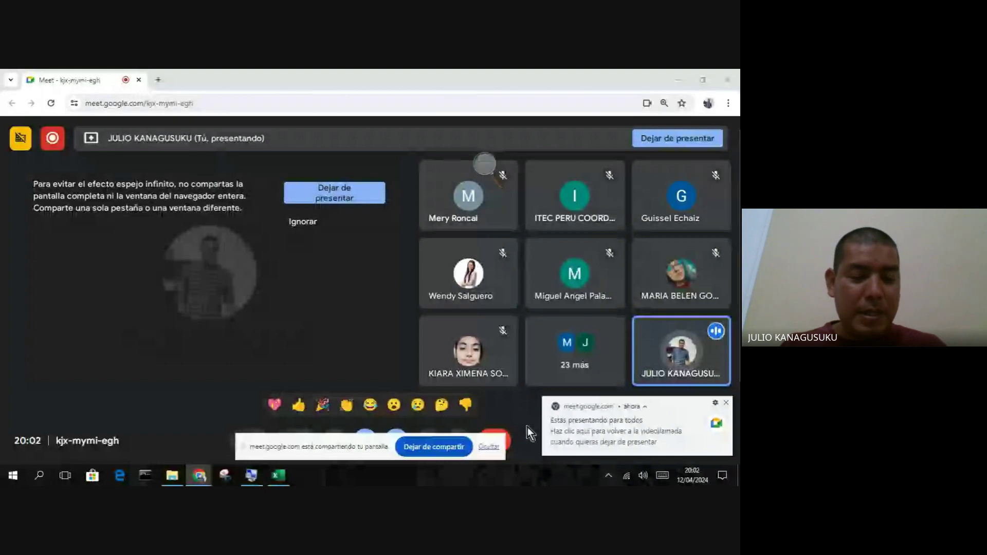
Switch from the Meet window to the 'TEMA 3_Funciones de Texto' Excel workbook.
{"action": "left_click", "coordinate": [278, 475]}
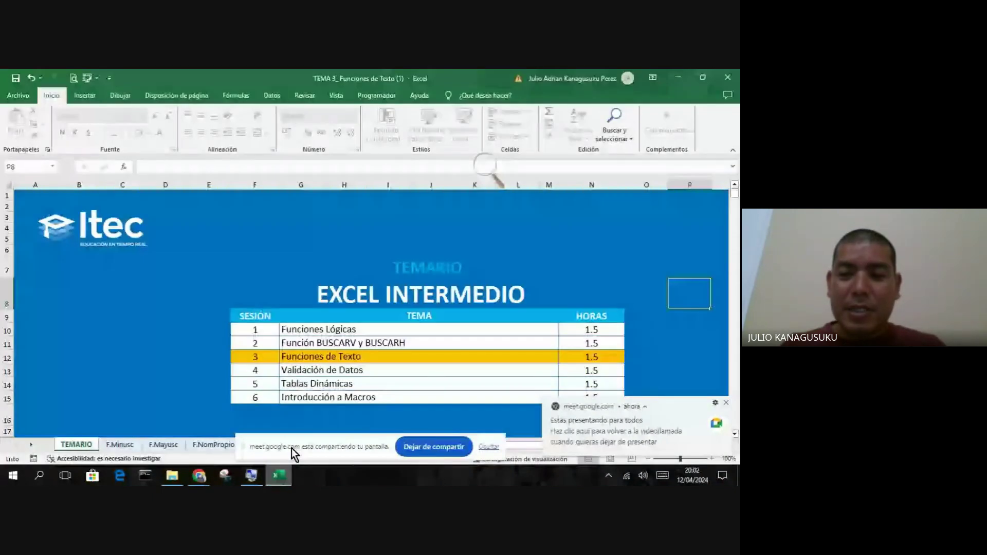
Dismiss the Meet presenting notification and hide the screen-sharing bar.
{"action": "left_click", "coordinate": [702, 406]}
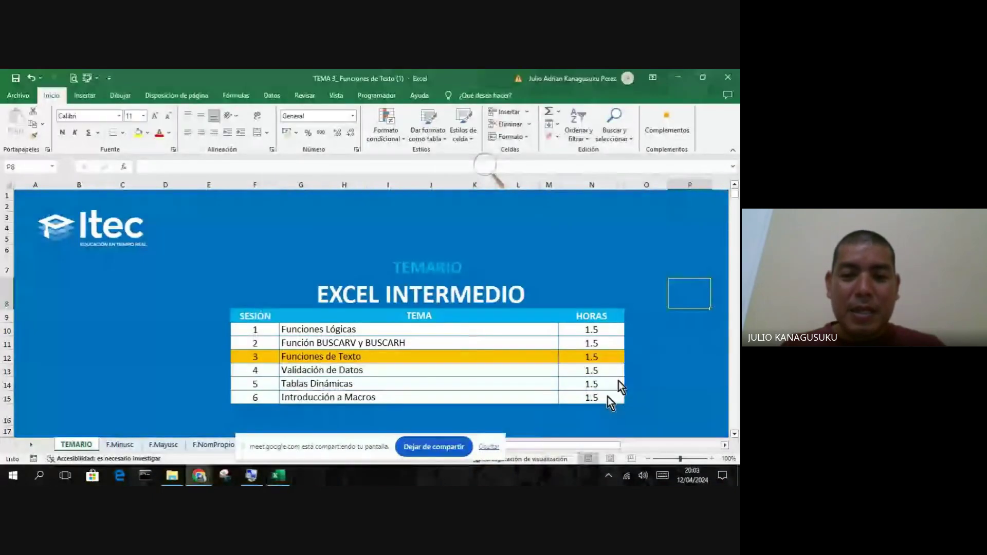
{"action": "left_click", "coordinate": [488, 447]}
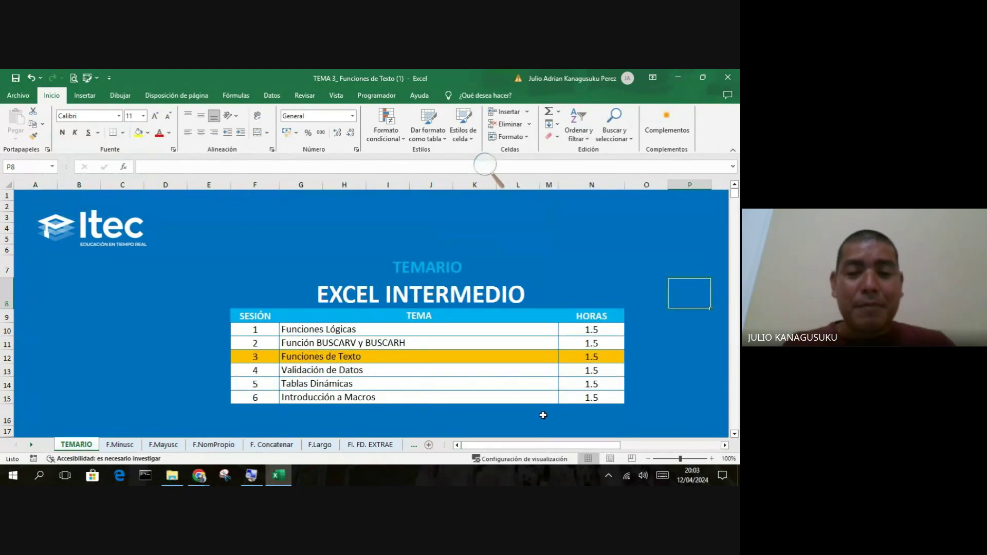
Open the F.Minusc sheet, zoom in, and select the staff name list.
{"action": "left_click", "coordinate": [112, 445]}
{"action": "scroll", "coordinate": [370, 368], "scroll_direction": "down", "scroll_amount": 1}
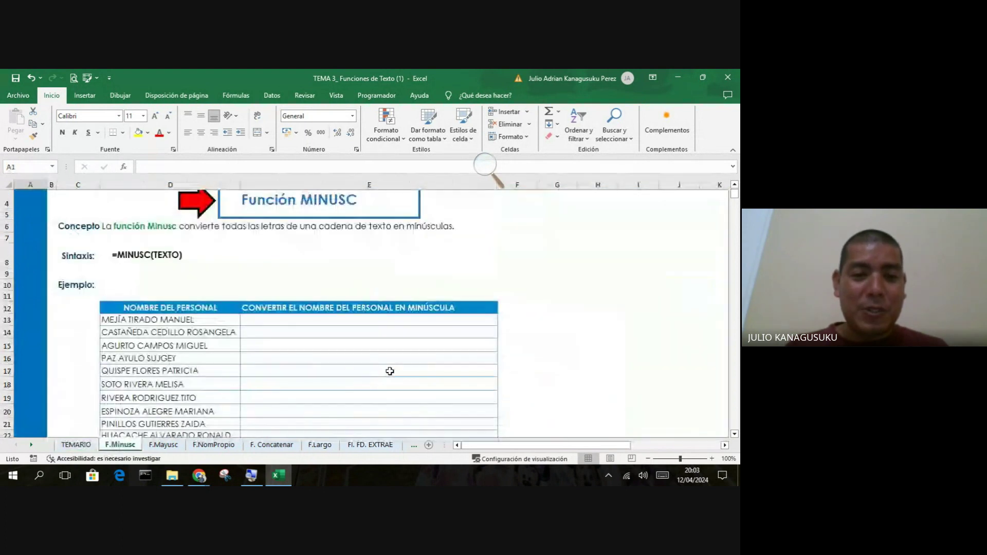
{"action": "scroll", "coordinate": [388, 370], "scroll_direction": "down", "scroll_amount": 1}
{"action": "scroll", "coordinate": [388, 370], "scroll_direction": "up", "scroll_amount": 1}
{"action": "scroll", "coordinate": [389, 371], "scroll_direction": "up", "scroll_amount": 1}
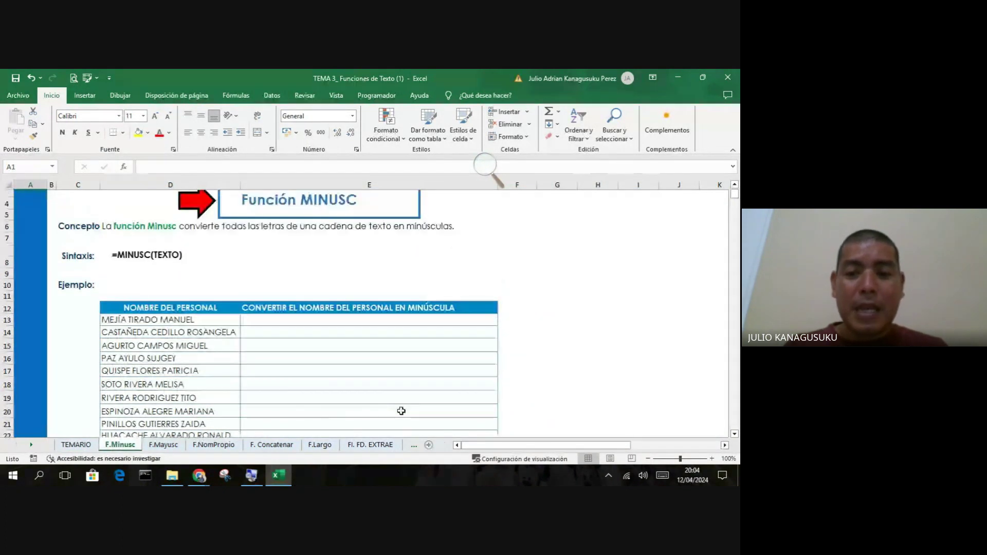
{"action": "left_click", "coordinate": [711, 459]}
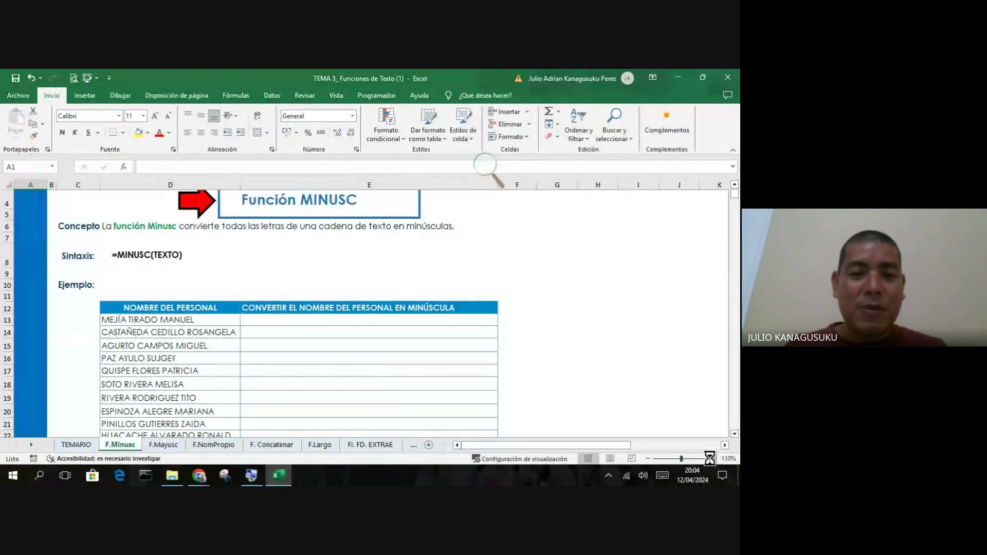
{"action": "left_click", "coordinate": [711, 459]}
{"action": "scroll", "coordinate": [674, 391], "scroll_direction": "down", "scroll_amount": 2}
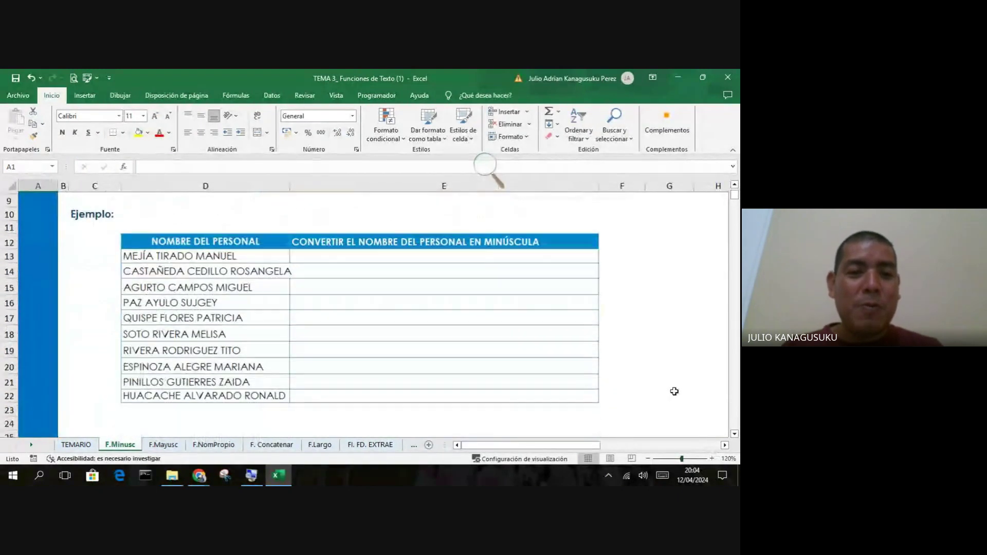
{"action": "scroll", "coordinate": [674, 391], "scroll_direction": "down", "scroll_amount": 1}
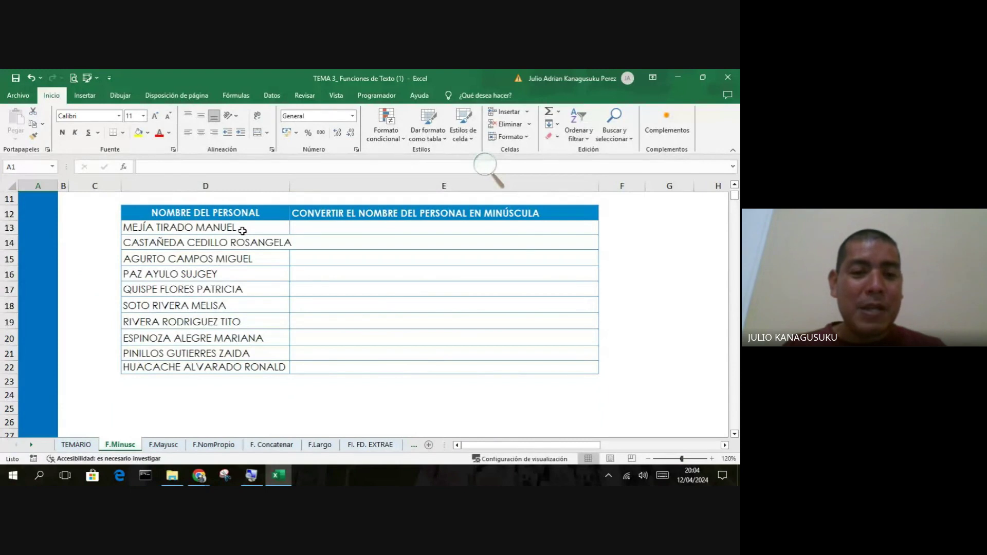
{"action": "left_click_drag", "start_coordinate": [242, 231], "coordinate": [268, 364]}
{"action": "scroll", "coordinate": [368, 344], "scroll_direction": "up", "scroll_amount": 2}
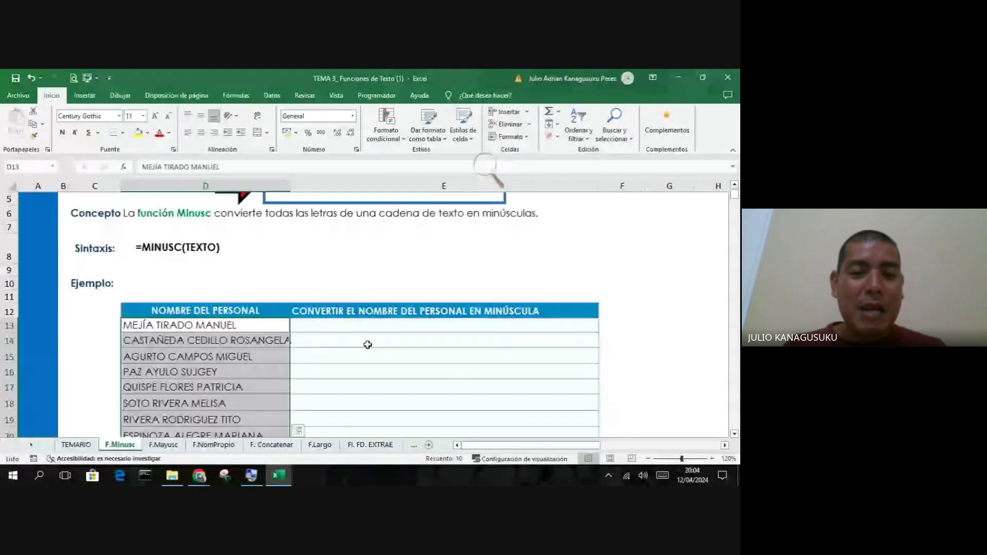
Enter =MINUSC(D13) in E13 and copy it down through E22.
{"action": "left_click", "coordinate": [411, 325]}
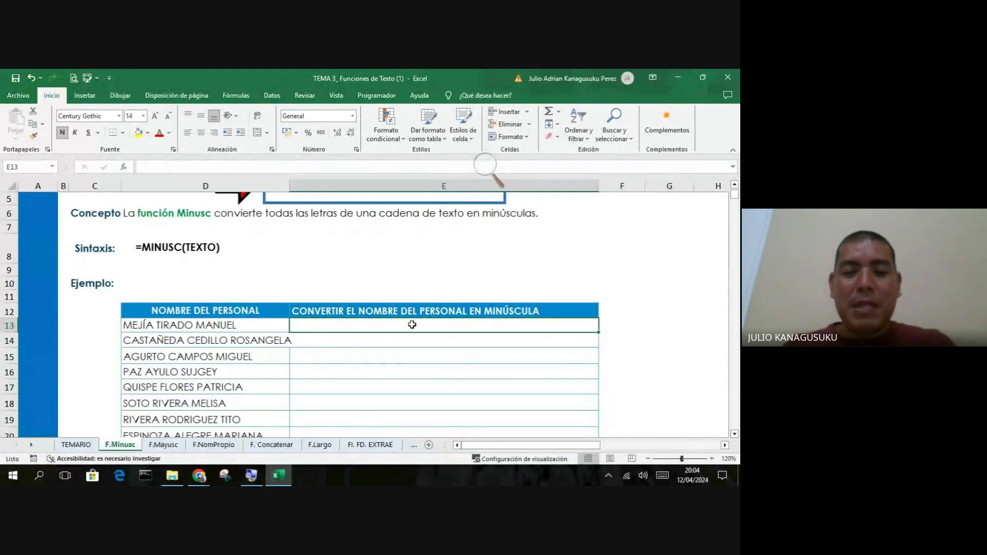
{"action": "type", "text": "=M"}
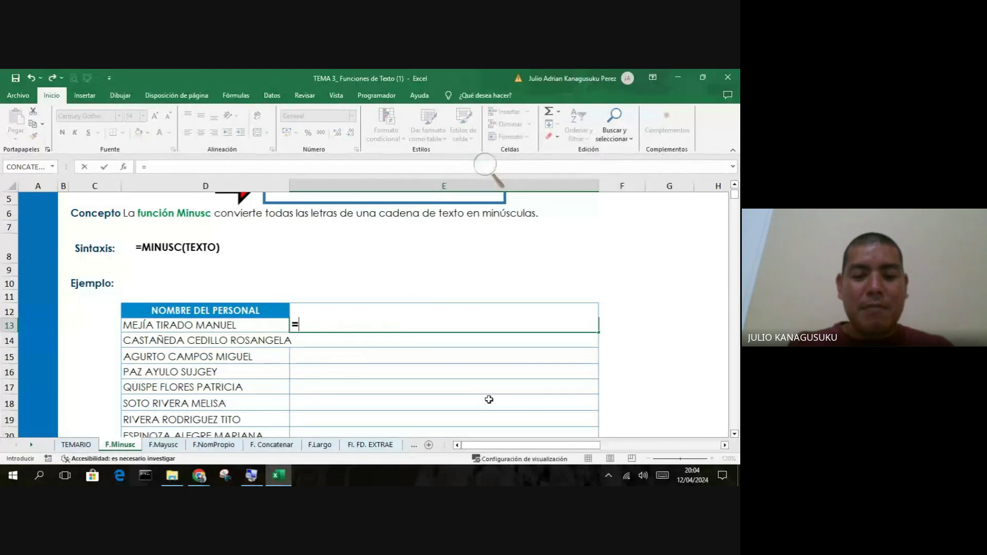
{"action": "type", "text": "INUS"}
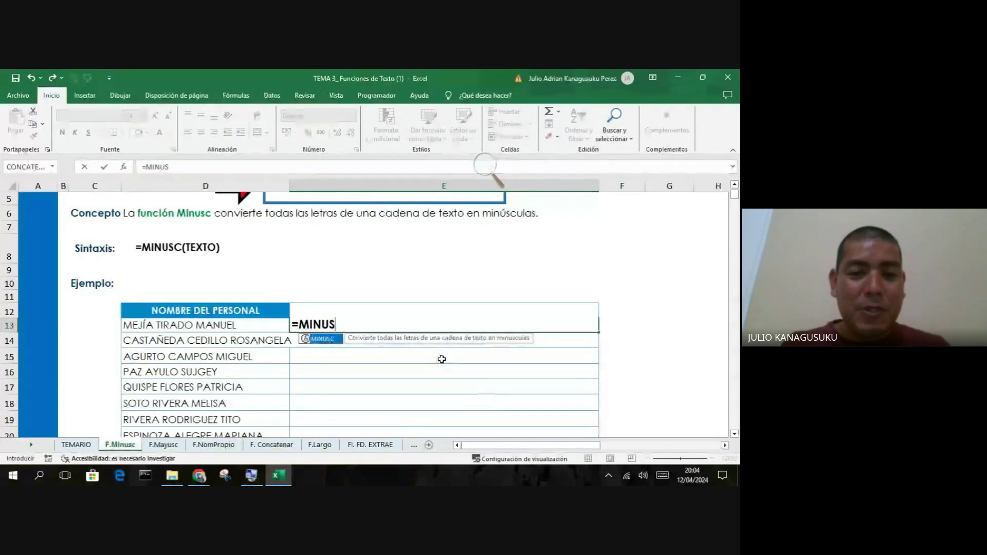
{"action": "double_click", "coordinate": [323, 338]}
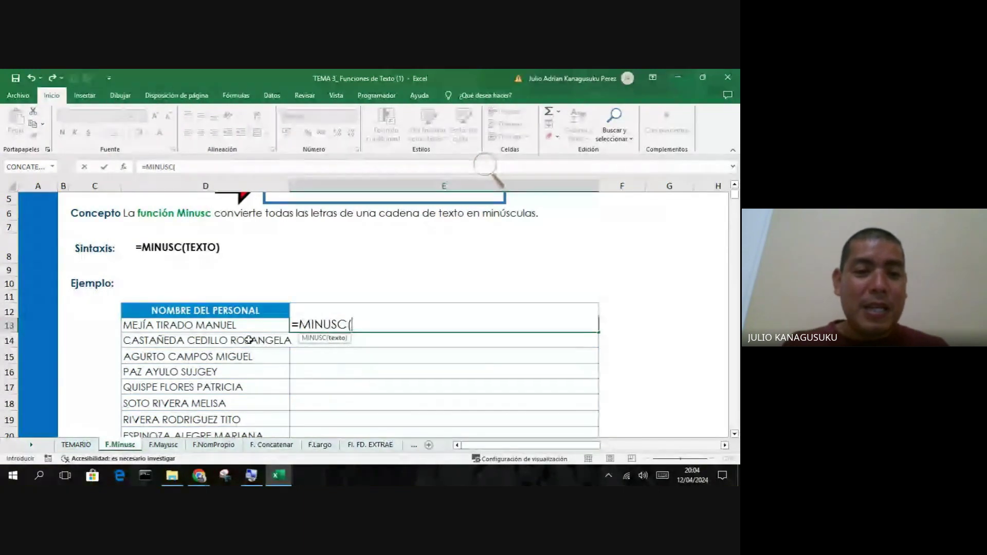
{"action": "left_click", "coordinate": [275, 327]}
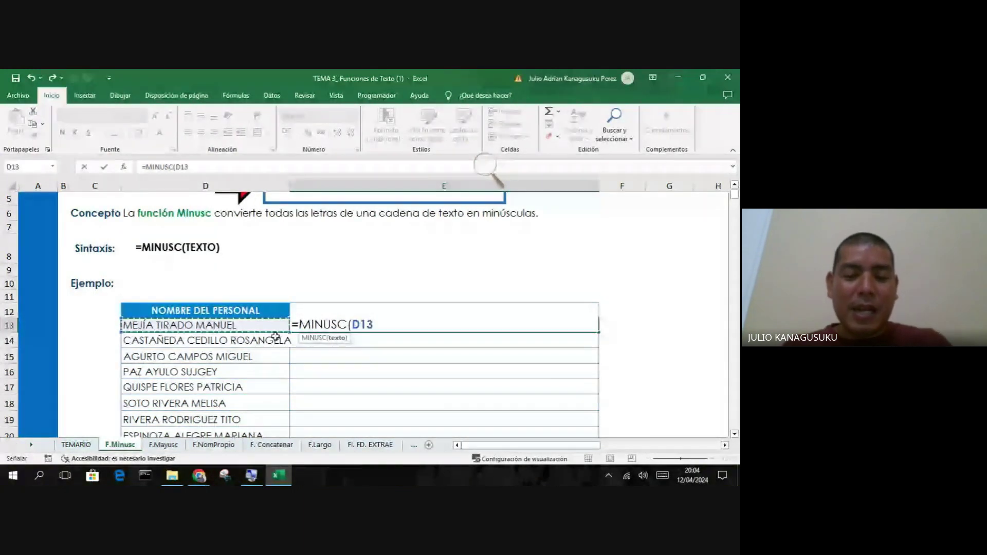
{"action": "type", "text": ")"}
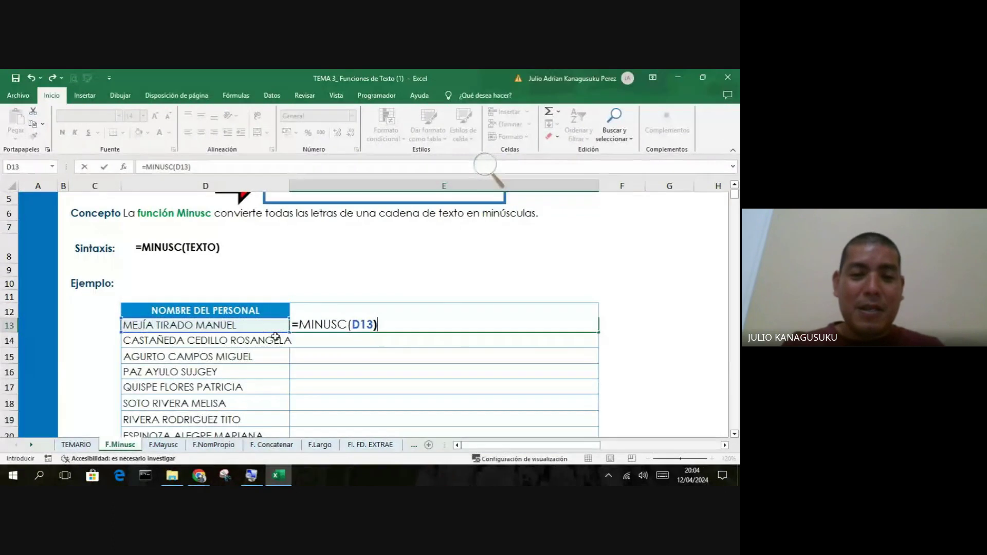
{"action": "key", "text": "ctrl+Return"}
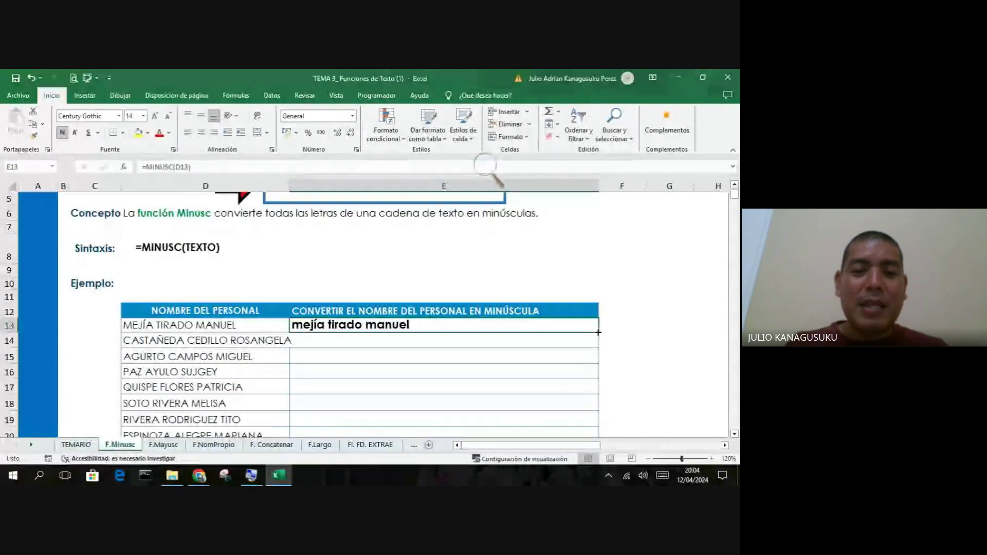
{"action": "double_click", "coordinate": [598, 332]}
{"action": "scroll", "coordinate": [590, 331], "scroll_direction": "down", "scroll_amount": 1}
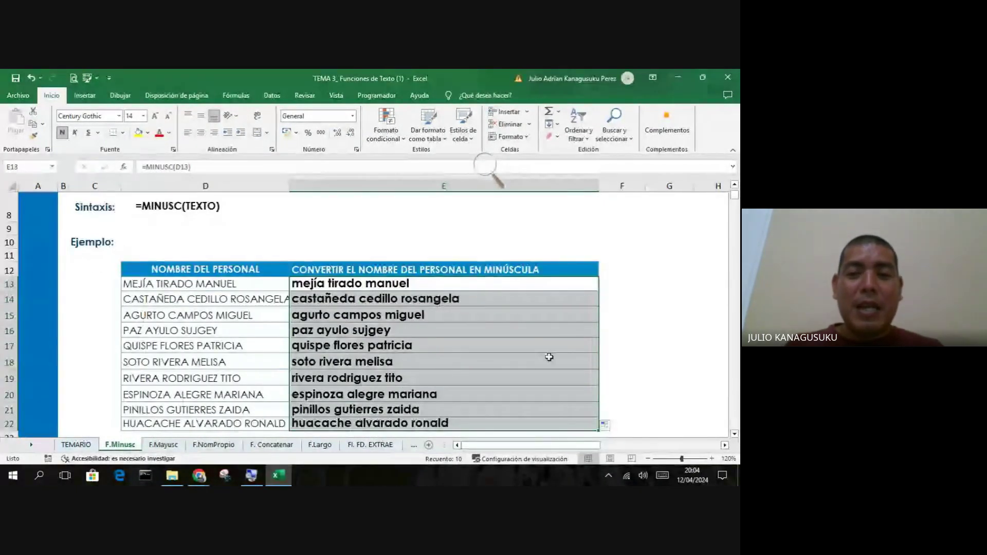
{"action": "left_click", "coordinate": [612, 330]}
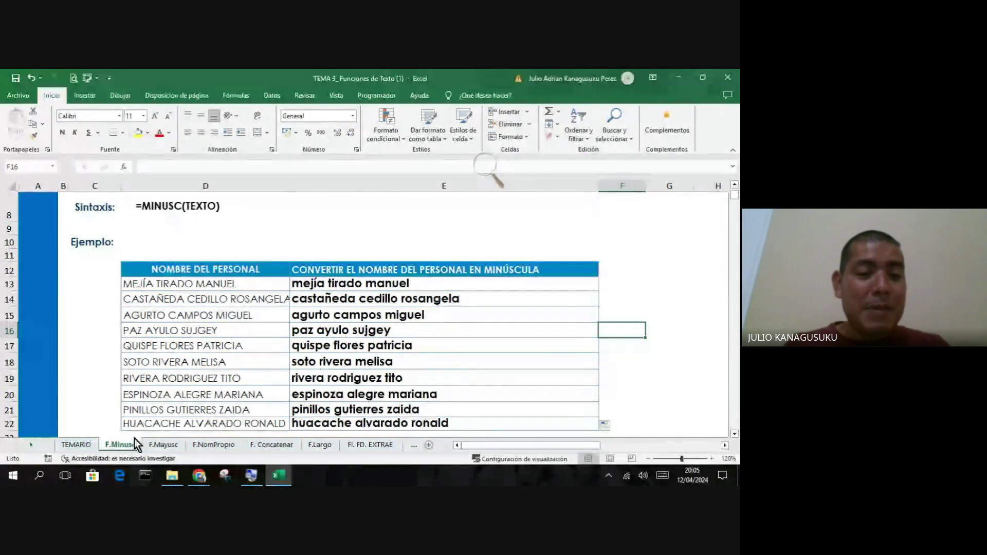
Open the F.Mayusc sheet and zoom in on the name table.
{"action": "left_click", "coordinate": [162, 445]}
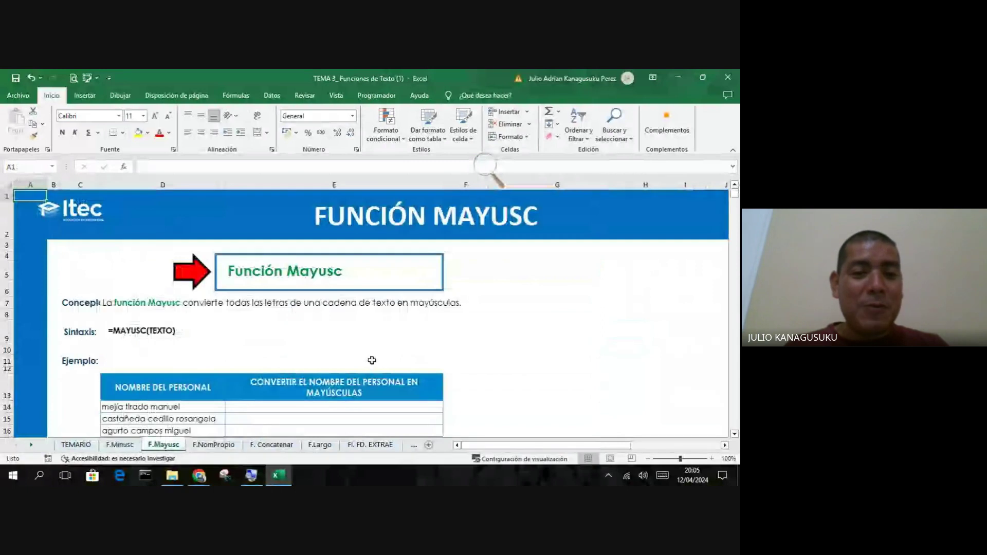
{"action": "scroll", "coordinate": [371, 360], "scroll_direction": "down", "scroll_amount": 1}
{"action": "scroll", "coordinate": [372, 359], "scroll_direction": "down", "scroll_amount": 1}
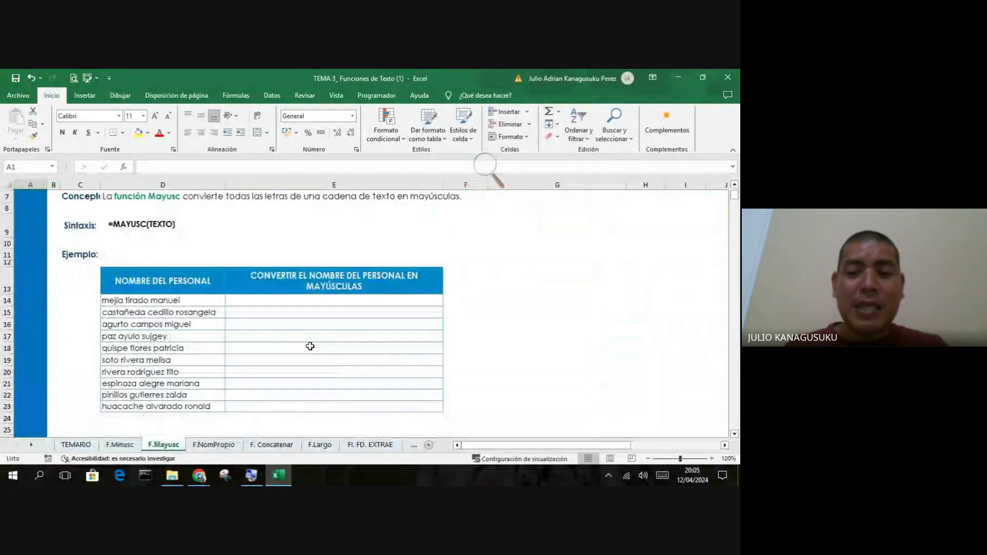
{"action": "left_click", "coordinate": [712, 458]}
{"action": "left_click", "coordinate": [712, 458]}
{"action": "left_click", "coordinate": [712, 459]}
{"action": "scroll", "coordinate": [431, 369], "scroll_direction": "down", "scroll_amount": 3}
{"action": "scroll", "coordinate": [431, 369], "scroll_direction": "up", "scroll_amount": 1}
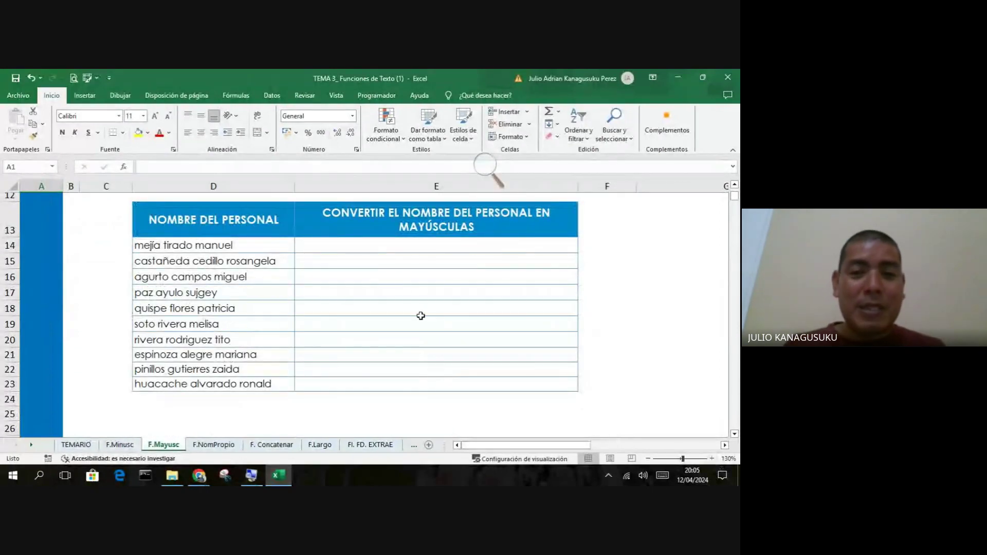
Enter =MAYUSC(D14) in E14 and fill it down through E23.
{"action": "left_click", "coordinate": [411, 255]}
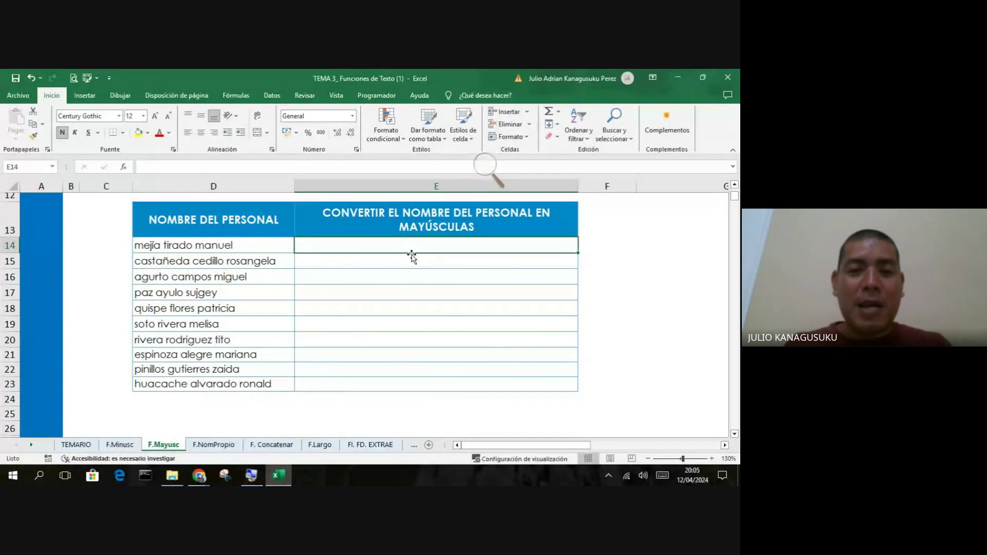
{"action": "type", "text": "=MAYUS"}
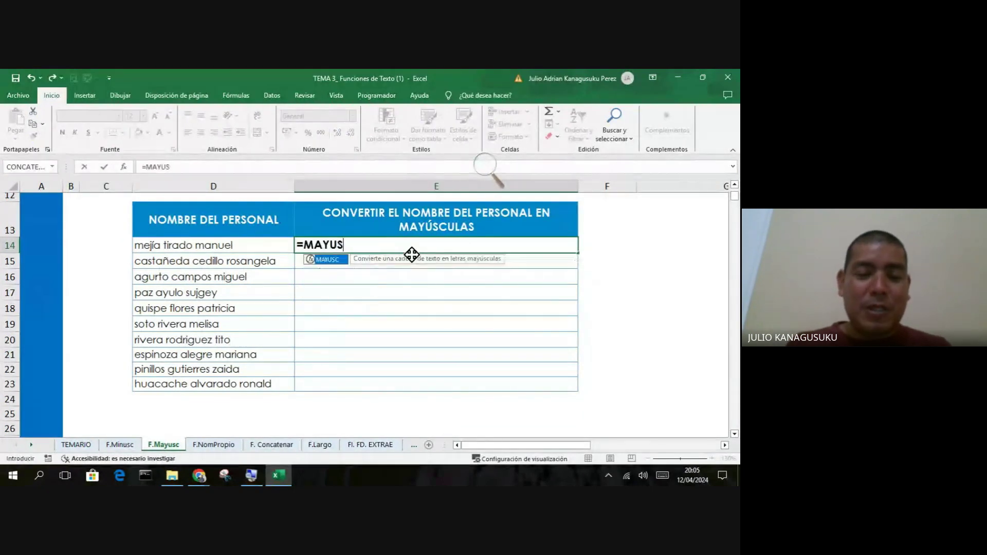
{"action": "double_click", "coordinate": [338, 259]}
{"action": "left_click", "coordinate": [231, 245]}
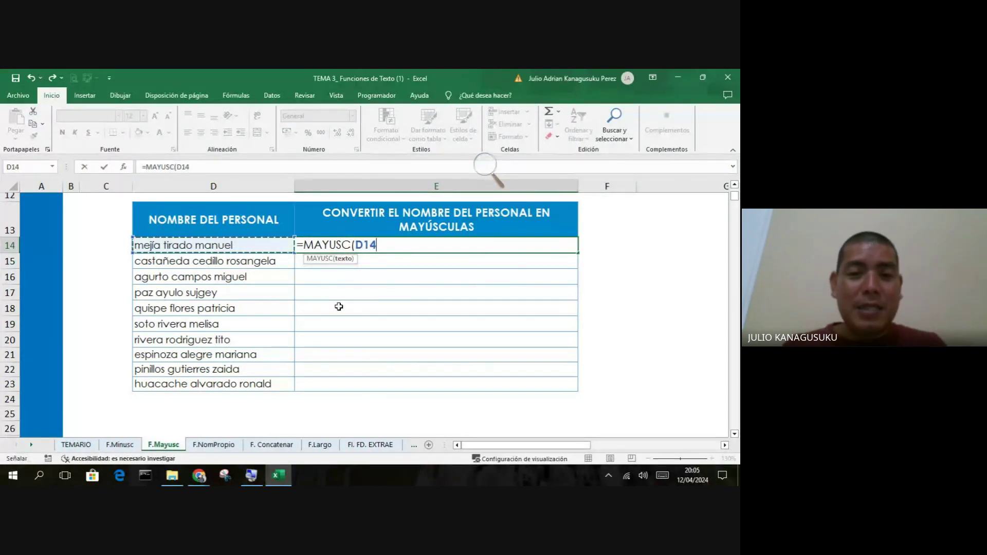
{"action": "type", "text": ")"}
{"action": "key", "text": "Return"}
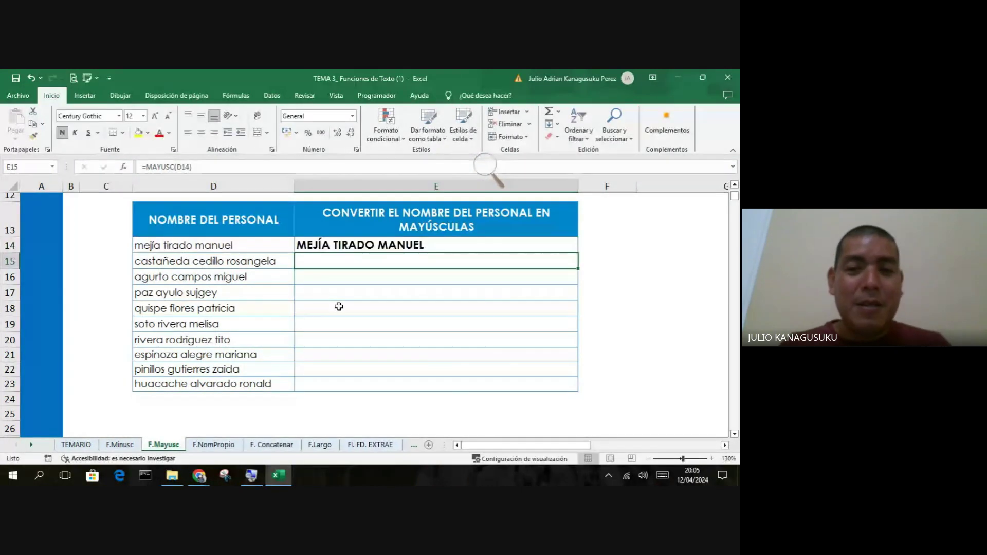
{"action": "left_click", "coordinate": [548, 246]}
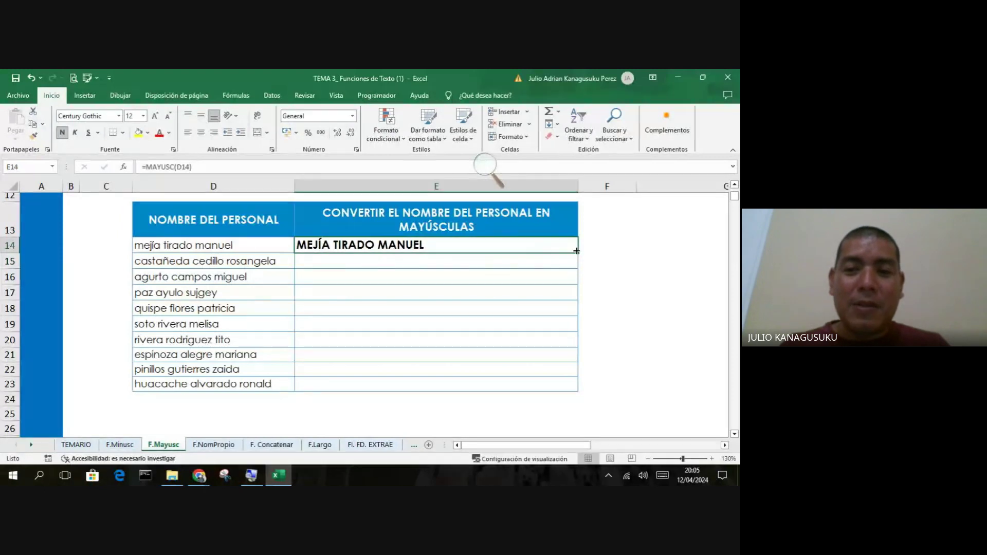
{"action": "double_click", "coordinate": [576, 250]}
{"action": "left_click", "coordinate": [614, 323]}
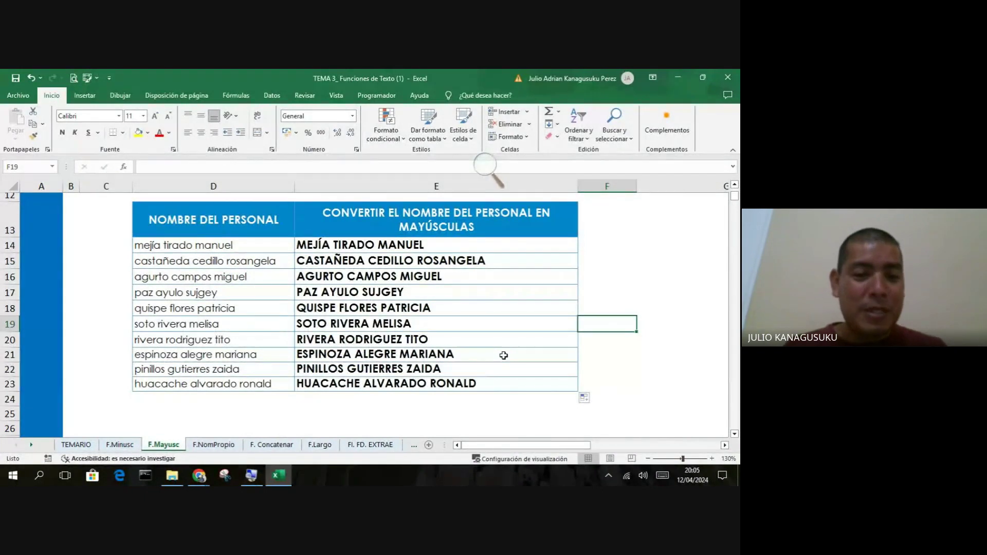
Open the F.NomPropio sheet and enlarge it to view the mixed-case names.
{"action": "left_click", "coordinate": [205, 449]}
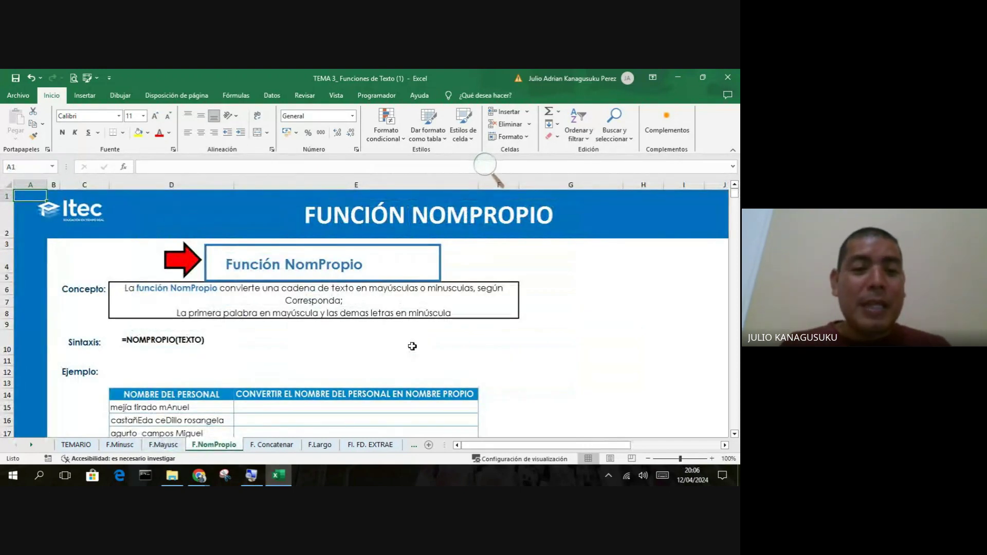
{"action": "scroll", "coordinate": [412, 346], "scroll_direction": "down", "scroll_amount": 2}
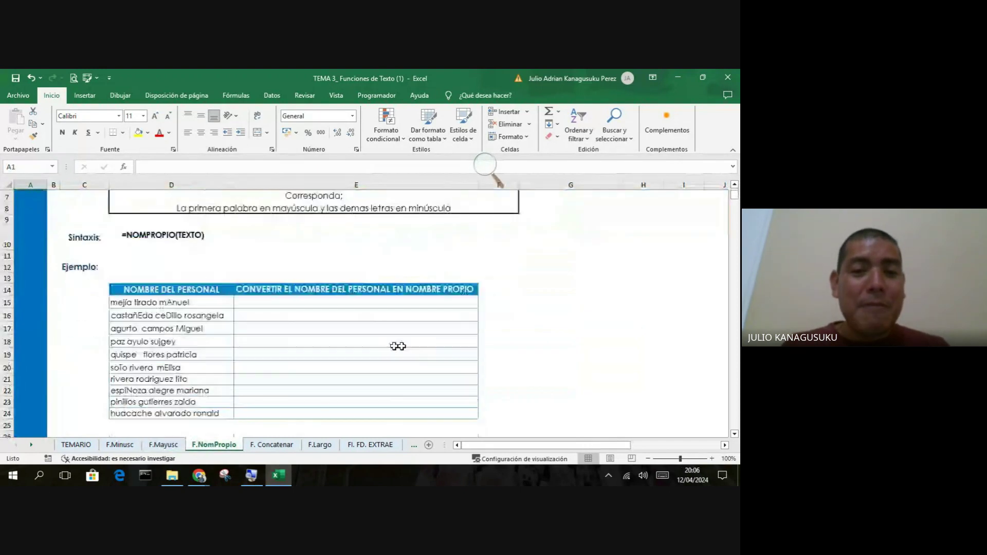
{"action": "left_click", "coordinate": [711, 458]}
{"action": "left_click", "coordinate": [711, 459]}
{"action": "left_click", "coordinate": [711, 458]}
{"action": "left_click", "coordinate": [711, 458]}
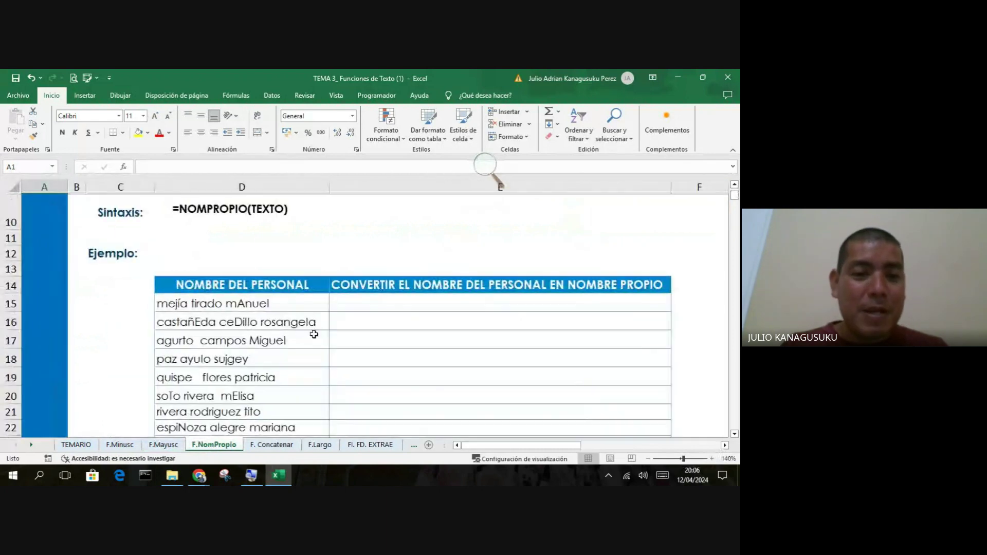
{"action": "scroll", "coordinate": [314, 334], "scroll_direction": "down", "scroll_amount": 1}
{"action": "scroll", "coordinate": [262, 317], "scroll_direction": "up", "scroll_amount": 1}
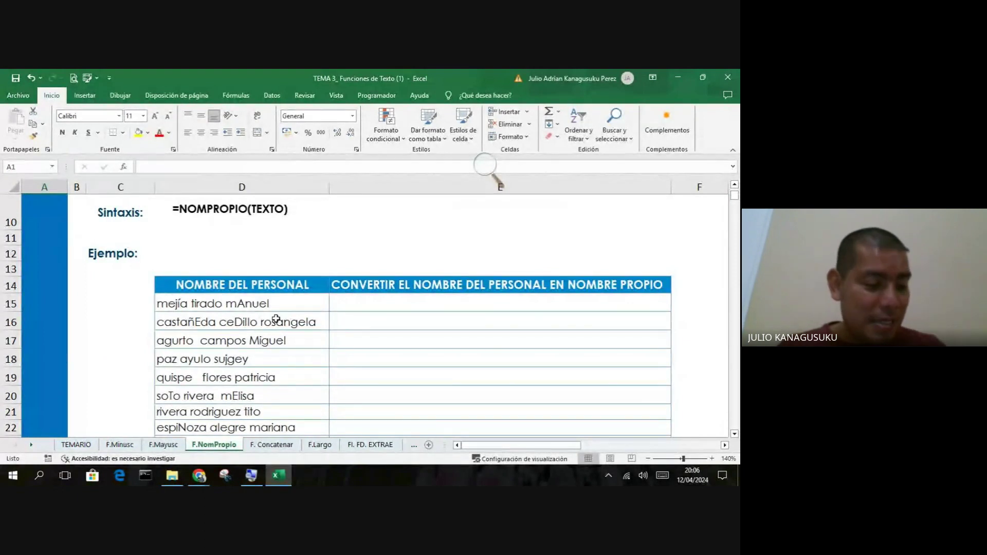
{"action": "scroll", "coordinate": [276, 319], "scroll_direction": "down", "scroll_amount": 1}
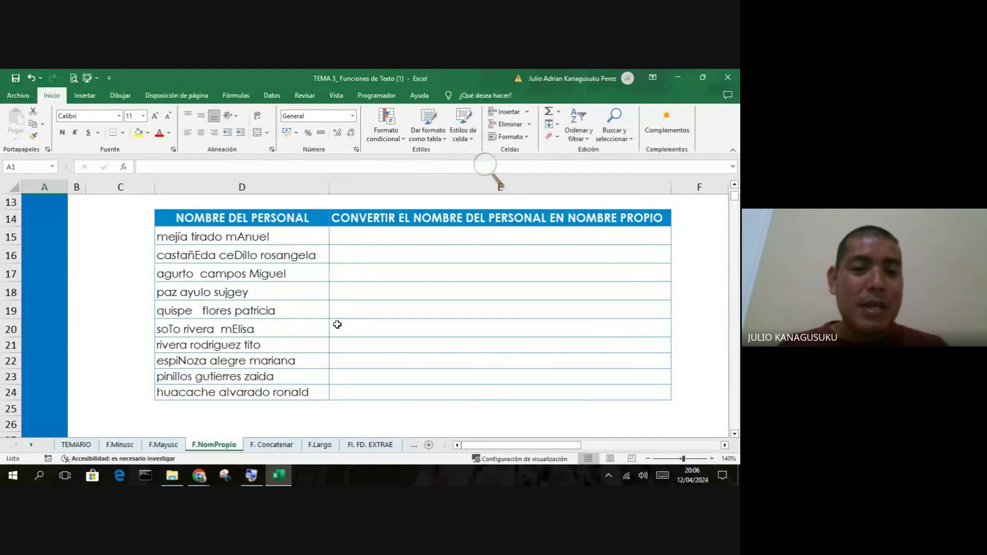
{"action": "scroll", "coordinate": [337, 325], "scroll_direction": "up", "scroll_amount": 2}
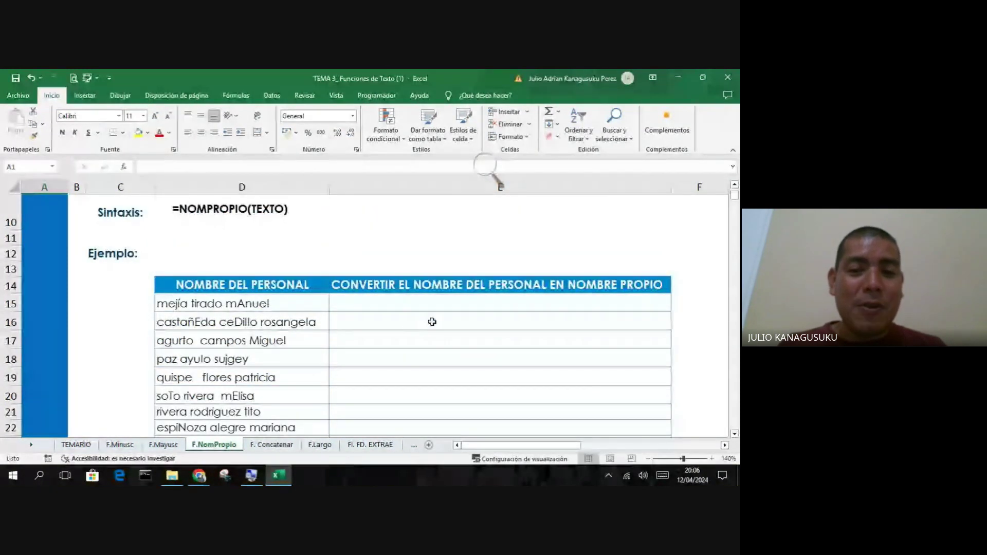
{"action": "scroll", "coordinate": [431, 322], "scroll_direction": "down", "scroll_amount": 1}
Enter =NOMPROPIO(D15) in E15 and copy it down to E24.
{"action": "left_click", "coordinate": [458, 238]}
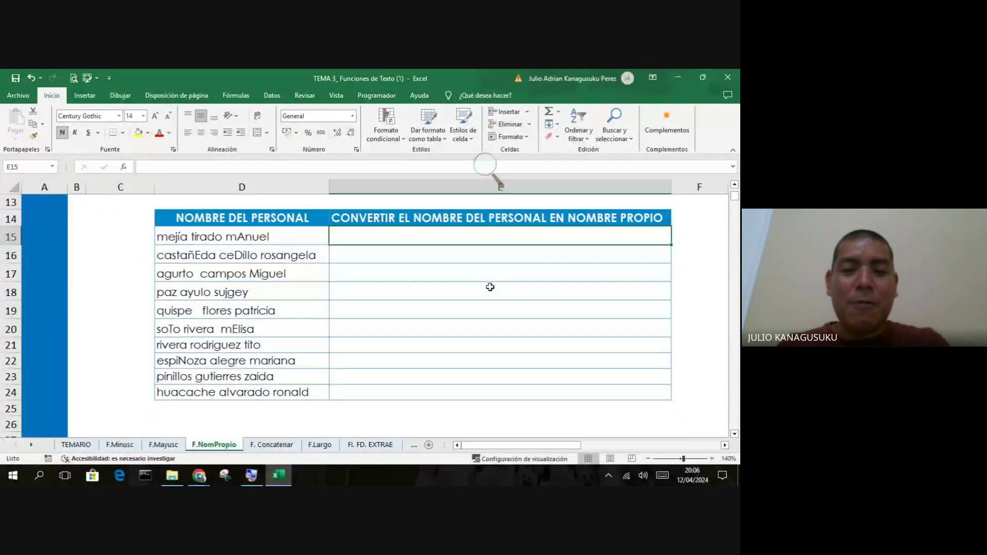
{"action": "type", "text": "=N"}
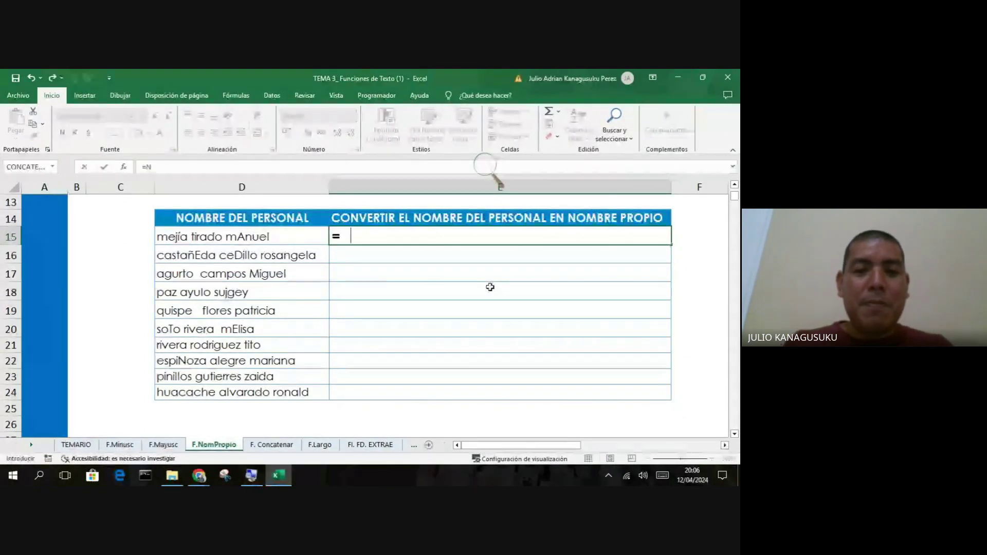
{"action": "type", "text": "OMPRO"}
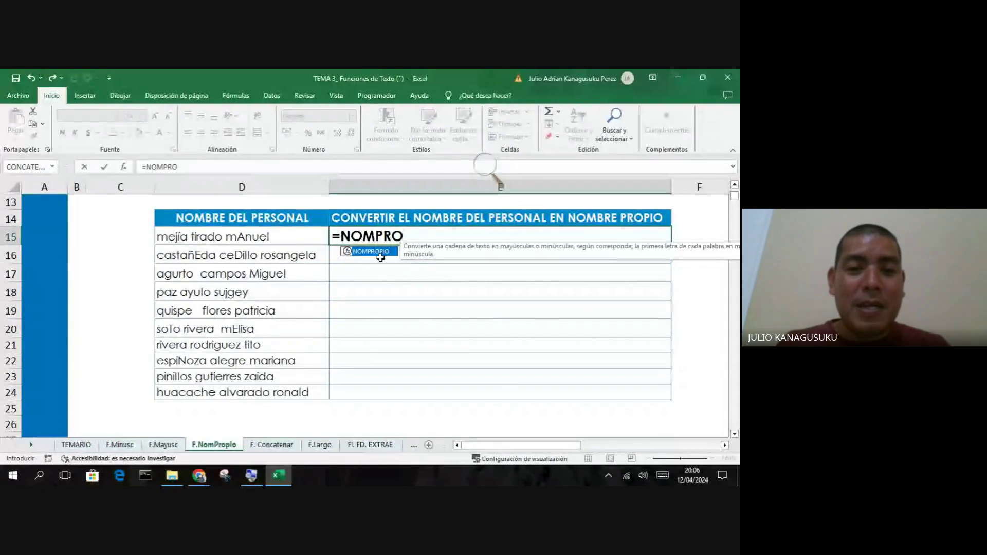
{"action": "double_click", "coordinate": [380, 251]}
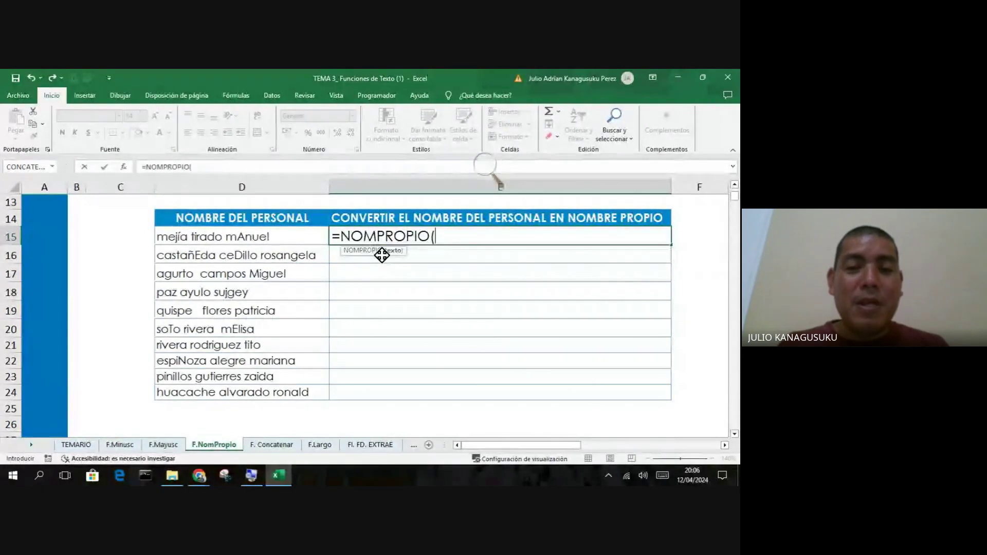
{"action": "left_click", "coordinate": [265, 241]}
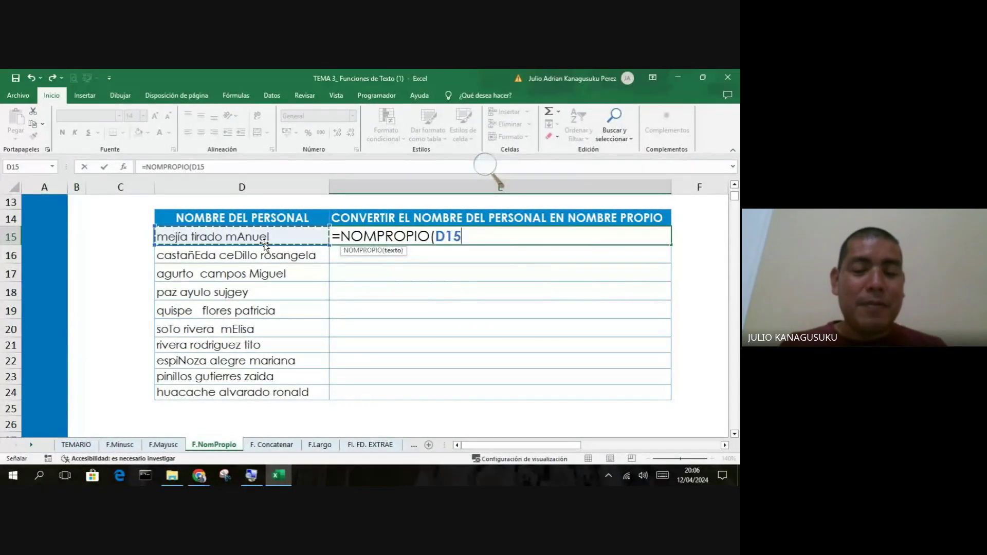
{"action": "type", "text": ")"}
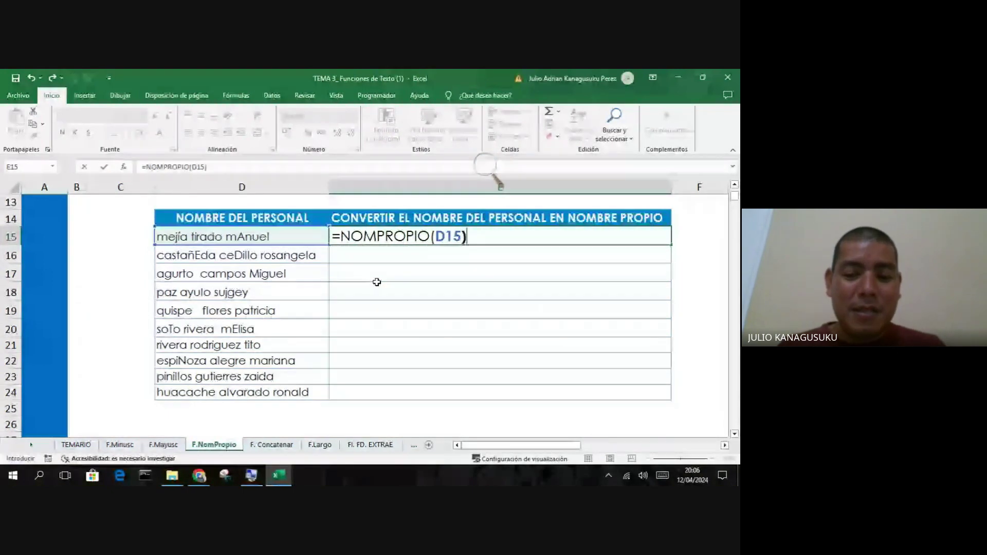
{"action": "key", "text": "Return"}
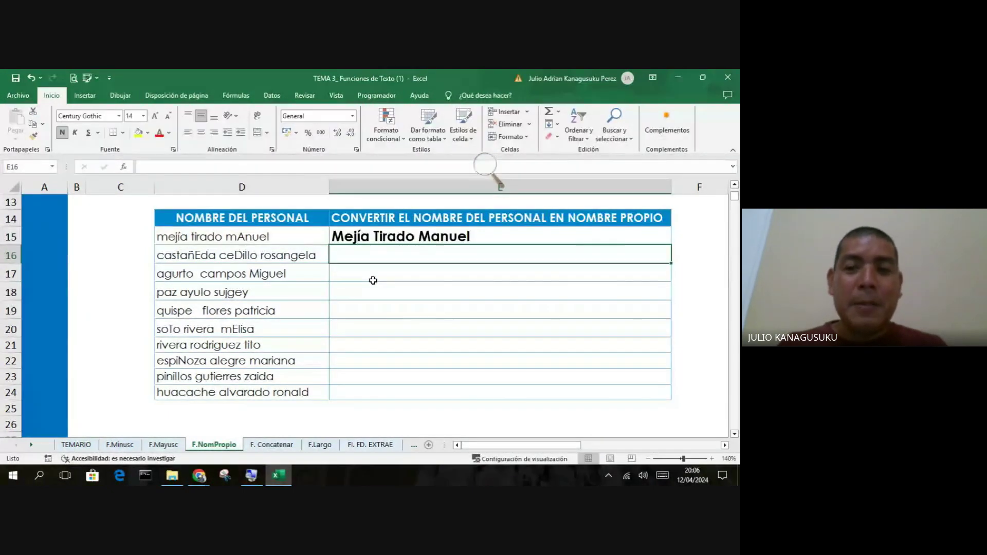
{"action": "left_click", "coordinate": [638, 237]}
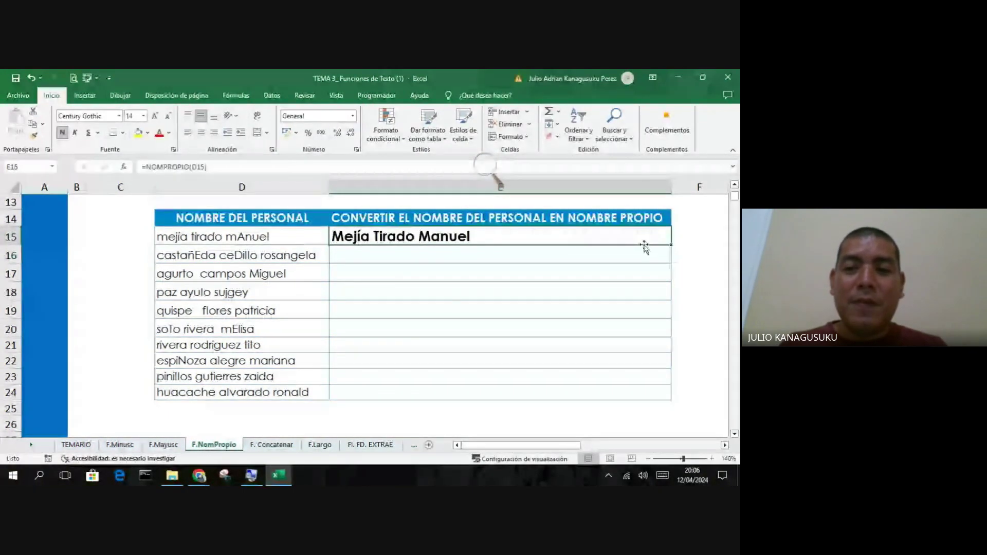
{"action": "double_click", "coordinate": [670, 242]}
{"action": "key", "text": "Down"}
{"action": "key", "text": "Down"}
{"action": "key", "text": "Down"}
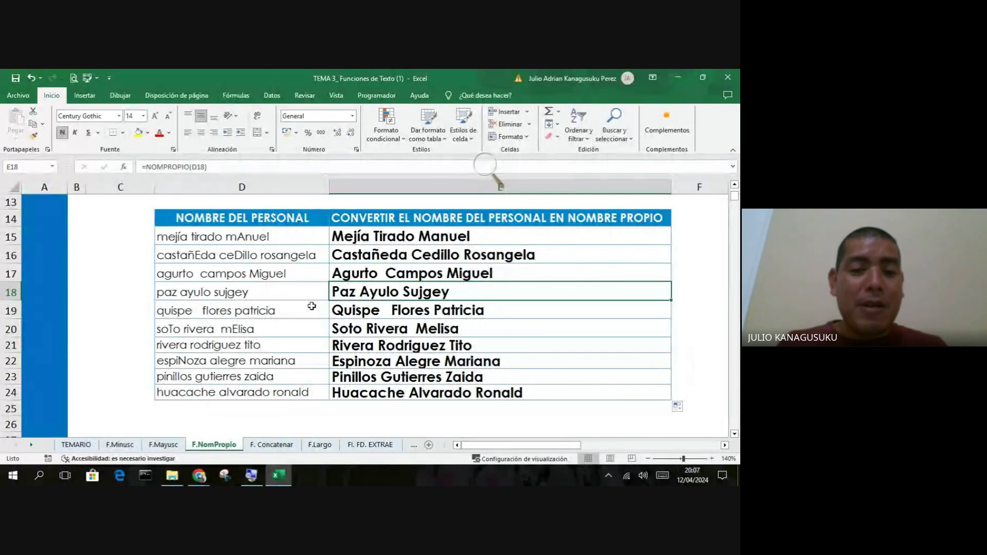
{"action": "left_click", "coordinate": [273, 442]}
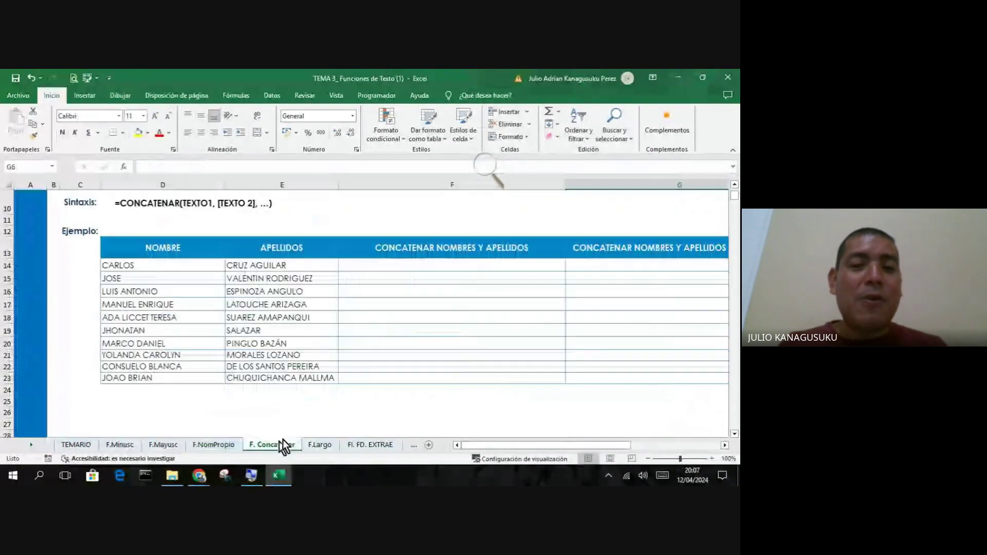
{"action": "scroll", "coordinate": [451, 371], "scroll_direction": "up", "scroll_amount": 2}
{"action": "scroll", "coordinate": [450, 371], "scroll_direction": "down", "scroll_amount": 1}
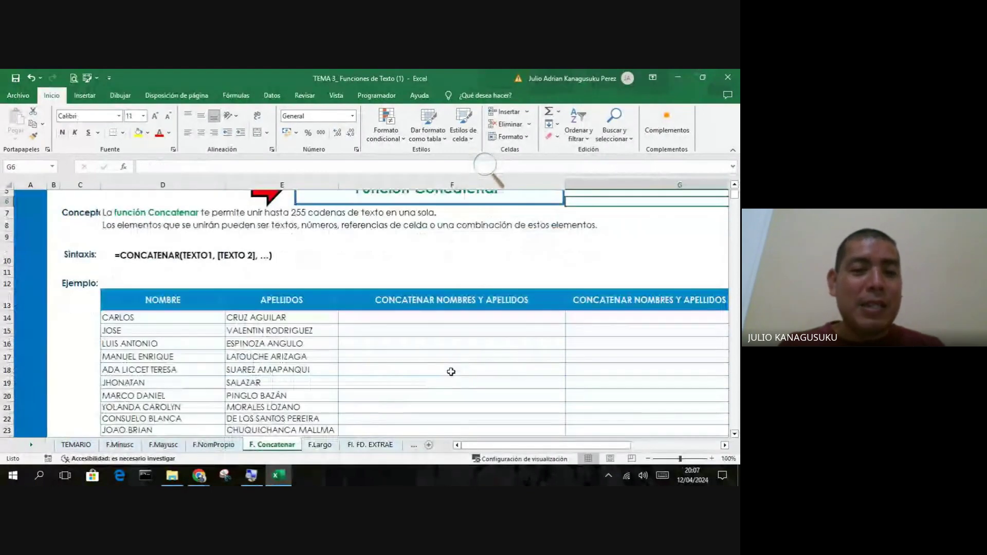
{"action": "scroll", "coordinate": [451, 371], "scroll_direction": "down", "scroll_amount": 1}
{"action": "scroll", "coordinate": [452, 374], "scroll_direction": "down", "scroll_amount": 1}
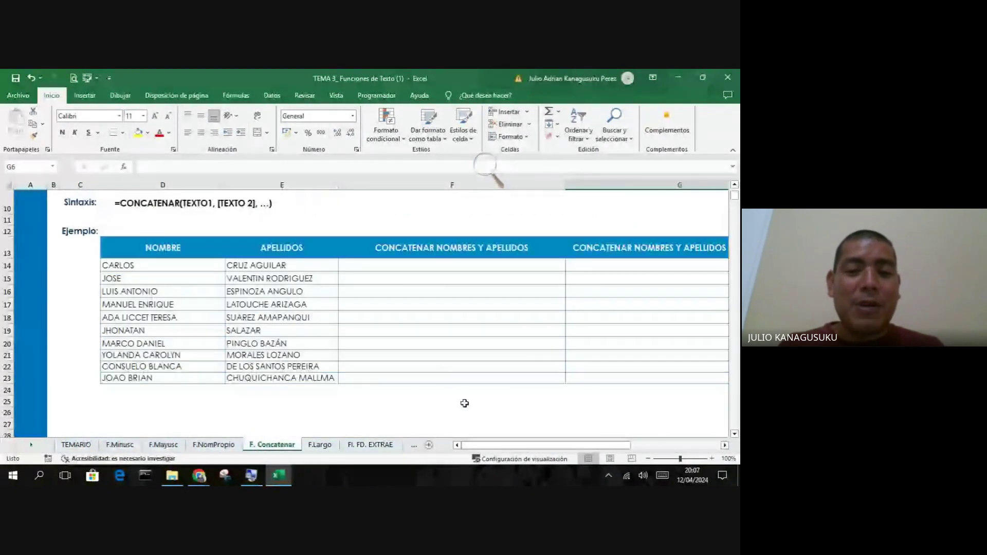
{"action": "left_click", "coordinate": [713, 458]}
{"action": "left_click", "coordinate": [713, 458]}
{"action": "left_click", "coordinate": [713, 458]}
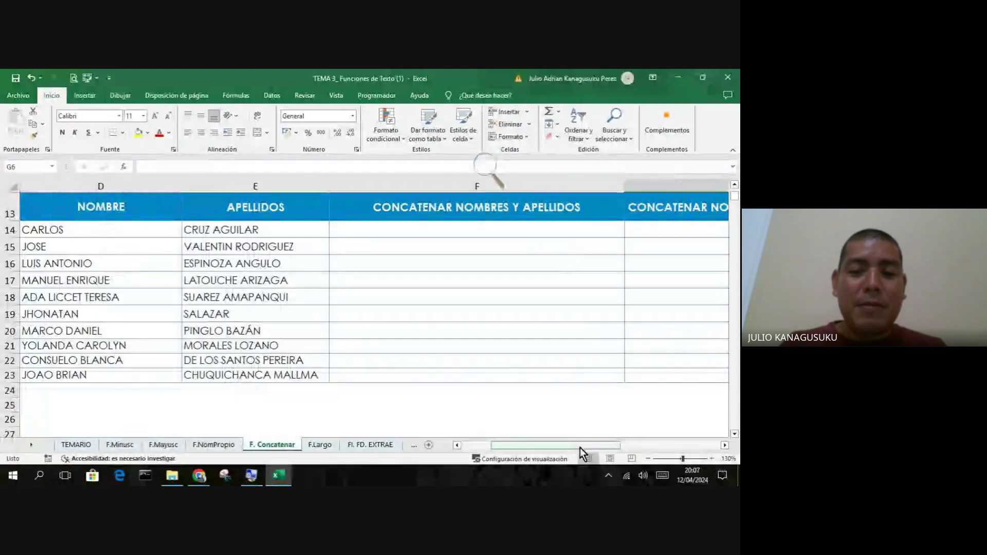
{"action": "left_click_drag", "start_coordinate": [580, 447], "coordinate": [568, 449]}
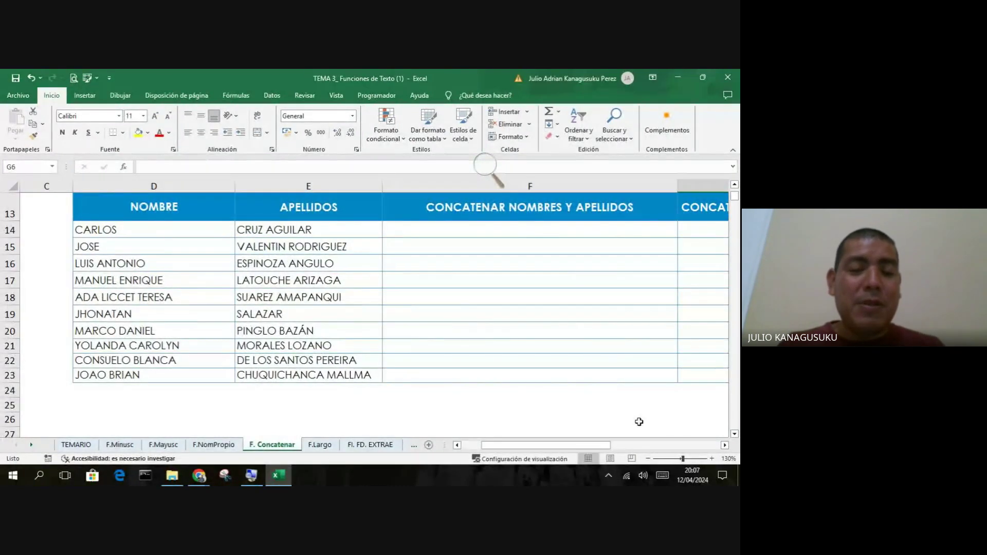
{"action": "scroll", "coordinate": [639, 421], "scroll_direction": "up", "scroll_amount": 1}
{"action": "scroll", "coordinate": [639, 422], "scroll_direction": "down", "scroll_amount": 1}
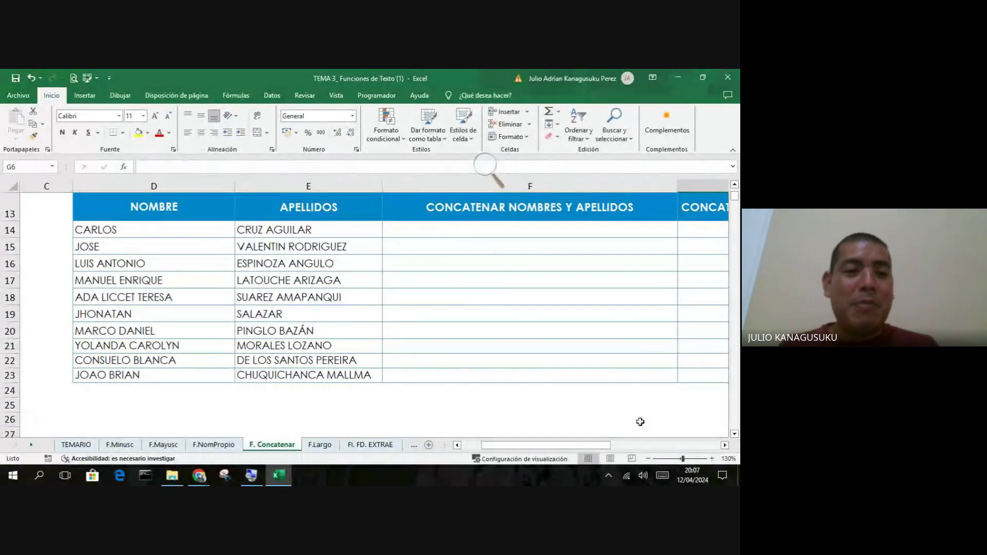
{"action": "left_click", "coordinate": [526, 235]}
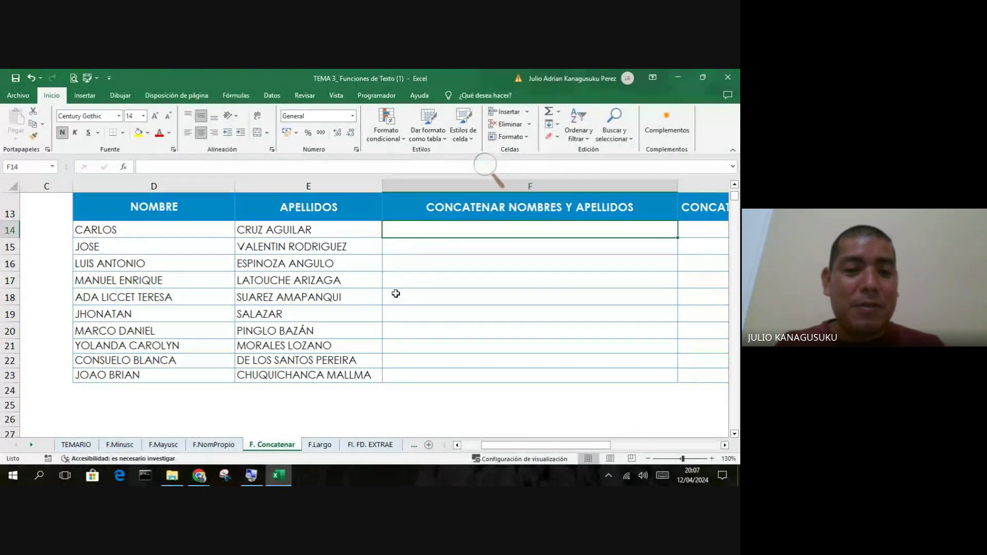
{"action": "left_click", "coordinate": [180, 185]}
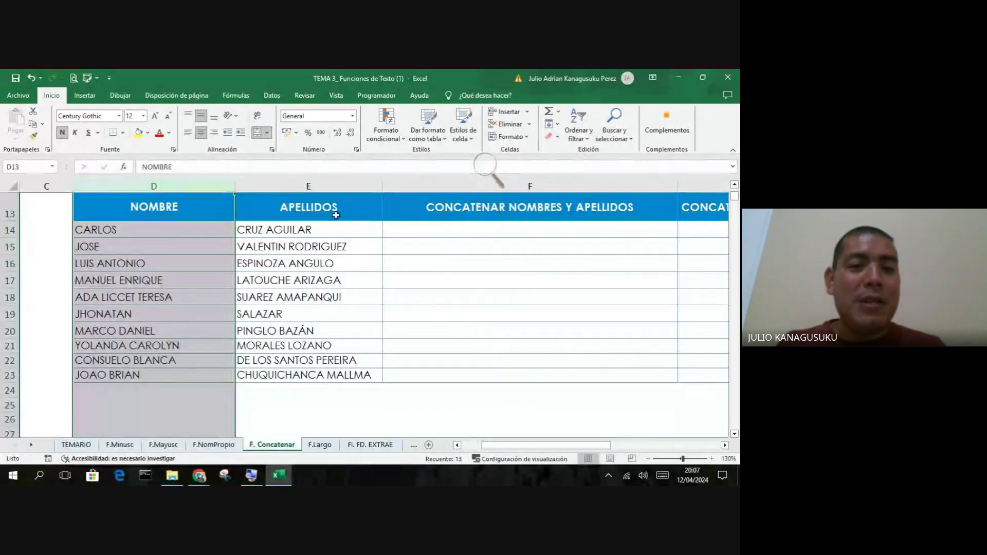
{"action": "left_click", "coordinate": [331, 186]}
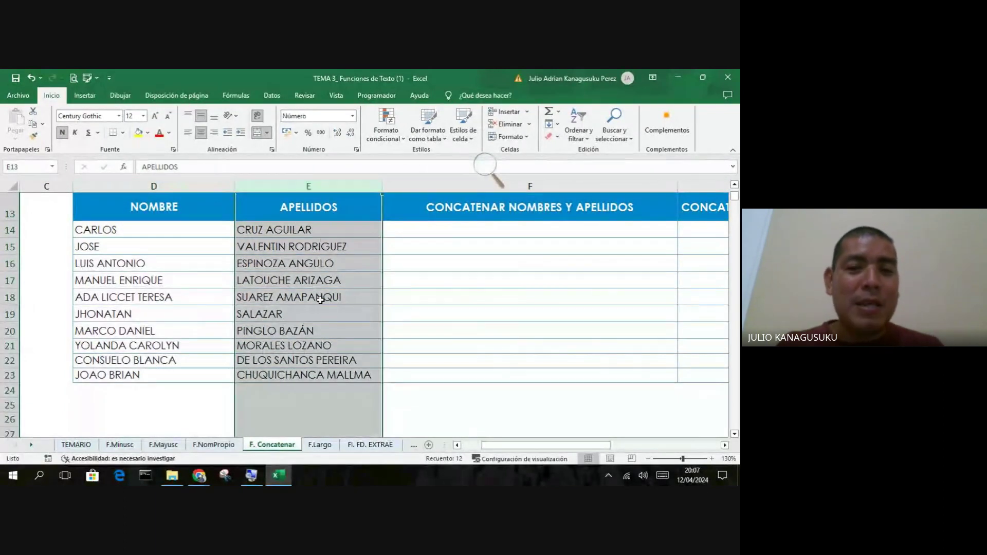
{"action": "left_click", "coordinate": [517, 233]}
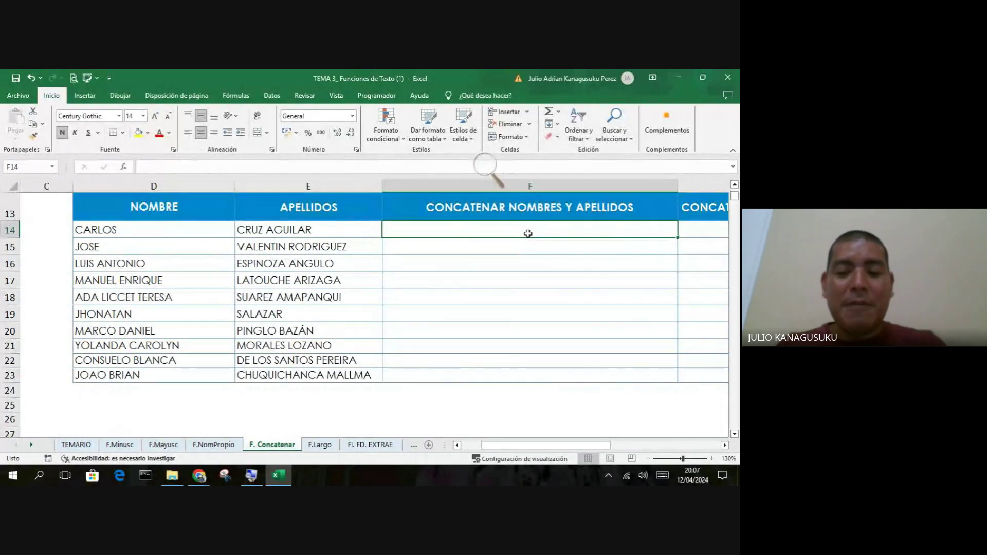
Enter =CONCATENAR(D14;E14) in F14, fill it down to F23, and check the results.
{"action": "type", "text": "="}
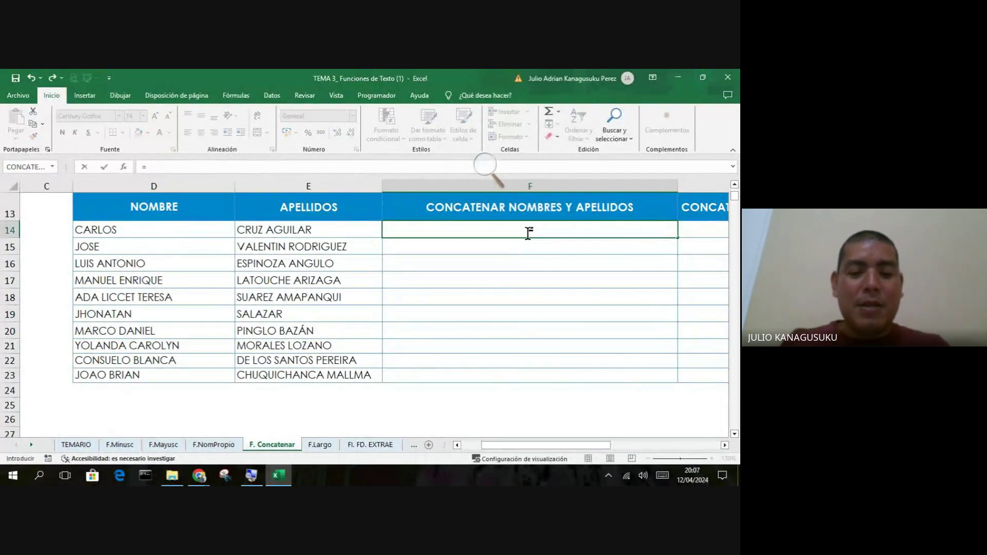
{"action": "type", "text": "CONCATE"}
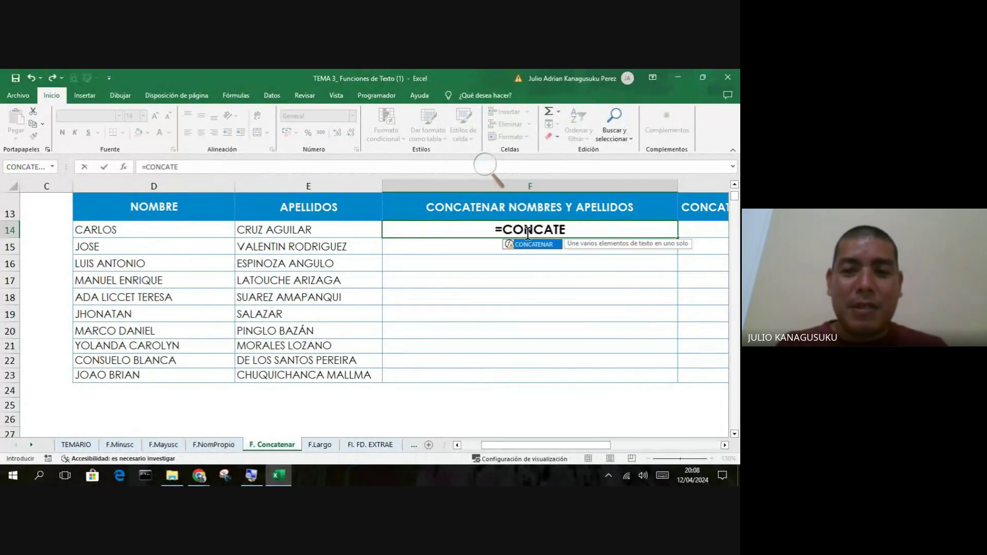
{"action": "double_click", "coordinate": [536, 245]}
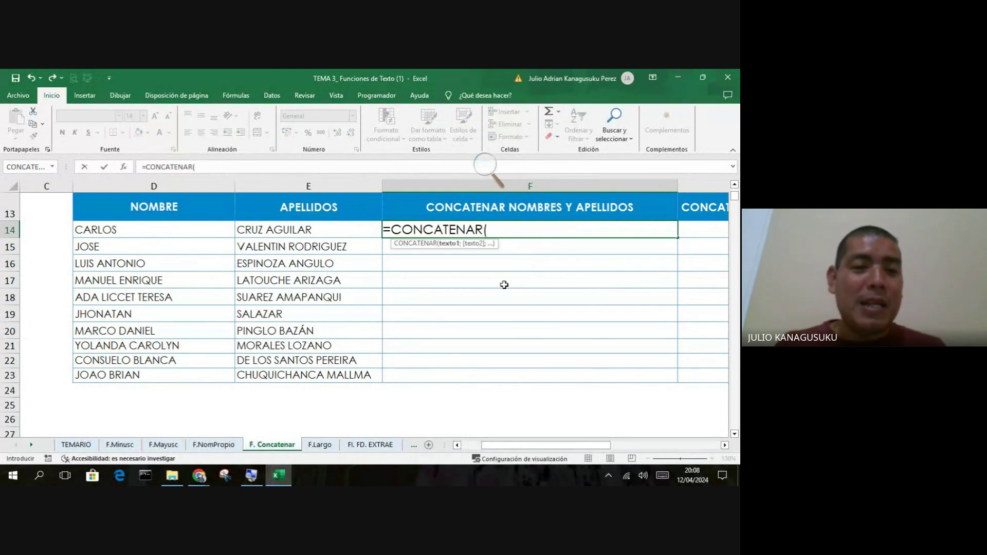
{"action": "left_click", "coordinate": [154, 228]}
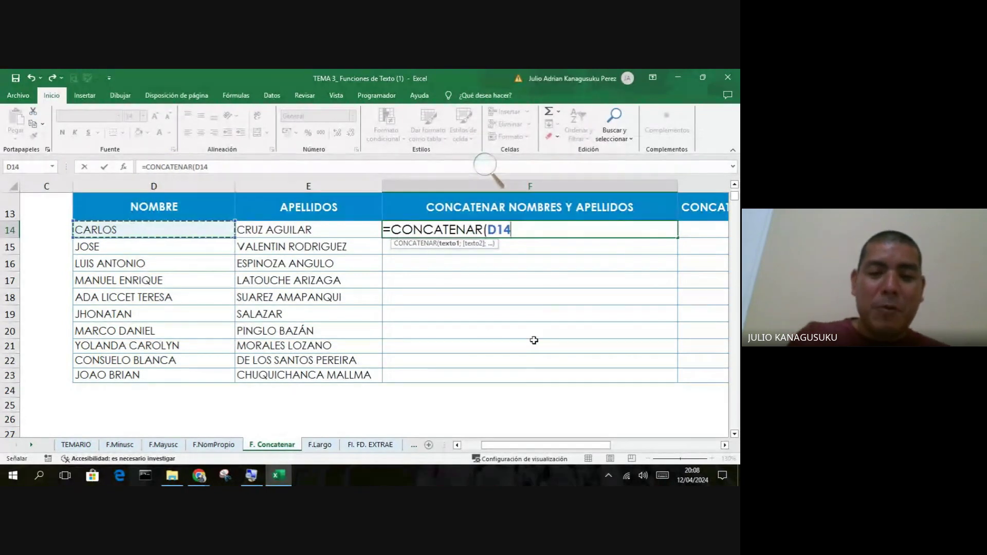
{"action": "type", "text": ";"}
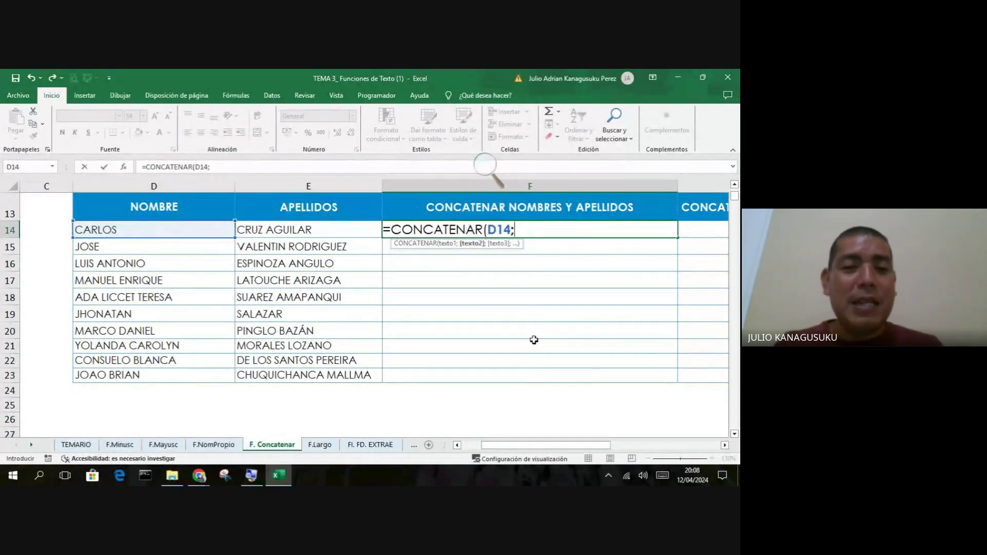
{"action": "left_click", "coordinate": [308, 230]}
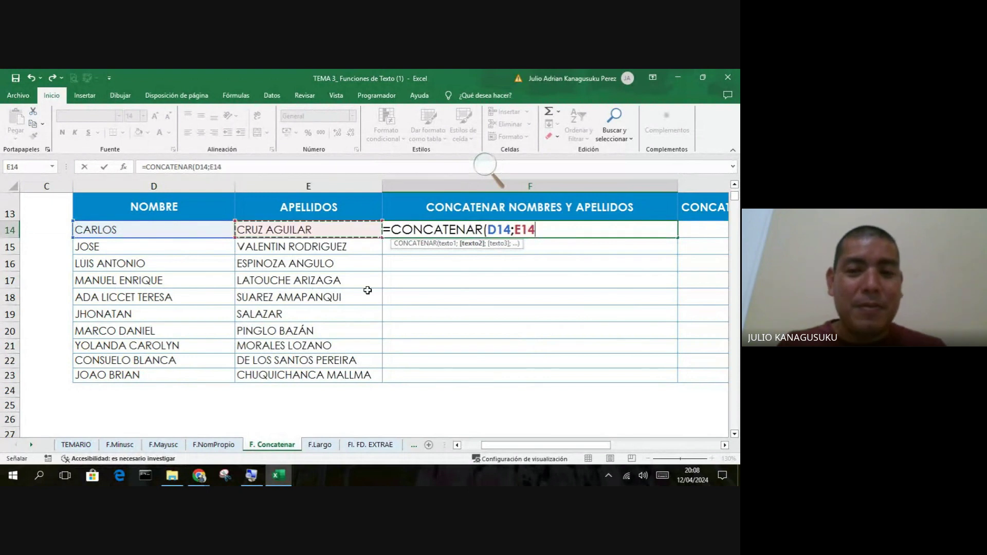
{"action": "type", "text": ")"}
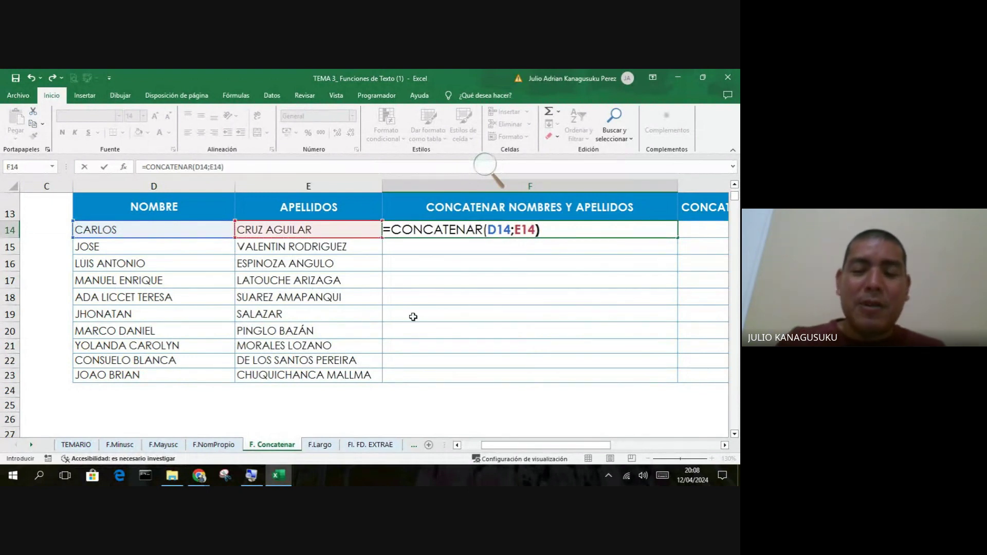
{"action": "key", "text": "Return"}
{"action": "left_click", "coordinate": [607, 231]}
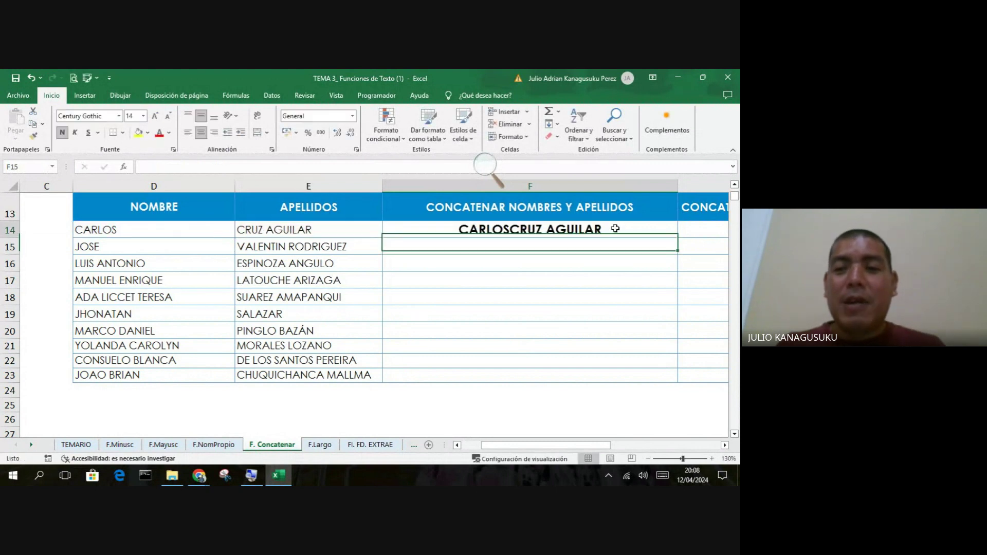
{"action": "double_click", "coordinate": [679, 237]}
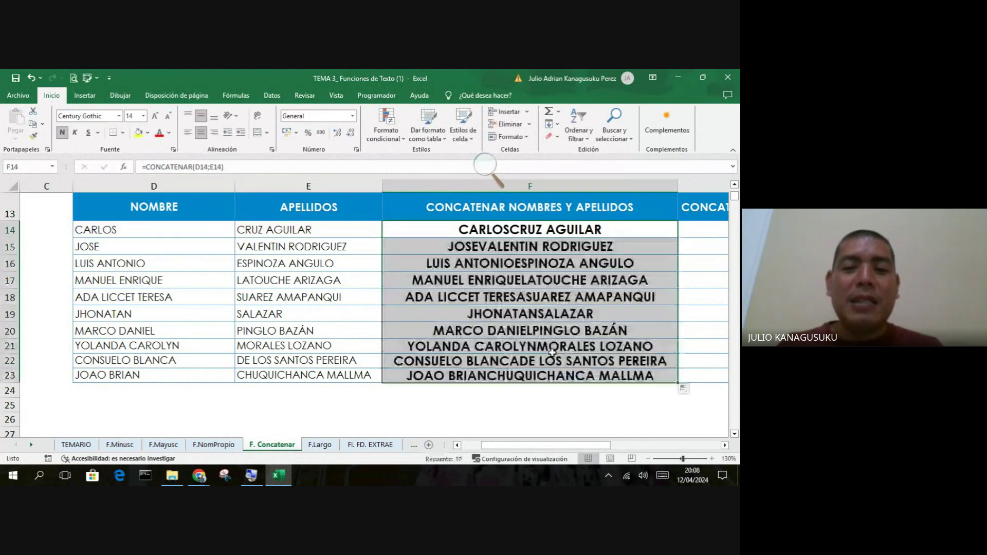
{"action": "left_click", "coordinate": [551, 351]}
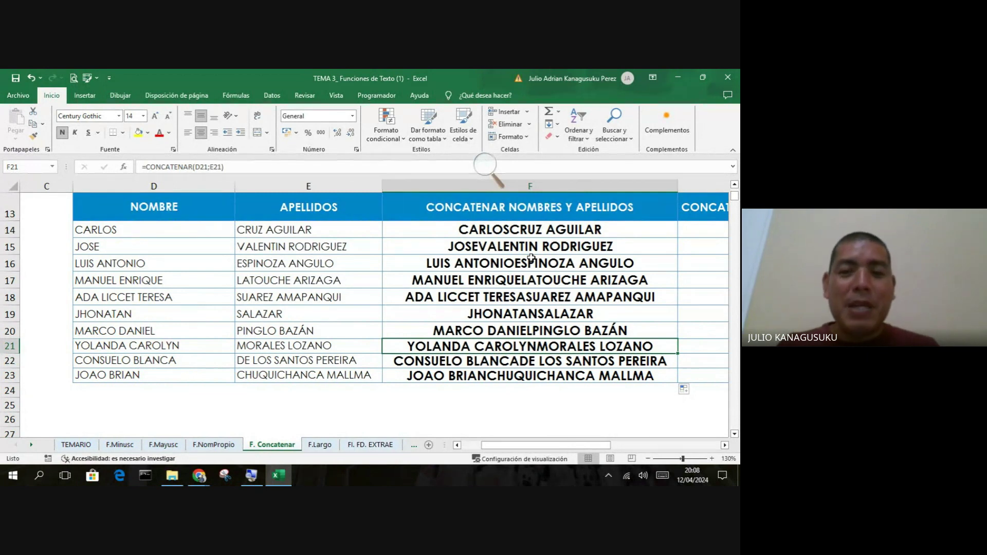
{"action": "left_click", "coordinate": [584, 314]}
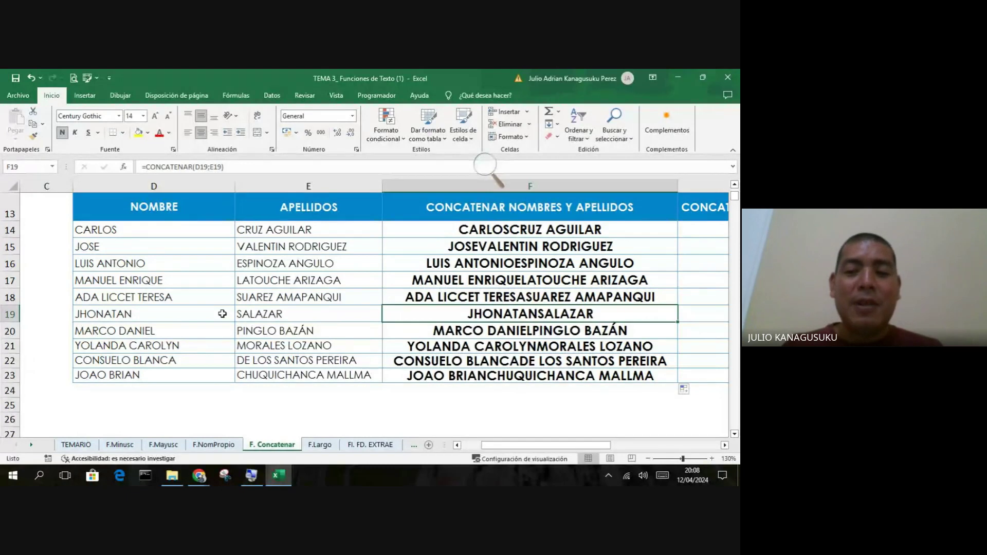
Start a CONCATENAR formula in G14 with D14 as the first text.
{"action": "left_click", "coordinate": [725, 446]}
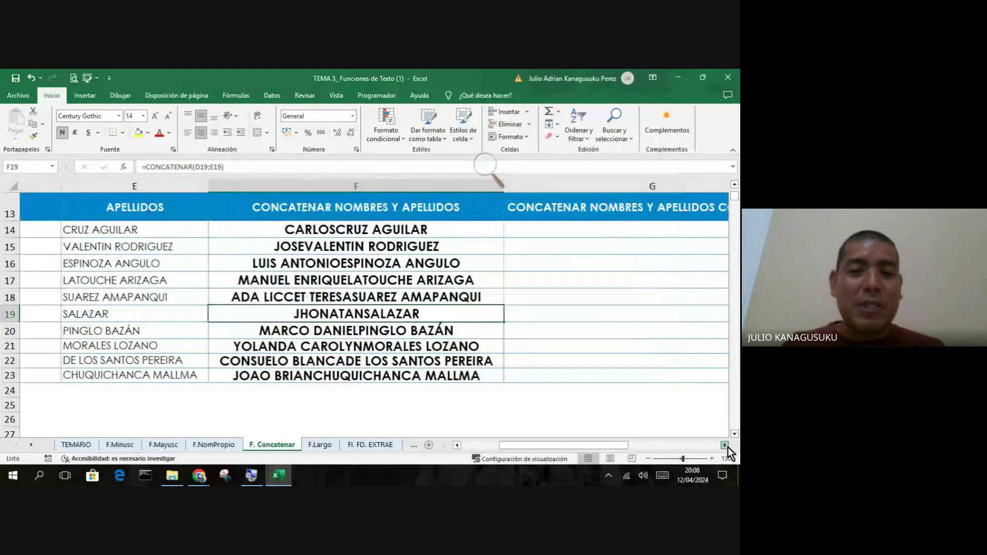
{"action": "left_click", "coordinate": [724, 445]}
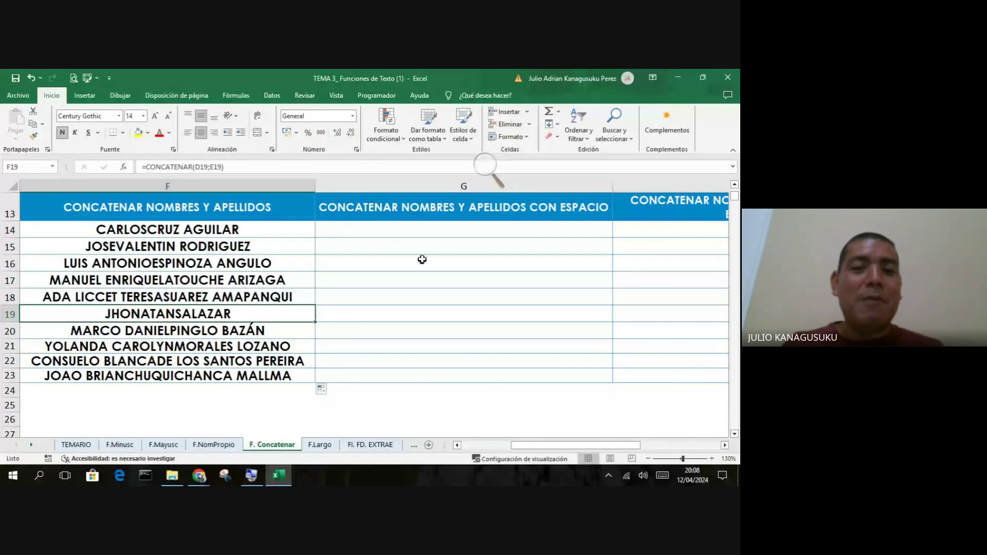
{"action": "left_click", "coordinate": [448, 232]}
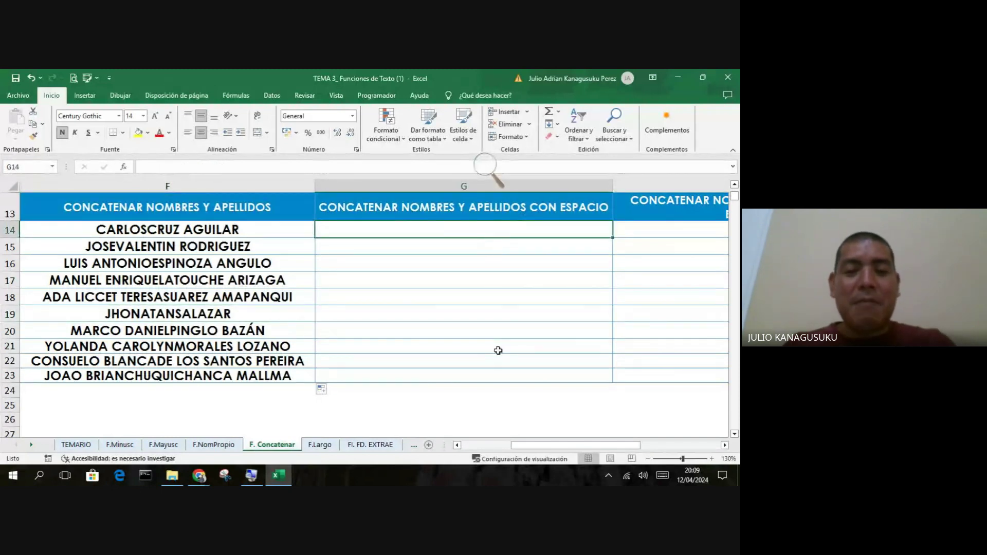
{"action": "type", "text": "="}
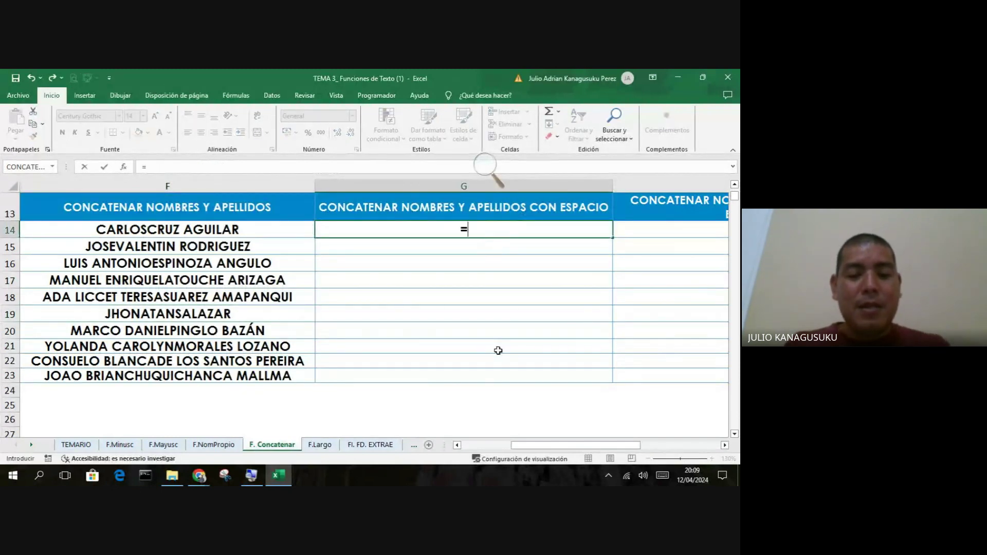
{"action": "type", "text": "CONCATEN"}
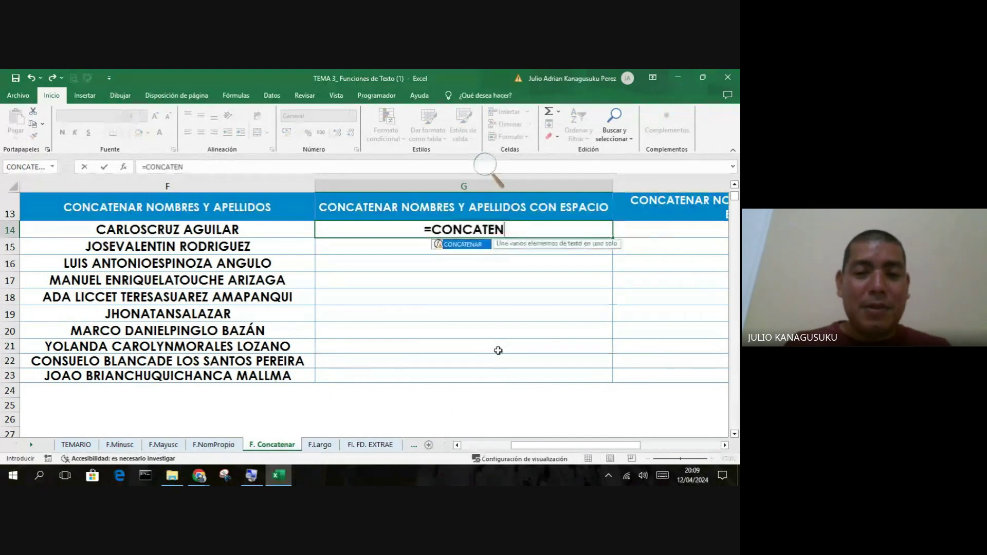
{"action": "double_click", "coordinate": [462, 244]}
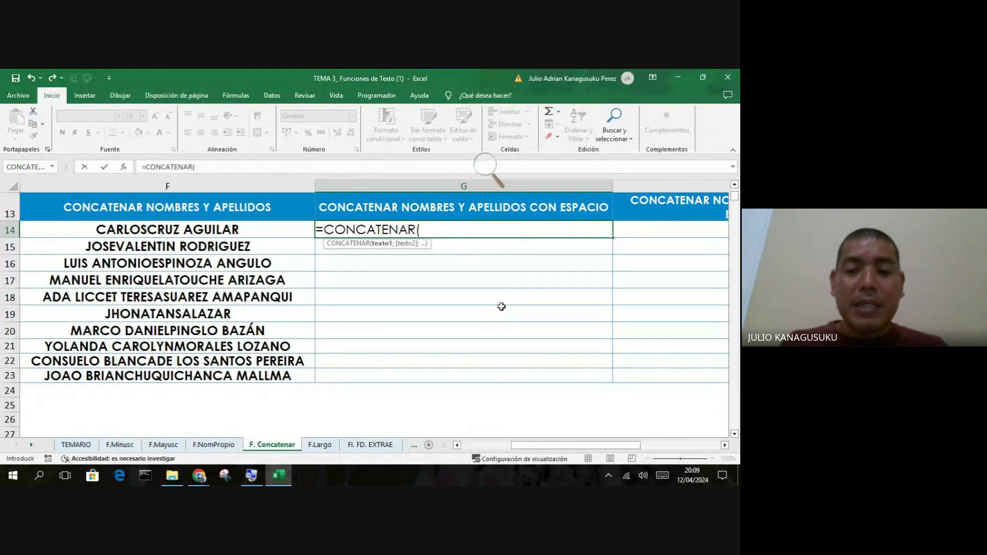
{"action": "left_click_drag", "start_coordinate": [533, 445], "coordinate": [482, 445]}
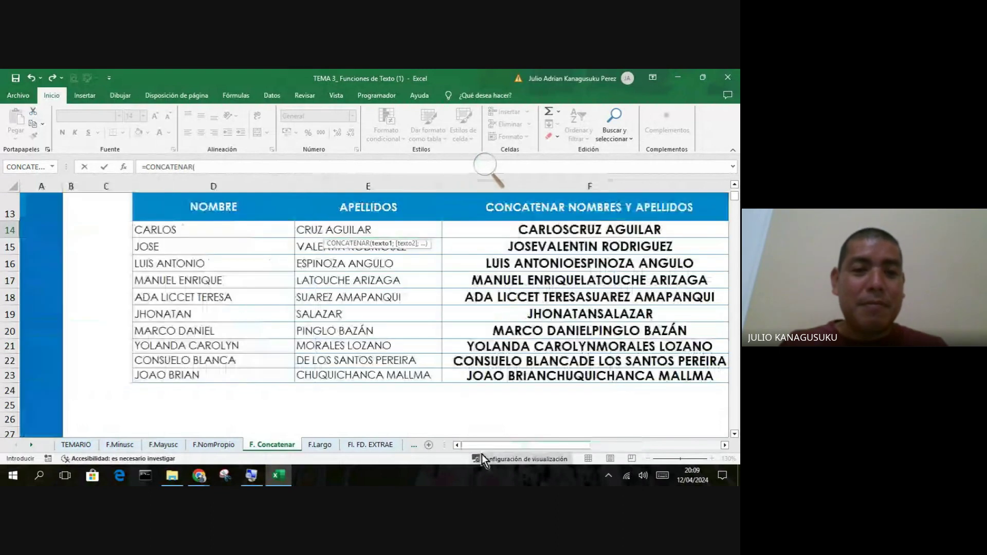
{"action": "left_click", "coordinate": [234, 230]}
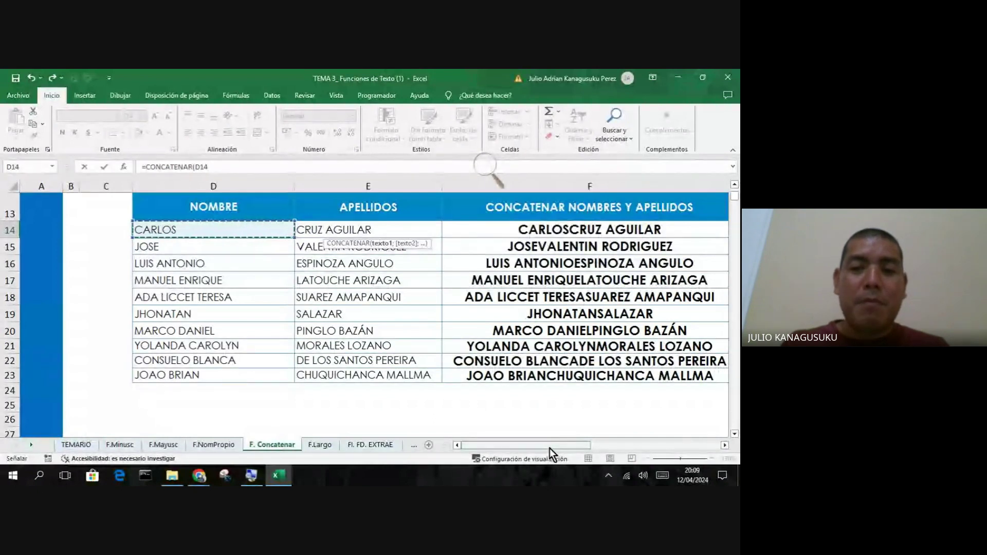
{"action": "left_click_drag", "start_coordinate": [549, 446], "coordinate": [591, 446]}
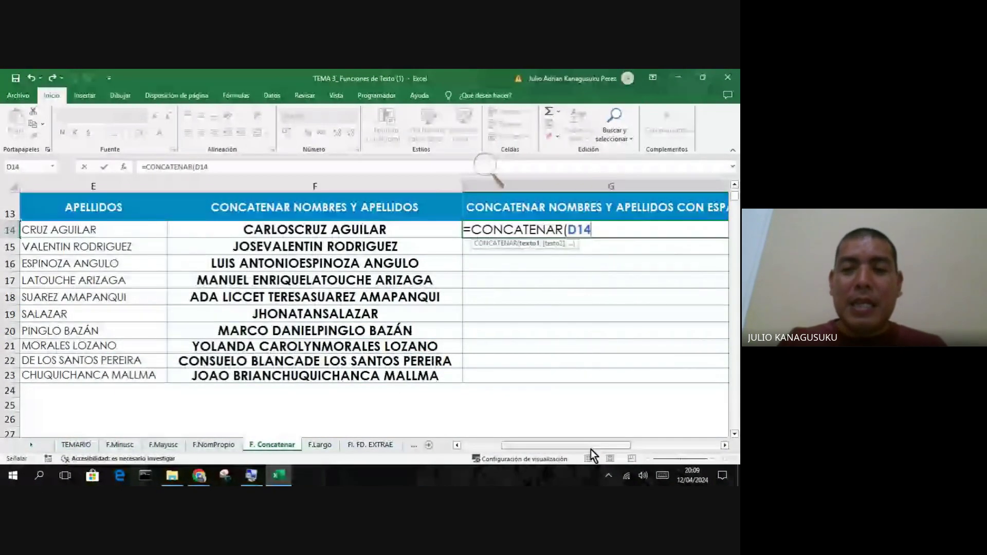
{"action": "type", "text": ";"}
{"action": "left_click_drag", "start_coordinate": [592, 449], "coordinate": [593, 453]}
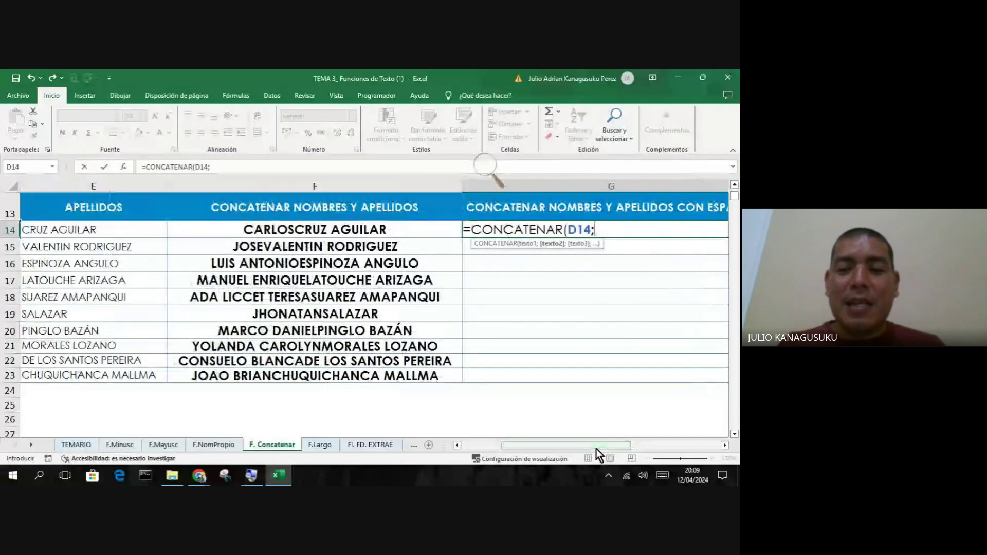
{"action": "left_click", "coordinate": [724, 446]}
{"action": "type", "text": "\""}
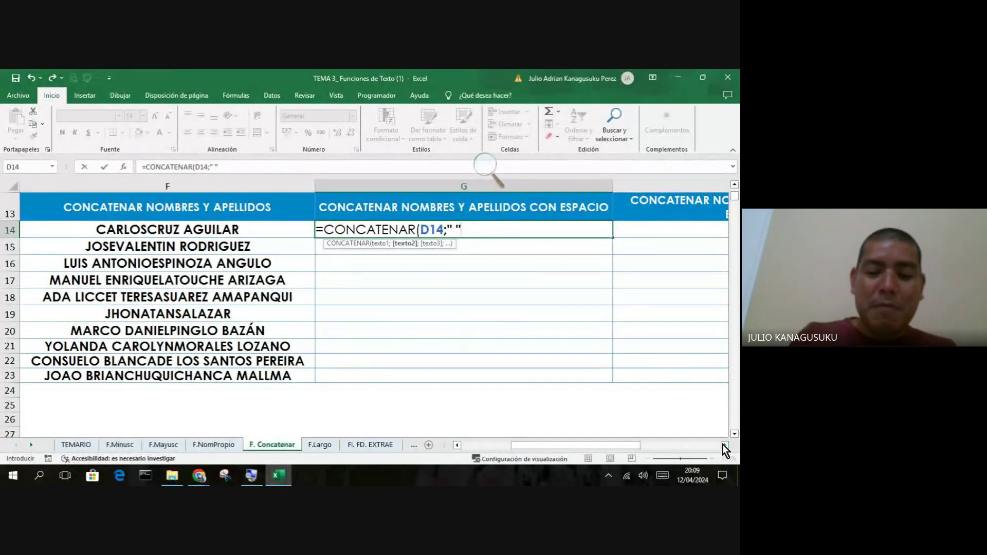
Finish =CONCATENAR(D14;" ";E14) in G14 and fill it down to G23.
{"action": "type", "text": ";"}
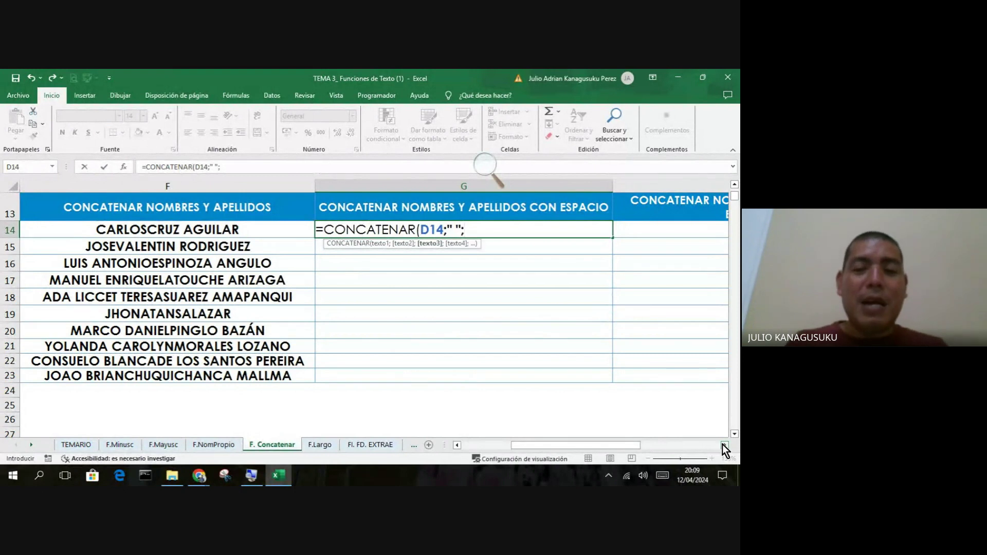
{"action": "left_click_drag", "start_coordinate": [562, 451], "coordinate": [529, 445]}
{"action": "left_click", "coordinate": [298, 230]}
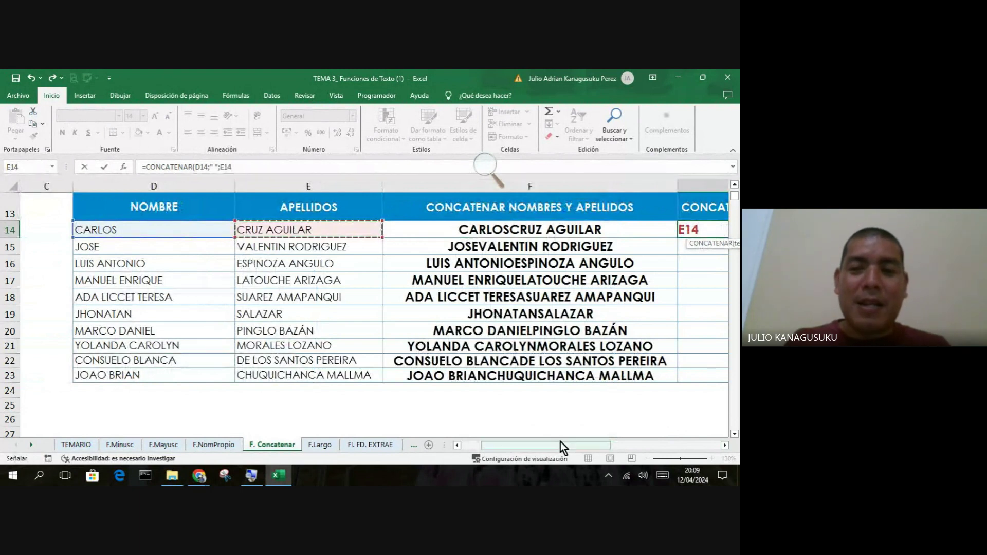
{"action": "mouse_move", "coordinate": [564, 447]}
{"action": "left_mouse_down"}
{"action": "mouse_move", "coordinate": [605, 451]}
{"action": "mouse_move", "coordinate": [592, 455]}
{"action": "left_mouse_up"}
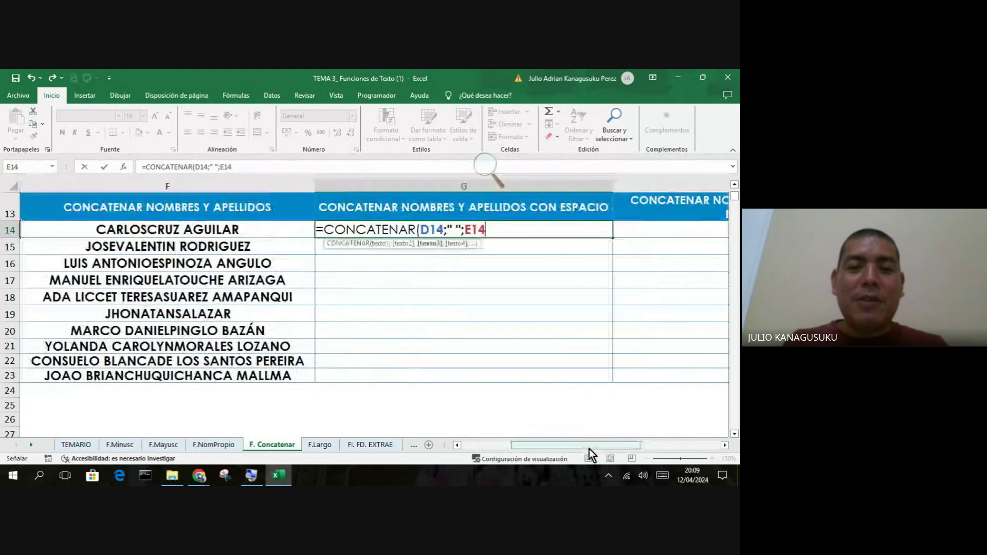
{"action": "type", "text": ")"}
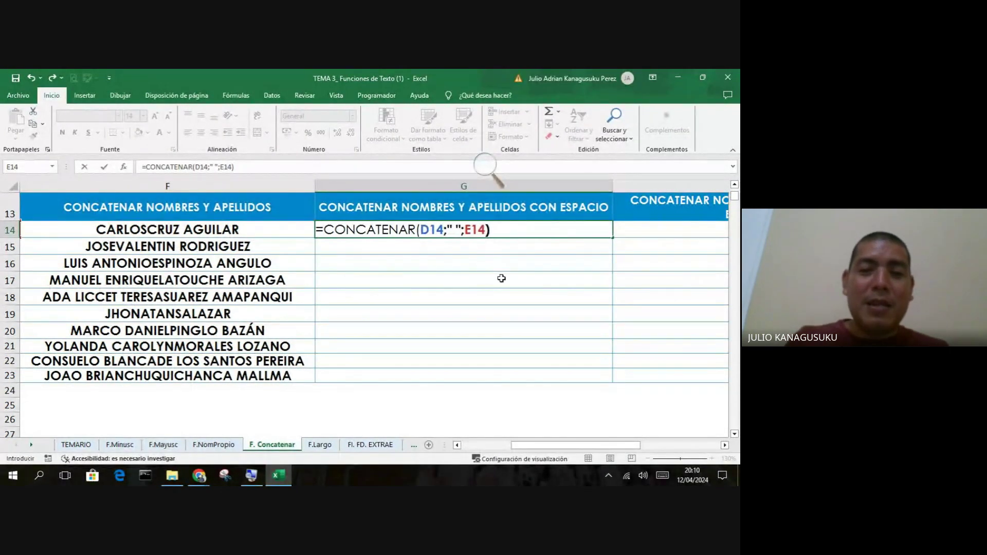
{"action": "key", "text": "Return"}
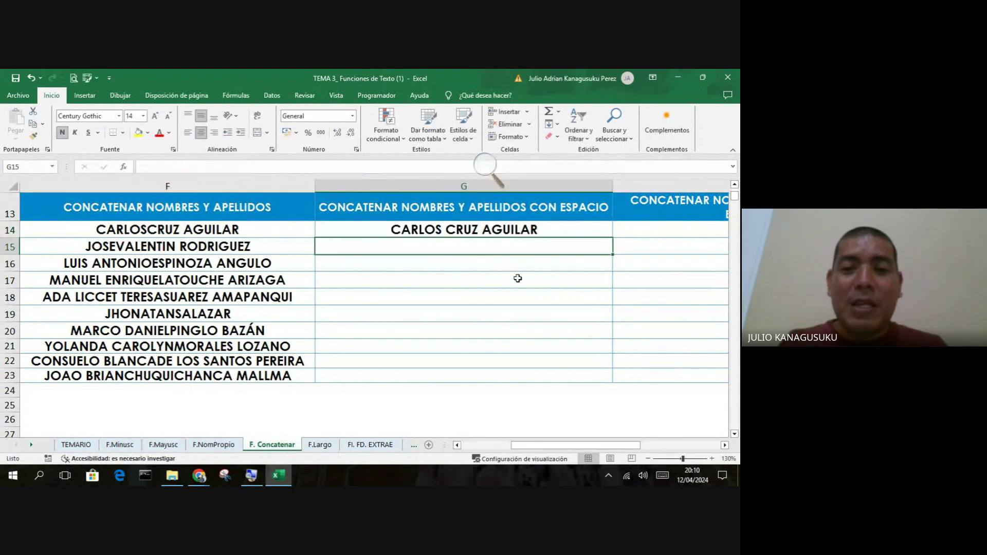
{"action": "left_click", "coordinate": [578, 229]}
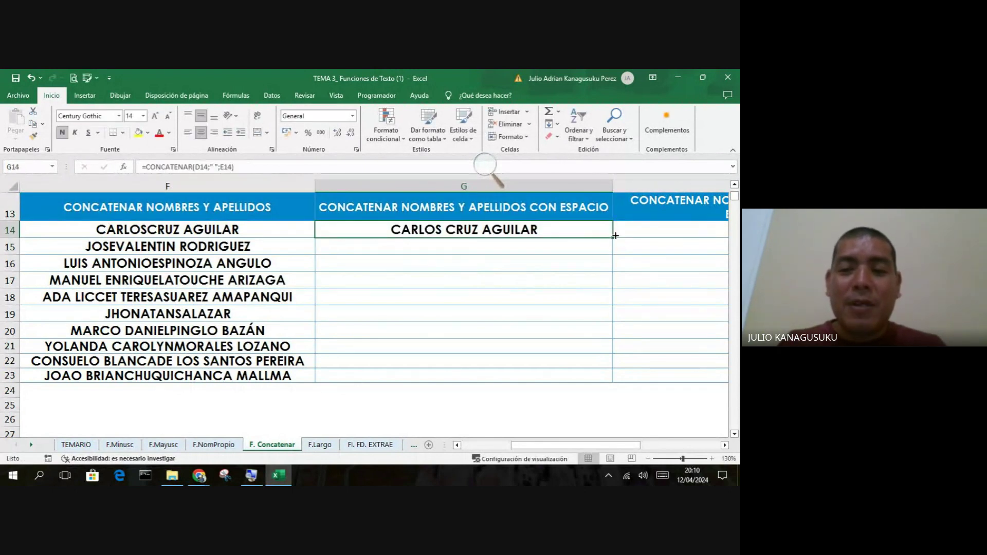
{"action": "left_click_drag", "start_coordinate": [614, 235], "coordinate": [615, 382]}
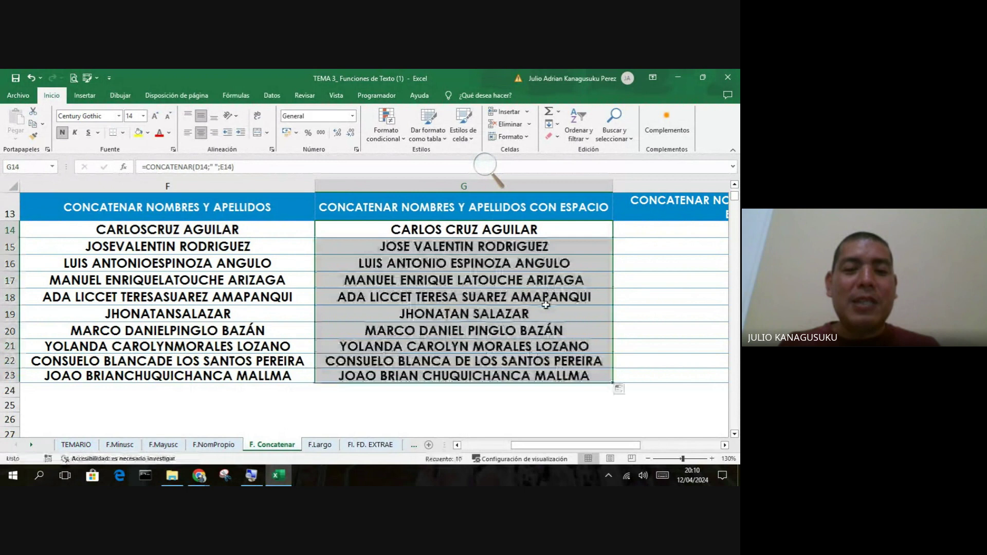
{"action": "left_click", "coordinate": [552, 406]}
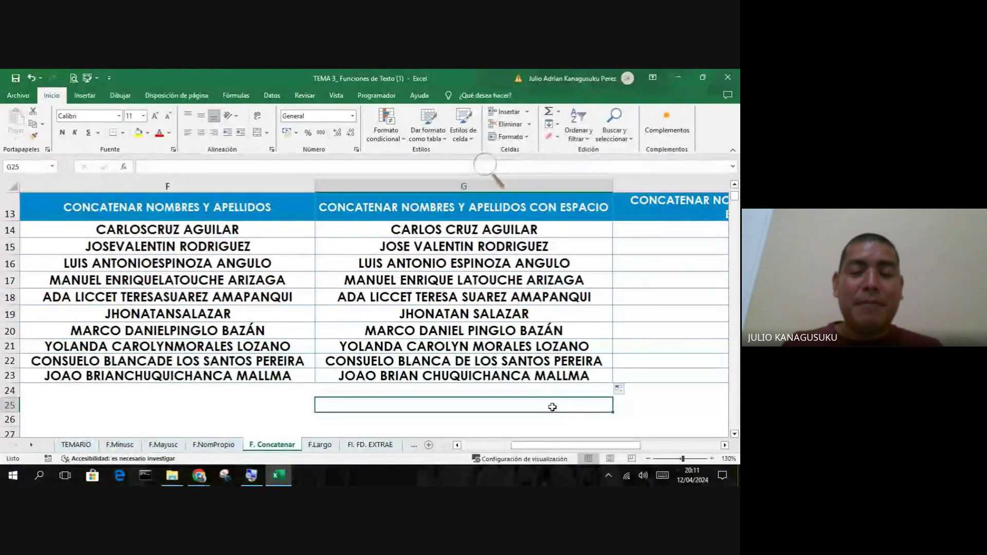
Change G14's separator from a space to "," and copy the formula down all rows.
{"action": "left_click", "coordinate": [485, 231]}
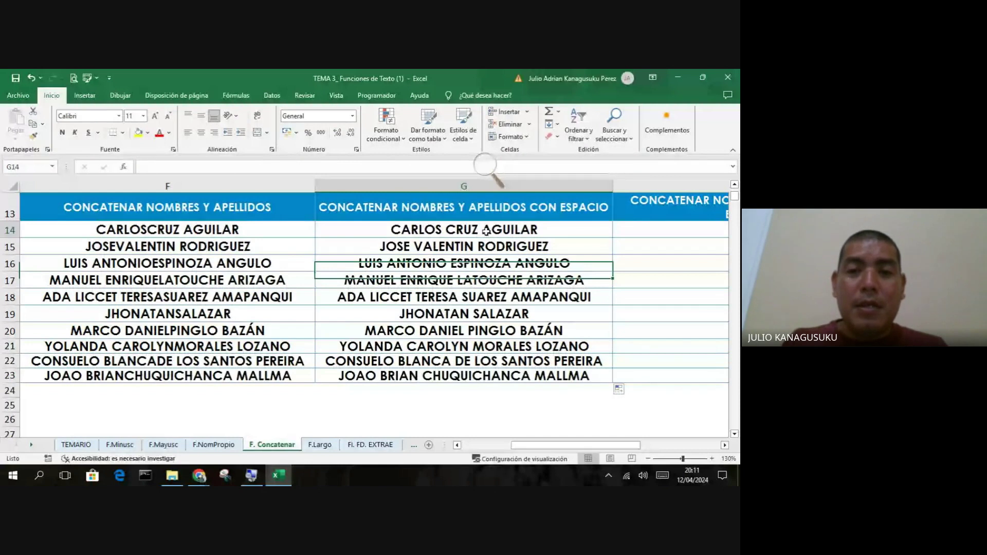
{"action": "double_click", "coordinate": [486, 231]}
{"action": "left_click", "coordinate": [486, 170]}
{"action": "left_click", "coordinate": [496, 172]}
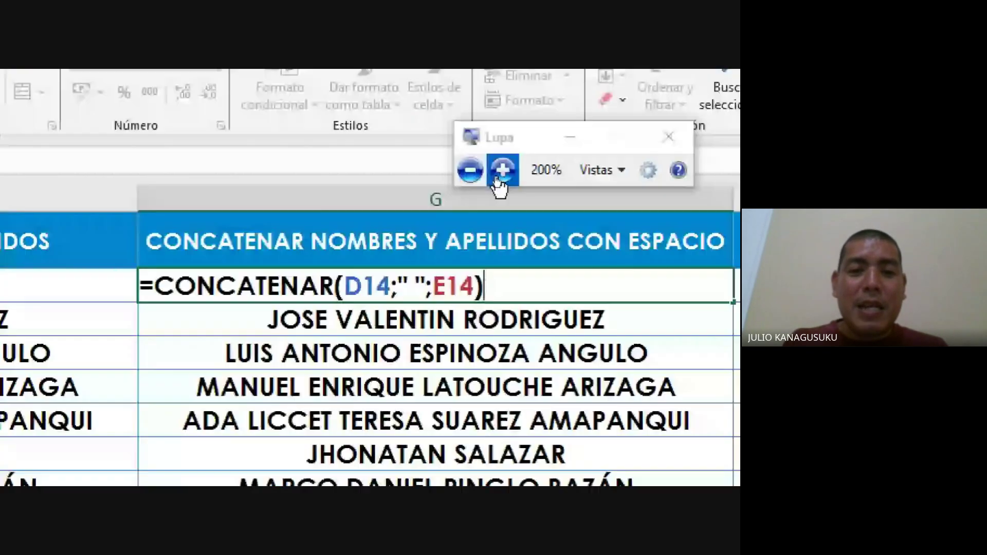
{"action": "left_click", "coordinate": [416, 286]}
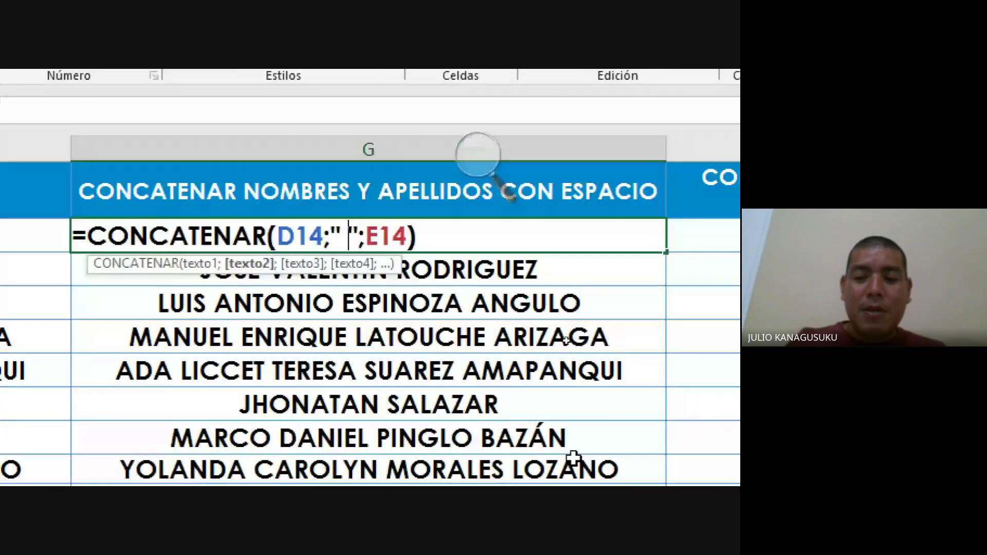
{"action": "key", "text": "BackSpace"}
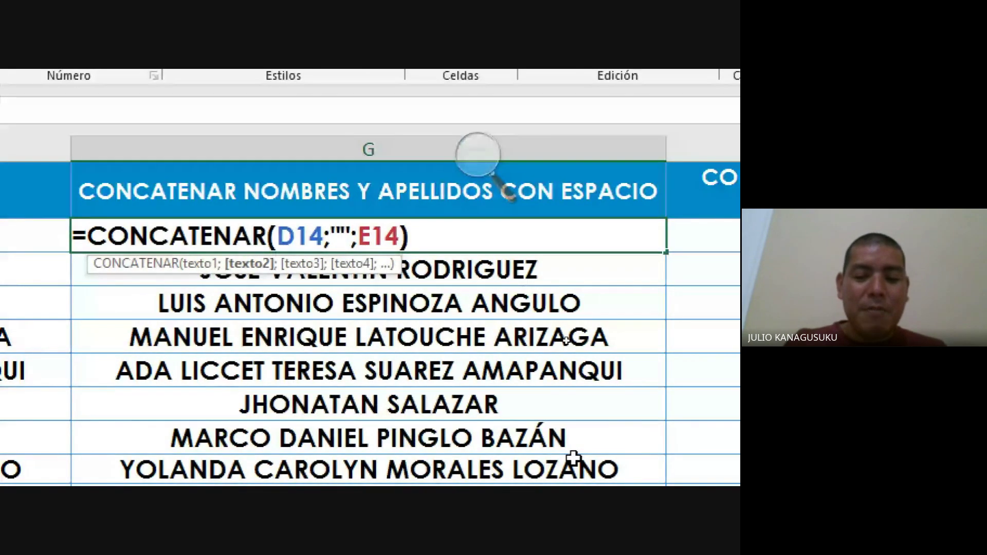
{"action": "type", "text": ","}
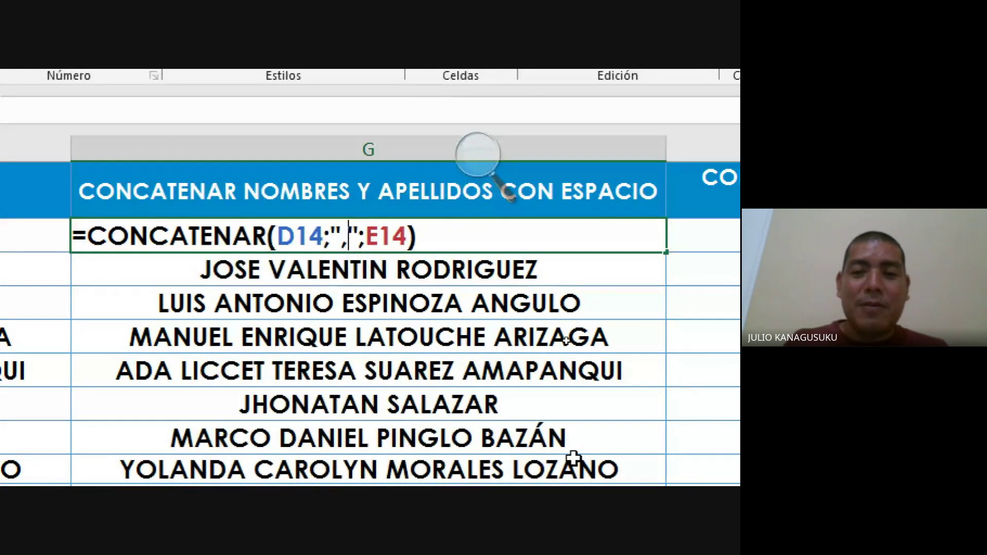
{"action": "key", "text": "Return"}
{"action": "left_click", "coordinate": [645, 236]}
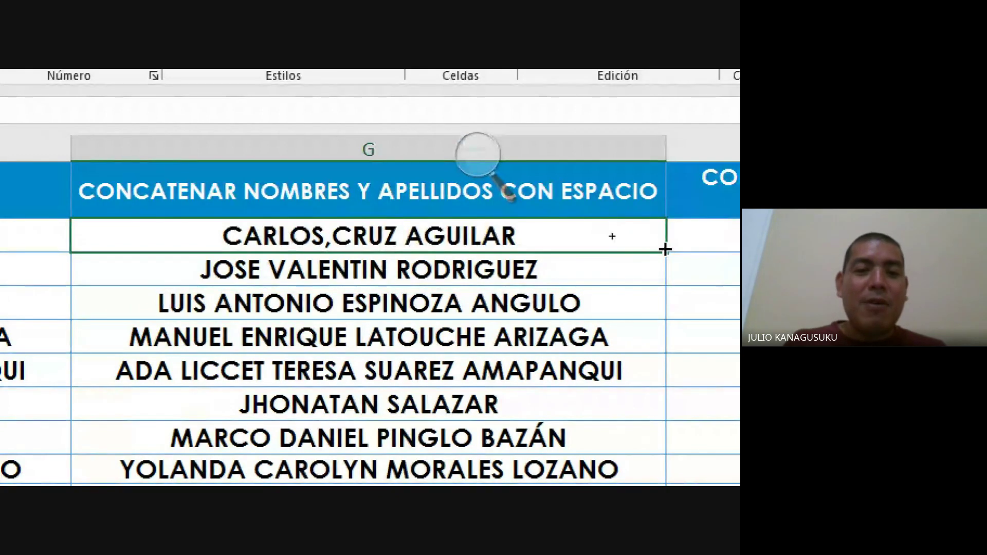
{"action": "double_click", "coordinate": [665, 249]}
{"action": "left_click", "coordinate": [316, 377]}
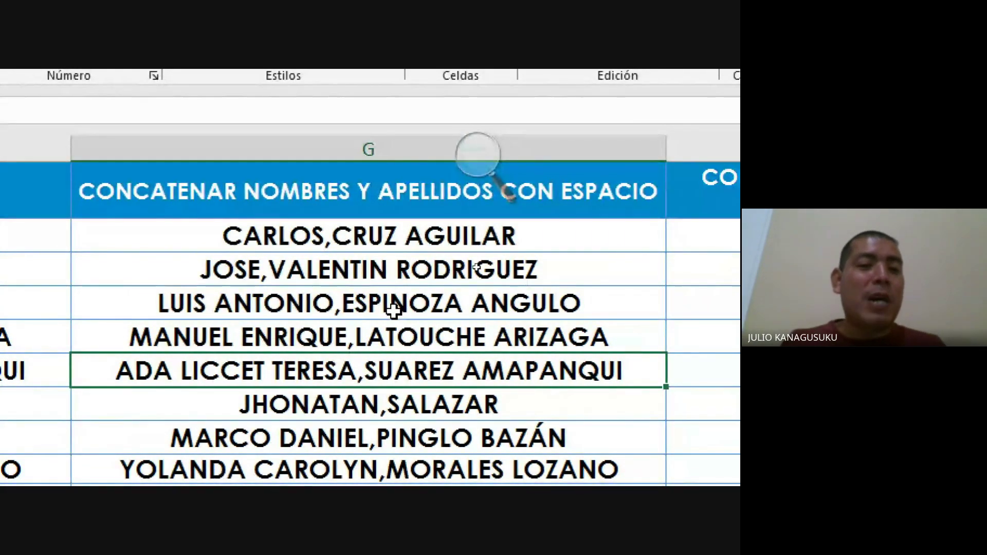
Edit G14 to use ", " as the separator and refill the formula through G23.
{"action": "double_click", "coordinate": [394, 237]}
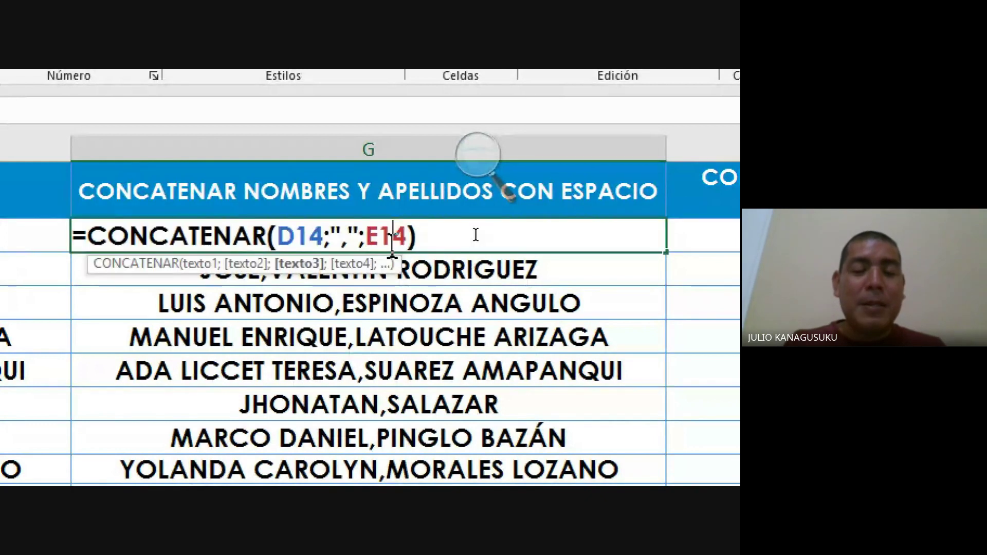
{"action": "left_click", "coordinate": [347, 241]}
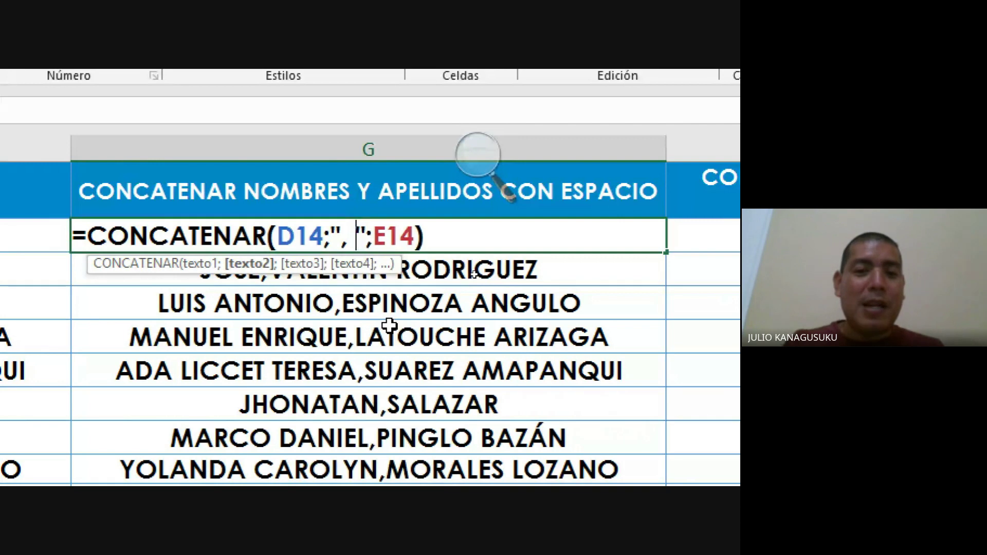
{"action": "key", "text": "Return"}
{"action": "left_click", "coordinate": [637, 234]}
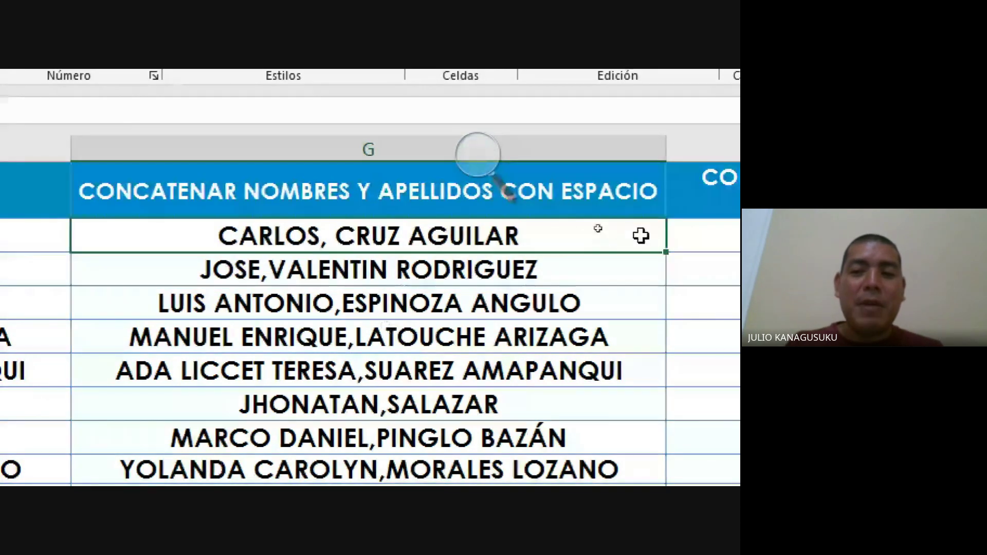
{"action": "double_click", "coordinate": [669, 252]}
{"action": "left_click", "coordinate": [584, 304]}
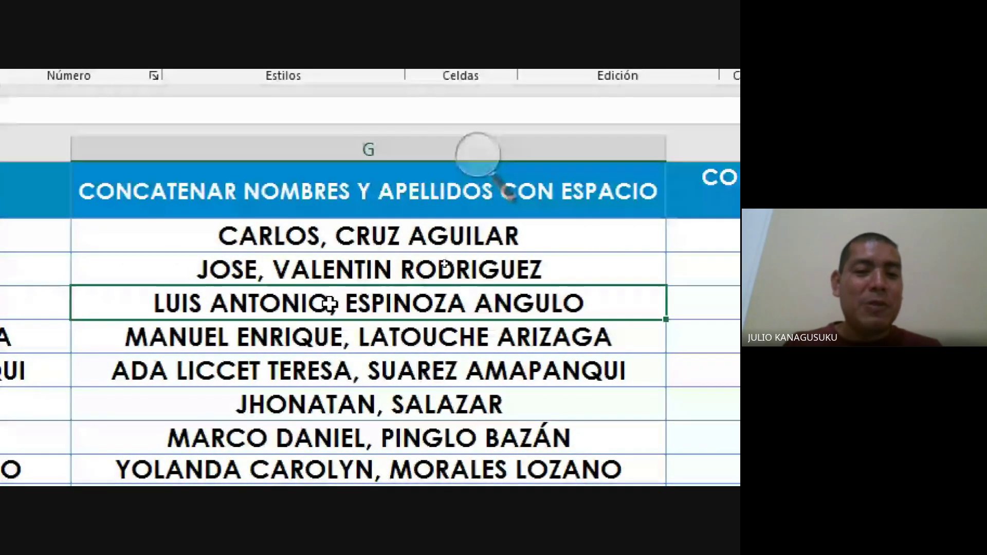
{"action": "left_click", "coordinate": [628, 246]}
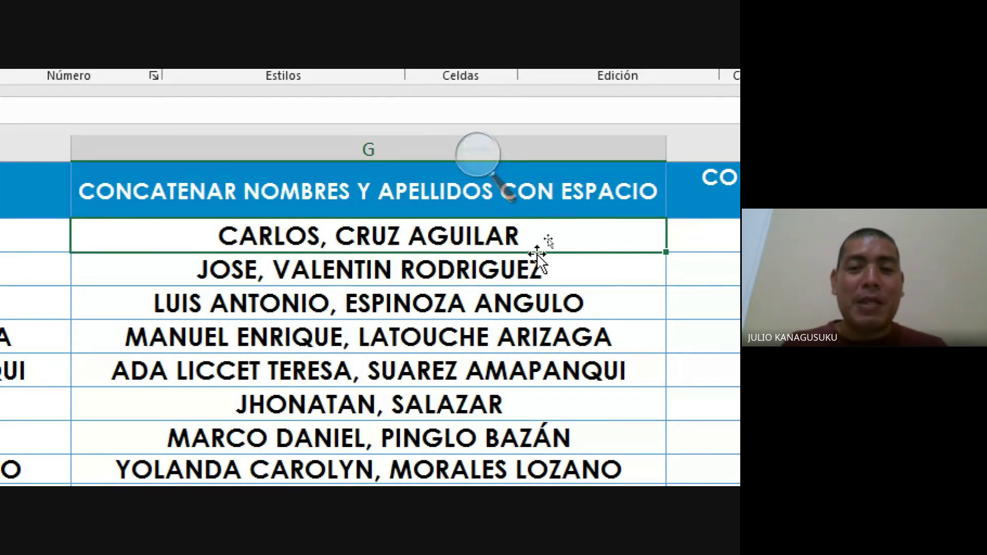
Replace the ", " separator in G14's formula with the text "así se llamaba mi ex".
{"action": "double_click", "coordinate": [516, 237]}
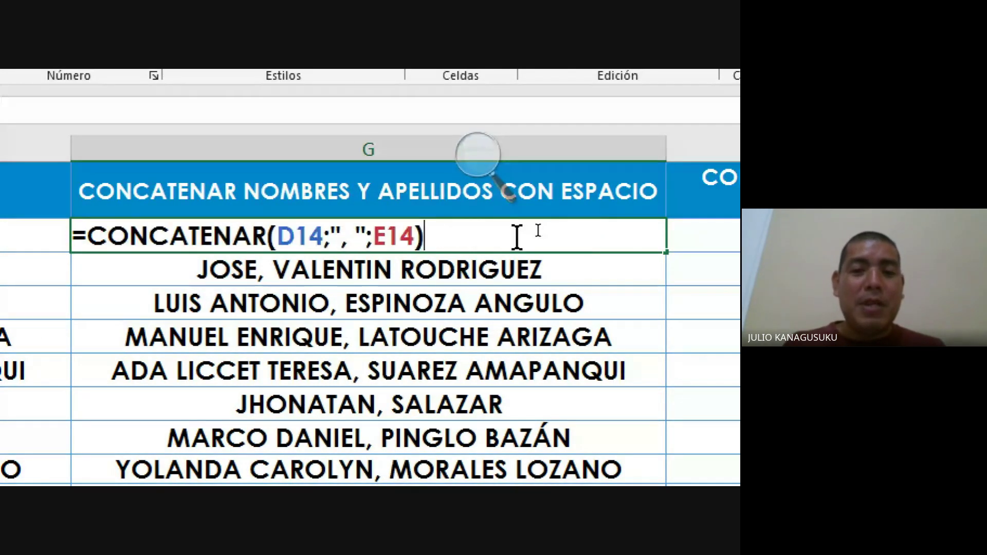
{"action": "left_click", "coordinate": [357, 237]}
{"action": "key", "text": "BackSpace"}
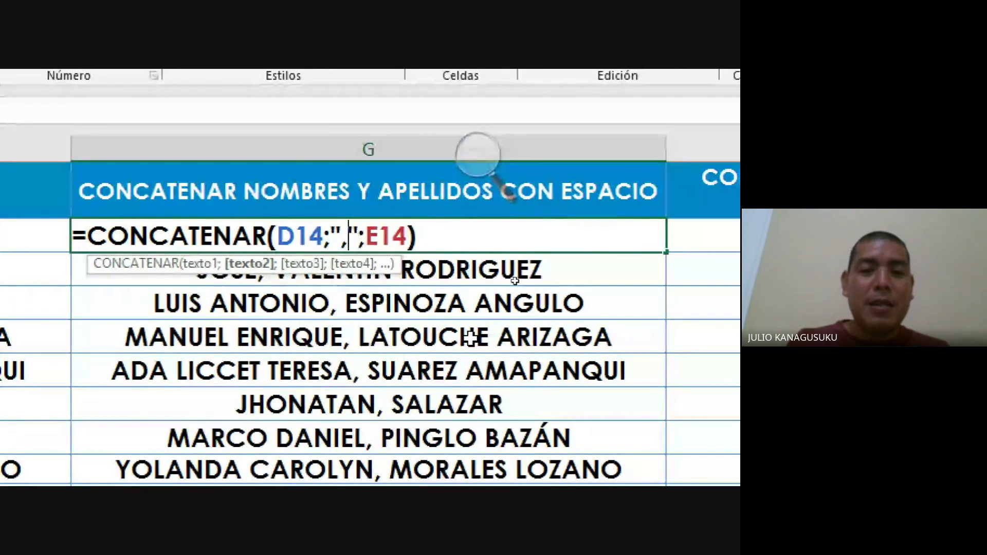
{"action": "key", "text": "BackSpace"}
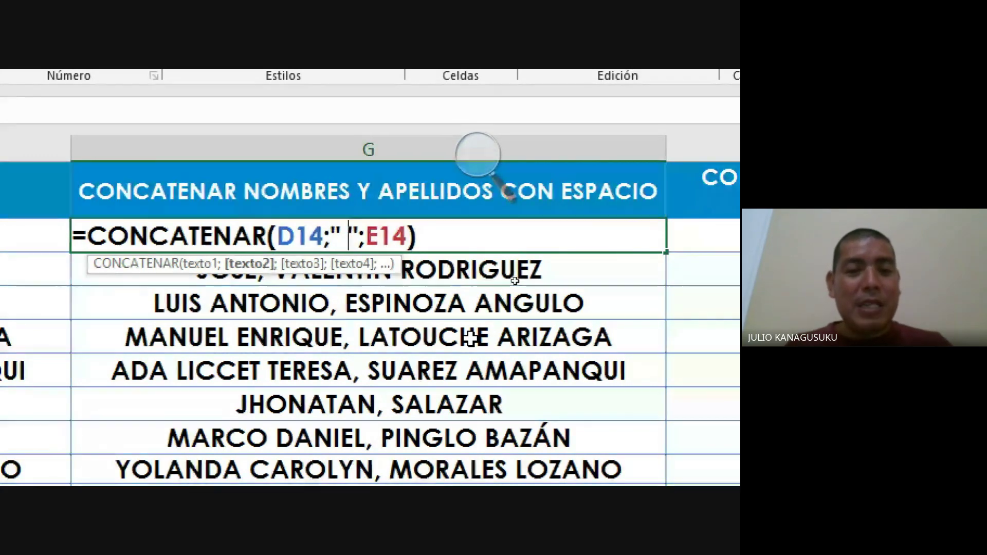
{"action": "type", "text": "as"}
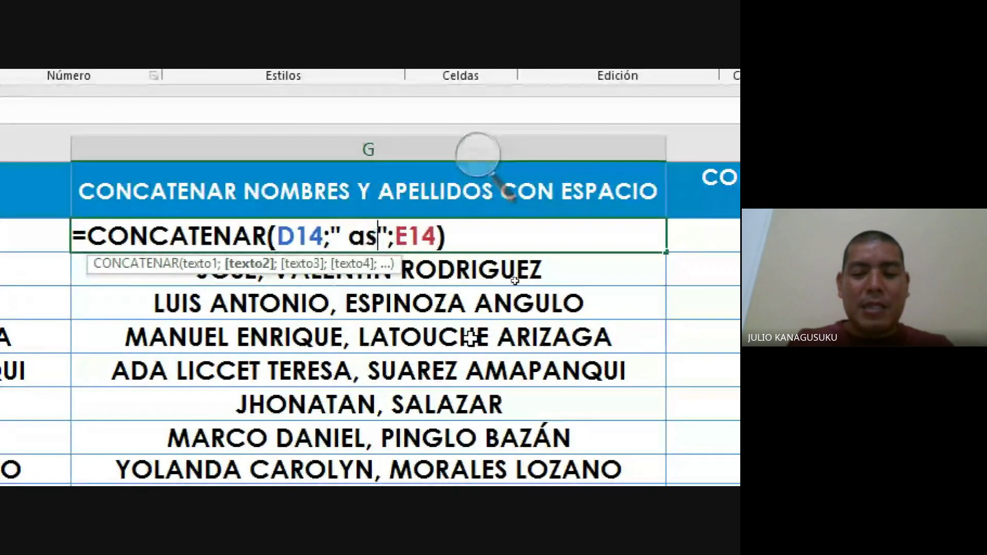
{"action": "type", "text": "í se "}
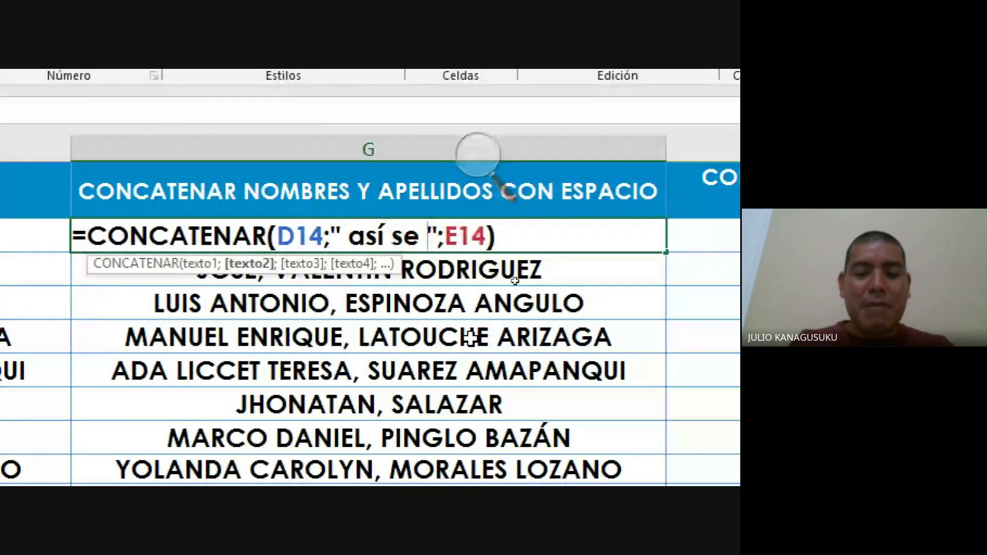
{"action": "type", "text": "llama"}
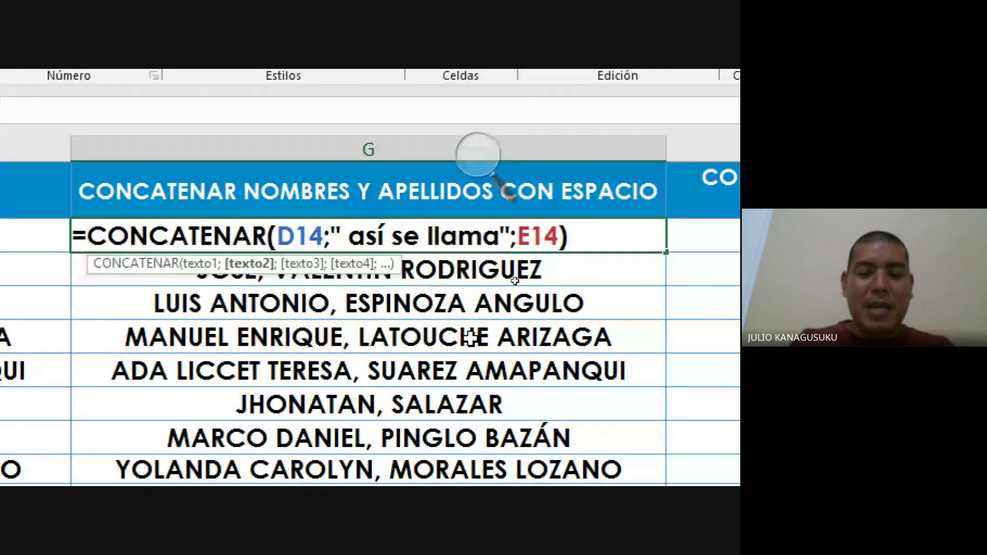
{"action": "type", "text": "ba mi ex"}
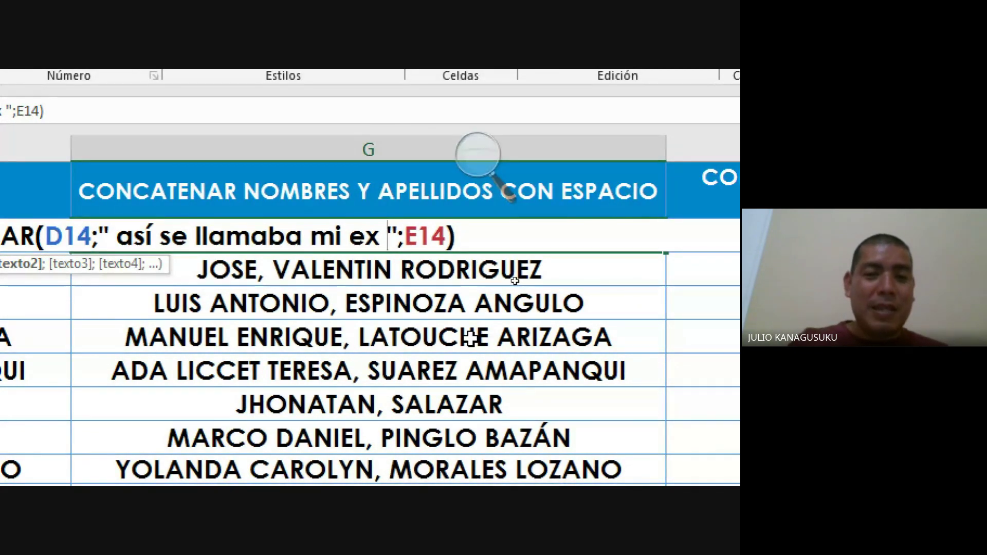
{"action": "key", "text": "Return"}
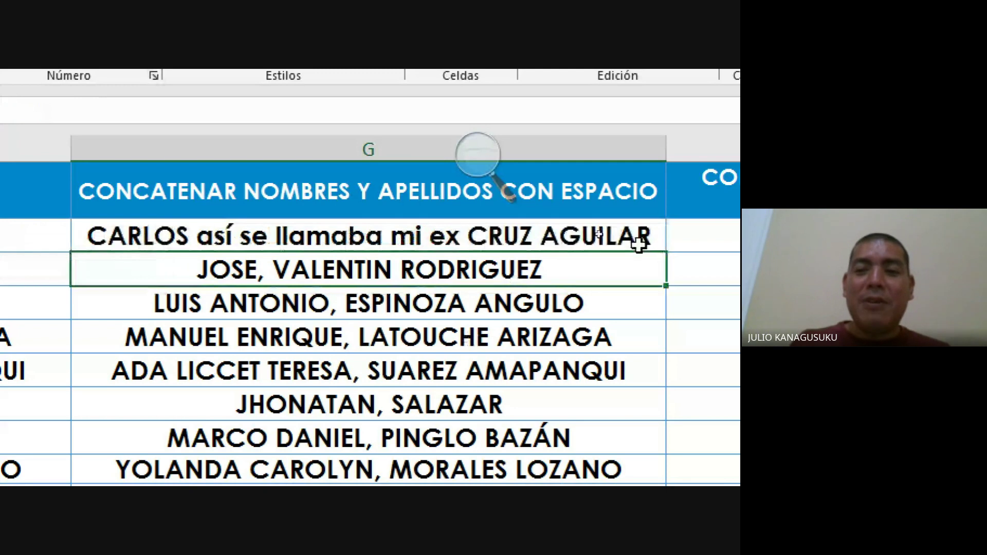
Fill the 'así se llamaba mi ex' formula down G14:G23 and auto-fit column G.
{"action": "left_click", "coordinate": [639, 239]}
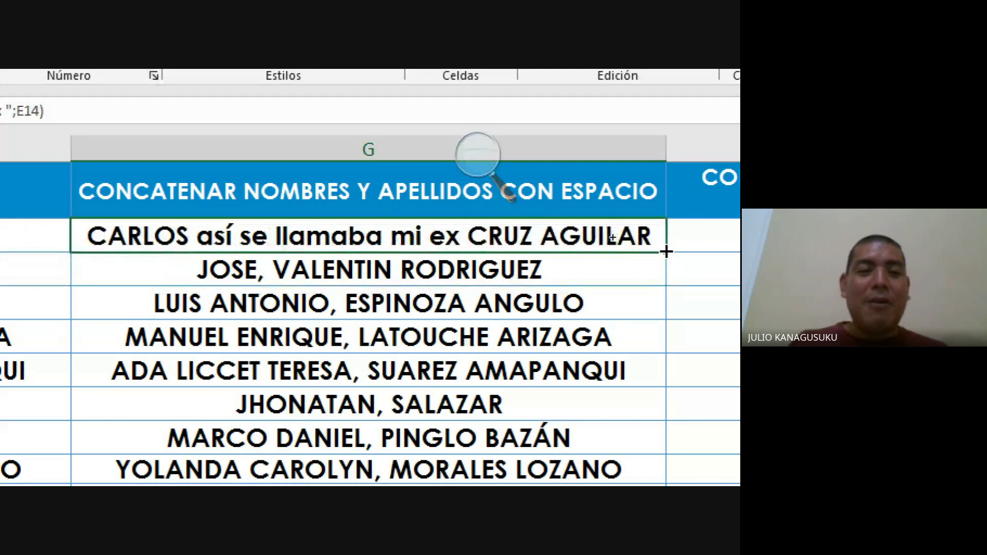
{"action": "double_click", "coordinate": [666, 251]}
{"action": "left_click", "coordinate": [665, 151]}
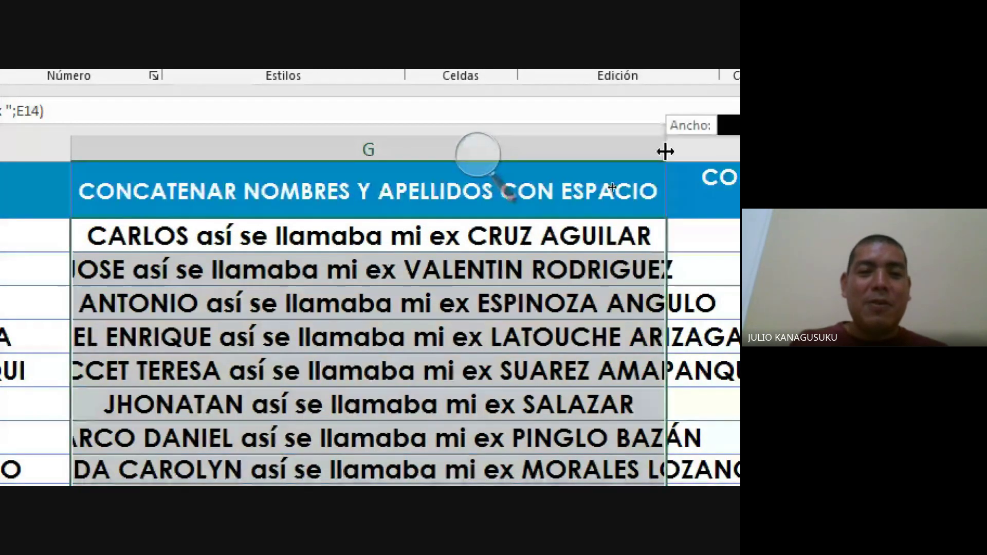
{"action": "double_click", "coordinate": [665, 151]}
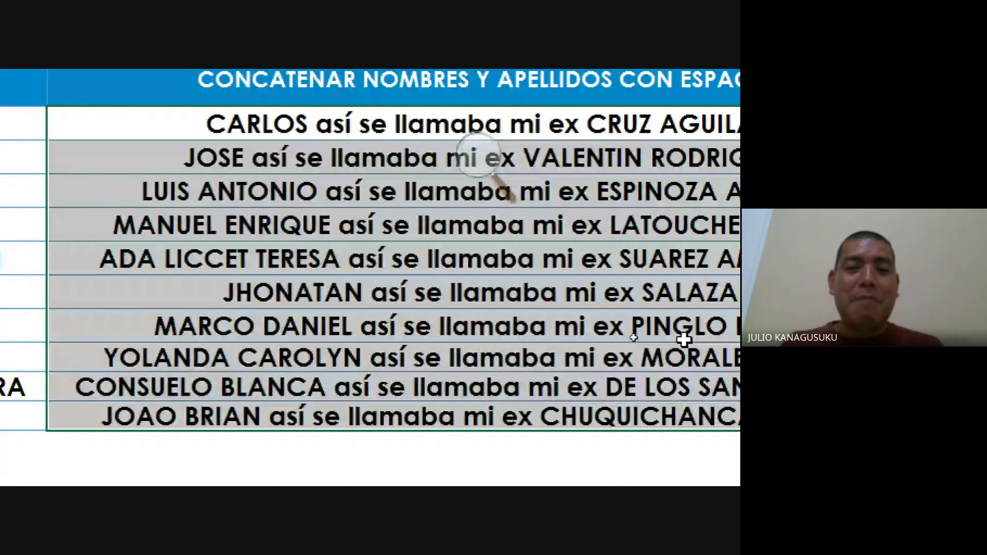
Zoom out and review the CARLOS phrase formula, confirming it unchanged.
{"action": "key", "text": "super+minus"}
{"action": "key", "text": "super+minus"}
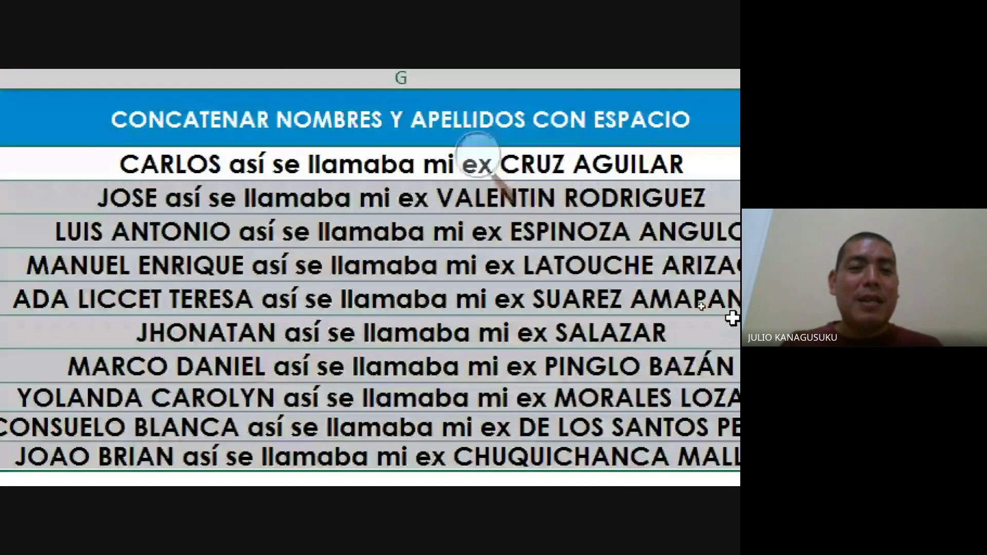
{"action": "left_click", "coordinate": [345, 163]}
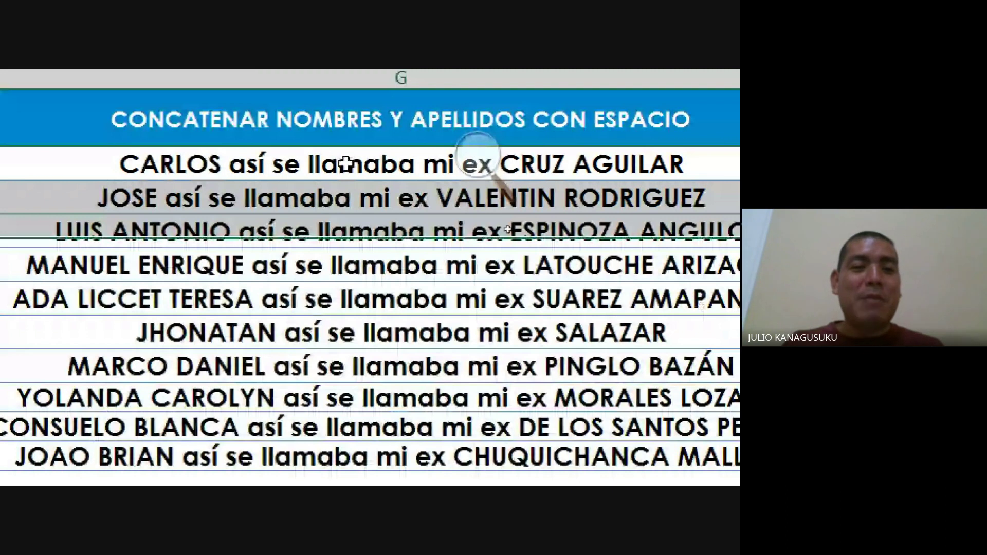
{"action": "double_click", "coordinate": [345, 164]}
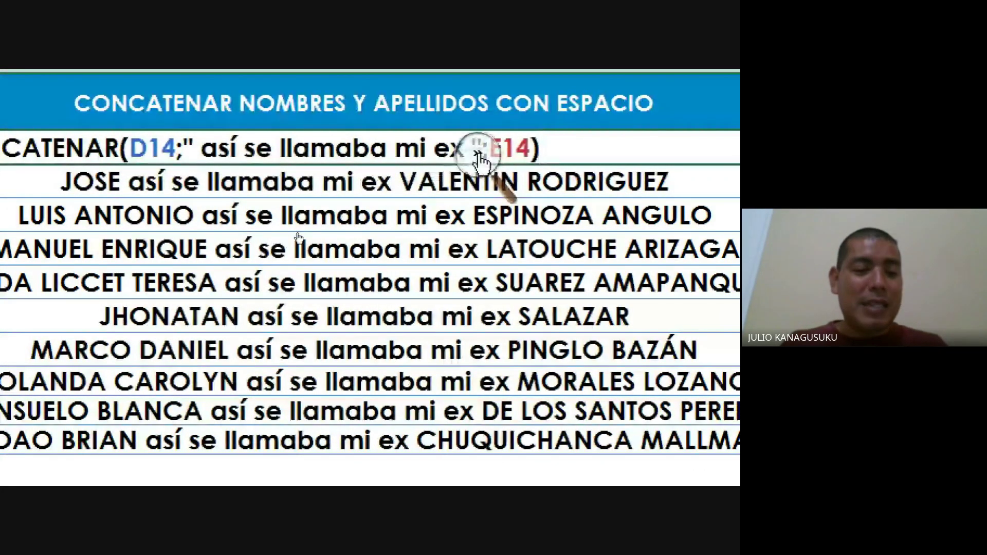
{"action": "key", "text": "Return"}
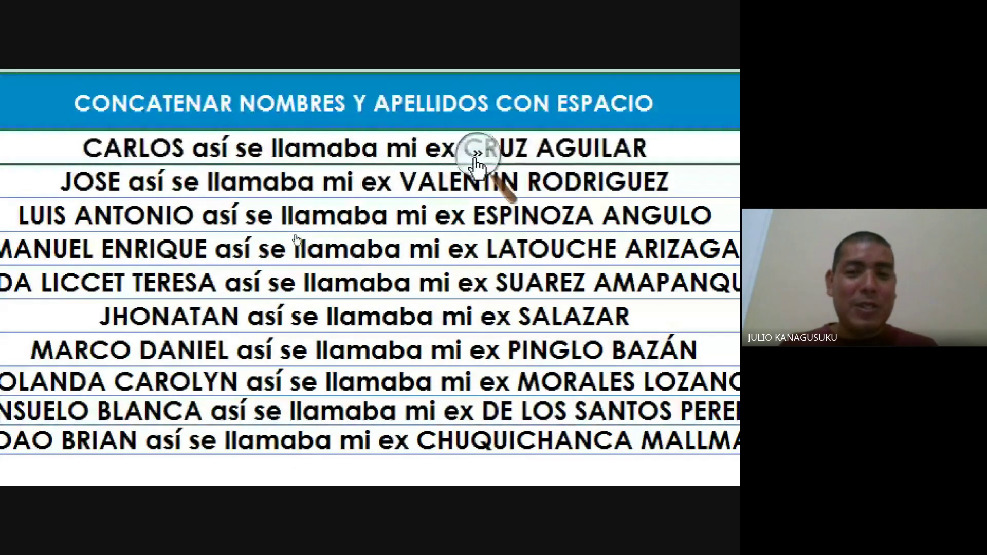
{"action": "left_click", "coordinate": [477, 163]}
{"action": "left_click", "coordinate": [470, 168]}
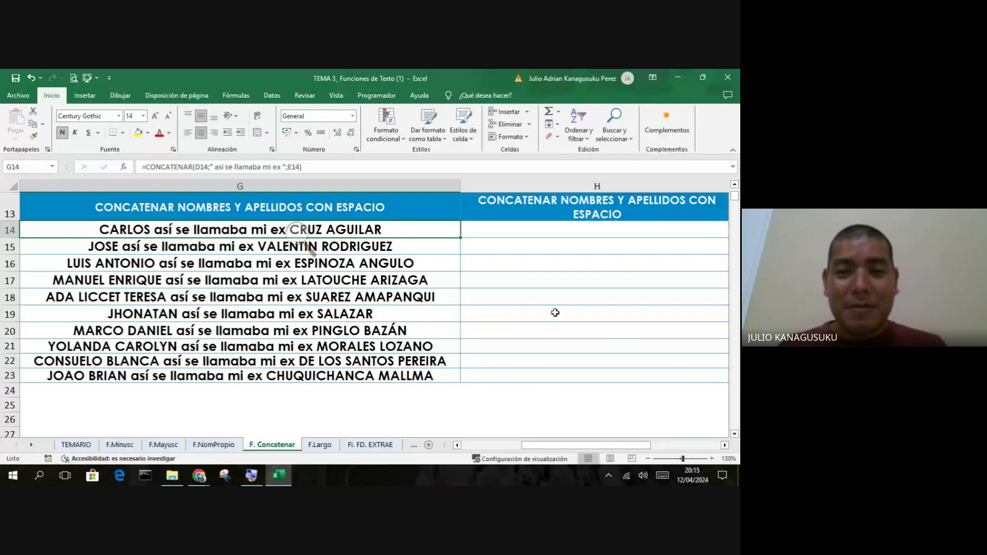
Build =D14&" "&E14 in H14 to join the first name and surnames.
{"action": "left_click", "coordinate": [529, 232]}
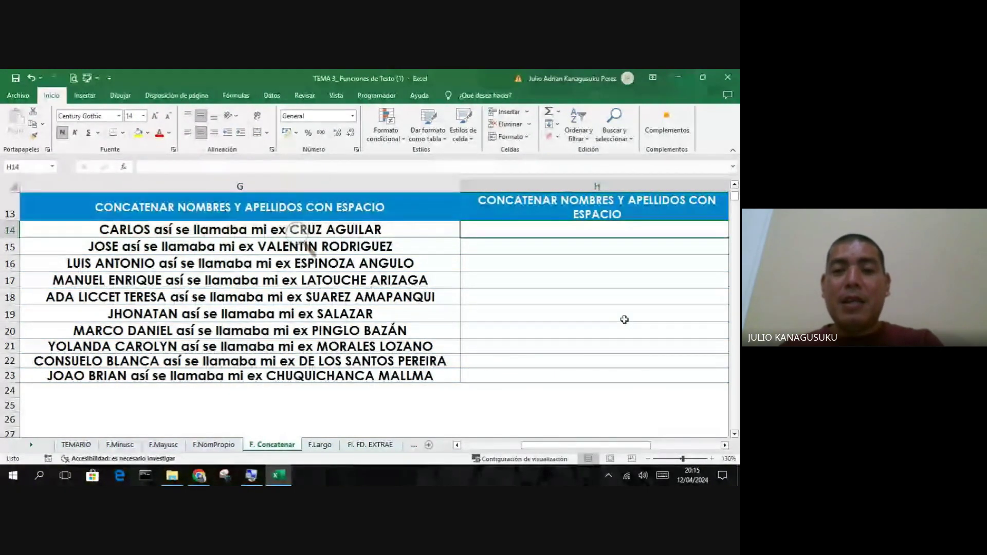
{"action": "type", "text": "="}
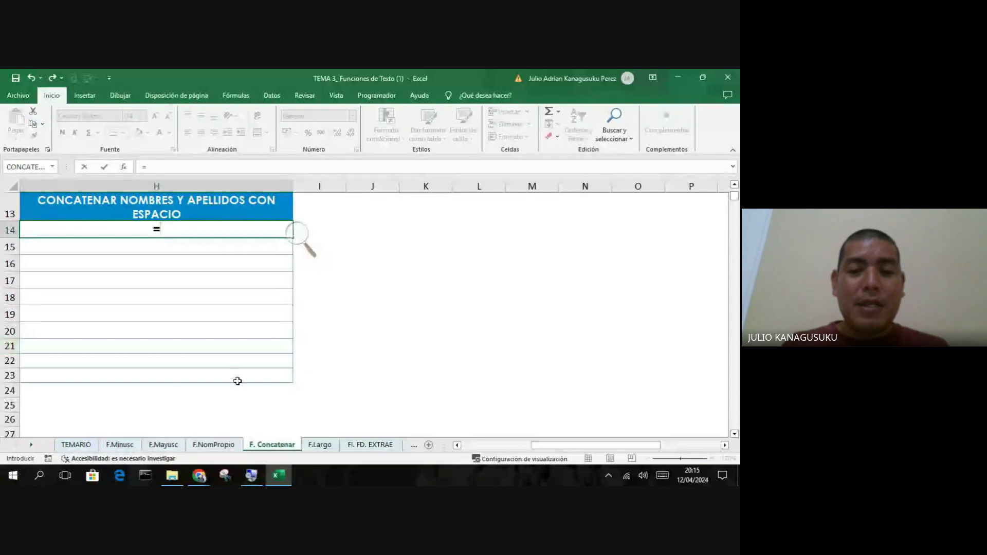
{"action": "left_click", "coordinate": [454, 445]}
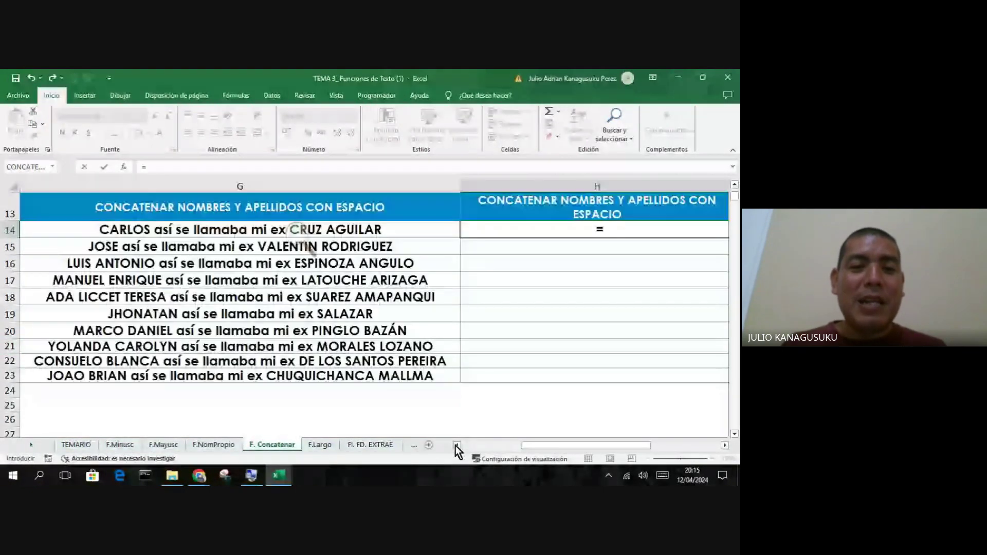
{"action": "left_click", "coordinate": [455, 446]}
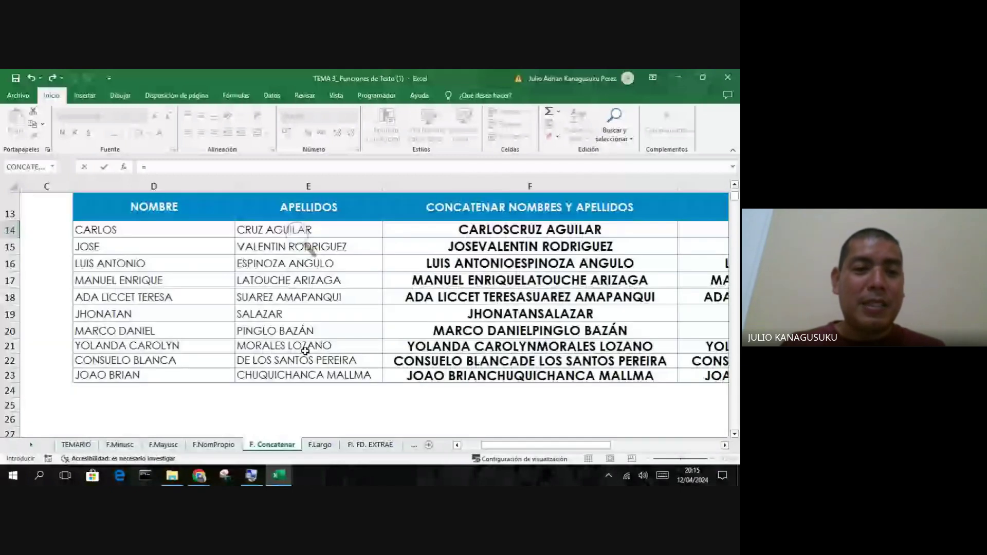
{"action": "left_click", "coordinate": [132, 228]}
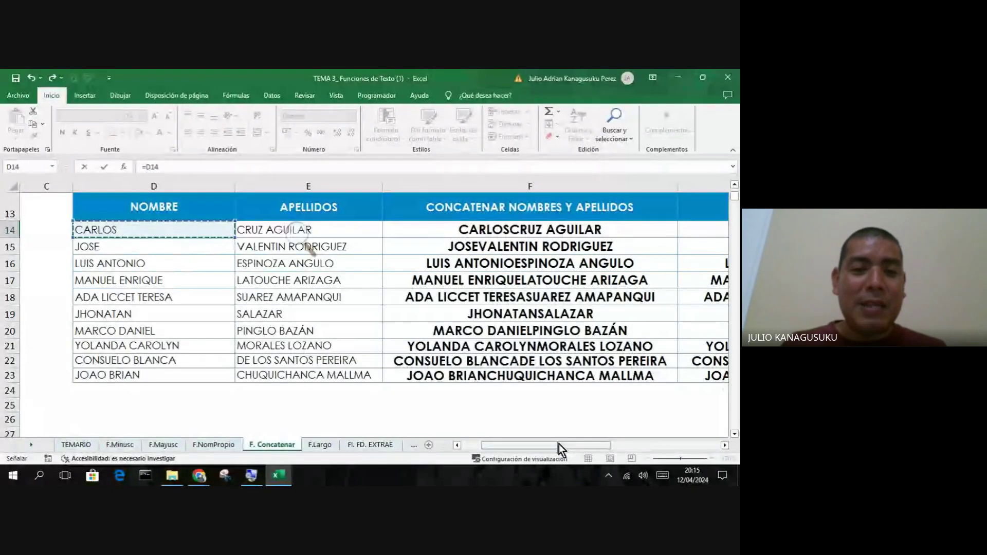
{"action": "left_click_drag", "start_coordinate": [564, 452], "coordinate": [604, 444]}
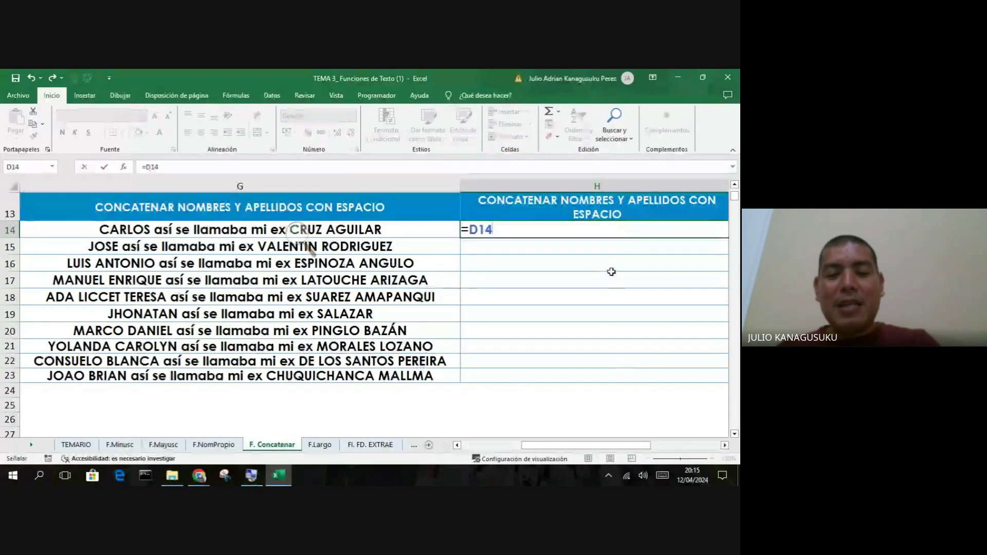
{"action": "type", "text": "&"}
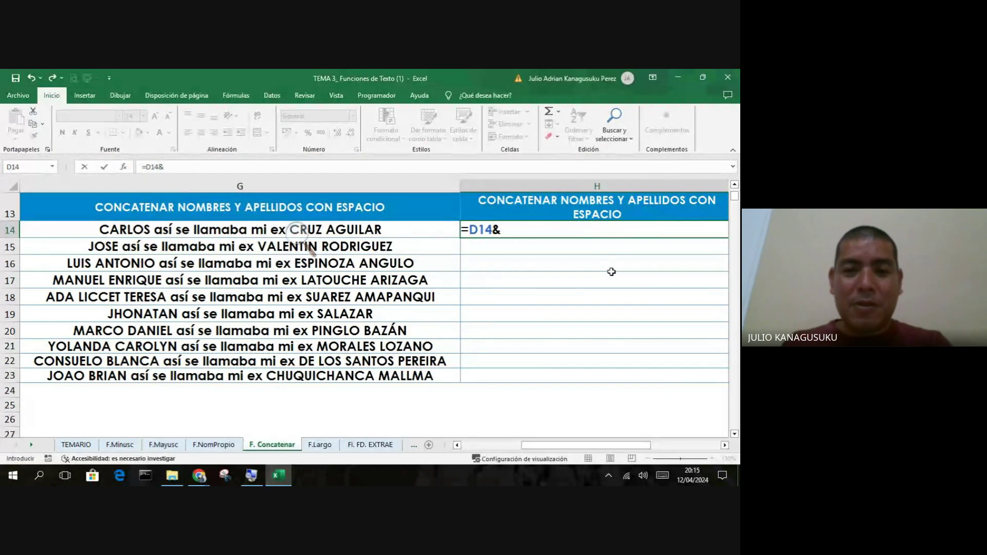
{"action": "type", "text": "\""}
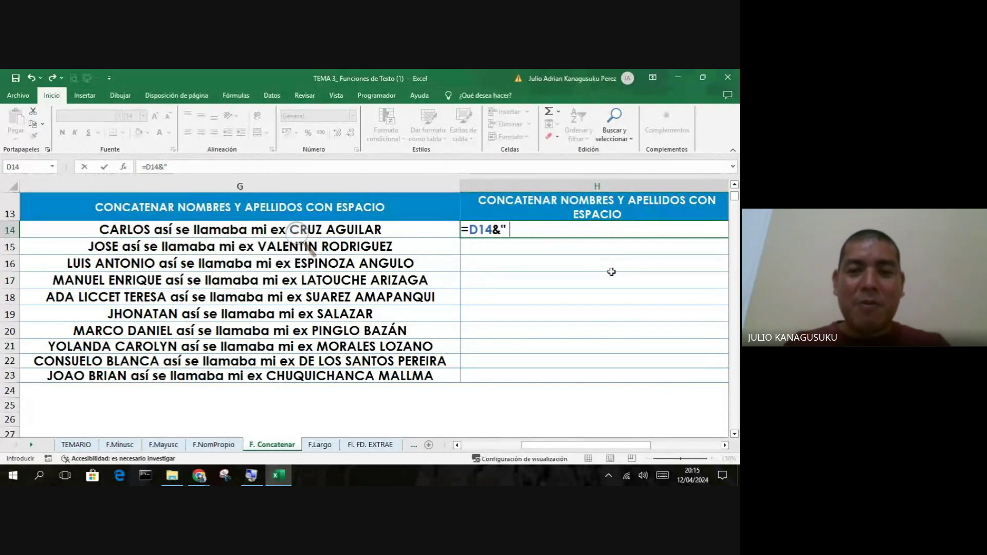
{"action": "type", "text": " \""}
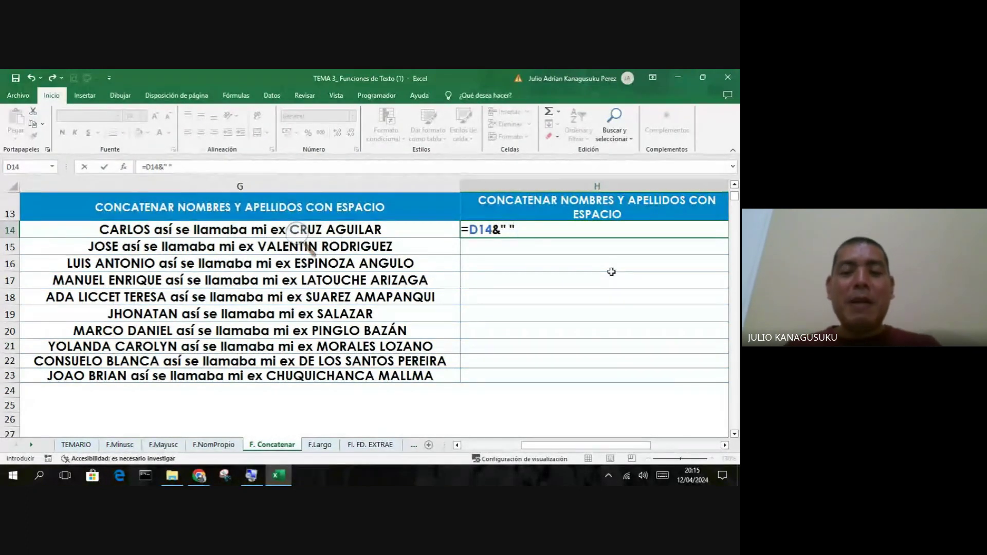
{"action": "type", "text": "&"}
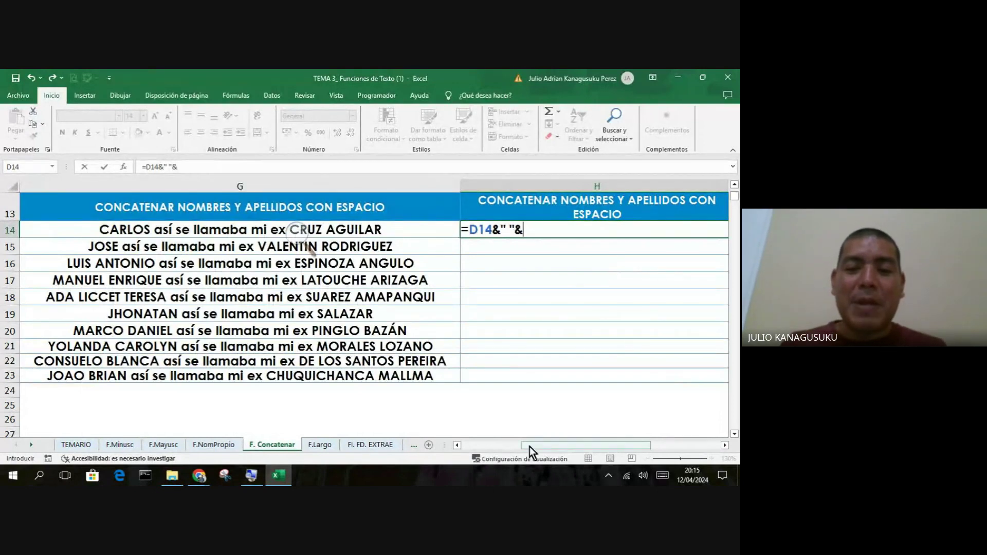
{"action": "mouse_move", "coordinate": [531, 453]}
{"action": "left_mouse_down"}
{"action": "mouse_move", "coordinate": [499, 457]}
{"action": "mouse_move", "coordinate": [505, 445]}
{"action": "mouse_move", "coordinate": [539, 451]}
{"action": "left_mouse_up"}
{"action": "key", "text": "Left"}
{"action": "key", "text": "Left"}
{"action": "key", "text": "Left"}
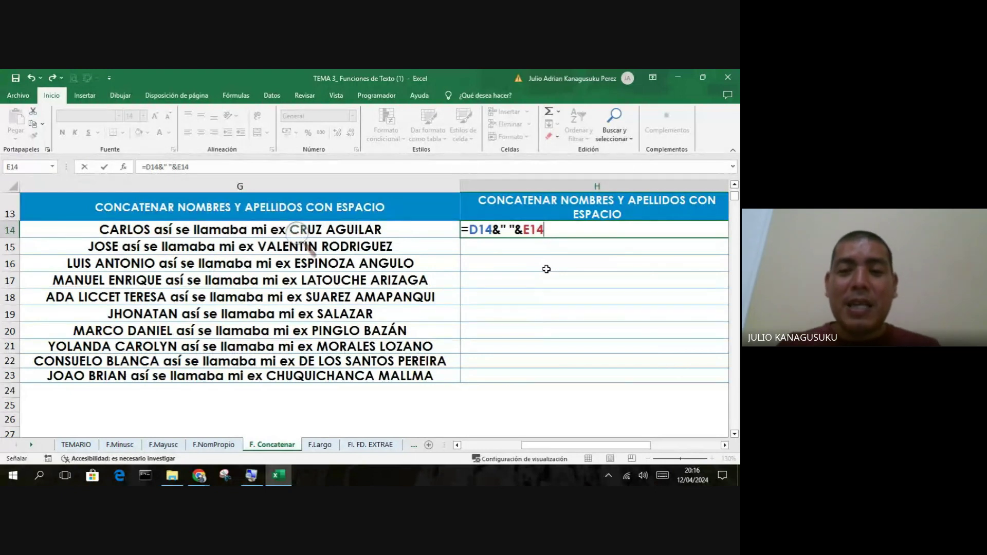
Confirm the H14 joining formula, copy it down to H23, and check row 17.
{"action": "key", "text": "ctrl+Return"}
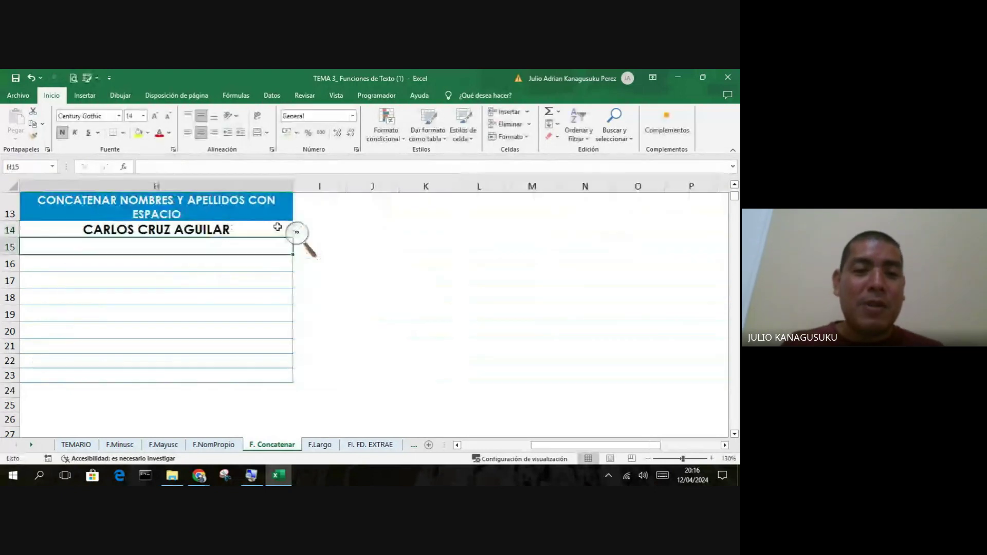
{"action": "left_click", "coordinate": [291, 236]}
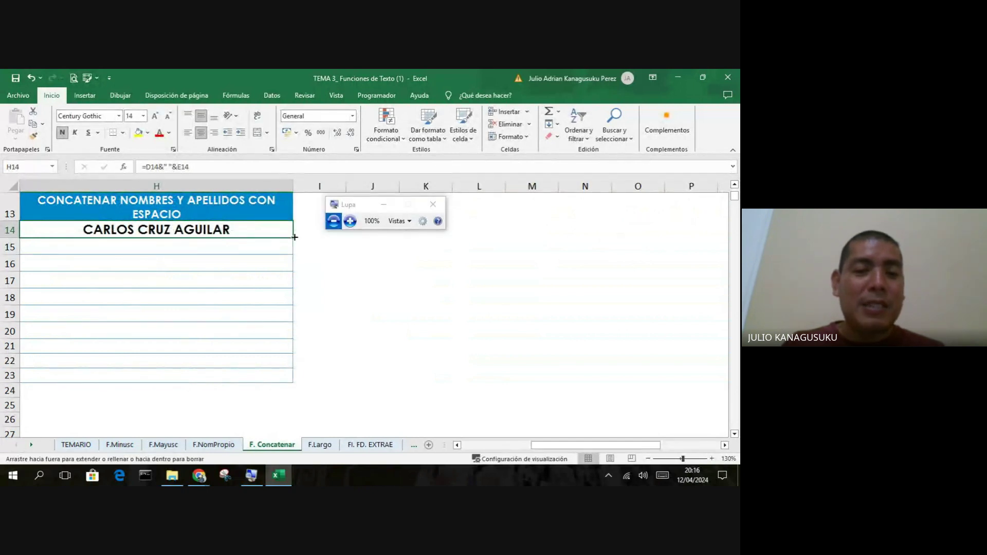
{"action": "double_click", "coordinate": [295, 236]}
{"action": "left_click_drag", "start_coordinate": [544, 446], "coordinate": [537, 450]}
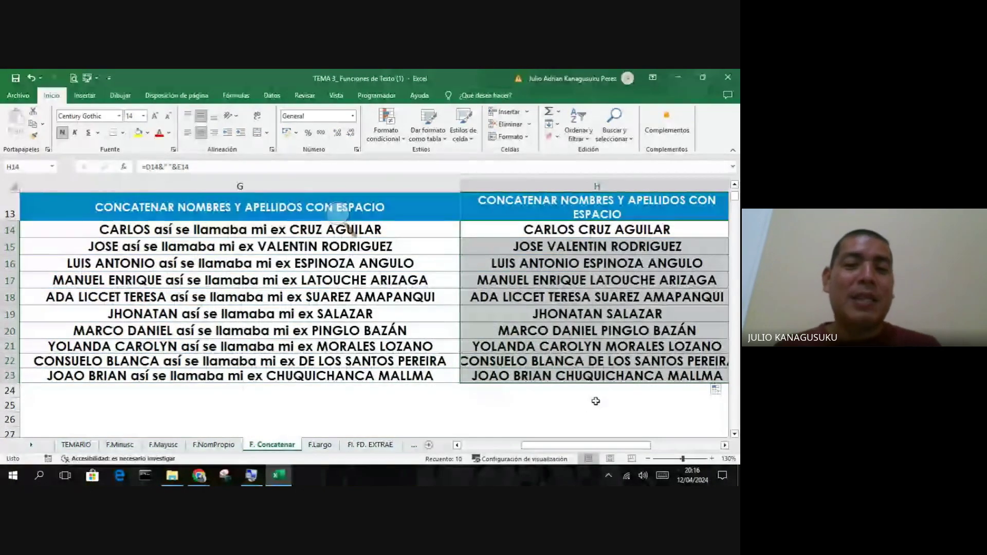
{"action": "left_click", "coordinate": [723, 445]}
{"action": "left_click", "coordinate": [283, 285]}
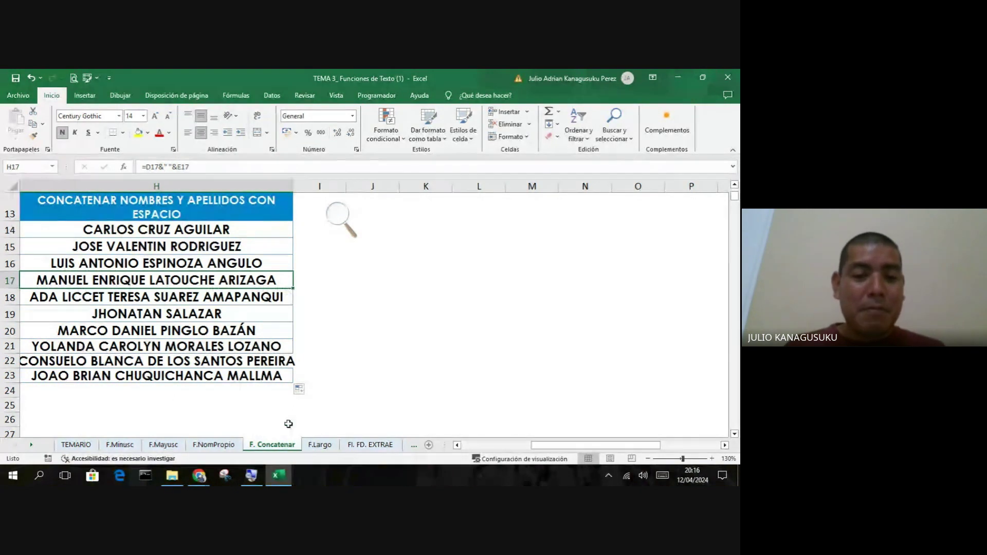
{"action": "left_click", "coordinate": [315, 444]}
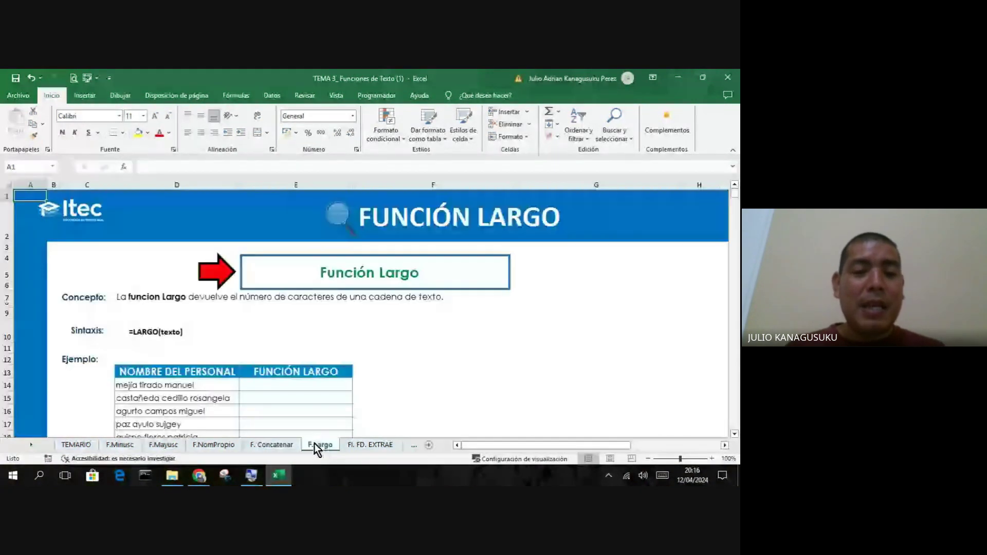
{"action": "scroll", "coordinate": [461, 357], "scroll_direction": "down", "scroll_amount": 3}
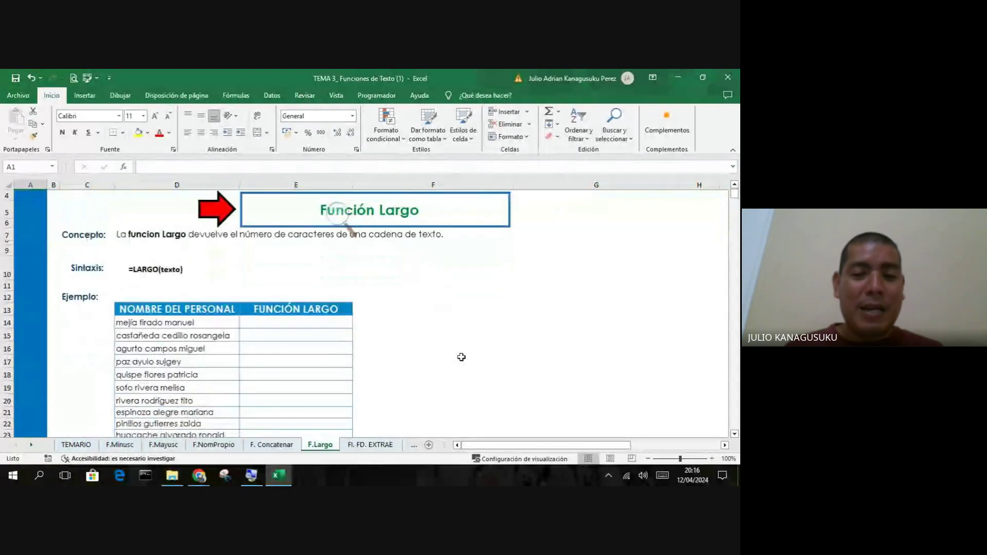
{"action": "scroll", "coordinate": [461, 356], "scroll_direction": "down", "scroll_amount": 1}
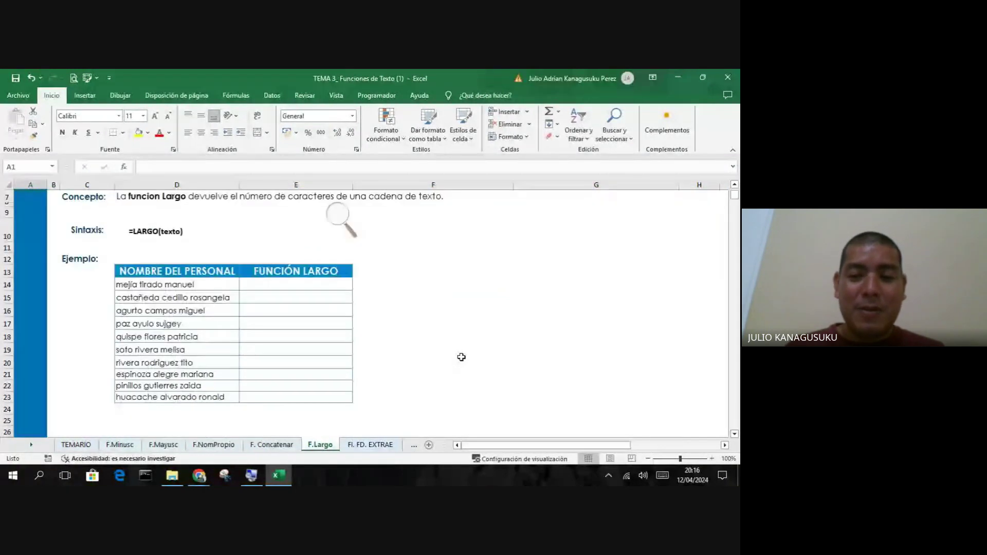
{"action": "left_click", "coordinate": [709, 459]}
{"action": "left_click", "coordinate": [709, 459]}
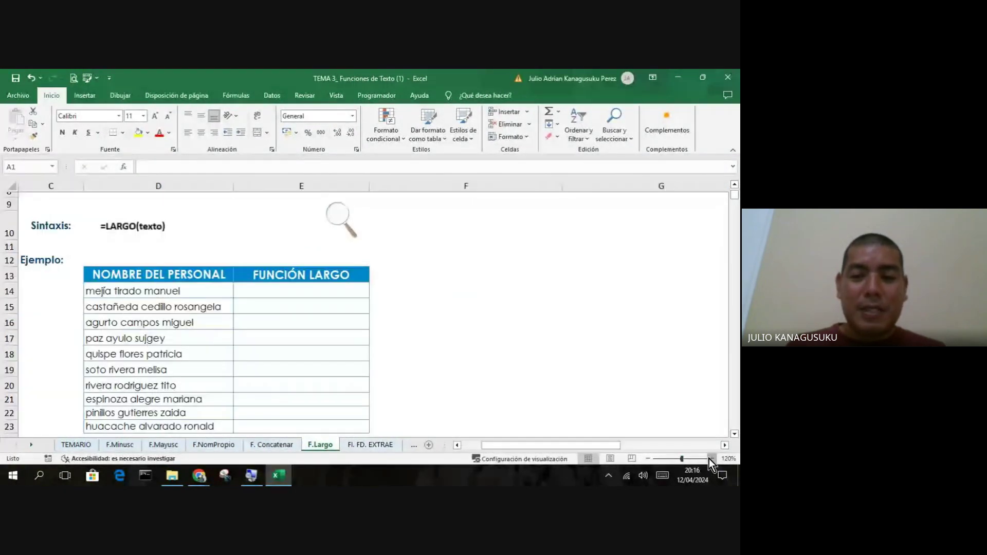
{"action": "left_click", "coordinate": [709, 459]}
{"action": "left_click_drag", "start_coordinate": [577, 446], "coordinate": [562, 446]}
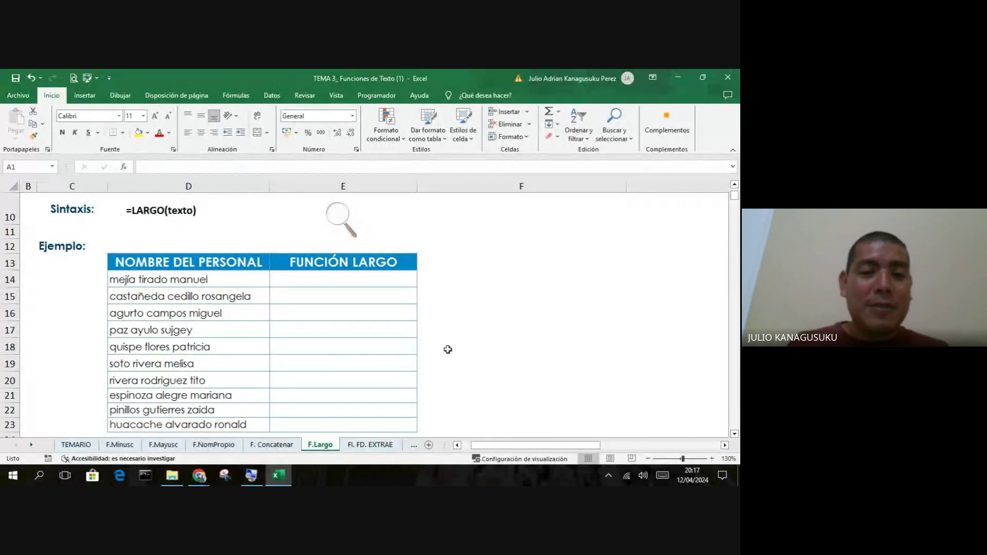
{"action": "left_click", "coordinate": [341, 218]}
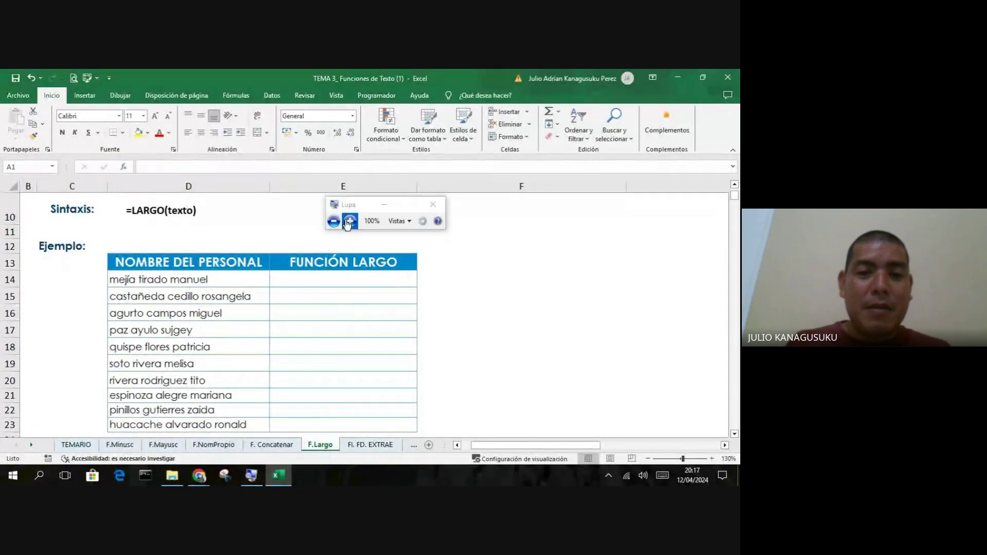
{"action": "left_click", "coordinate": [349, 222]}
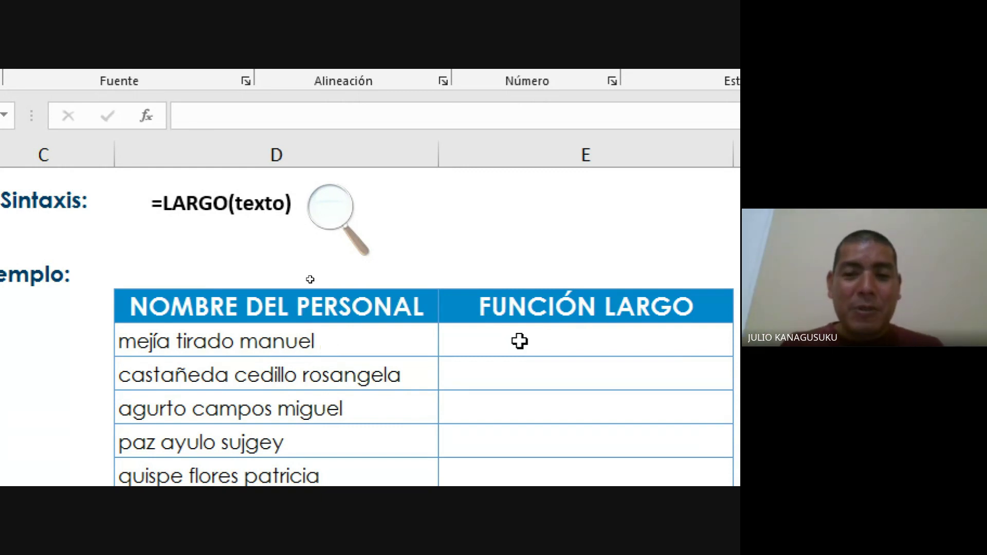
Enter =LARGO(D14) in the first FUNCIÓN LARGO cell, giving 19.
{"action": "left_click", "coordinate": [585, 339]}
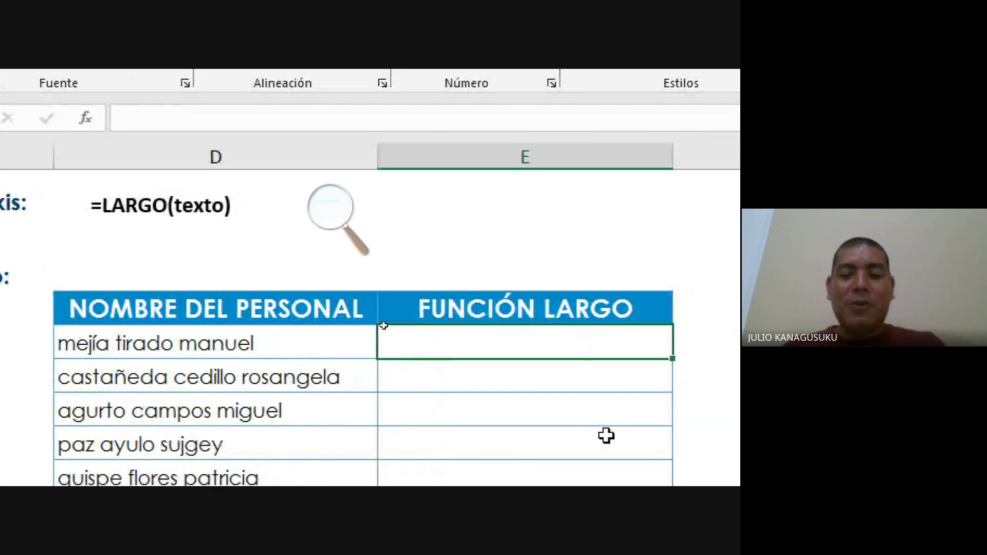
{"action": "type", "text": "="}
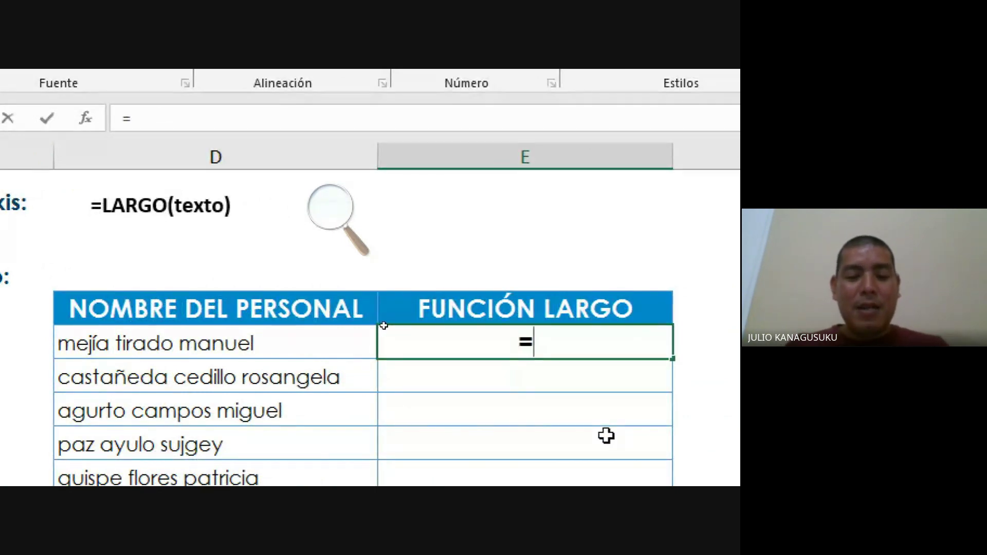
{"action": "type", "text": "largo"}
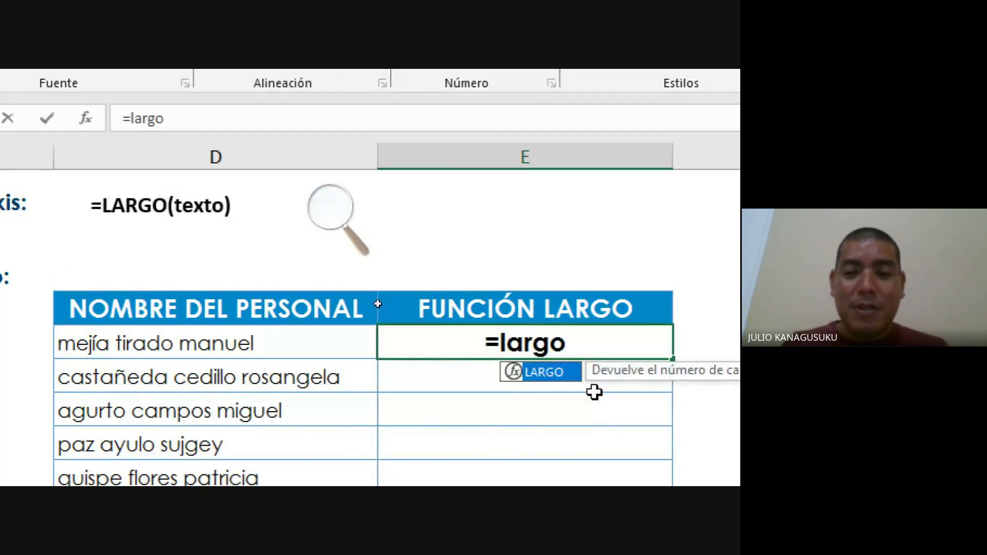
{"action": "double_click", "coordinate": [555, 371]}
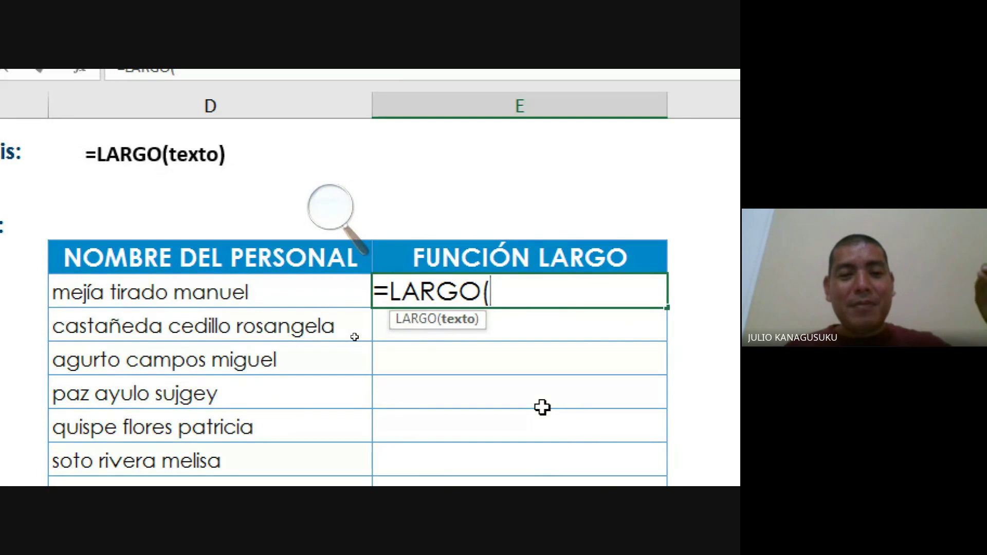
{"action": "left_click", "coordinate": [254, 300]}
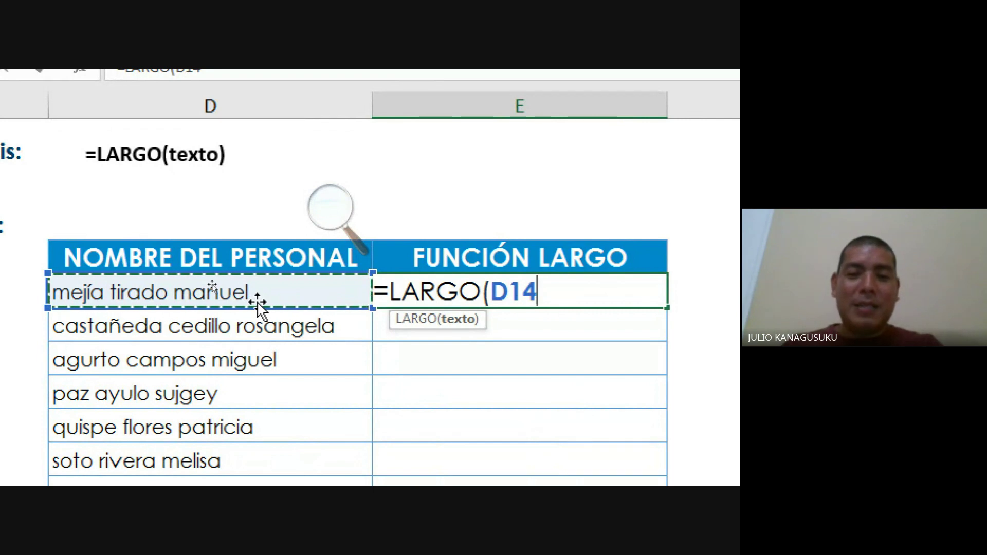
{"action": "type", "text": ")"}
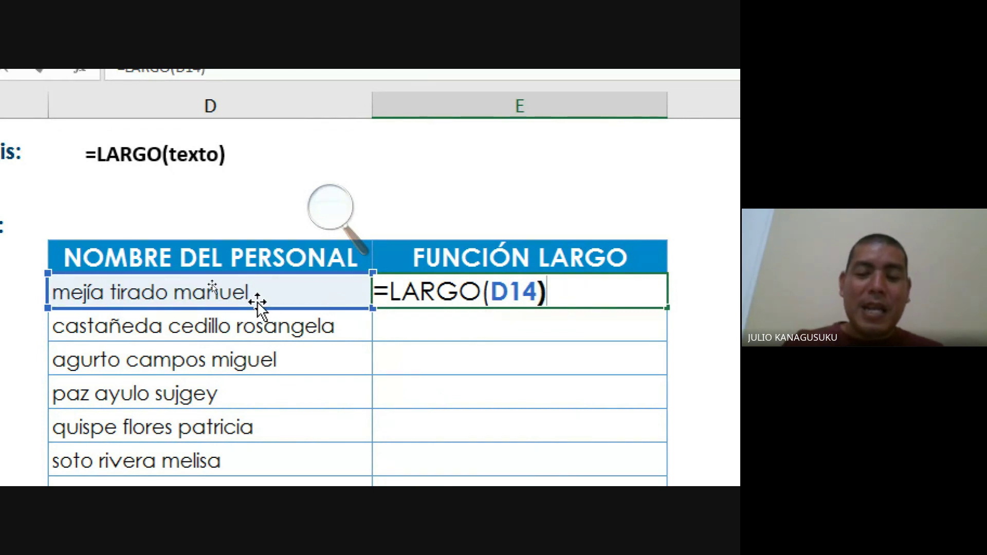
{"action": "key", "text": "Return"}
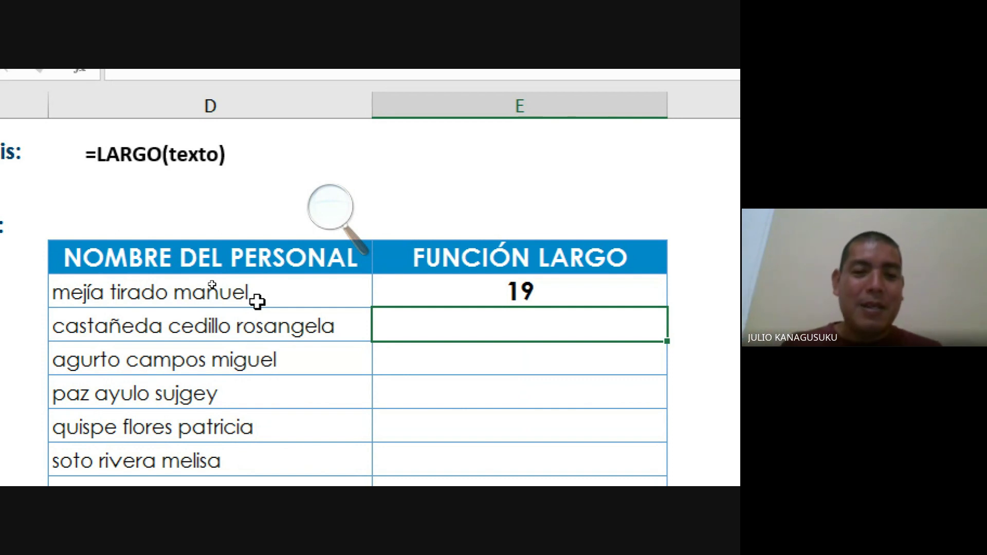
Copy the LARGO formula down the whole list, then go to the FI. FD. EXTRAE sheet.
{"action": "left_click", "coordinate": [416, 295]}
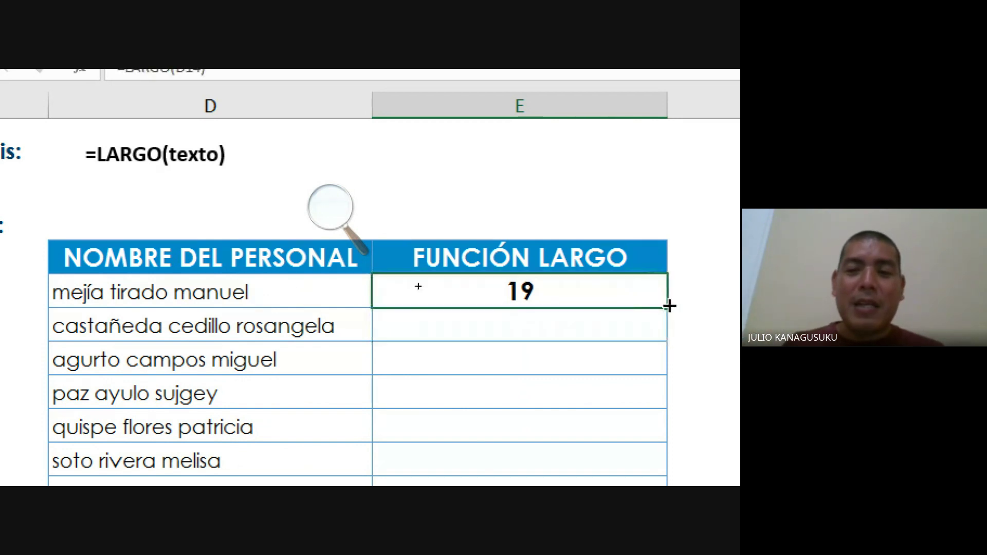
{"action": "double_click", "coordinate": [668, 305]}
{"action": "scroll", "coordinate": [634, 322], "scroll_direction": "down", "scroll_amount": 1}
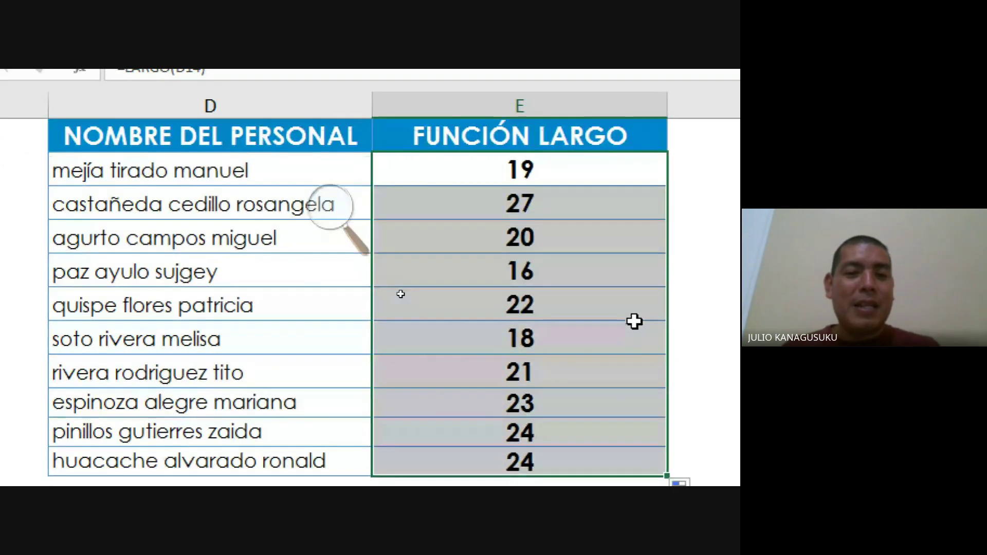
{"action": "scroll", "coordinate": [634, 322], "scroll_direction": "down", "scroll_amount": 1}
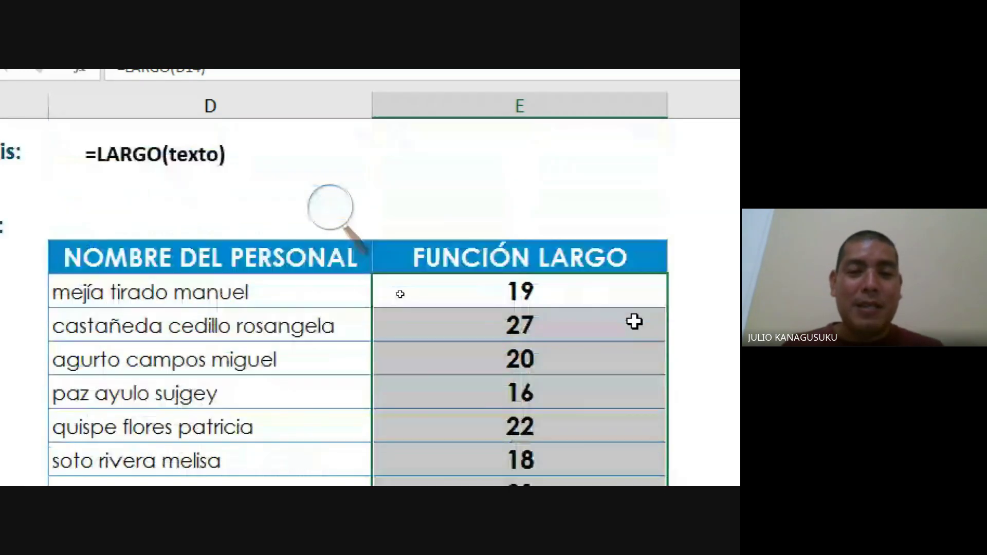
{"action": "left_click", "coordinate": [331, 216]}
{"action": "left_click", "coordinate": [328, 225]}
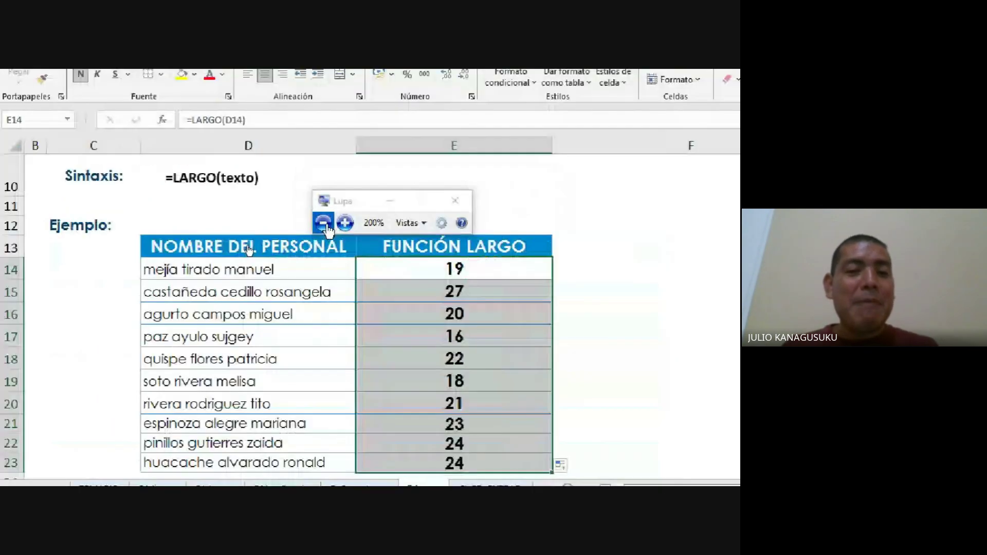
{"action": "left_click", "coordinate": [453, 347]}
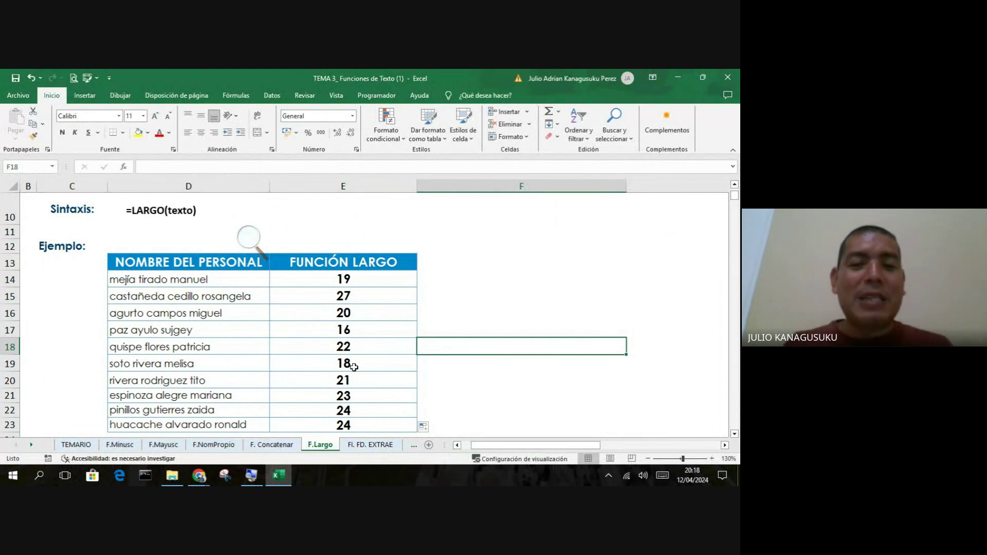
{"action": "left_click", "coordinate": [372, 443]}
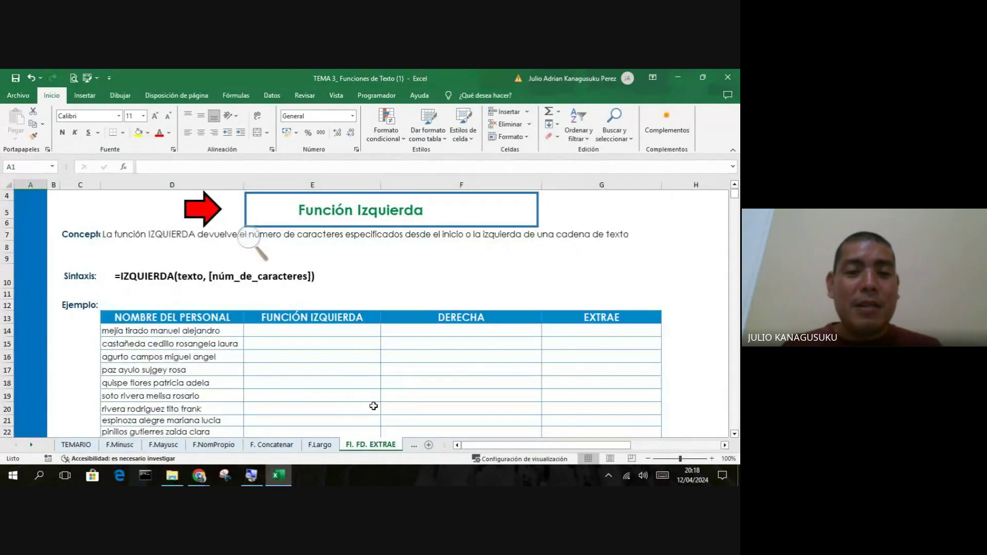
{"action": "left_click", "coordinate": [338, 320]}
{"action": "left_click", "coordinate": [465, 322]}
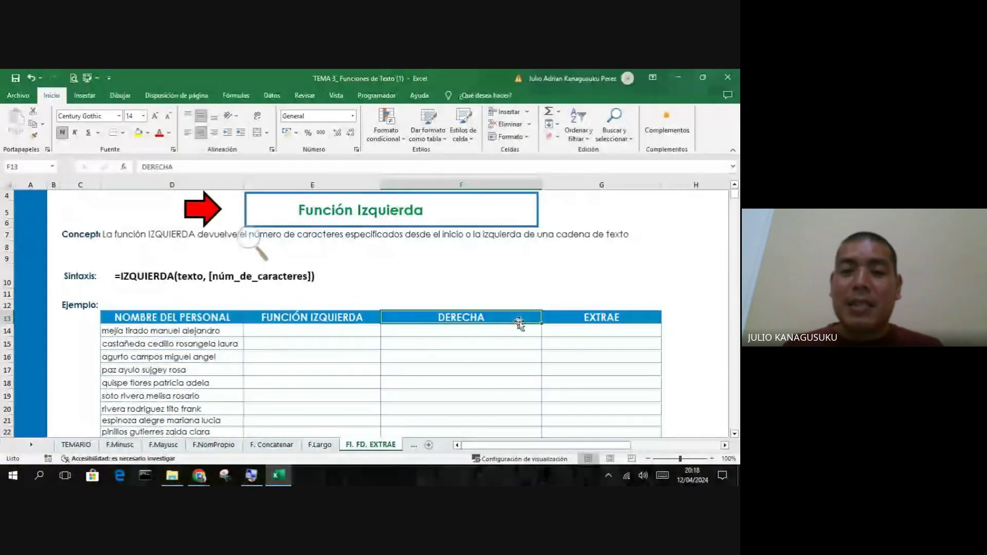
{"action": "left_click", "coordinate": [550, 319]}
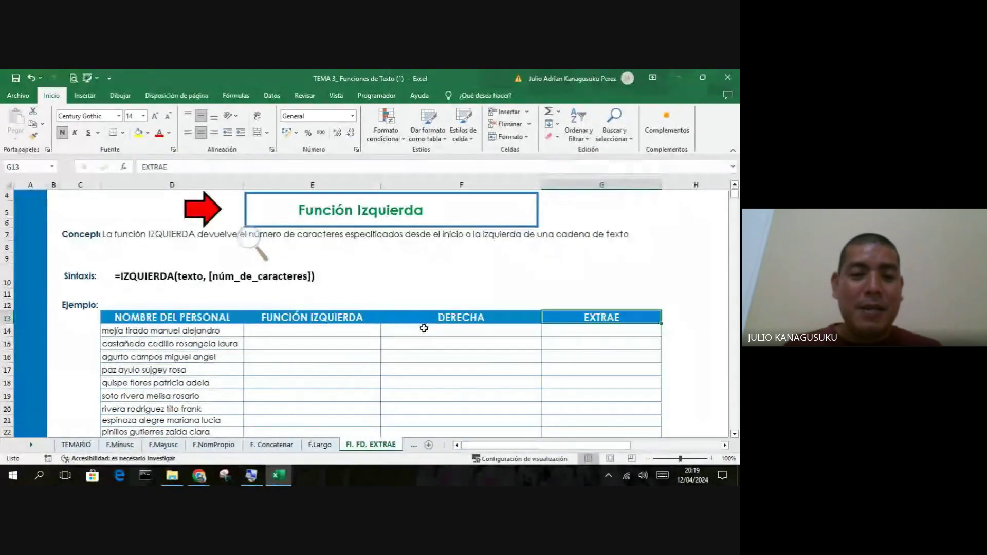
{"action": "scroll", "coordinate": [368, 352], "scroll_direction": "down", "scroll_amount": 2}
{"action": "scroll", "coordinate": [362, 341], "scroll_direction": "up", "scroll_amount": 1}
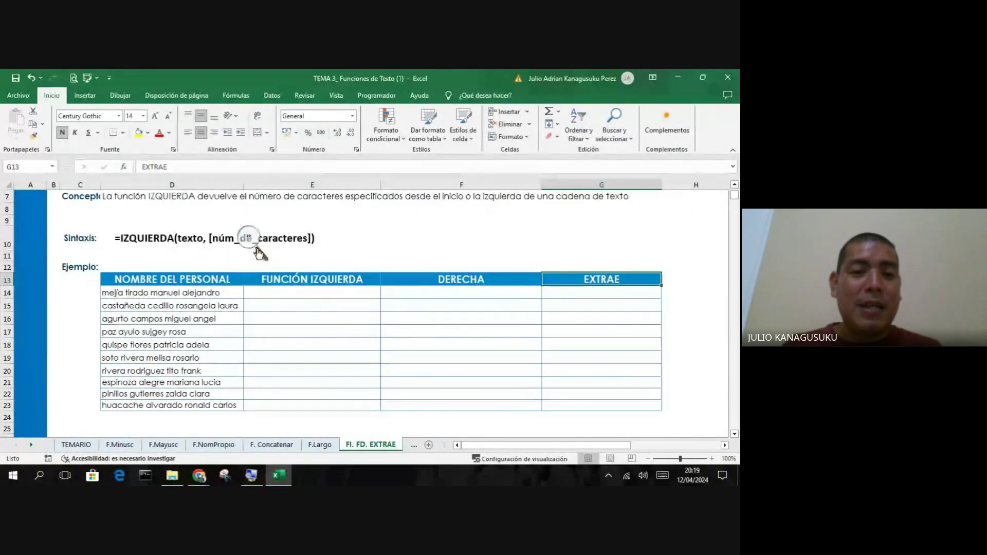
{"action": "left_click", "coordinate": [251, 238]}
{"action": "left_click", "coordinate": [451, 315]}
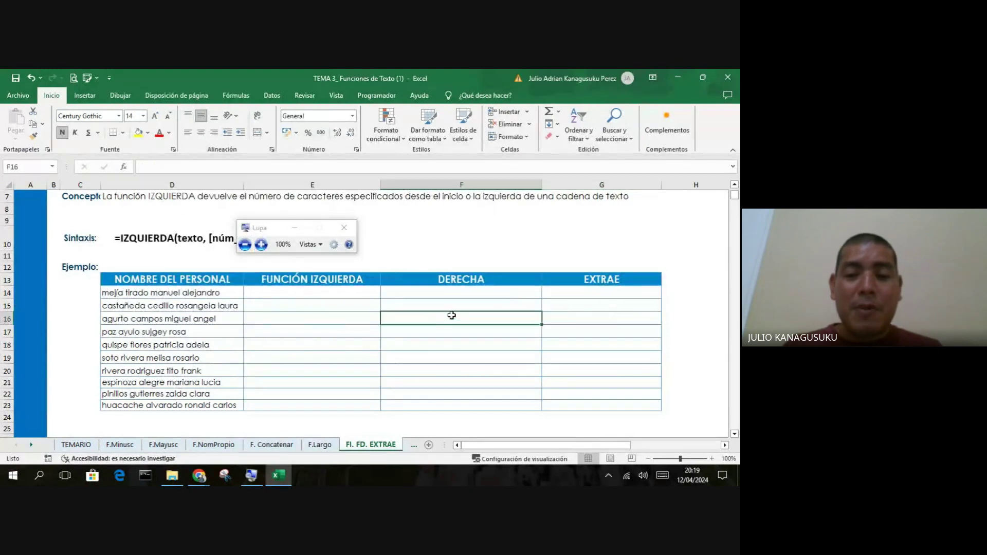
{"action": "double_click", "coordinate": [715, 458]}
{"action": "left_click", "coordinate": [713, 458]}
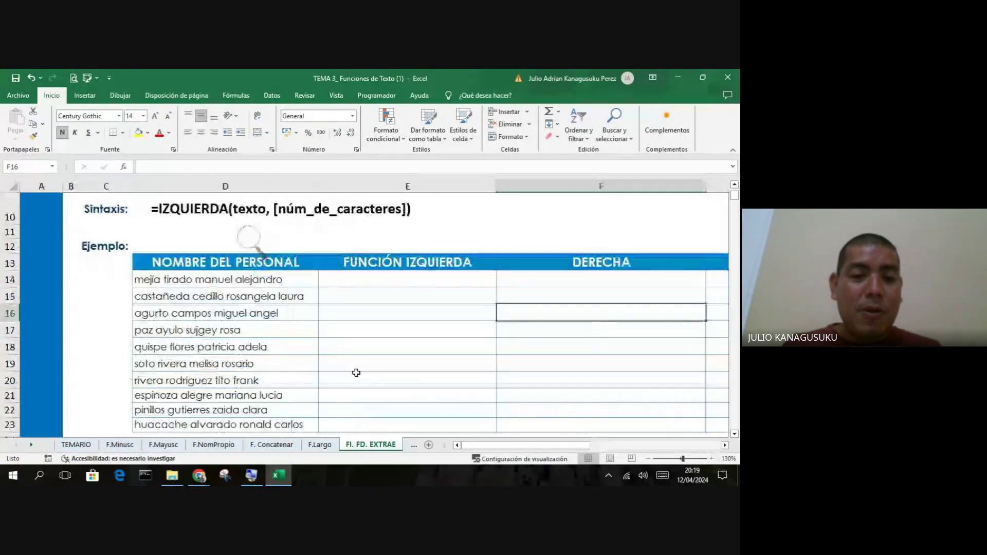
{"action": "left_click", "coordinate": [284, 346]}
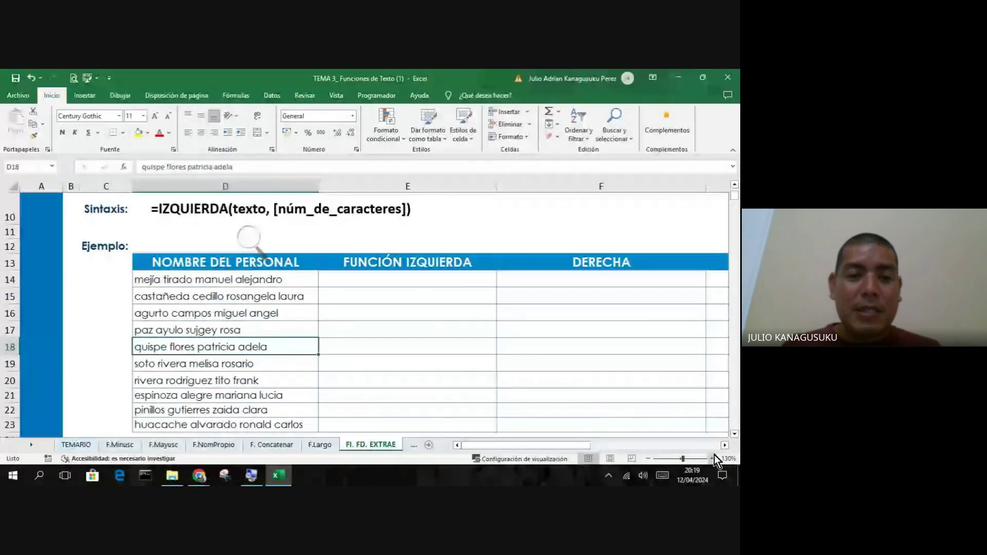
{"action": "left_click", "coordinate": [714, 455]}
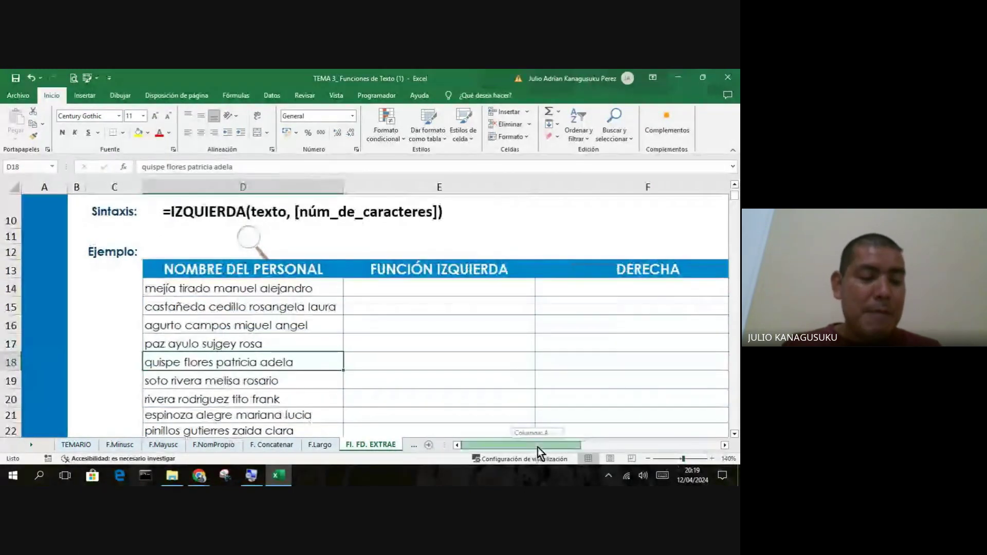
{"action": "left_click_drag", "start_coordinate": [537, 447], "coordinate": [564, 446]}
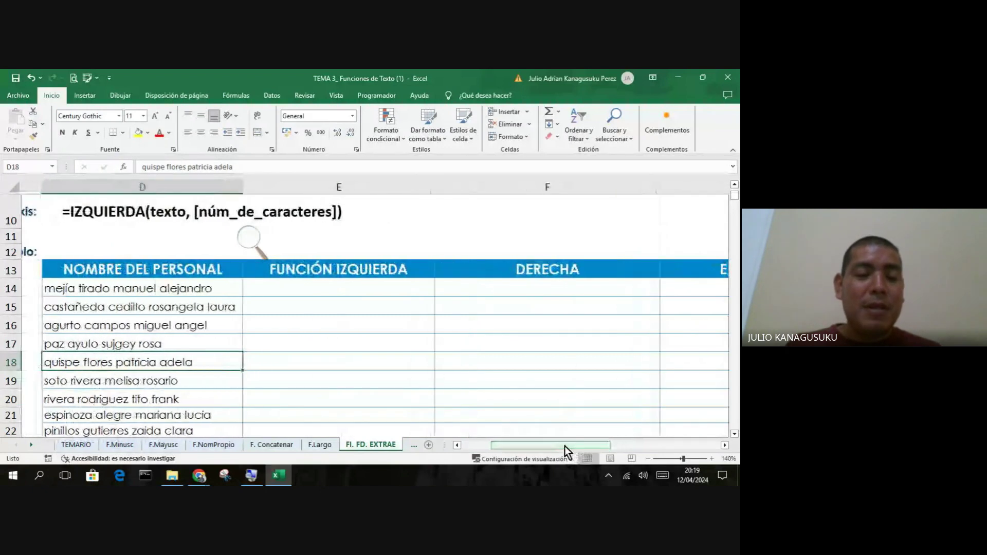
{"action": "left_click", "coordinate": [369, 275]}
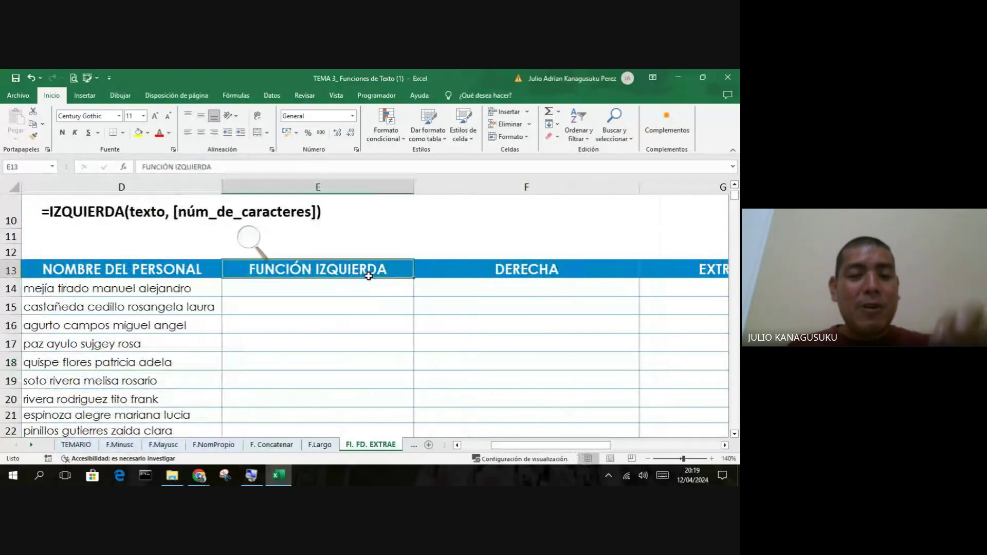
{"action": "left_click_drag", "start_coordinate": [368, 276], "coordinate": [373, 400]}
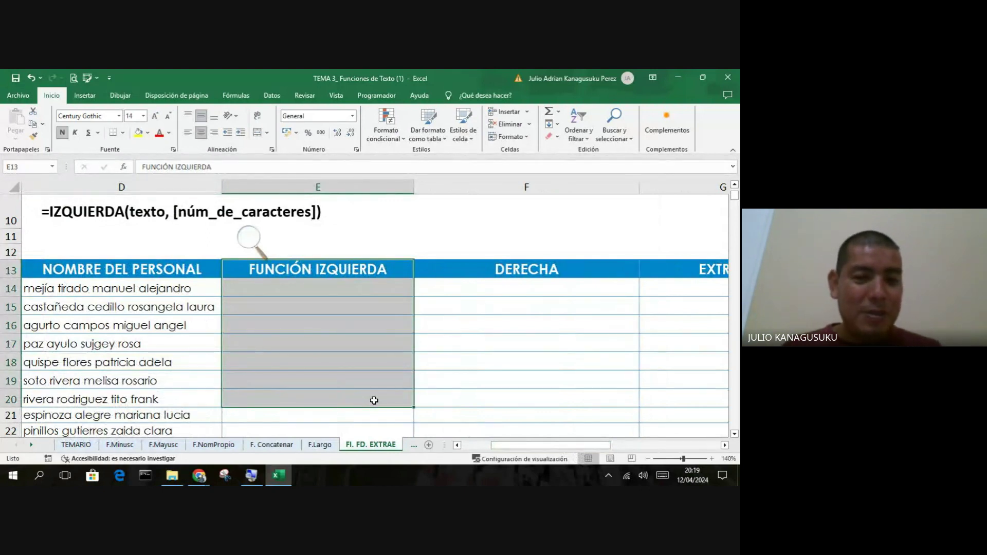
{"action": "left_click", "coordinate": [530, 271]}
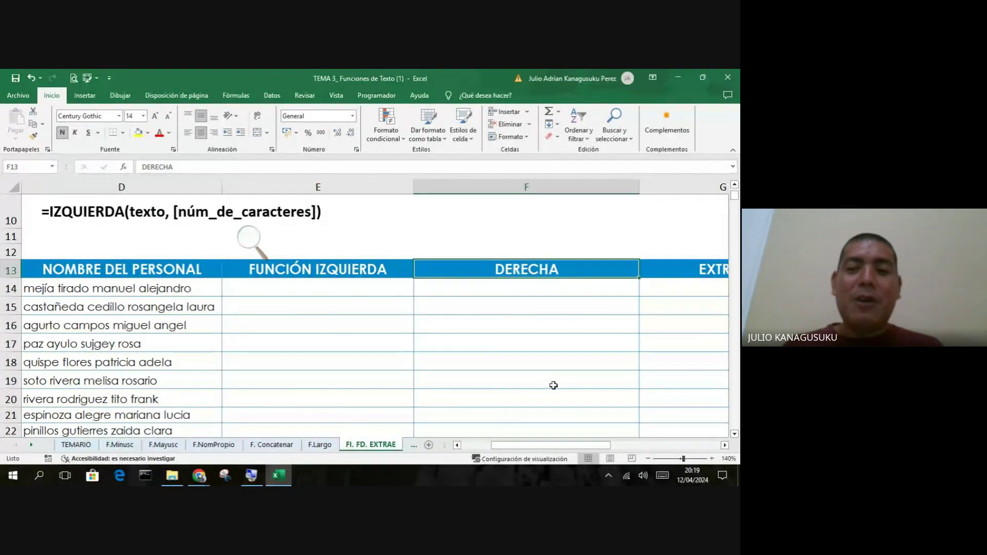
{"action": "left_click", "coordinate": [664, 276]}
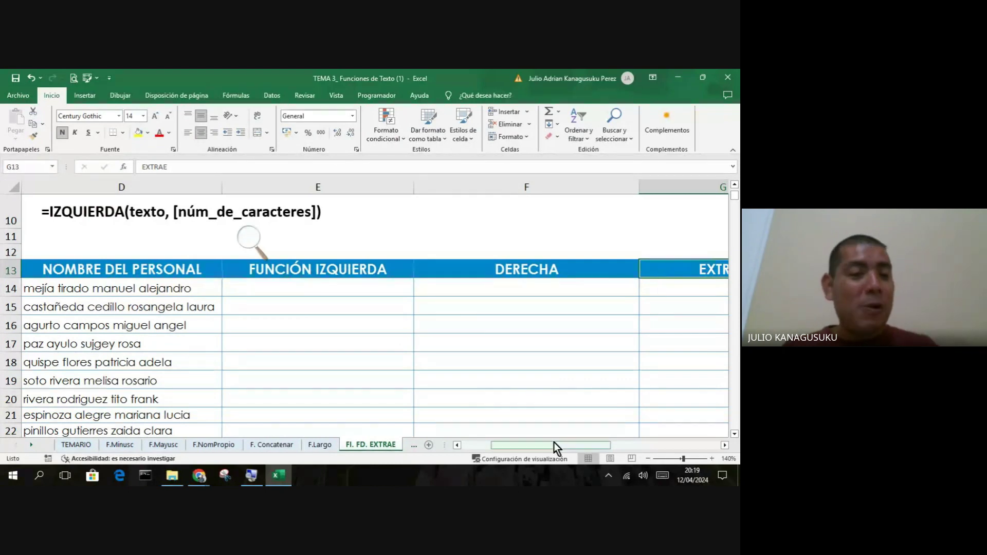
{"action": "left_click_drag", "start_coordinate": [557, 443], "coordinate": [537, 444]}
{"action": "left_click_drag", "start_coordinate": [205, 288], "coordinate": [230, 414]}
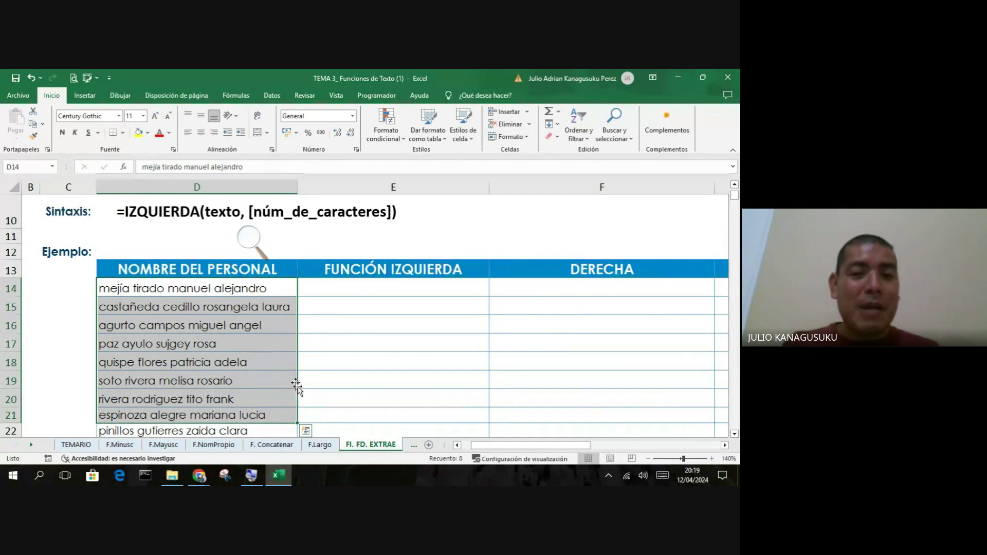
{"action": "left_click", "coordinate": [385, 275]}
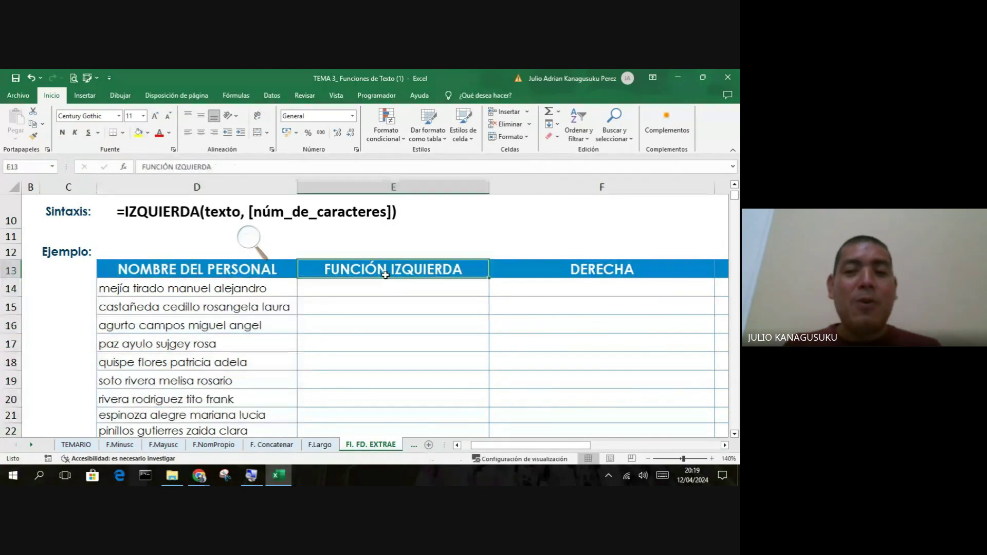
{"action": "left_click_drag", "start_coordinate": [385, 275], "coordinate": [391, 383]}
{"action": "left_click_drag", "start_coordinate": [610, 266], "coordinate": [576, 355]}
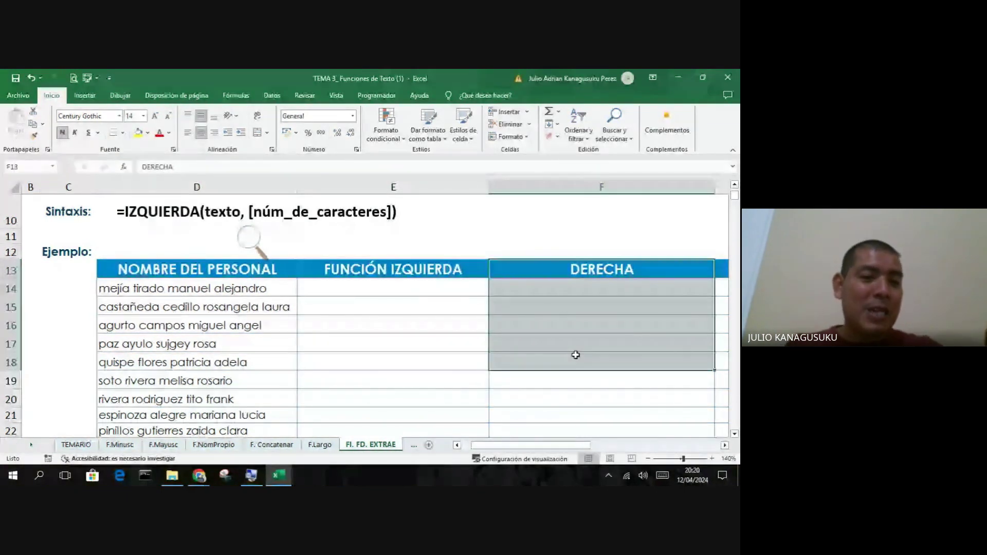
{"action": "left_click_drag", "start_coordinate": [154, 288], "coordinate": [267, 382]}
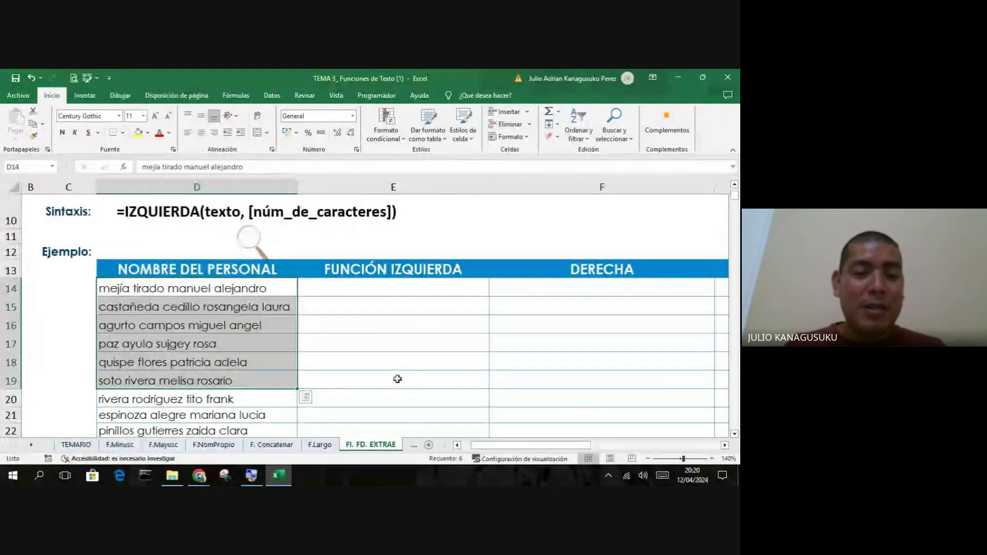
{"action": "scroll", "coordinate": [397, 379], "scroll_direction": "down", "scroll_amount": 1}
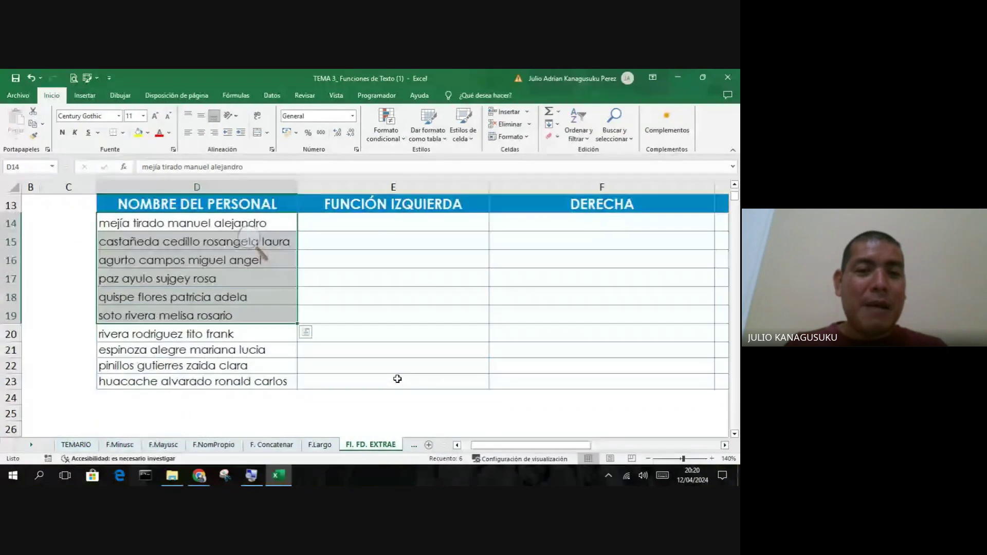
{"action": "scroll", "coordinate": [398, 378], "scroll_direction": "up", "scroll_amount": 1}
{"action": "left_click", "coordinate": [395, 355]}
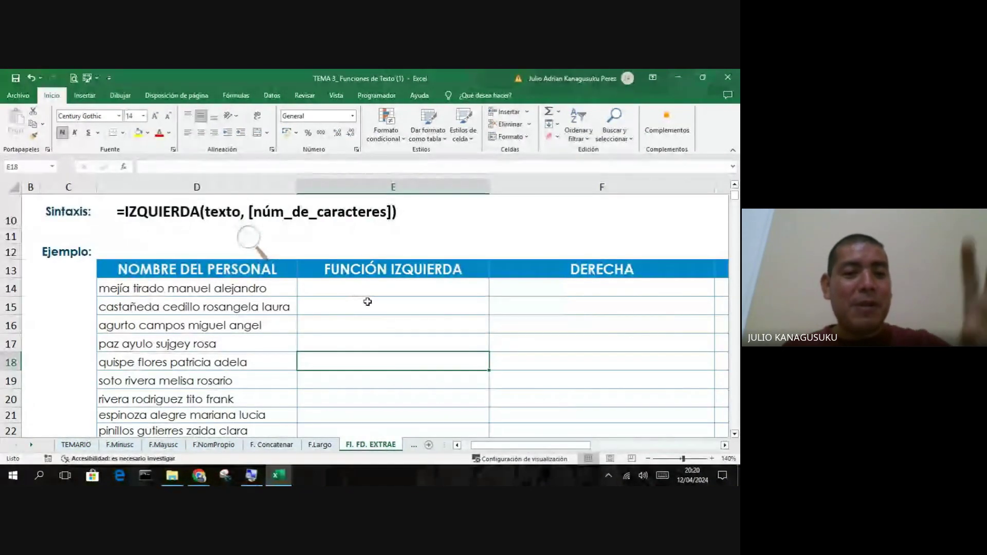
{"action": "scroll", "coordinate": [367, 300], "scroll_direction": "down", "scroll_amount": 1}
Set the font size of the empty range D26:E36 to 14.
{"action": "scroll", "coordinate": [368, 301], "scroll_direction": "down", "scroll_amount": 2}
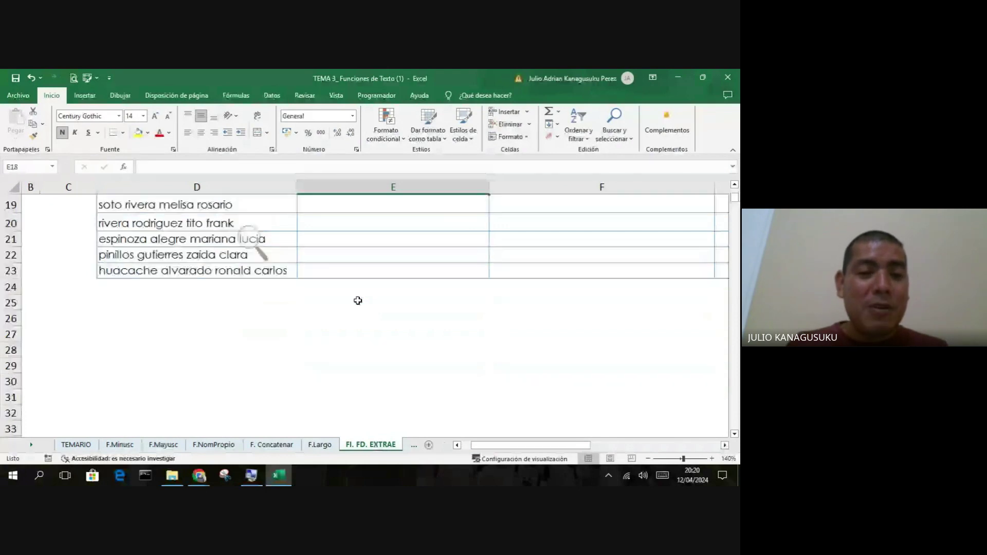
{"action": "left_click_drag", "start_coordinate": [204, 322], "coordinate": [406, 379]}
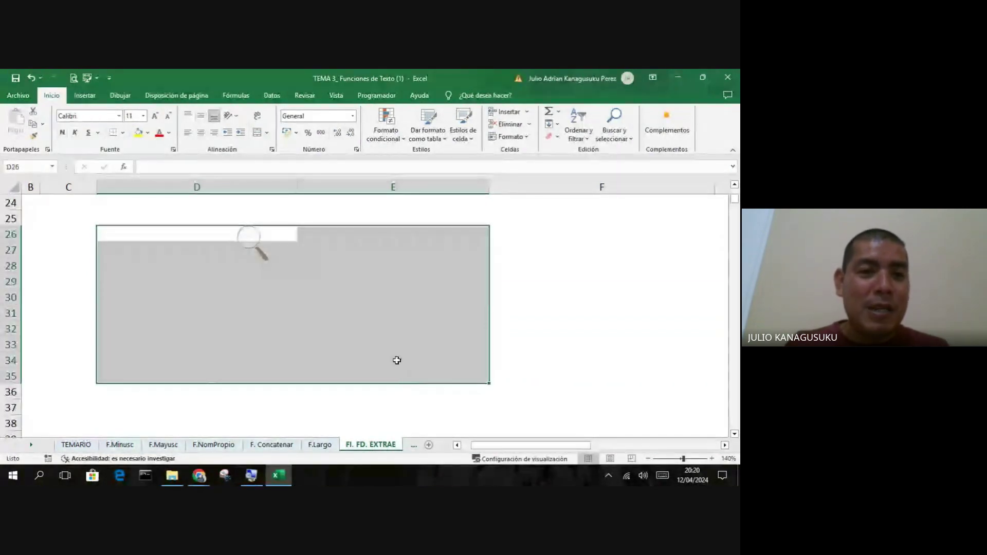
{"action": "left_click", "coordinate": [144, 116]}
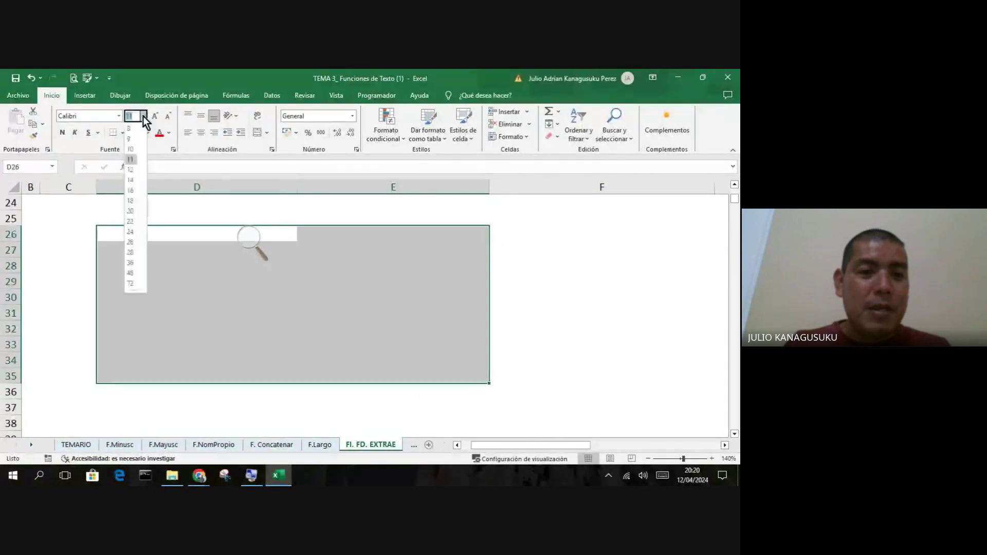
{"action": "left_click", "coordinate": [130, 180]}
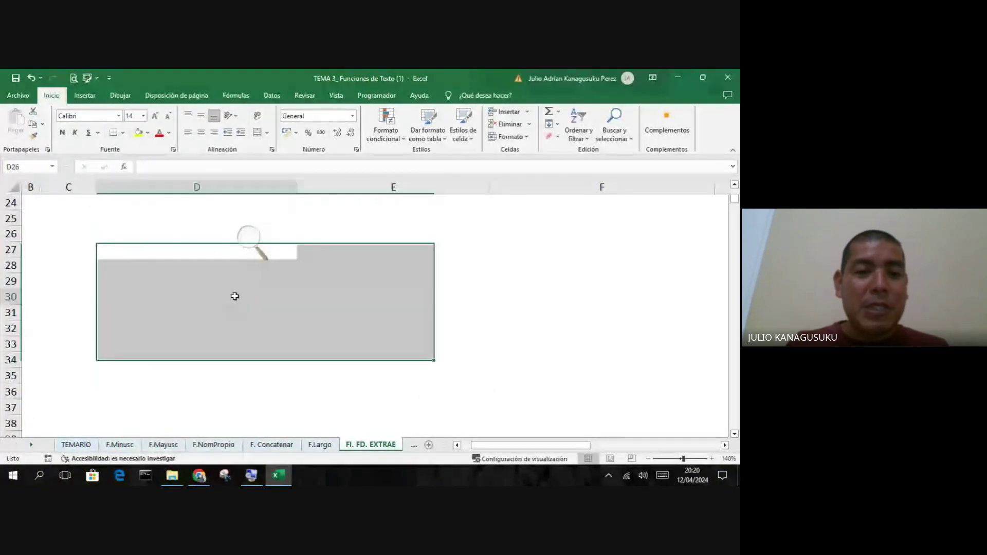
Enter the codes 44443333, 55556666 and 17171717 into D26:D28.
{"action": "left_click", "coordinate": [202, 238]}
{"action": "scroll", "coordinate": [320, 312], "scroll_direction": "up", "scroll_amount": 1}
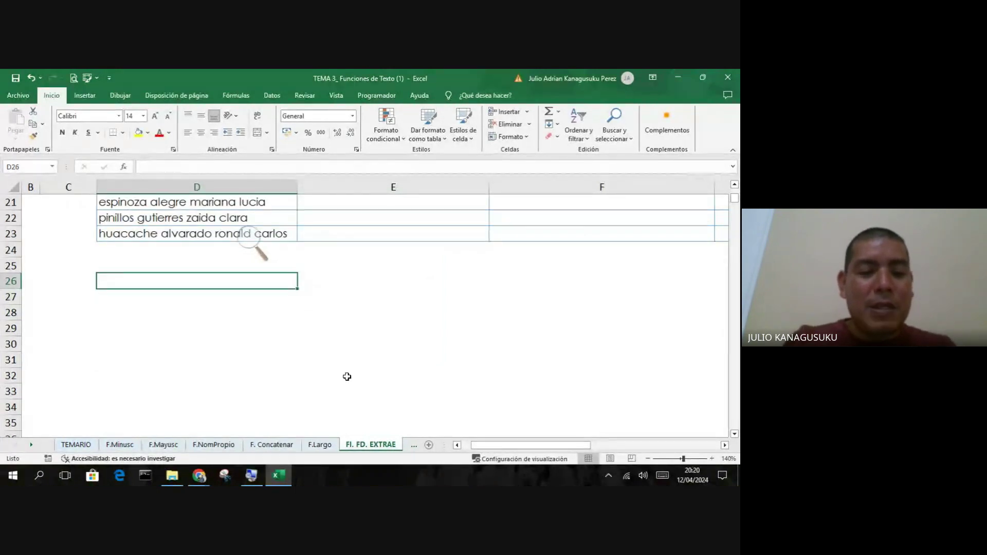
{"action": "type", "text": "4444333"}
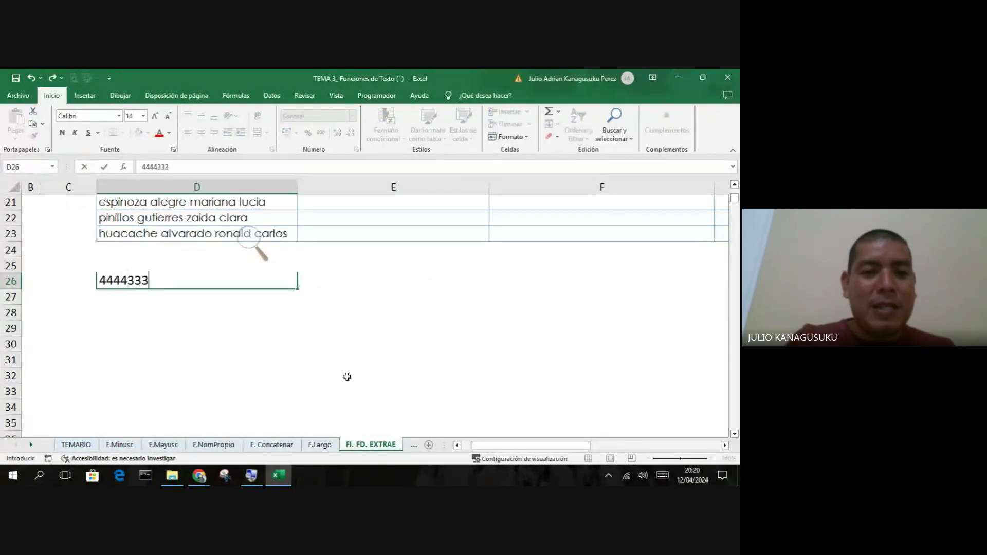
{"action": "type", "text": "3"}
{"action": "key", "text": "Return"}
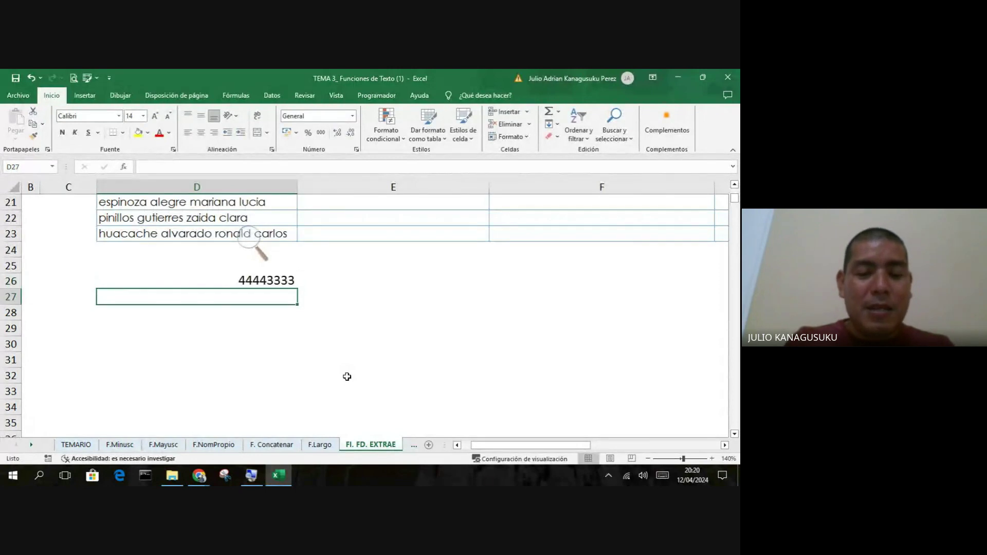
{"action": "type", "text": "5555"}
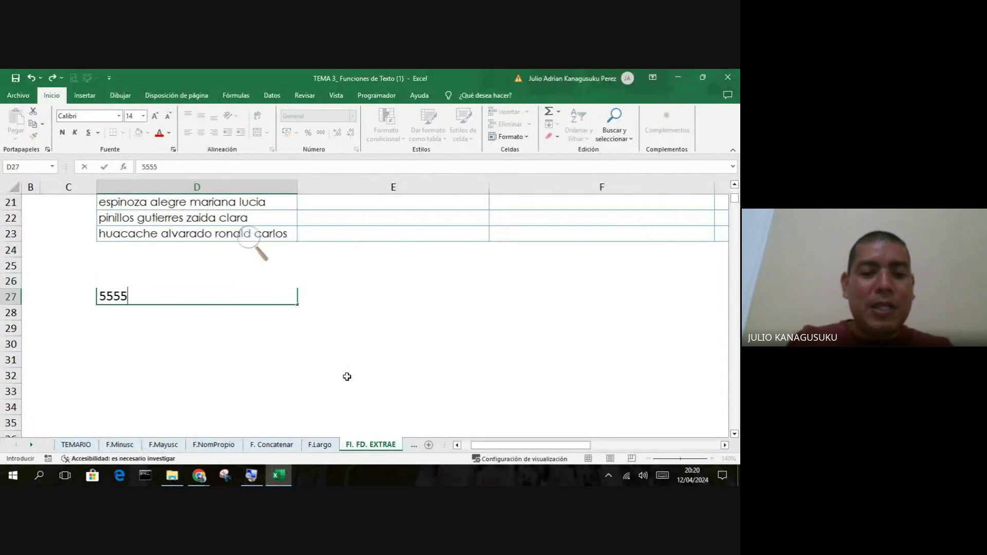
{"action": "type", "text": "6666"}
{"action": "key", "text": "Return"}
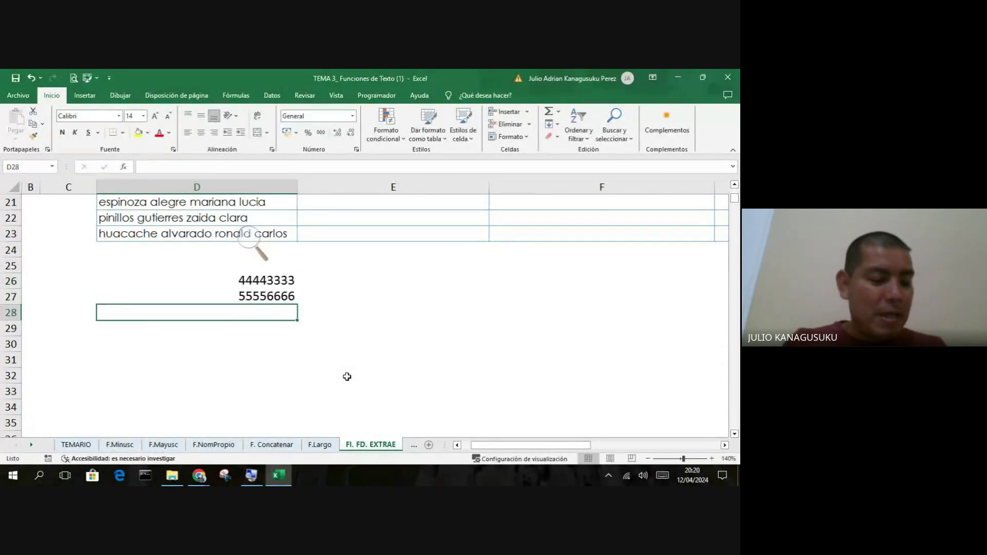
{"action": "type", "text": "17171"}
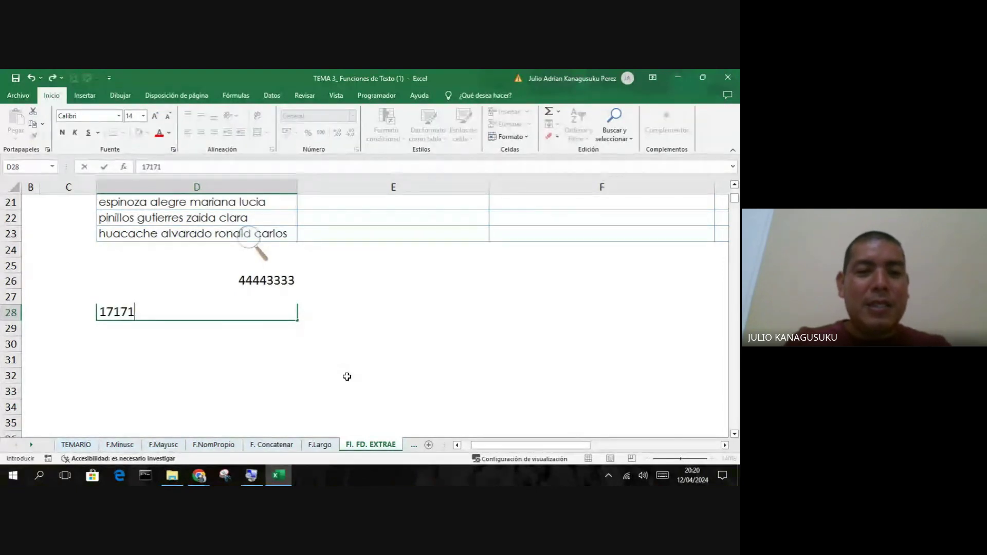
{"action": "type", "text": "71717"}
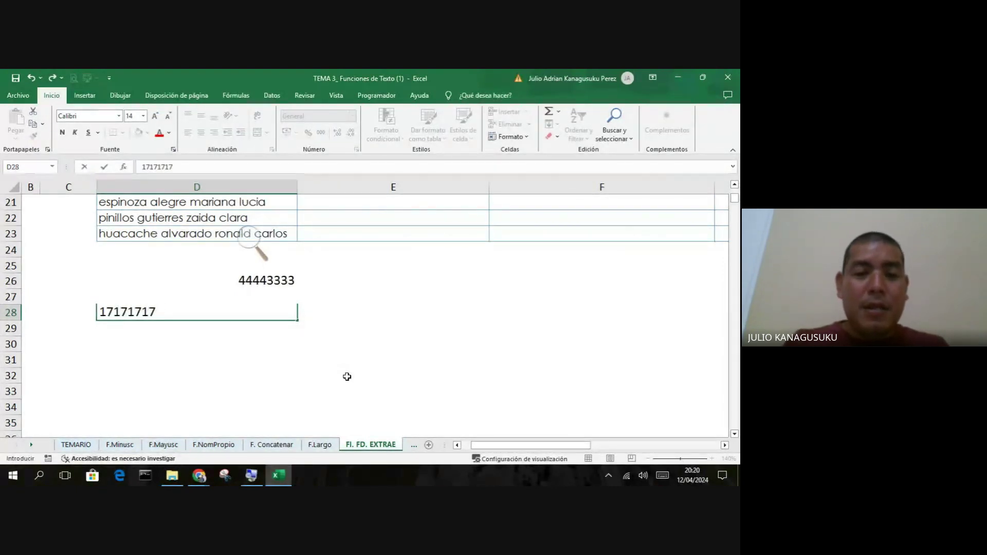
{"action": "key", "text": "Return"}
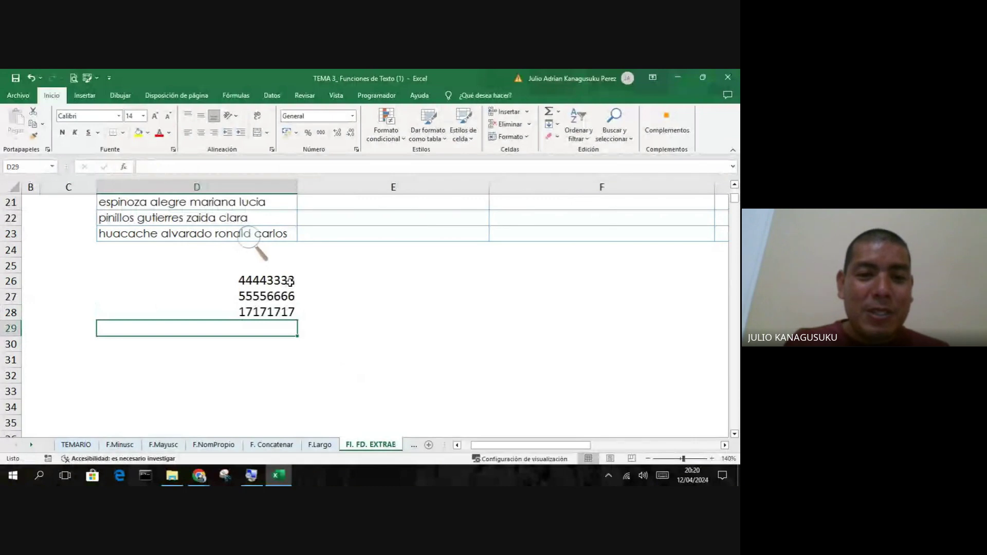
Append the suffixes -R, -T and -L to the codes in D26:D28.
{"action": "double_click", "coordinate": [291, 281]}
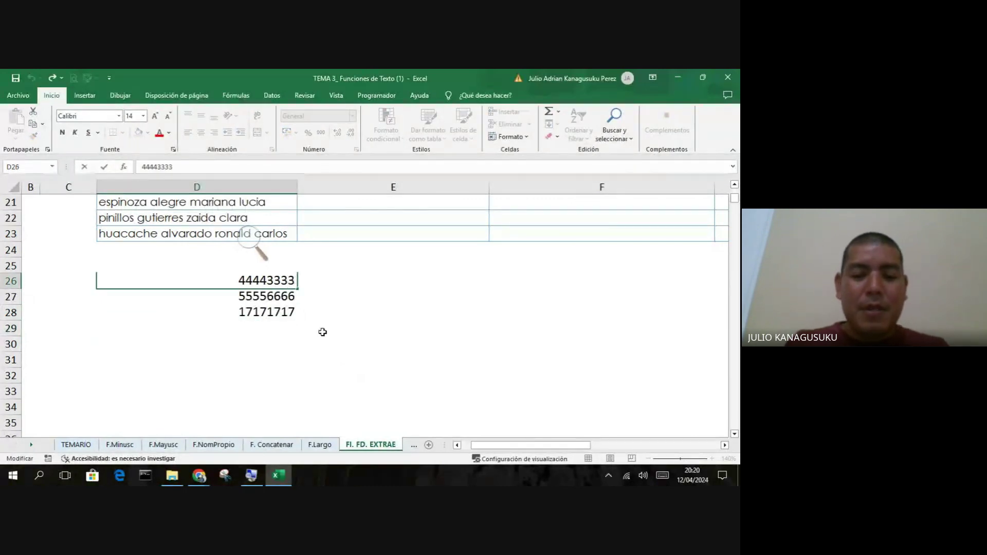
{"action": "type", "text": "-R"}
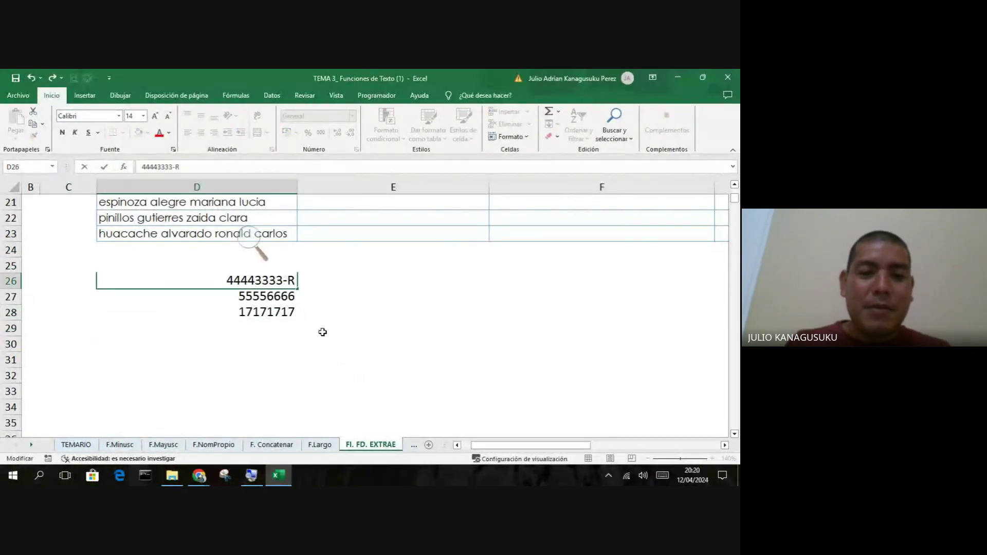
{"action": "key", "text": "Return"}
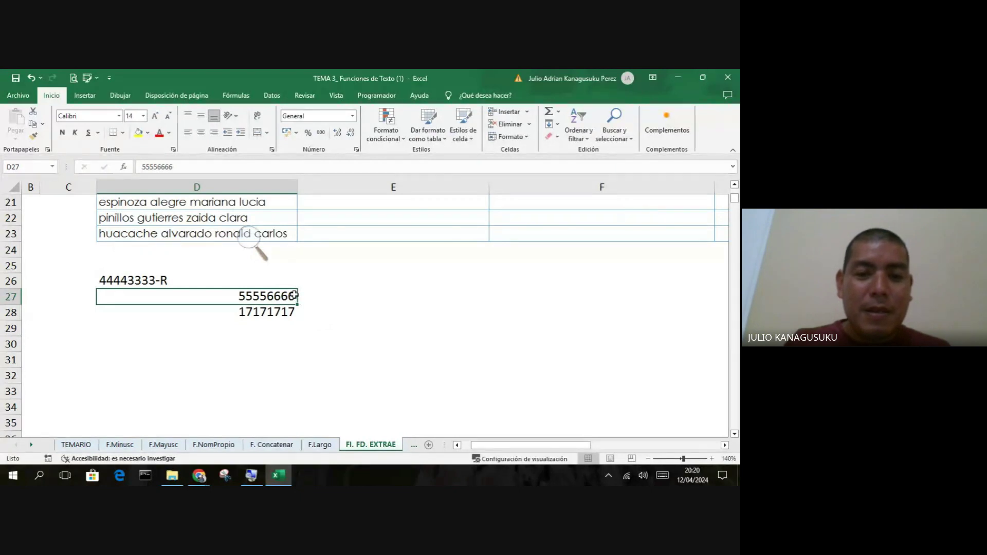
{"action": "double_click", "coordinate": [294, 294]}
{"action": "type", "text": "-T"}
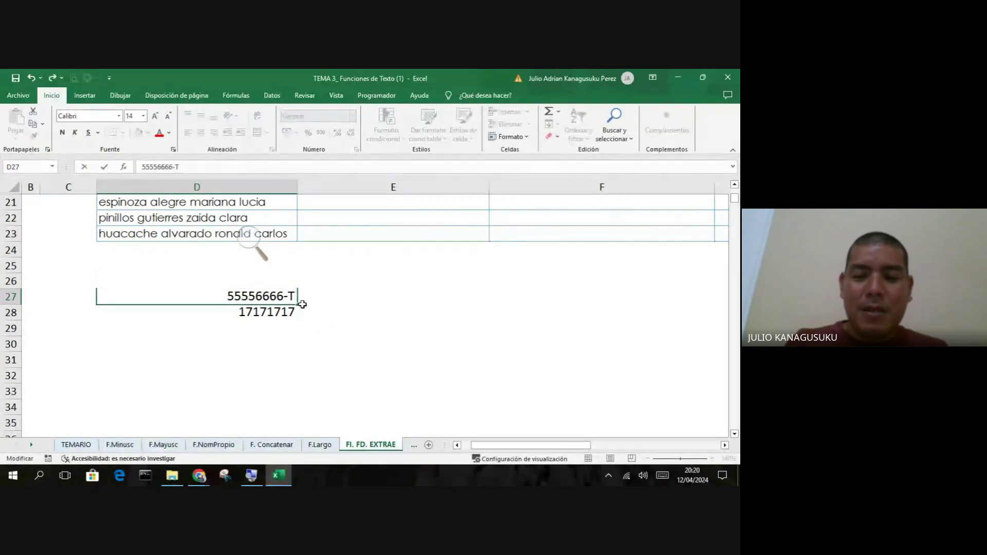
{"action": "key", "text": "Return"}
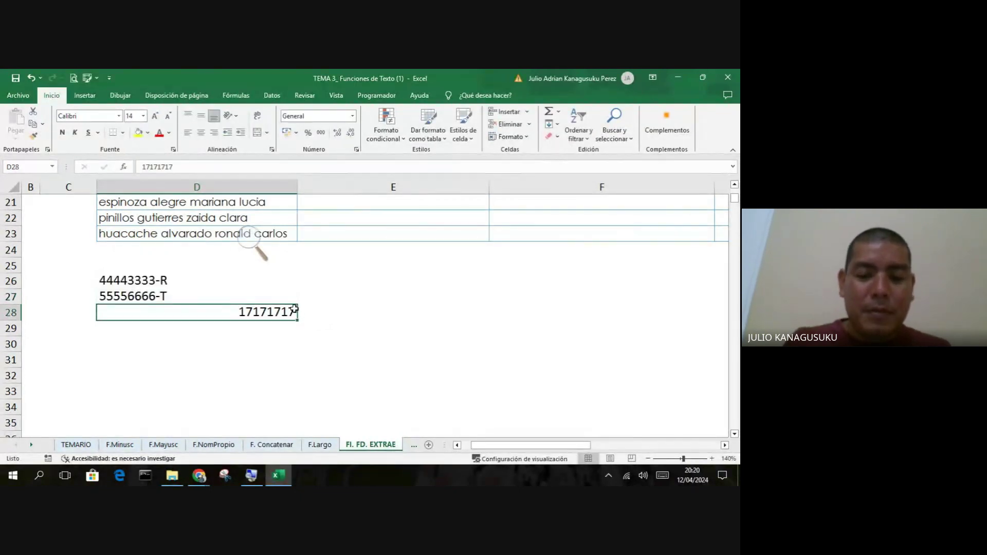
{"action": "double_click", "coordinate": [294, 309]}
{"action": "type", "text": "-L"}
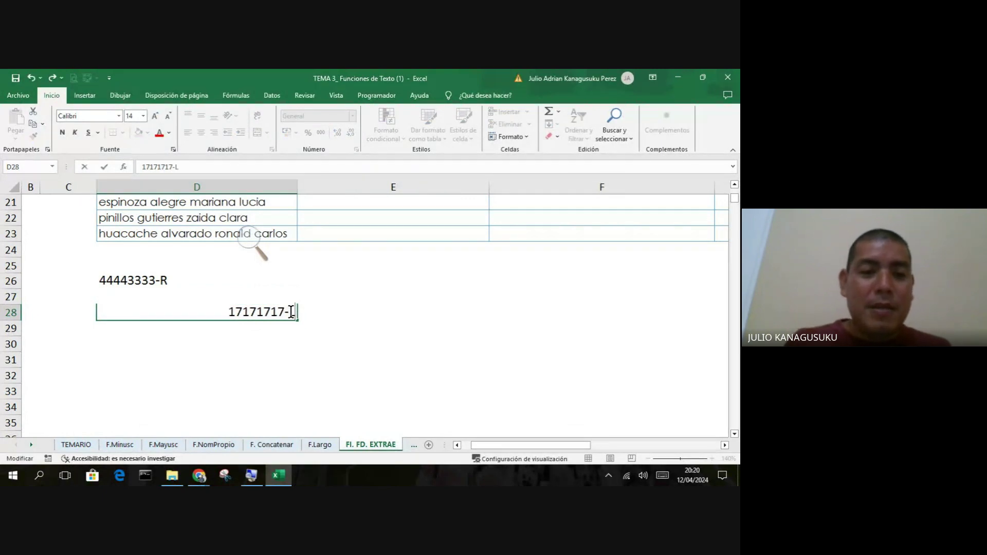
{"action": "key", "text": "Return"}
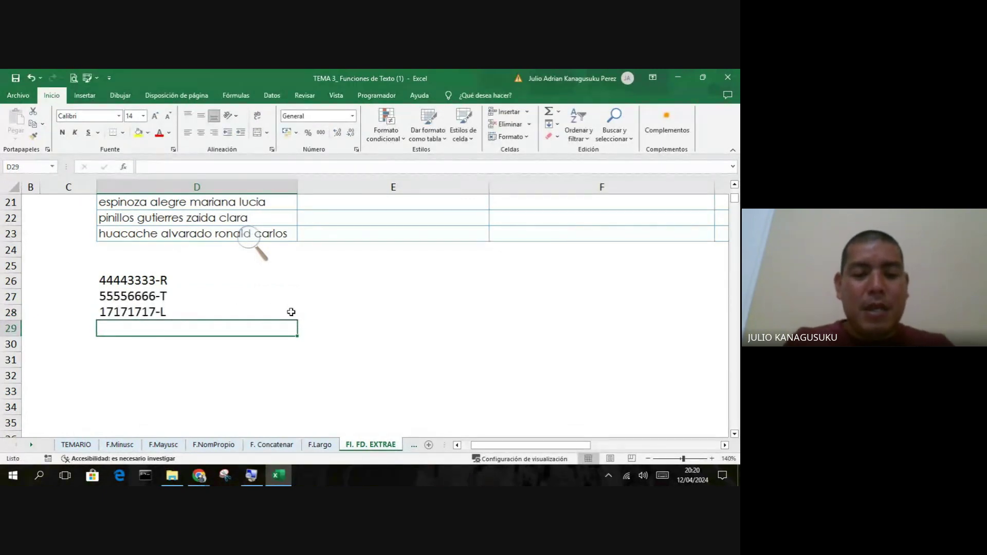
Add the codes 75757575-Y, 01010101-H and 03030303-P in D29:D31.
{"action": "type", "text": "75757"}
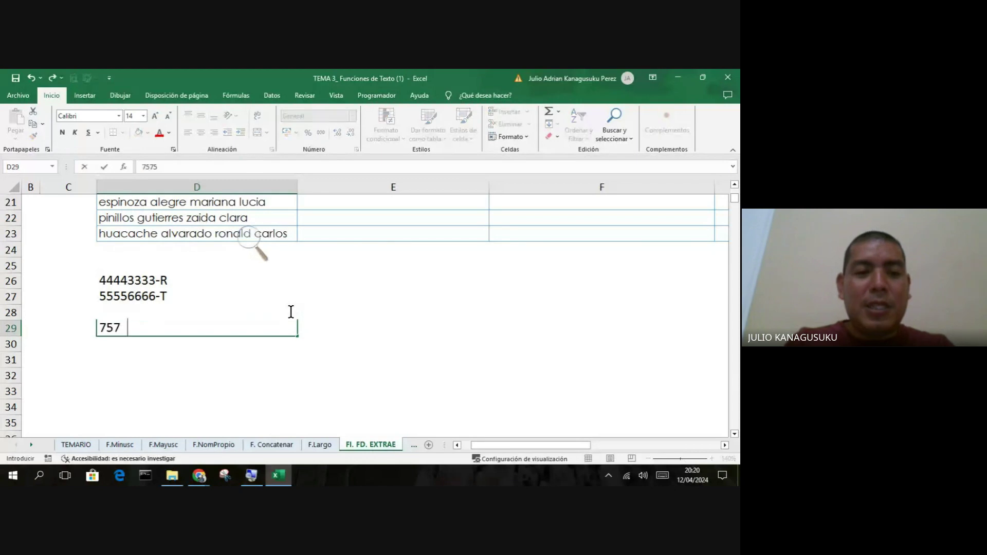
{"action": "type", "text": "575-"}
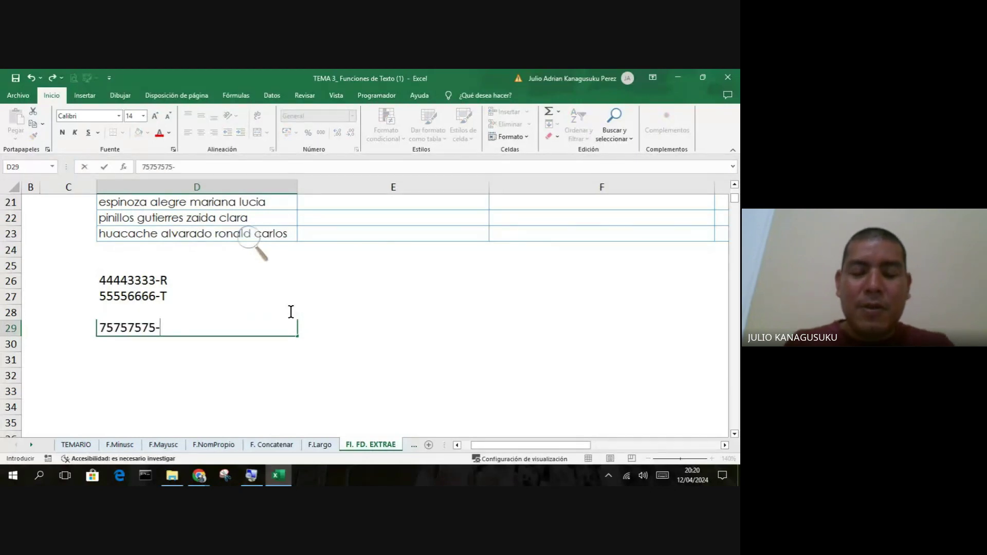
{"action": "type", "text": "Y"}
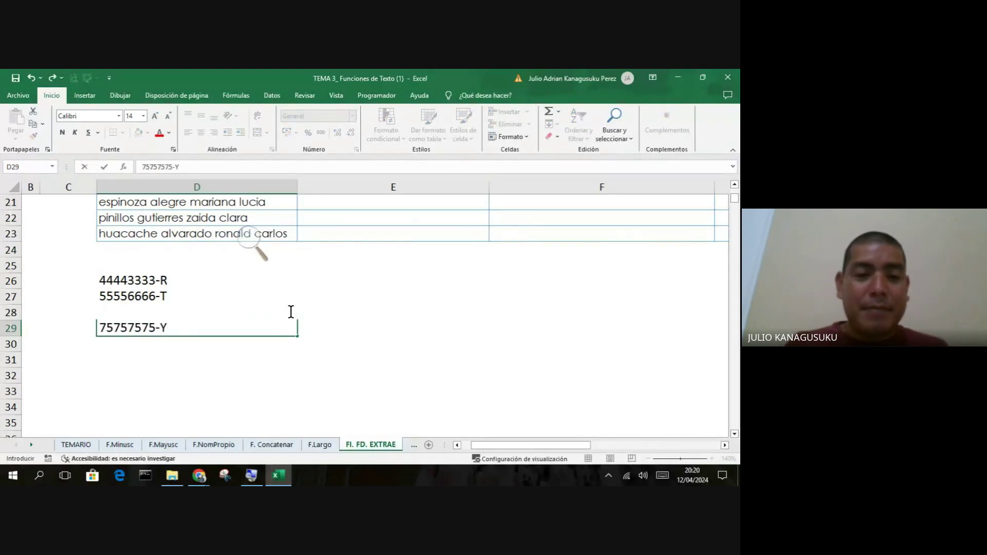
{"action": "key", "text": "Return"}
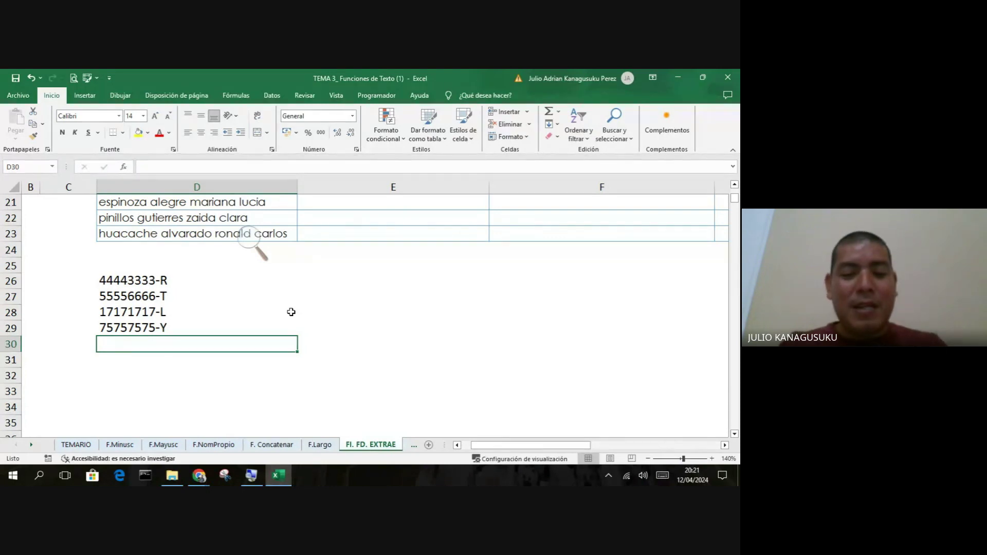
{"action": "key", "text": "ctrl+z"}
{"action": "key", "text": "Down"}
{"action": "type", "text": "0101"}
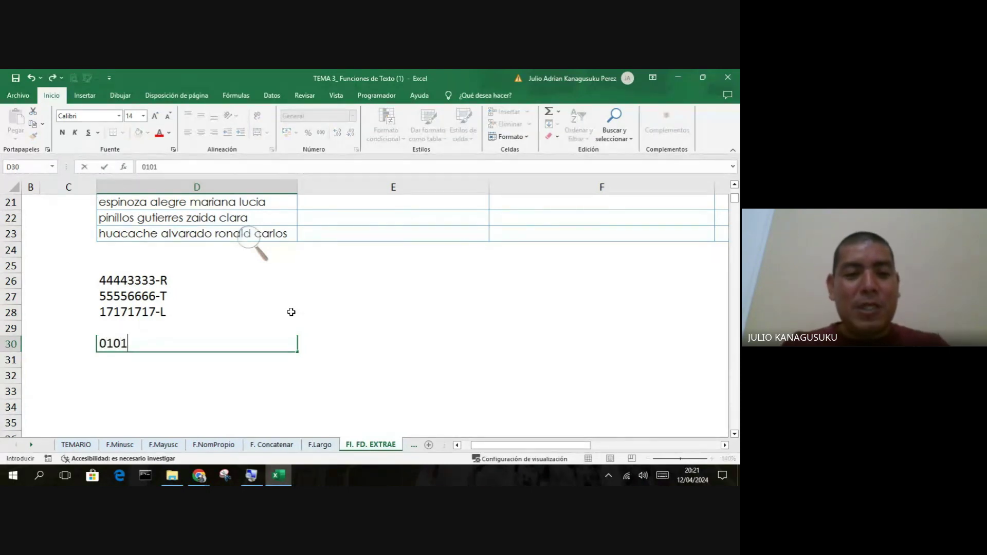
{"action": "type", "text": "0101-"}
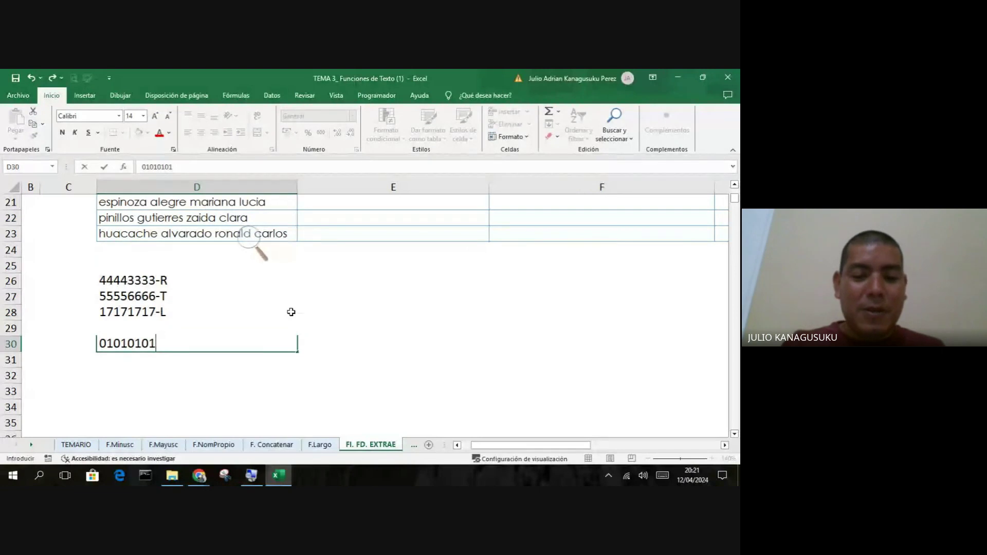
{"action": "type", "text": "H"}
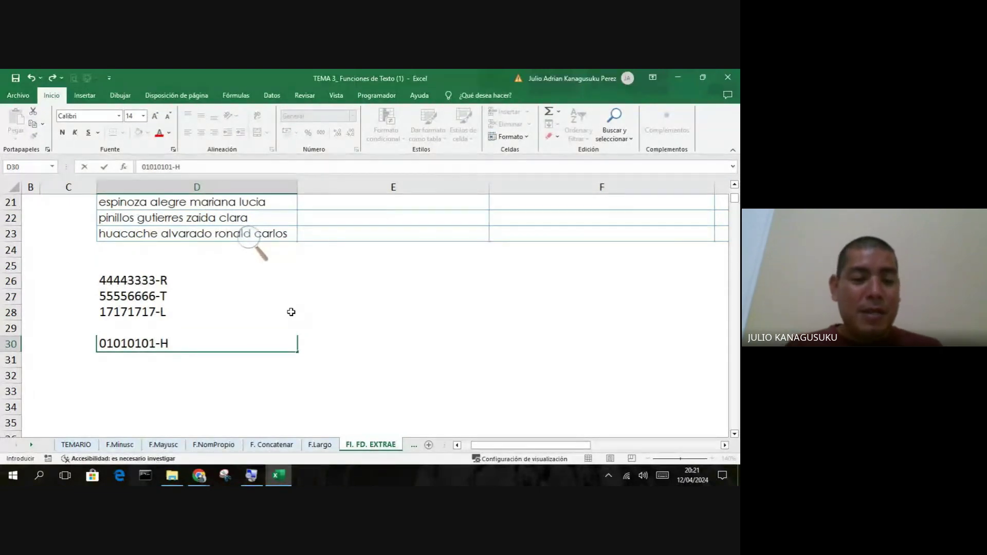
{"action": "key", "text": "Return"}
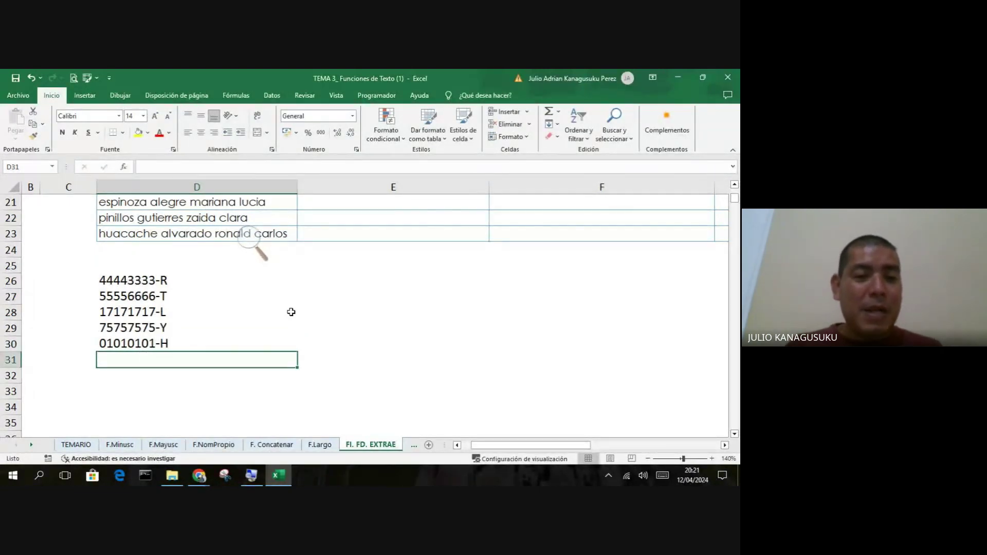
{"action": "type", "text": "030303"}
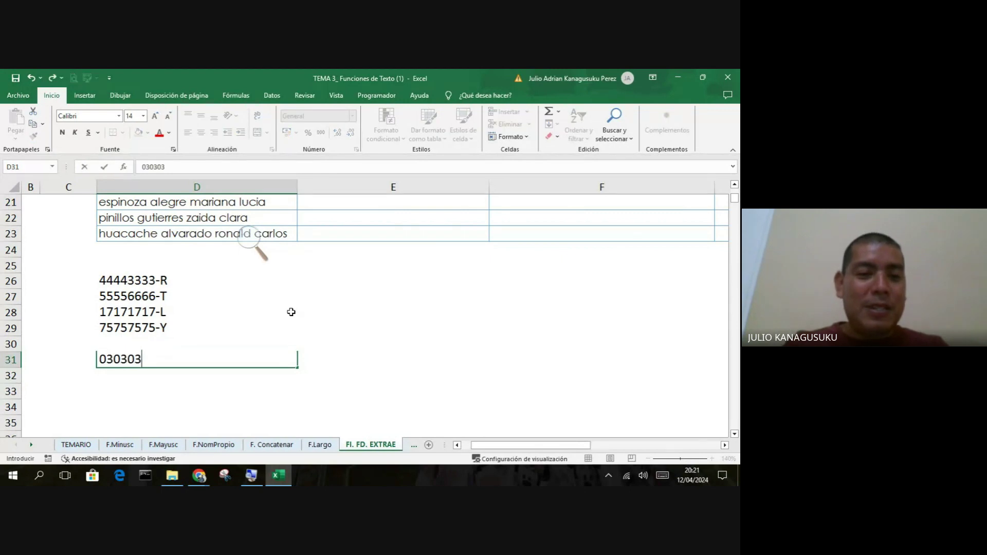
{"action": "type", "text": "03-P"}
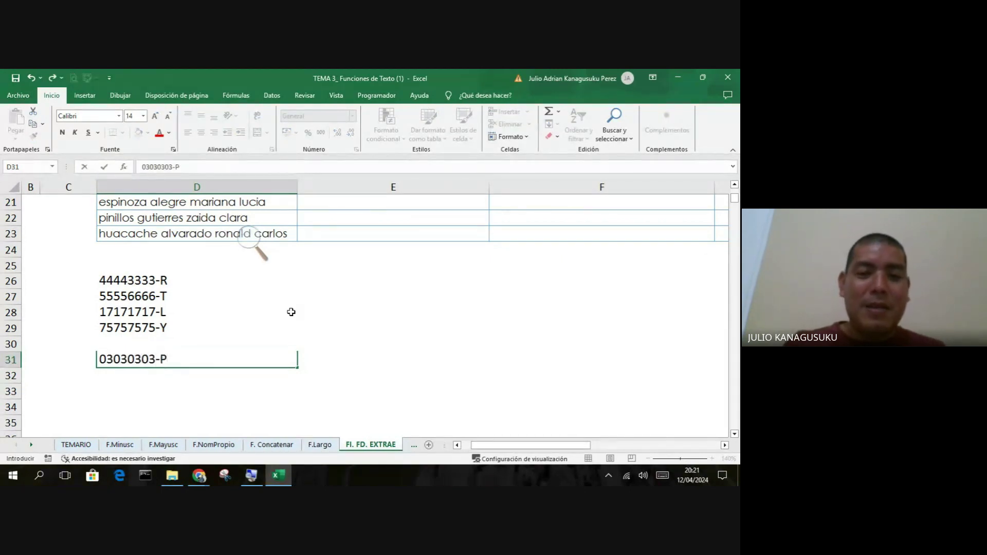
{"action": "key", "text": "Return"}
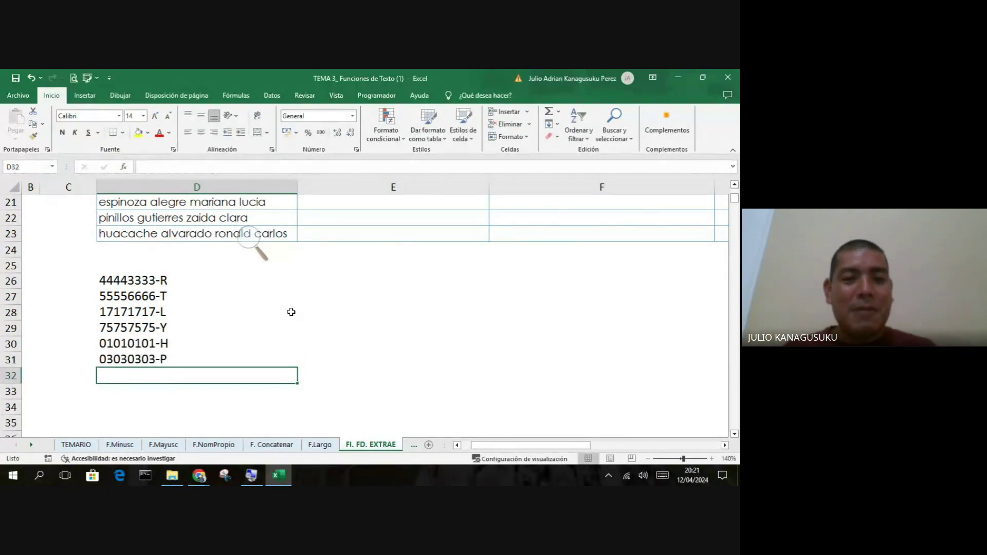
Center-align the six codes in D26:D31 and select E26.
{"action": "left_click_drag", "start_coordinate": [206, 278], "coordinate": [203, 359]}
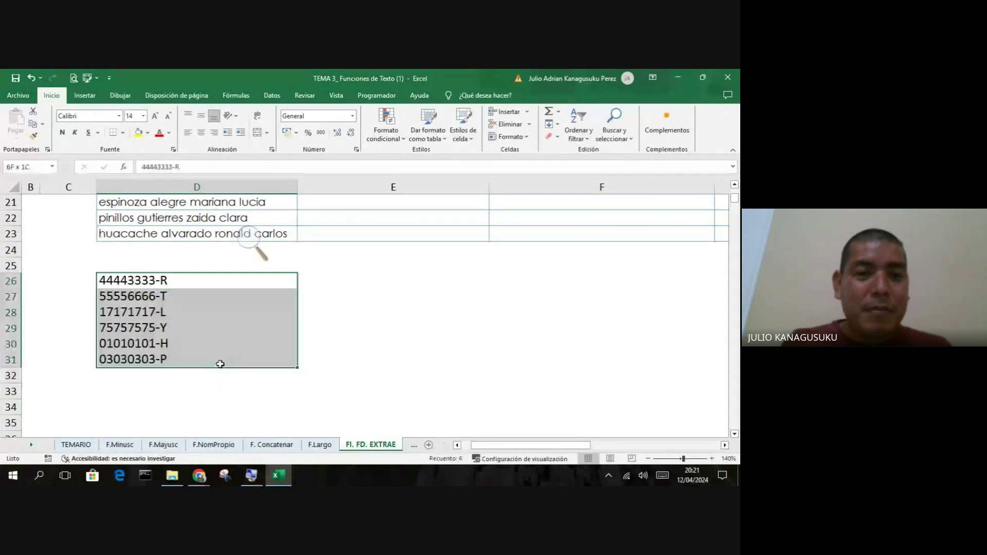
{"action": "left_click", "coordinate": [201, 133]}
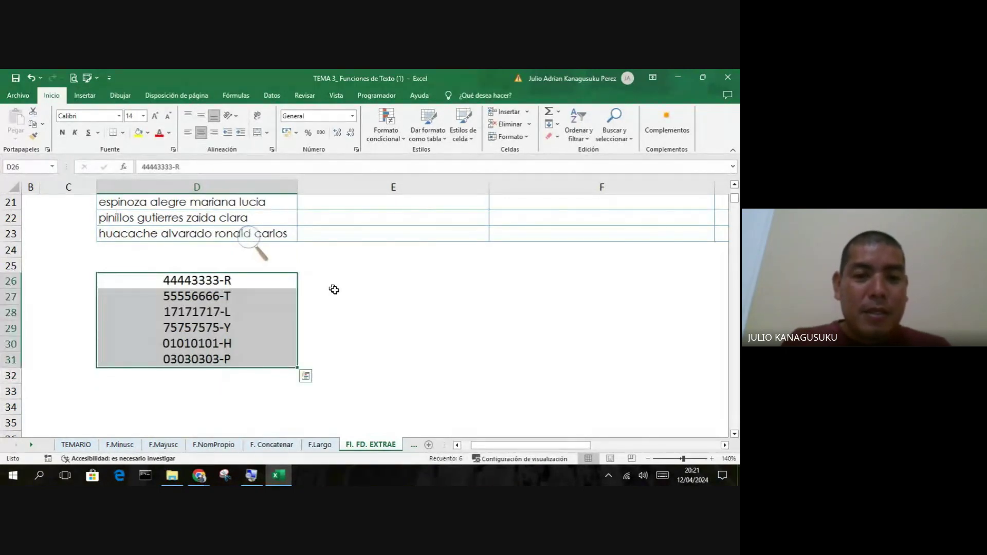
{"action": "left_click", "coordinate": [370, 284]}
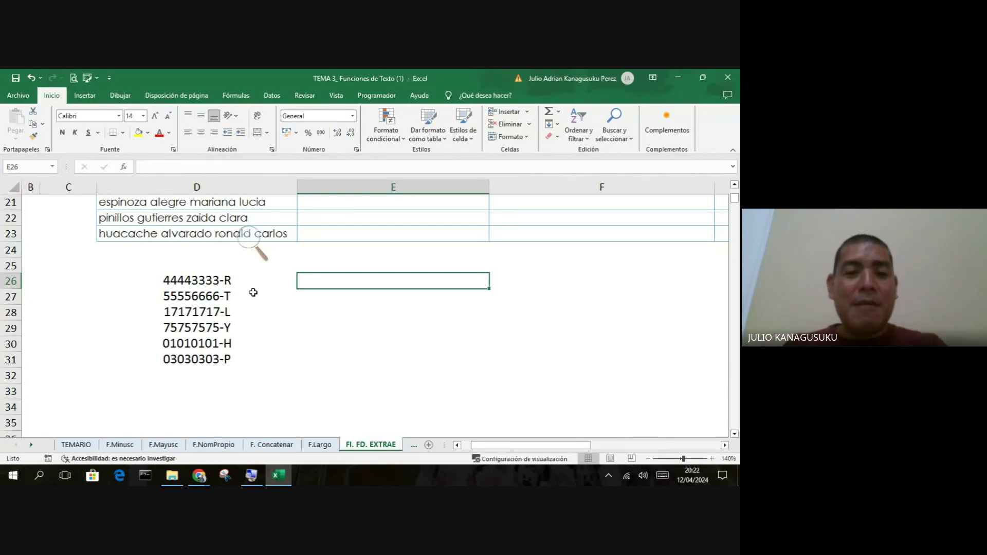
Enter =IZQUIERDA(D26;8) in E26 so it returns 44443333.
{"action": "type", "text": "="}
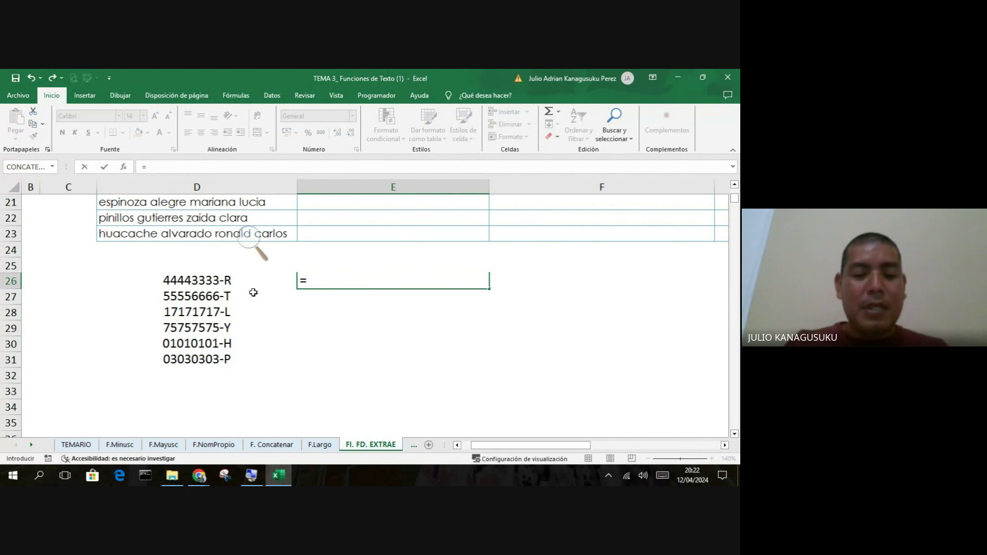
{"action": "type", "text": "IZQUIERD"}
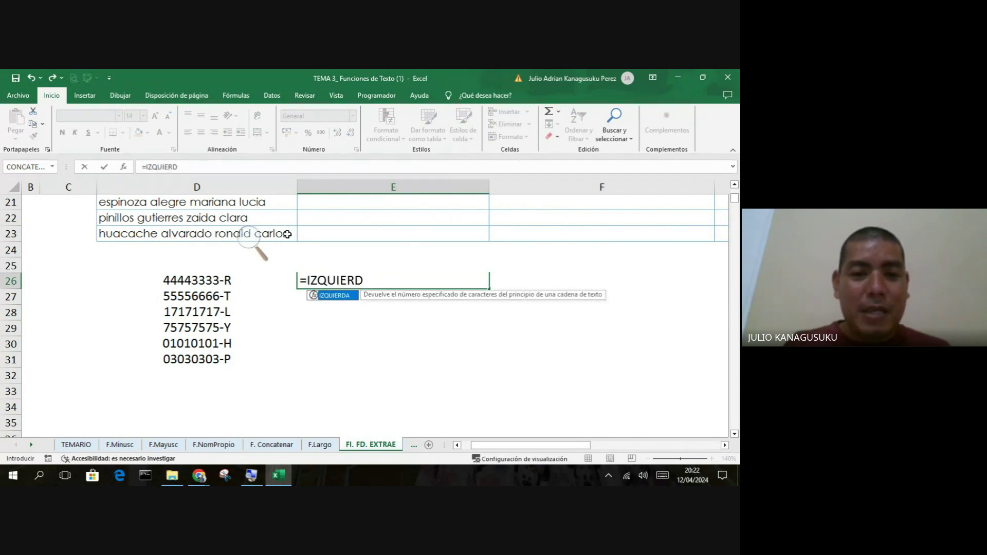
{"action": "left_click", "coordinate": [257, 238]}
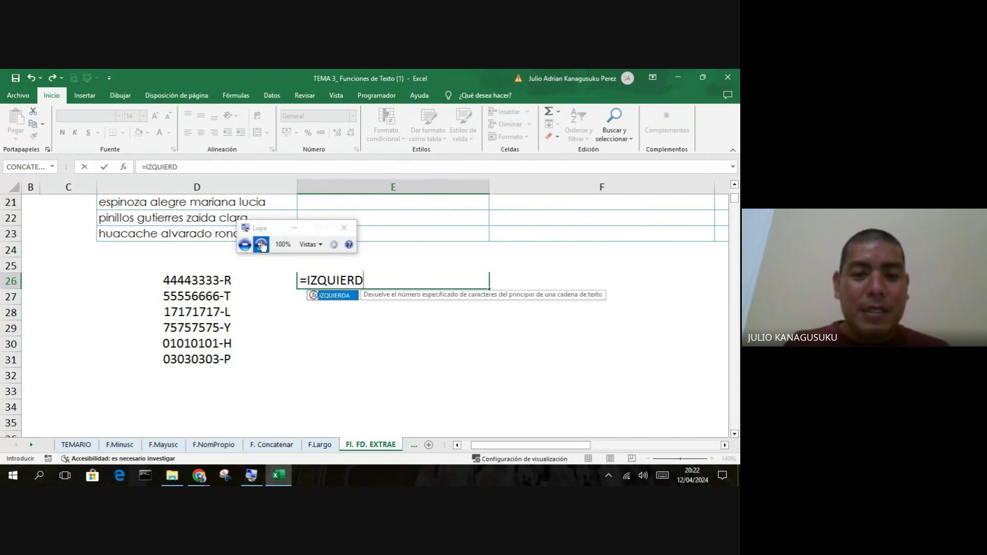
{"action": "left_click", "coordinate": [261, 245]}
{"action": "double_click", "coordinate": [348, 297]}
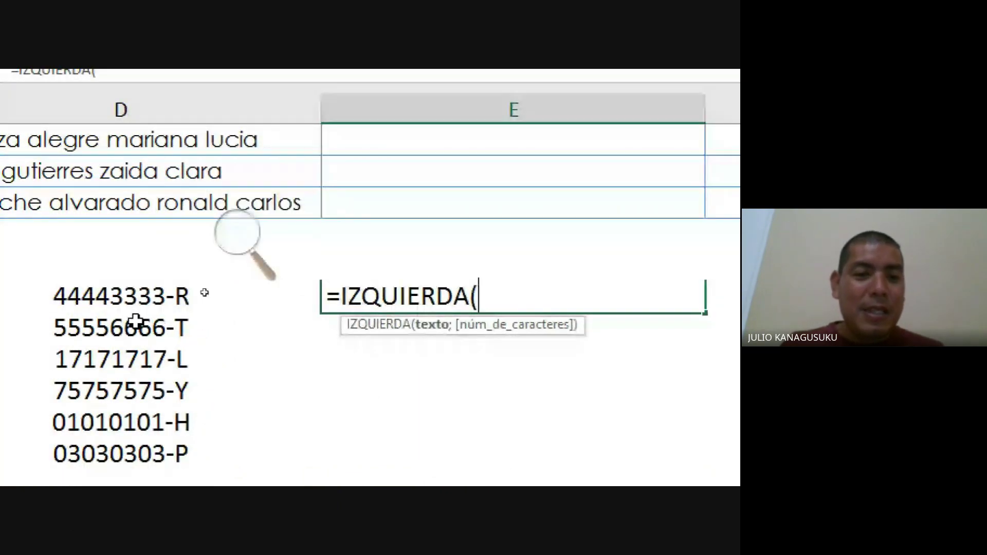
{"action": "left_click", "coordinate": [133, 304]}
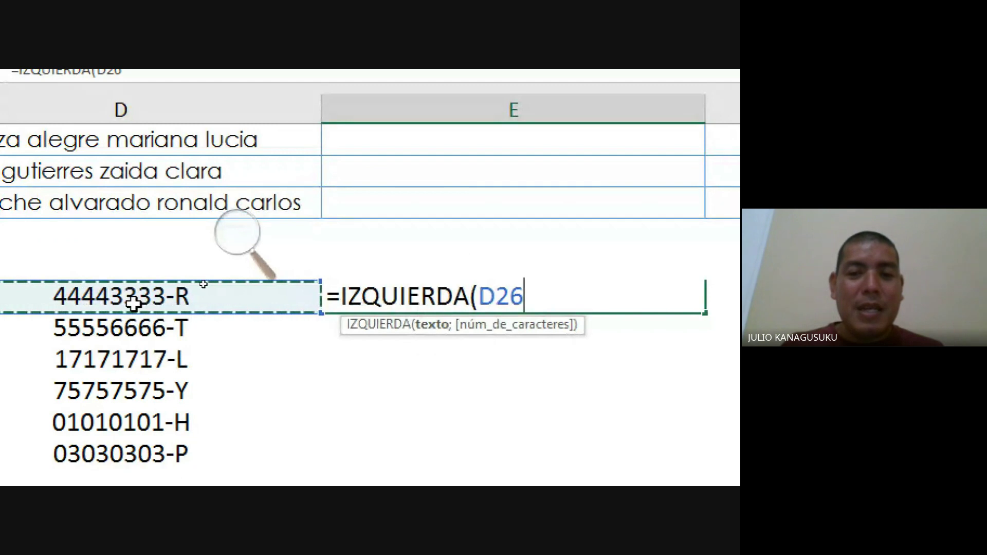
{"action": "type", "text": ";"}
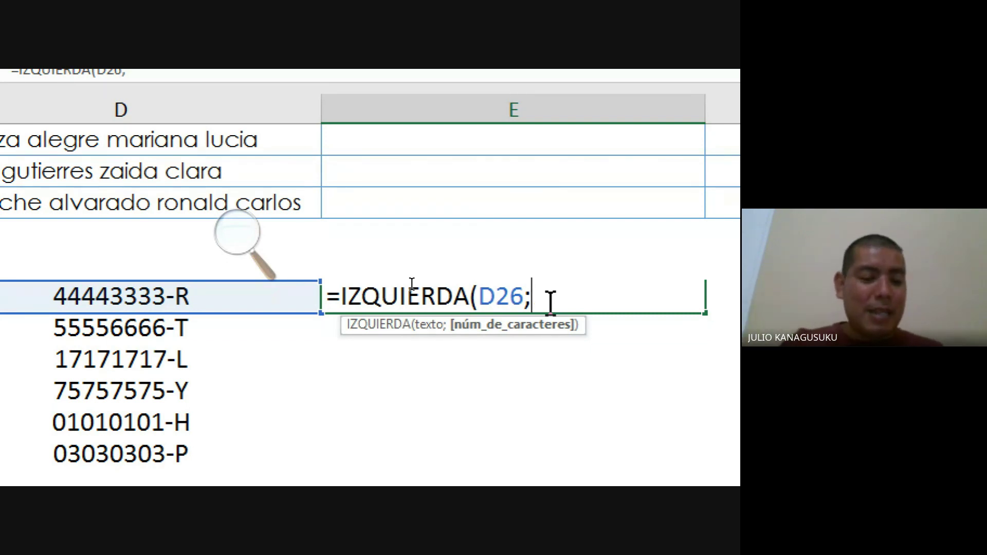
{"action": "type", "text": "8"}
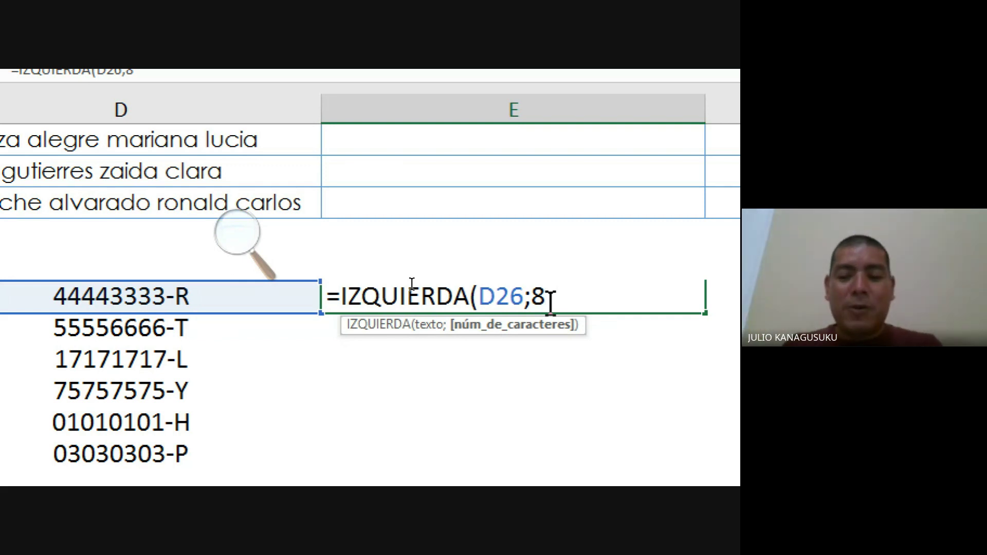
{"action": "type", "text": ")"}
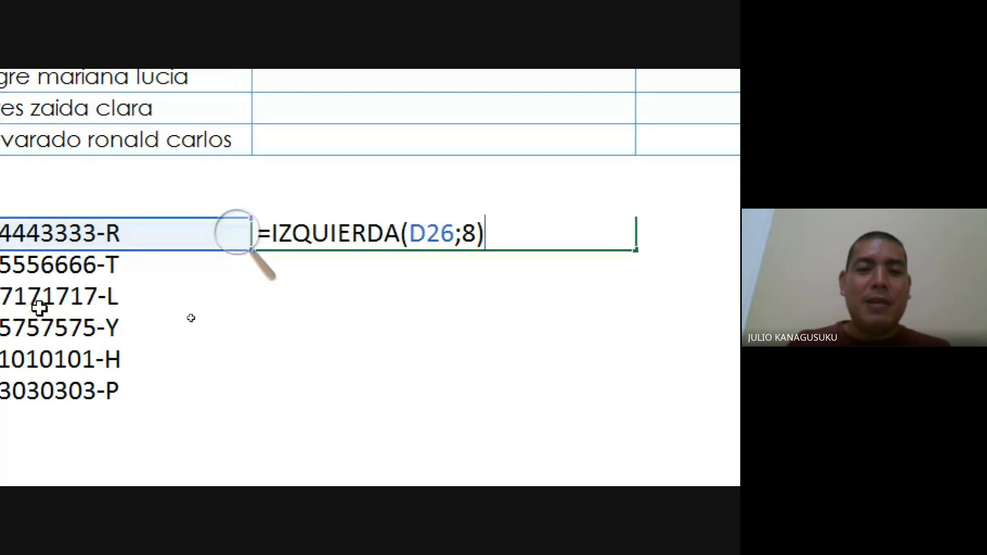
{"action": "key", "text": "Return"}
{"action": "key", "text": "Up"}
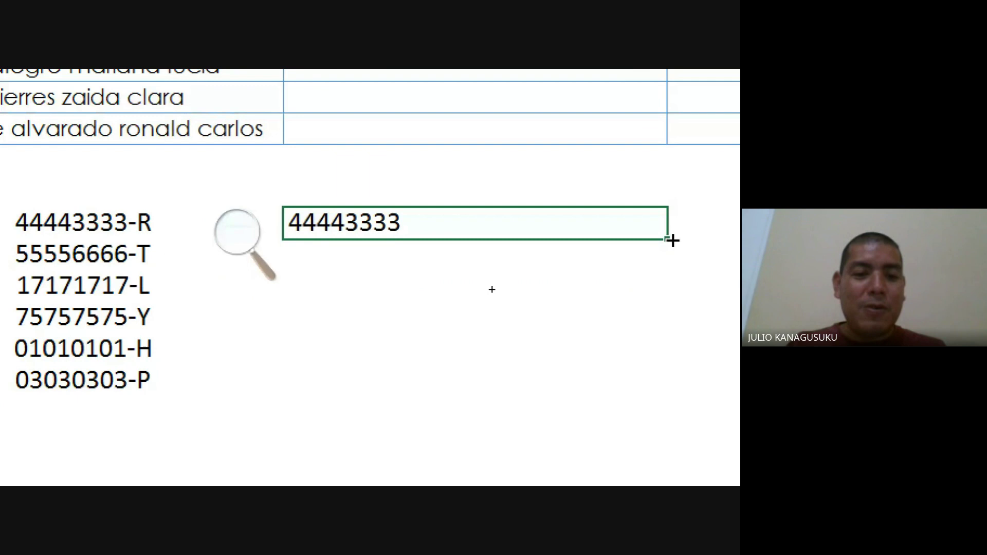
Fill the IZQUIERDA formula down E26:E31, then compare the codes with the extracted digits.
{"action": "left_click_drag", "start_coordinate": [672, 240], "coordinate": [642, 388]}
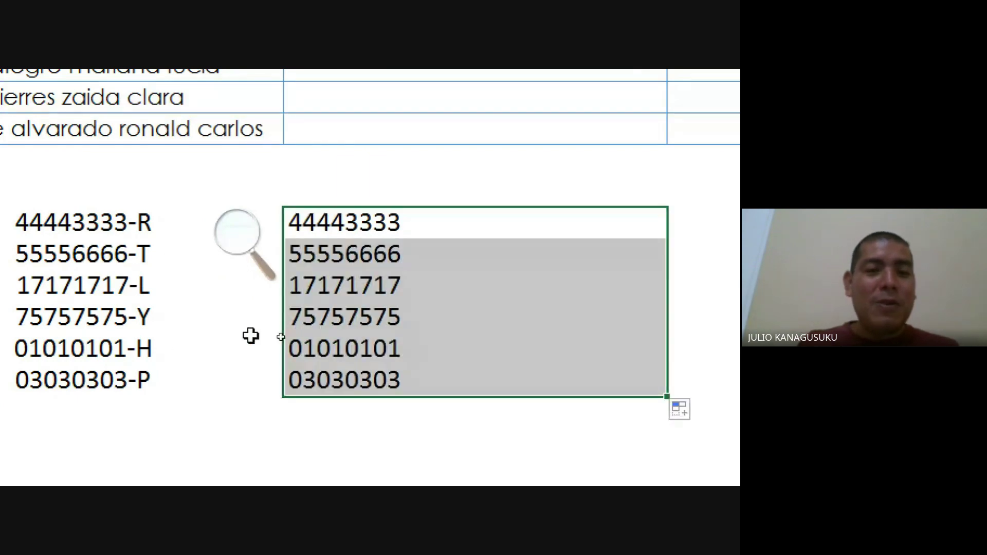
{"action": "left_click", "coordinate": [235, 377]}
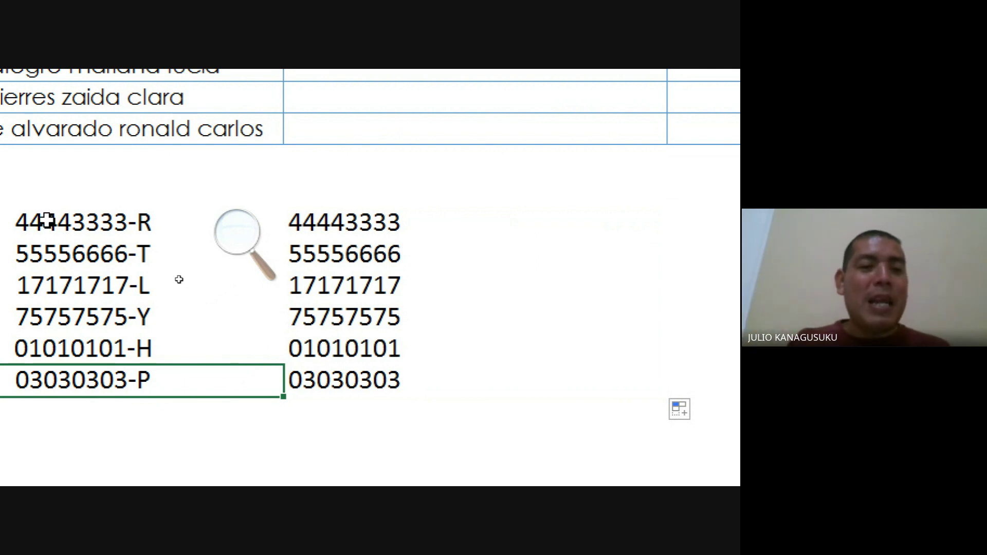
{"action": "key", "text": "Up"}
{"action": "key", "text": "Up"}
{"action": "key", "text": "Up"}
{"action": "left_click_drag", "start_coordinate": [129, 228], "coordinate": [154, 378]}
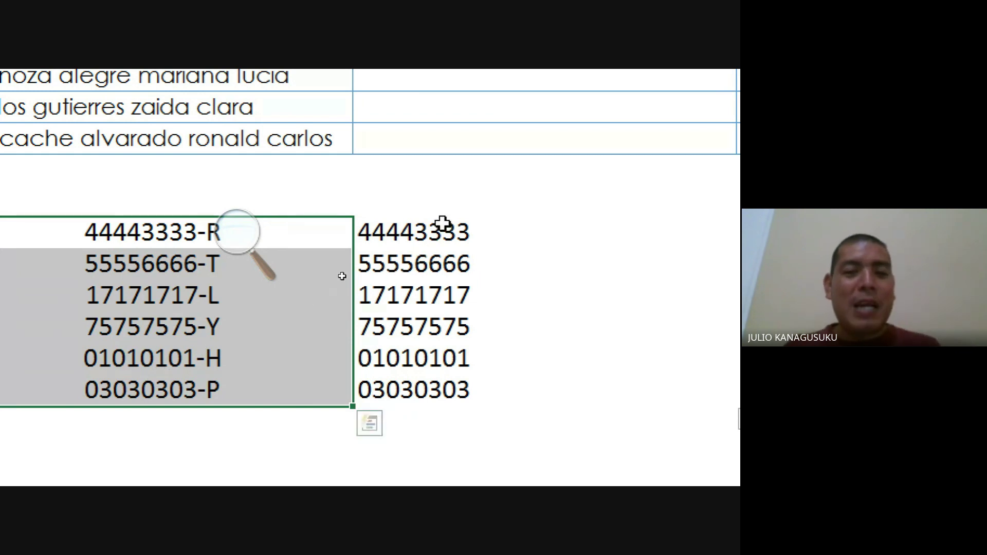
{"action": "left_click_drag", "start_coordinate": [442, 223], "coordinate": [454, 369]}
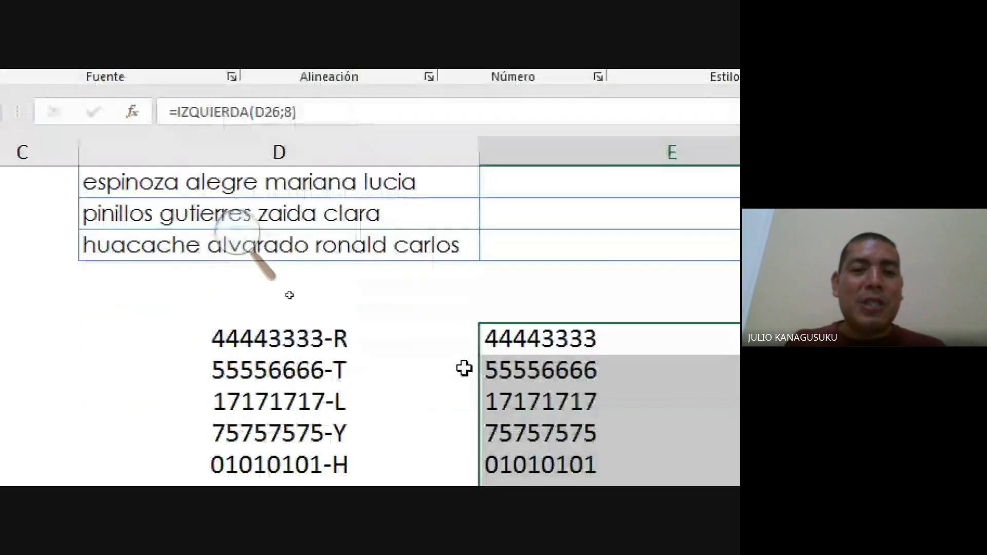
Enter =IZQUIERDA(D14;5) in E14 to return the first five letters, mejía.
{"action": "scroll", "coordinate": [464, 368], "scroll_direction": "up", "scroll_amount": 2}
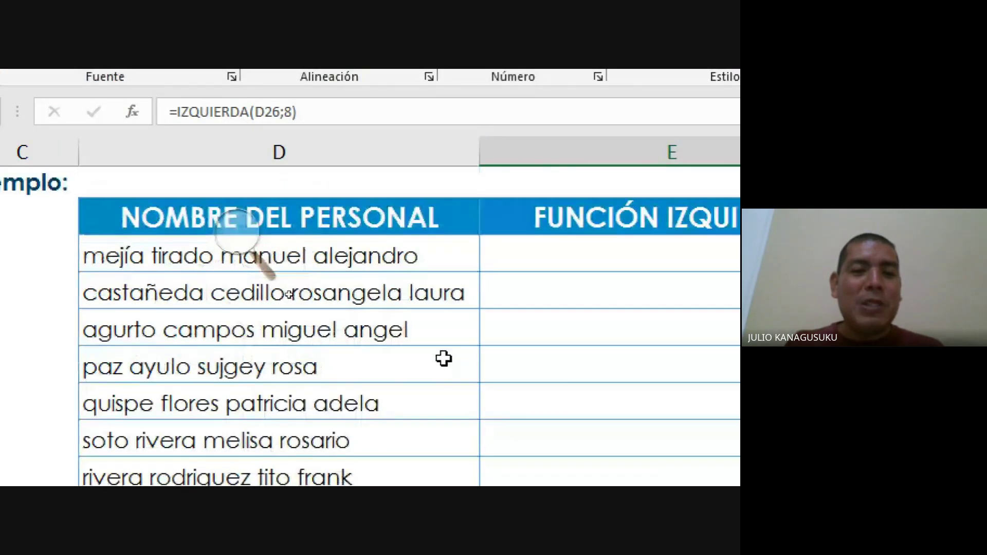
{"action": "left_click", "coordinate": [256, 250]}
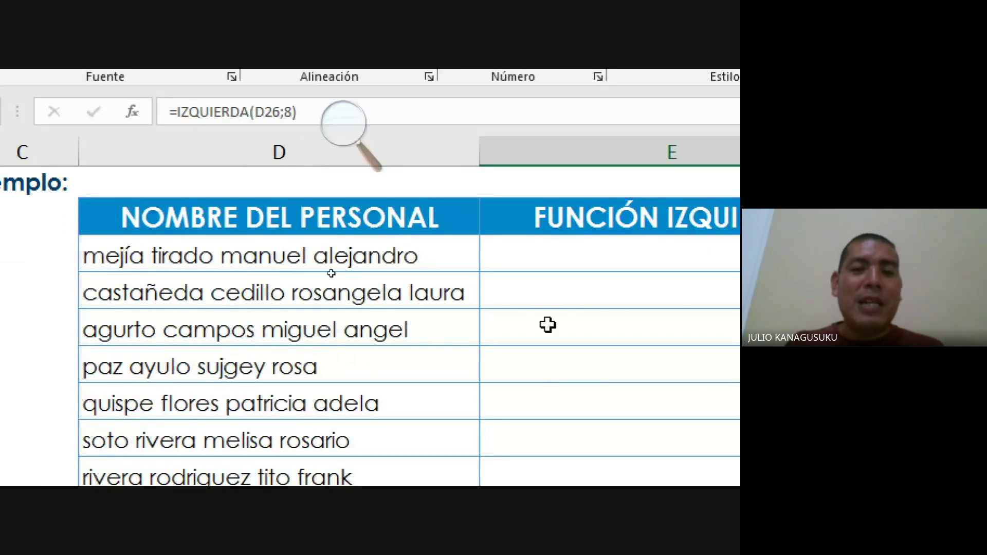
{"action": "left_click", "coordinate": [550, 261]}
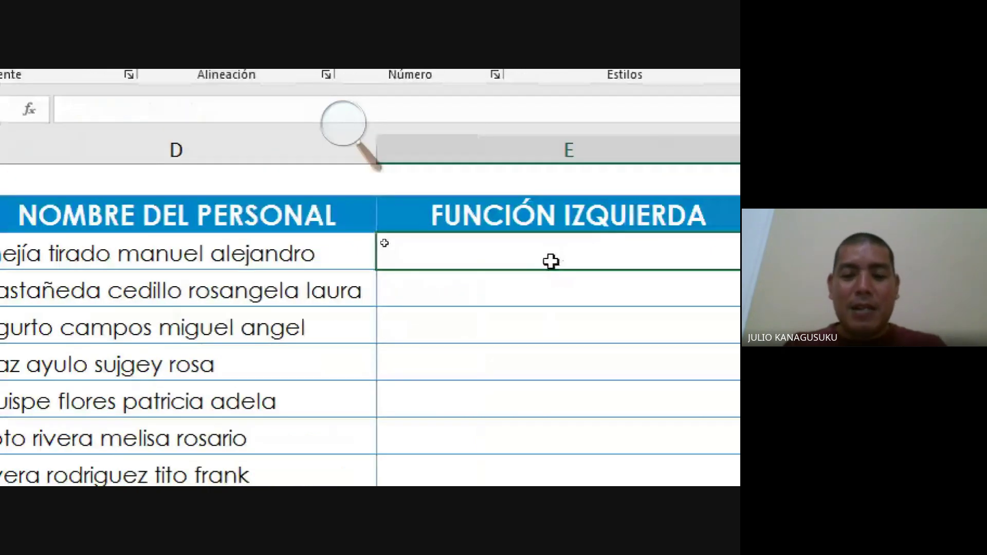
{"action": "type", "text": "=IZQUIER"}
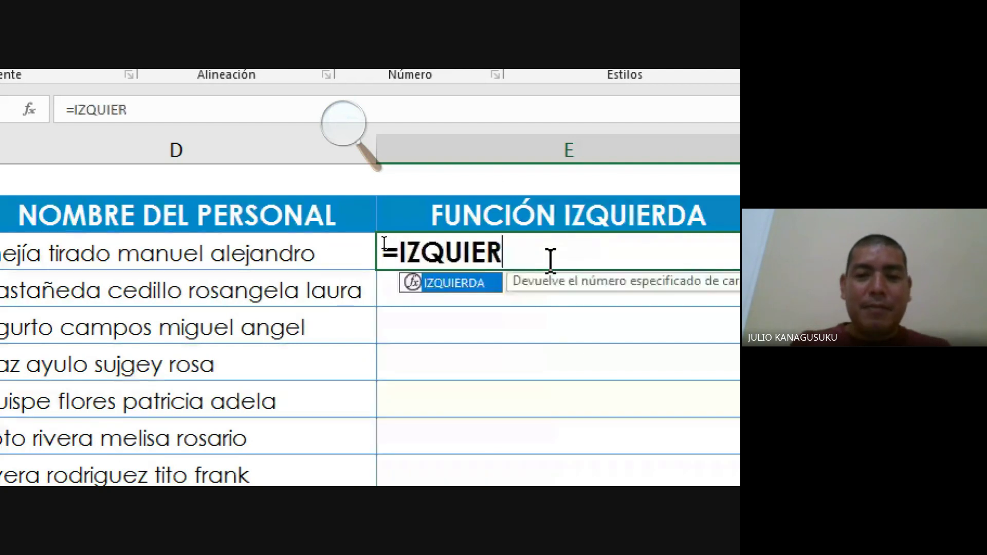
{"action": "type", "text": "DA"}
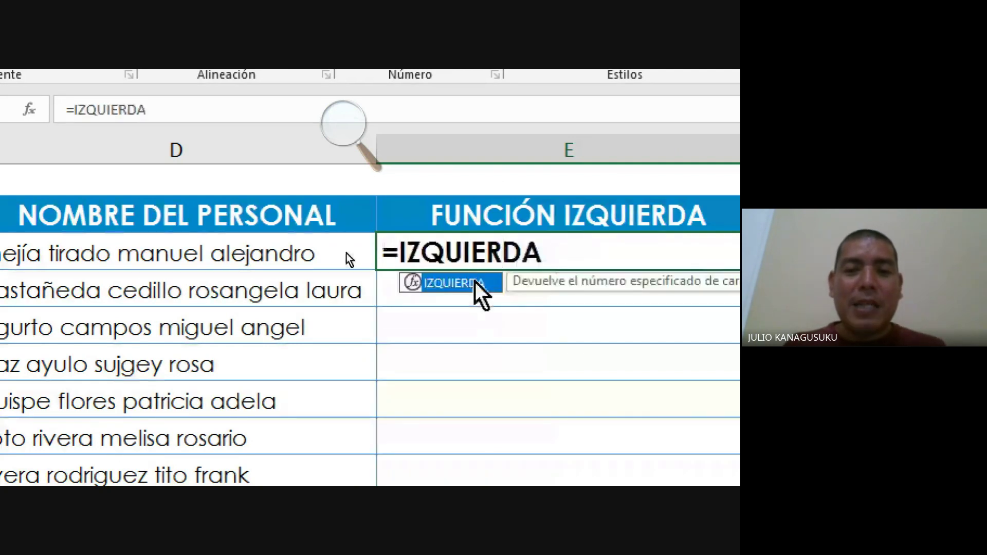
{"action": "double_click", "coordinate": [476, 283]}
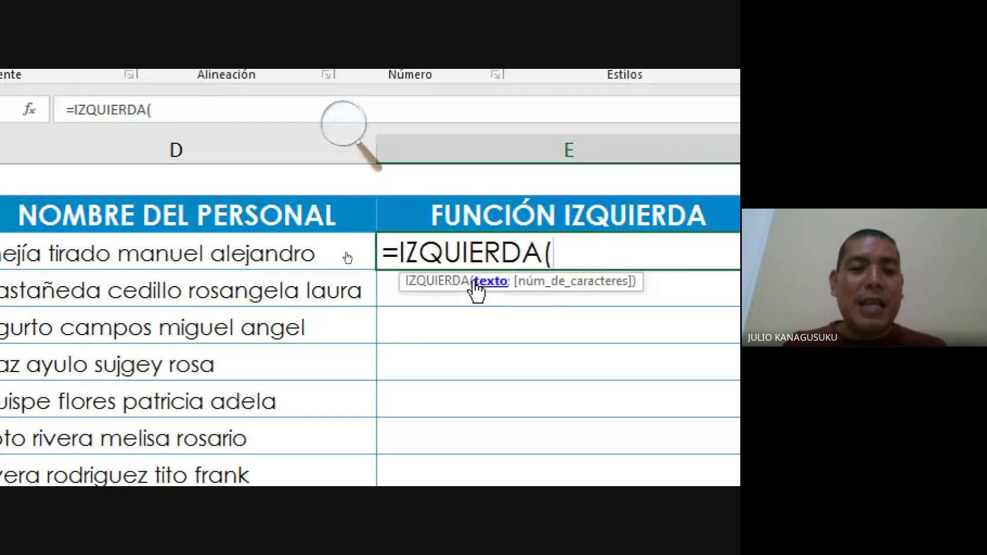
{"action": "left_click", "coordinate": [186, 263]}
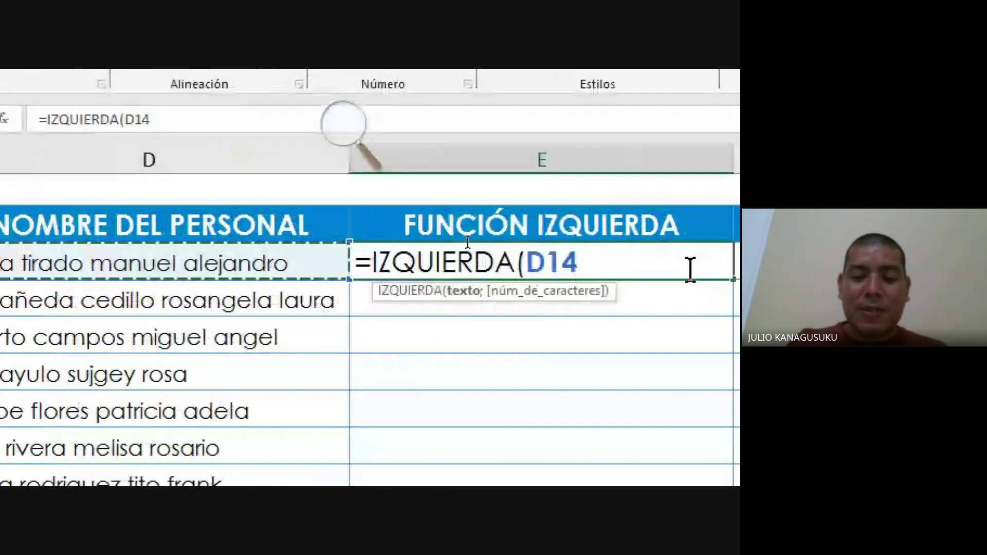
{"action": "type", "text": ";"}
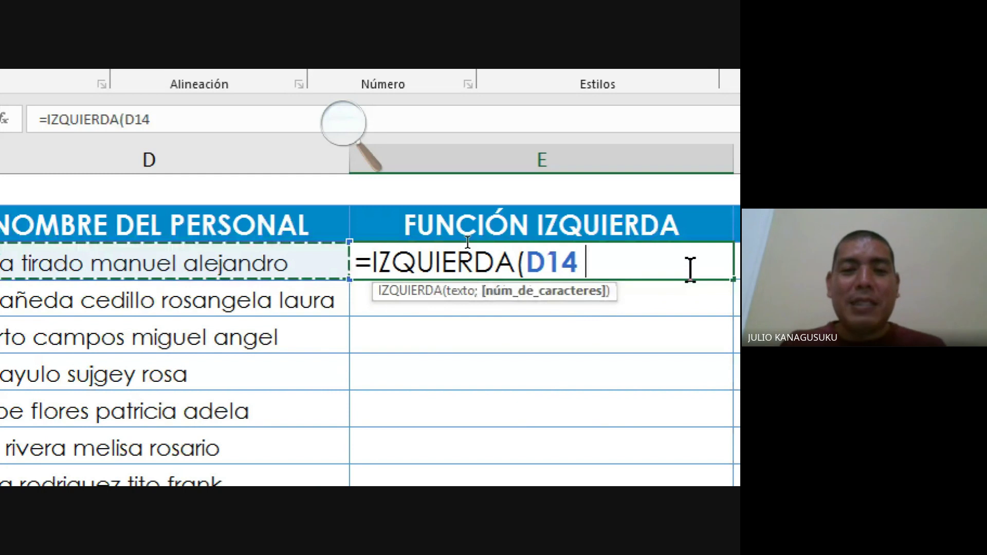
{"action": "type", "text": ";"}
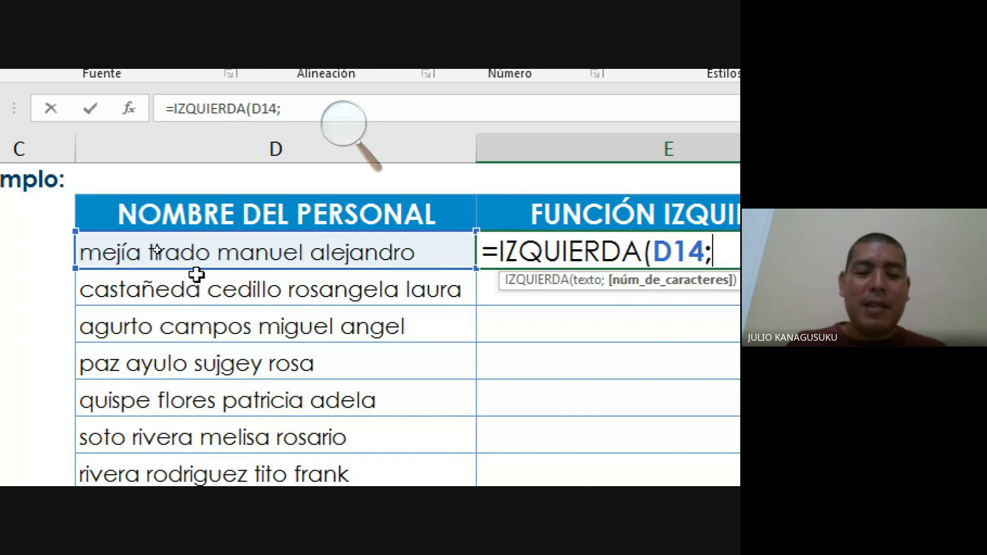
{"action": "type", "text": "5"}
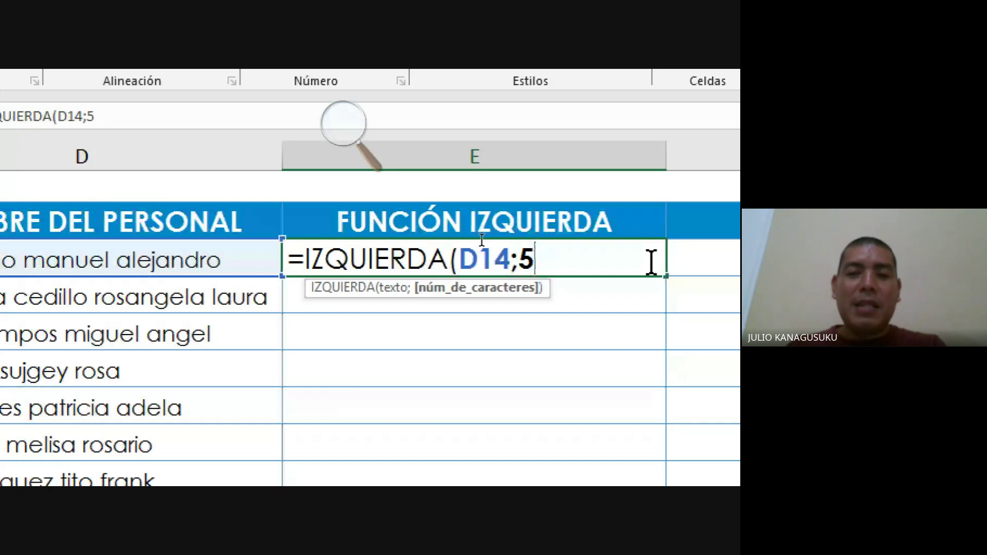
{"action": "type", "text": ")"}
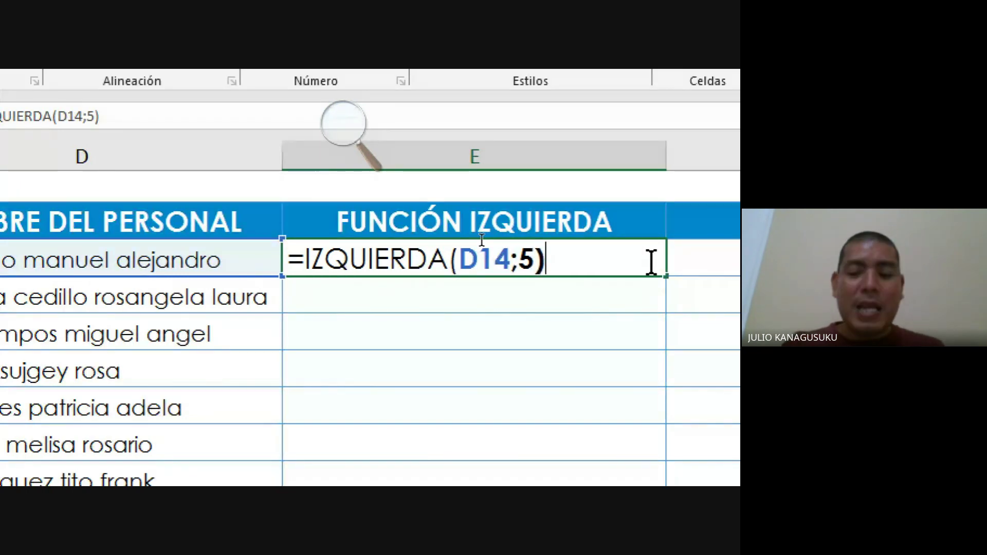
{"action": "key", "text": "Return"}
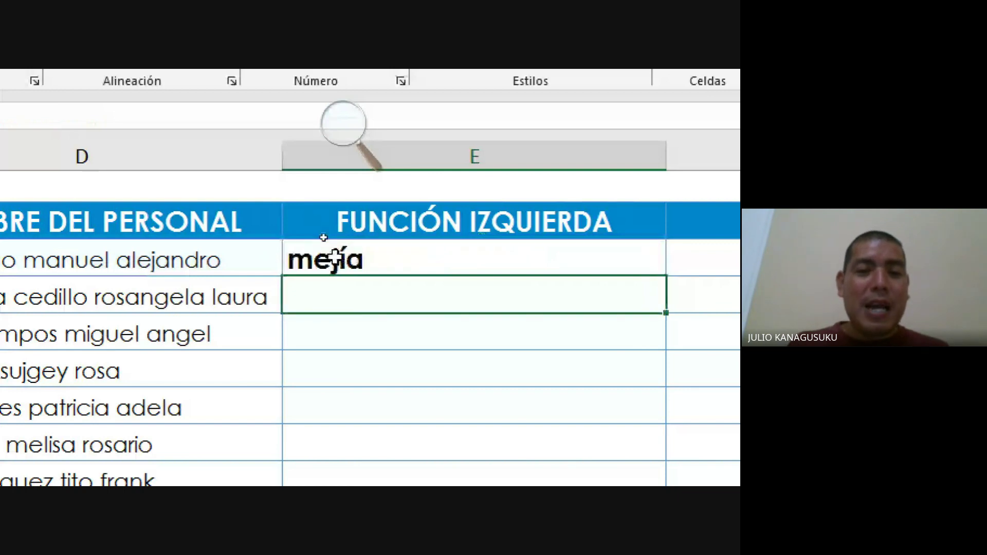
{"action": "left_click", "coordinate": [385, 260]}
{"action": "key", "text": "Left"}
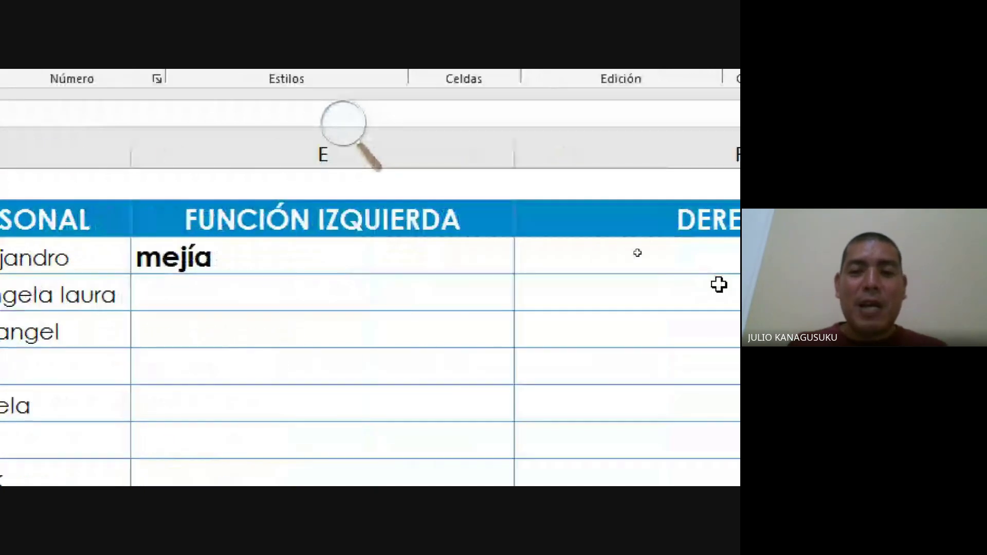
Fill the IZQUIERDA formula from E14 down column E, then check the casta and river results.
{"action": "left_click", "coordinate": [393, 246]}
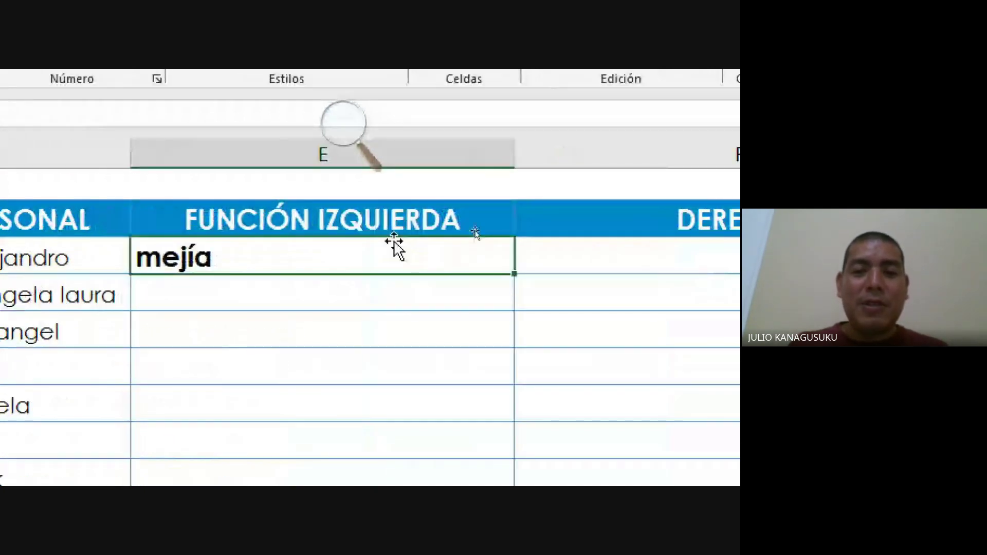
{"action": "double_click", "coordinate": [514, 274]}
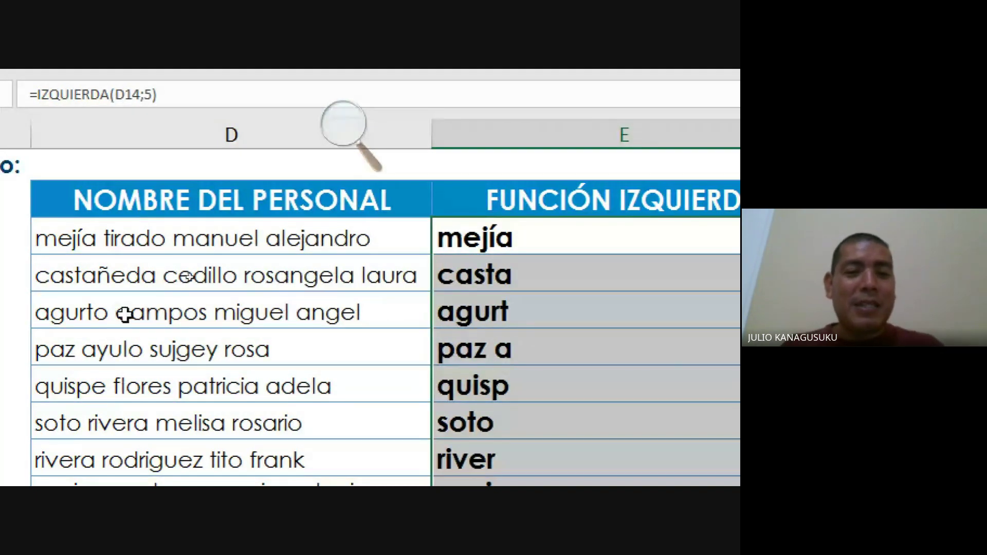
{"action": "left_click", "coordinate": [535, 283]}
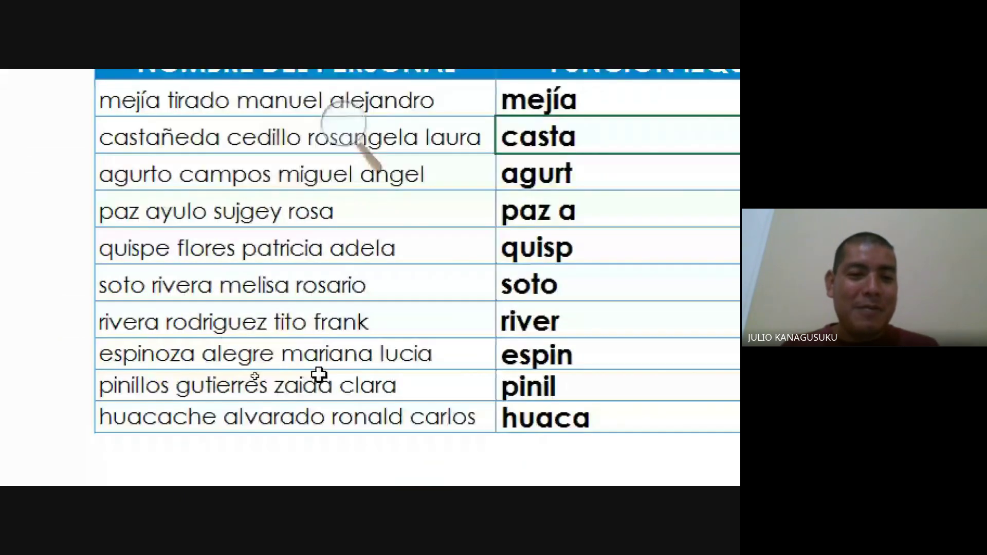
{"action": "left_click", "coordinate": [257, 322]}
{"action": "left_click", "coordinate": [552, 321]}
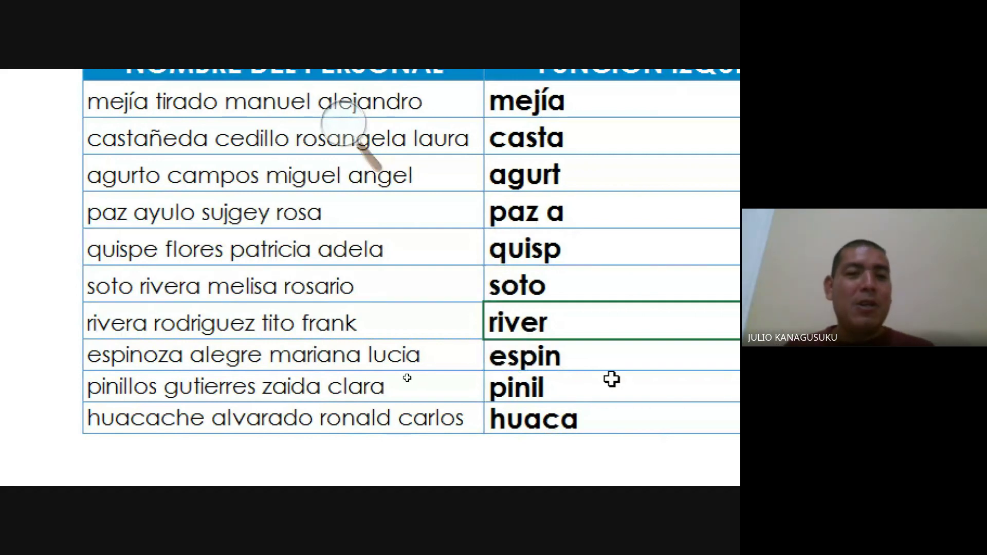
{"action": "left_click_drag", "start_coordinate": [251, 100], "coordinate": [263, 226]}
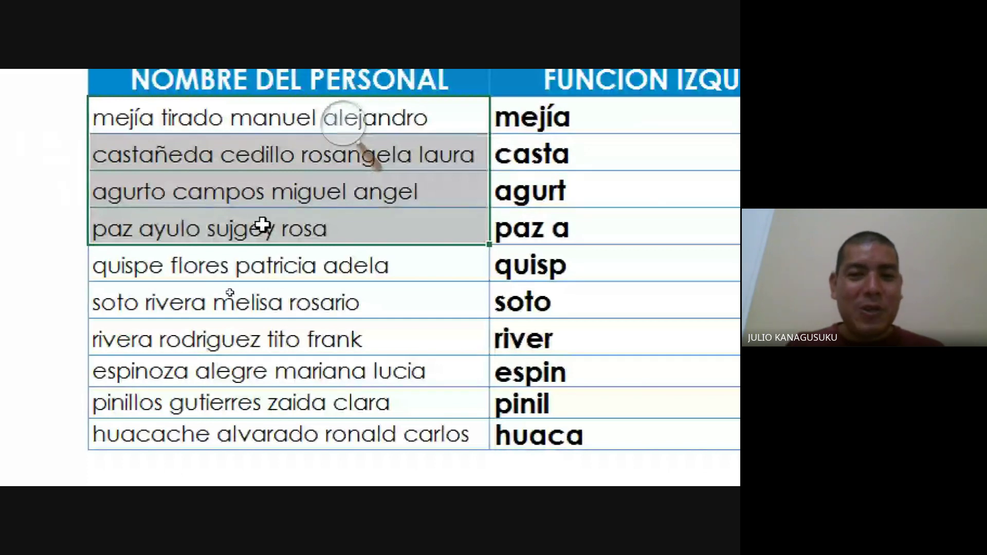
{"action": "left_click_drag", "start_coordinate": [263, 226], "coordinate": [288, 222]}
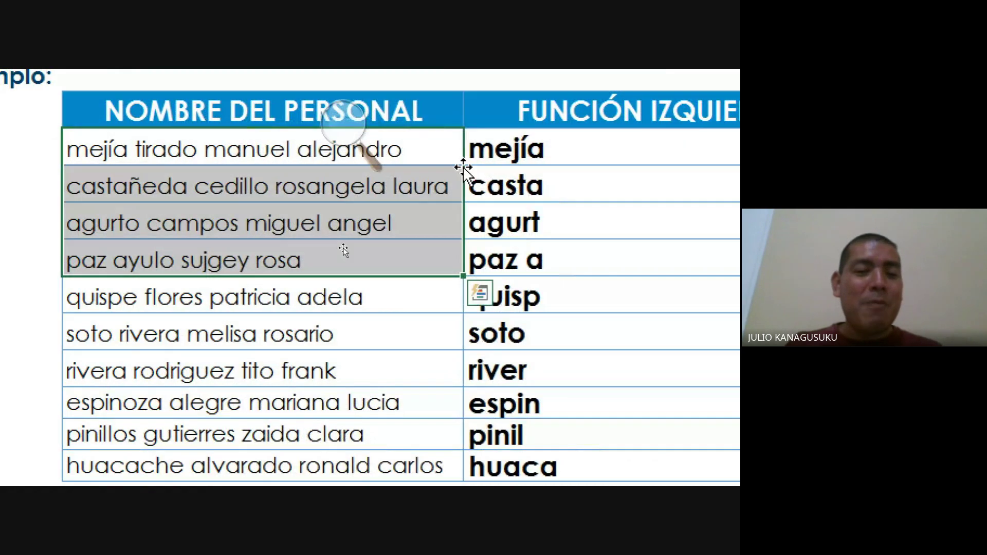
{"action": "left_click", "coordinate": [165, 185]}
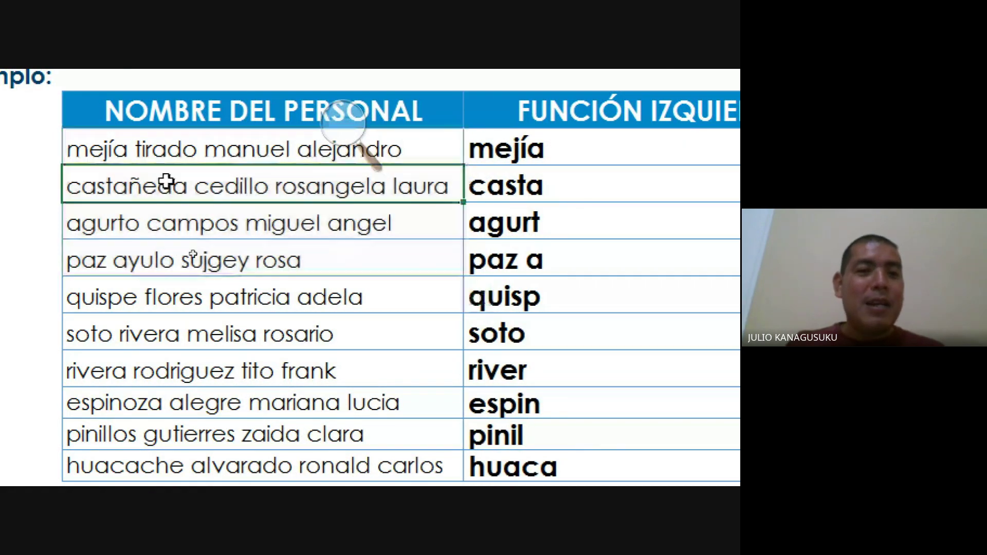
{"action": "left_click", "coordinate": [135, 150]}
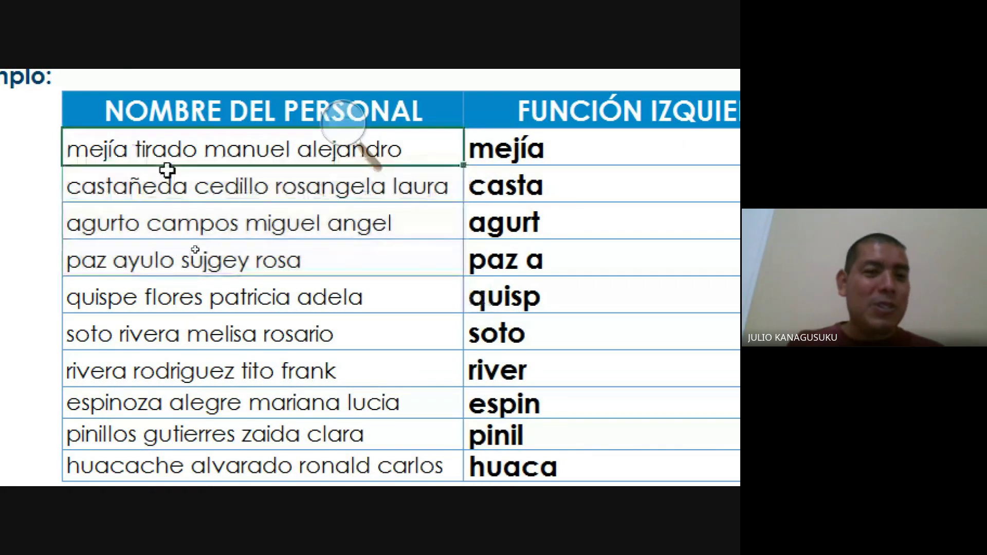
{"action": "left_click", "coordinate": [195, 185]}
{"action": "left_click", "coordinate": [144, 221]}
{"action": "left_click", "coordinate": [115, 264]}
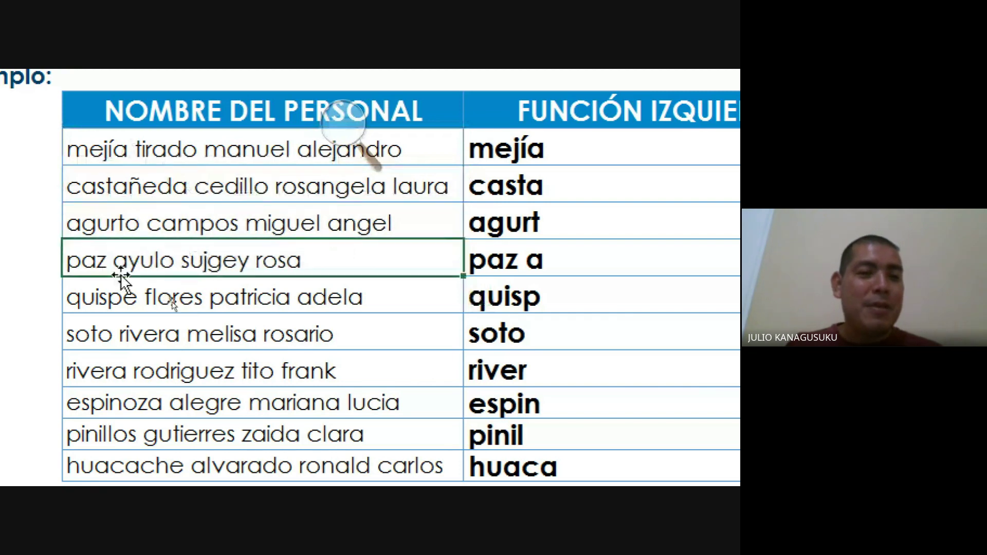
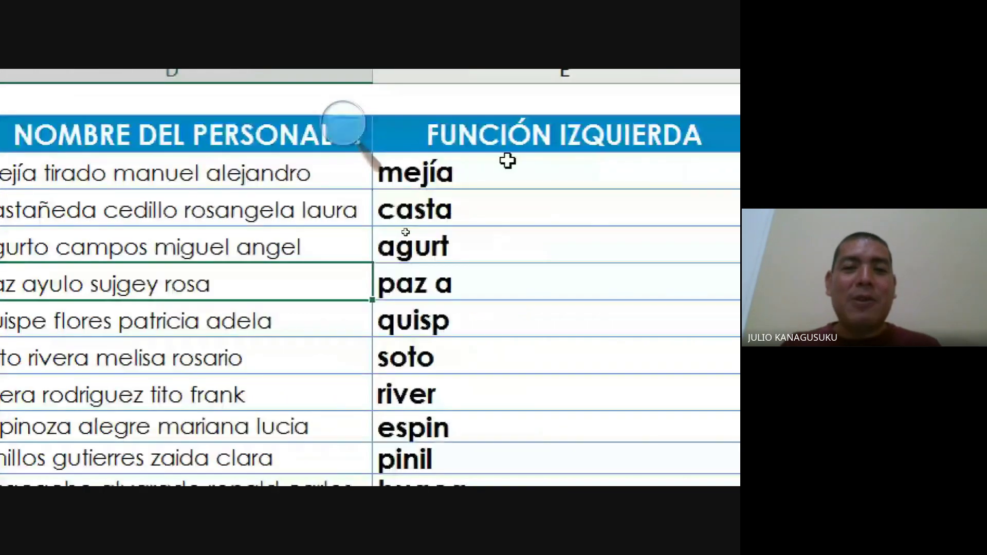
Zoom the view out and clear the FUNCIÓN IZQUIERDA results in E14:E23.
{"action": "left_click", "coordinate": [343, 125]}
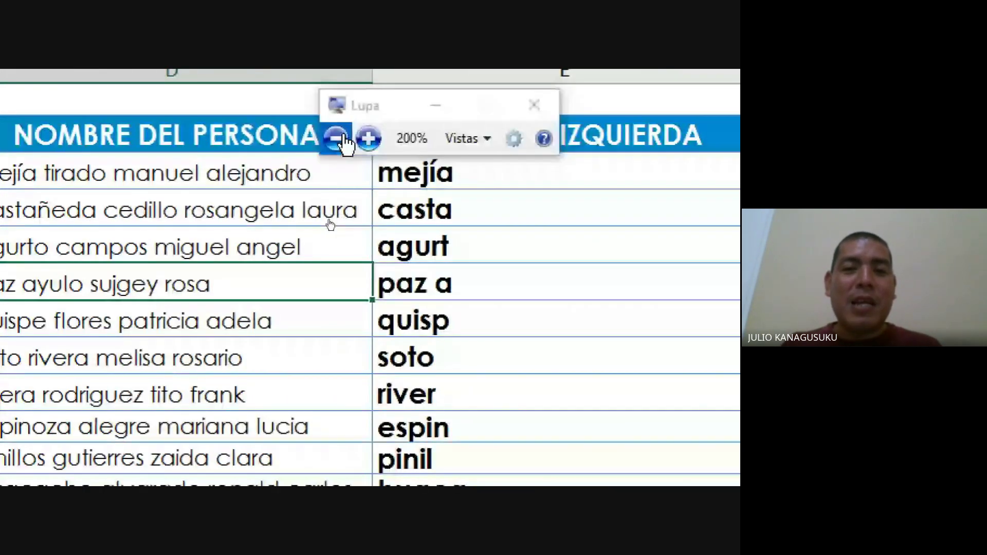
{"action": "left_click", "coordinate": [339, 137]}
{"action": "left_click_drag", "start_coordinate": [386, 238], "coordinate": [410, 395]}
{"action": "key", "text": "Delete"}
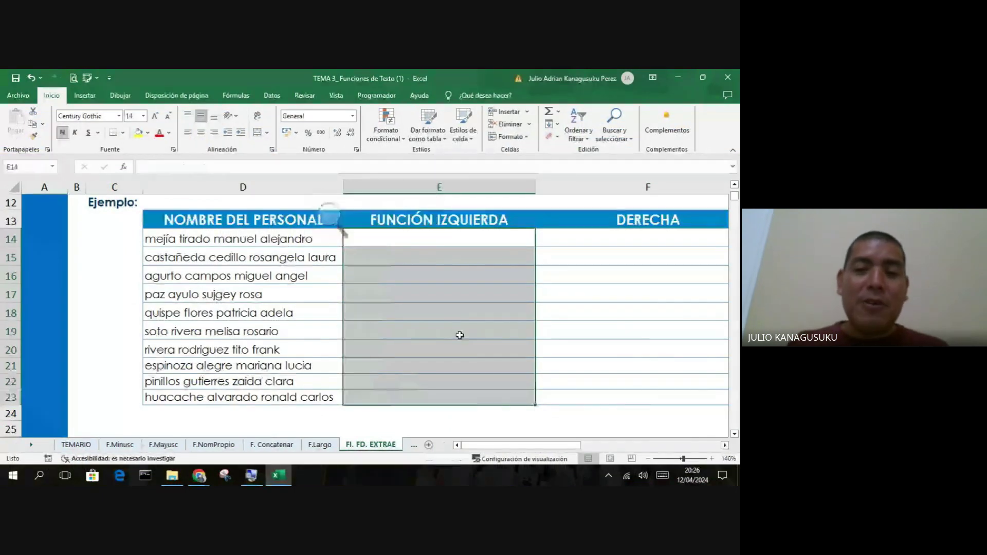
Enter header E1 in I13 and fill it across to E2 and E3.
{"action": "key", "text": "Right"}
{"action": "key", "text": "Right"}
{"action": "key", "text": "Right"}
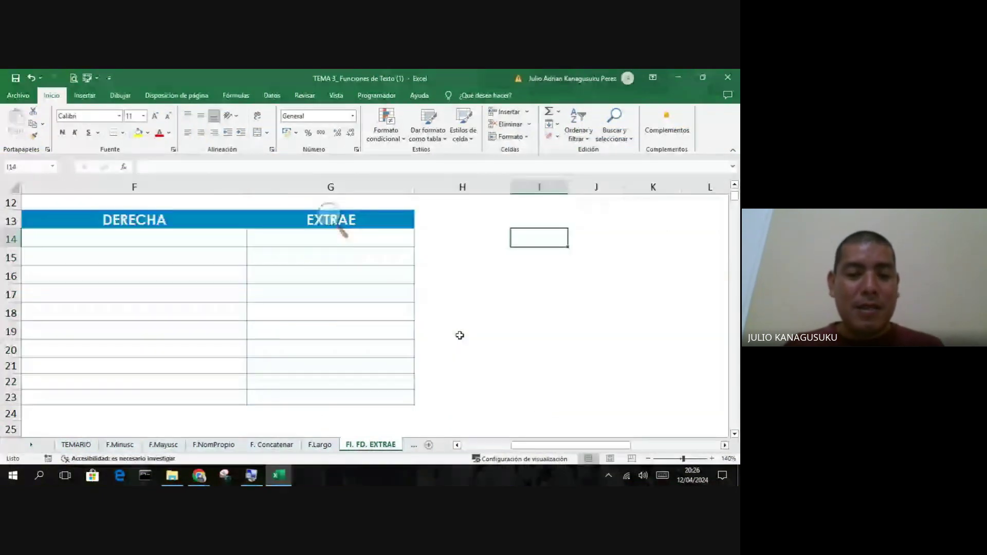
{"action": "key", "text": "Up"}
{"action": "type", "text": "E1"}
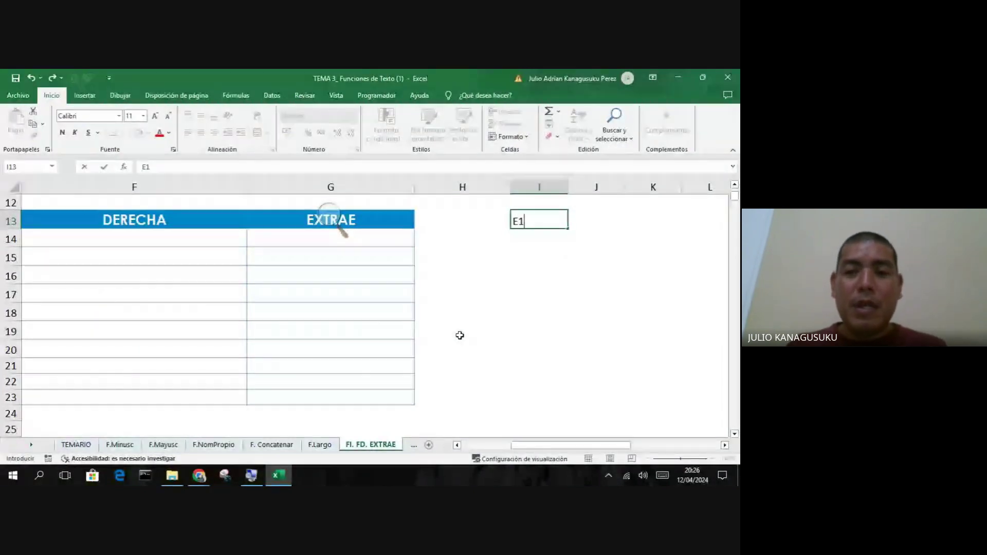
{"action": "key", "text": "ctrl+Return"}
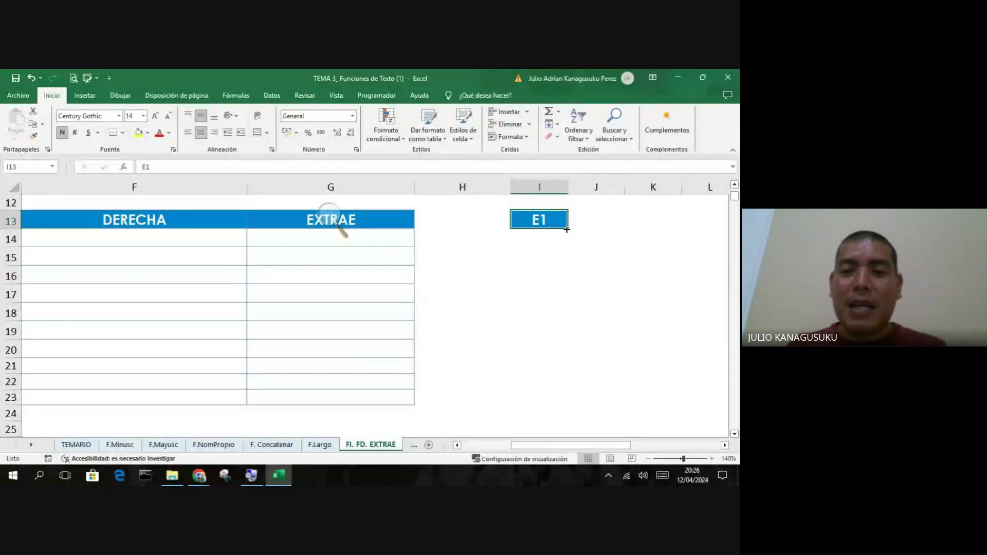
{"action": "left_click_drag", "start_coordinate": [566, 229], "coordinate": [673, 230]}
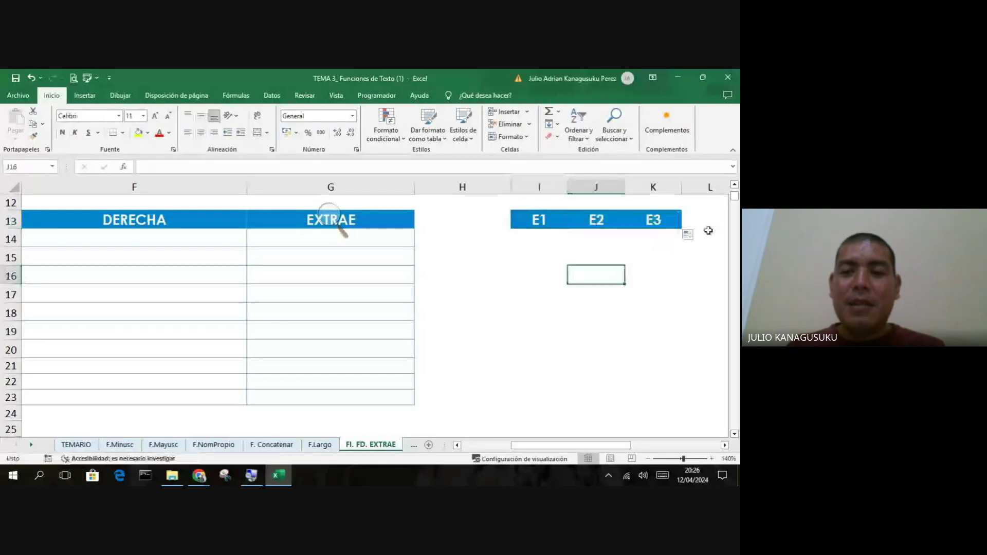
Add the LARGO header in L13 and select the block beneath the helper headers.
{"action": "left_click", "coordinate": [725, 445]}
{"action": "left_click", "coordinate": [503, 218]}
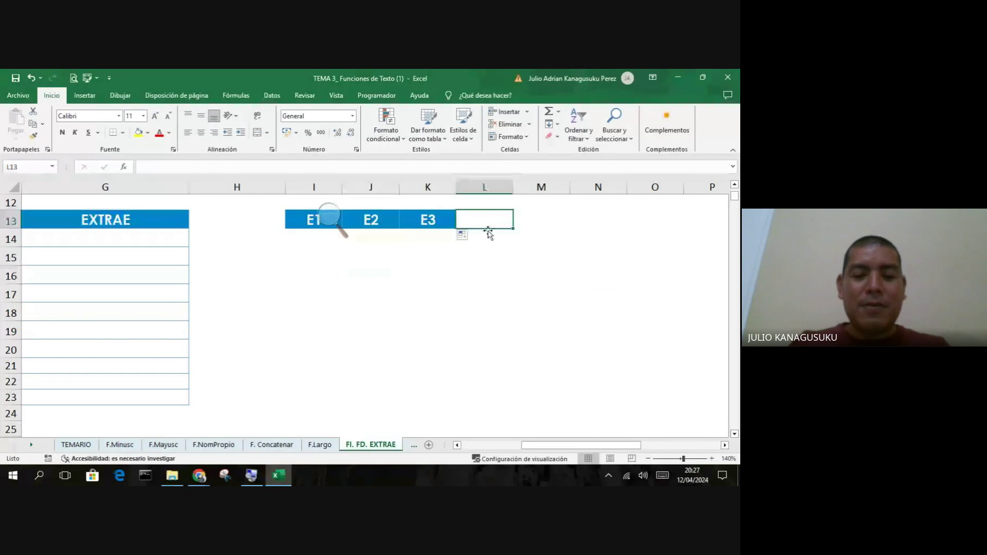
{"action": "type", "text": "LARGO"}
{"action": "key", "text": "Return"}
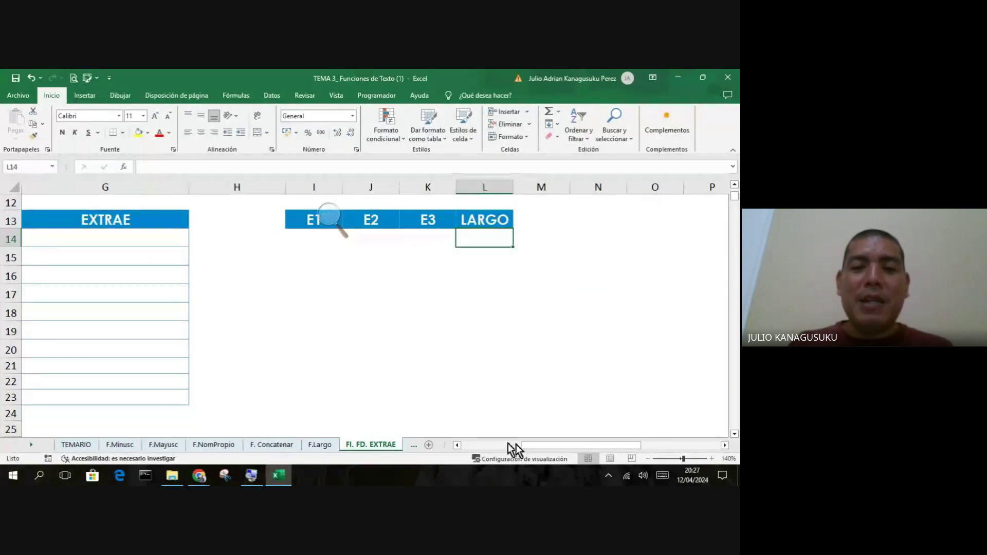
{"action": "left_click_drag", "start_coordinate": [532, 445], "coordinate": [529, 451]}
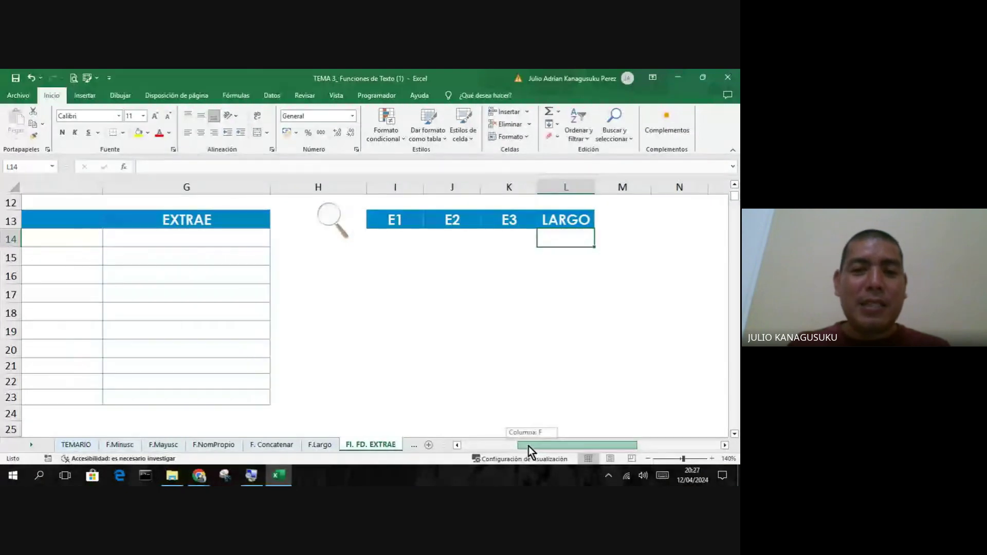
{"action": "left_click_drag", "start_coordinate": [530, 451], "coordinate": [519, 450]}
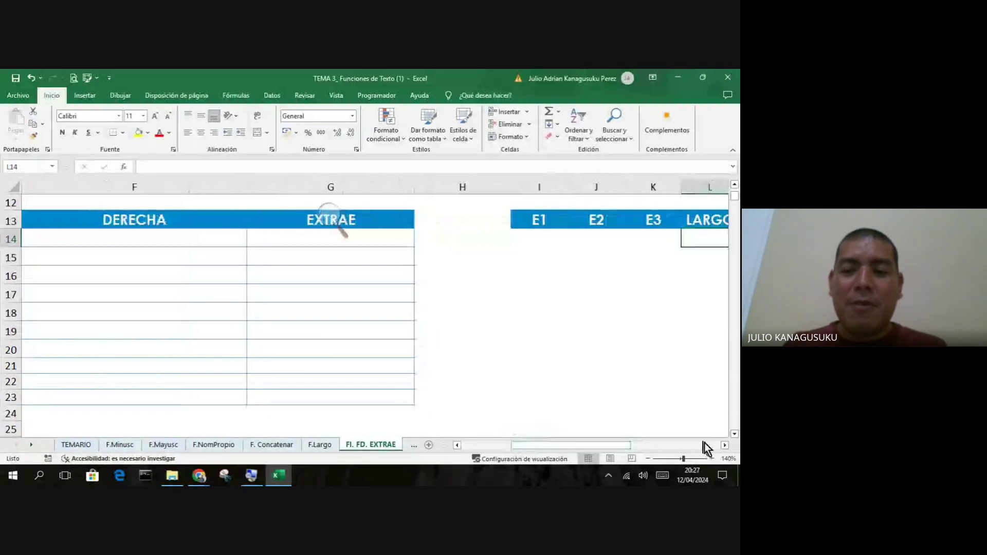
{"action": "left_click", "coordinate": [724, 445]}
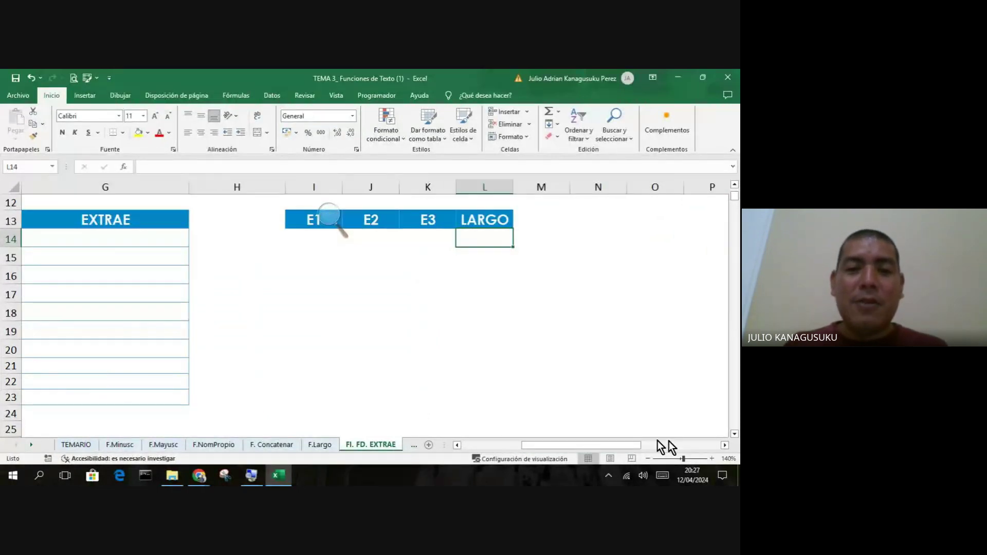
{"action": "left_click_drag", "start_coordinate": [311, 236], "coordinate": [491, 391]}
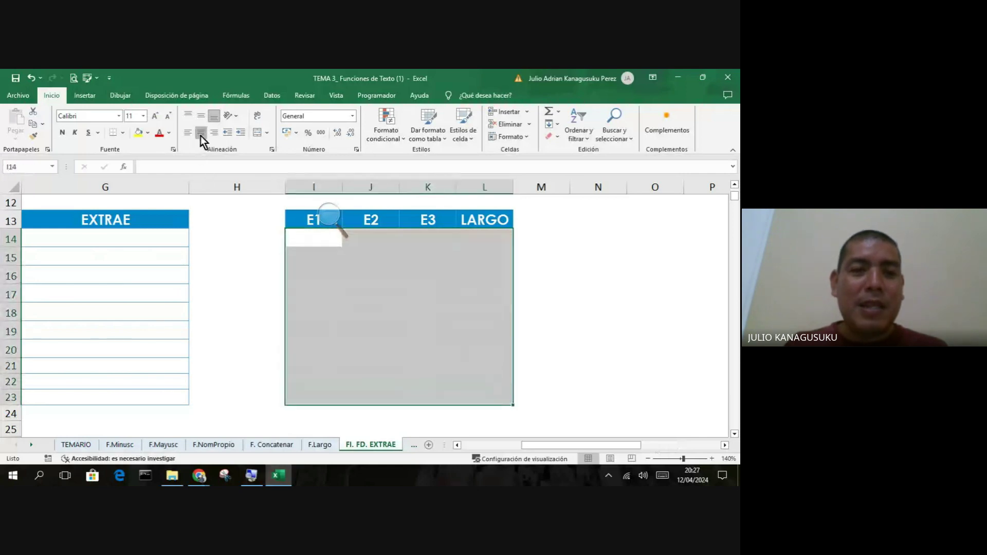
Set the selected helper block I14:L23 to font size 14.
{"action": "left_click", "coordinate": [143, 117]}
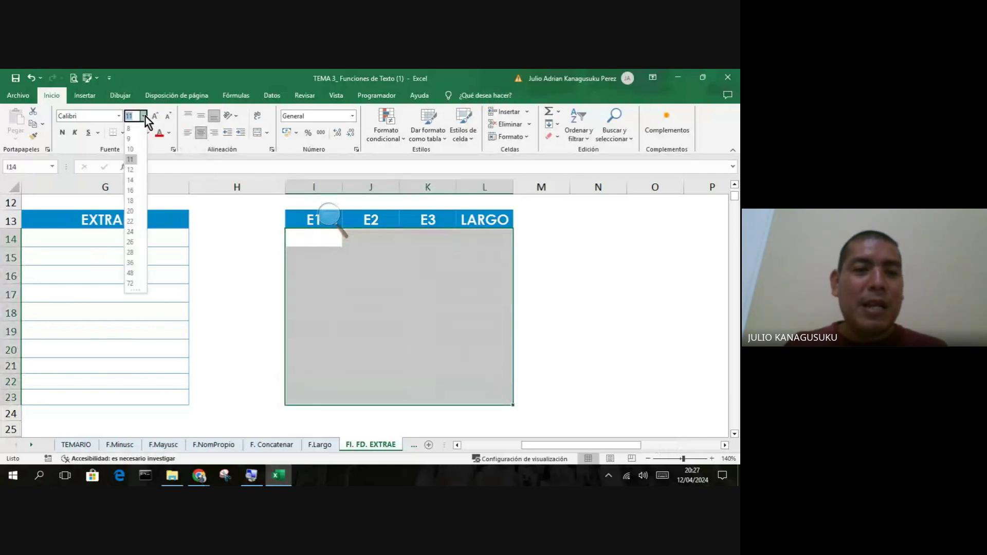
{"action": "left_click", "coordinate": [130, 180]}
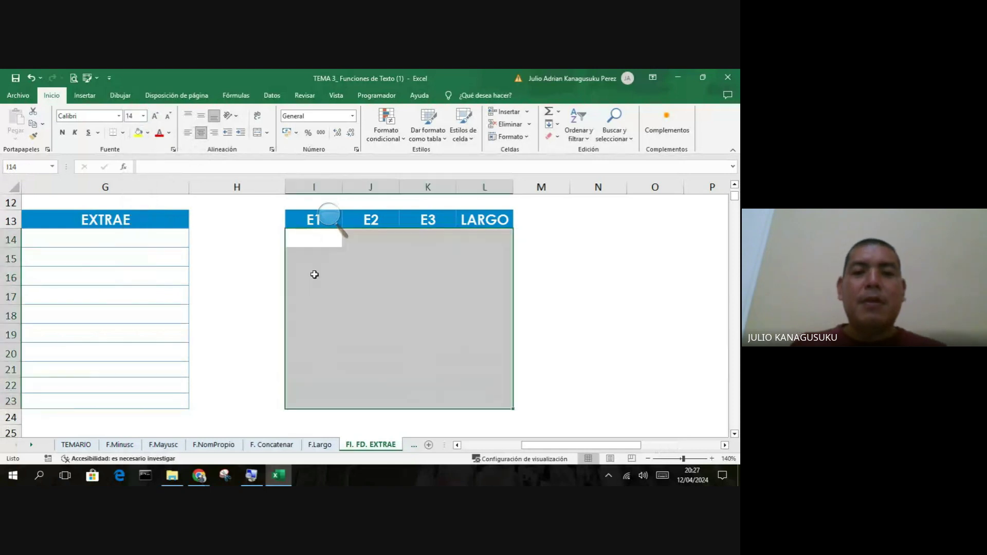
{"action": "left_click", "coordinate": [314, 274]}
{"action": "left_click", "coordinate": [329, 215]}
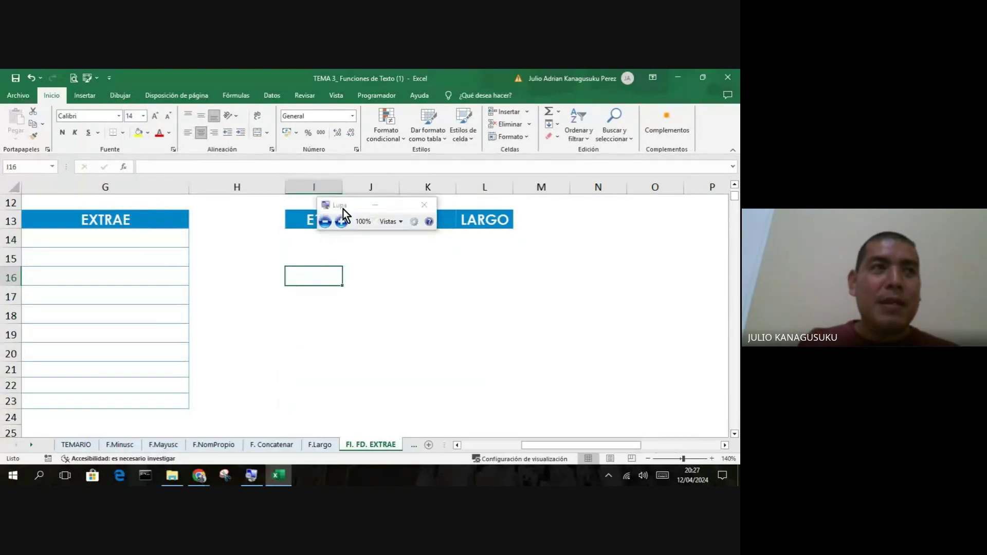
{"action": "left_click_drag", "start_coordinate": [345, 210], "coordinate": [396, 134]}
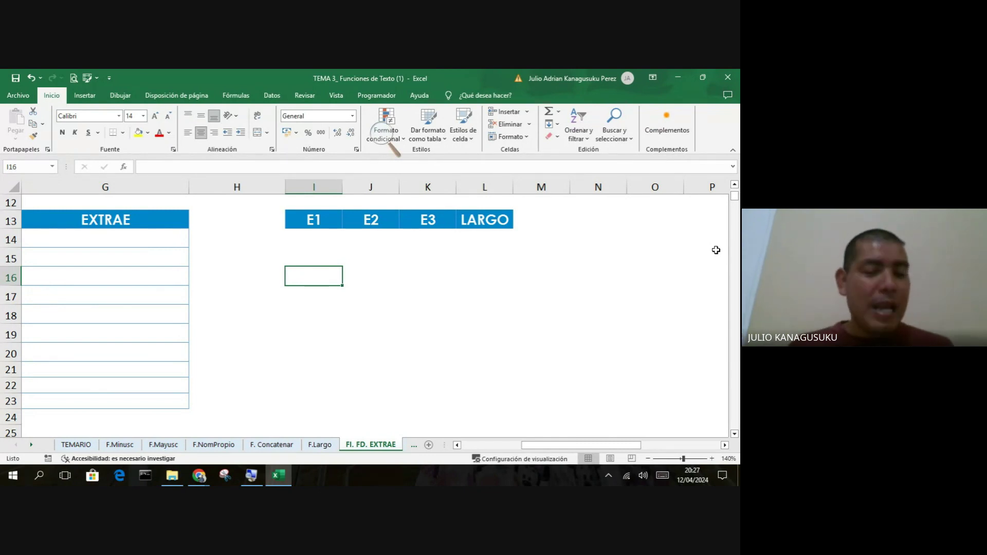
Move the active cell back to I14 under the E1 header.
{"action": "key", "text": "Up"}
{"action": "key", "text": "Up"}
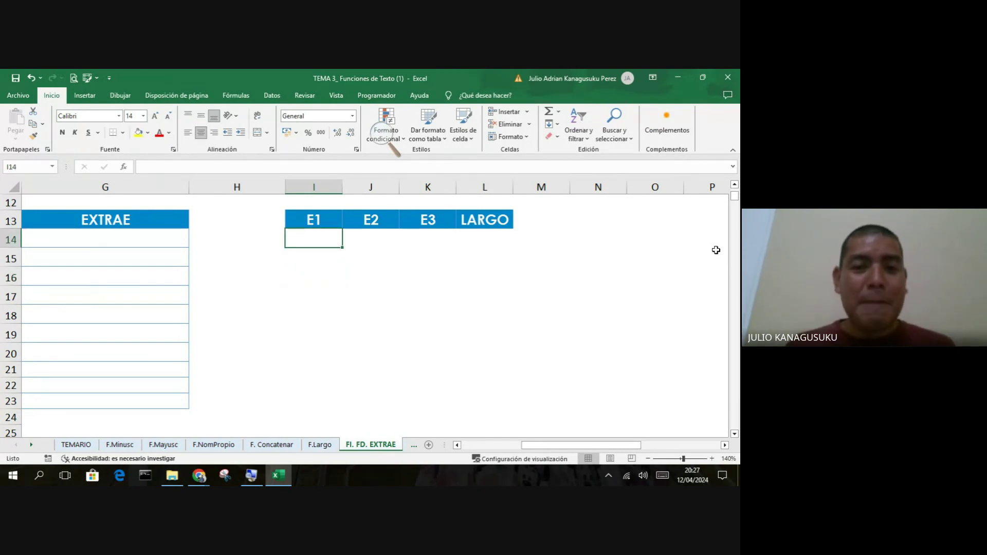
{"action": "key", "text": "Left"}
{"action": "key", "text": "Left"}
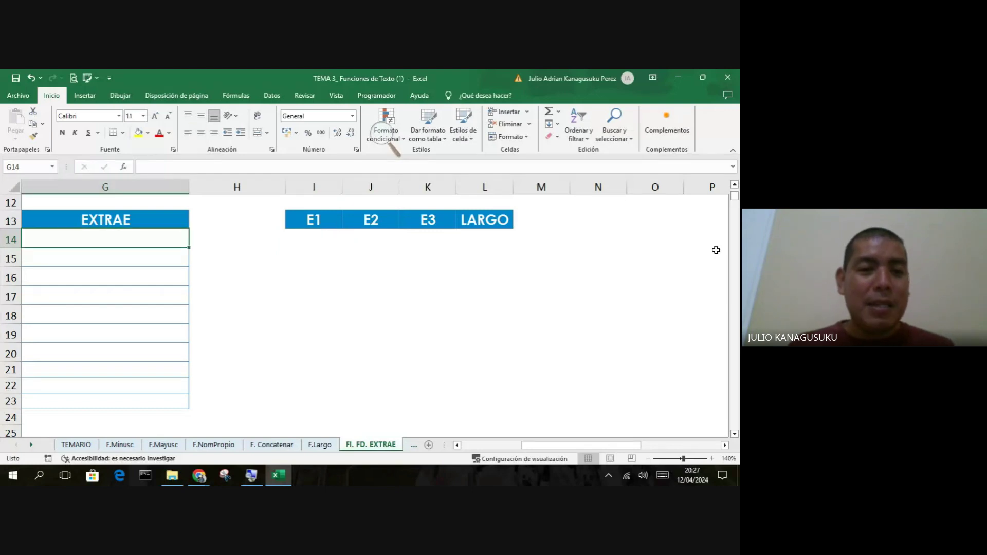
{"action": "key", "text": "Left"}
{"action": "key", "text": "Left"}
{"action": "key", "text": "Left"}
{"action": "key", "text": "Right"}
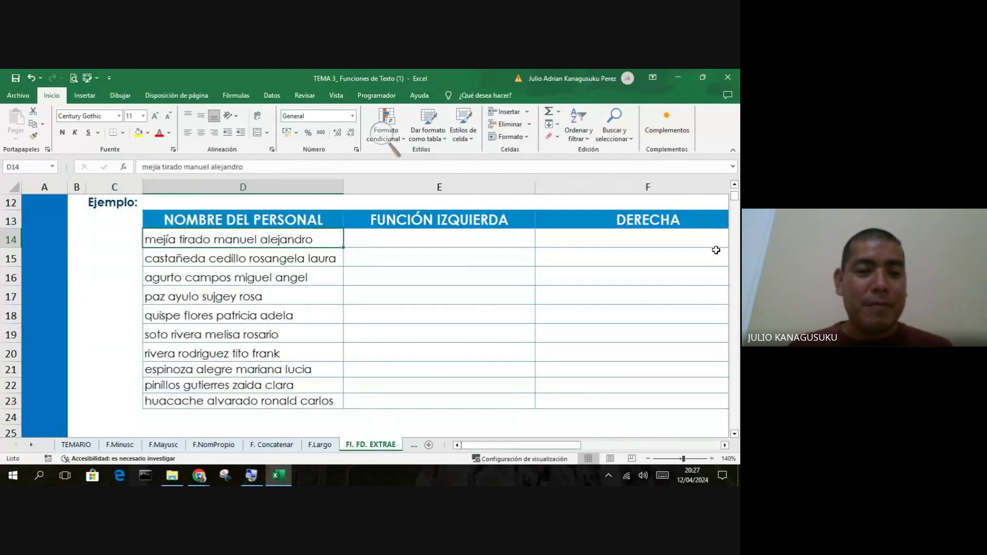
{"action": "key", "text": "Right"}
{"action": "key", "text": "Right"}
{"action": "key", "text": "Right"}
{"action": "key", "text": "Right"}
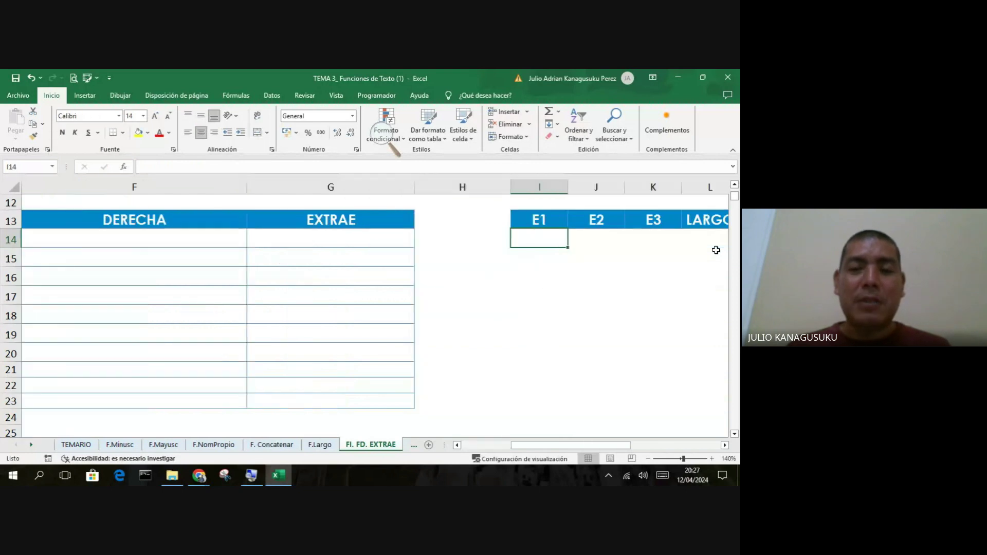
{"action": "key", "text": "Right"}
{"action": "key", "text": "Right"}
{"action": "key", "text": "Right"}
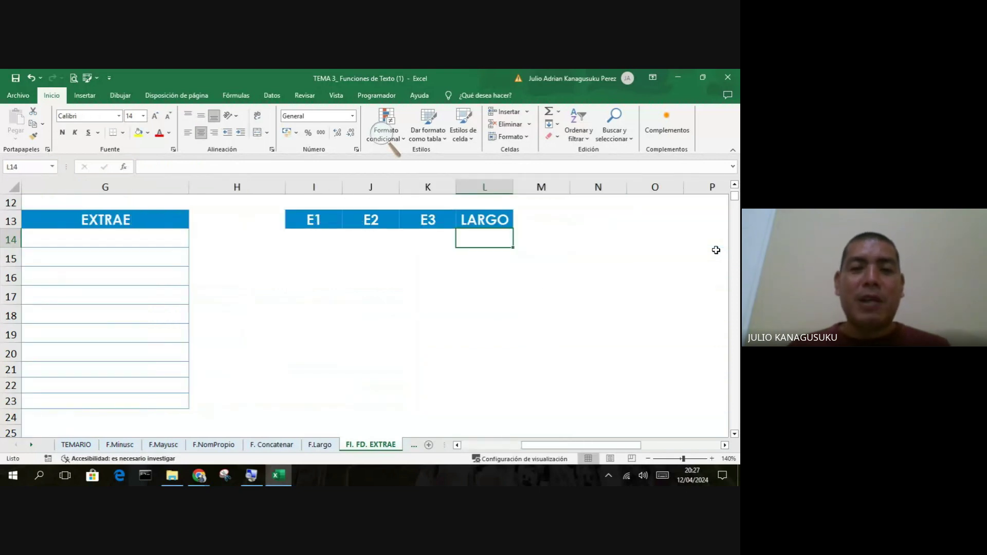
{"action": "key", "text": "Left"}
{"action": "key", "text": "Left"}
{"action": "key", "text": "Left"}
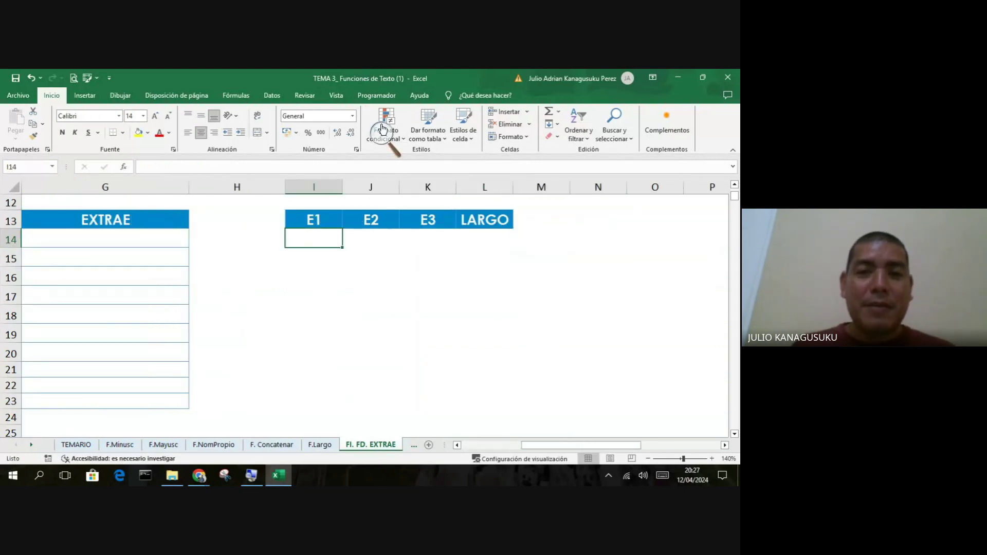
Begin the I14 formula =HALLAR(" "; to search for a space.
{"action": "left_click", "coordinate": [394, 140]}
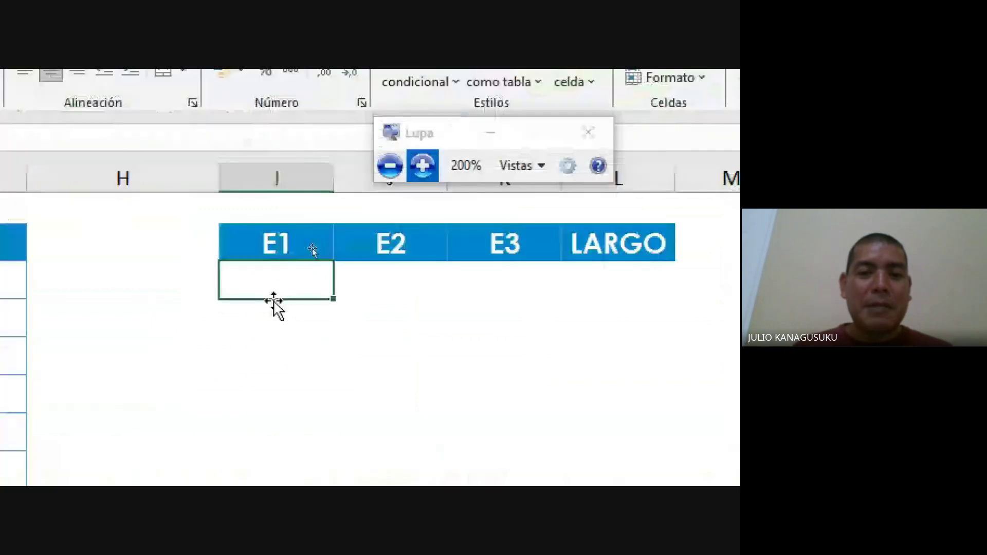
{"action": "type", "text": "="}
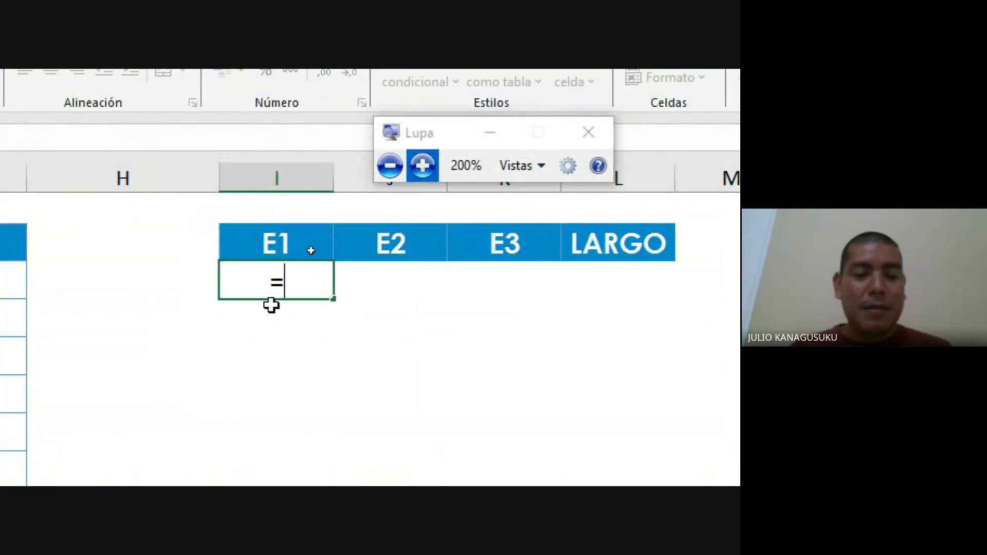
{"action": "type", "text": "H"}
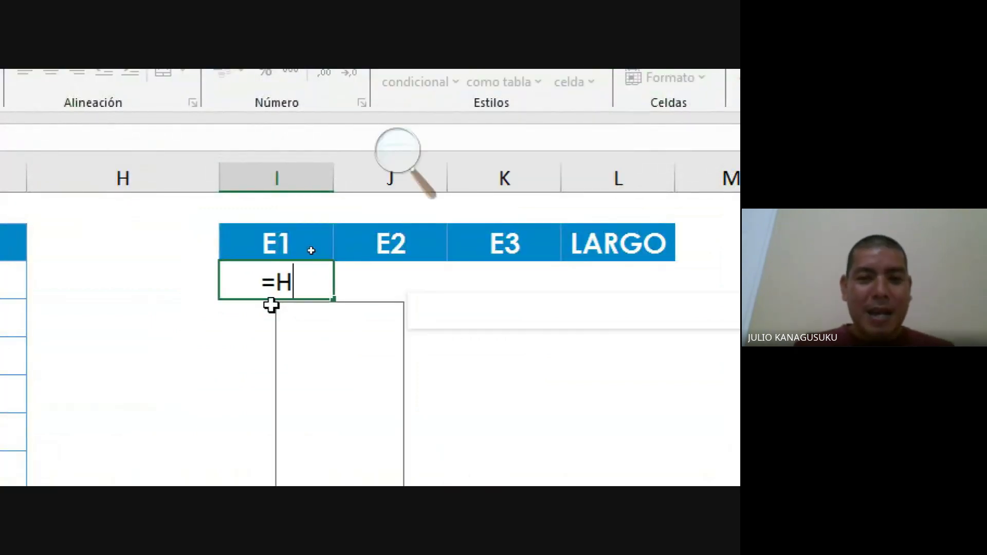
{"action": "type", "text": "ALLA"}
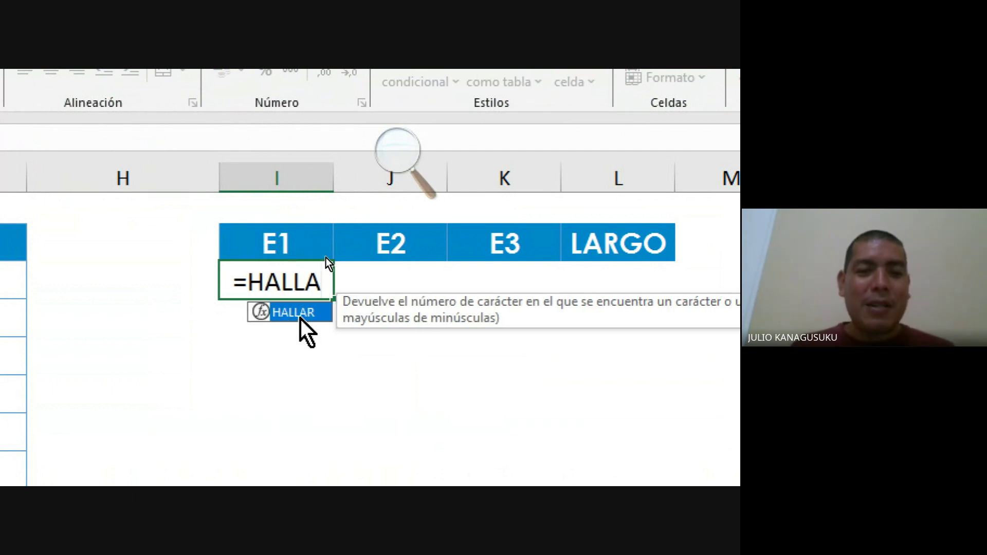
{"action": "double_click", "coordinate": [301, 313]}
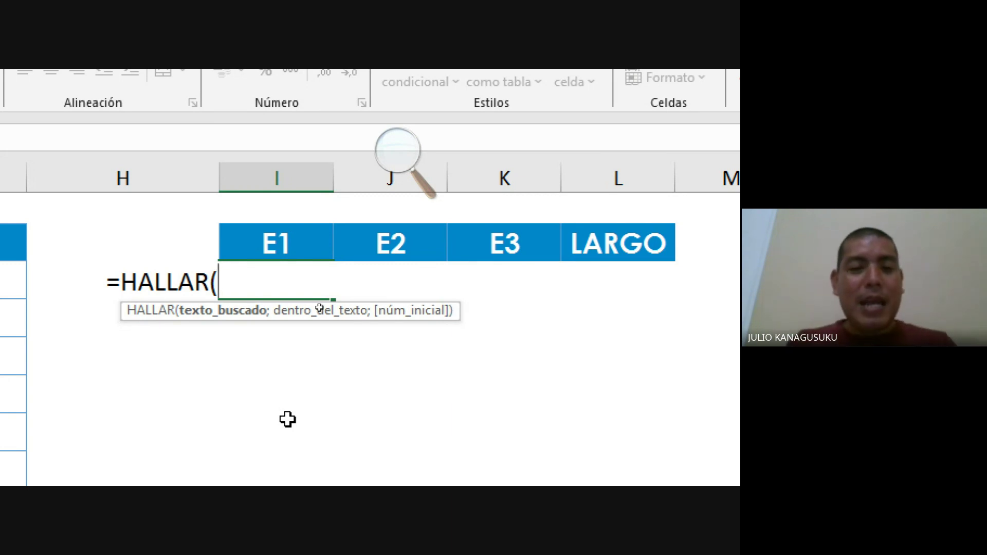
{"action": "type", "text": "\" \""}
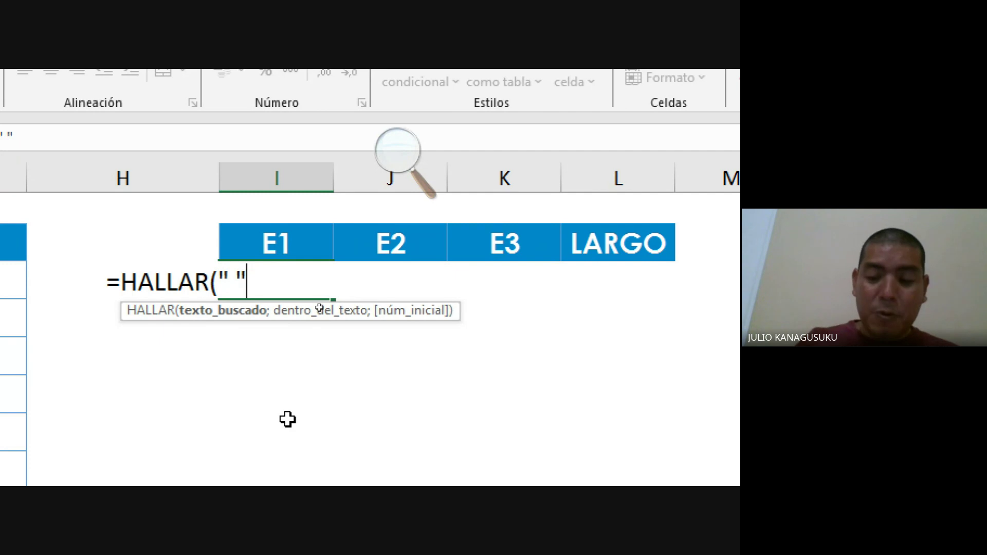
{"action": "type", "text": ";"}
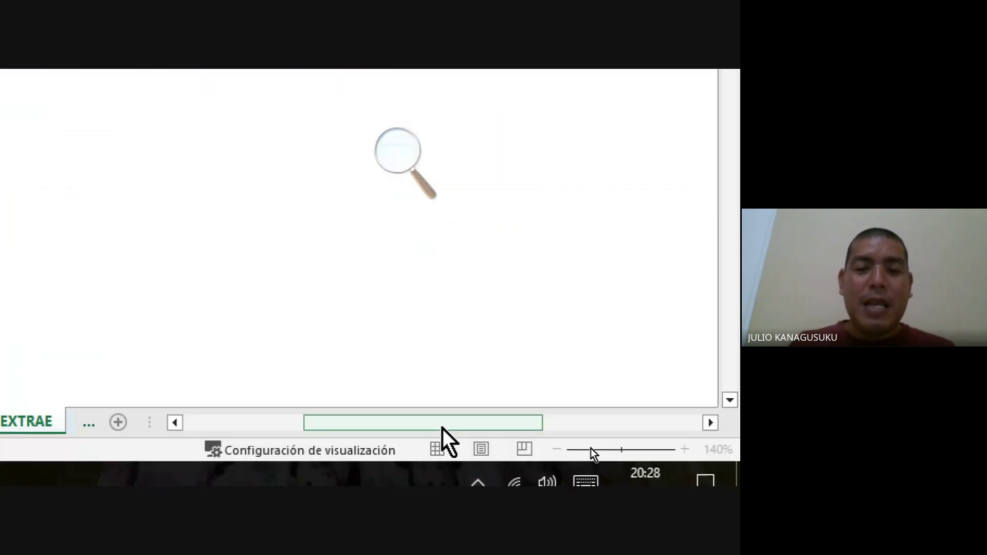
Complete it as =HALLAR(" ";D14) and confirm, returning 6.
{"action": "left_click_drag", "start_coordinate": [442, 427], "coordinate": [442, 427]}
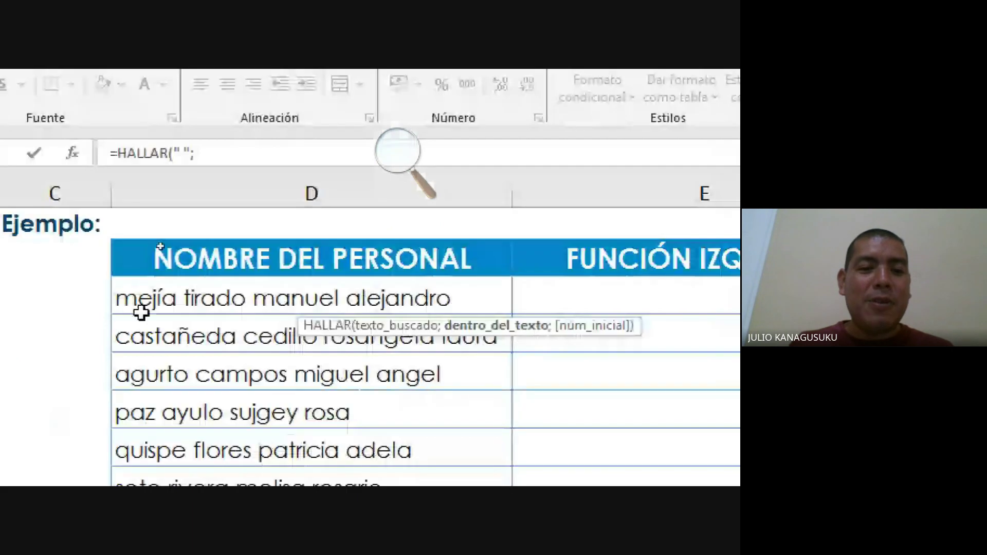
{"action": "left_click", "coordinate": [223, 303]}
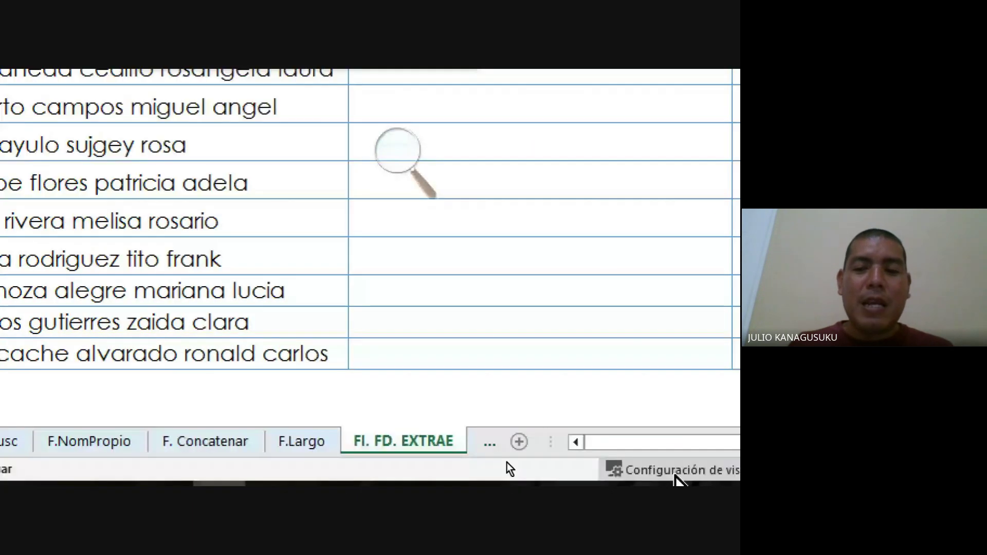
{"action": "left_click_drag", "start_coordinate": [680, 443], "coordinate": [679, 437]}
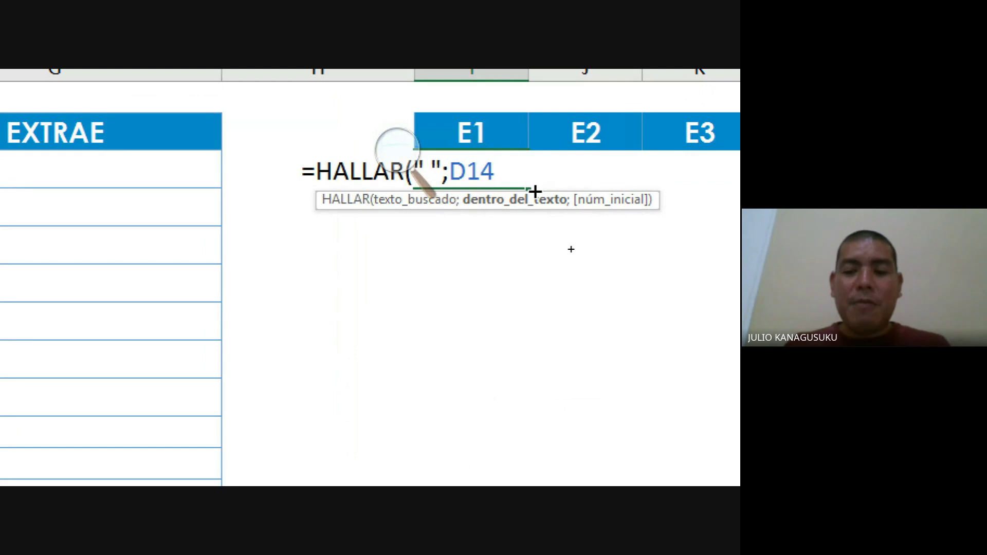
{"action": "type", "text": ")"}
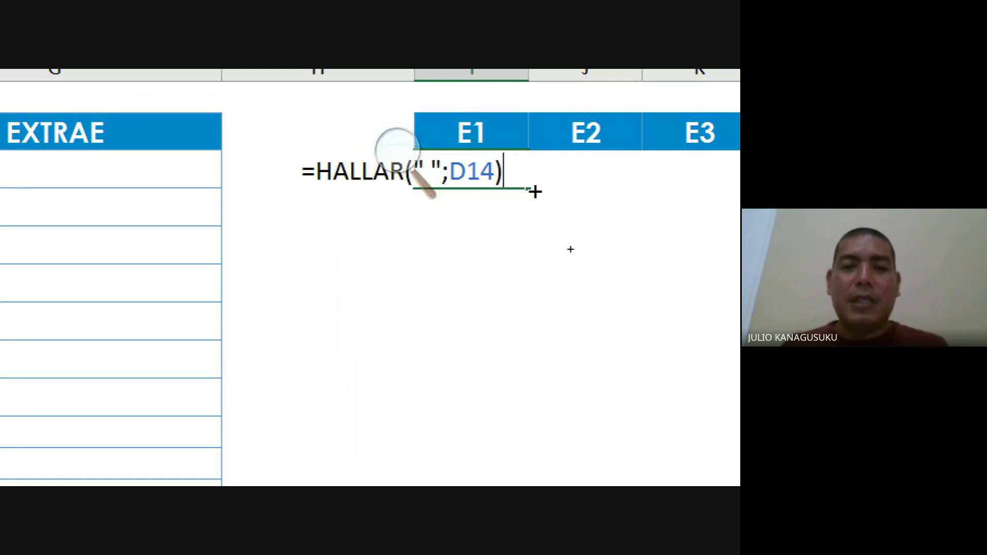
{"action": "left_click", "coordinate": [397, 150]}
{"action": "left_click_drag", "start_coordinate": [424, 133], "coordinate": [550, 391]}
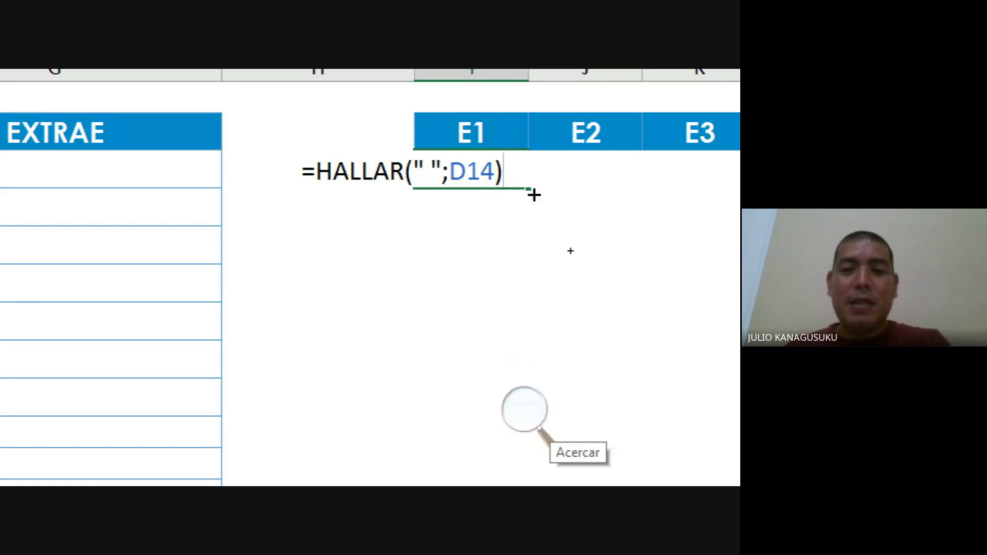
{"action": "key", "text": "Return"}
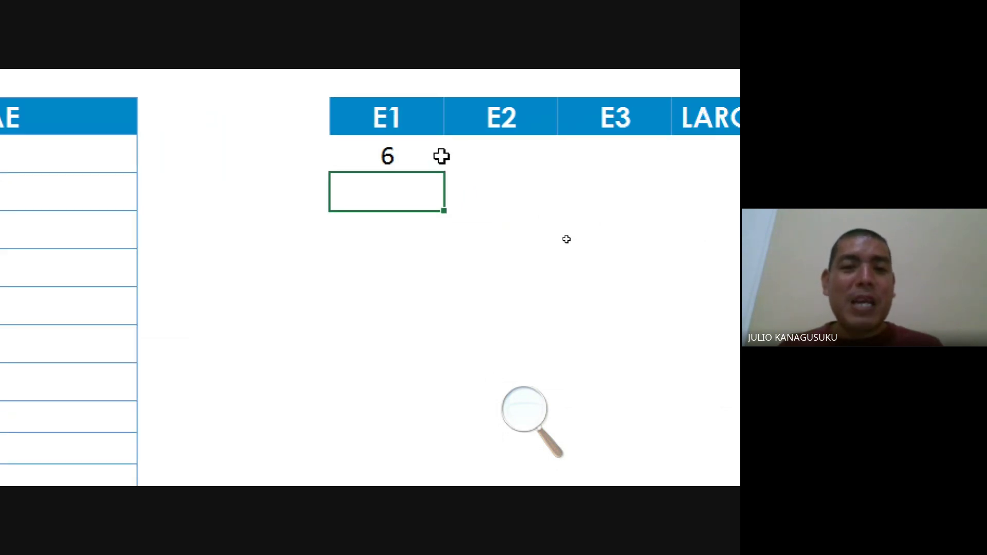
{"action": "key", "text": "Up"}
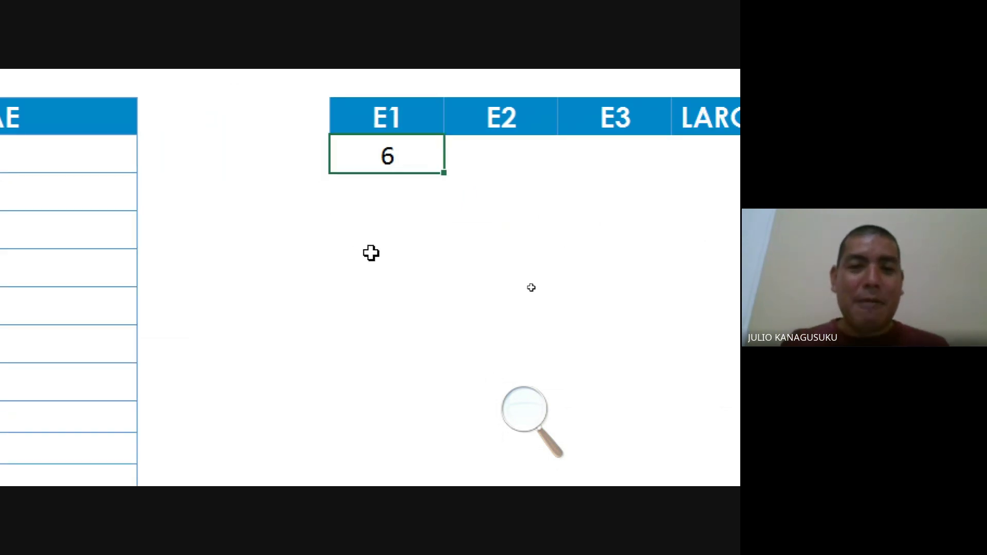
{"action": "key", "text": "Left"}
{"action": "key", "text": "Left"}
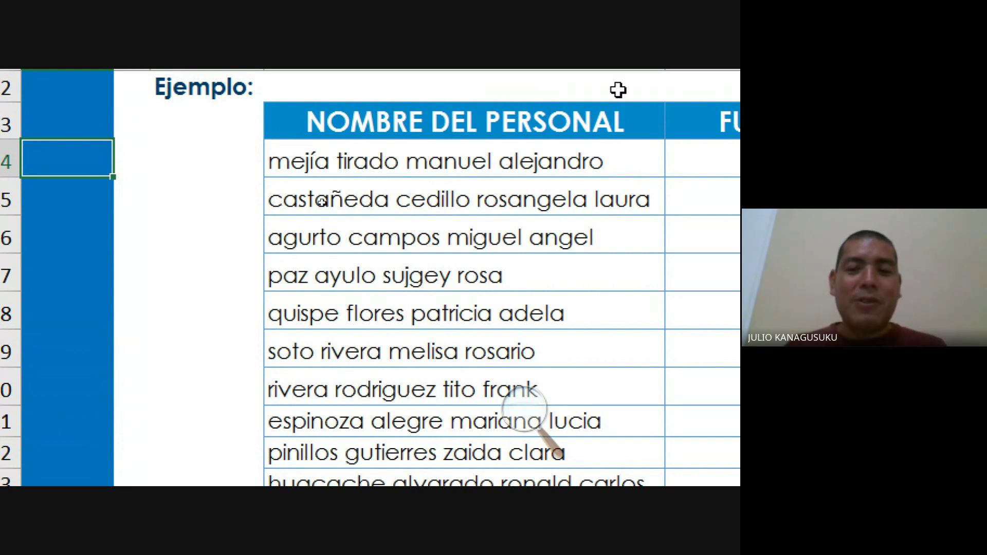
Fill I14's HALLAR formula down to I23, giving 6, 10, 7, 4, 7, 5, 7, 9, 9, 9.
{"action": "key", "text": "super+minus"}
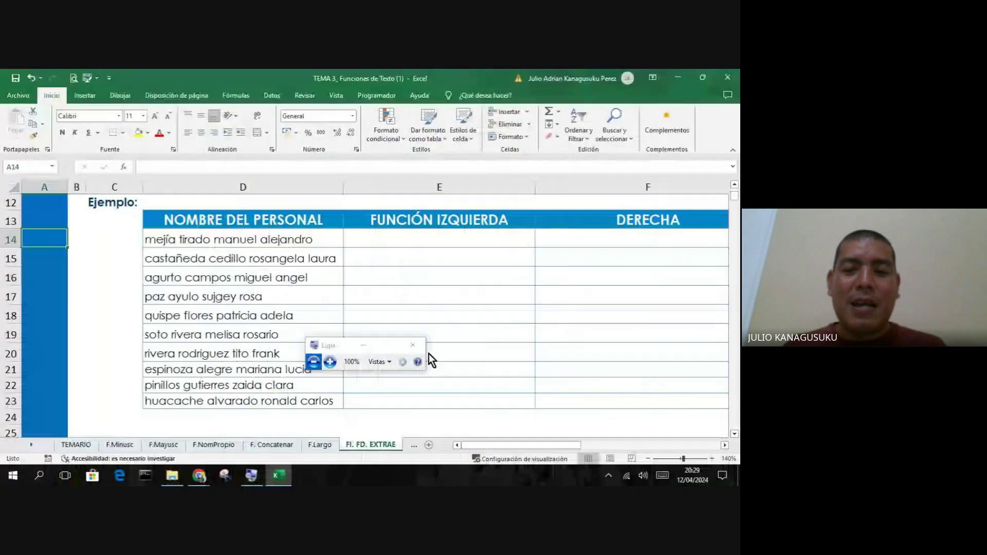
{"action": "left_click_drag", "start_coordinate": [555, 446], "coordinate": [615, 452]}
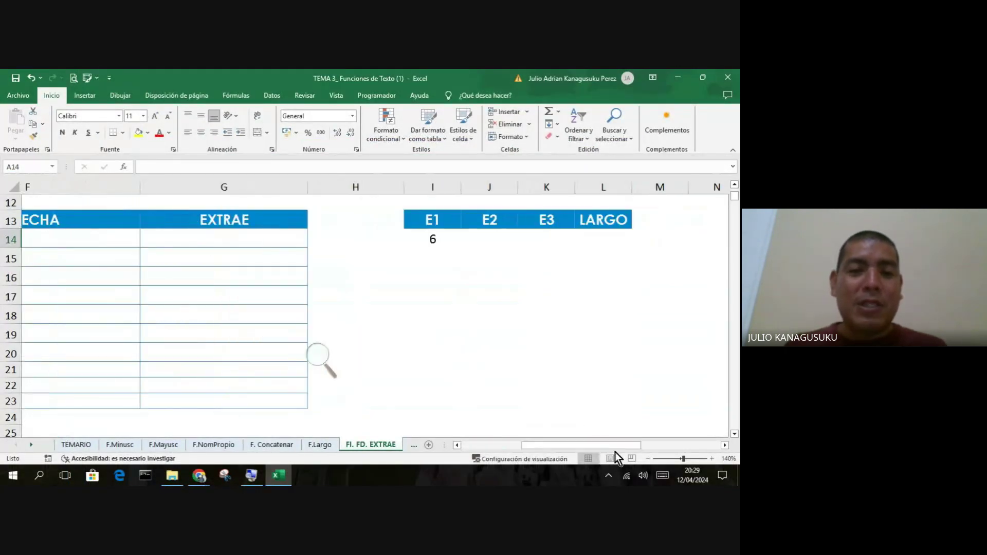
{"action": "left_click", "coordinate": [317, 239]}
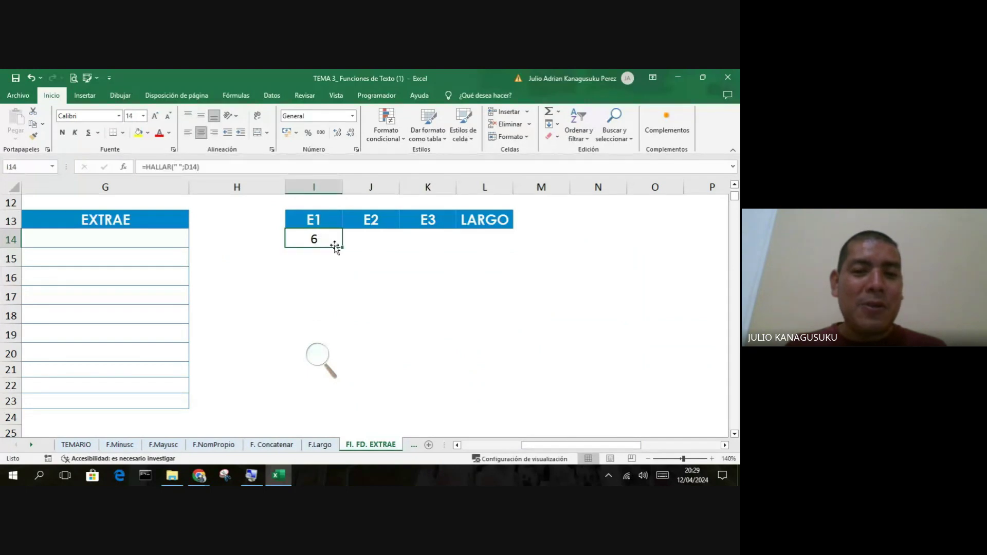
{"action": "left_click_drag", "start_coordinate": [342, 247], "coordinate": [337, 407]}
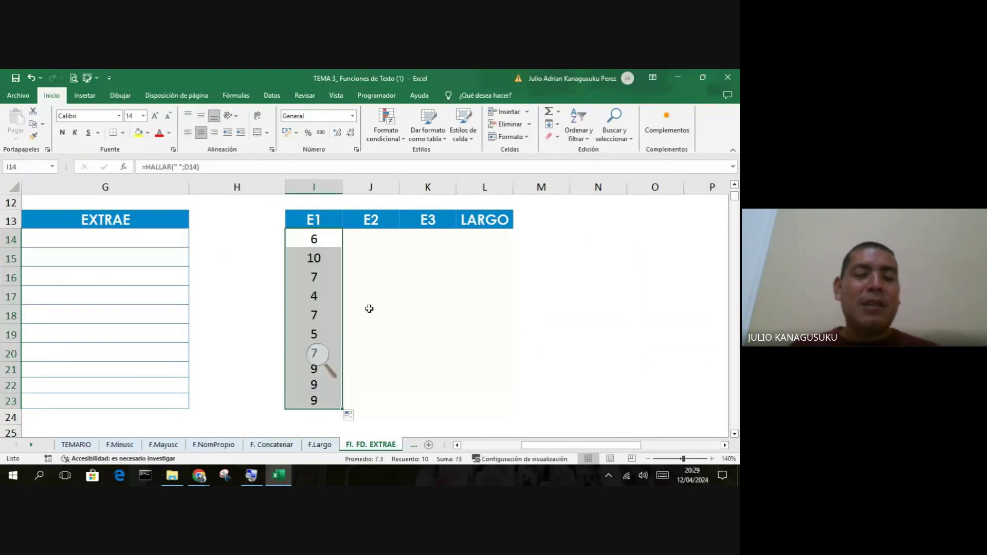
{"action": "left_click", "coordinate": [367, 308]}
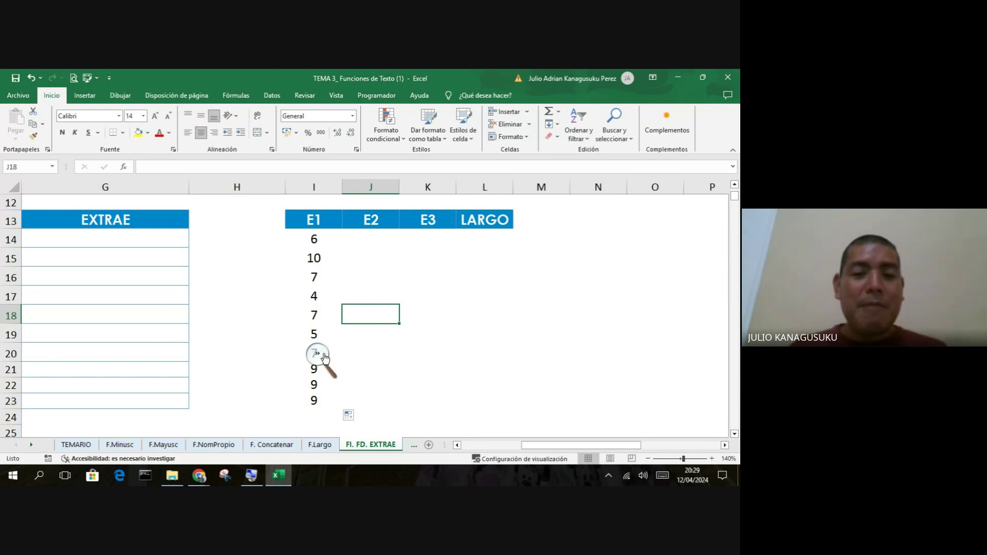
In J14 enter =HALLAR(" ";D14; leaving the start position still to add.
{"action": "left_click", "coordinate": [368, 247]}
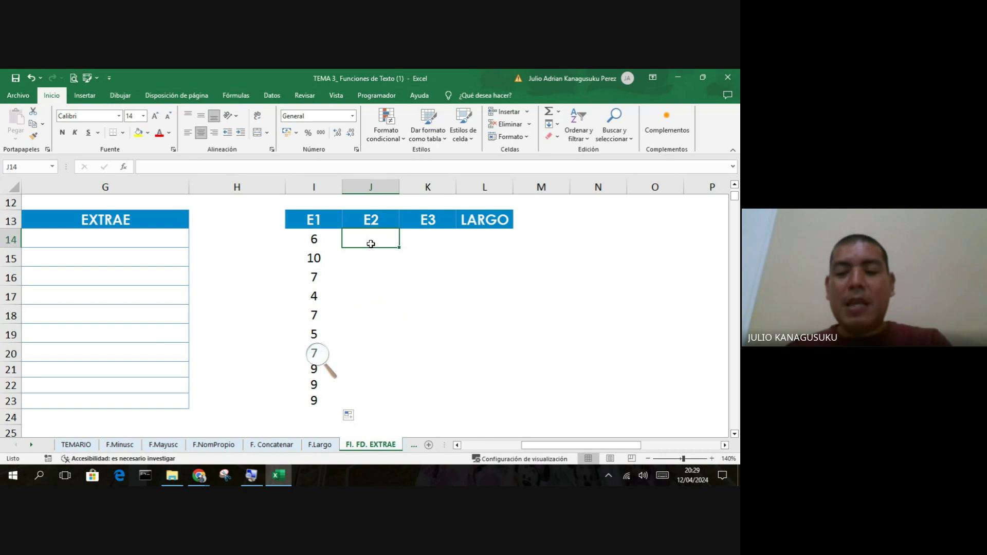
{"action": "type", "text": "="}
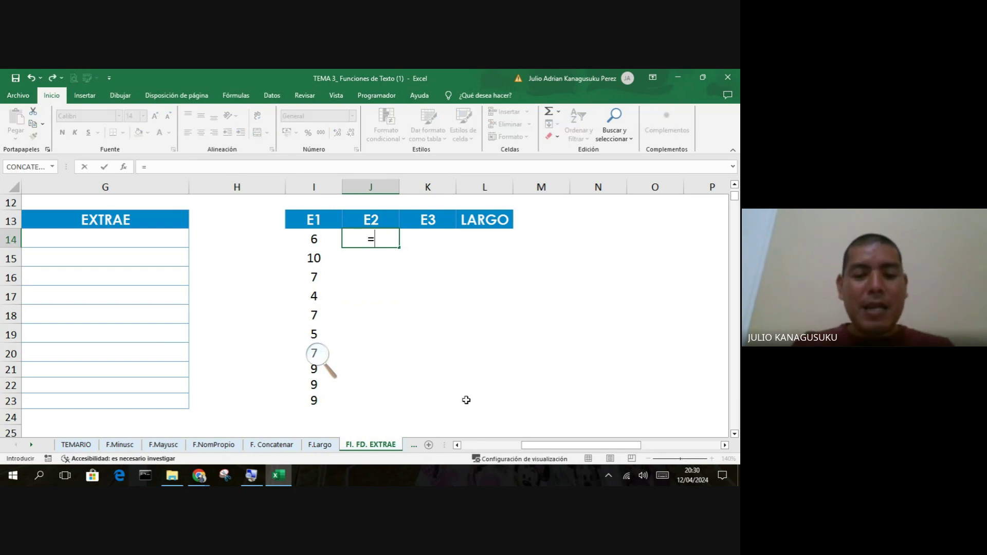
{"action": "type", "text": "HALLAR"}
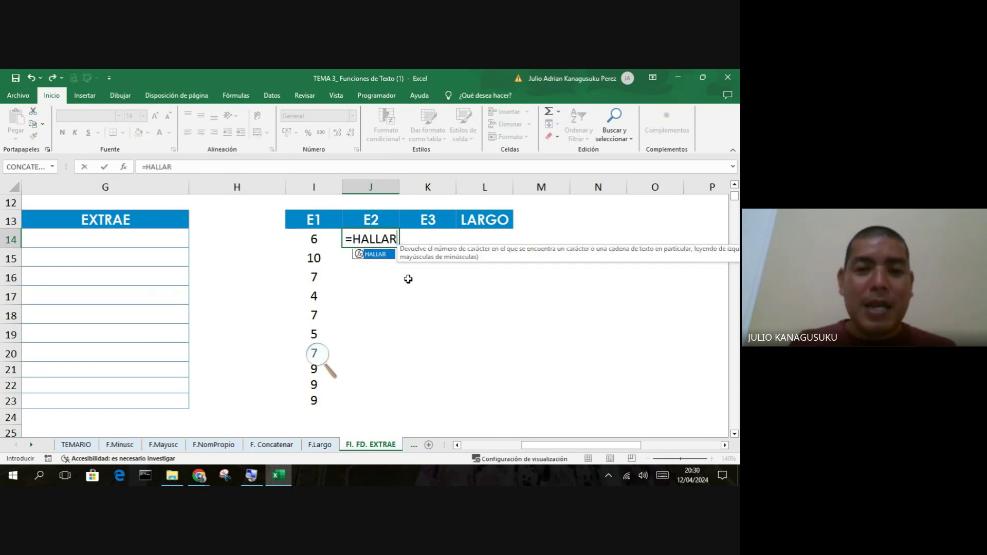
{"action": "double_click", "coordinate": [388, 255]}
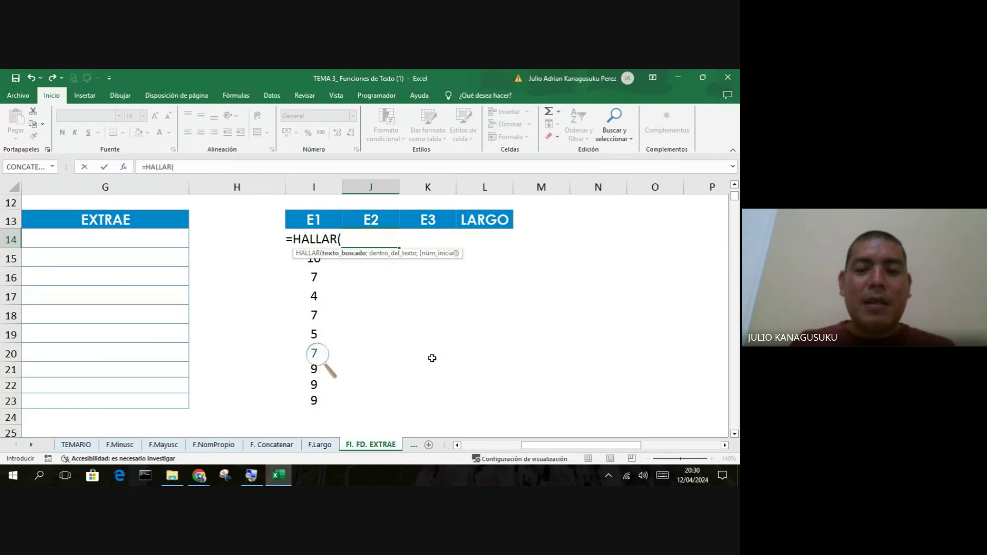
{"action": "left_click_drag", "start_coordinate": [532, 444], "coordinate": [530, 442]}
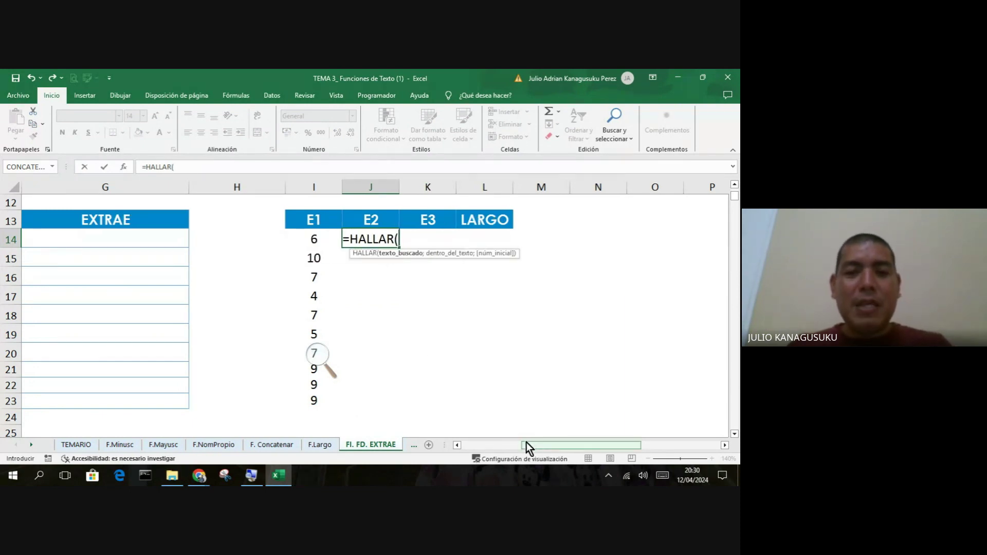
{"action": "type", "text": "\""}
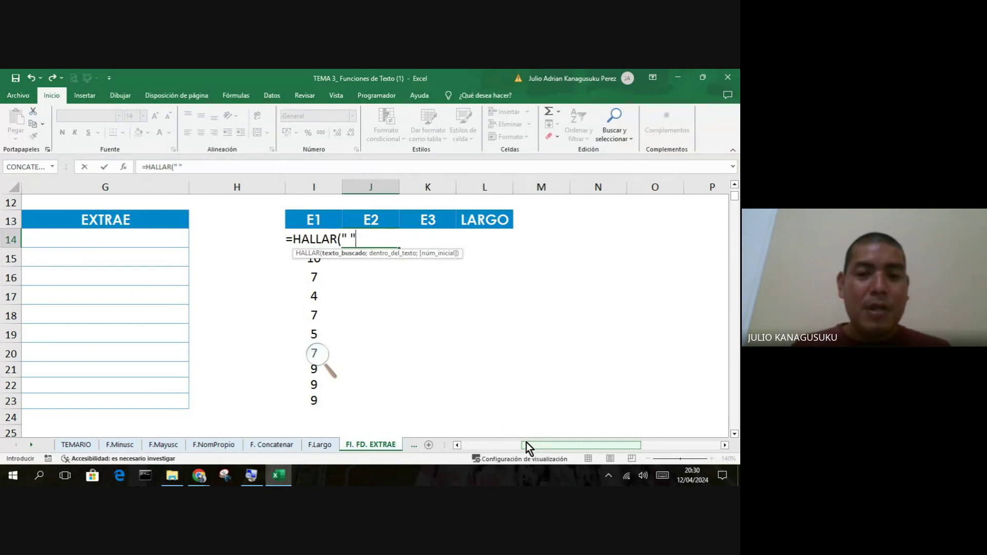
{"action": "type", "text": ";"}
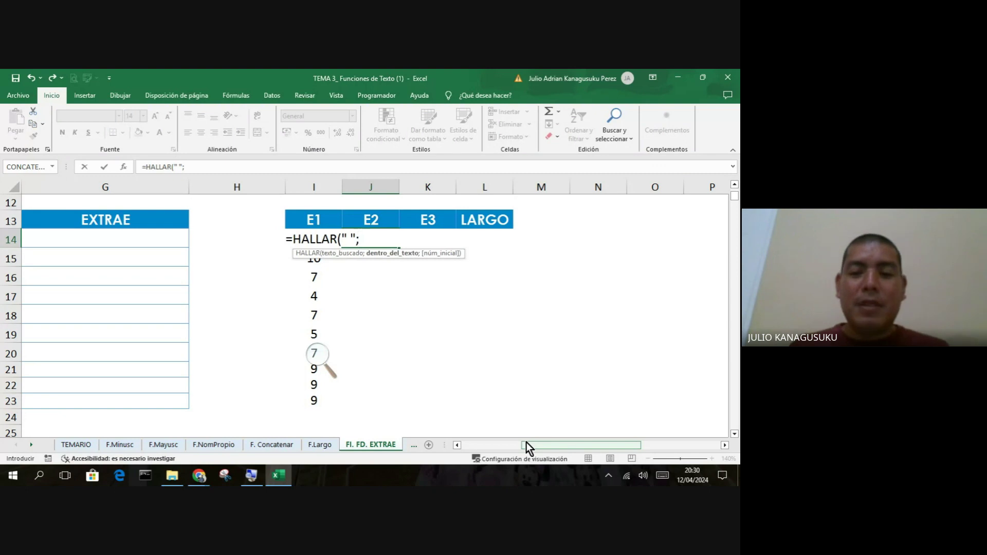
{"action": "mouse_move", "coordinate": [526, 443]}
{"action": "left_mouse_down"}
{"action": "mouse_move", "coordinate": [532, 450]}
{"action": "mouse_move", "coordinate": [472, 447]}
{"action": "mouse_move", "coordinate": [583, 447]}
{"action": "left_mouse_up"}
{"action": "left_click", "coordinate": [291, 244]}
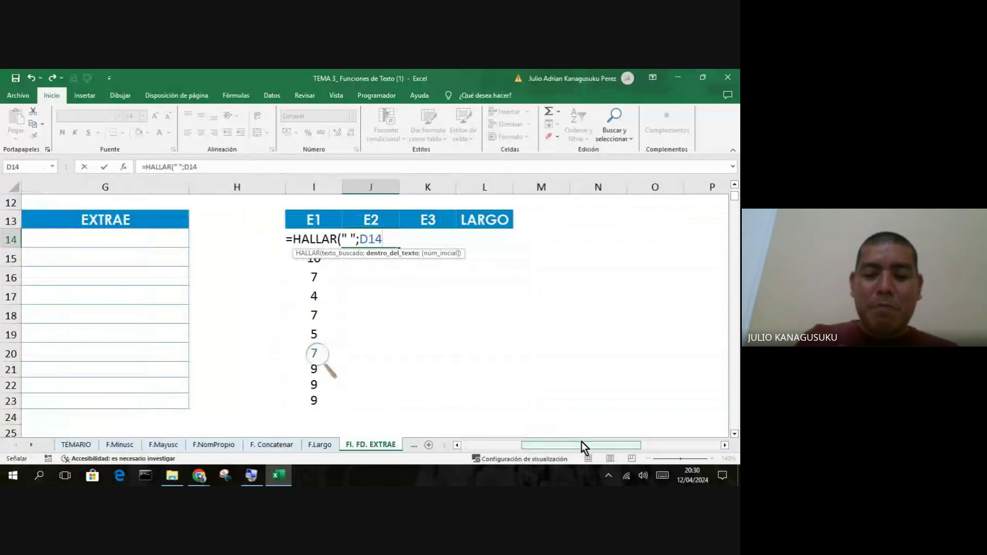
{"action": "type", "text": ";"}
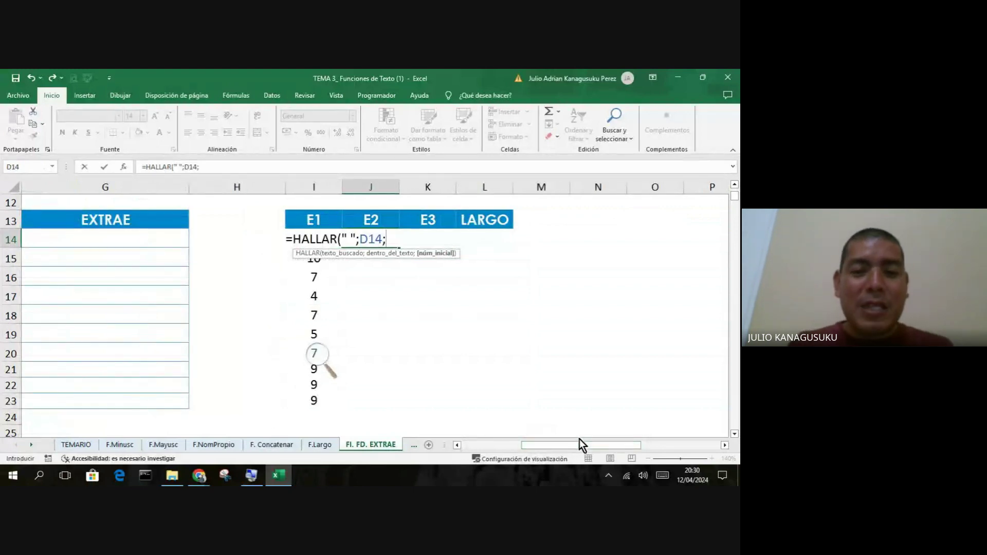
{"action": "left_click", "coordinate": [316, 355]}
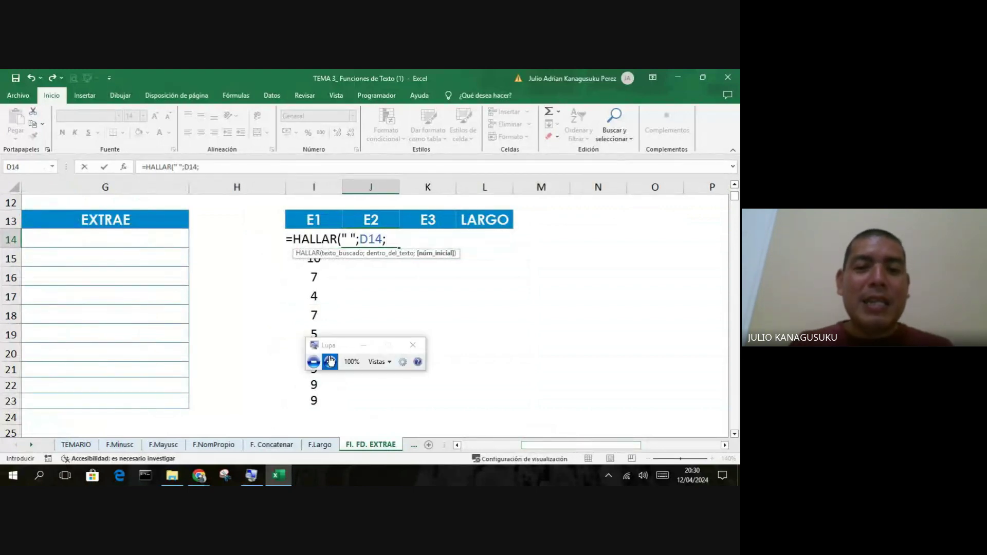
{"action": "left_click", "coordinate": [330, 363]}
Finish J14 as =HALLAR(" ";D14;I14+1), returning 13 for the second space.
{"action": "left_click", "coordinate": [397, 337]}
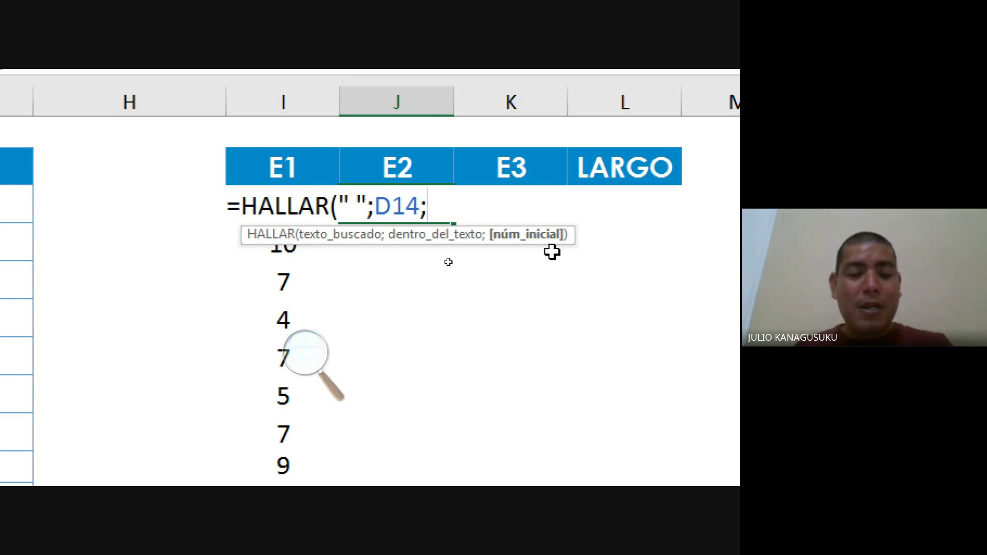
{"action": "type", "text": "E"}
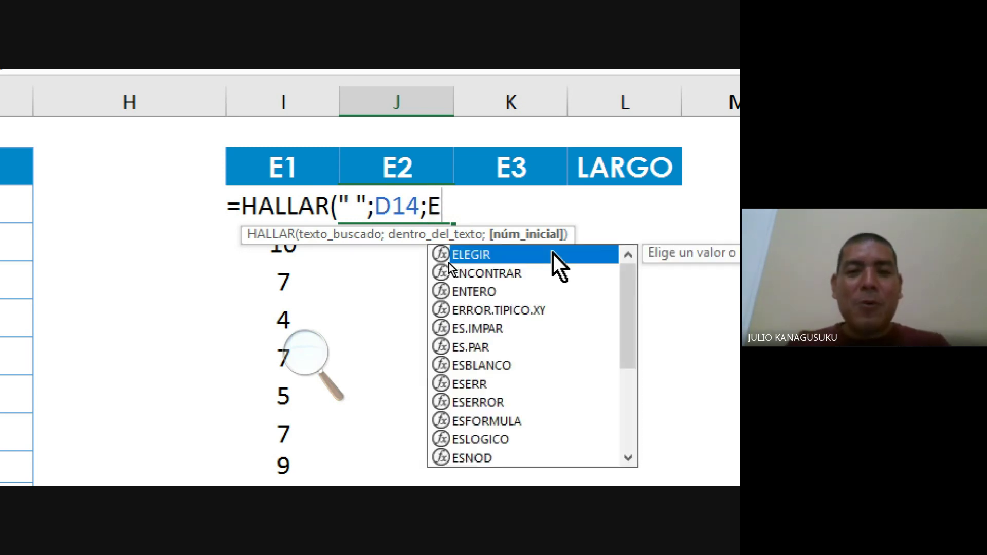
{"action": "key", "text": "BackSpace"}
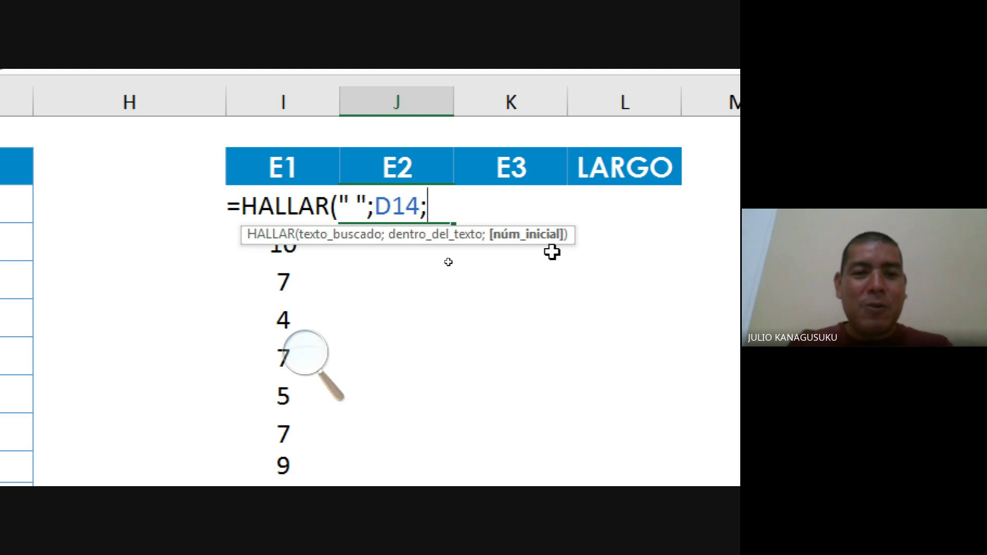
{"action": "type", "text": "I1"}
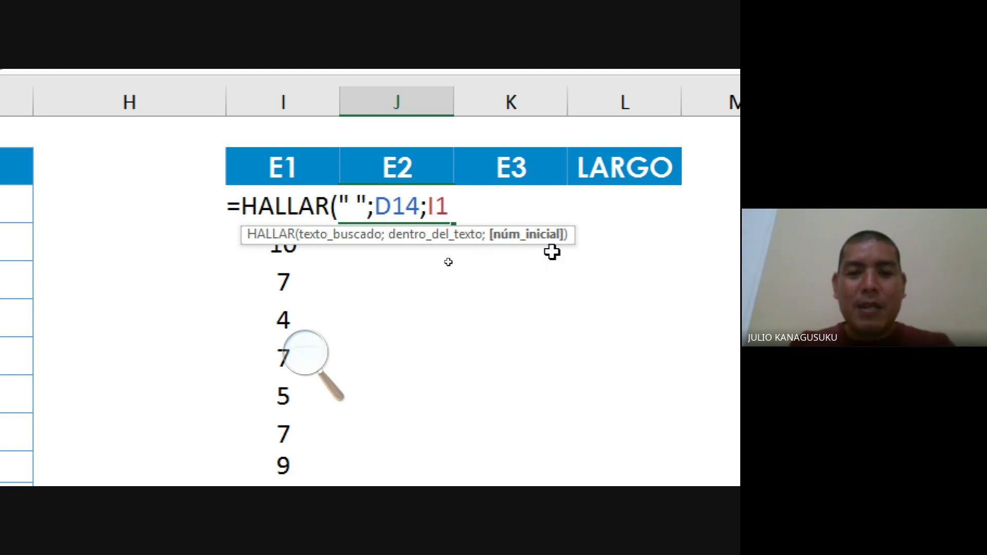
{"action": "type", "text": "4"}
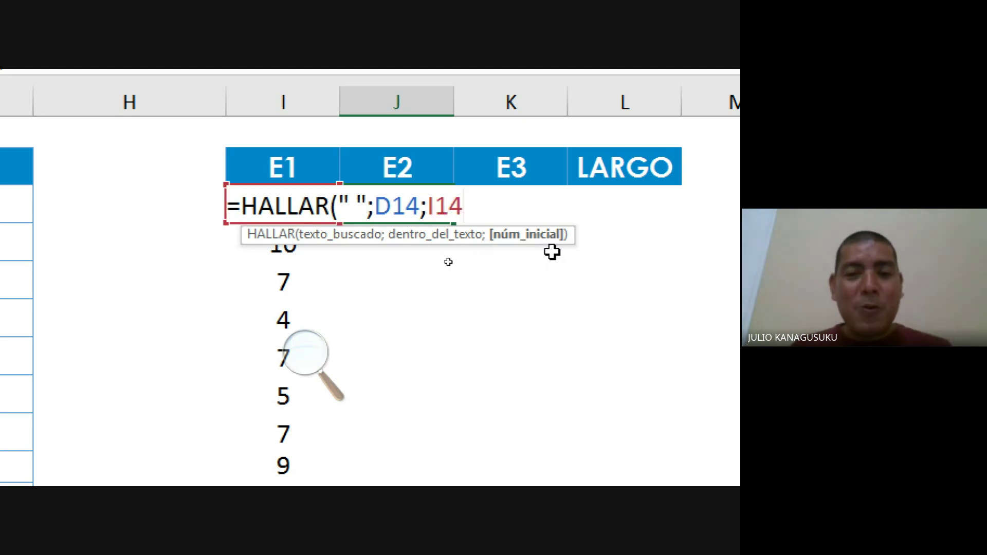
{"action": "type", "text": "+1"}
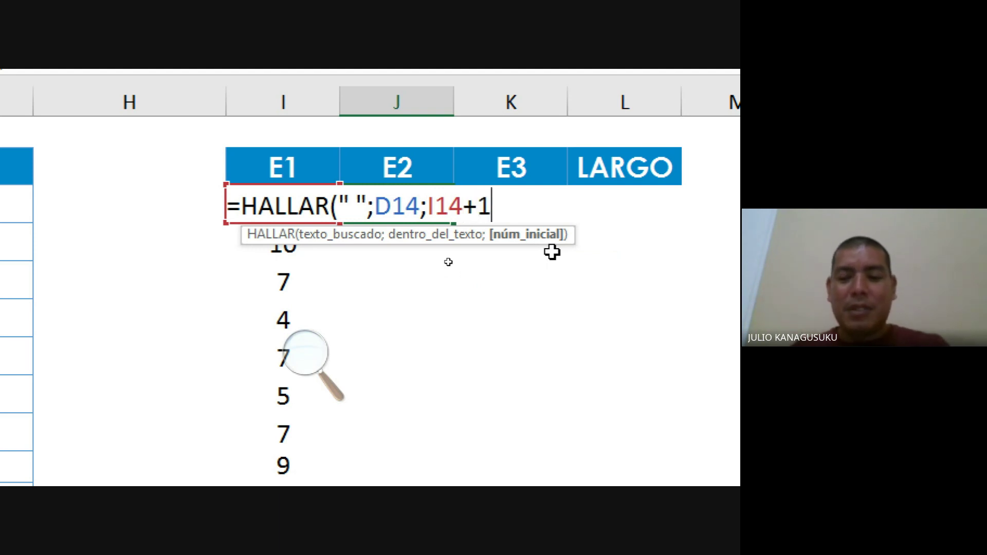
{"action": "type", "text": ")"}
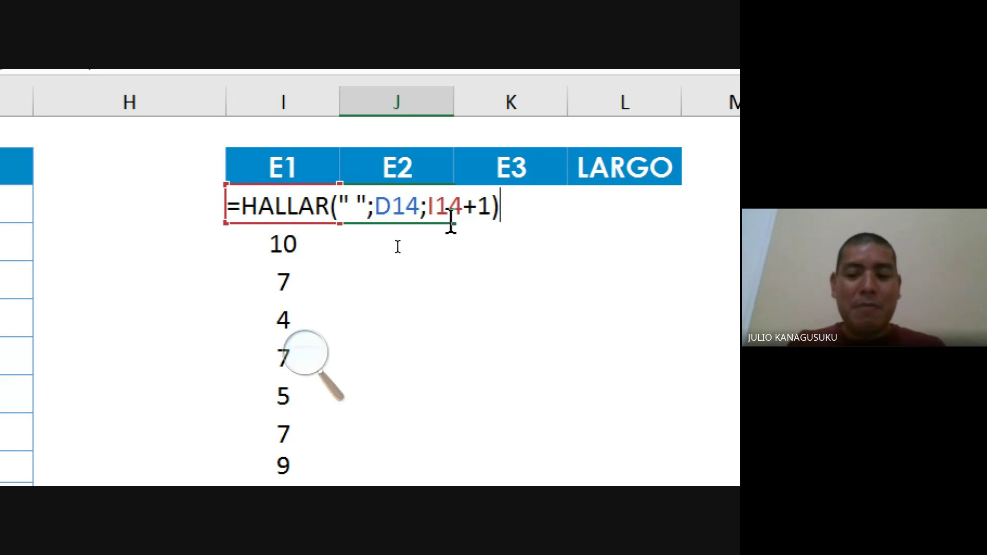
{"action": "key", "text": "Return"}
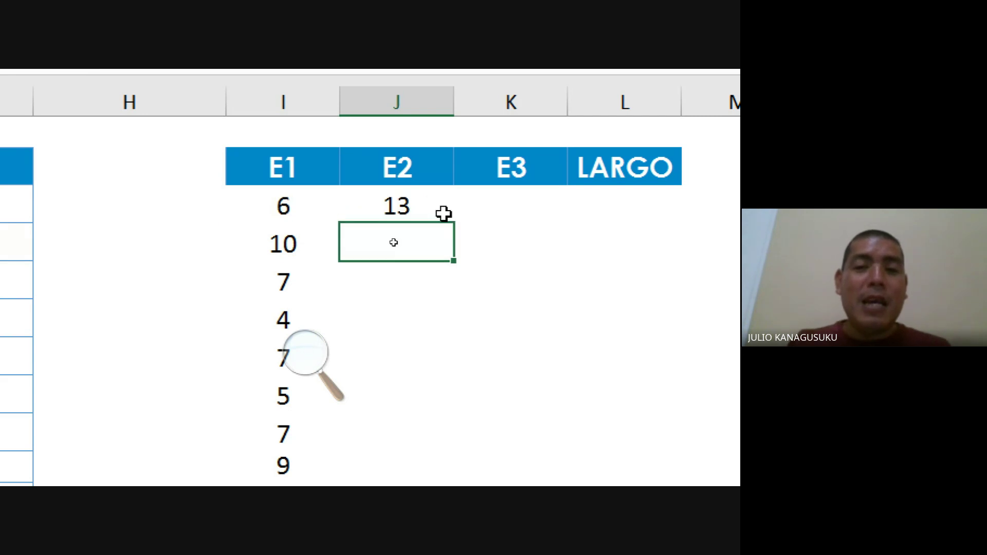
Fill J14's formula down column J, giving 13, 18, 14, 10, 14, 12, 17, 16.
{"action": "left_click", "coordinate": [443, 213]}
{"action": "double_click", "coordinate": [455, 221]}
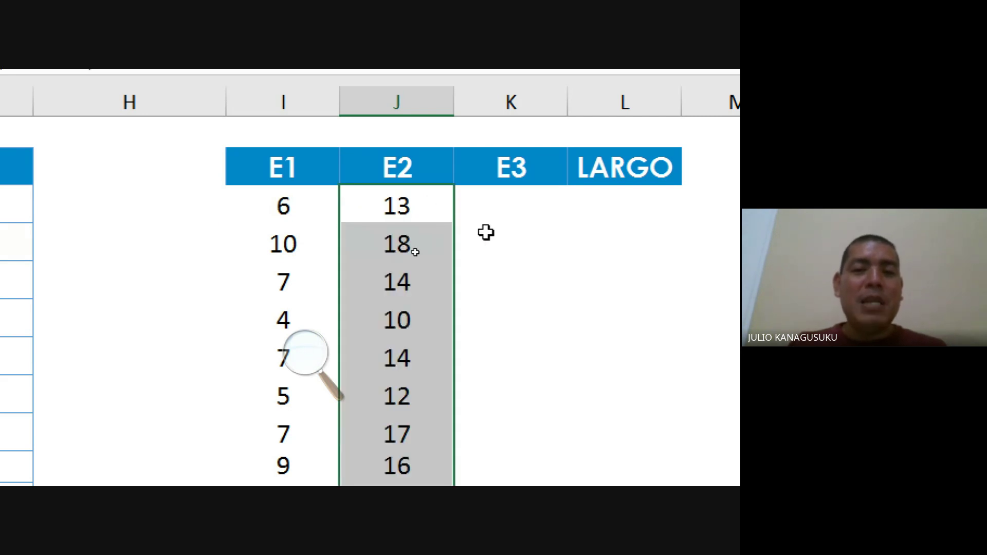
{"action": "scroll", "coordinate": [485, 233], "scroll_direction": "down", "scroll_amount": 1}
{"action": "scroll", "coordinate": [486, 232], "scroll_direction": "up", "scroll_amount": 1}
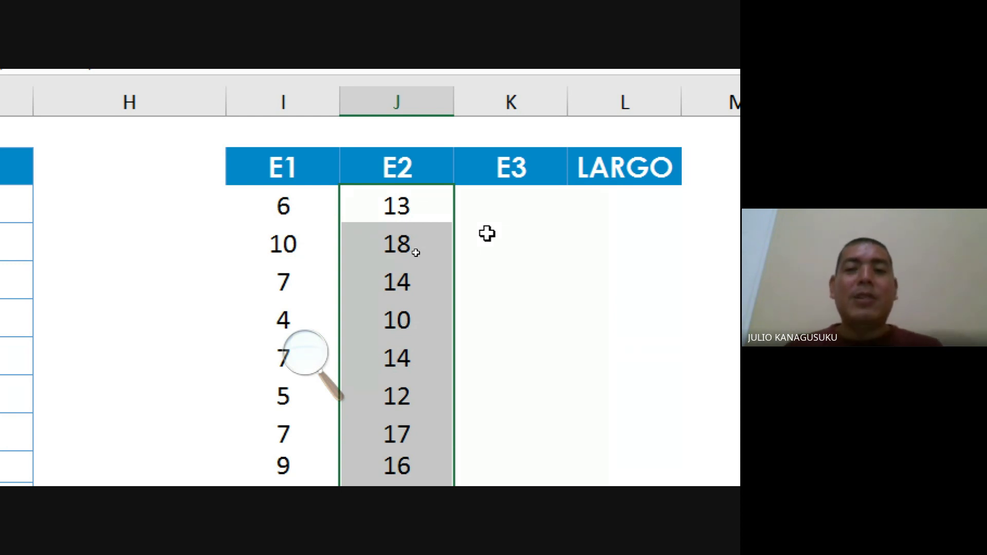
Type =HALLAR(" ";D14;J14+1) in K14 to locate the third space.
{"action": "left_click", "coordinate": [506, 202]}
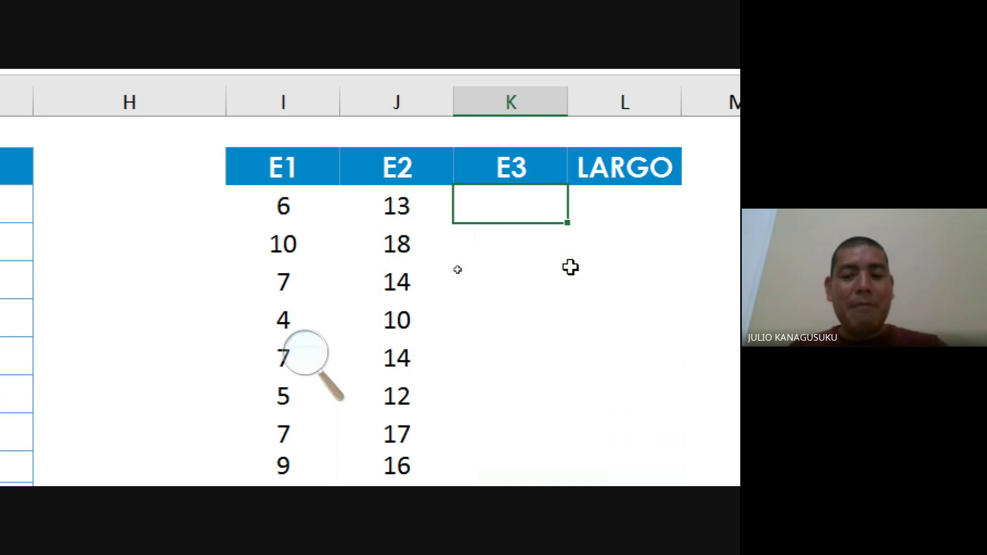
{"action": "type", "text": "="}
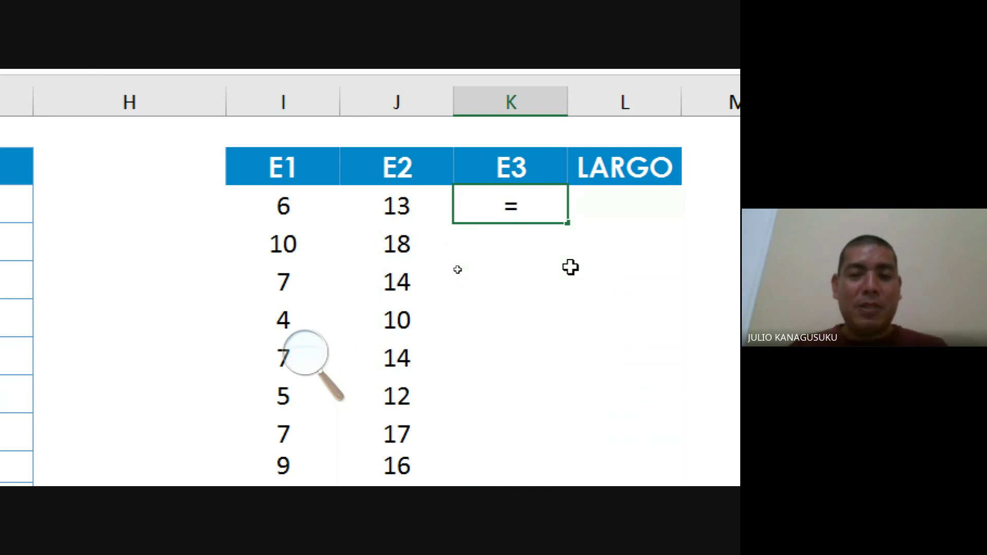
{"action": "type", "text": "H"}
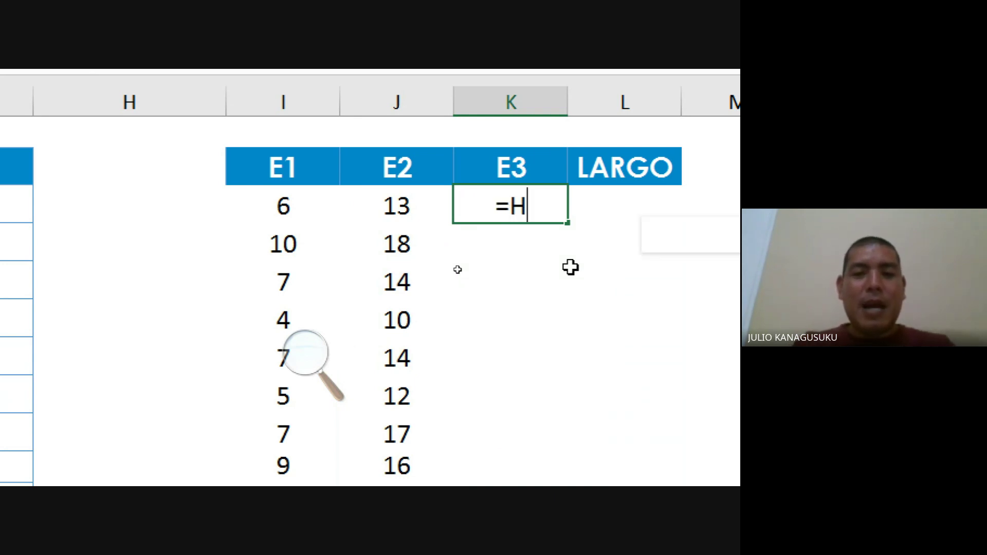
{"action": "type", "text": "ALLAR"}
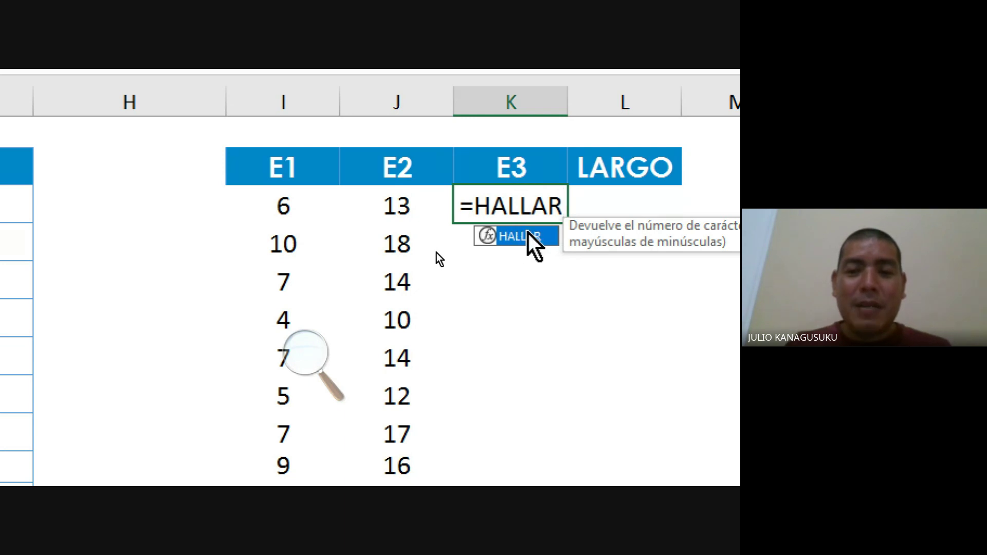
{"action": "double_click", "coordinate": [529, 235]}
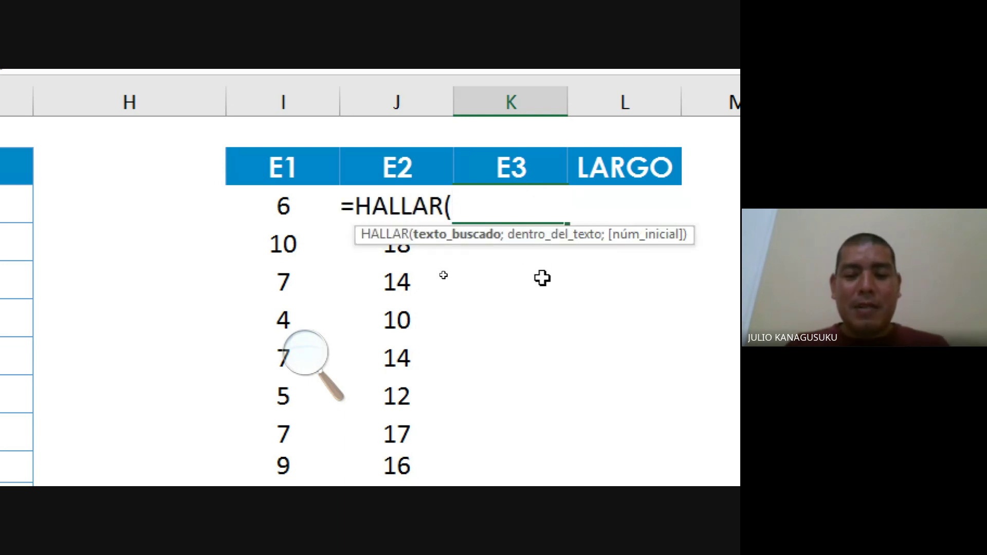
{"action": "type", "text": "\""}
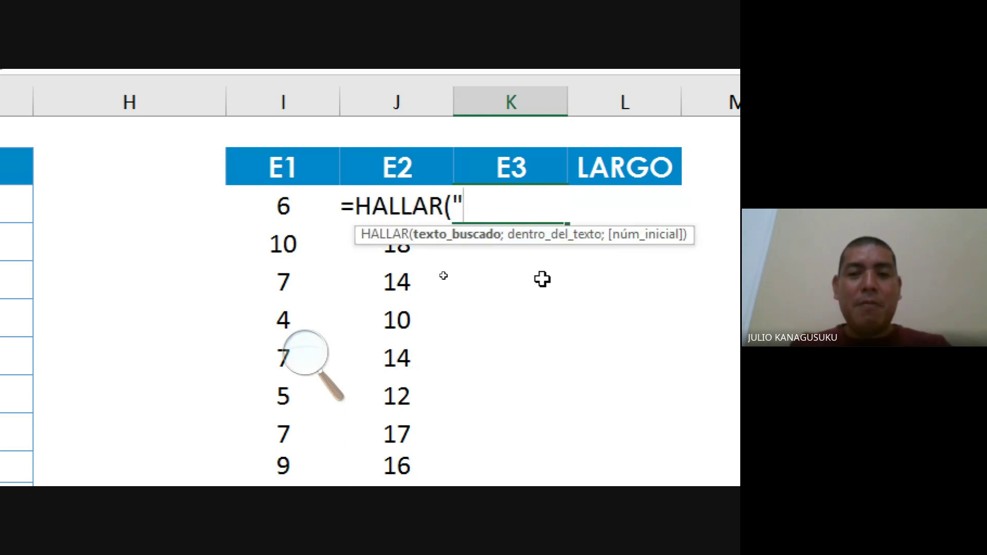
{"action": "type", "text": " \""}
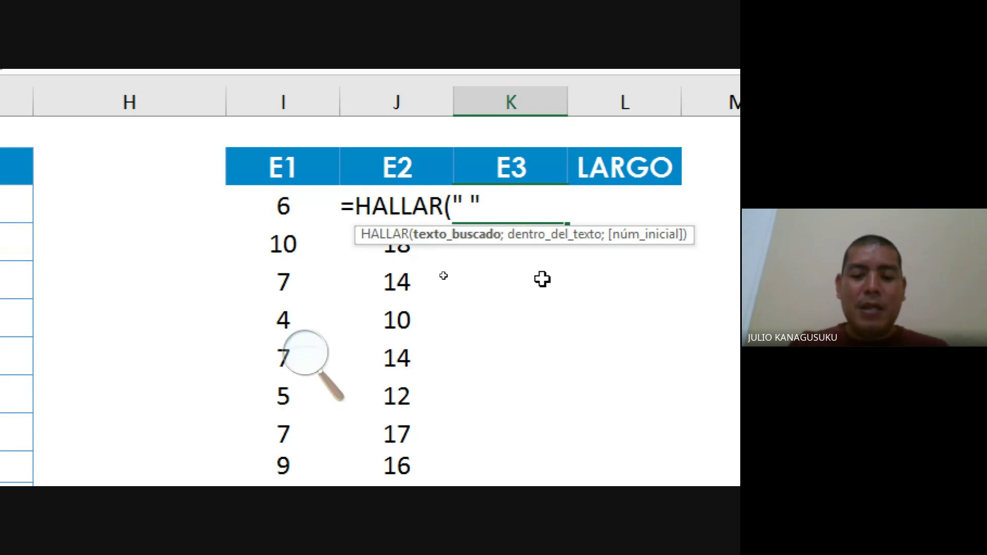
{"action": "type", "text": ";"}
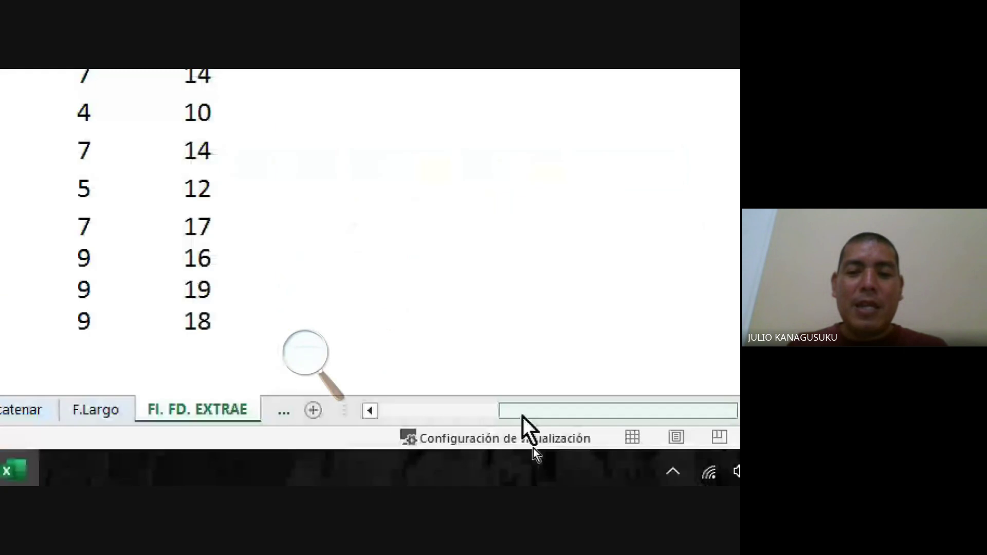
{"action": "left_click_drag", "start_coordinate": [522, 425], "coordinate": [309, 436]}
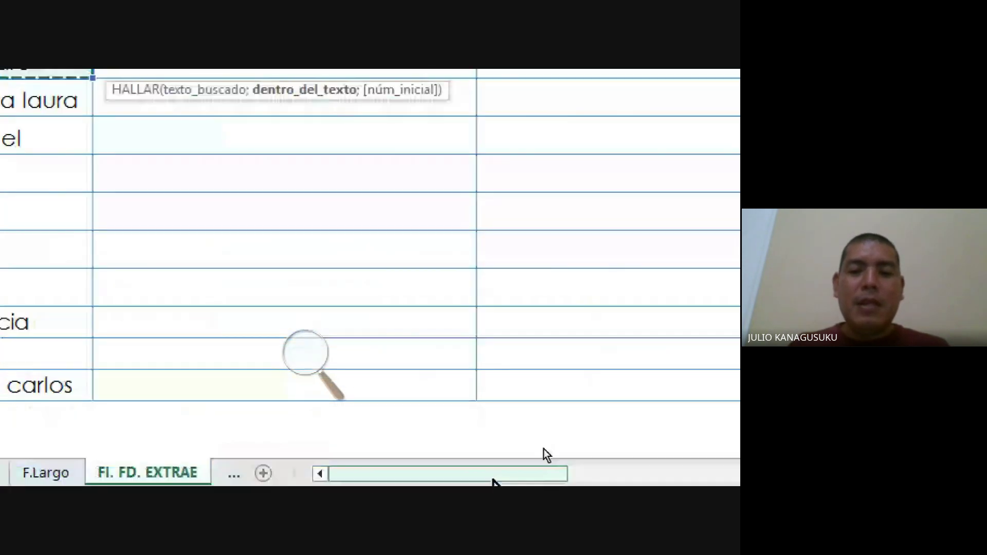
{"action": "left_click_drag", "start_coordinate": [494, 483], "coordinate": [580, 478]}
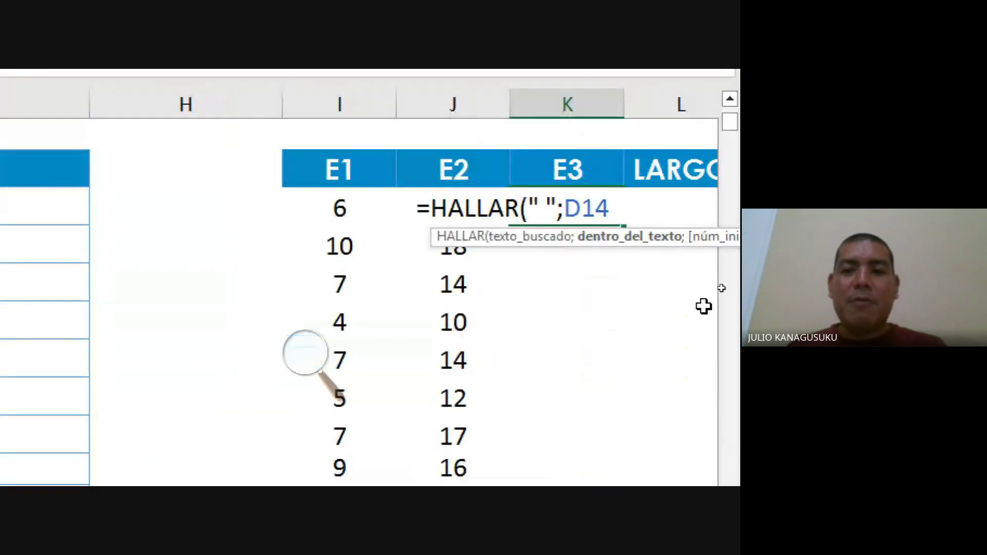
{"action": "type", "text": ";"}
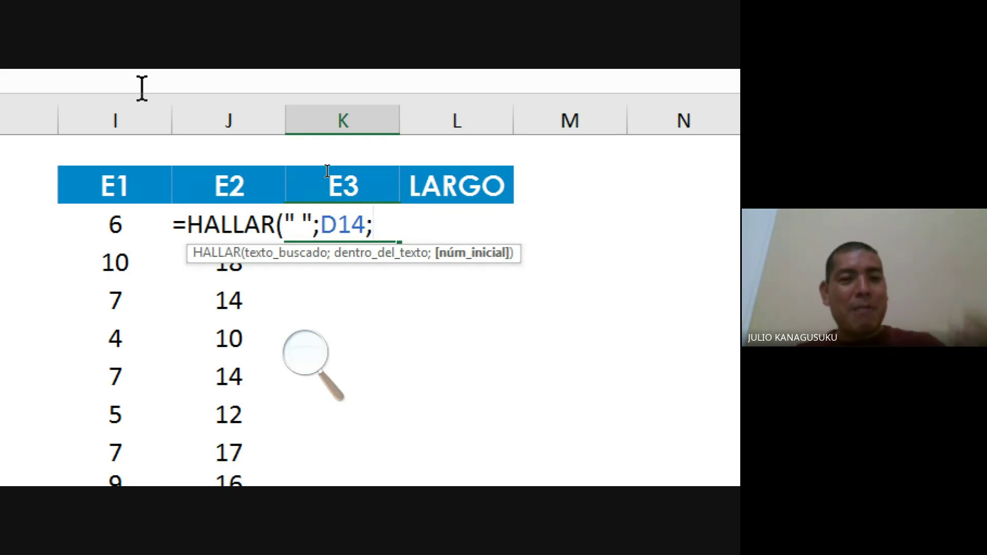
{"action": "type", "text": "J"}
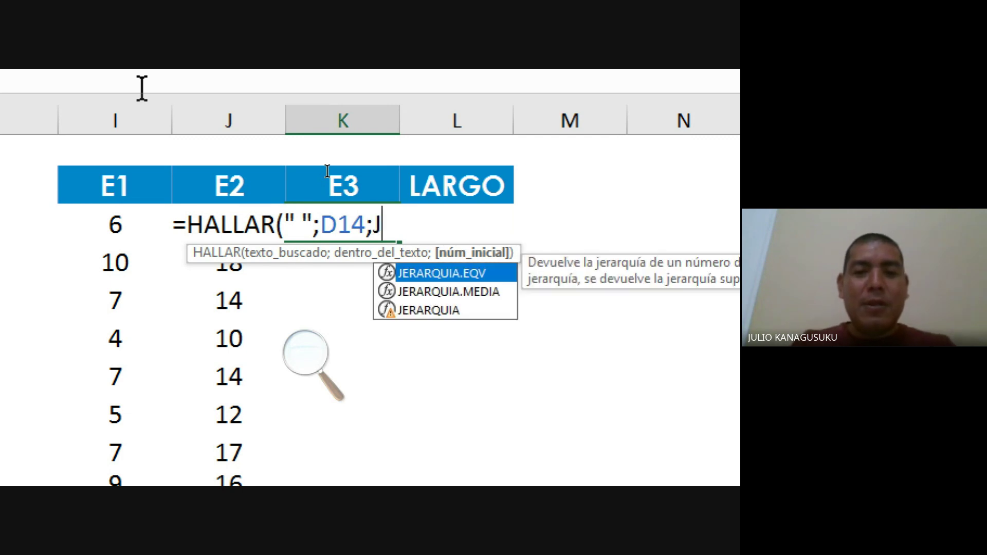
{"action": "type", "text": "14"}
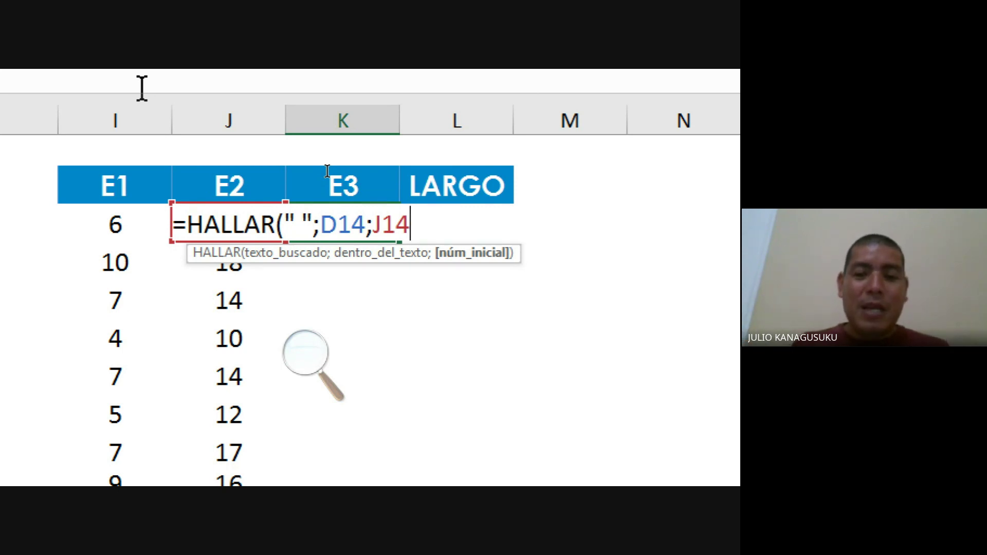
{"action": "type", "text": "+"}
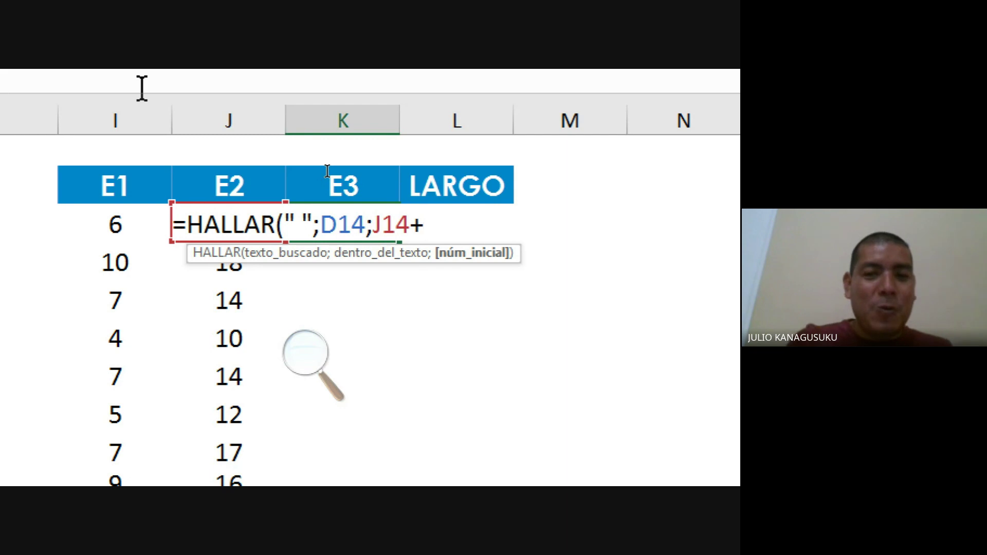
{"action": "type", "text": "1)"}
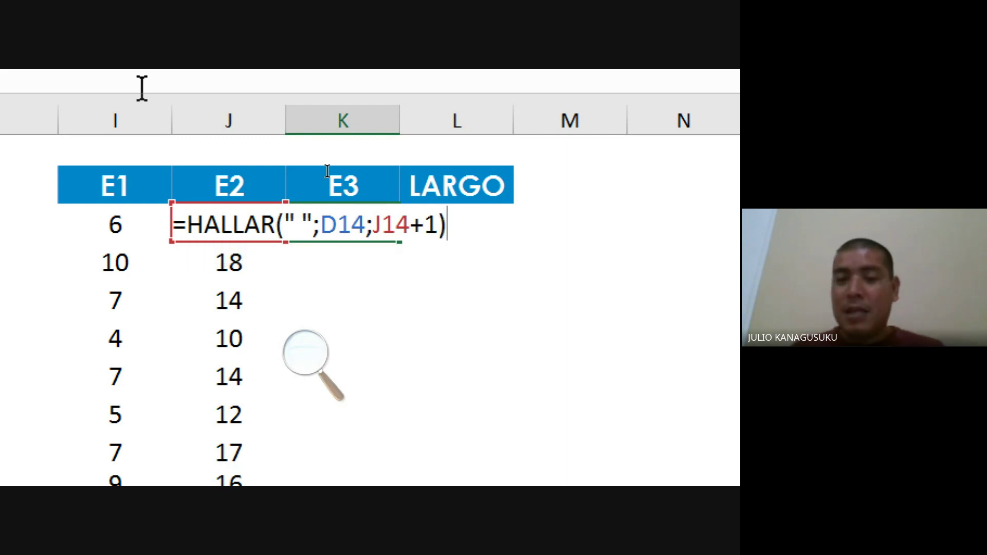
Confirm K14, fill it down to K23, and begin =LARGO in L14.
{"action": "key", "text": "Return"}
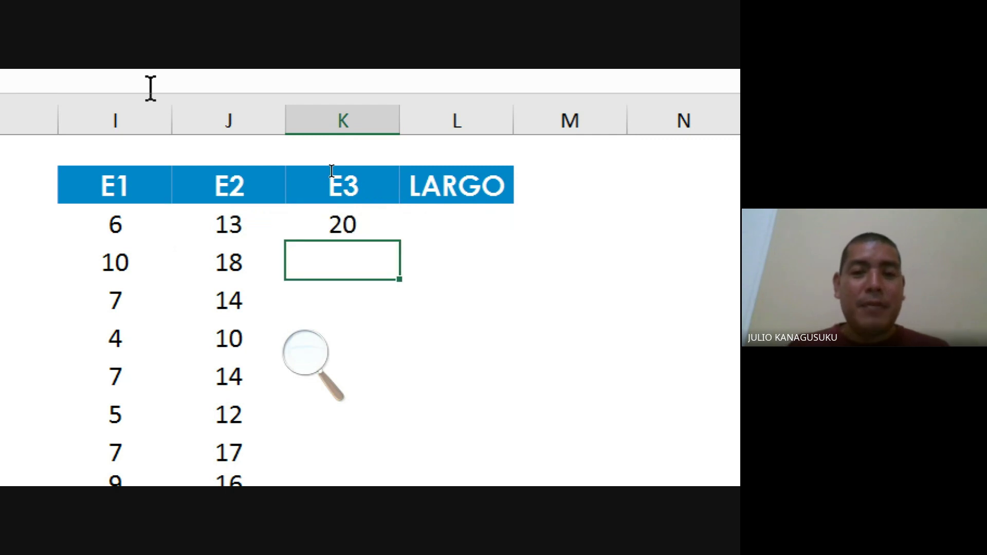
{"action": "left_click", "coordinate": [344, 264]}
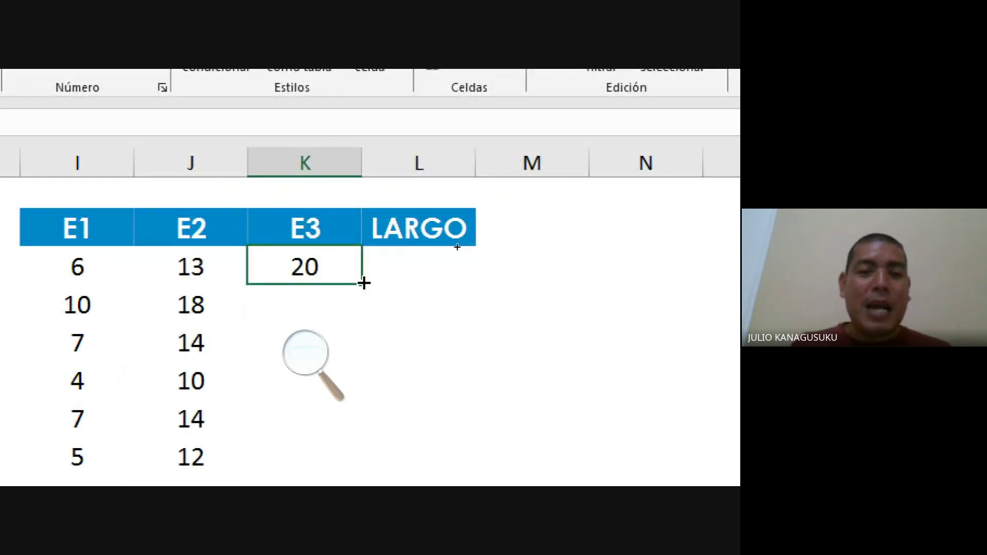
{"action": "double_click", "coordinate": [363, 283]}
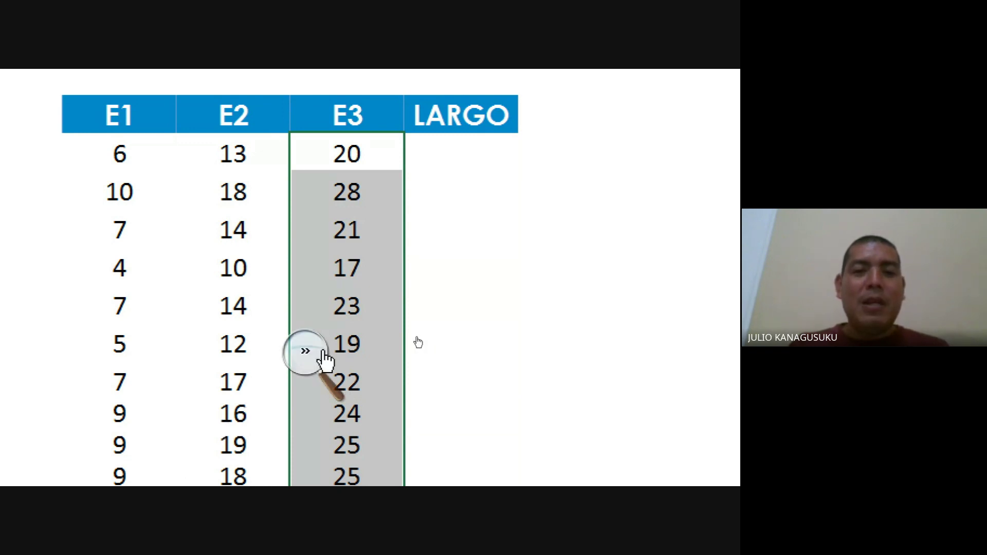
{"action": "left_click", "coordinate": [313, 362]}
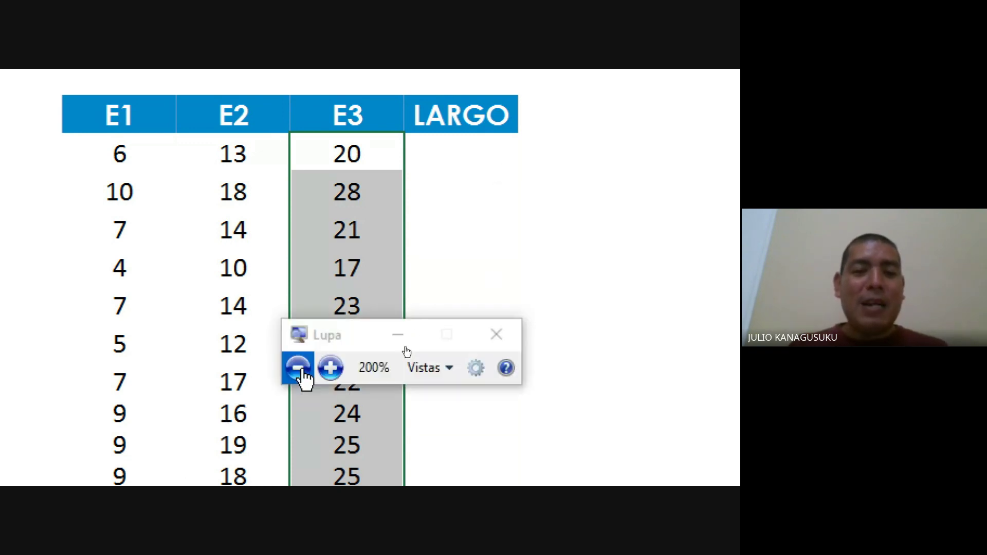
{"action": "left_click", "coordinate": [302, 370]}
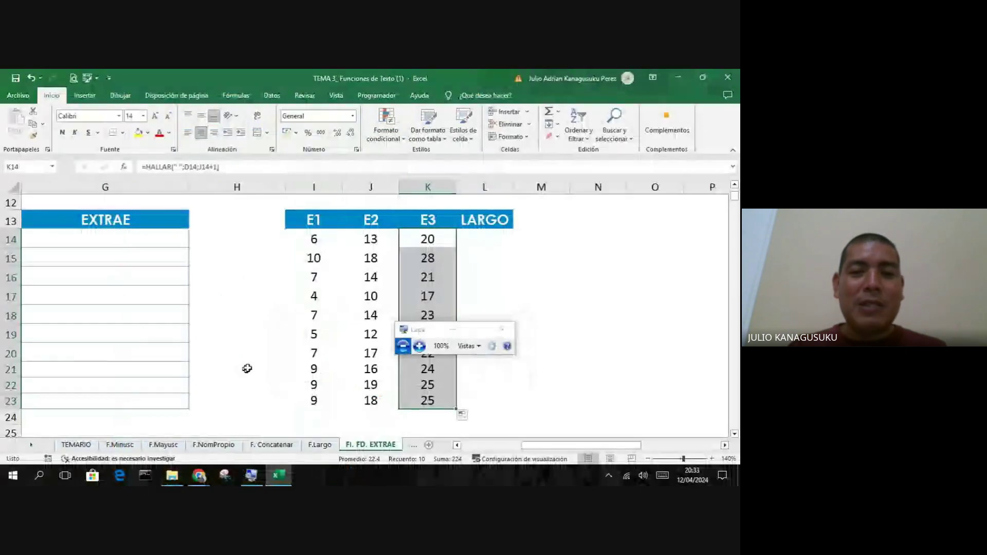
{"action": "left_click", "coordinate": [474, 238]}
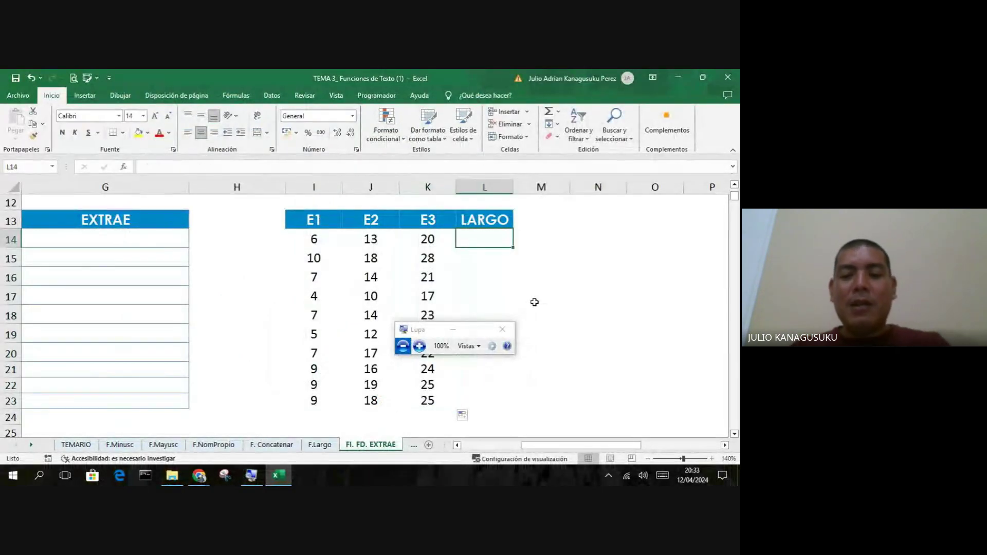
{"action": "type", "text": "=LA"}
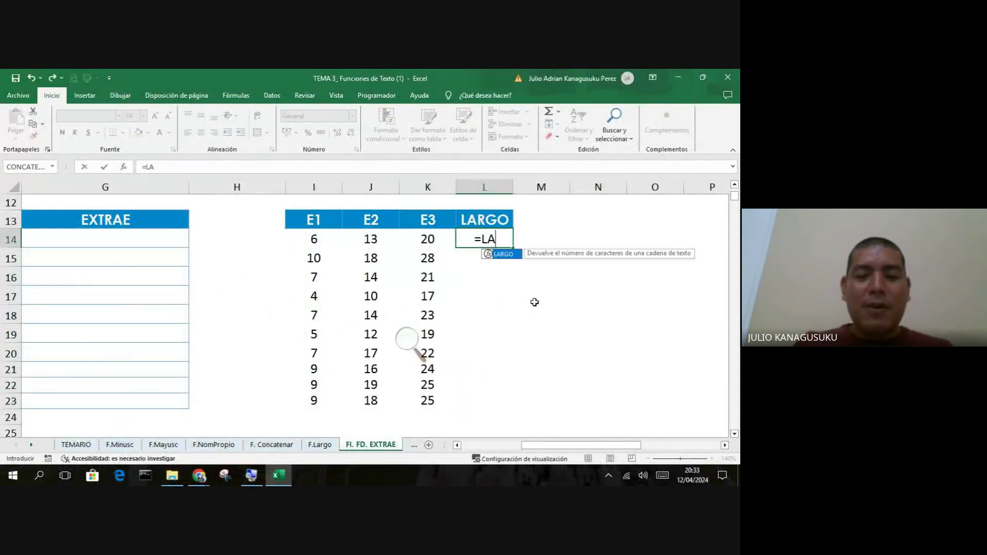
{"action": "type", "text": "RGO("}
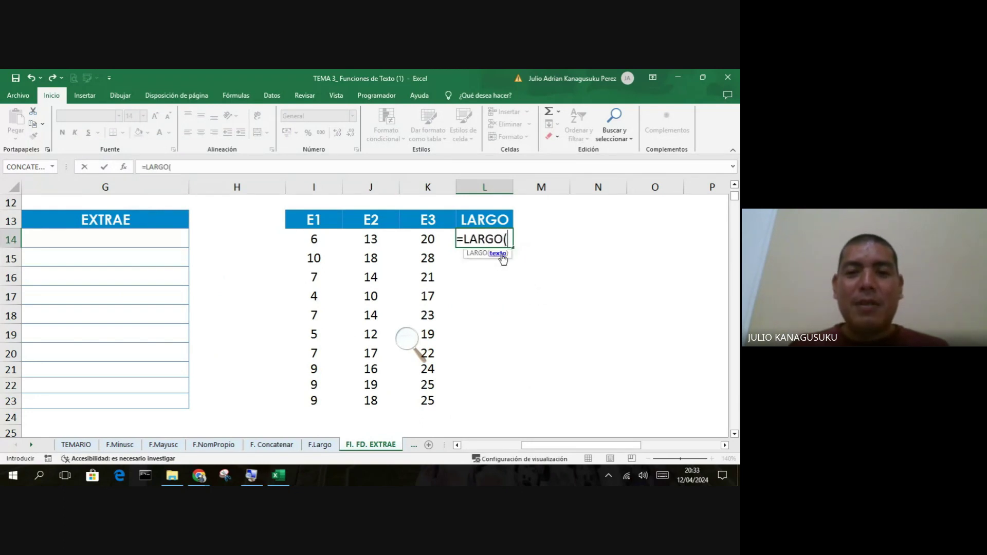
Complete =LARGO(D14) and fill to L23, giving 29, 33, 26, 21, 28, 26, 27, 29, 30, 31.
{"action": "double_click", "coordinate": [499, 254]}
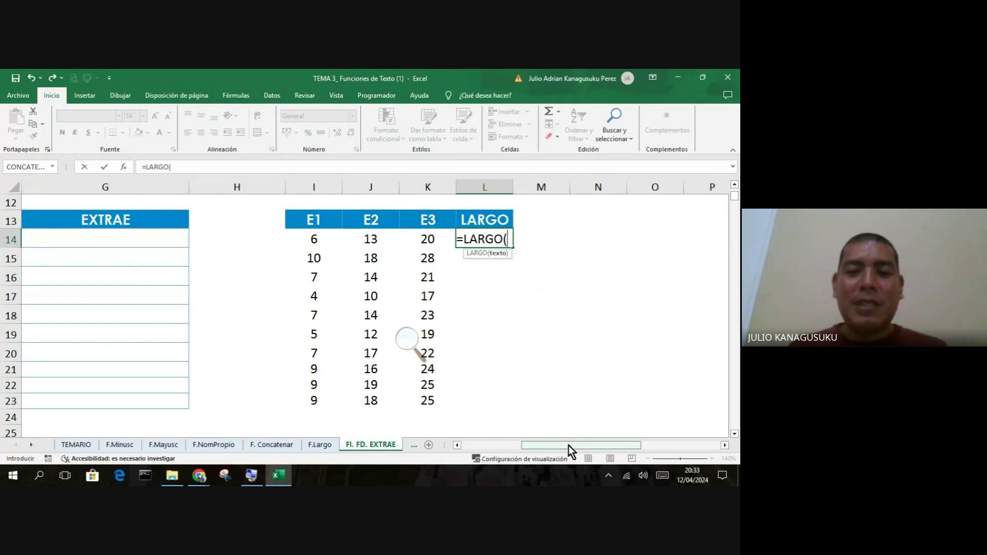
{"action": "mouse_move", "coordinate": [569, 445]}
{"action": "left_mouse_down"}
{"action": "mouse_move", "coordinate": [485, 445]}
{"action": "mouse_move", "coordinate": [580, 441]}
{"action": "left_mouse_up"}
{"action": "left_click", "coordinate": [319, 238]}
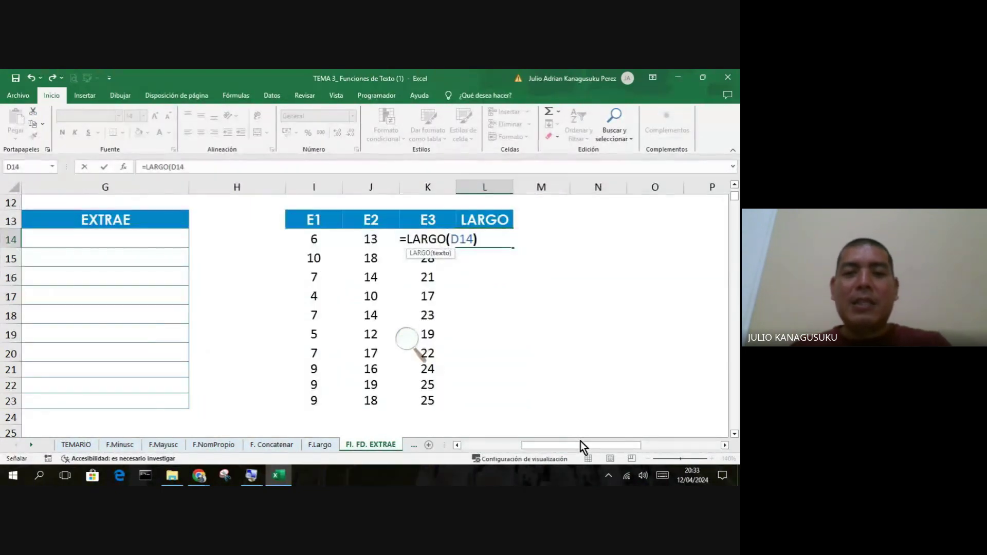
{"action": "type", "text": ")"}
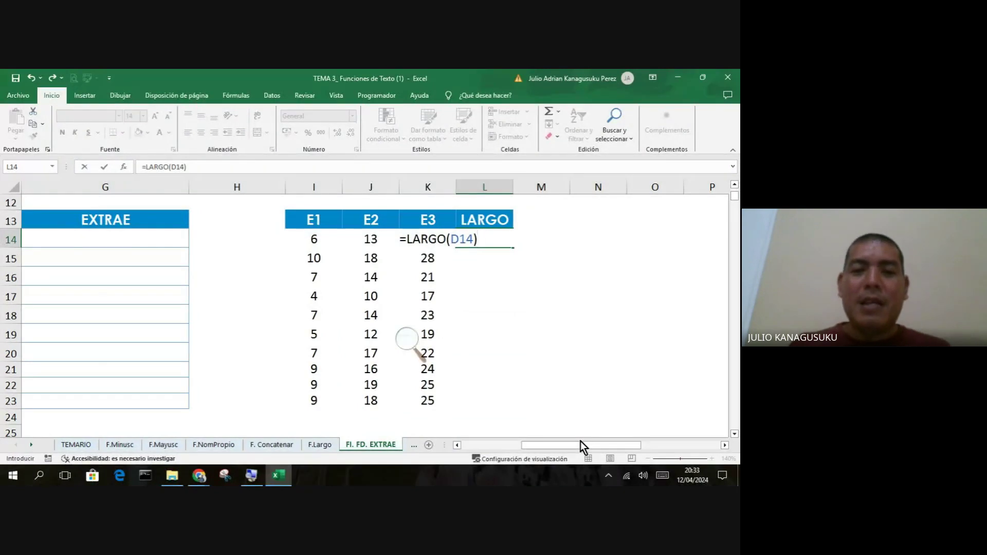
{"action": "key", "text": "Return"}
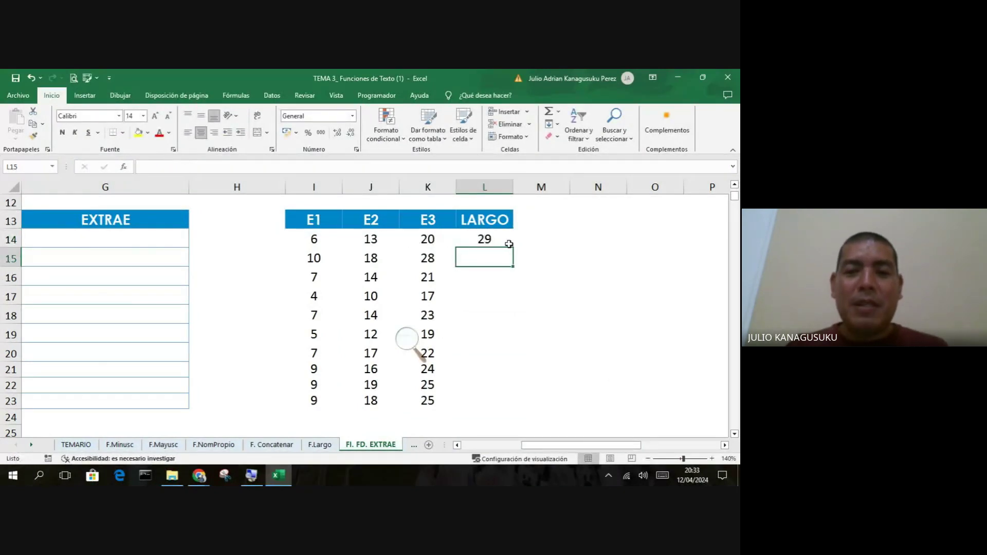
{"action": "left_click", "coordinate": [508, 243]}
{"action": "double_click", "coordinate": [513, 246]}
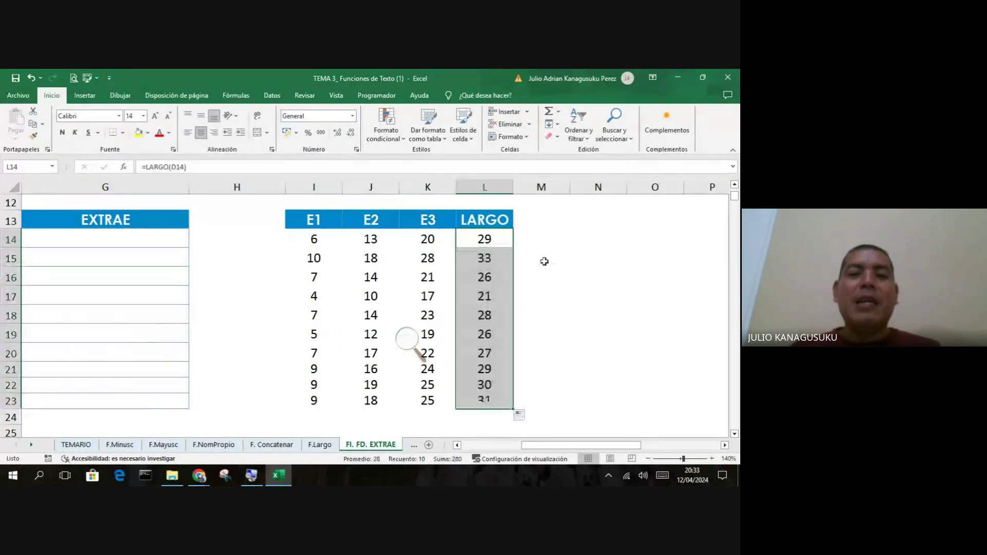
{"action": "left_click", "coordinate": [544, 262]}
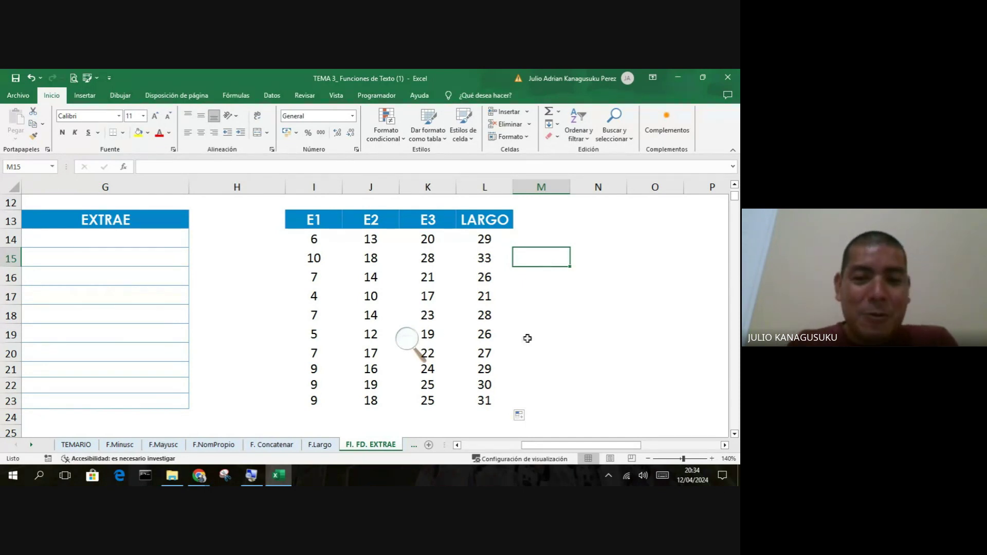
Move the Magnifier controls aside and scroll the sheet left so columns C–F show.
{"action": "left_click", "coordinate": [417, 344]}
{"action": "left_click_drag", "start_coordinate": [417, 340], "coordinate": [574, 306]}
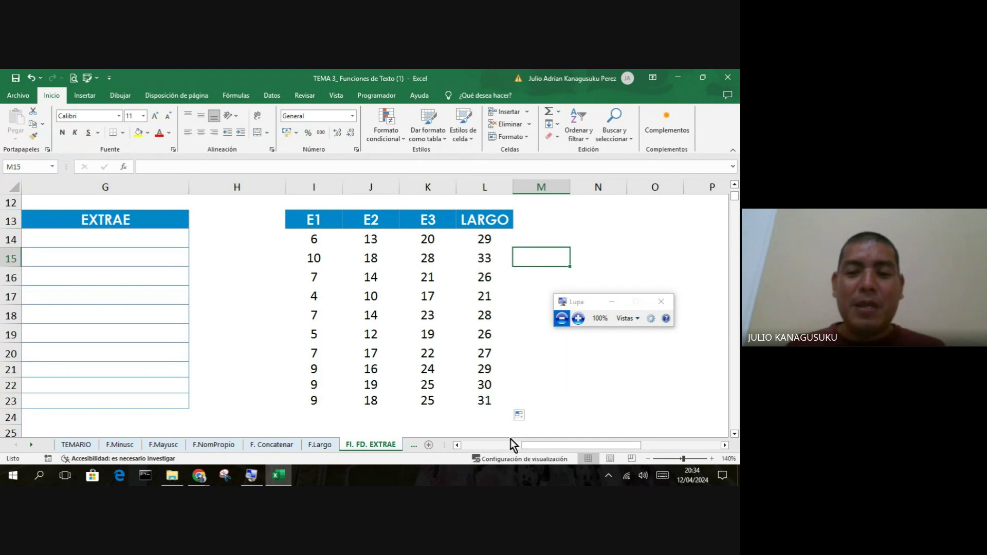
{"action": "left_click_drag", "start_coordinate": [529, 446], "coordinate": [491, 449]}
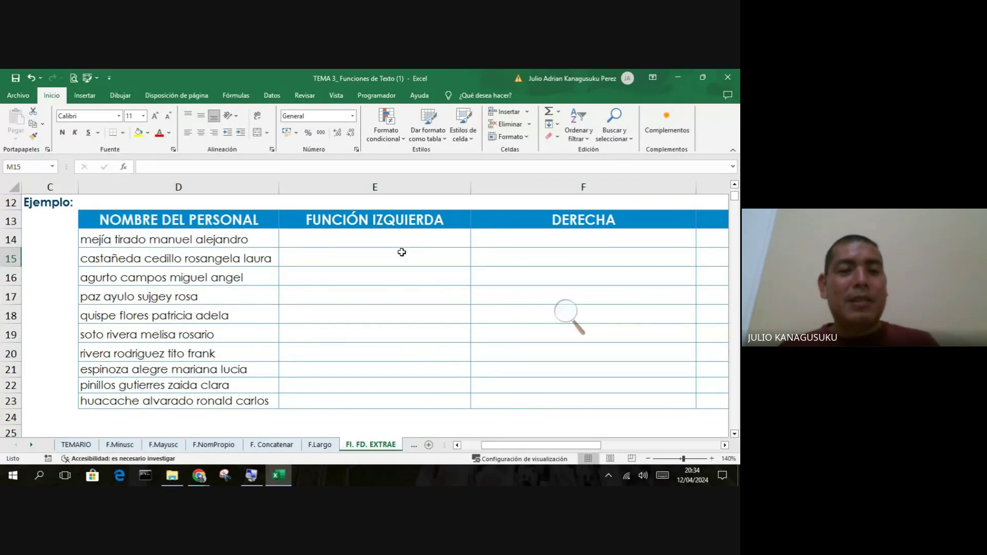
{"action": "mouse_move", "coordinate": [500, 446]}
{"action": "left_mouse_down"}
{"action": "mouse_move", "coordinate": [537, 446]}
{"action": "mouse_move", "coordinate": [504, 451]}
{"action": "left_mouse_up"}
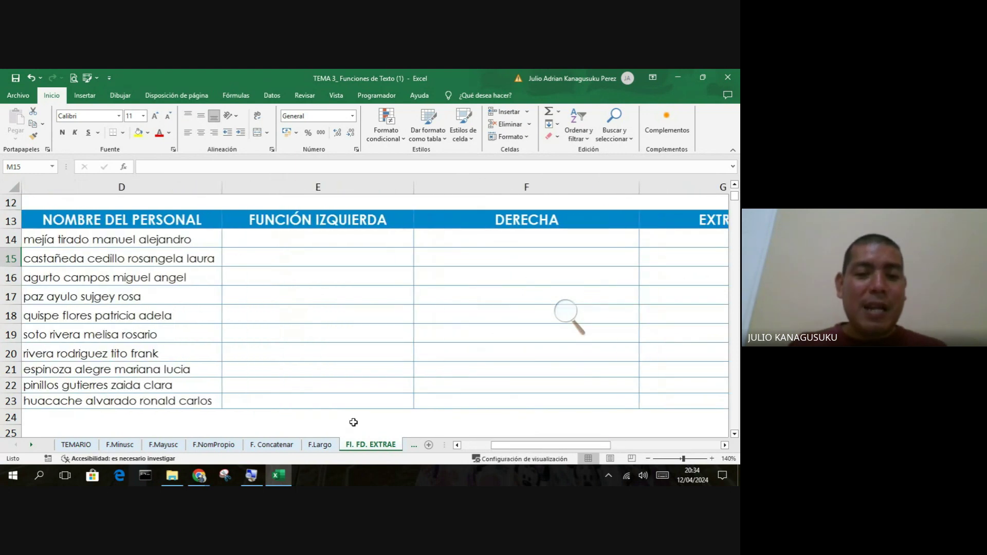
{"action": "left_click", "coordinate": [456, 445]}
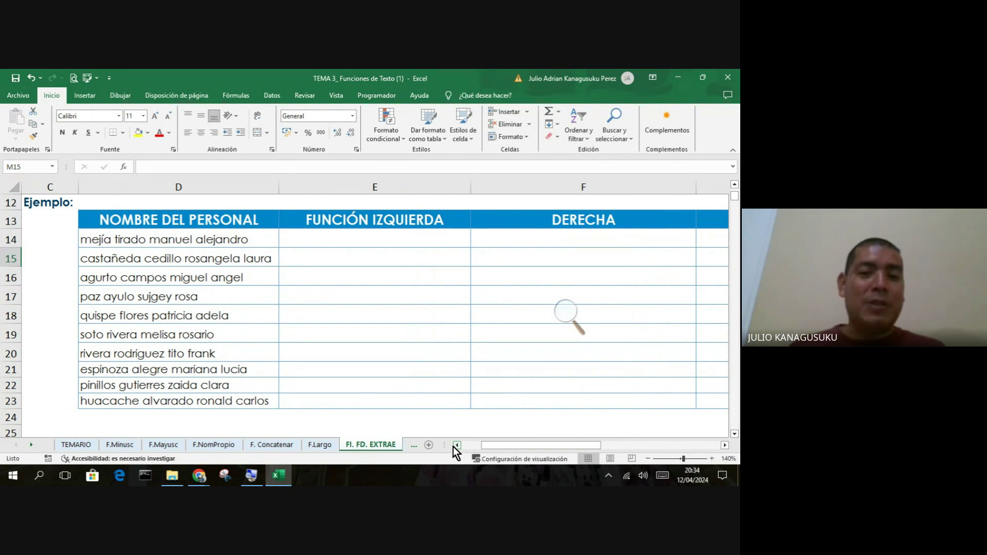
{"action": "left_click", "coordinate": [569, 315]}
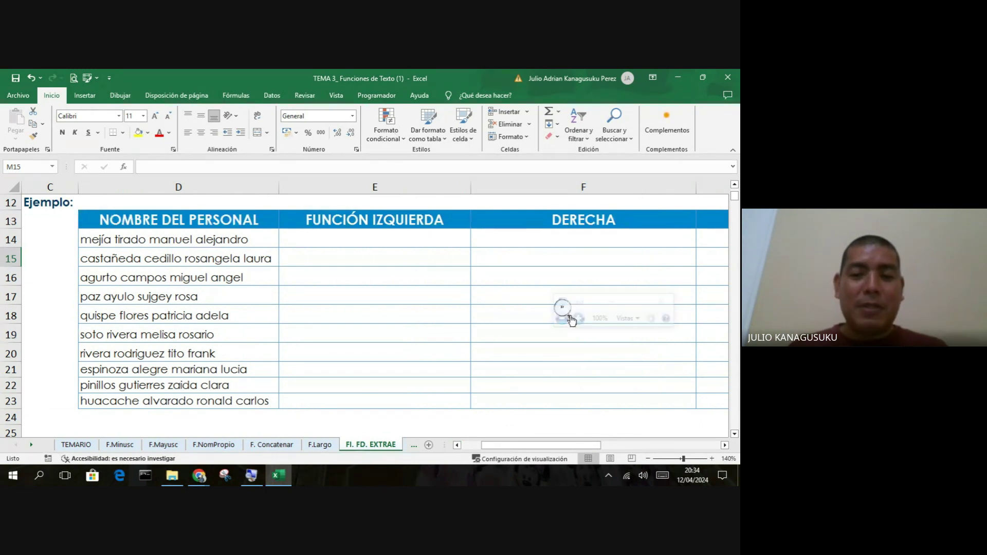
Zoom the Magnifier to 200% and begin =IZQUIERDA(D14; in cell E14.
{"action": "left_click", "coordinate": [578, 318]}
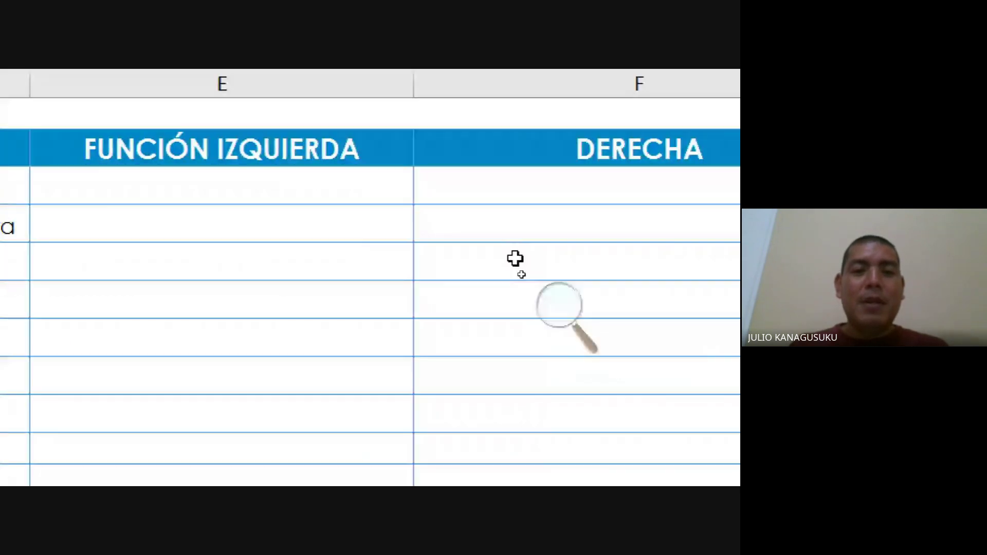
{"action": "left_click", "coordinate": [166, 194]}
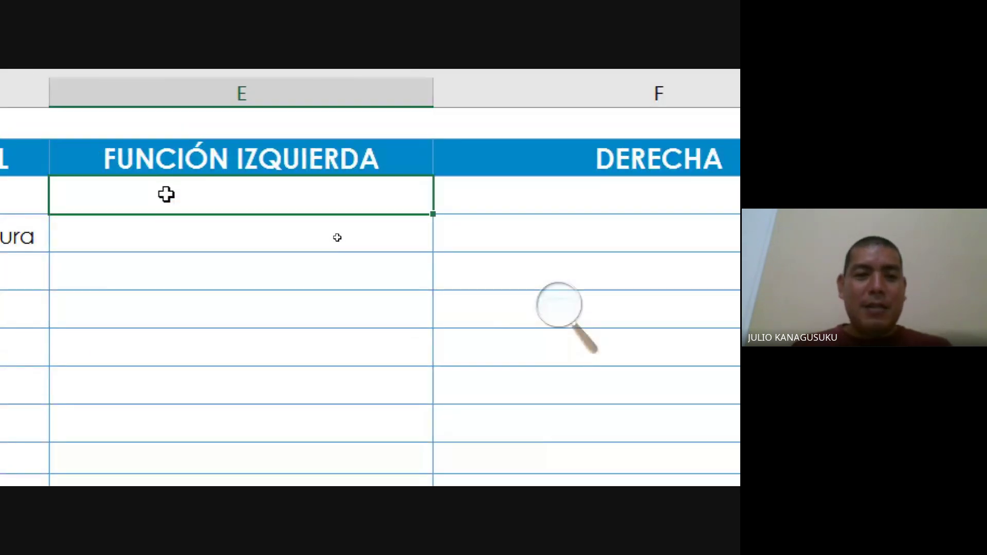
{"action": "type", "text": "="}
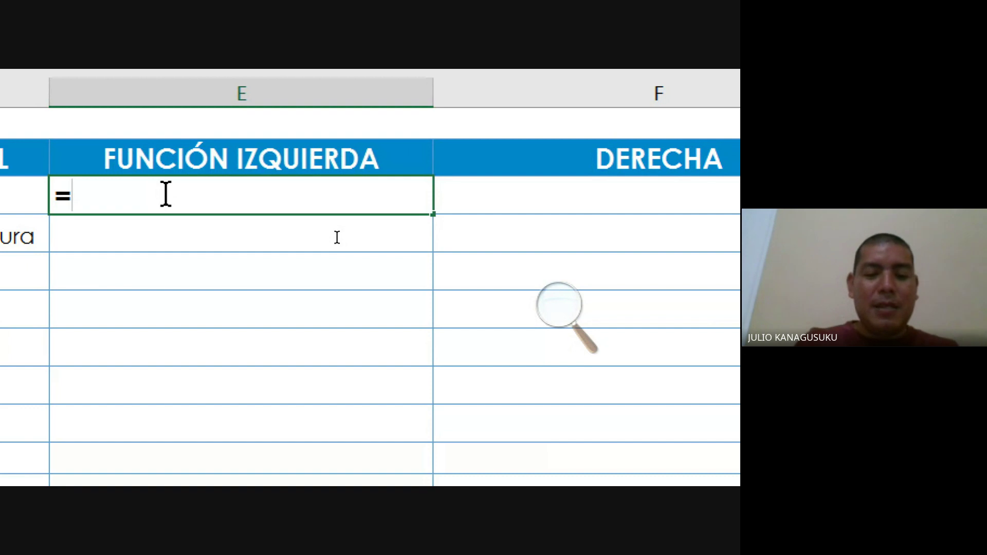
{"action": "type", "text": "IZQUIERD"}
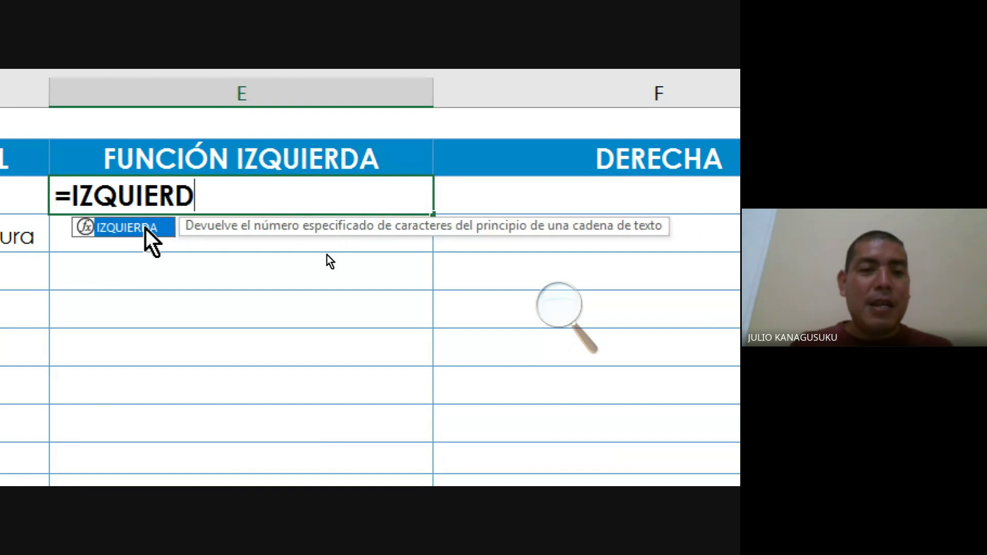
{"action": "double_click", "coordinate": [144, 229]}
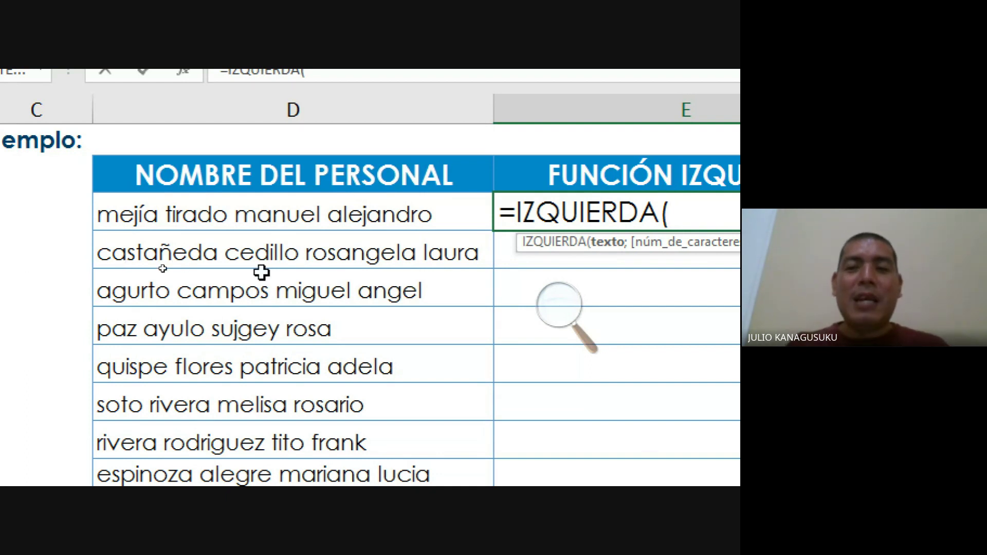
{"action": "left_click", "coordinate": [203, 228]}
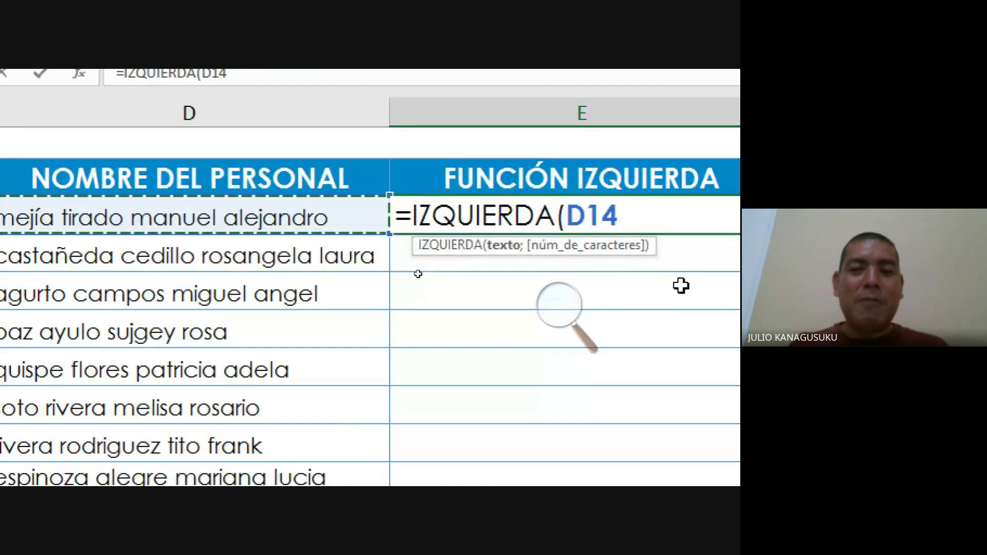
{"action": "type", "text": ";"}
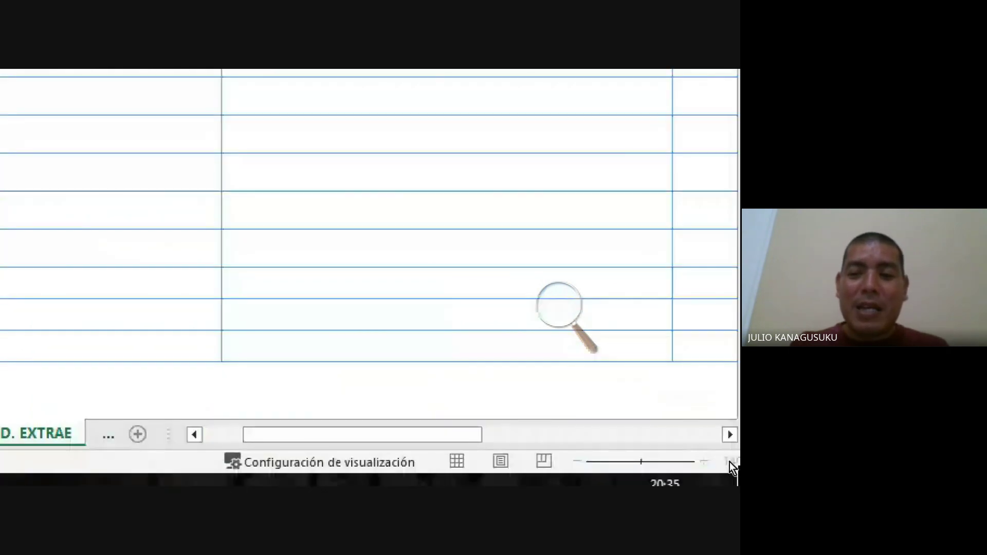
Finish E14 as =IZQUIERDA(D14;I14-1) and commit it, returning mejía.
{"action": "left_click", "coordinate": [730, 436]}
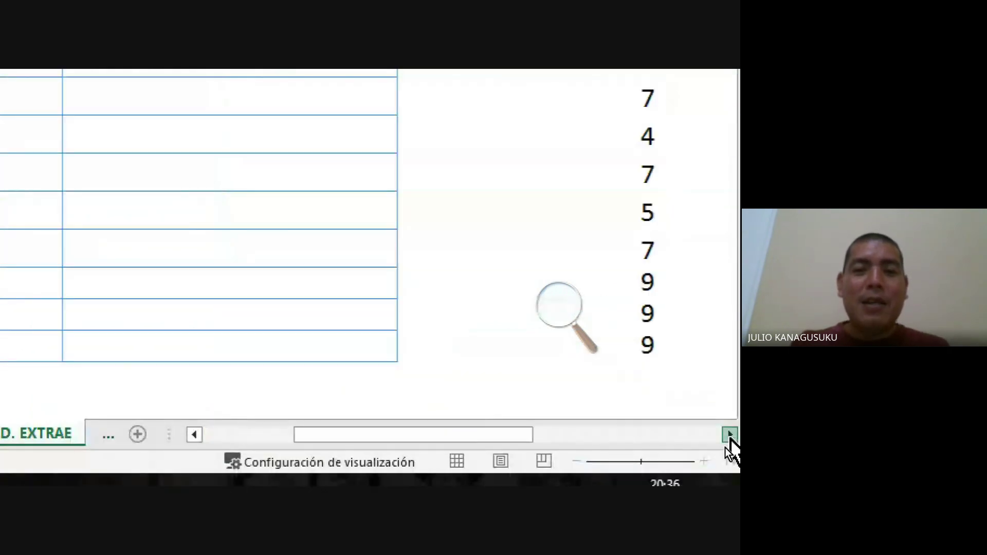
{"action": "left_click", "coordinate": [381, 161]}
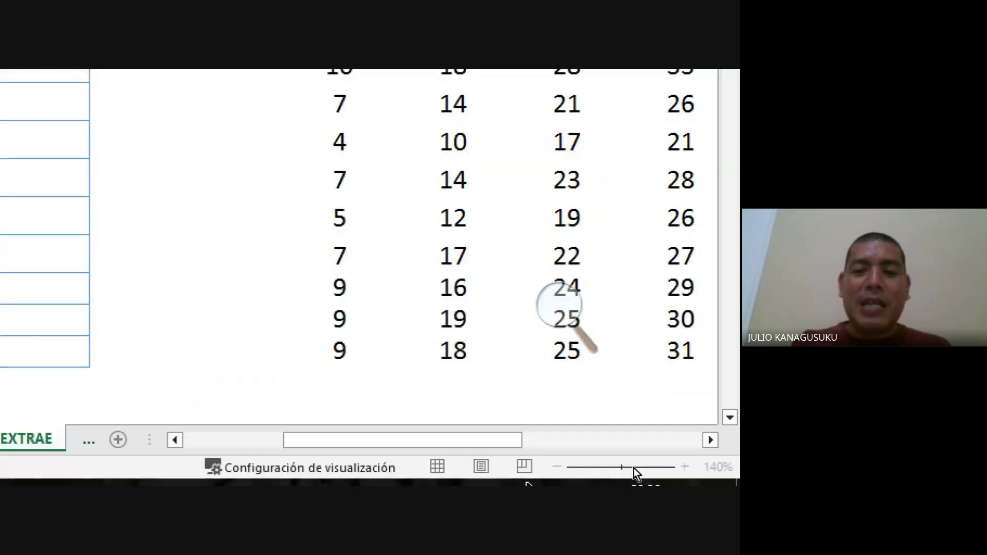
{"action": "left_click_drag", "start_coordinate": [481, 441], "coordinate": [213, 455]}
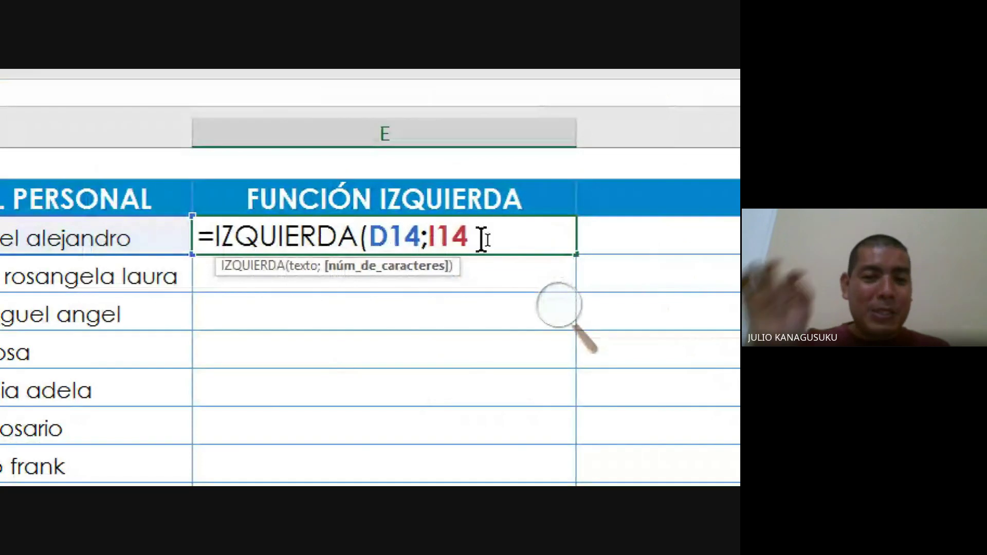
{"action": "type", "text": ";I"}
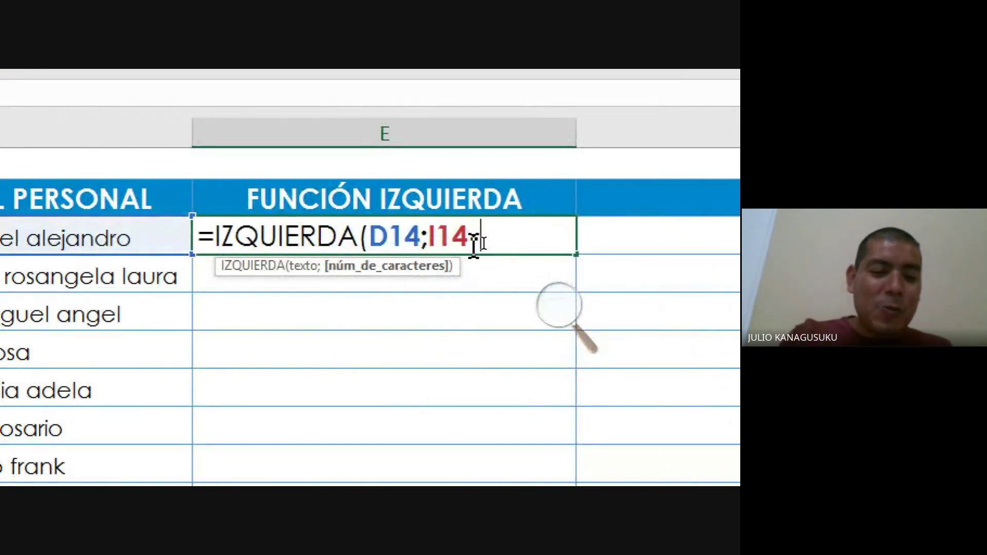
{"action": "type", "text": "14-1"}
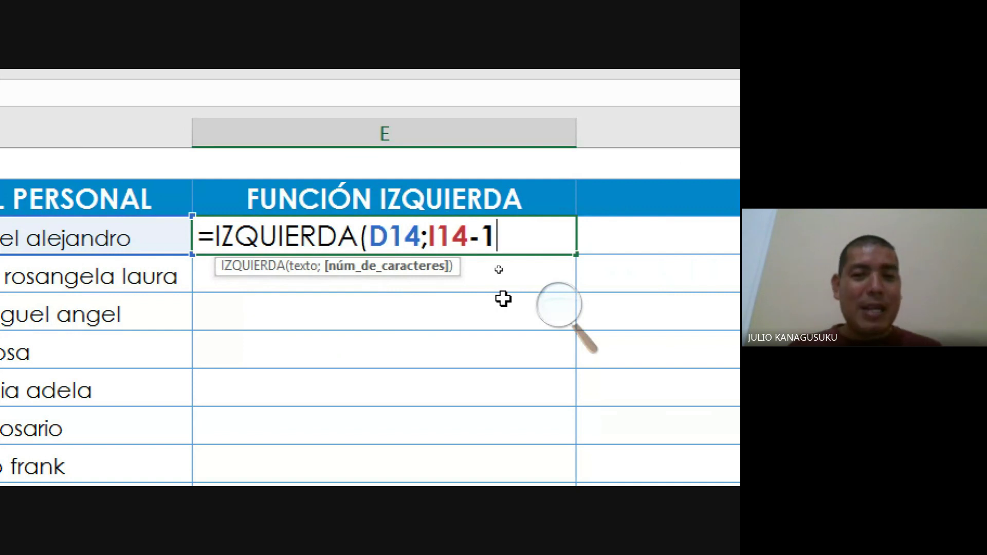
{"action": "type", "text": ")"}
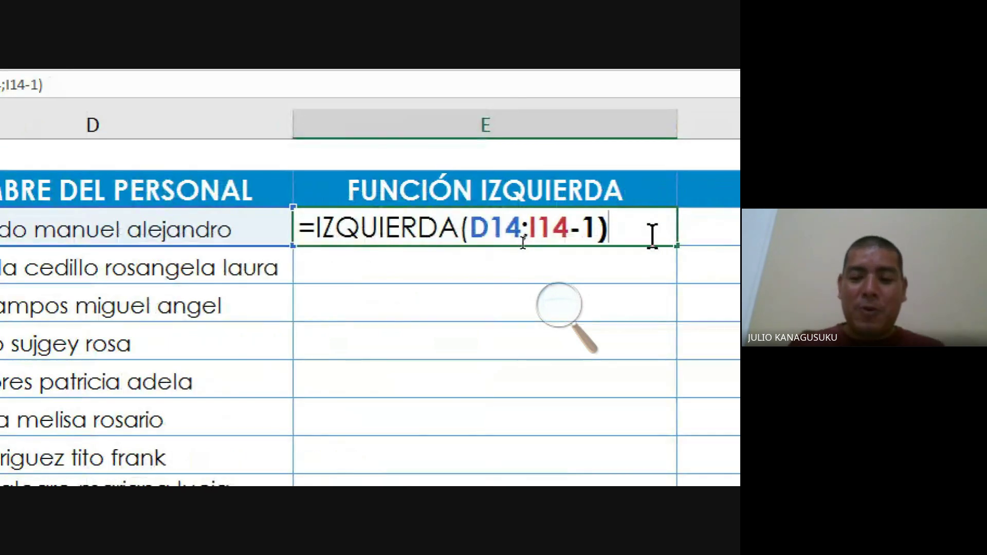
{"action": "key", "text": "Return"}
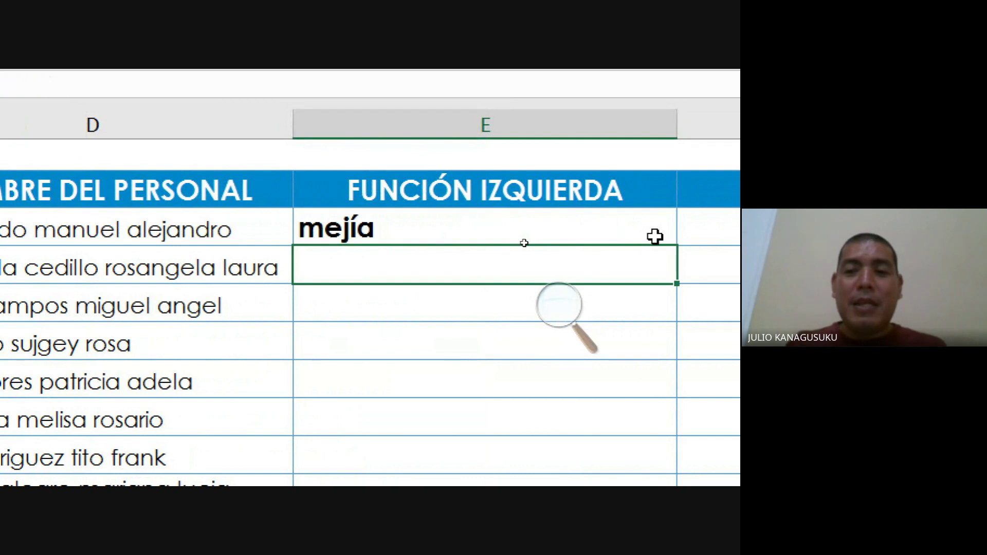
Copy the E14 formula down to E23, listing surnames from mejía to huacache.
{"action": "left_click", "coordinate": [654, 236]}
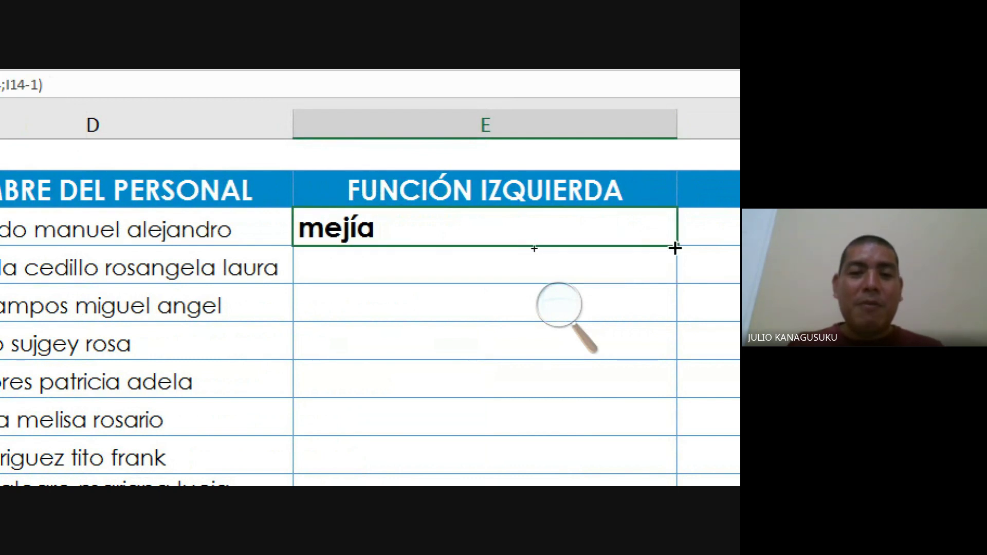
{"action": "double_click", "coordinate": [675, 249]}
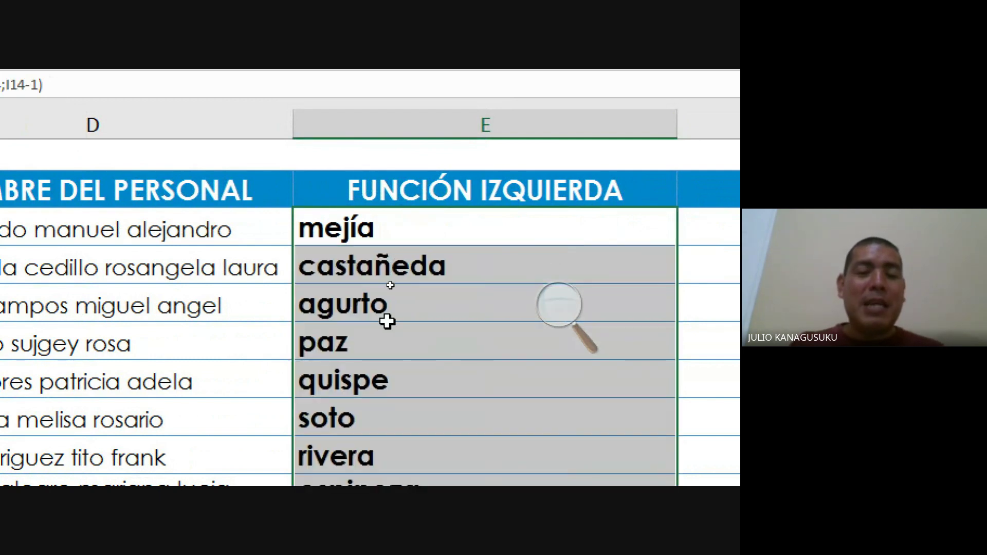
{"action": "scroll", "coordinate": [386, 322], "scroll_direction": "down", "scroll_amount": 1}
{"action": "scroll", "coordinate": [385, 320], "scroll_direction": "up", "scroll_amount": 1}
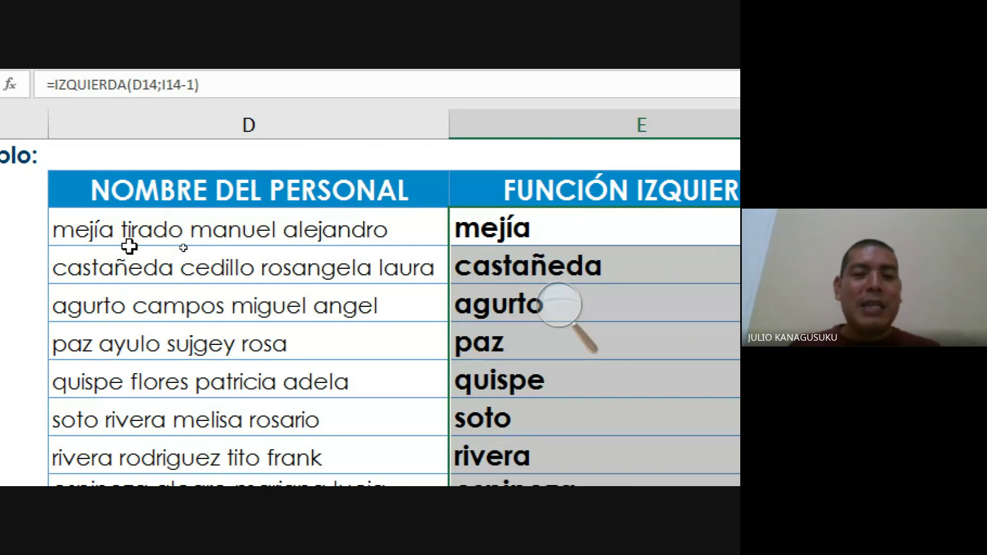
{"action": "scroll", "coordinate": [129, 247], "scroll_direction": "down", "scroll_amount": 3}
{"action": "scroll", "coordinate": [278, 203], "scroll_direction": "down", "scroll_amount": 1}
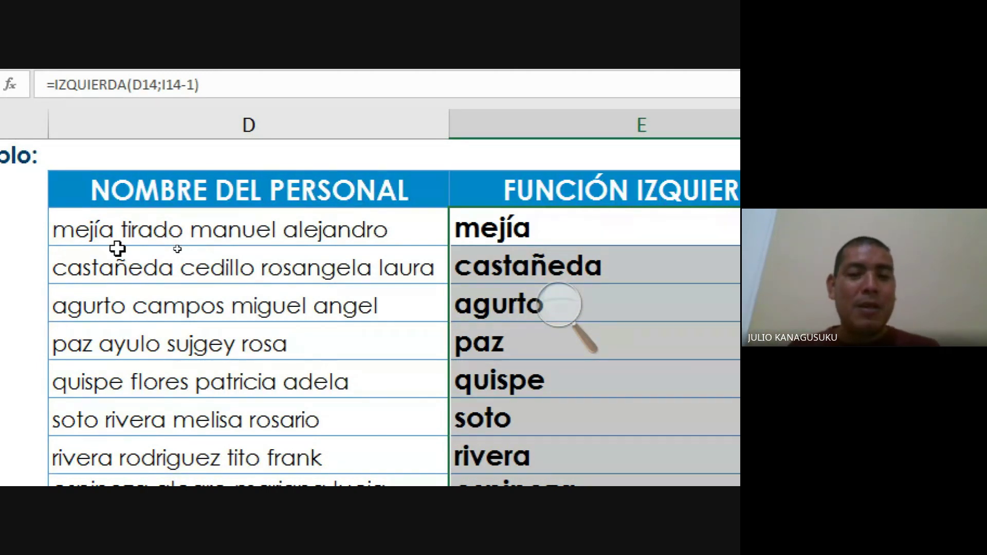
Zoom the Magnifier back to 100% and scroll right to the E1–E3 and LARGO columns.
{"action": "left_click", "coordinate": [563, 313]}
{"action": "left_click", "coordinate": [557, 321]}
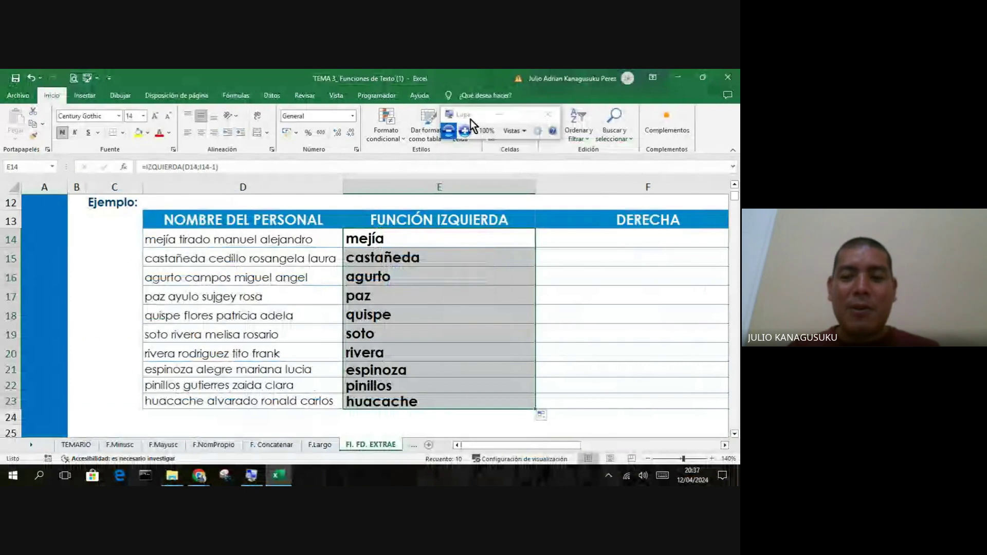
{"action": "left_click", "coordinate": [723, 445]}
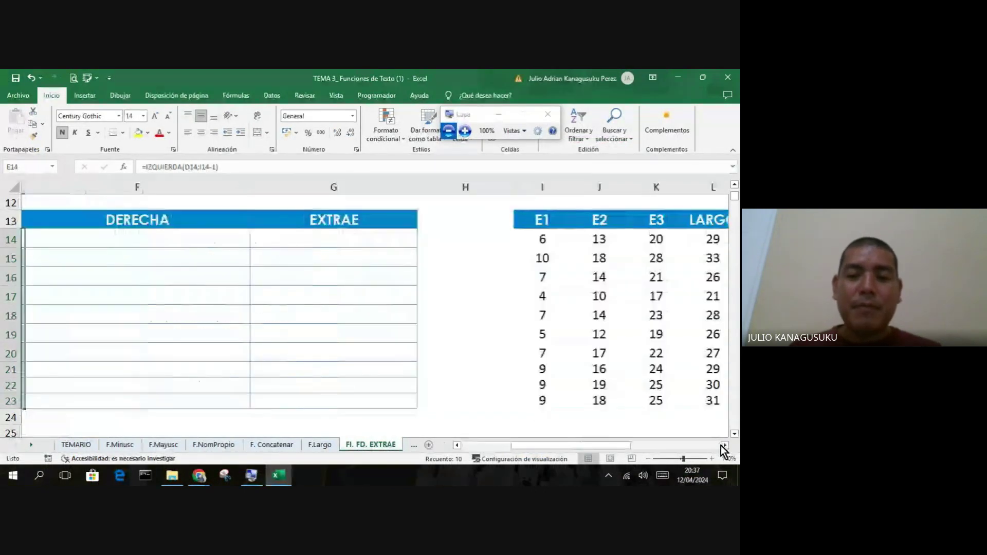
{"action": "left_click_drag", "start_coordinate": [612, 446], "coordinate": [591, 446]}
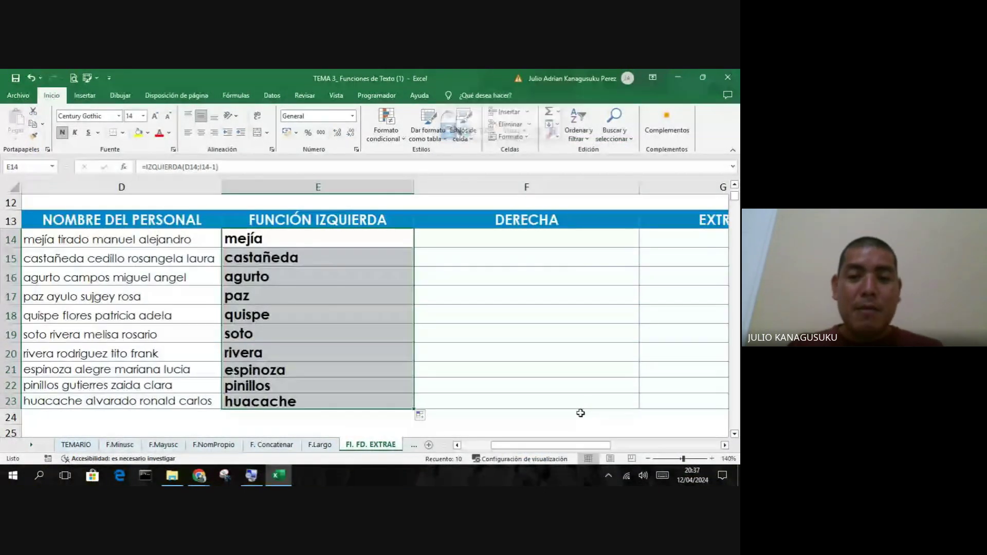
Enter =IZQUIERDA(D14;I14) in F14, the first DERECHA cell.
{"action": "left_click", "coordinate": [481, 247]}
{"action": "type", "text": "="}
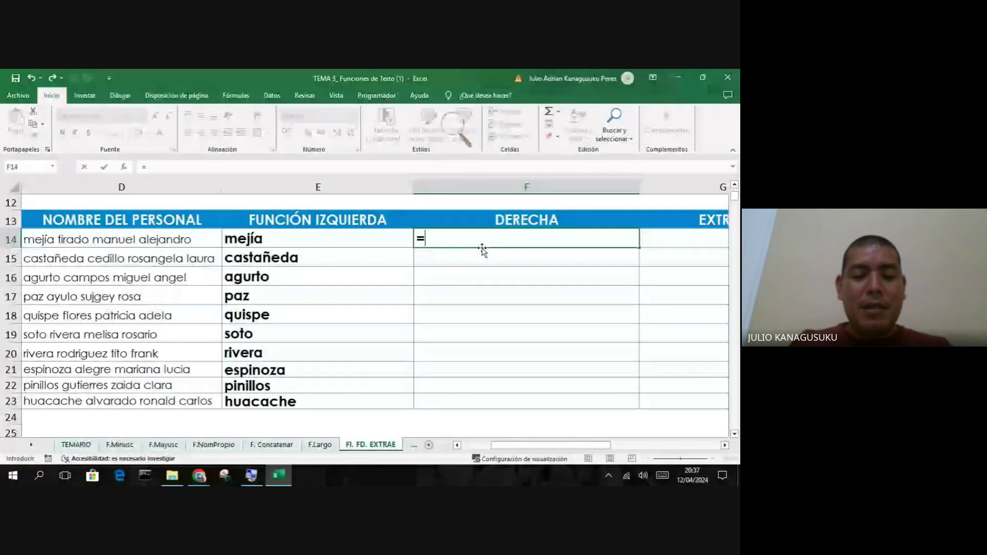
{"action": "type", "text": "IZQUIERD"}
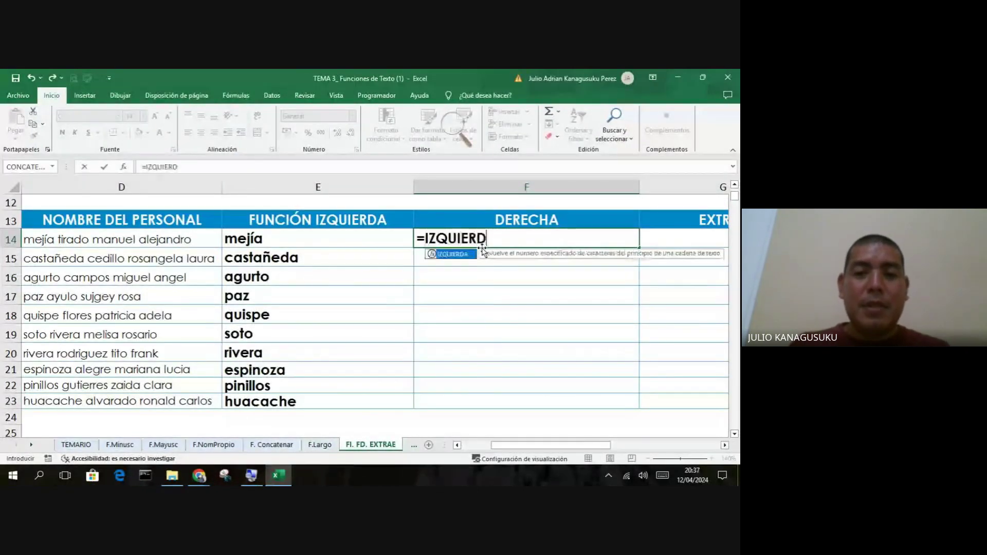
{"action": "double_click", "coordinate": [469, 255]}
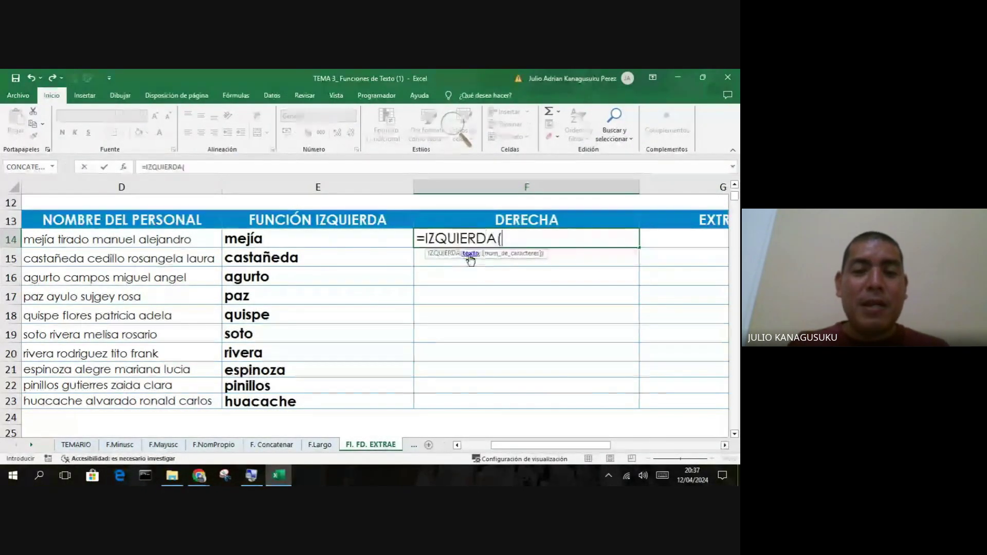
{"action": "left_click", "coordinate": [82, 243]}
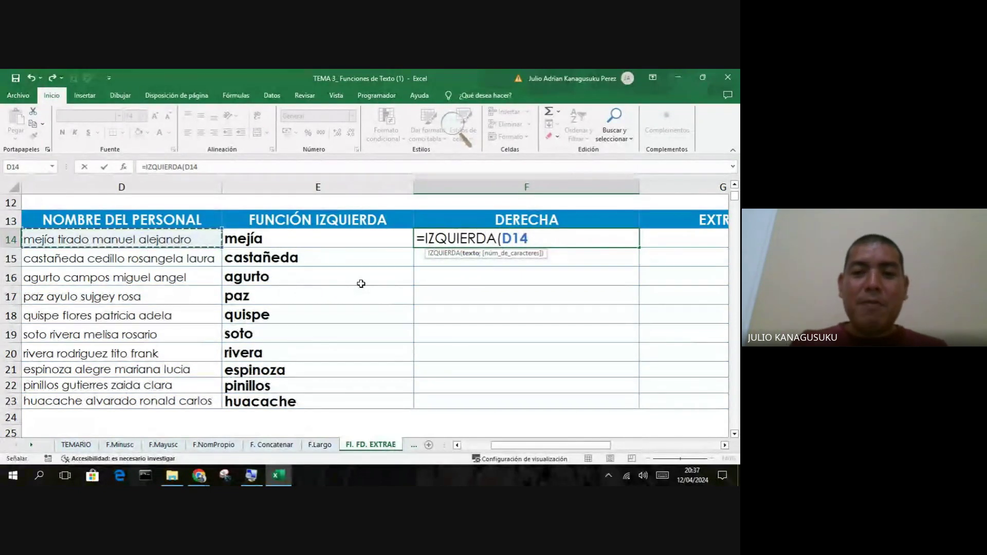
{"action": "type", "text": ";"}
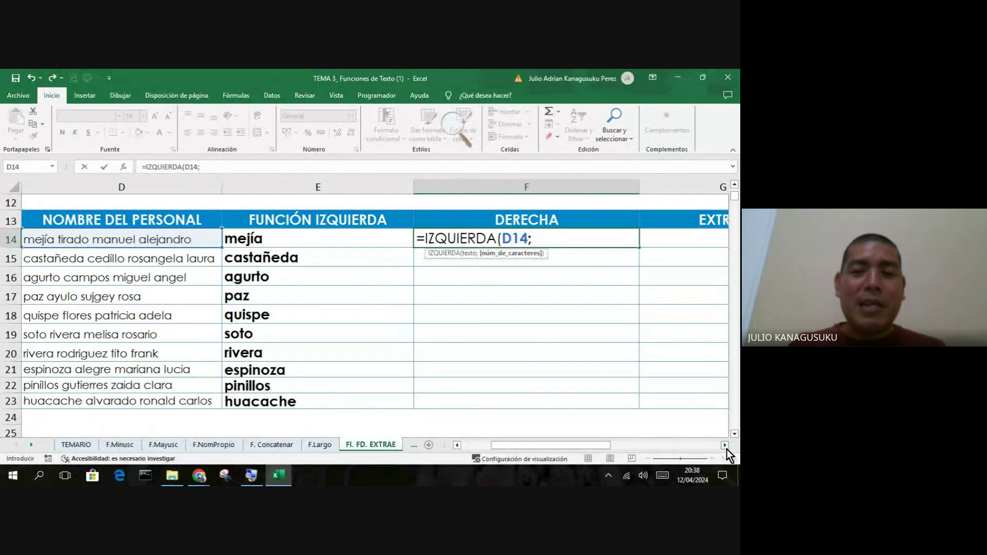
{"action": "left_click", "coordinate": [725, 446]}
{"action": "left_click", "coordinate": [724, 446]}
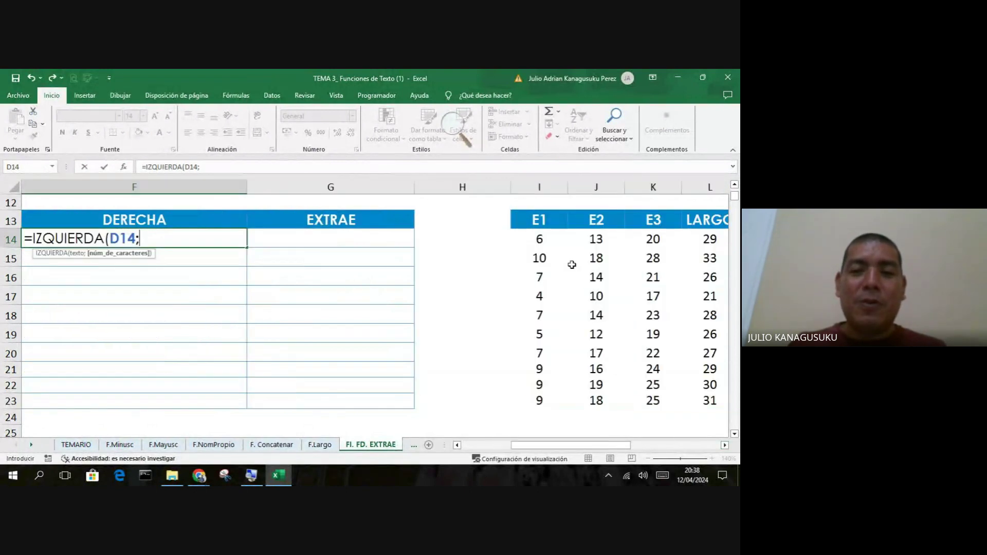
{"action": "left_click", "coordinate": [557, 241]}
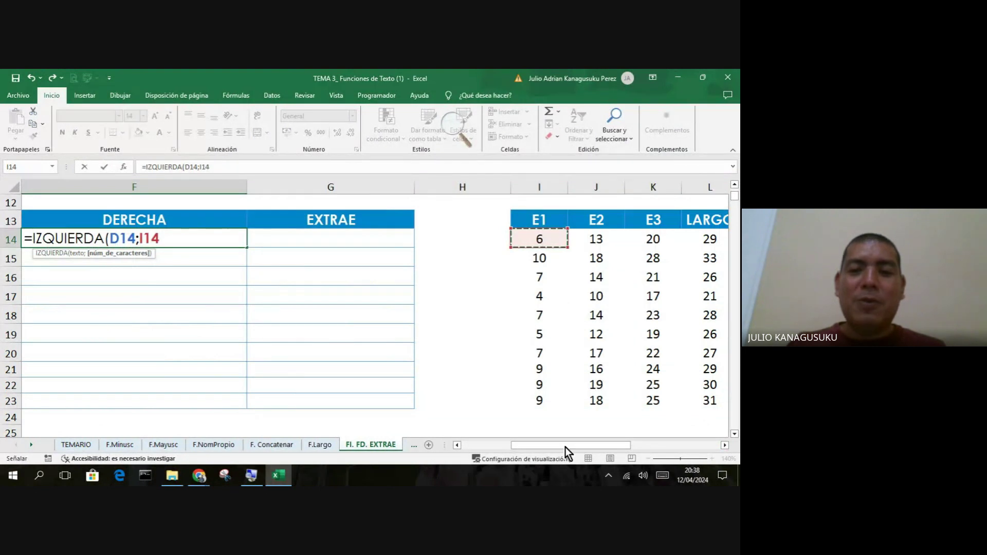
{"action": "left_click_drag", "start_coordinate": [565, 446], "coordinate": [546, 446]}
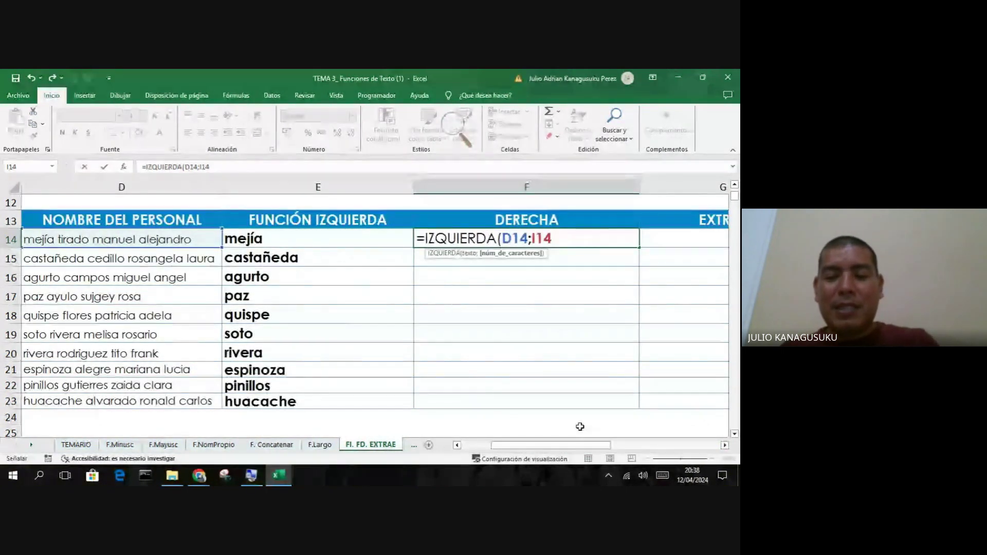
{"action": "type", "text": ")"}
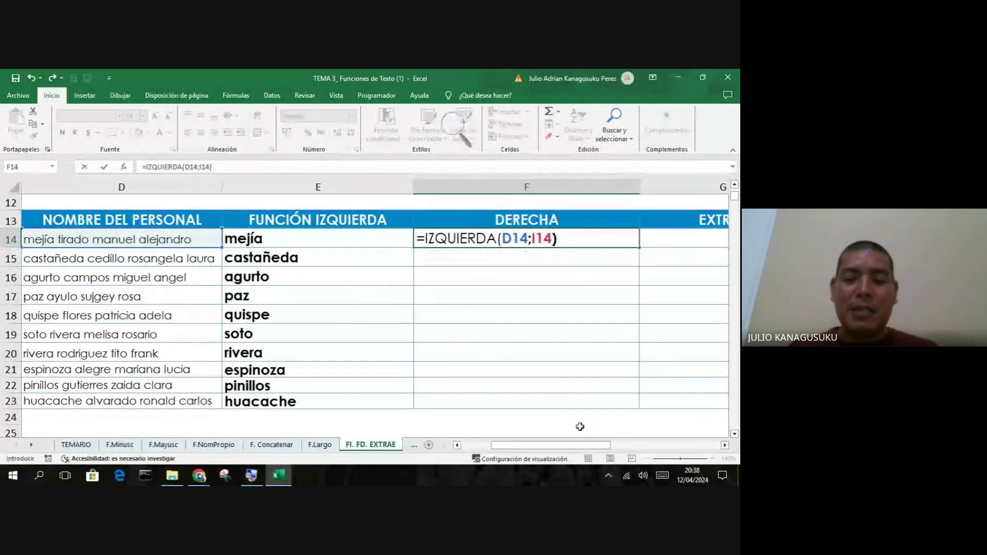
{"action": "key", "text": "Return"}
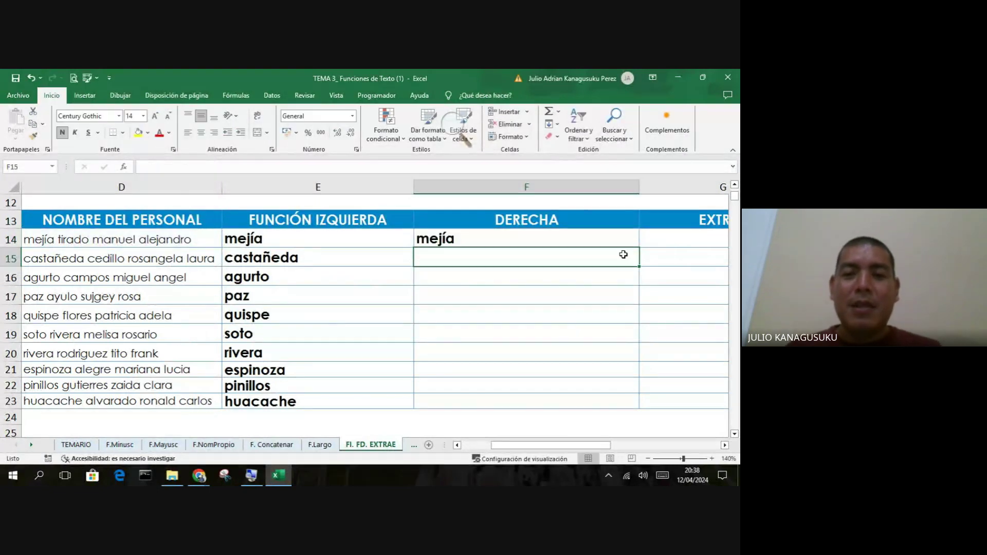
Fill the F14 formula down to F23 and select E14:E23.
{"action": "left_click", "coordinate": [627, 241]}
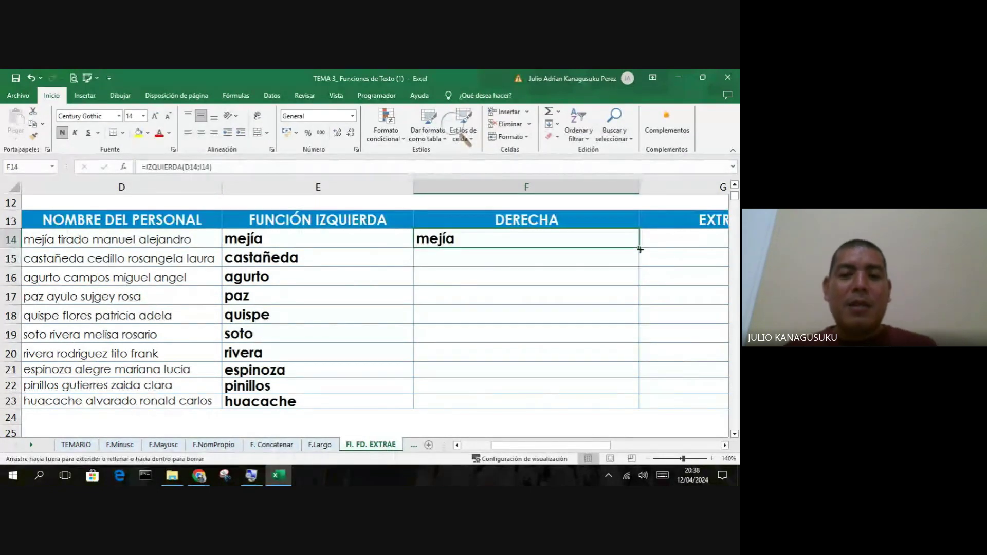
{"action": "left_click_drag", "start_coordinate": [639, 249], "coordinate": [639, 408]}
{"action": "left_click", "coordinate": [406, 334]}
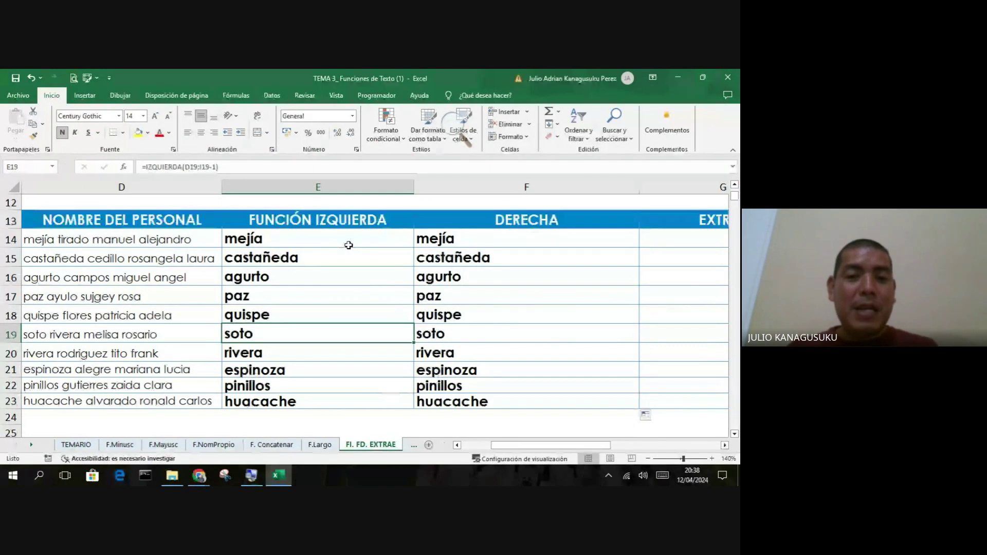
{"action": "left_click_drag", "start_coordinate": [348, 245], "coordinate": [347, 398]}
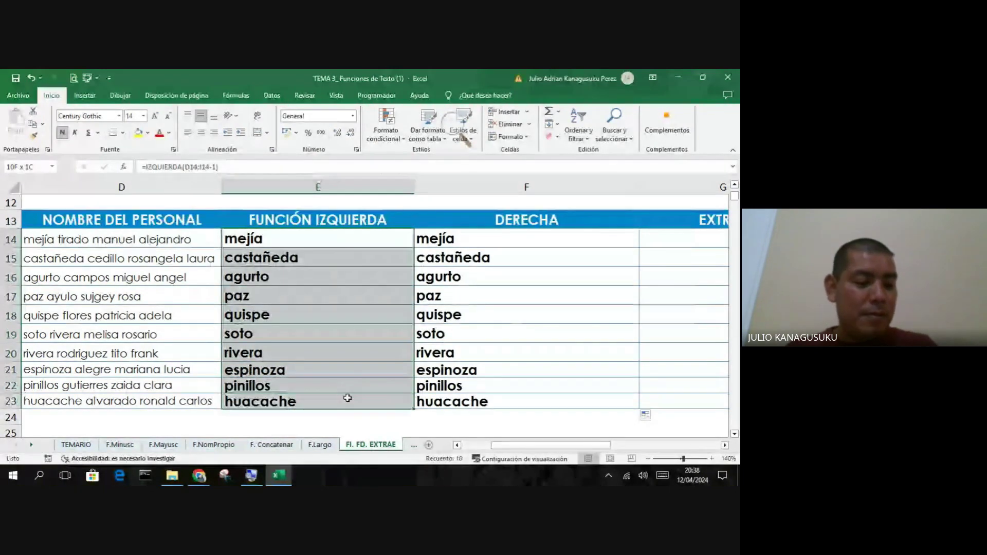
Copy E14:E23 and paste it back onto itself as values only.
{"action": "key", "text": "ctrl+c"}
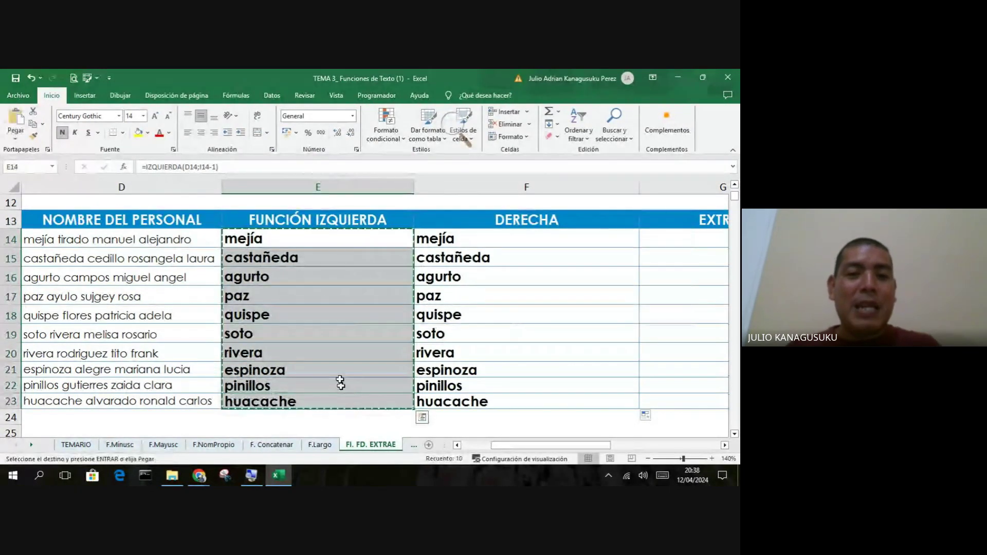
{"action": "right_click", "coordinate": [307, 238]}
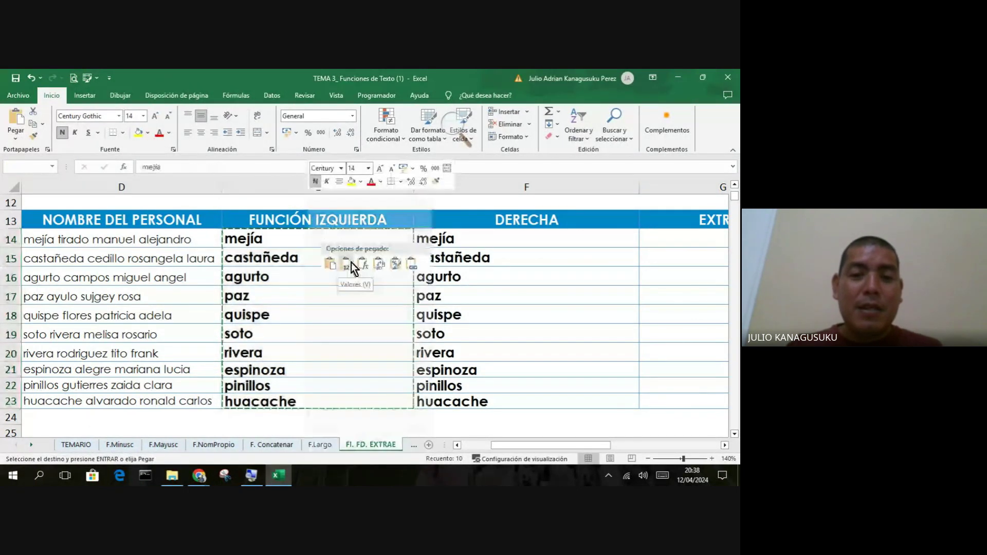
{"action": "left_click", "coordinate": [351, 267]}
{"action": "left_click", "coordinate": [323, 331]}
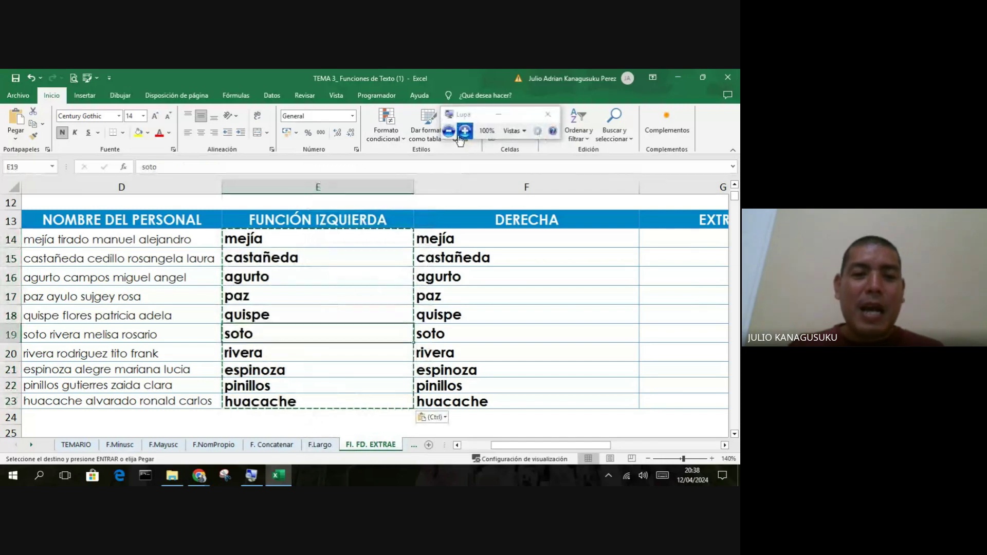
{"action": "left_click", "coordinate": [464, 131]}
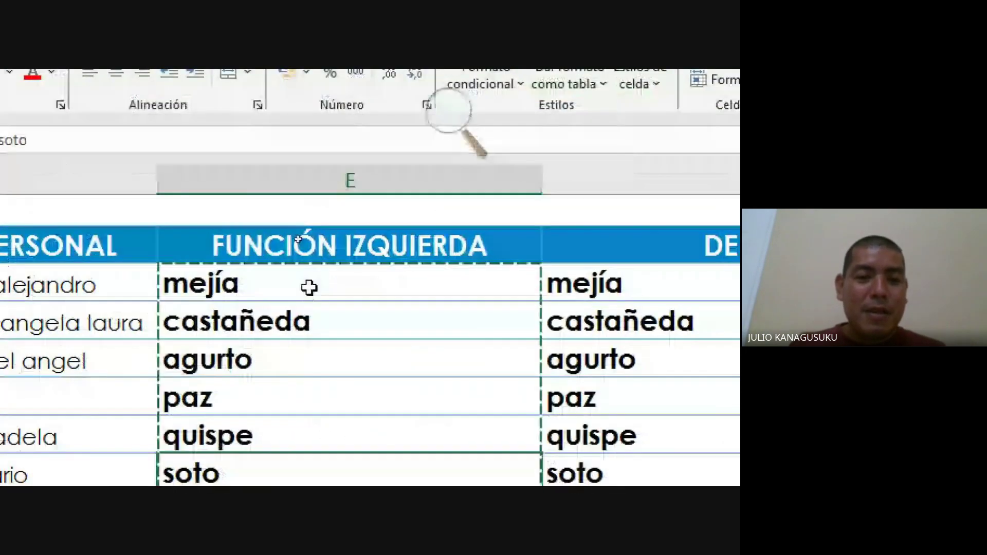
Inspect the mejía, castañeda and agurto cells to confirm they now hold plain text.
{"action": "left_click", "coordinate": [313, 278]}
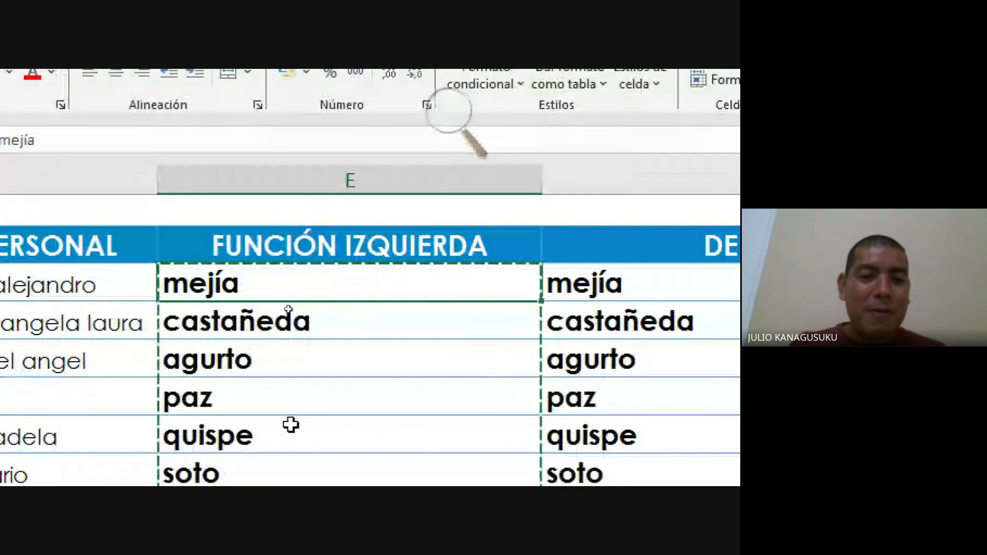
{"action": "double_click", "coordinate": [262, 284]}
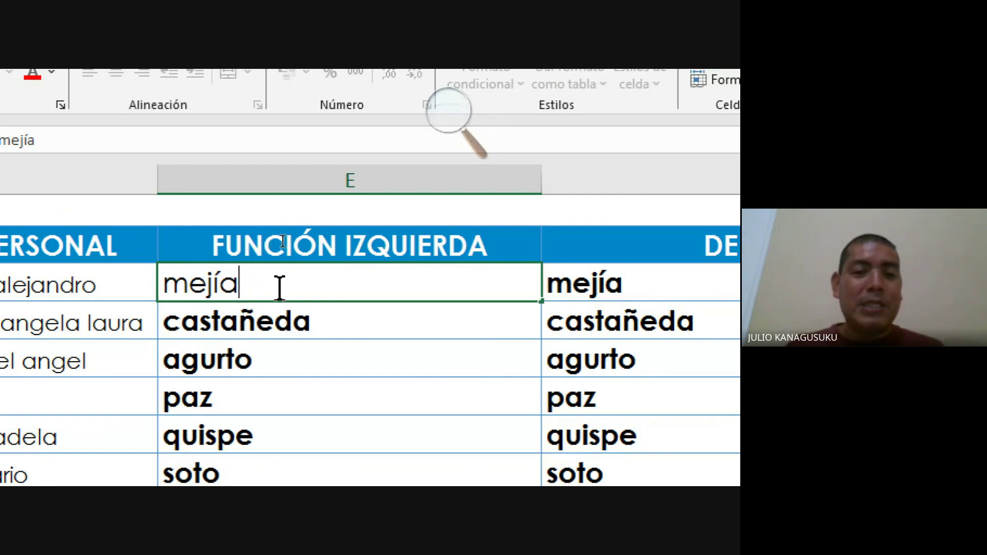
{"action": "left_click", "coordinate": [329, 321]}
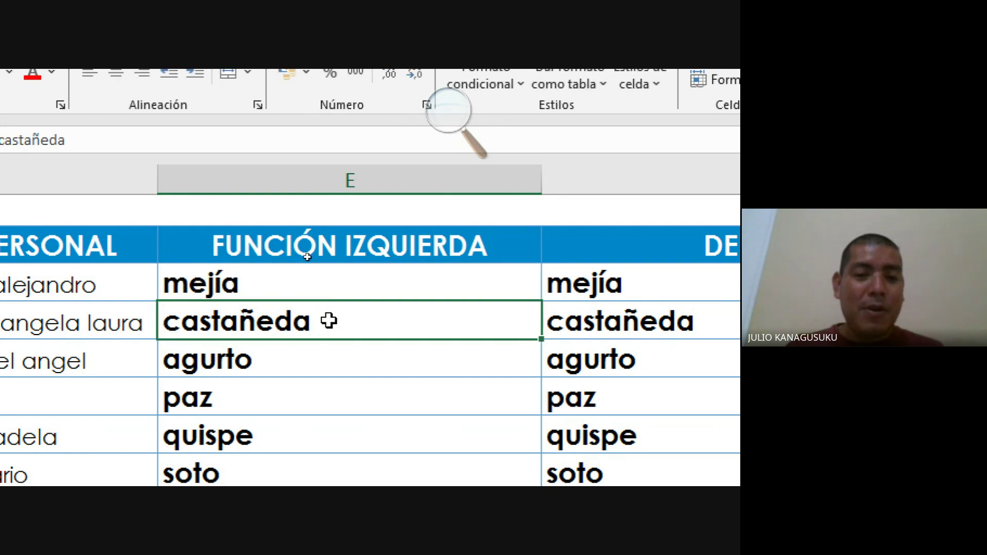
{"action": "double_click", "coordinate": [329, 320]}
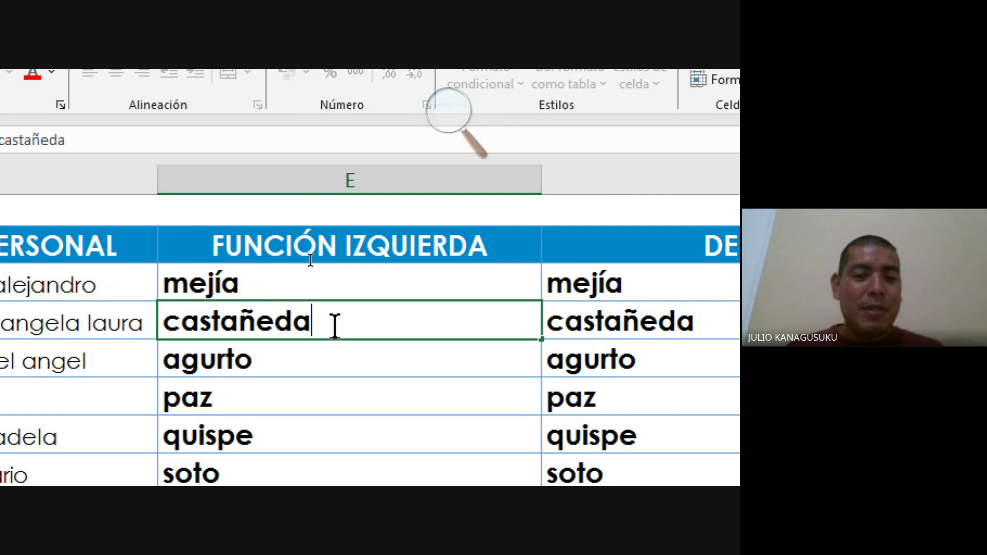
{"action": "double_click", "coordinate": [283, 354]}
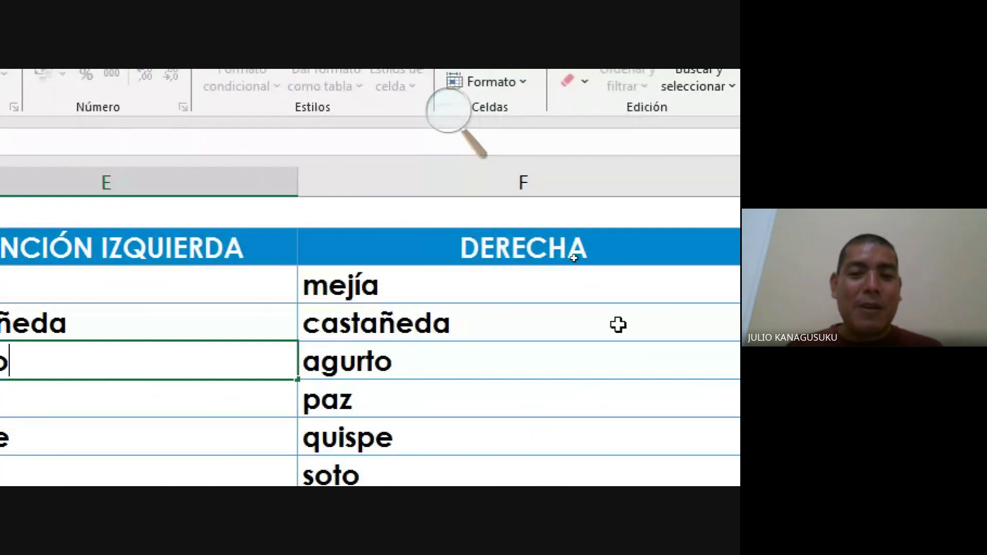
{"action": "left_click", "coordinate": [565, 293]}
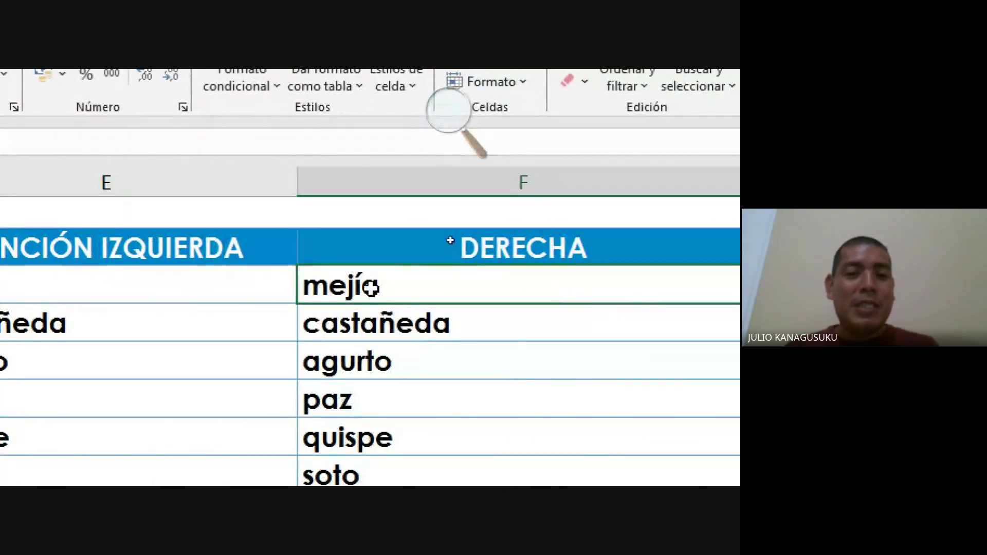
{"action": "double_click", "coordinate": [419, 281]}
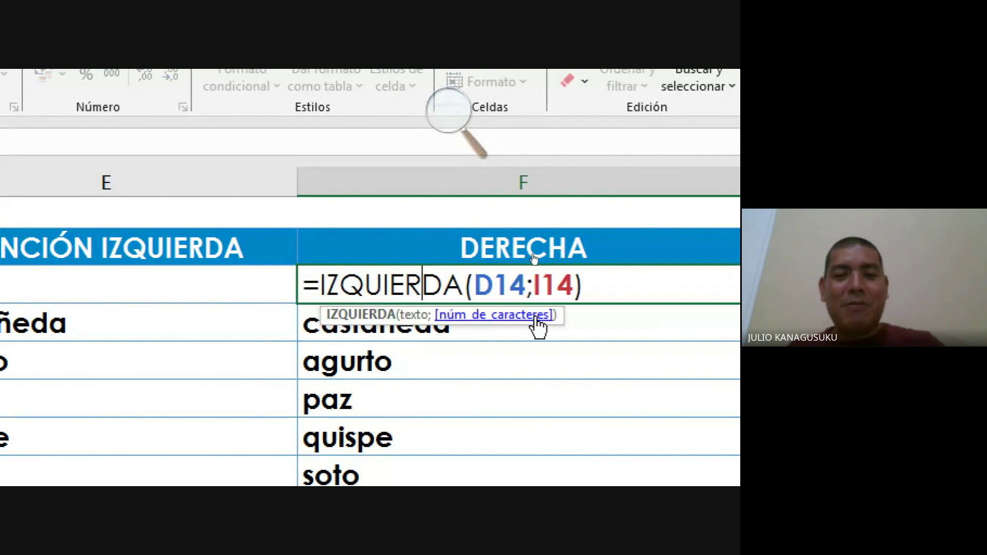
{"action": "key", "text": "Escape"}
{"action": "mouse_move", "coordinate": [470, 279]}
{"action": "left_mouse_down"}
{"action": "mouse_move", "coordinate": [466, 457]}
{"action": "mouse_move", "coordinate": [473, 414]}
{"action": "left_mouse_up"}
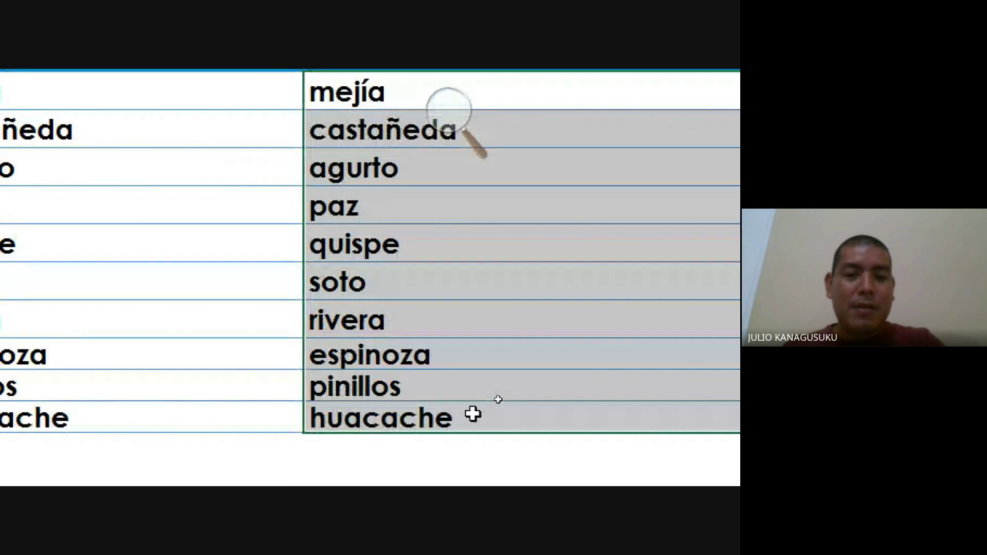
{"action": "key", "text": "ctrl+c"}
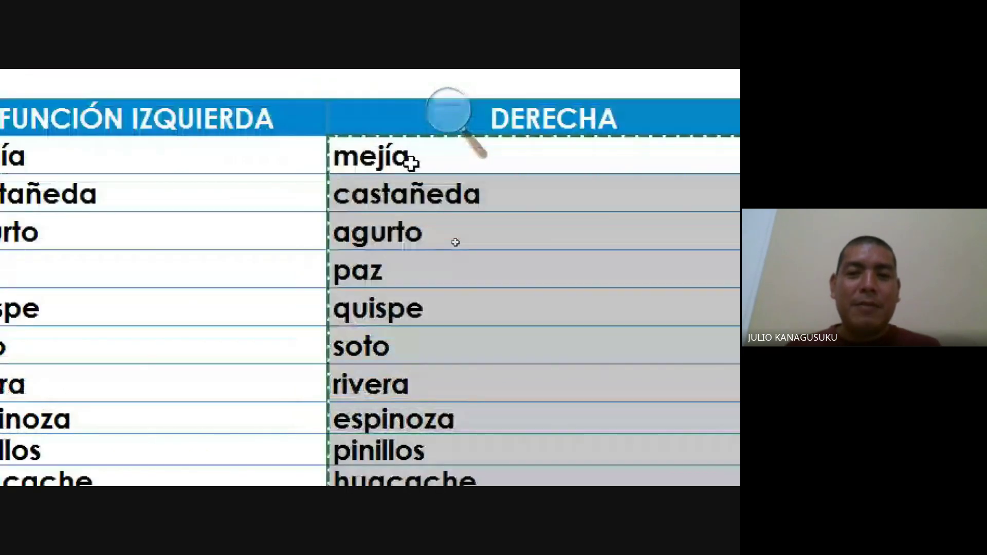
{"action": "right_click", "coordinate": [412, 163]}
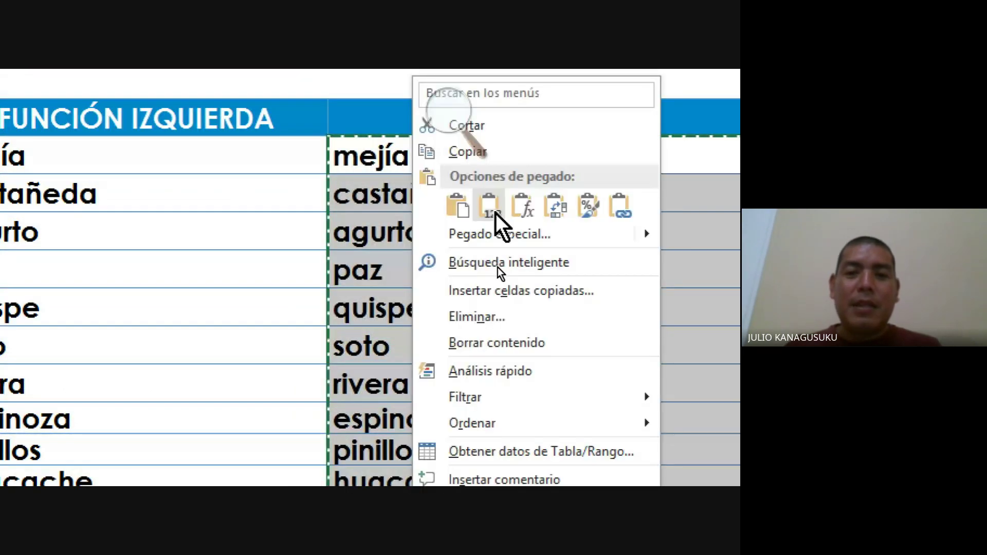
{"action": "left_click", "coordinate": [491, 208]}
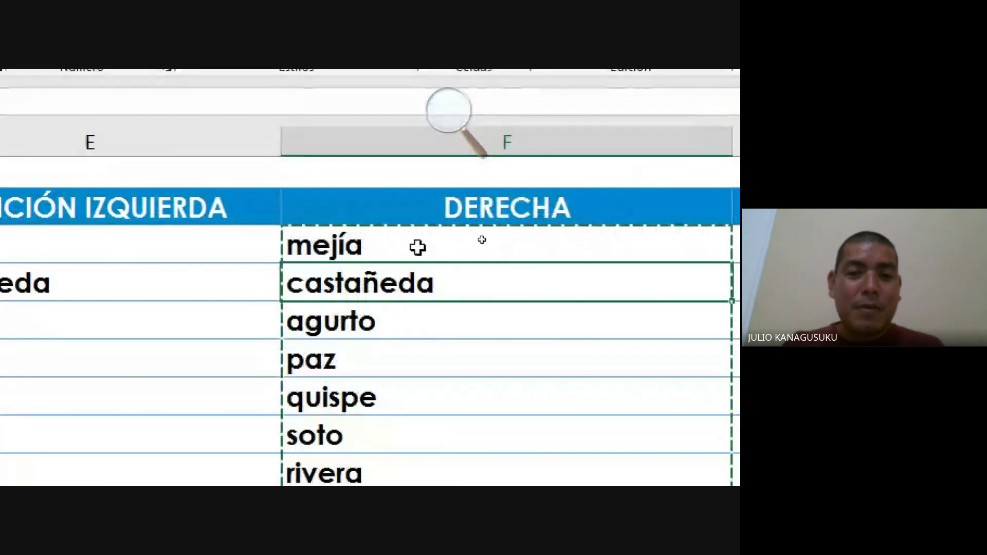
{"action": "double_click", "coordinate": [418, 247]}
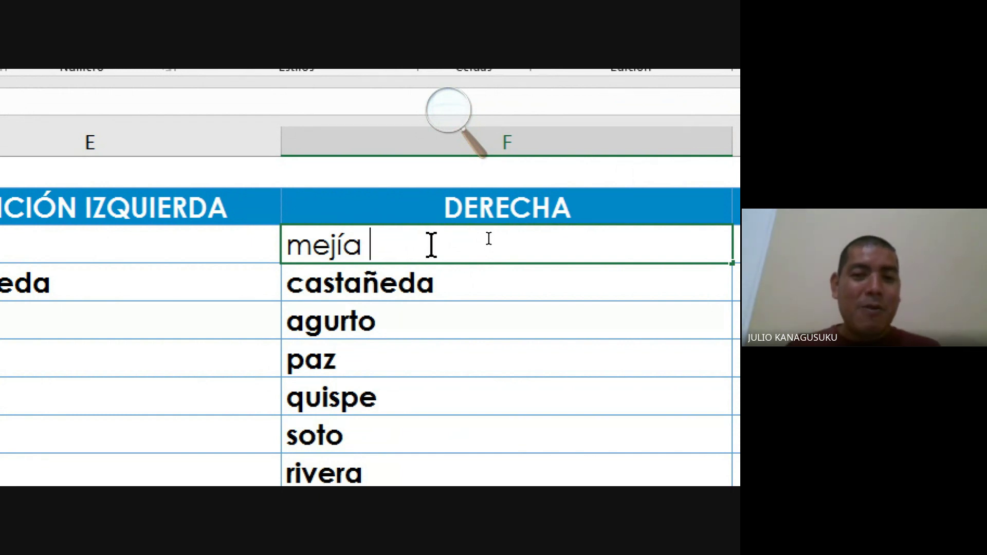
{"action": "double_click", "coordinate": [458, 287]}
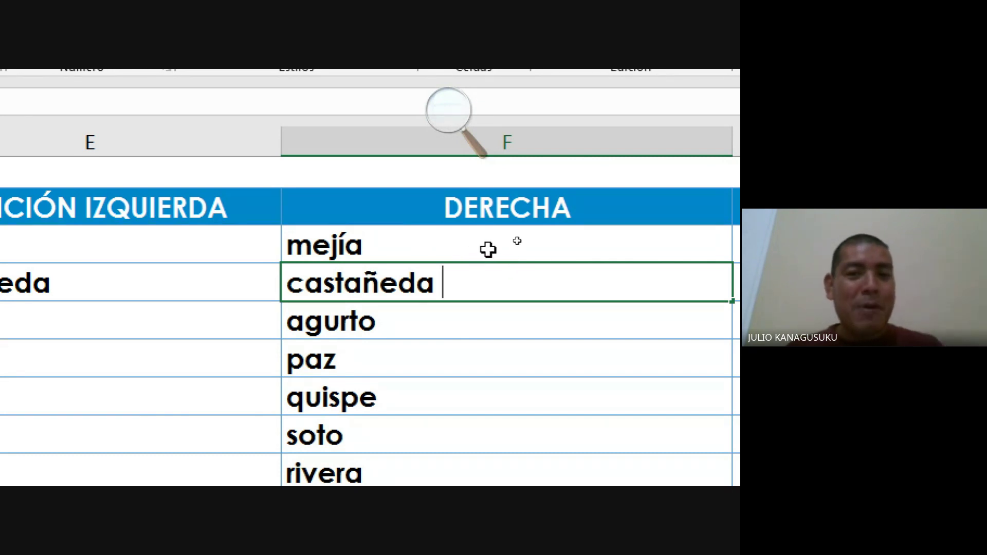
Open the TEMA 01 - Función SI workbook from EXCEL INTERMEDIO > CLASE 1 in File Explorer.
{"action": "left_click", "coordinate": [449, 109]}
{"action": "left_click", "coordinate": [442, 126]}
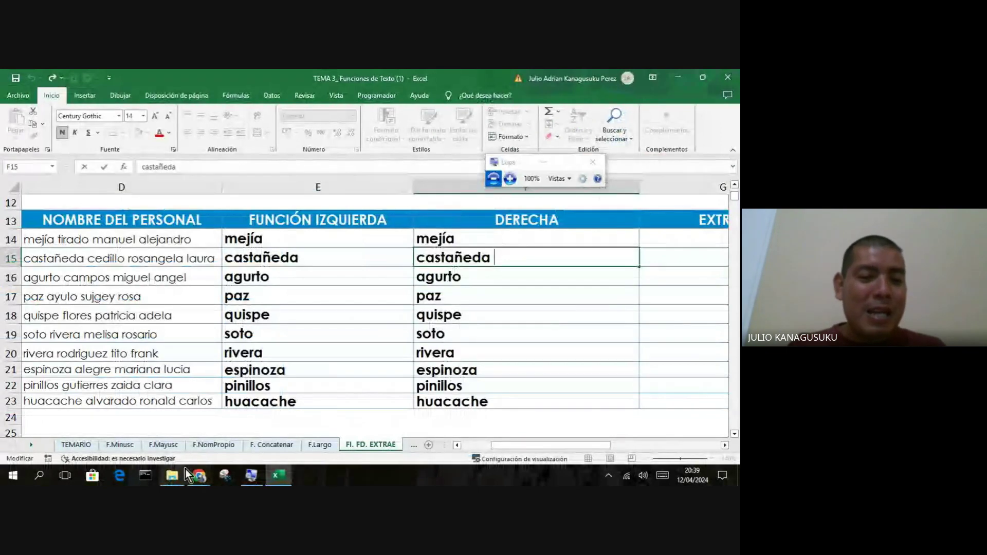
{"action": "left_click", "coordinate": [173, 476]}
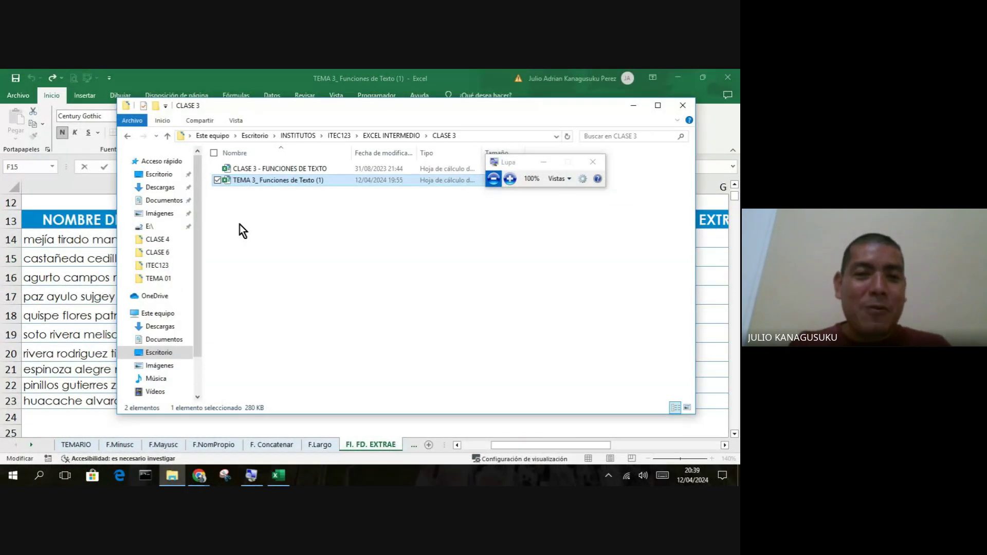
{"action": "left_click", "coordinate": [387, 136]}
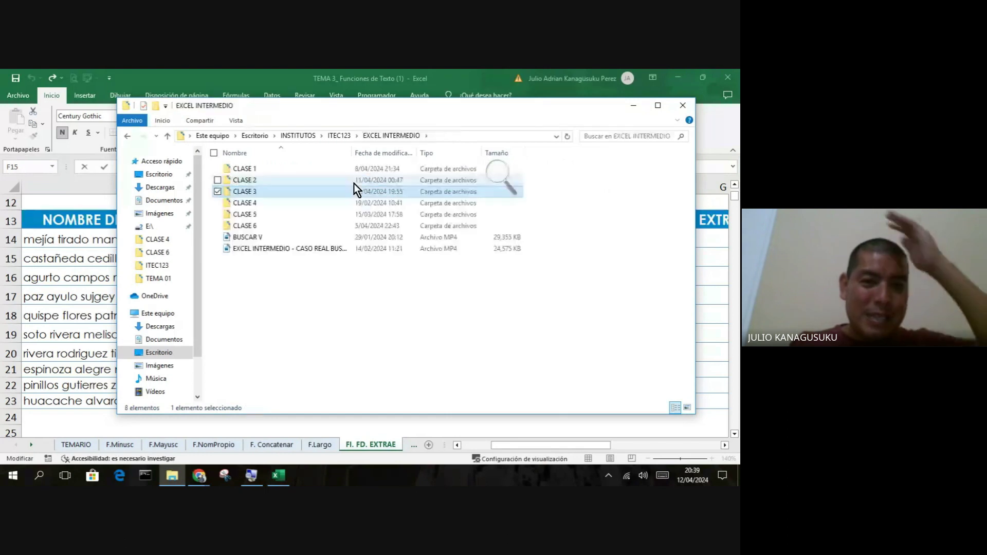
{"action": "double_click", "coordinate": [287, 173]}
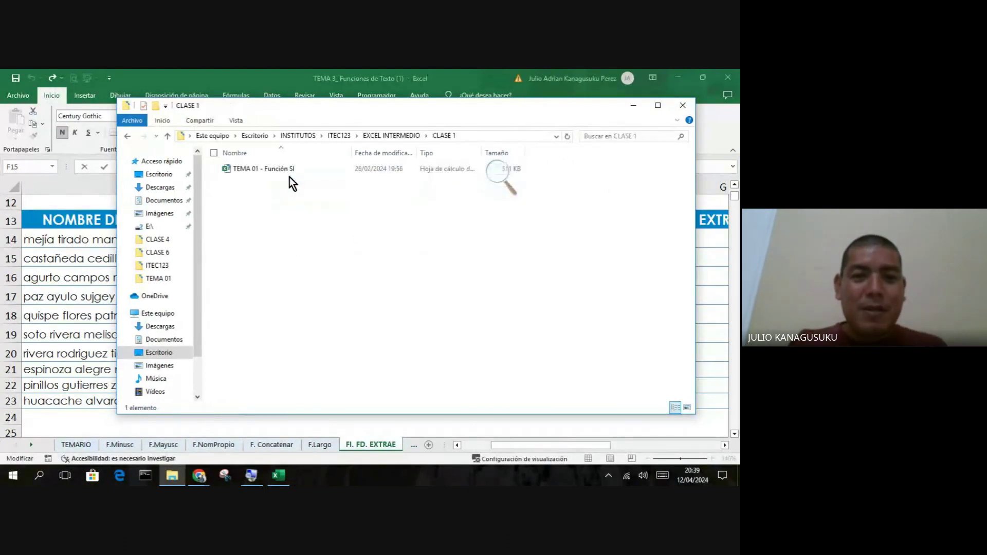
{"action": "double_click", "coordinate": [289, 177]}
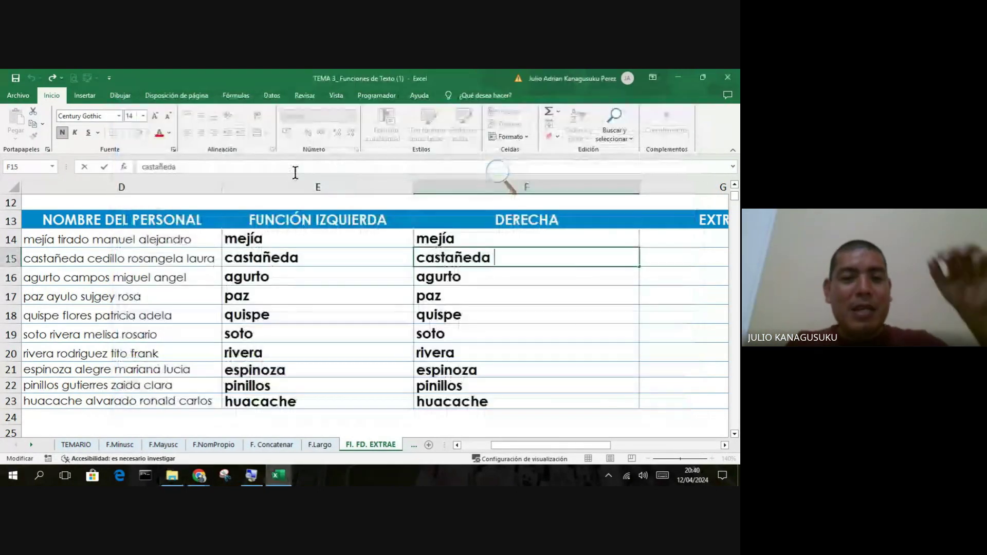
{"action": "key", "text": "Escape"}
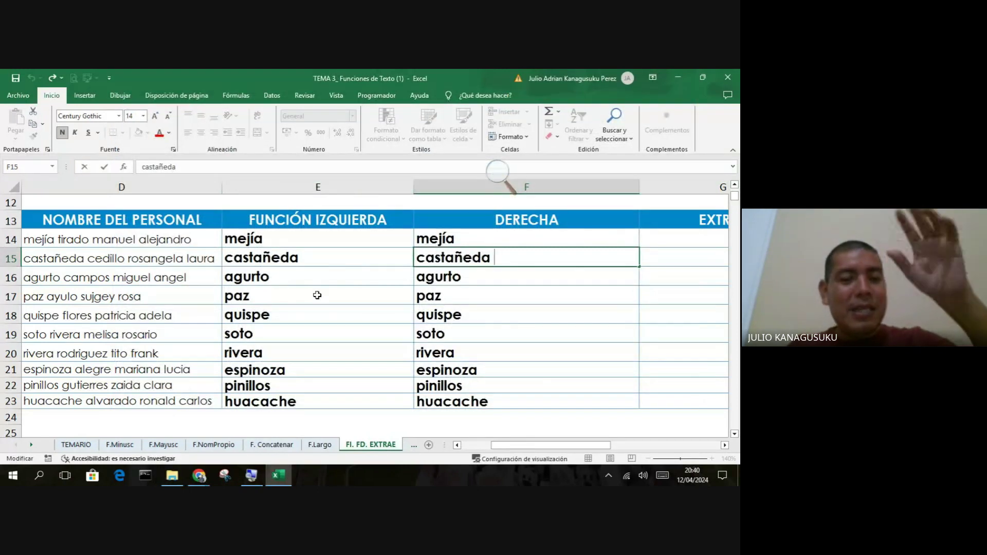
{"action": "key", "text": "F2"}
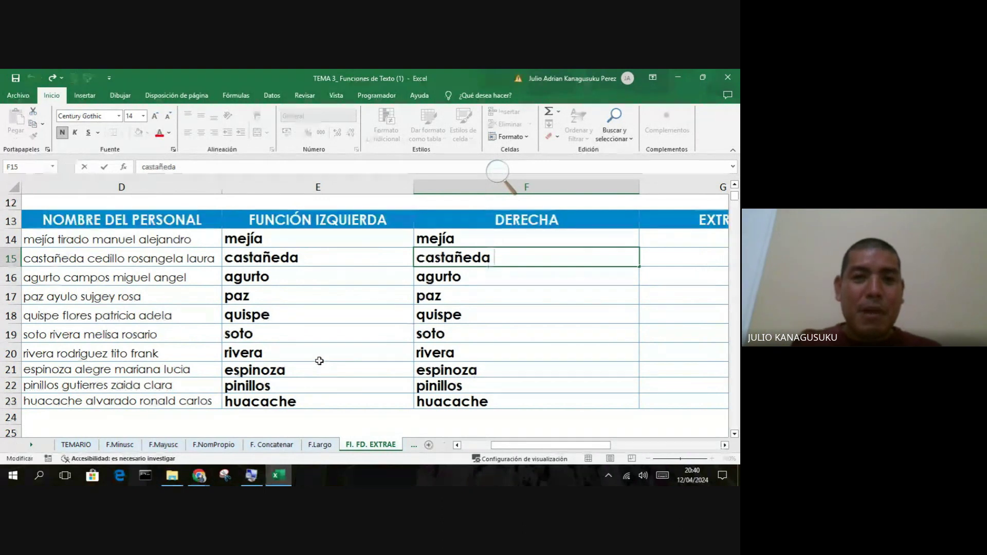
{"action": "key", "text": "Escape"}
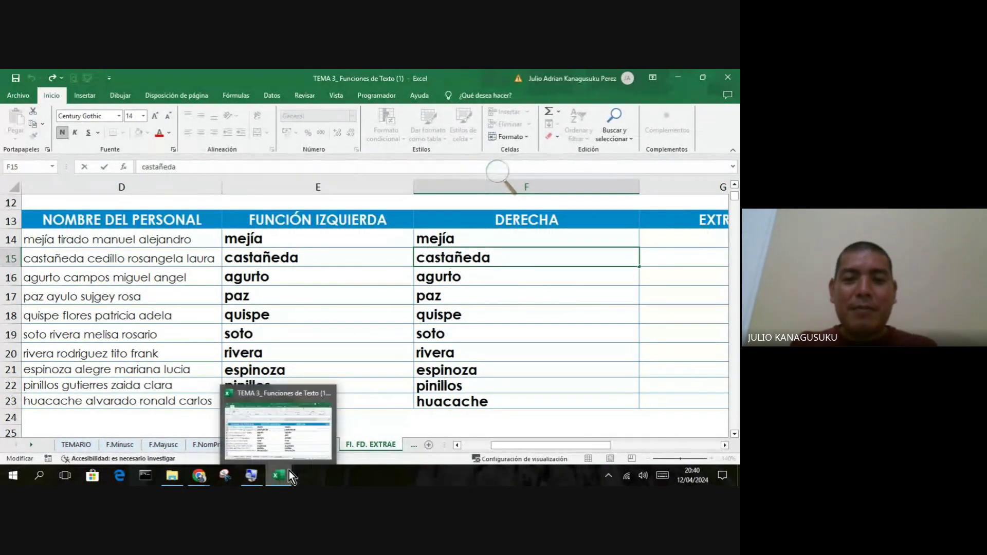
Show the O - Y sheet of TEMA 01 at 170% zoom with the FUNCION Y table in view.
{"action": "left_click", "coordinate": [503, 329]}
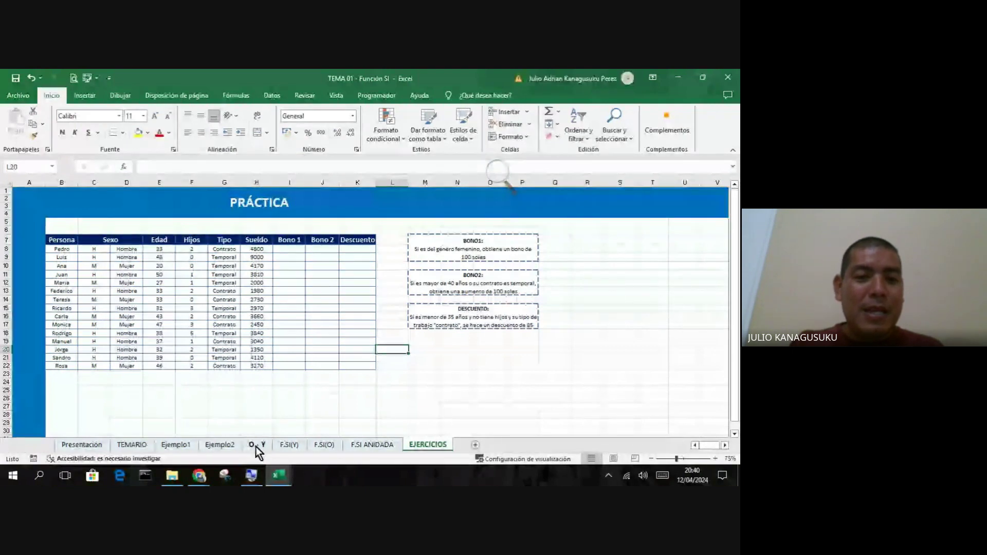
{"action": "left_click", "coordinate": [259, 445]}
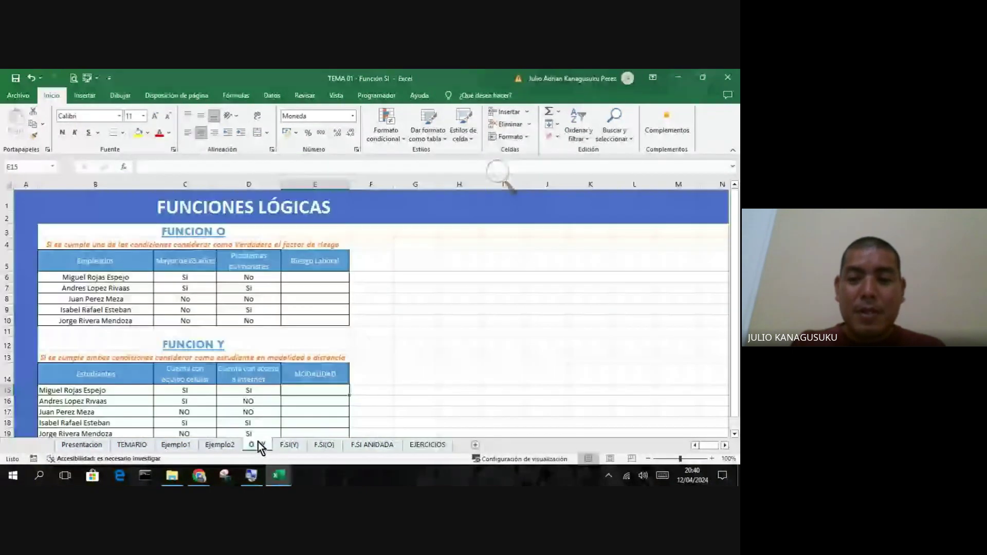
{"action": "left_click", "coordinate": [711, 459]}
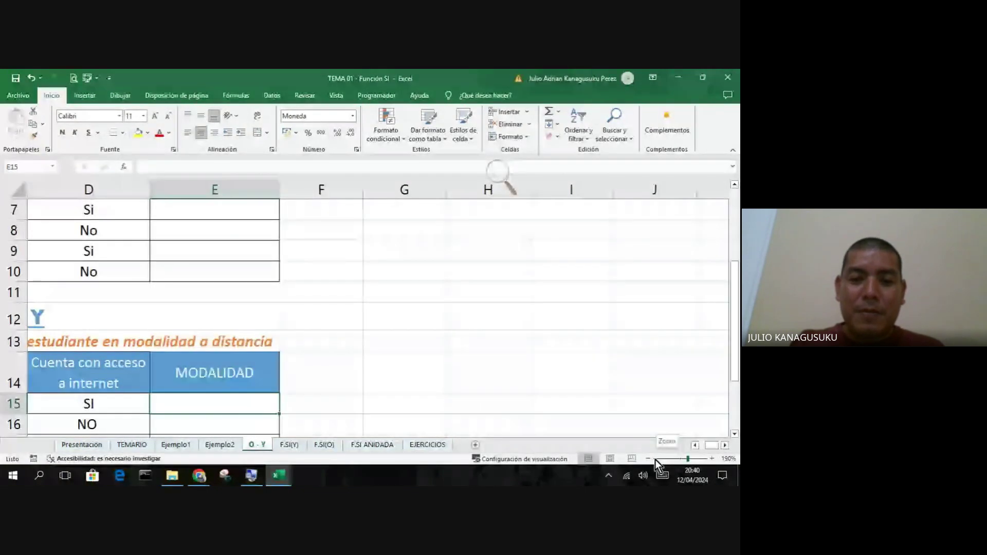
{"action": "left_click", "coordinate": [655, 459]}
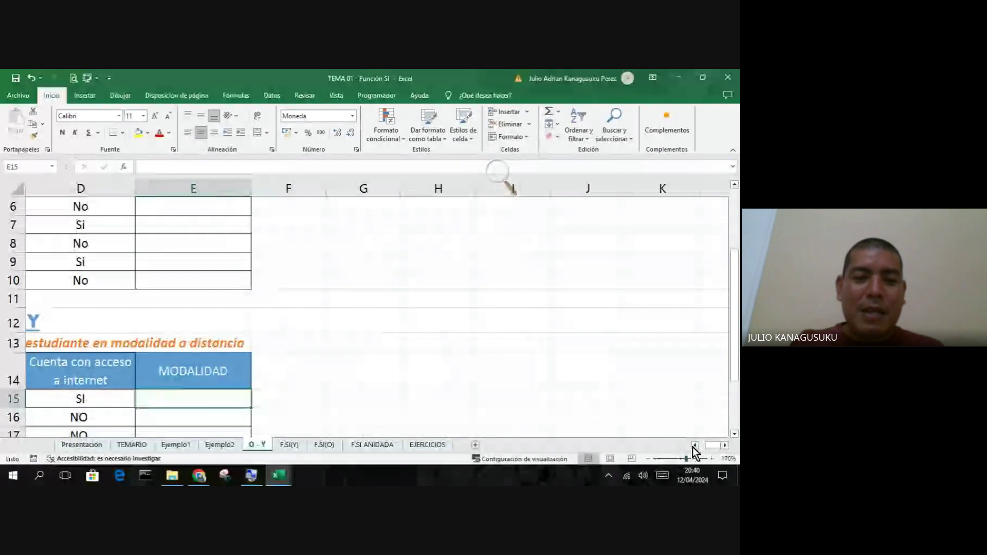
{"action": "left_click", "coordinate": [694, 445]}
{"action": "scroll", "coordinate": [650, 379], "scroll_direction": "down", "scroll_amount": 3}
{"action": "scroll", "coordinate": [650, 379], "scroll_direction": "up", "scroll_amount": 1}
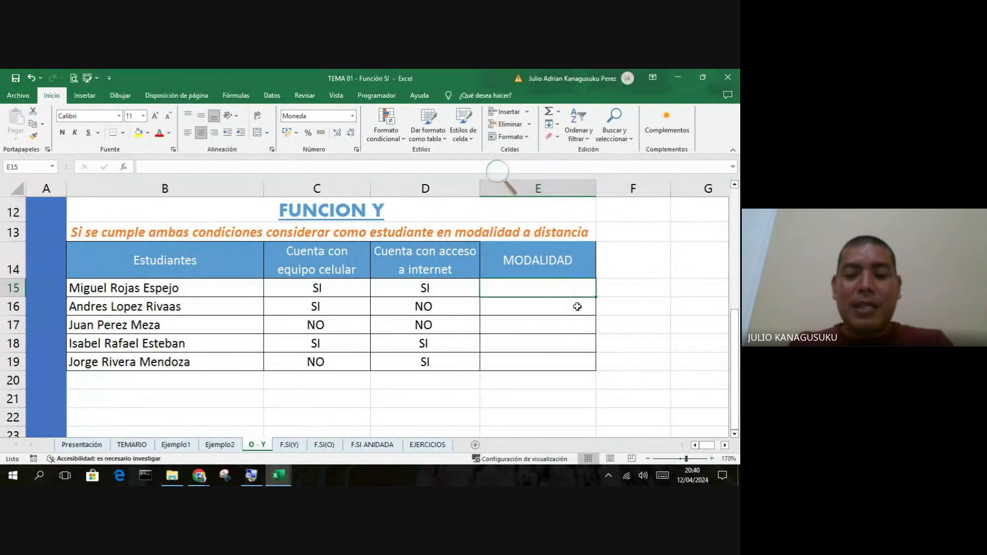
Enter =SI(Y(C15="SI";D15="SI");"Acepta";"Rechaza") in E15, giving Acepta.
{"action": "type", "text": "="}
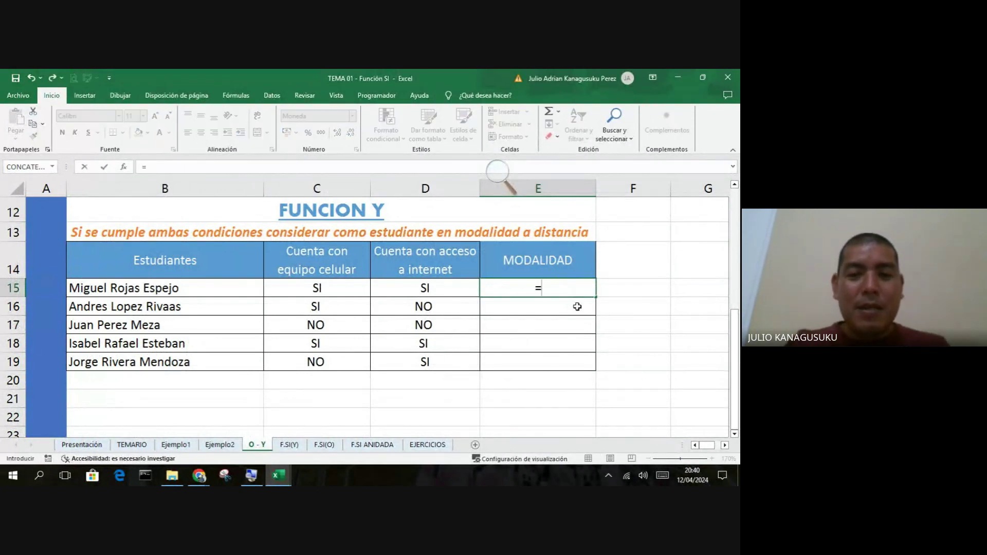
{"action": "type", "text": "SI("}
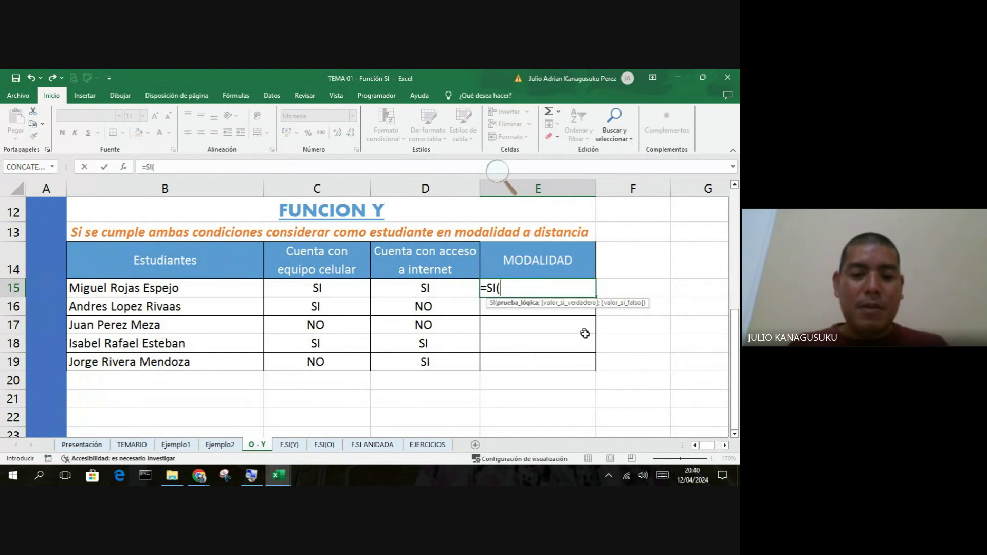
{"action": "type", "text": "Y"}
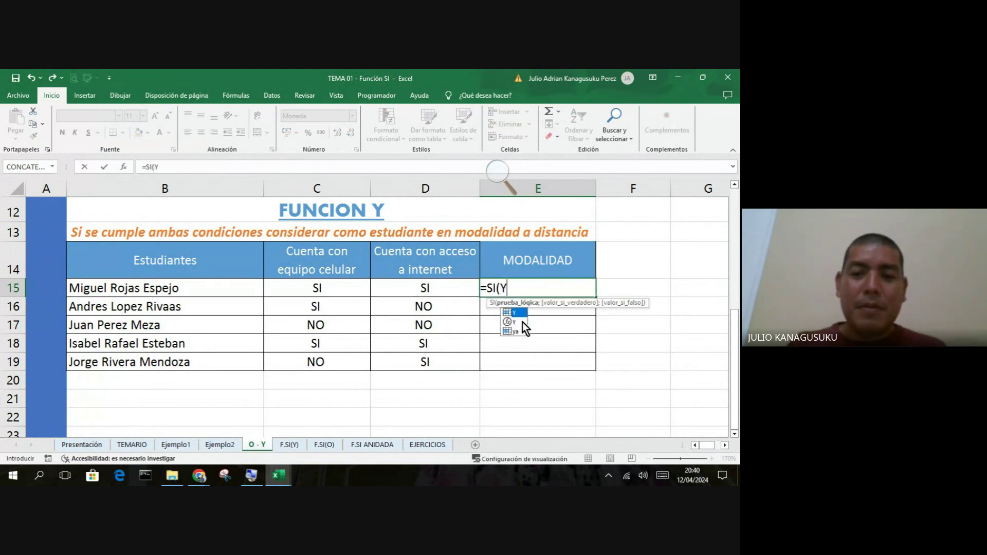
{"action": "type", "text": "("}
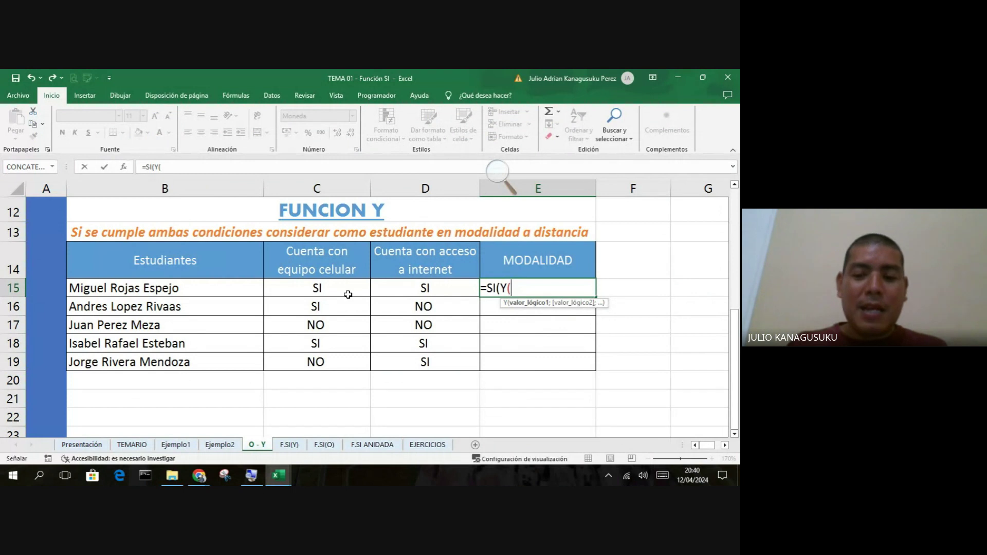
{"action": "left_click", "coordinate": [346, 293]}
{"action": "type", "text": "=\"SI\""}
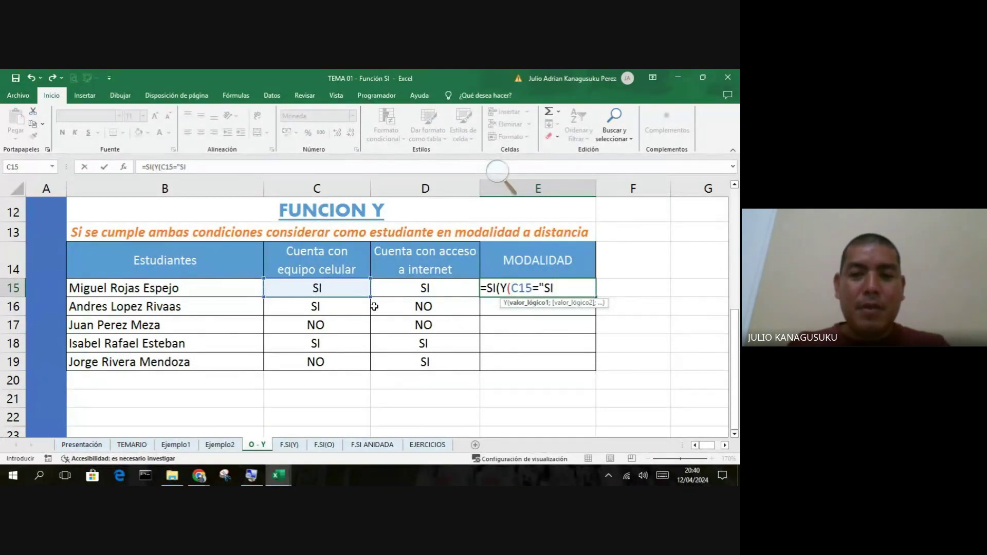
{"action": "type", "text": ";"}
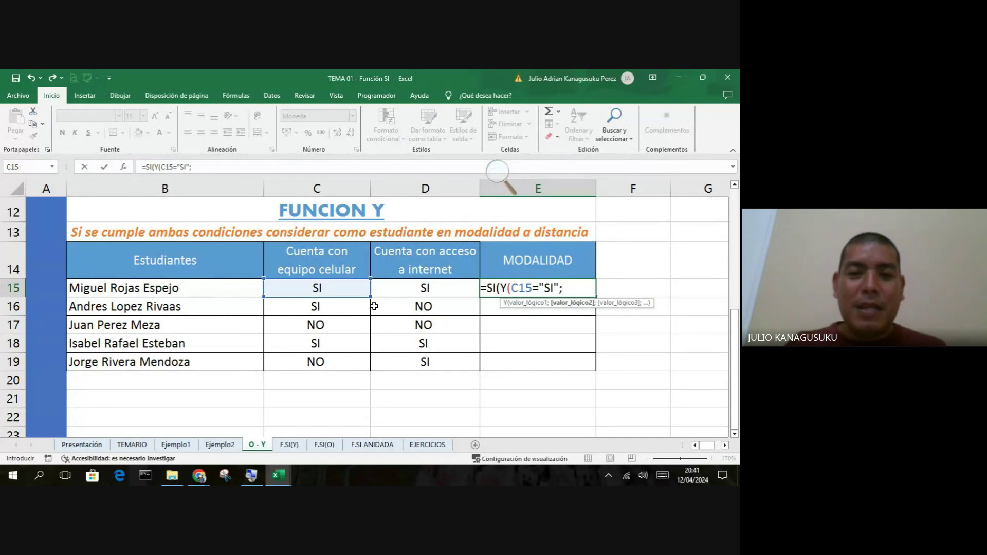
{"action": "left_click", "coordinate": [434, 293]}
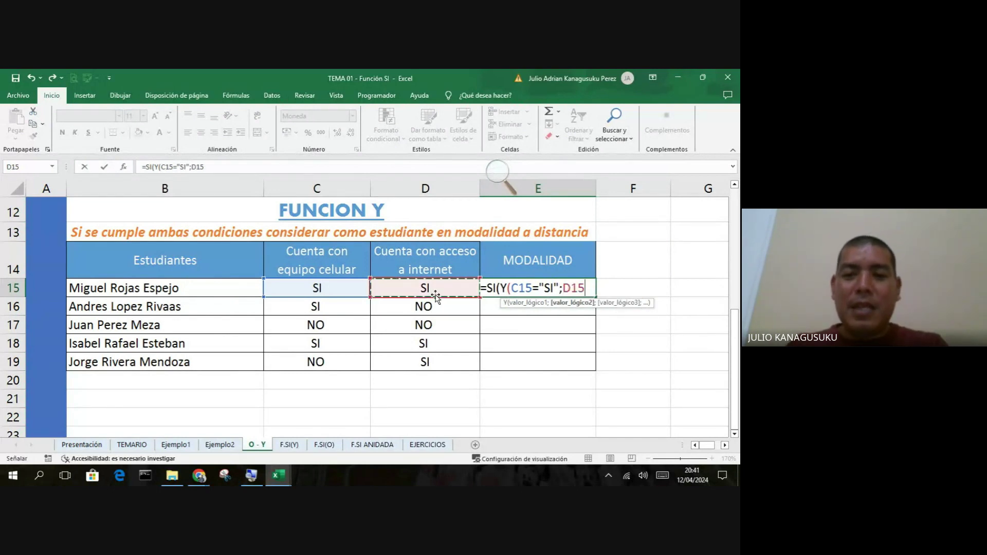
{"action": "type", "text": "=\"SI\""}
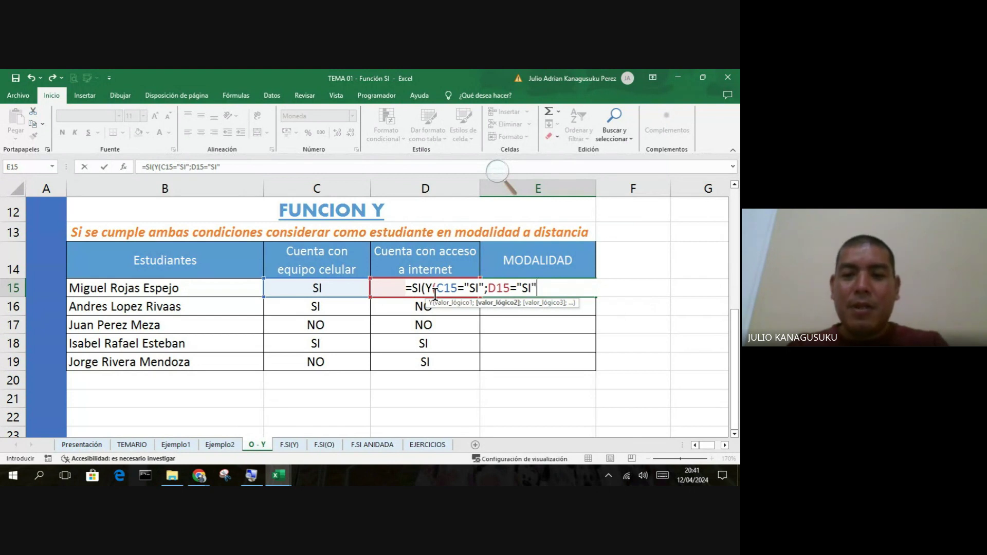
{"action": "type", "text": ");\""}
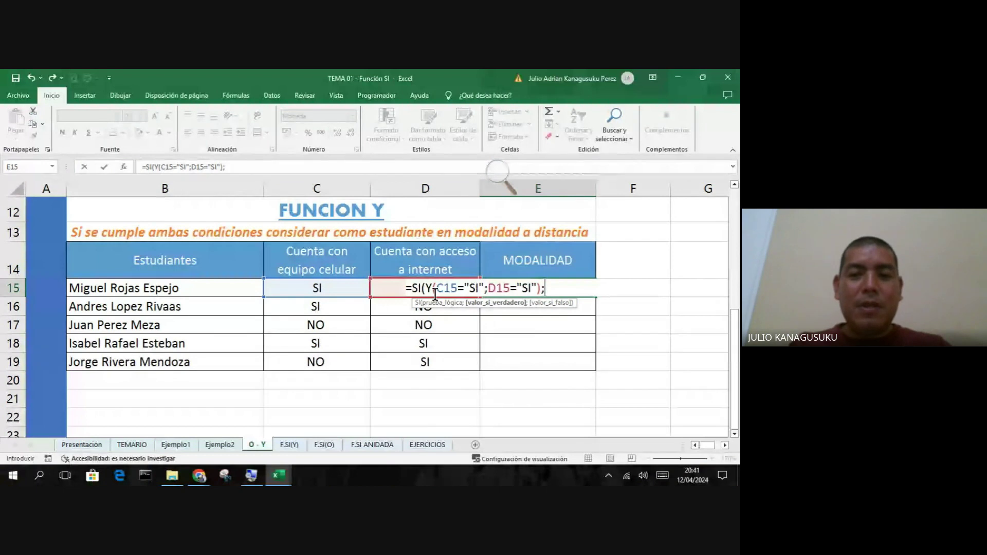
{"action": "type", "text": "A"}
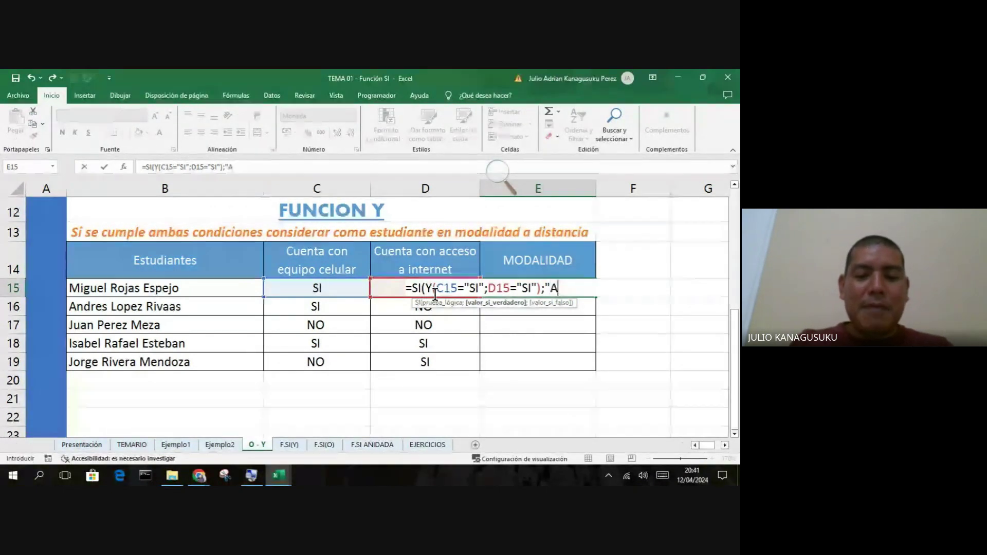
{"action": "type", "text": "cepta"}
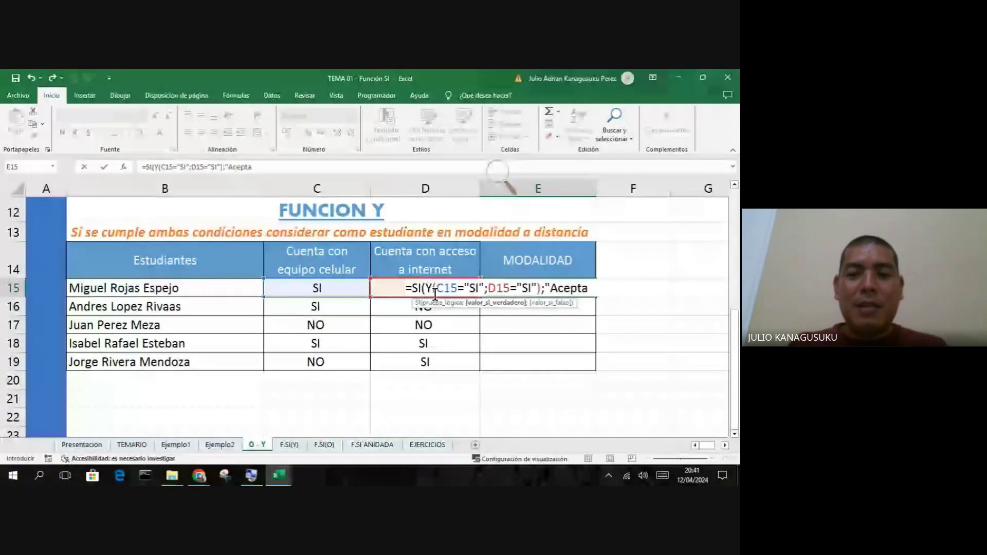
{"action": "type", "text": "\";\""}
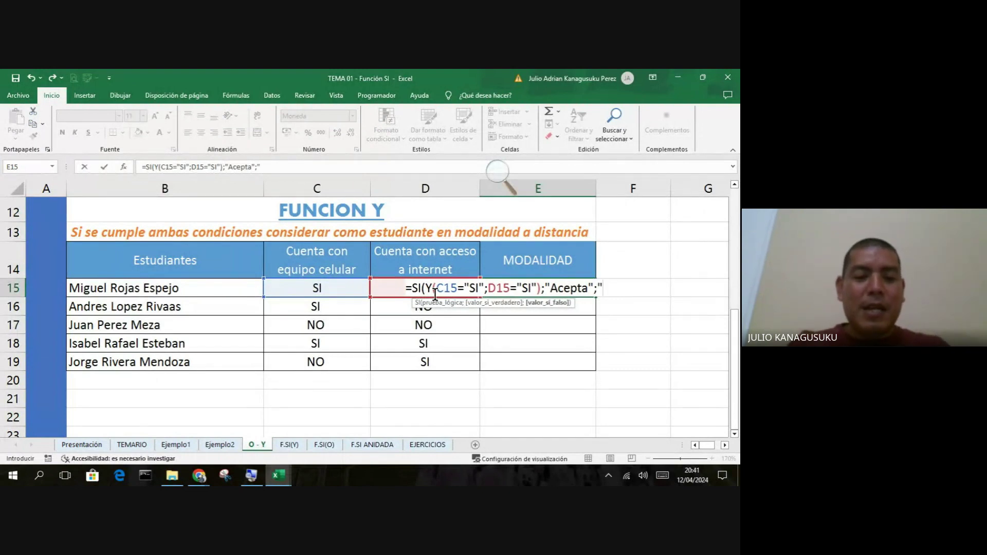
{"action": "type", "text": "Rechaza\""}
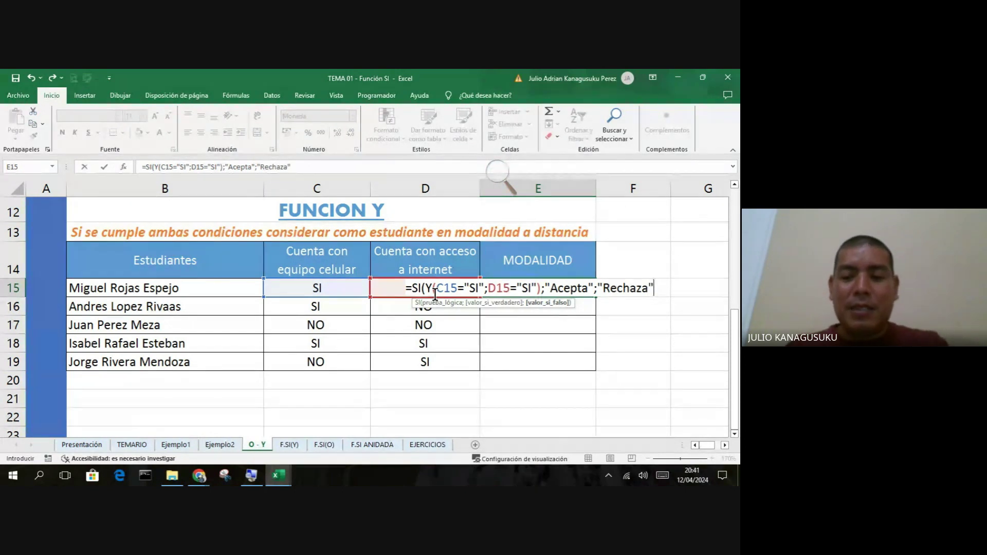
{"action": "type", "text": ")"}
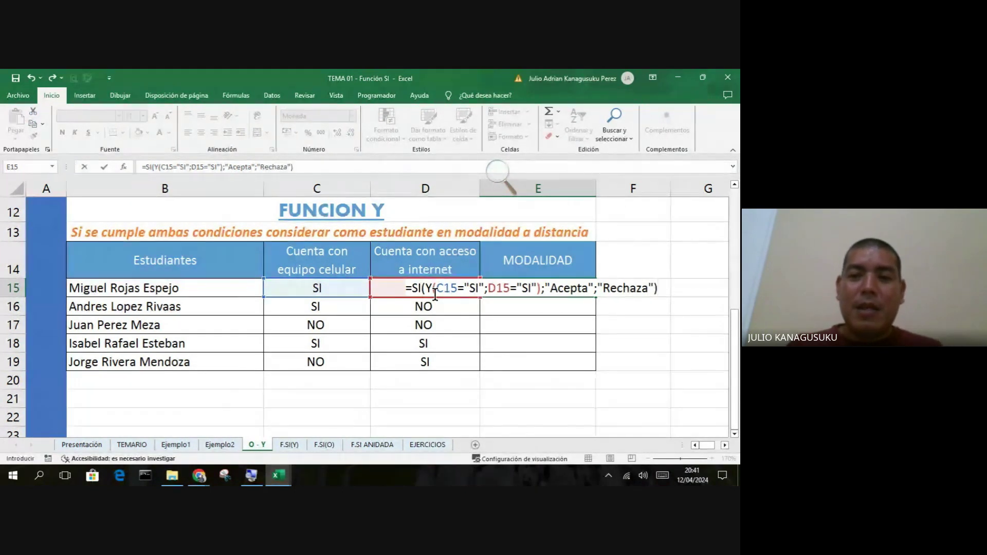
{"action": "key", "text": "Return"}
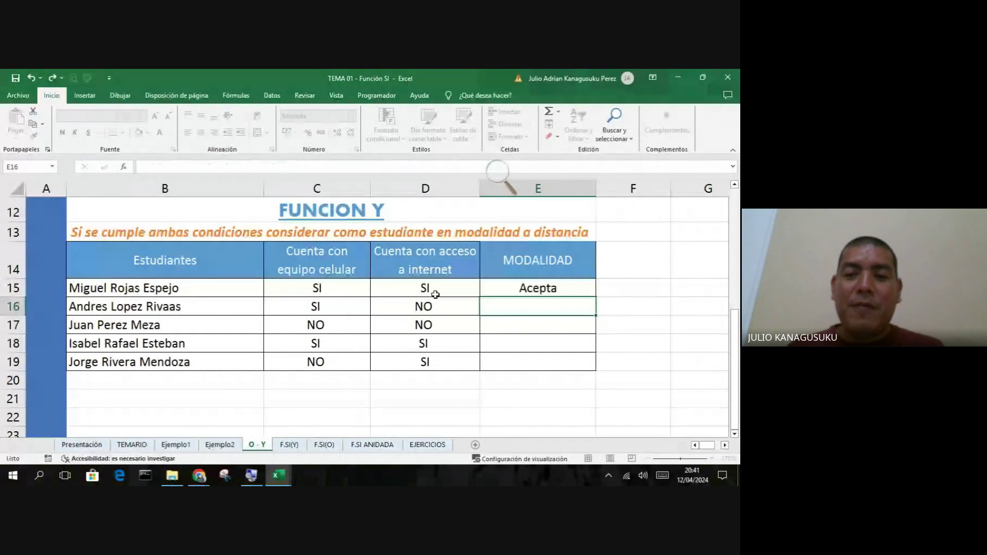
Copy the E15 MODALIDAD formula down through E19.
{"action": "left_click", "coordinate": [537, 287]}
{"action": "double_click", "coordinate": [596, 297]}
{"action": "left_click", "coordinate": [617, 307]}
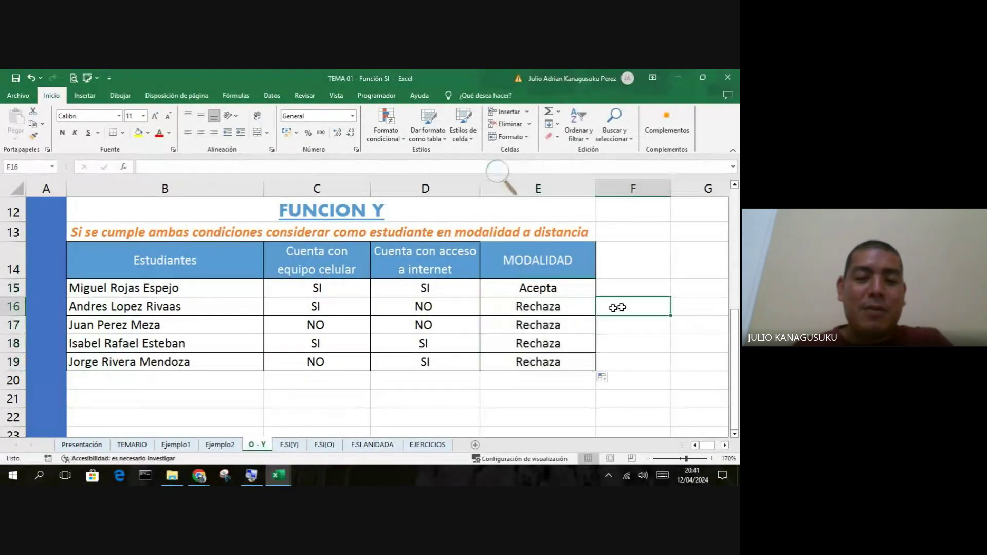
Check the celular, internet and MODALIDAD cells of rows 15 and 18 against the results.
{"action": "left_click", "coordinate": [327, 291]}
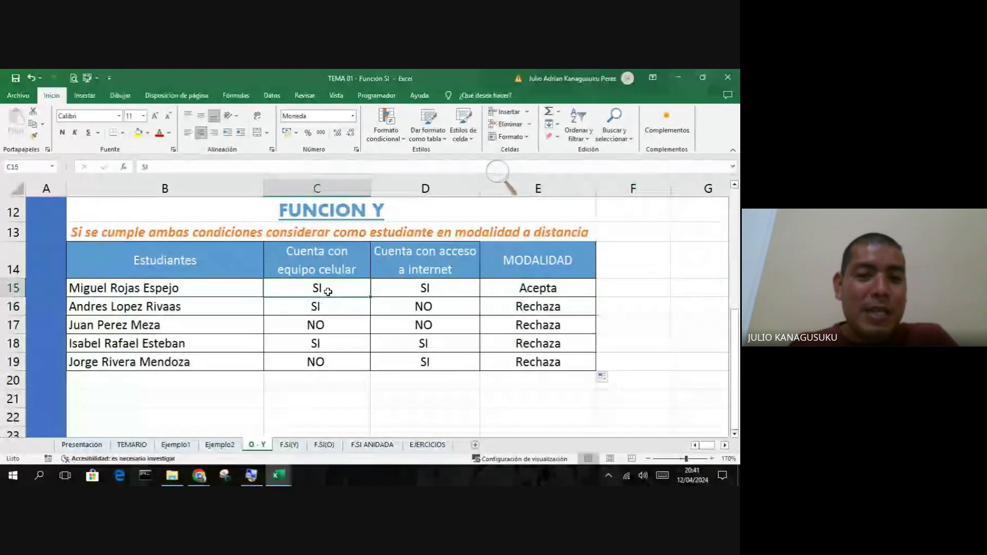
{"action": "left_click", "coordinate": [461, 290]}
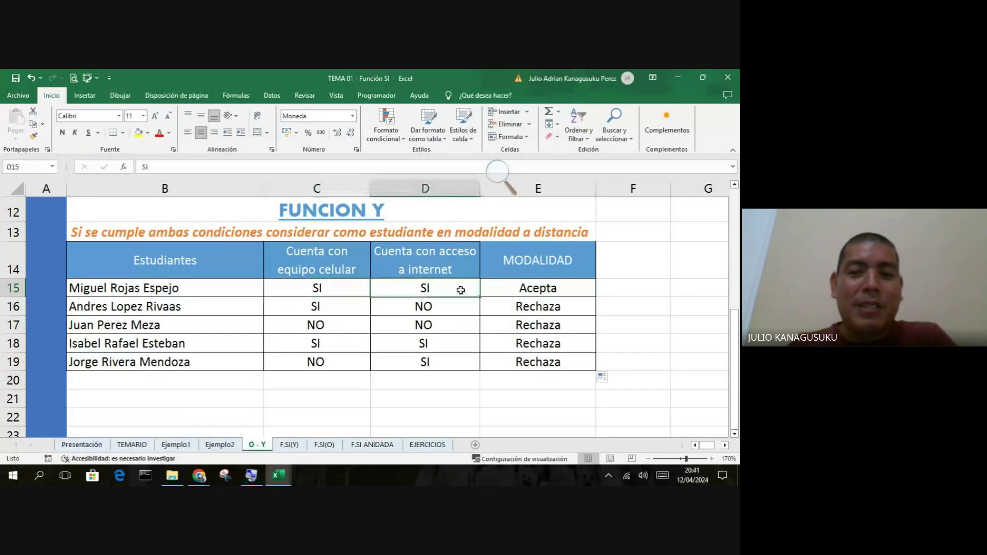
{"action": "left_click", "coordinate": [567, 285]}
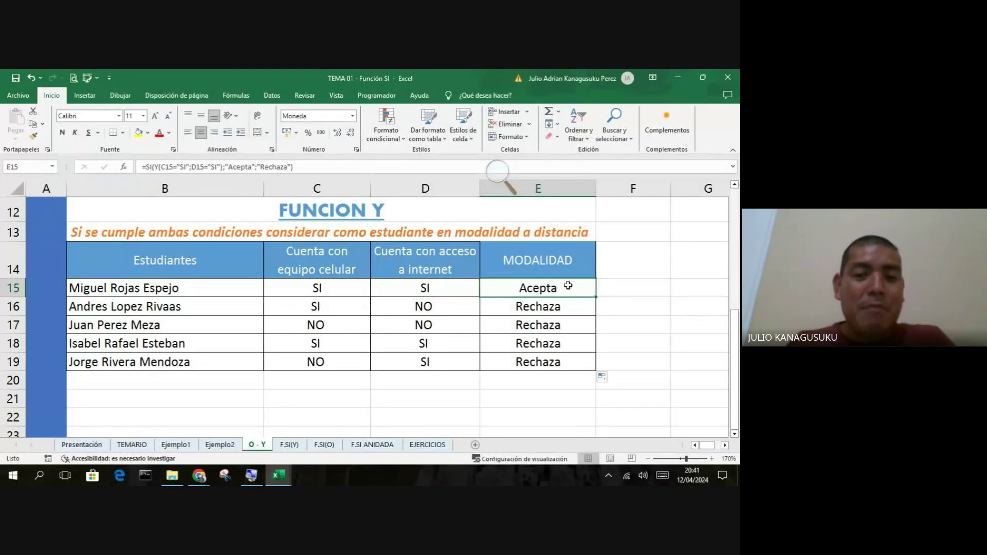
{"action": "left_click", "coordinate": [284, 347]}
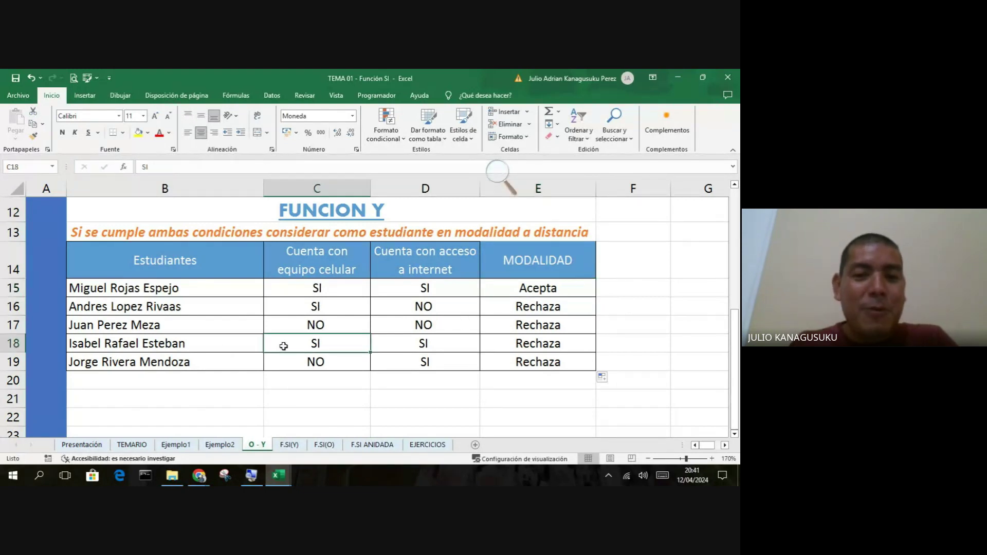
{"action": "left_click", "coordinate": [446, 343]}
{"action": "left_click", "coordinate": [568, 345]}
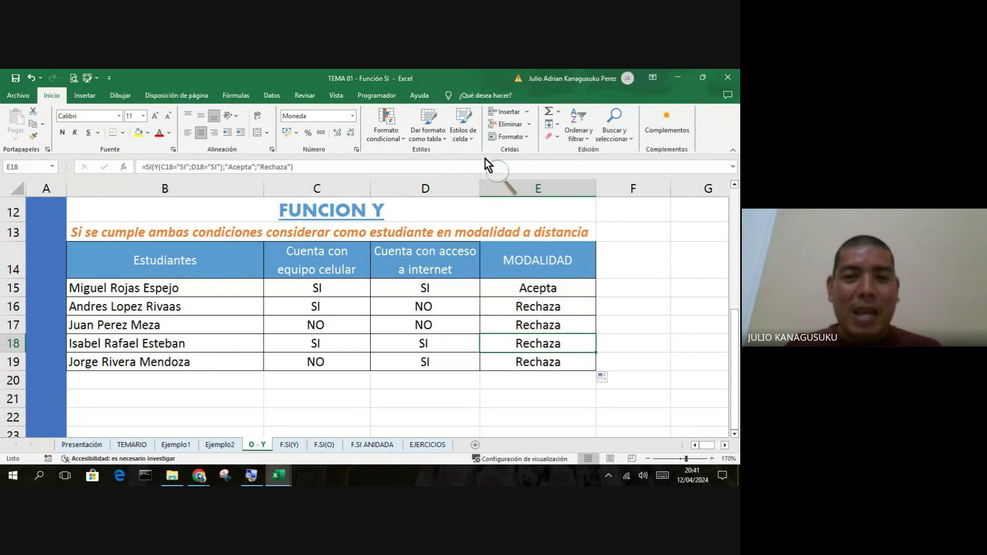
{"action": "left_click", "coordinate": [496, 172]}
{"action": "left_click", "coordinate": [508, 177]}
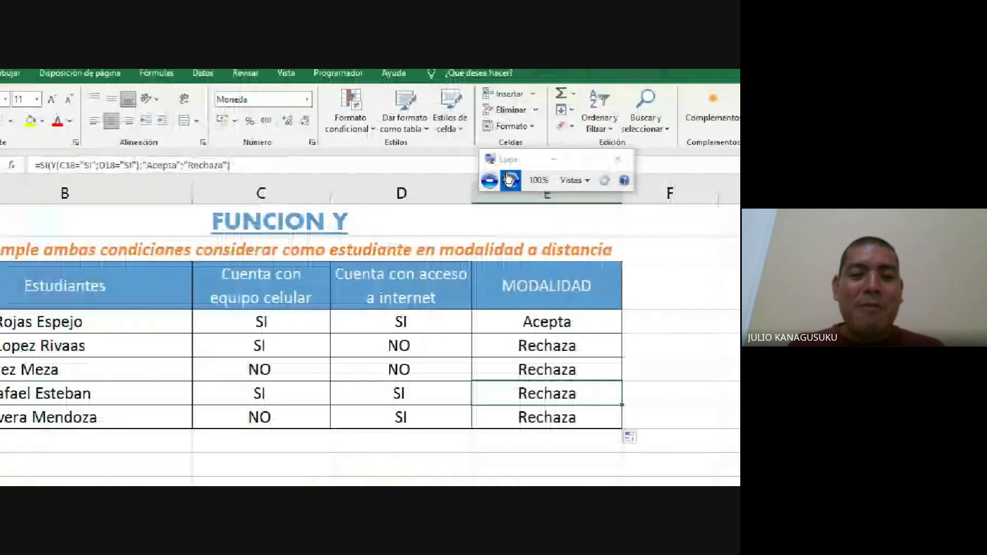
{"action": "left_click", "coordinate": [509, 178]}
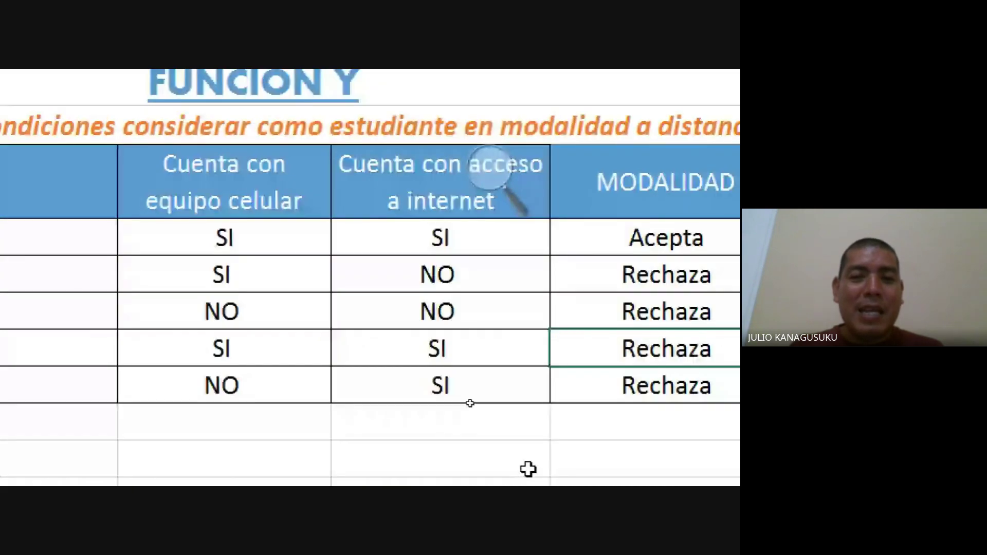
{"action": "double_click", "coordinate": [255, 240]}
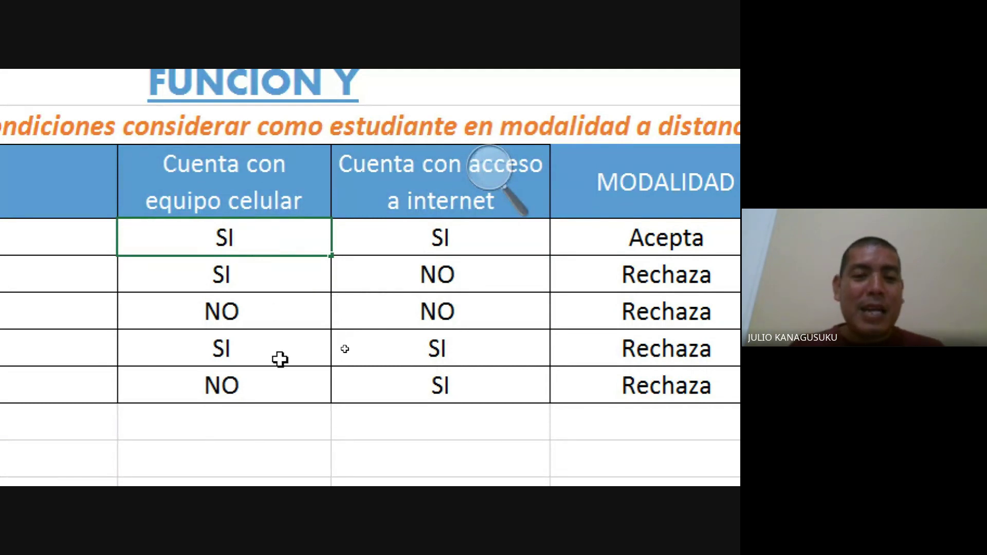
{"action": "left_click", "coordinate": [254, 353]}
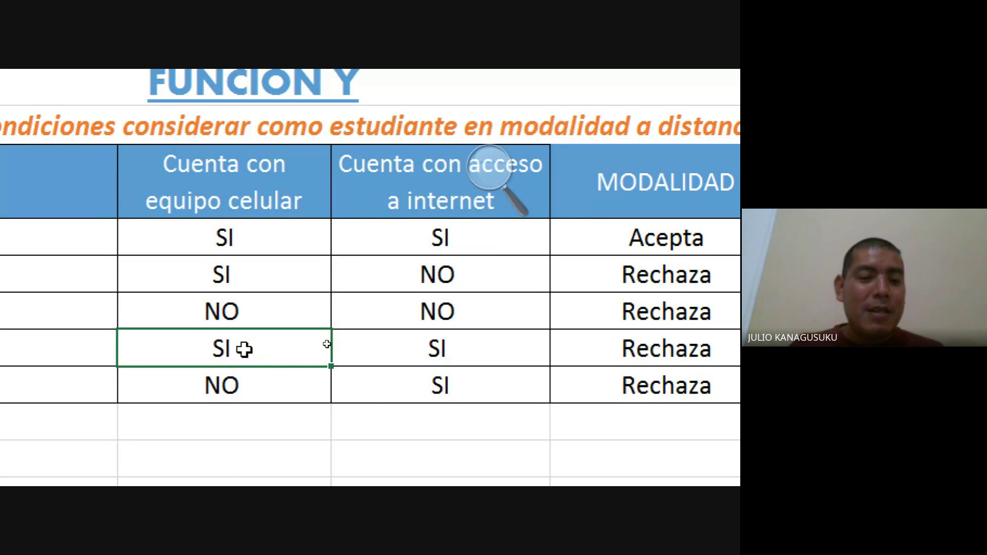
{"action": "double_click", "coordinate": [244, 350]}
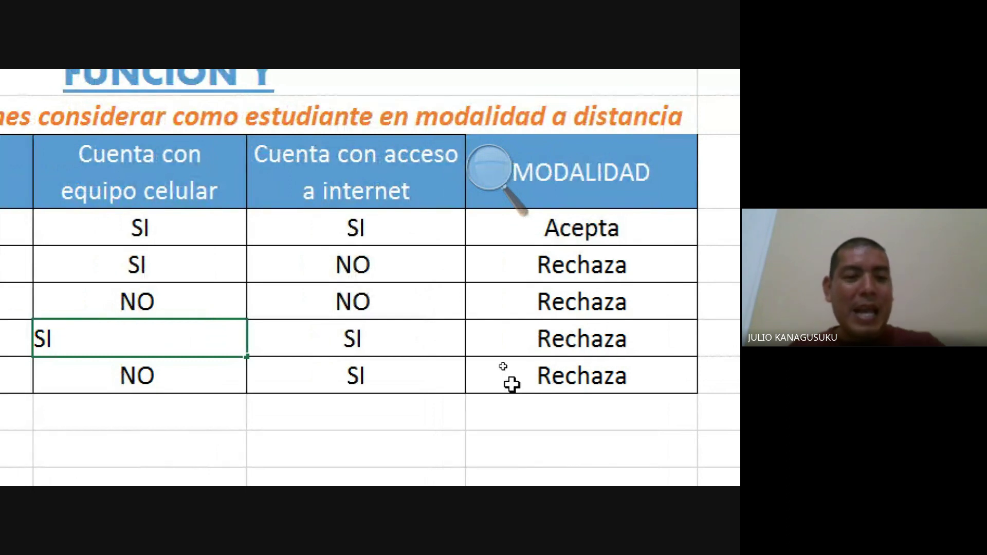
{"action": "double_click", "coordinate": [375, 338]}
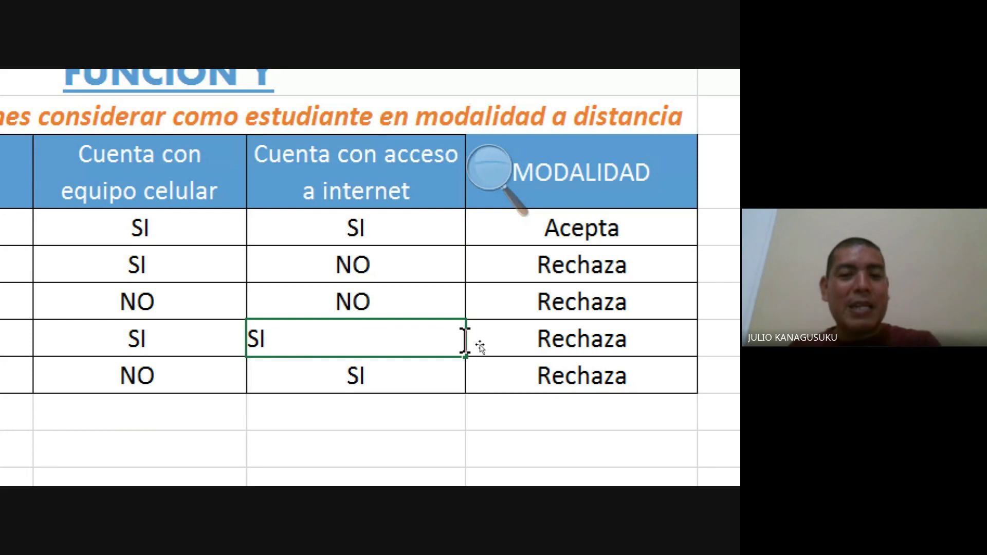
{"action": "key", "text": "Escape"}
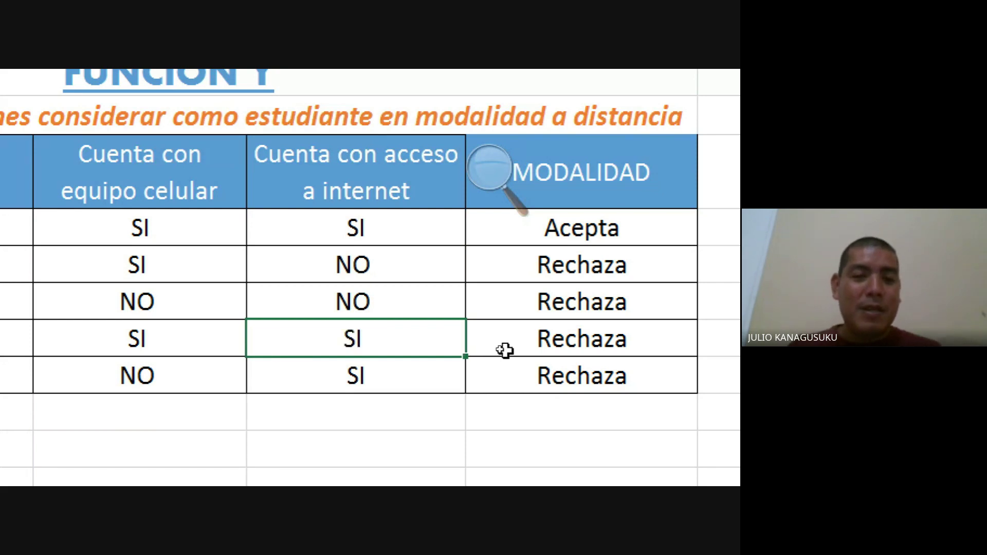
{"action": "left_click", "coordinate": [491, 174]}
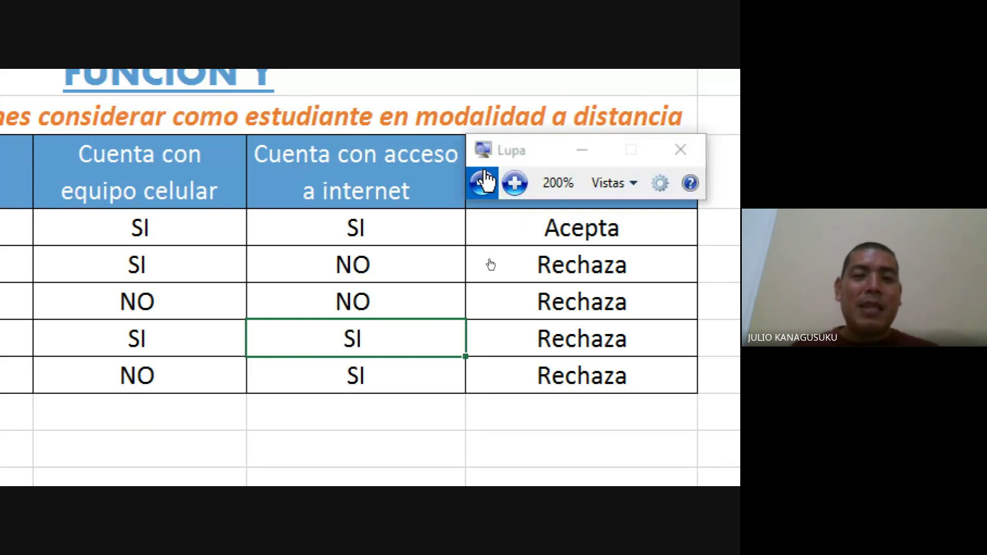
{"action": "left_click", "coordinate": [483, 183]}
{"action": "left_click", "coordinate": [445, 379]}
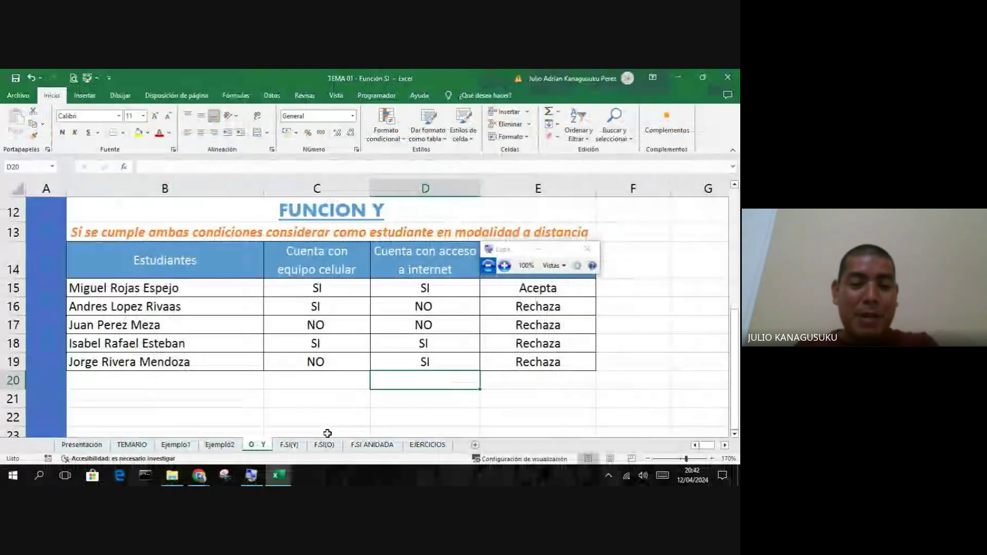
{"action": "mouse_move", "coordinate": [276, 476]}
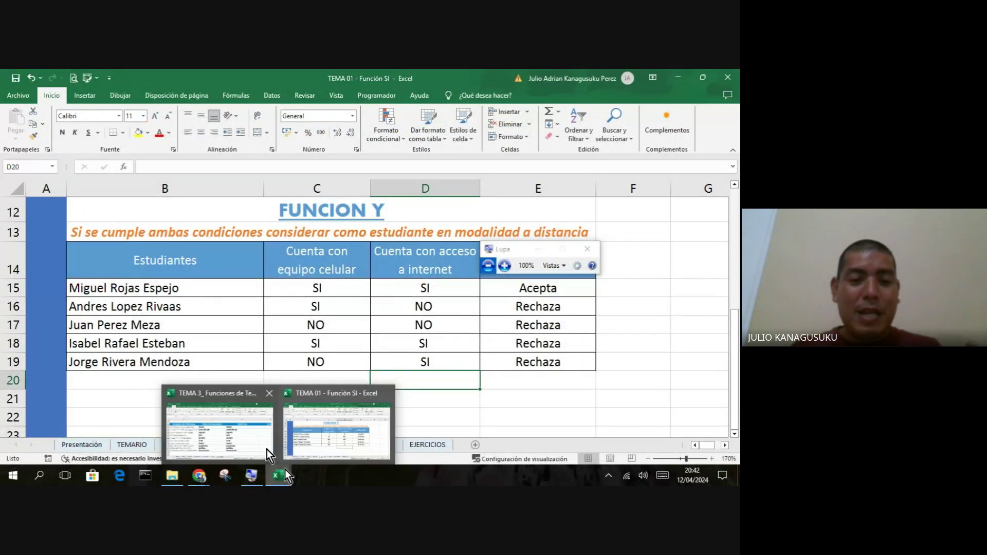
Switch back to the TEMA 3_Funciones de Texto workbook on the Fl. FD. EXTRAE sheet.
{"action": "left_click", "coordinate": [266, 450]}
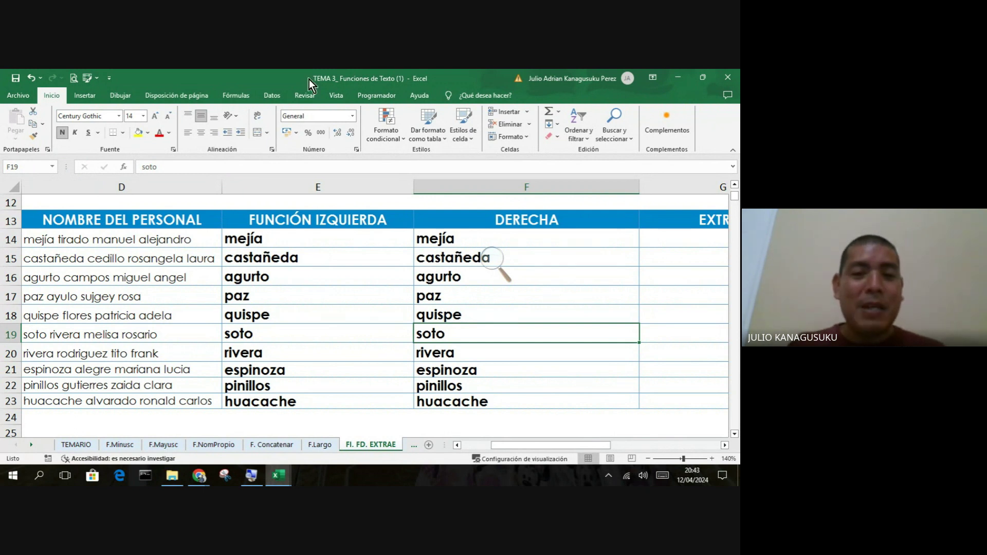
Clear E14:F23 and enter =IZQUIERDA(D14;I14-1) in E14 so it returns 'mejía'.
{"action": "left_click_drag", "start_coordinate": [351, 238], "coordinate": [461, 395]}
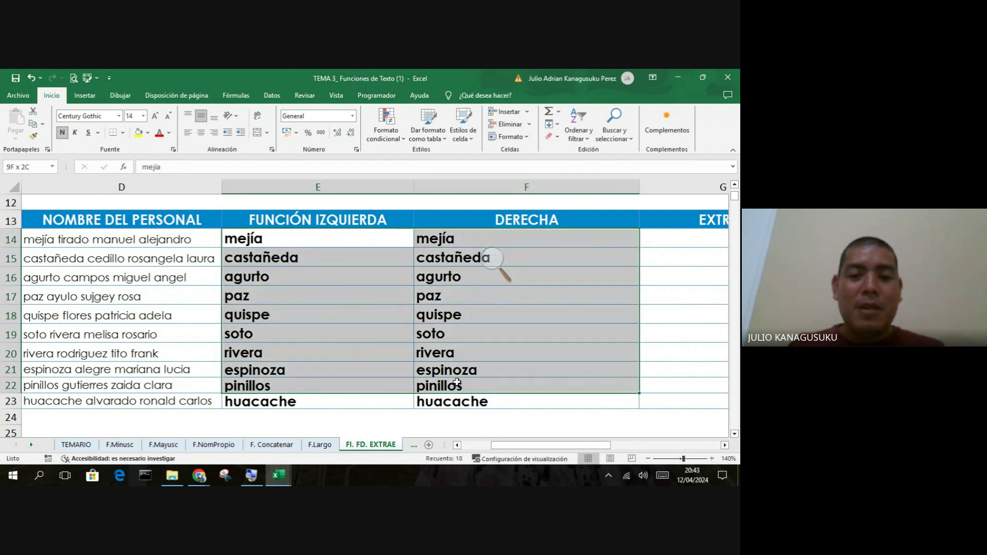
{"action": "key", "text": "Delete"}
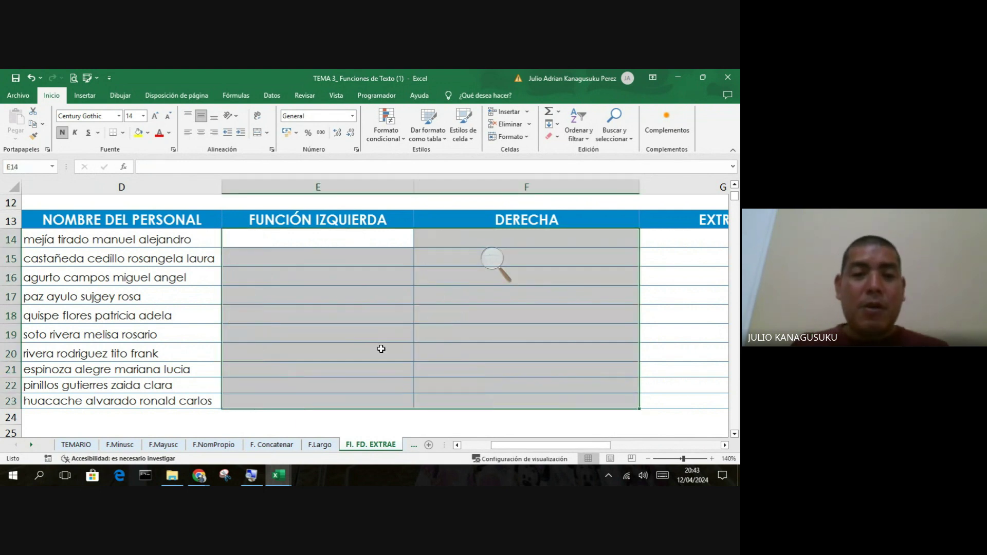
{"action": "left_click", "coordinate": [311, 246]}
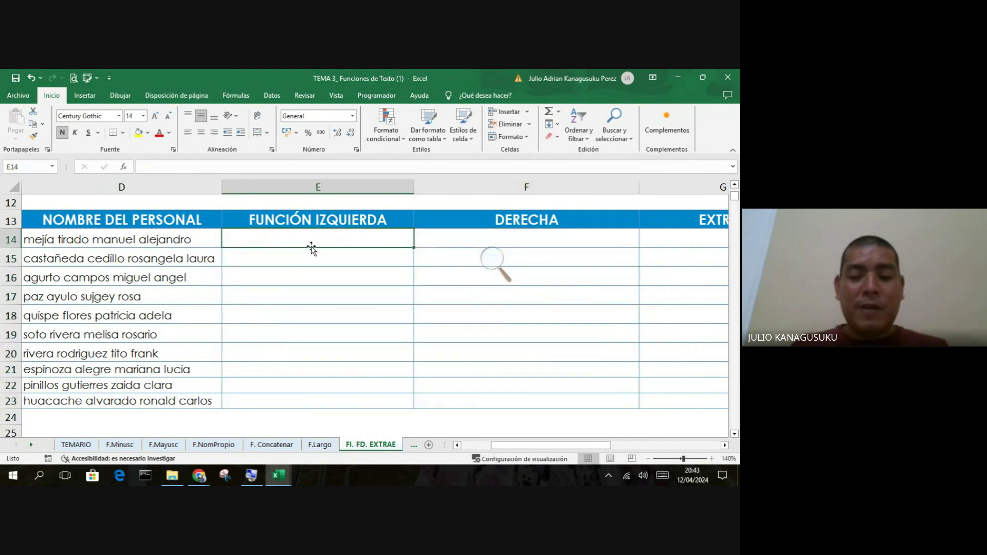
{"action": "type", "text": "="}
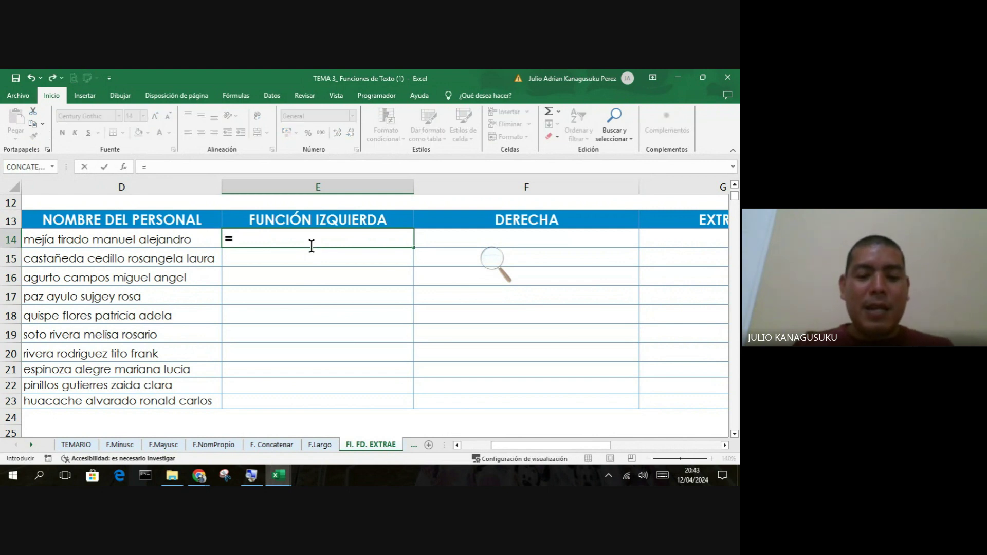
{"action": "type", "text": "izquierd"}
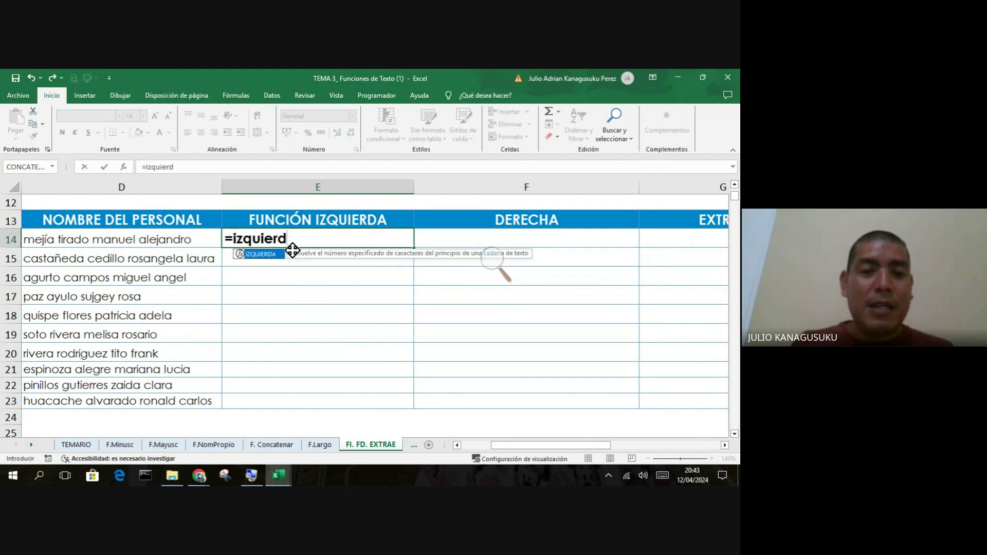
{"action": "double_click", "coordinate": [263, 254]}
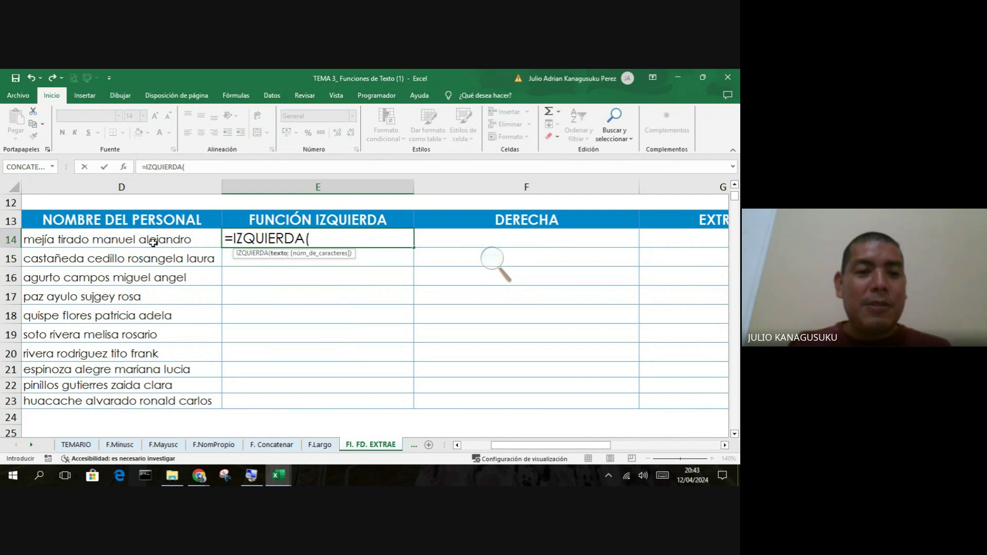
{"action": "left_click", "coordinate": [206, 240]}
{"action": "type", "text": ";"}
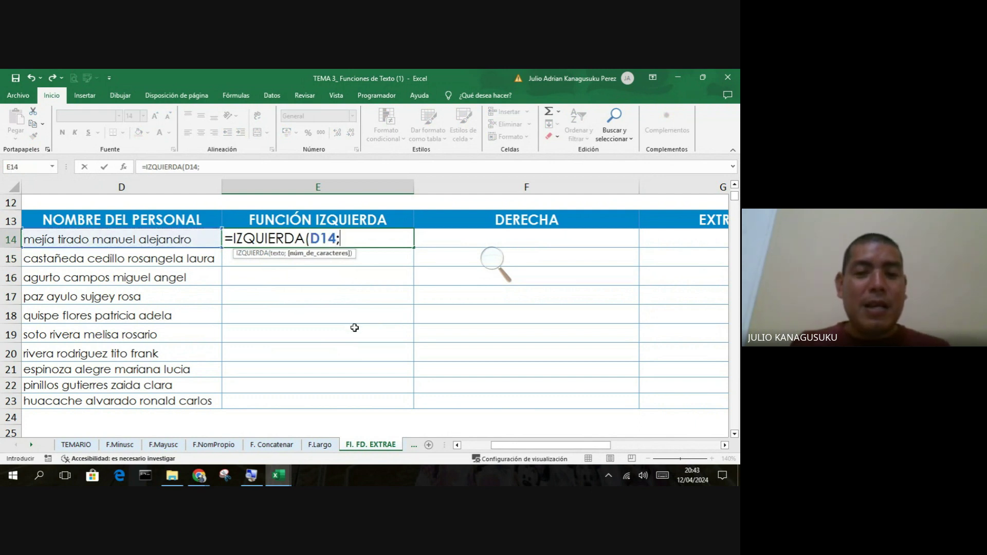
{"action": "mouse_move", "coordinate": [536, 448]}
{"action": "left_mouse_down"}
{"action": "mouse_move", "coordinate": [569, 450]}
{"action": "mouse_move", "coordinate": [463, 460]}
{"action": "left_mouse_up"}
{"action": "left_click", "coordinate": [327, 243]}
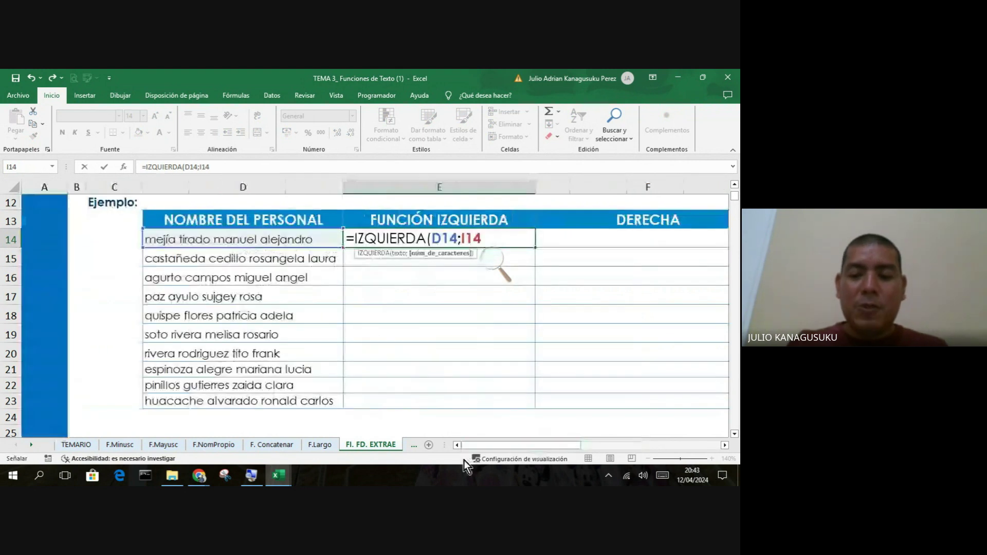
{"action": "type", "text": "-1"}
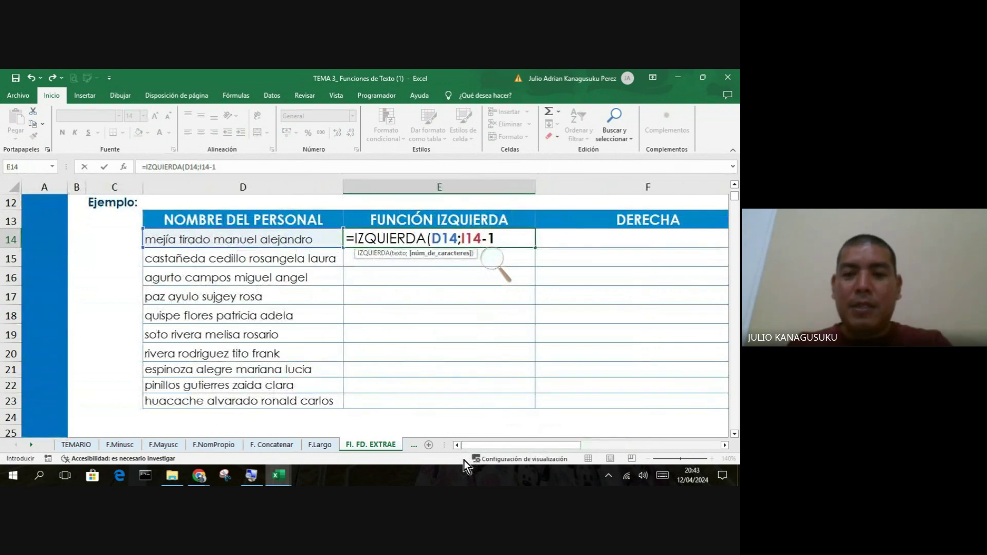
{"action": "type", "text": ")"}
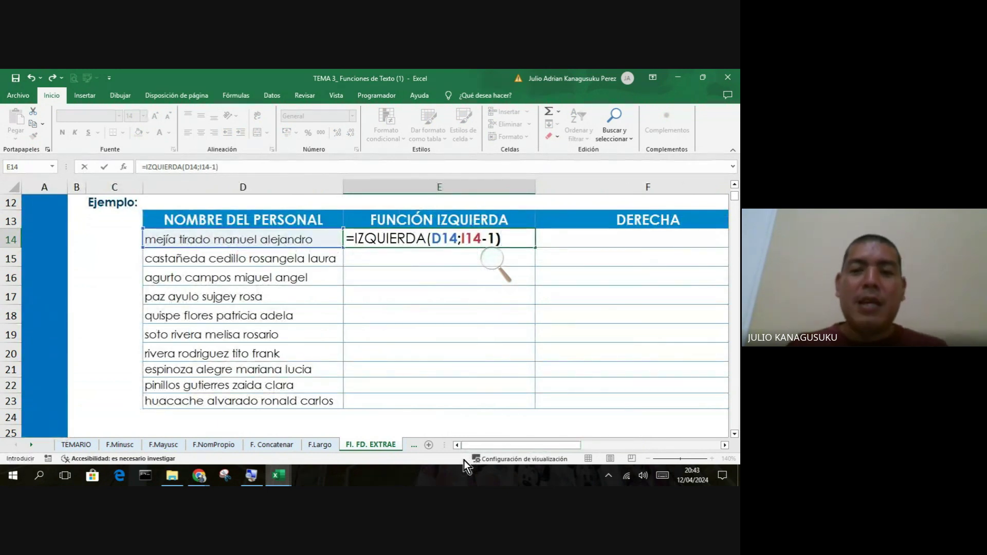
{"action": "key", "text": "Return"}
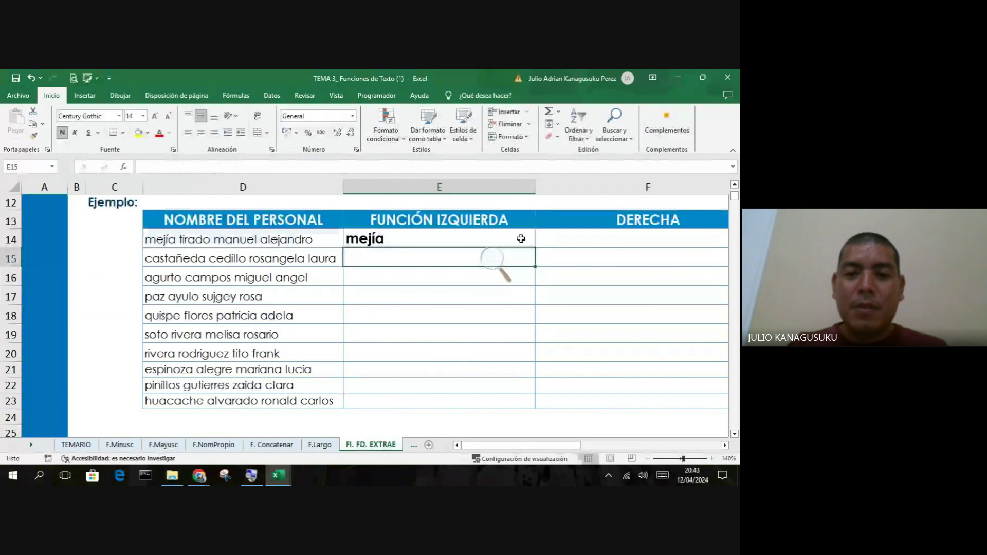
Fill the =IZQUIERDA(D14;I14-1) formula down from E14 to E23.
{"action": "left_click", "coordinate": [521, 238]}
{"action": "double_click", "coordinate": [535, 248]}
{"action": "left_click", "coordinate": [447, 313]}
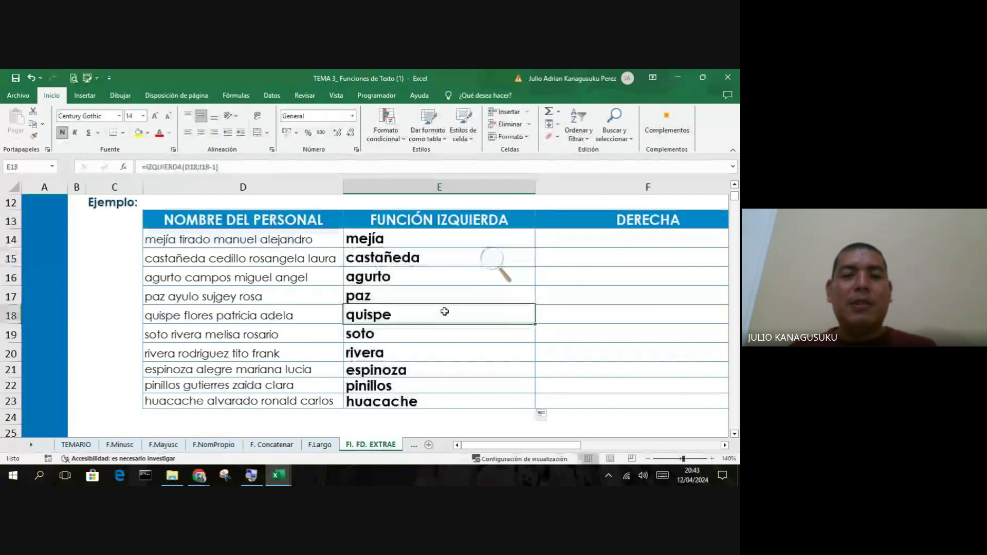
{"action": "left_click", "coordinate": [492, 259]}
{"action": "left_click", "coordinate": [428, 239]}
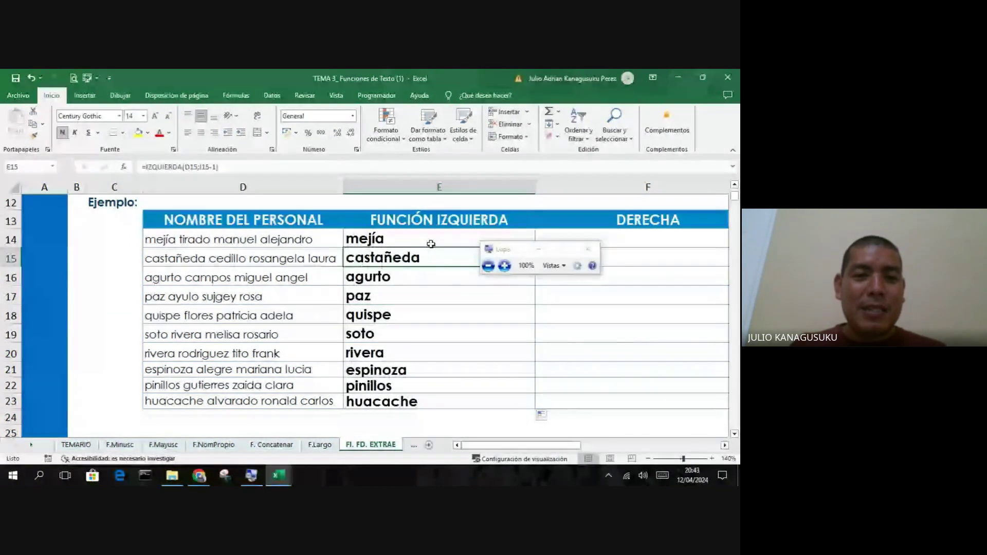
{"action": "left_click", "coordinate": [427, 257]}
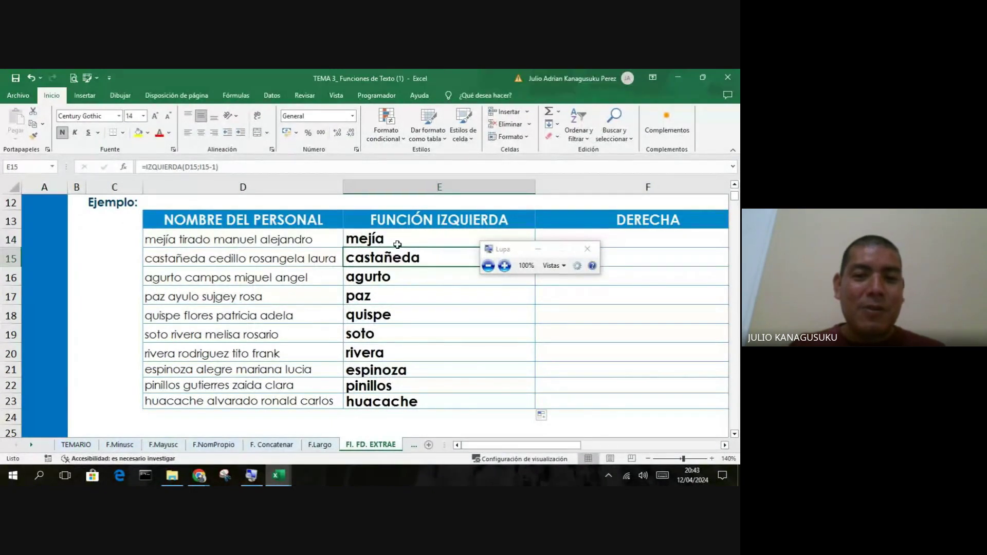
Inspect the copied IZQUIERDA formulas in E14, E15 and E18 to verify their references.
{"action": "double_click", "coordinate": [398, 242]}
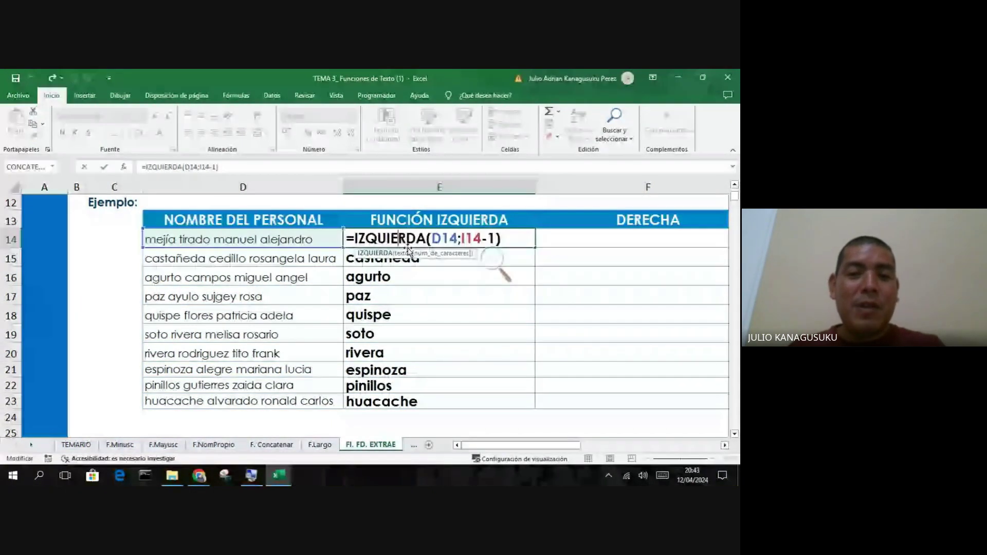
{"action": "key", "text": "Return"}
{"action": "double_click", "coordinate": [406, 257]}
{"action": "key", "text": "Escape"}
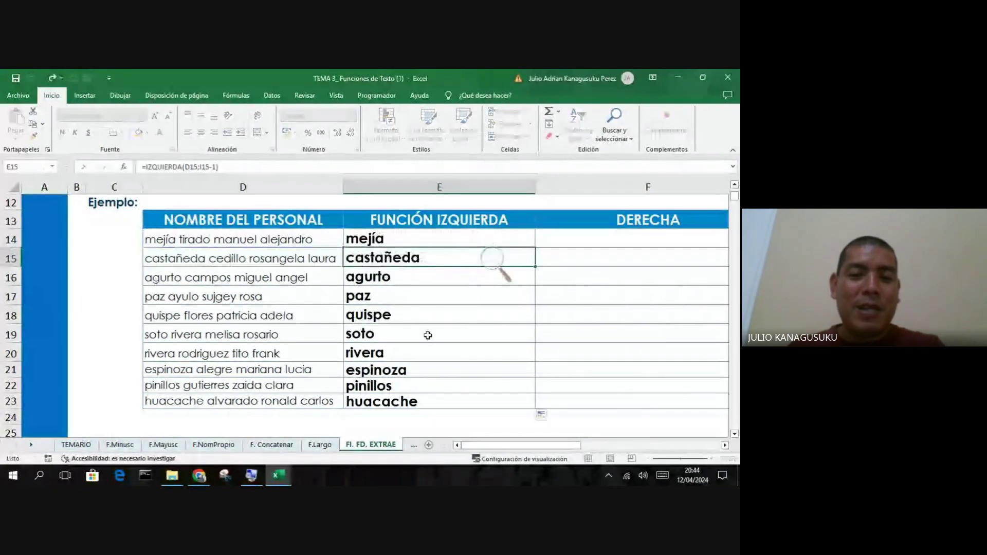
{"action": "left_click", "coordinate": [432, 350]}
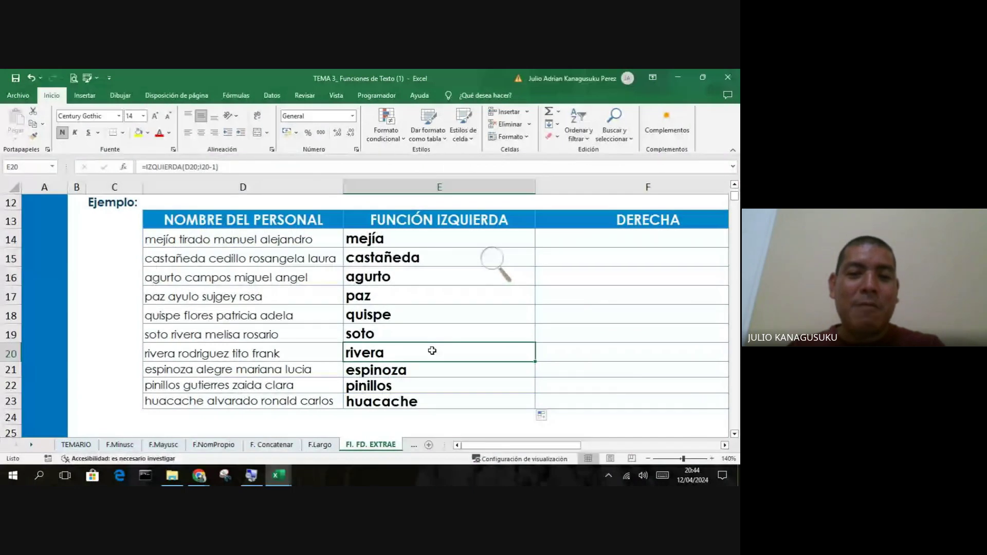
{"action": "double_click", "coordinate": [433, 315]}
{"action": "key", "text": "Escape"}
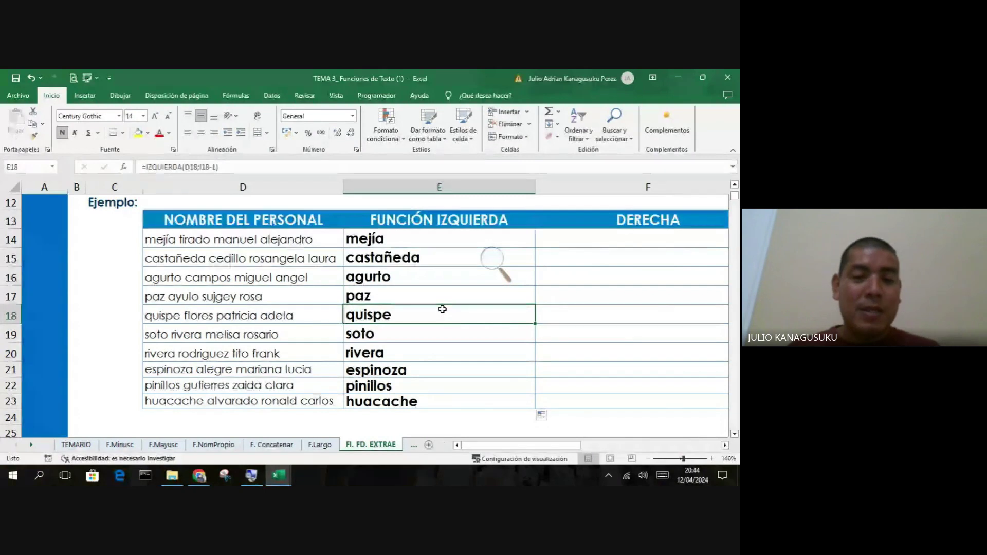
{"action": "left_click_drag", "start_coordinate": [414, 242], "coordinate": [419, 397]}
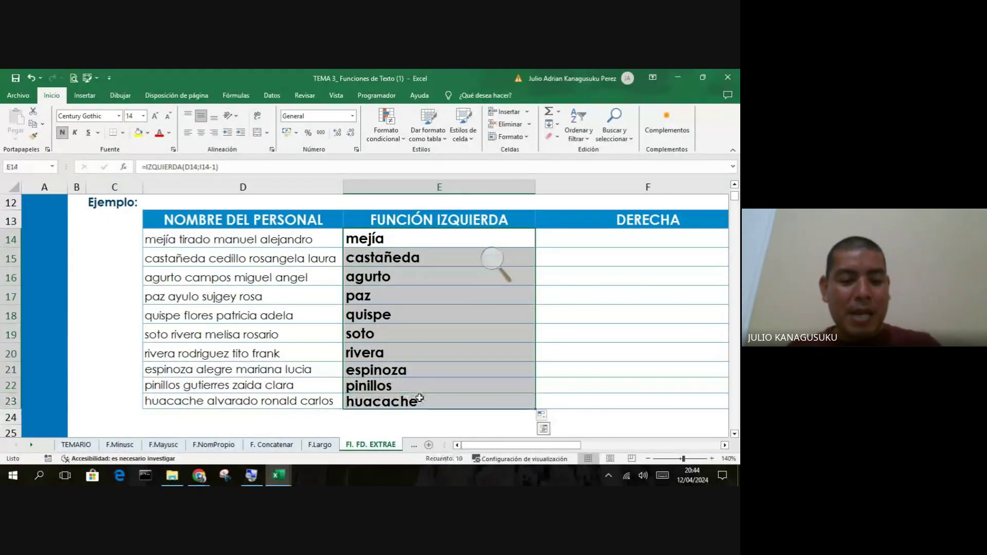
Copy E14:E23 and paste it back in place as plain values.
{"action": "key", "text": "ctrl+c"}
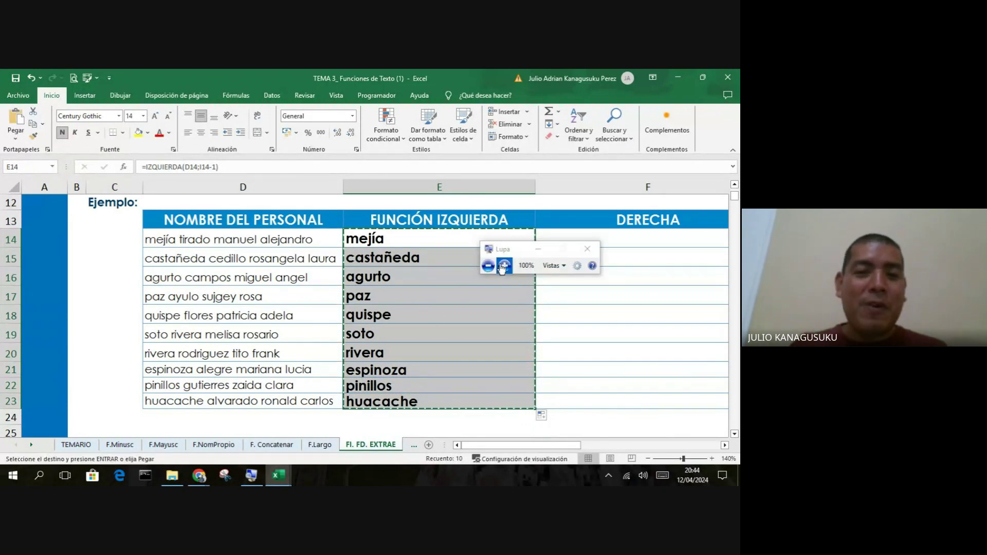
{"action": "left_click", "coordinate": [502, 266]}
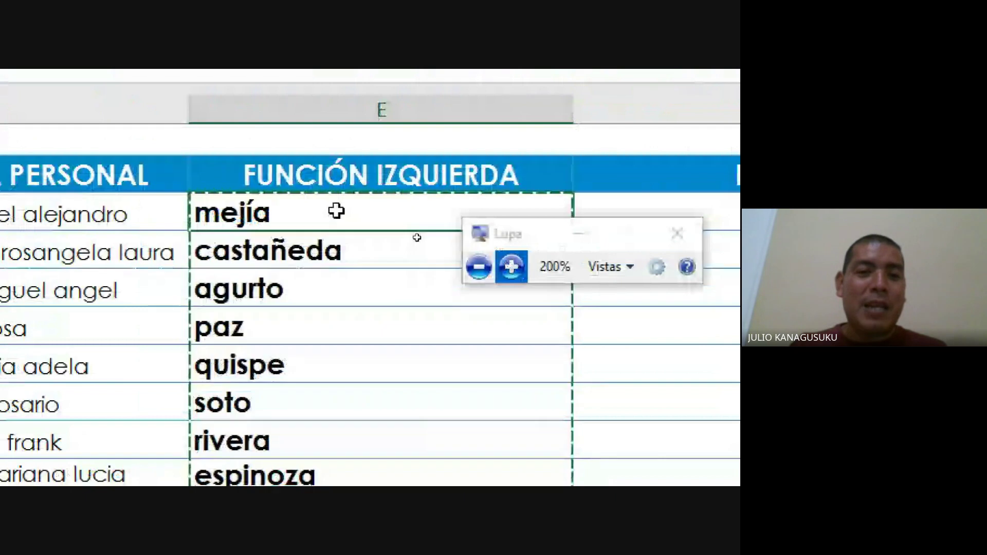
{"action": "right_click", "coordinate": [292, 215]}
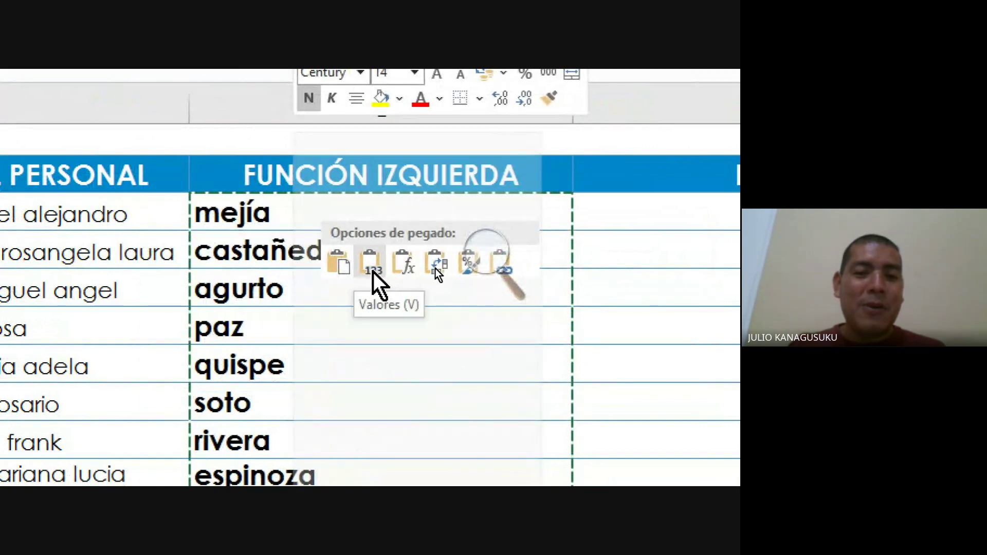
{"action": "left_click", "coordinate": [371, 265]}
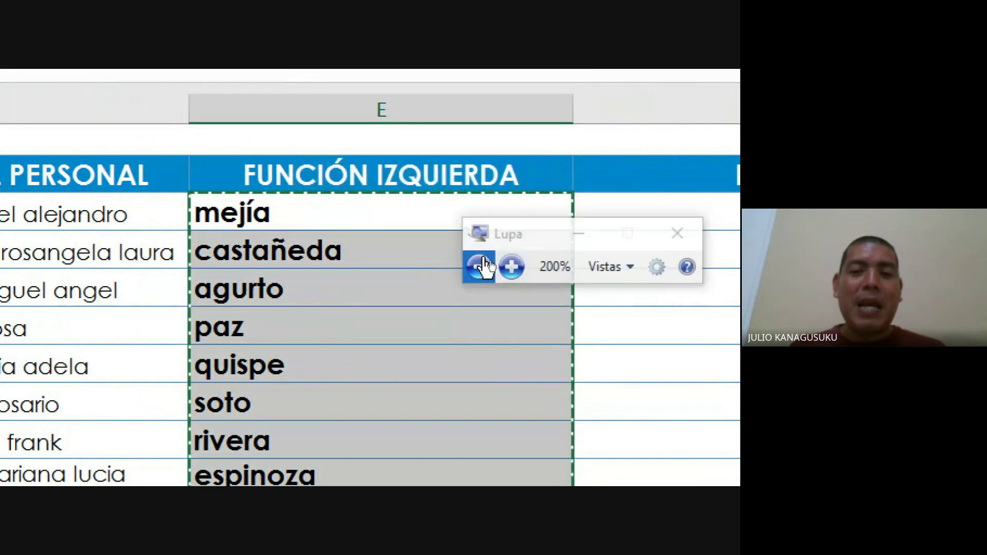
Check that cells E16, E18, E21 and E19 now hold plain text, not formulas.
{"action": "left_click", "coordinate": [483, 266]}
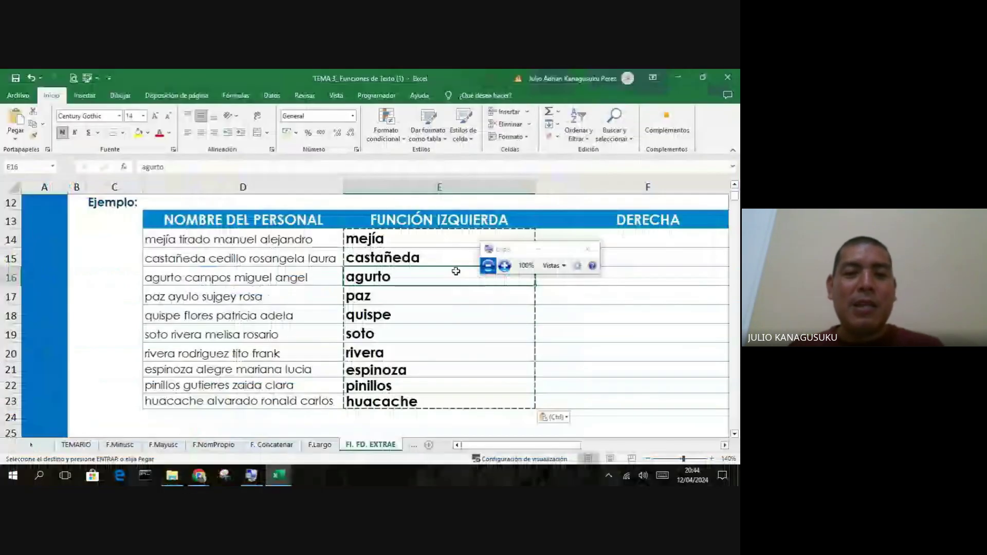
{"action": "left_click", "coordinate": [405, 275]}
{"action": "double_click", "coordinate": [405, 275]}
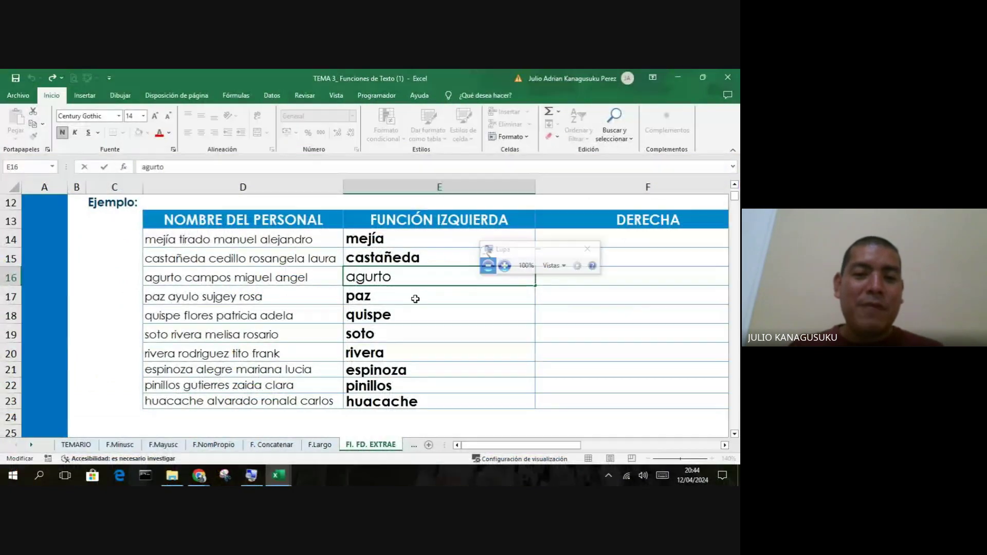
{"action": "left_click", "coordinate": [418, 311]}
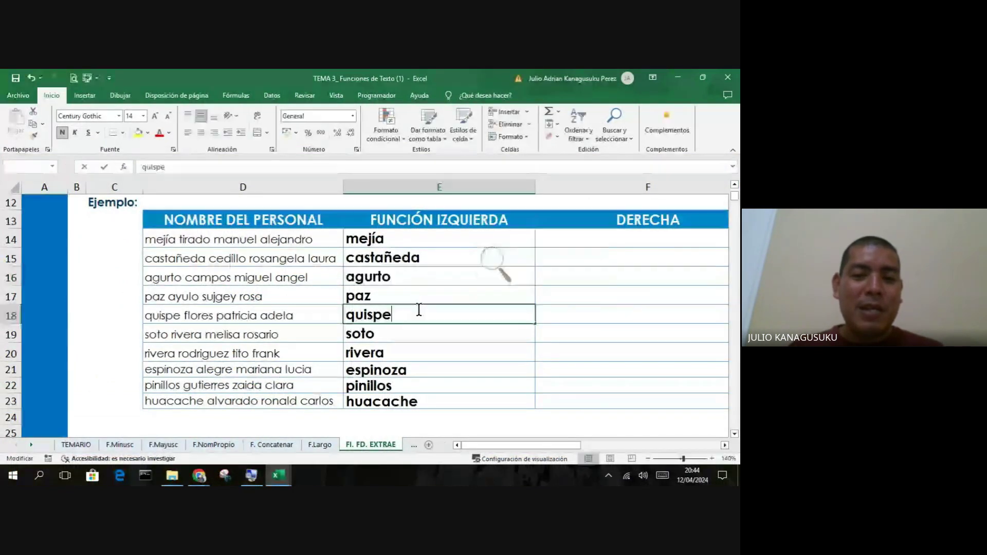
{"action": "key", "text": "ctrl+Down"}
{"action": "double_click", "coordinate": [426, 367]}
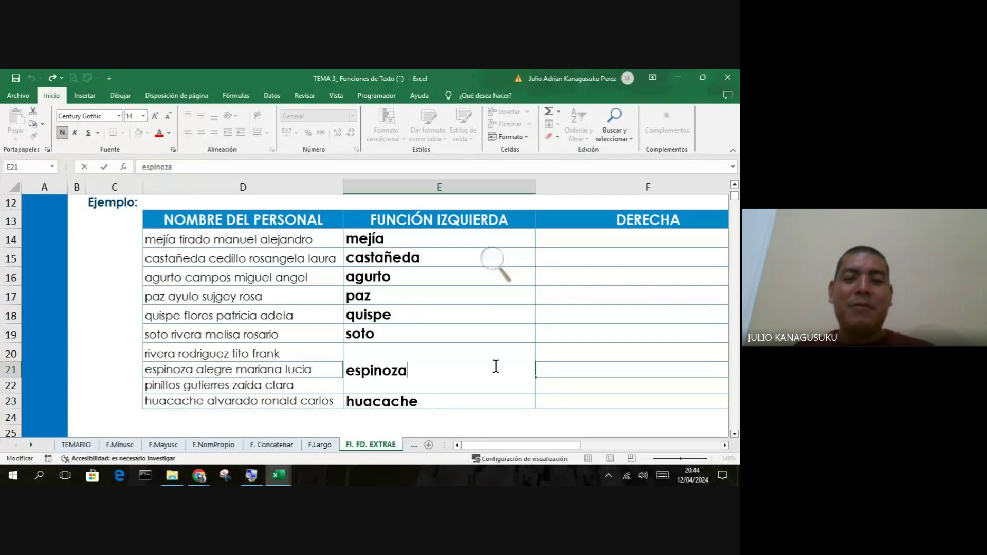
{"action": "left_click", "coordinate": [532, 335]}
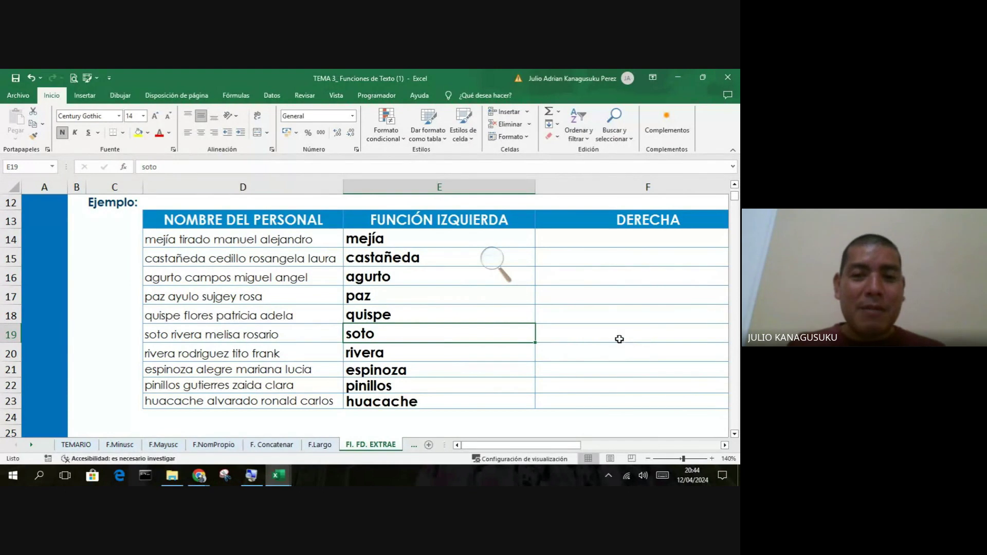
Delete the surname values in E14:E23 and select E14.
{"action": "left_click_drag", "start_coordinate": [413, 238], "coordinate": [402, 398]}
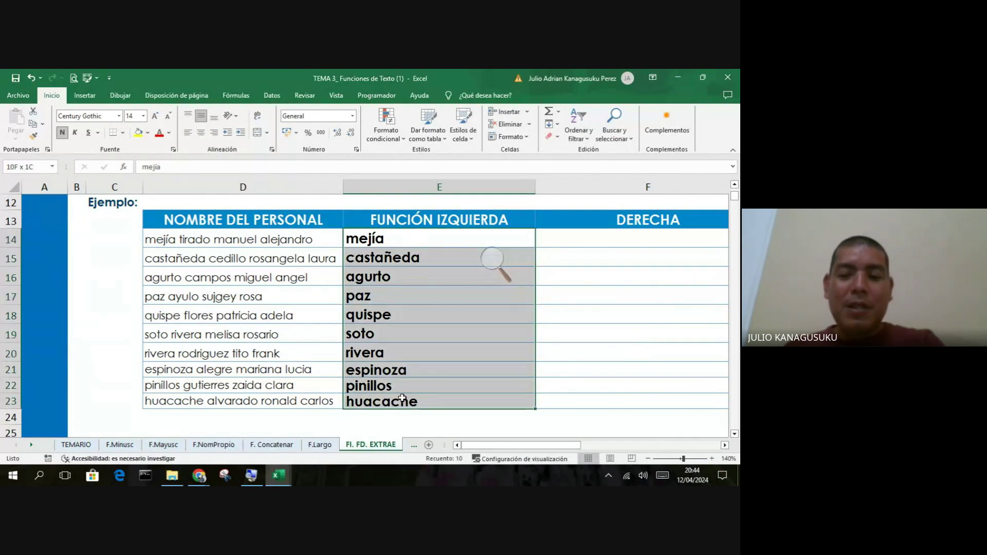
{"action": "key", "text": "Delete"}
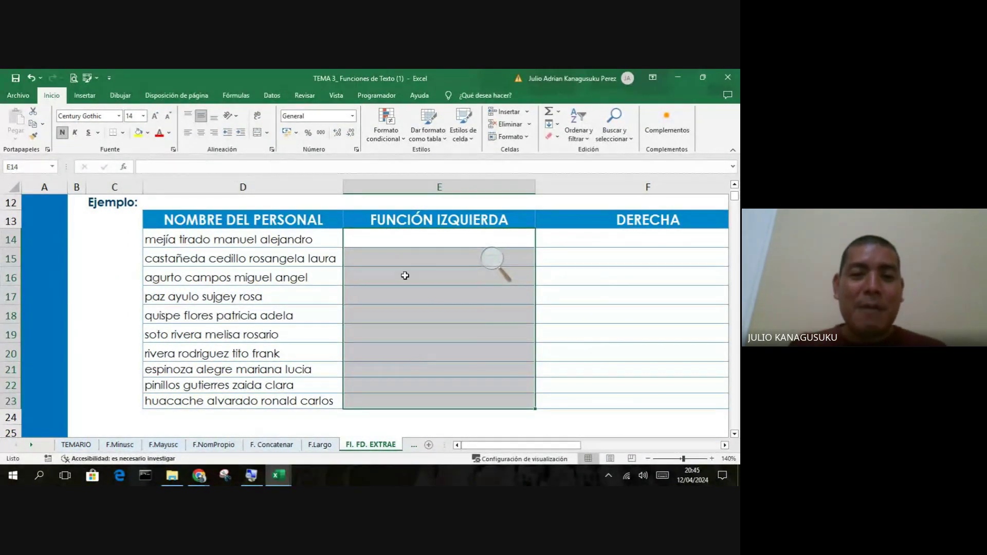
{"action": "left_click", "coordinate": [405, 245]}
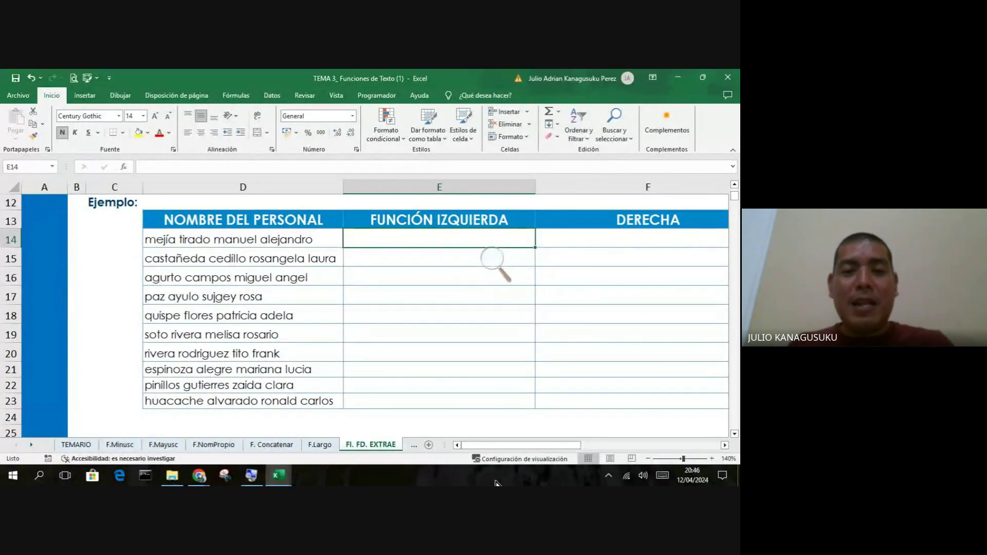
Enter =IZQUIERDA(D14;J14-1) in E14 and fill it down to E23, showing both surnames.
{"action": "type", "text": "="}
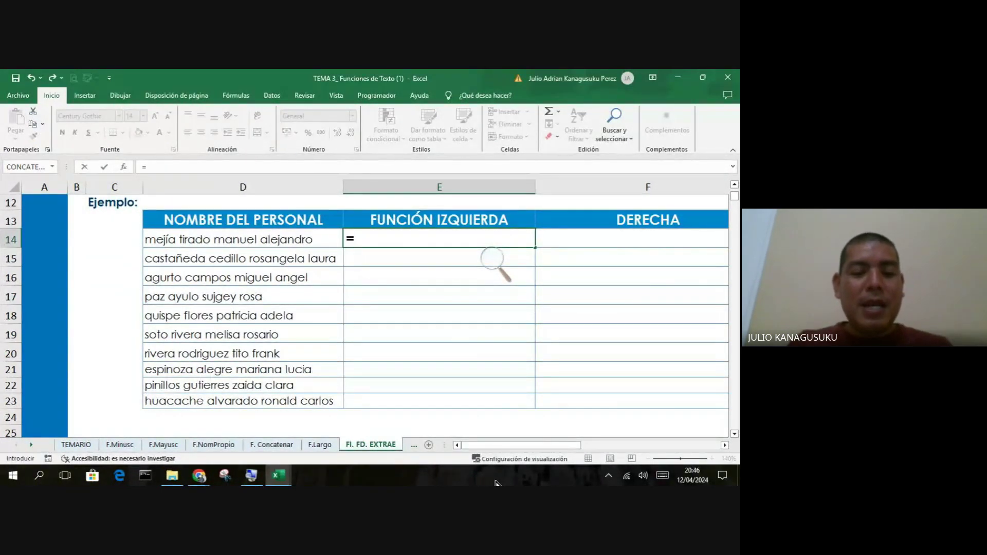
{"action": "type", "text": "izquierda"}
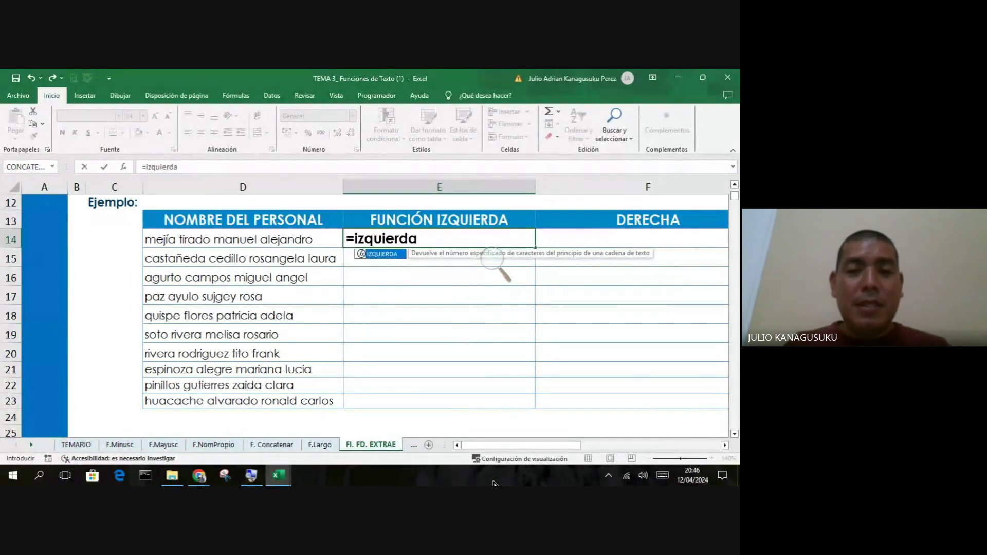
{"action": "double_click", "coordinate": [382, 254]}
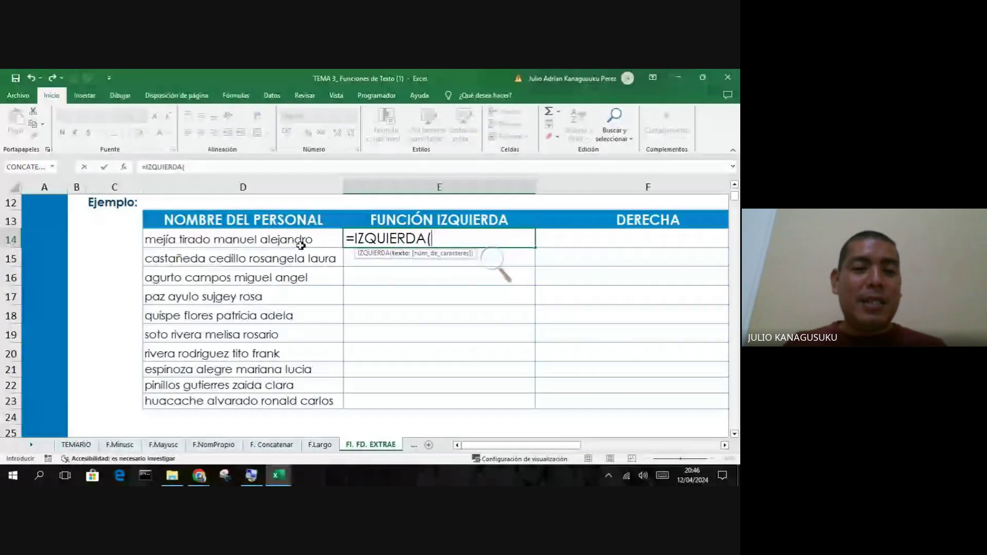
{"action": "left_click", "coordinate": [300, 246]}
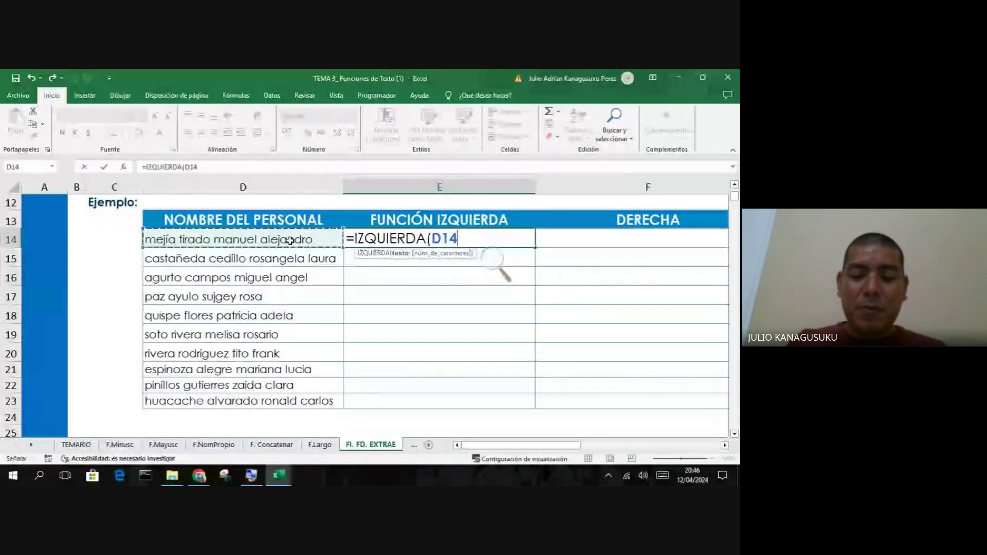
{"action": "type", "text": ";"}
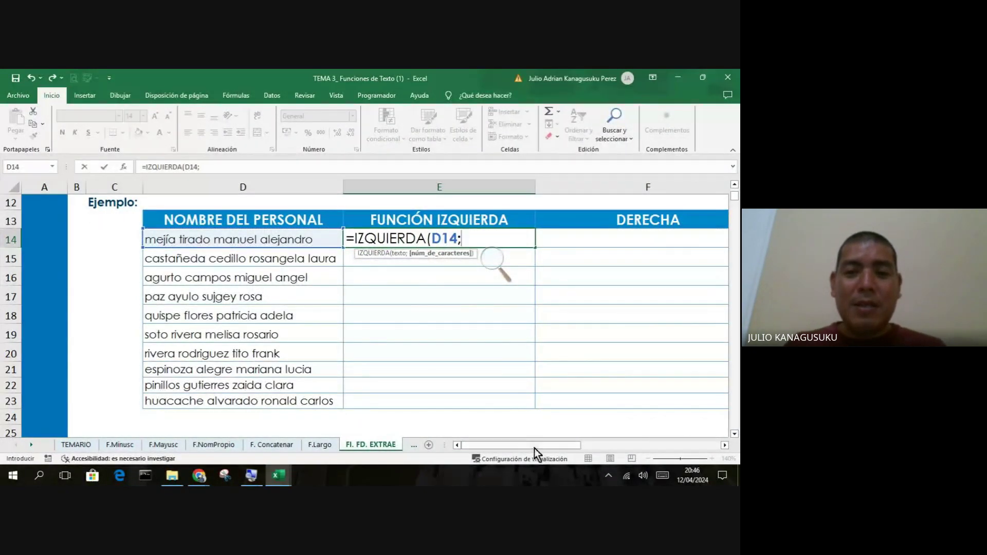
{"action": "left_click_drag", "start_coordinate": [535, 451], "coordinate": [586, 451]}
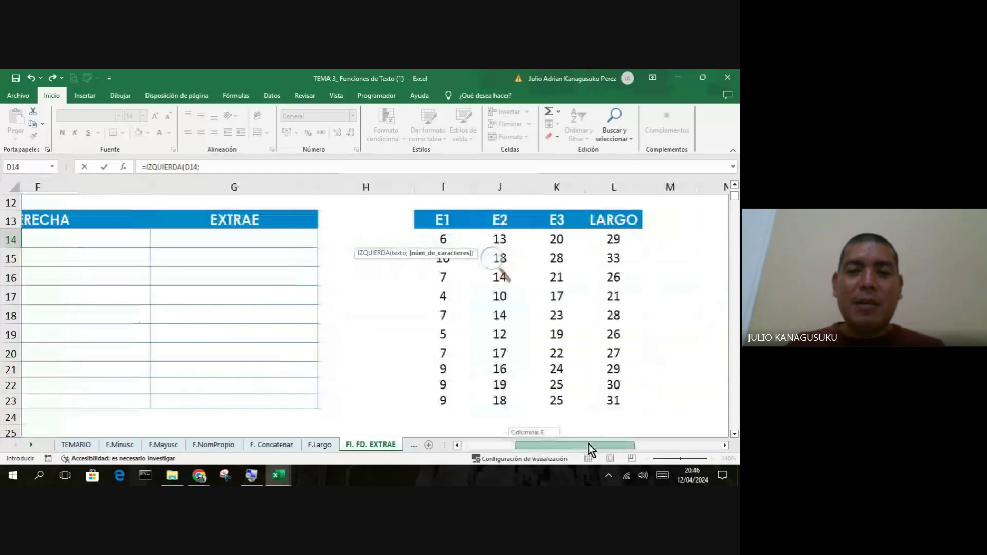
{"action": "left_click", "coordinate": [597, 242]}
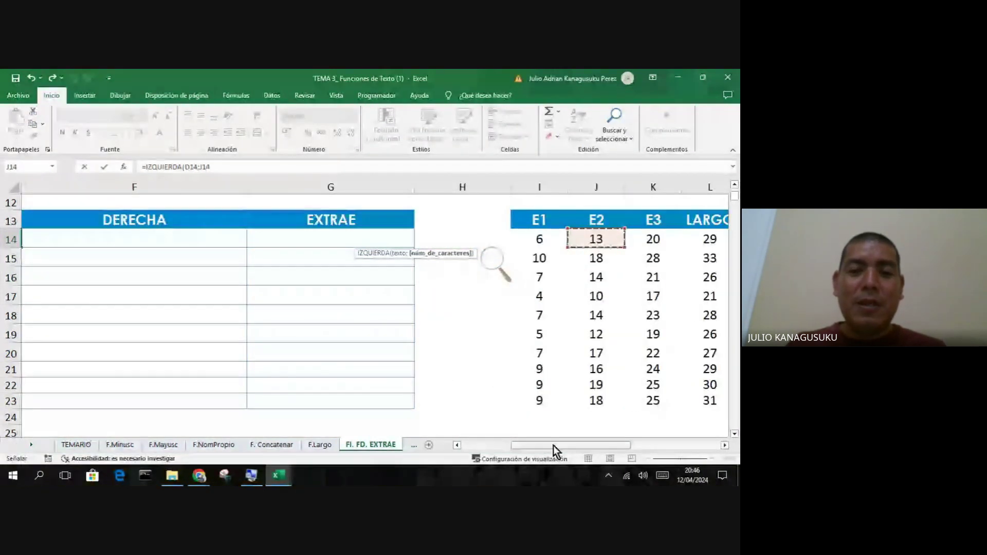
{"action": "left_click_drag", "start_coordinate": [555, 451], "coordinate": [521, 451]}
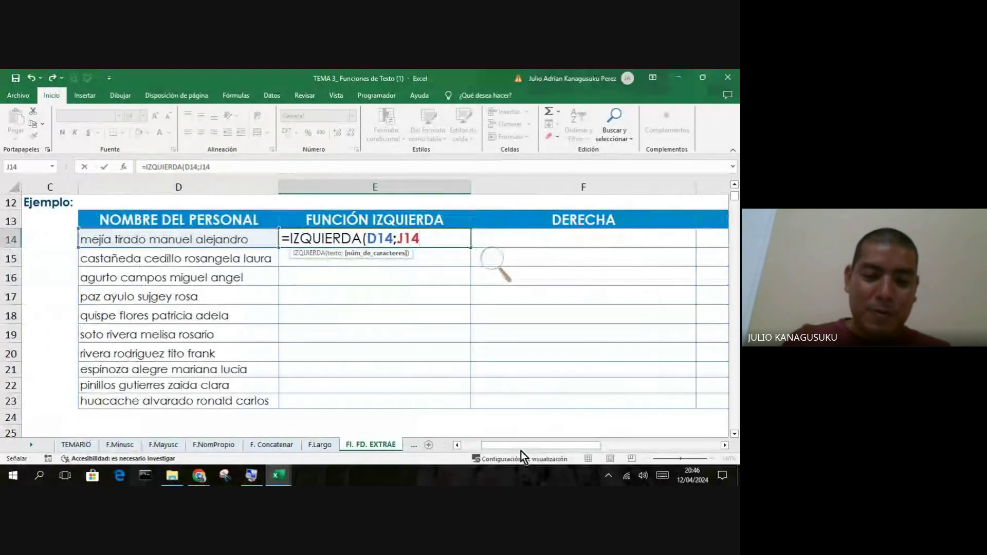
{"action": "type", "text": "-1"}
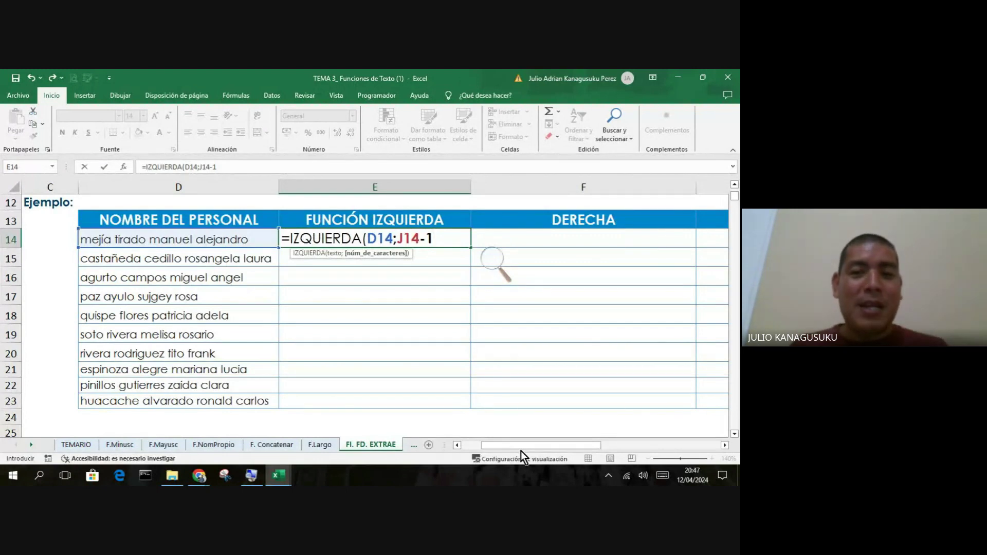
{"action": "type", "text": ")"}
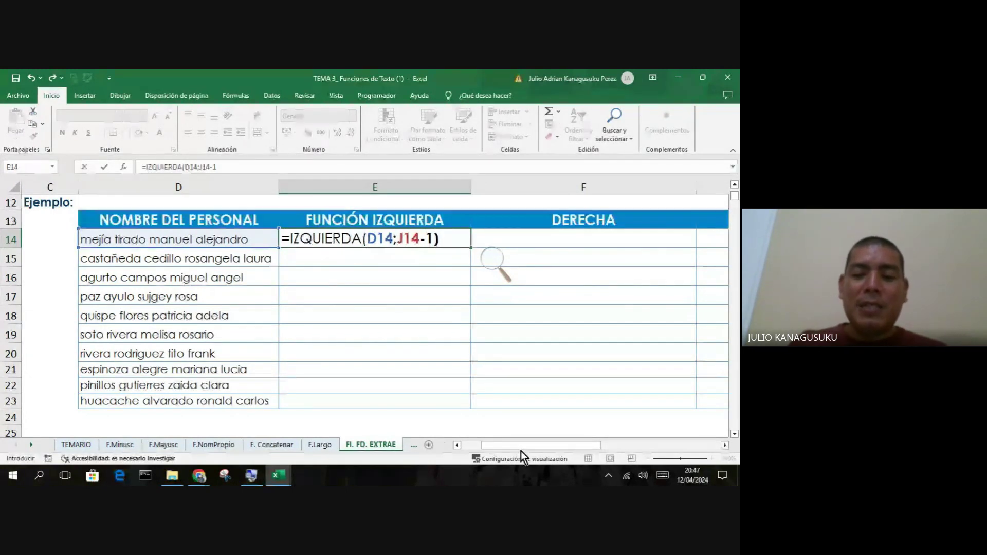
{"action": "key", "text": "Return"}
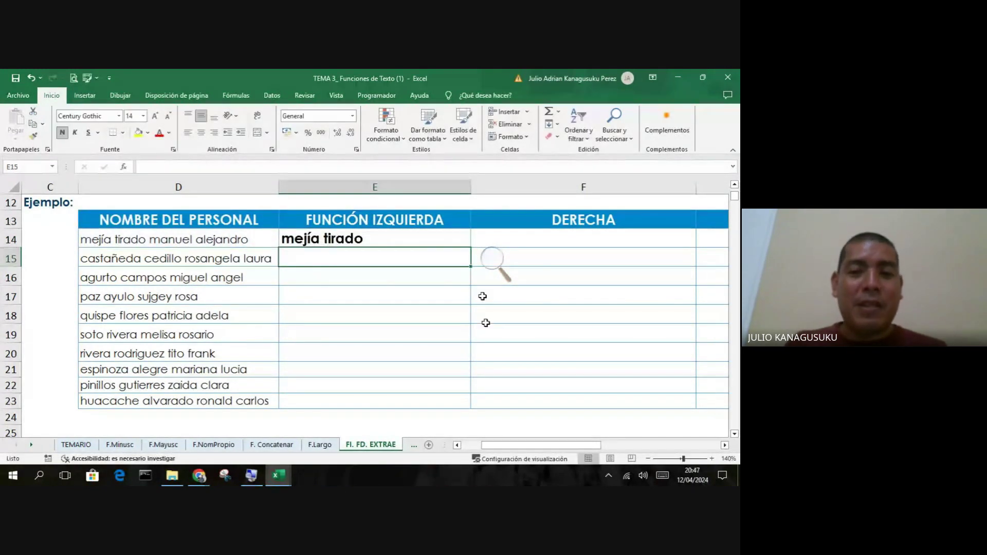
{"action": "left_click", "coordinate": [455, 238]}
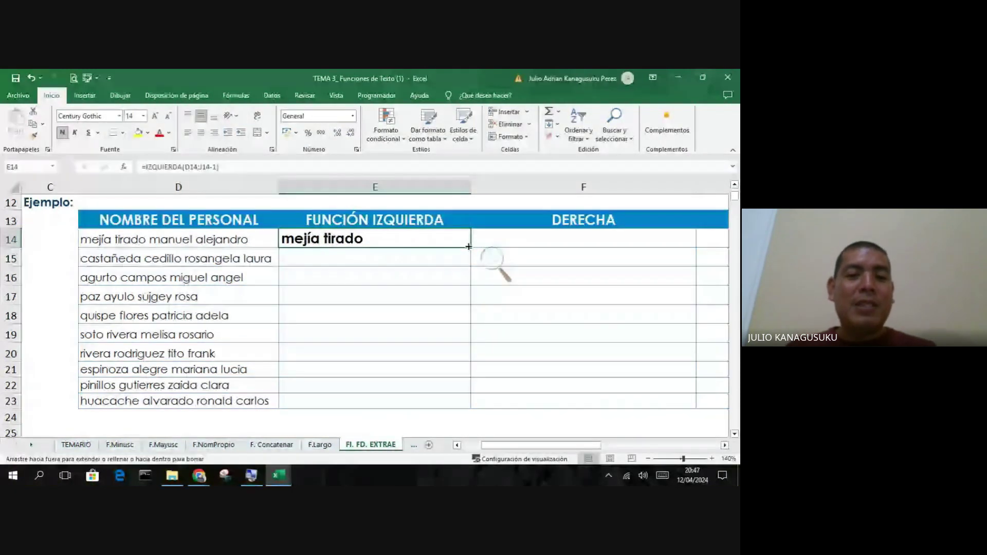
{"action": "double_click", "coordinate": [468, 246]}
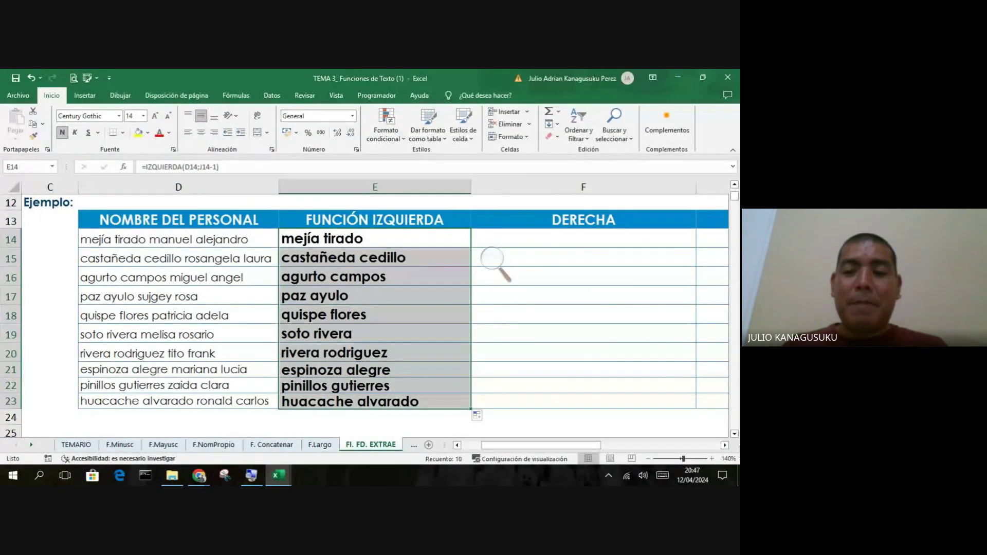
Delete the extracted numbers in E26:E31 beside the ID codes.
{"action": "left_click", "coordinate": [725, 445]}
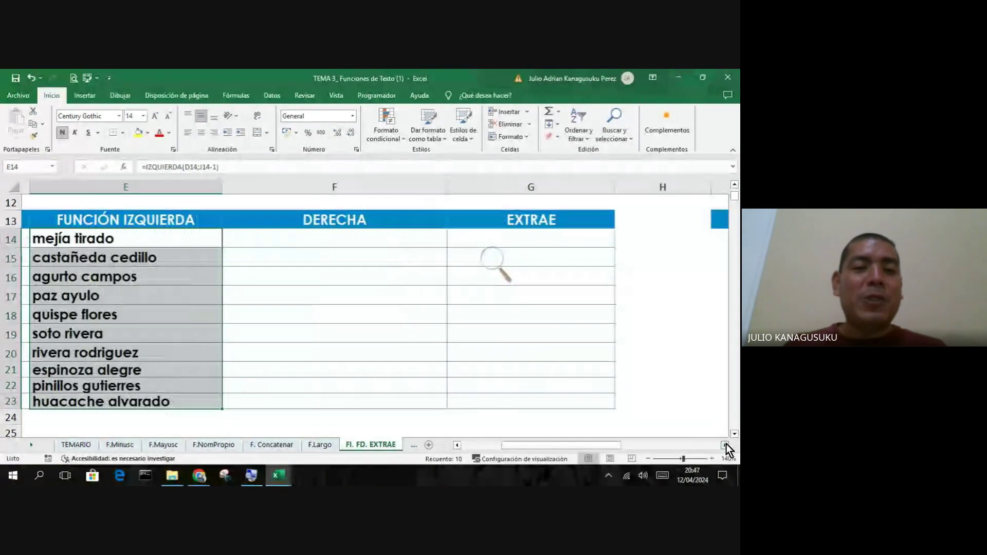
{"action": "left_click", "coordinate": [326, 241]}
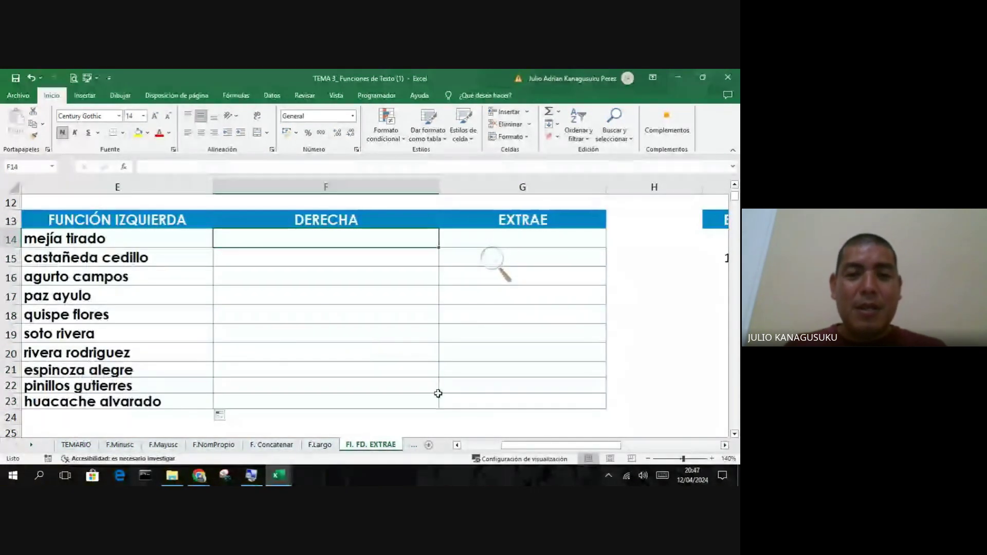
{"action": "left_click", "coordinate": [457, 445]}
{"action": "scroll", "coordinate": [459, 414], "scroll_direction": "down", "scroll_amount": 3}
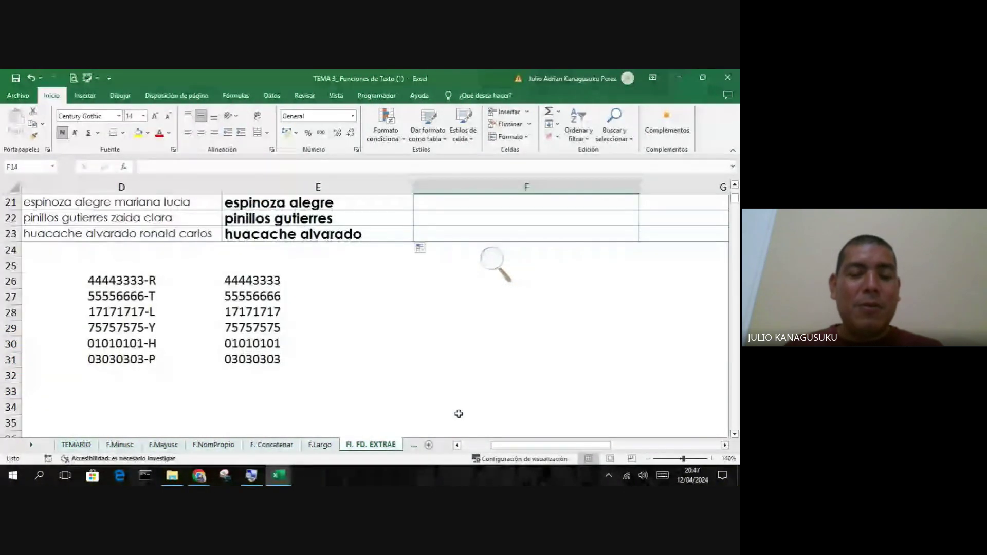
{"action": "left_click_drag", "start_coordinate": [281, 282], "coordinate": [272, 361]}
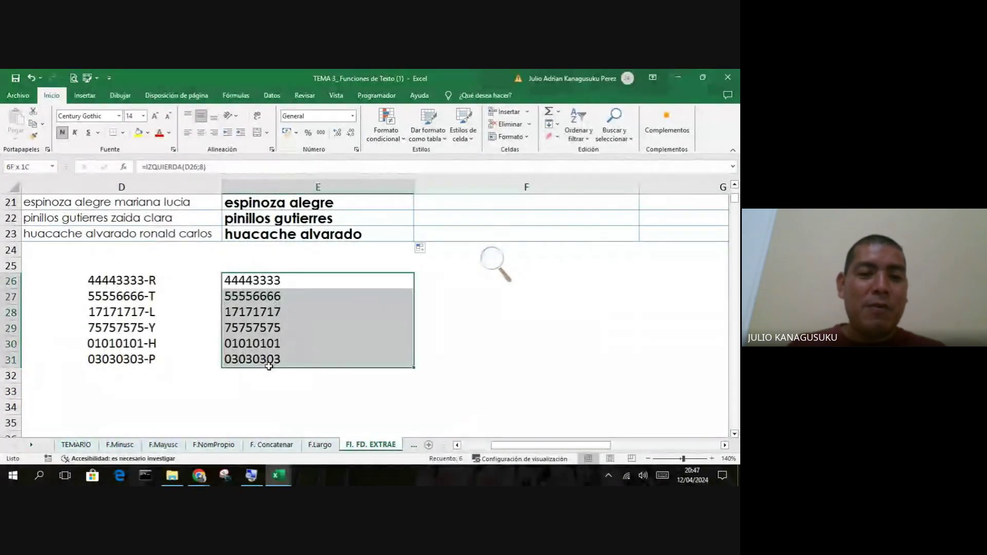
{"action": "key", "text": "Delete"}
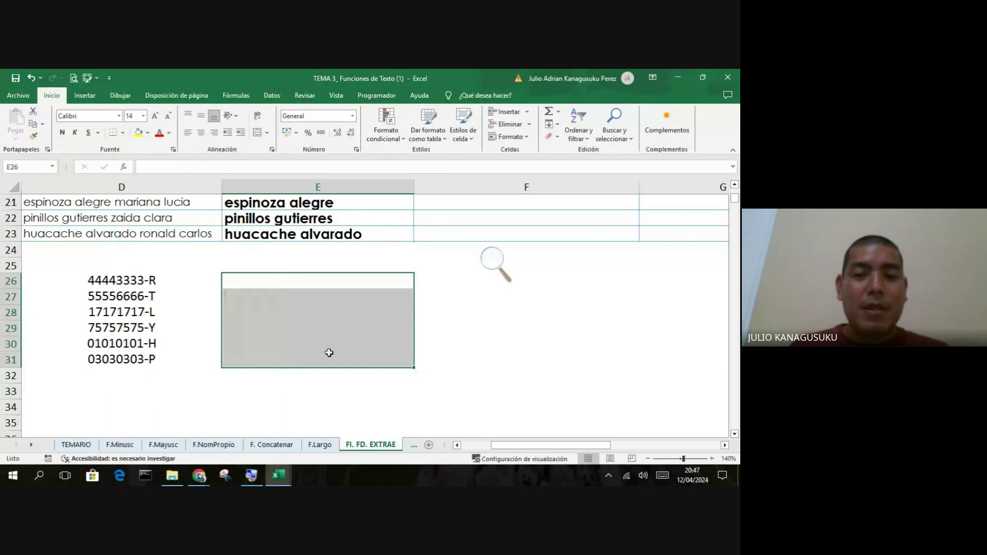
Magnify the screen to 200% with Windows Magnifier.
{"action": "left_click", "coordinate": [501, 270]}
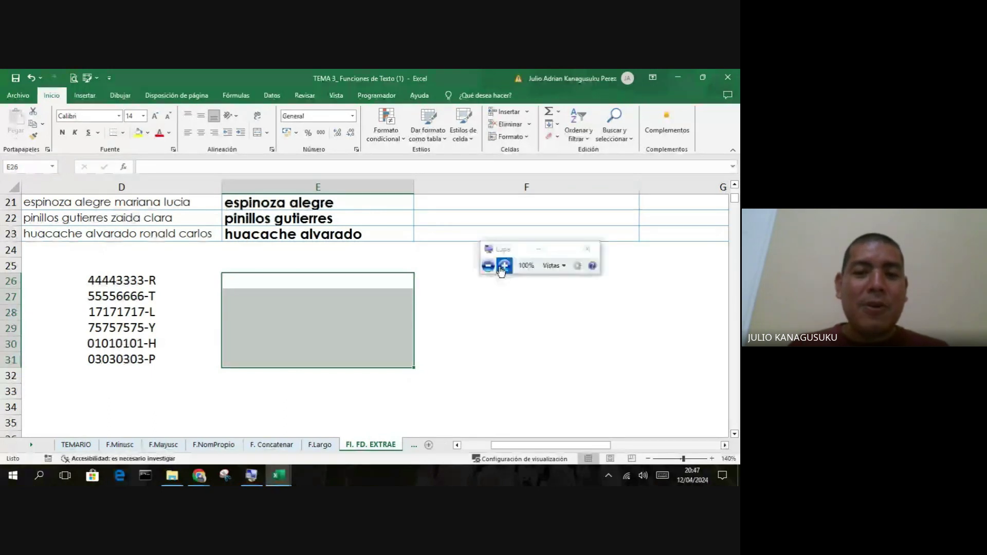
{"action": "left_click", "coordinate": [501, 267]}
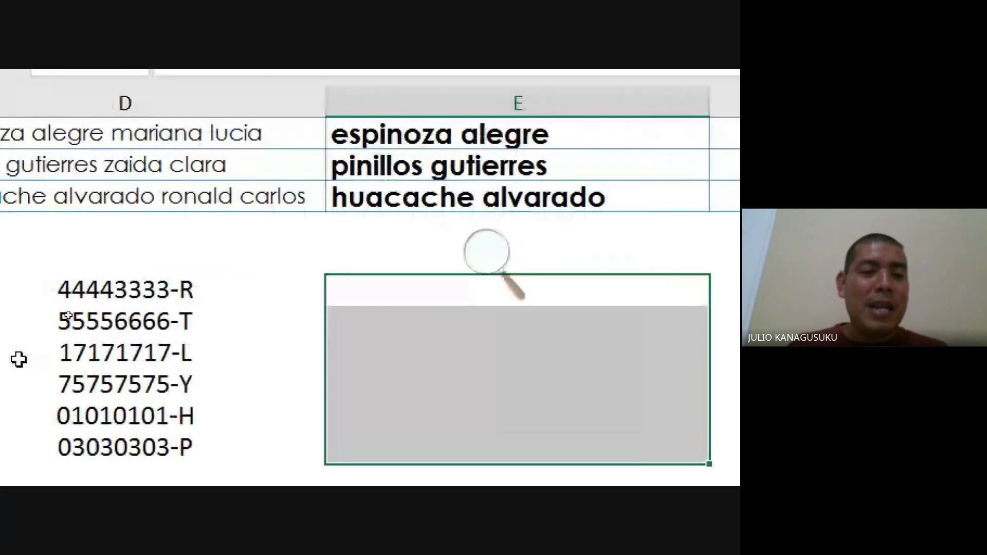
{"action": "left_click", "coordinate": [472, 285]}
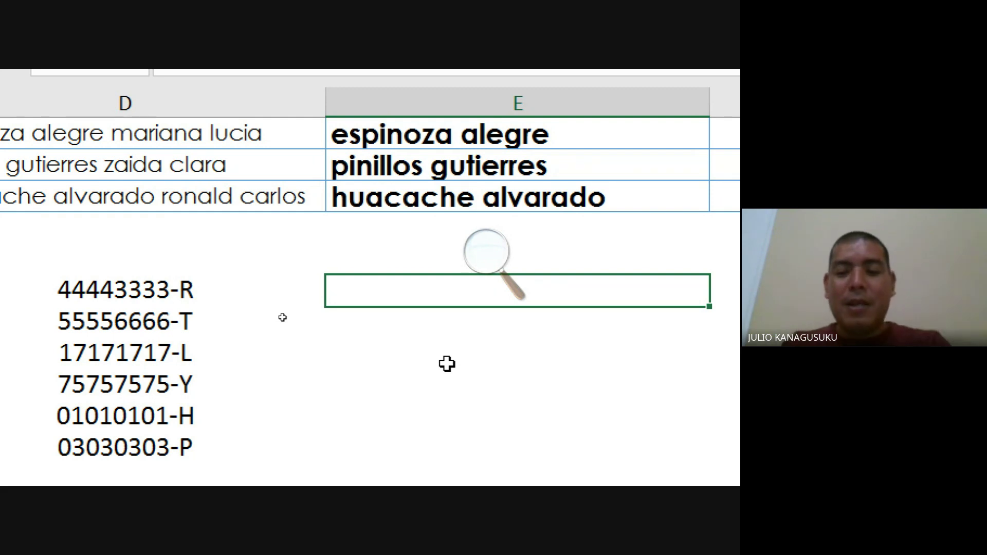
Enter =DERECHA(D26;2) in E26 and fill it down to E31, showing endings like -R.
{"action": "type", "text": "="}
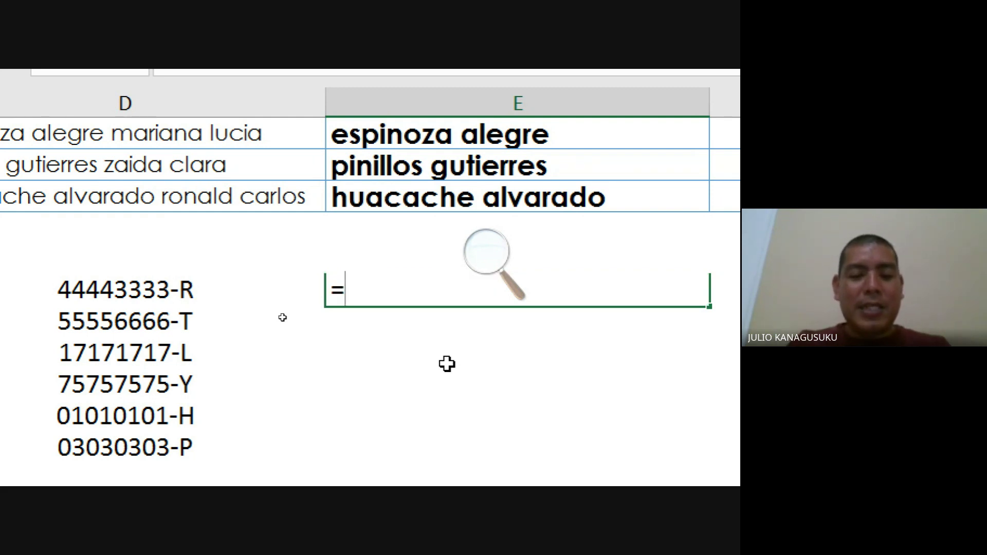
{"action": "type", "text": "derecha"}
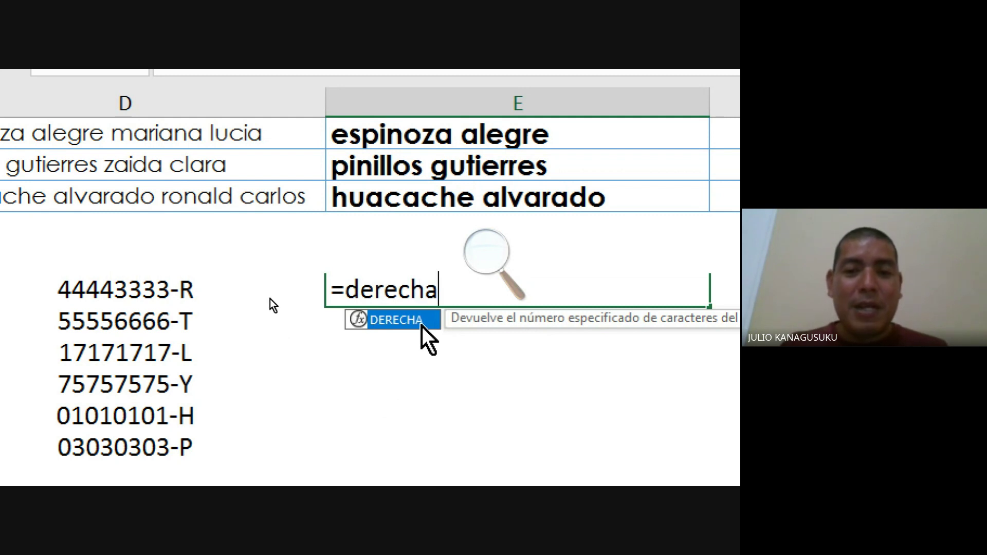
{"action": "double_click", "coordinate": [420, 323]}
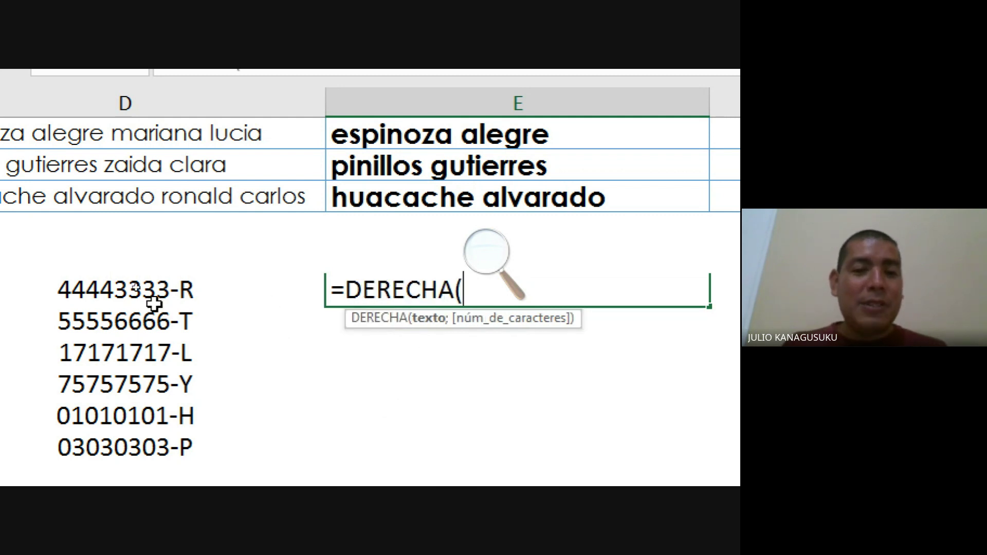
{"action": "left_click", "coordinate": [114, 287]}
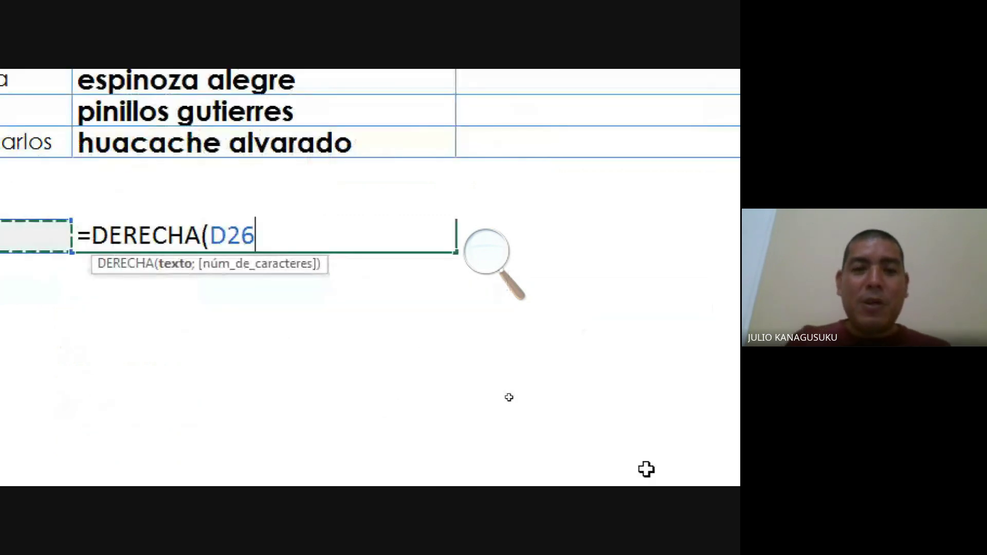
{"action": "type", "text": ";"}
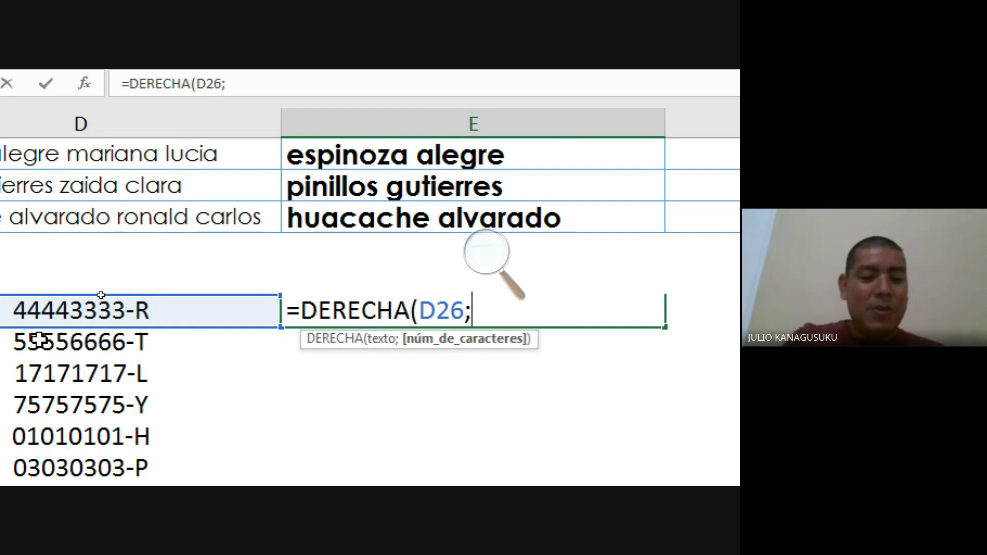
{"action": "type", "text": "2"}
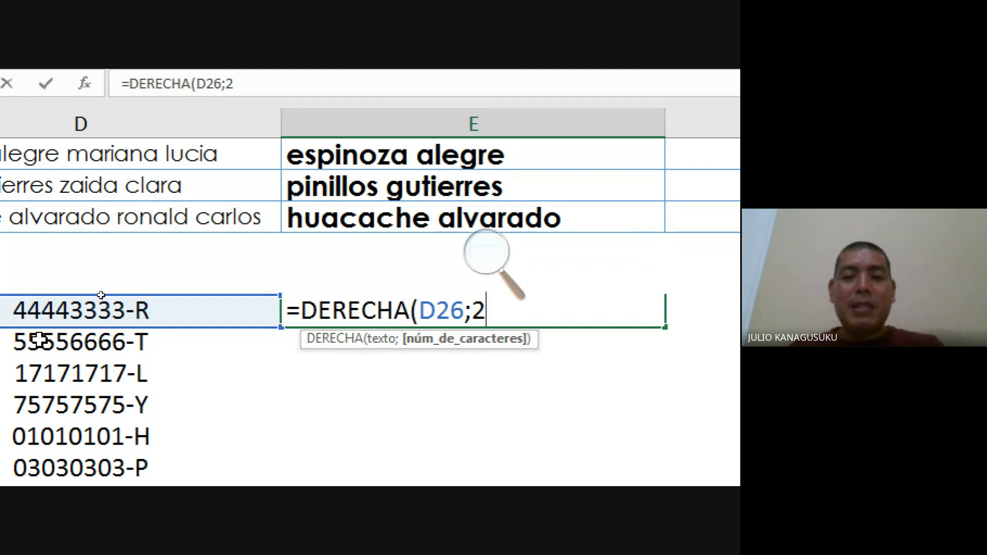
{"action": "type", "text": ")"}
{"action": "key", "text": "ctrl+Return"}
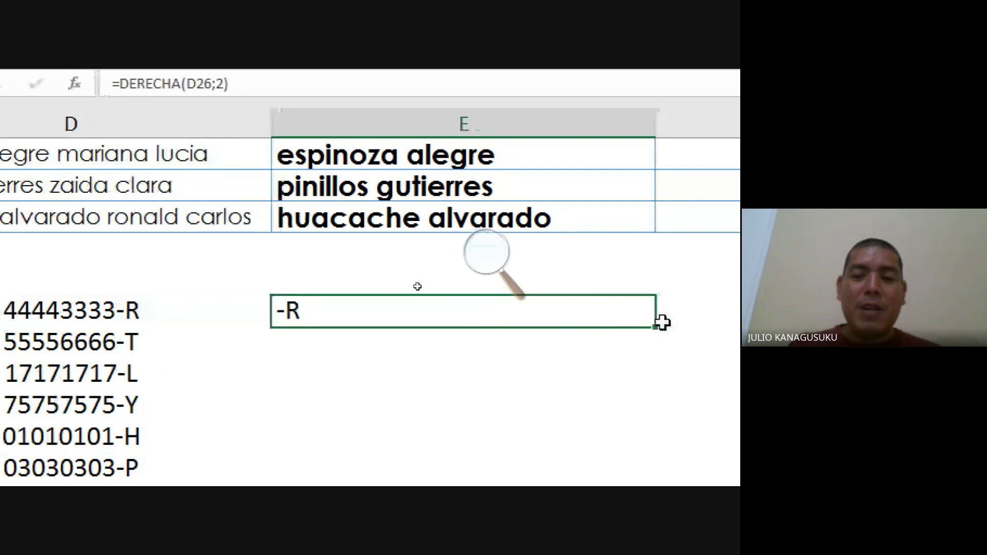
{"action": "double_click", "coordinate": [657, 329]}
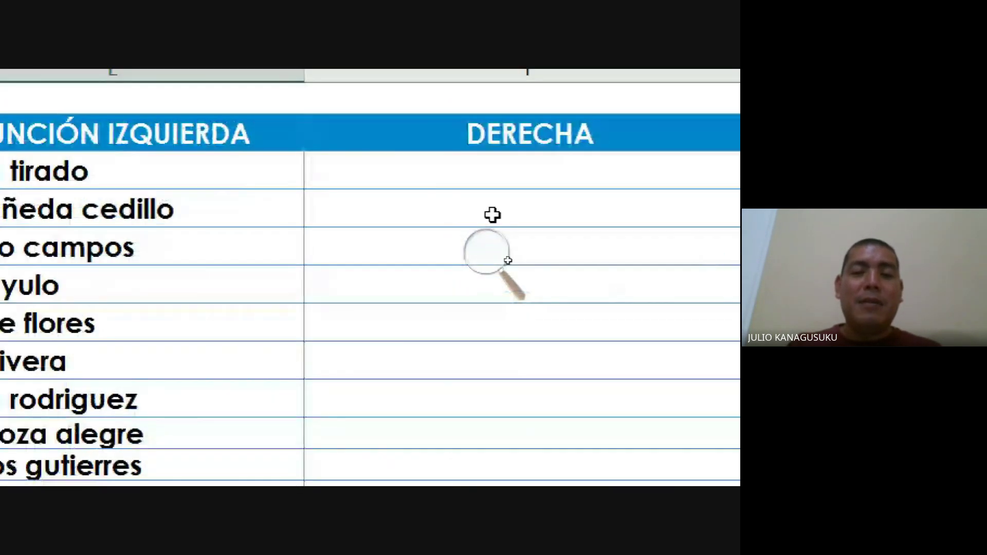
{"action": "left_click", "coordinate": [477, 181]}
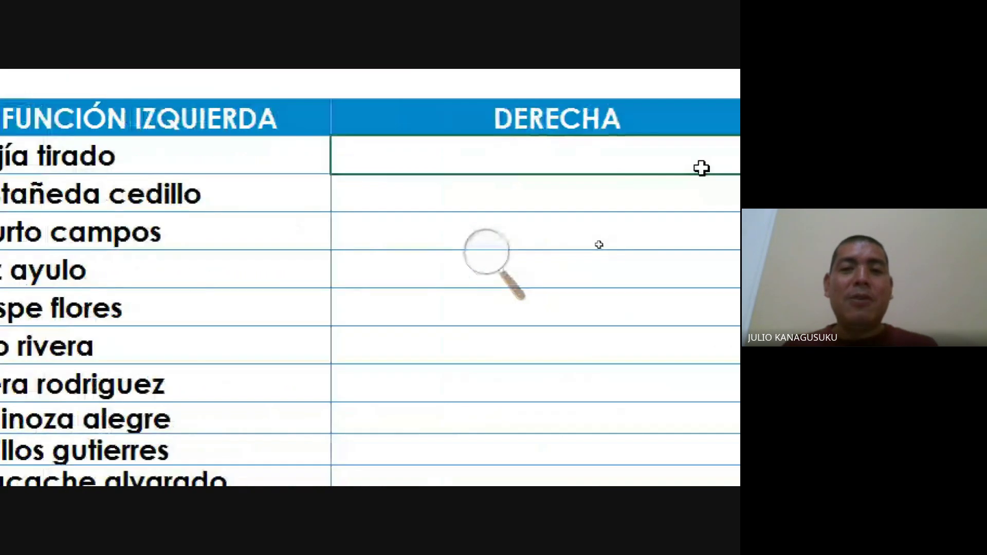
Enter =DERECHA(D14;9) in F14 so it returns 'alejandro'.
{"action": "type", "text": "="}
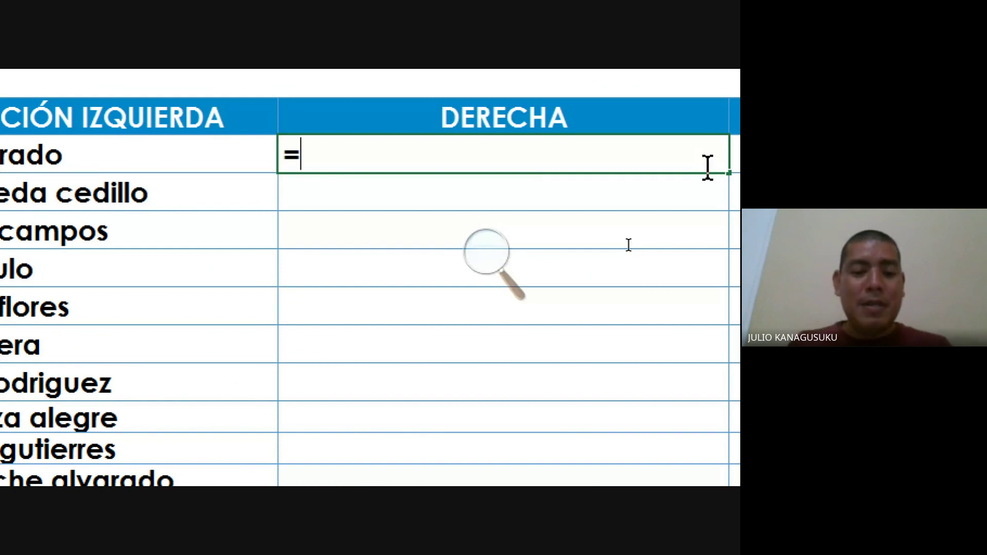
{"action": "type", "text": "dere"}
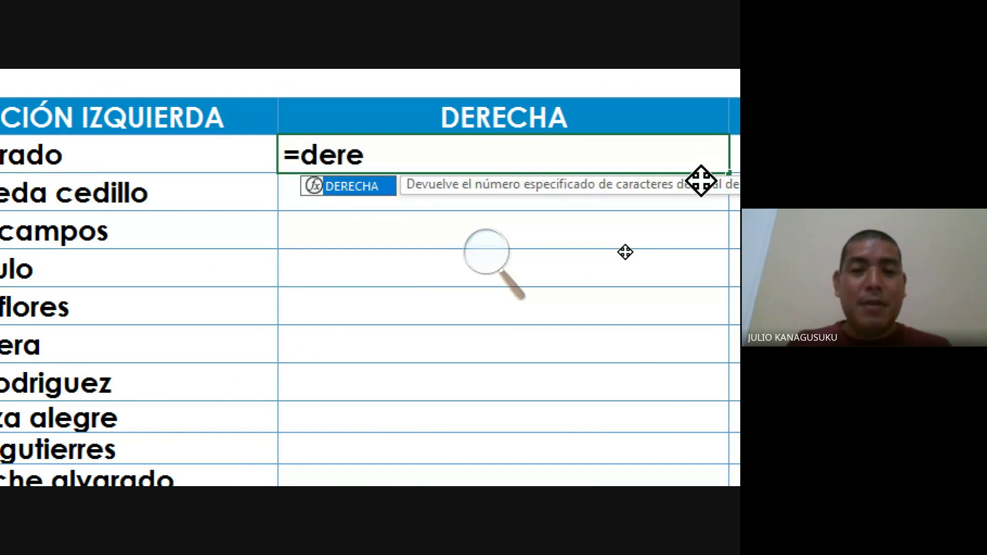
{"action": "double_click", "coordinate": [348, 192]}
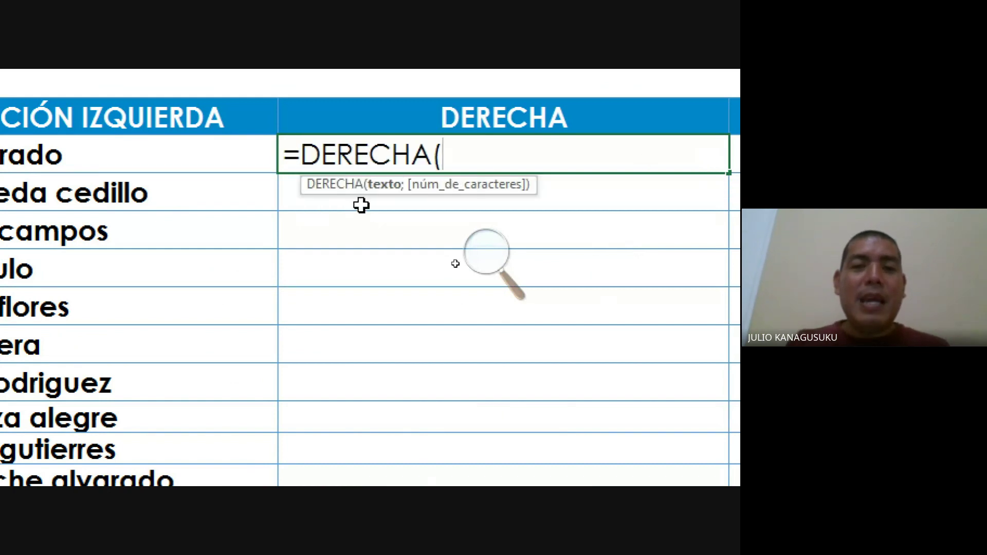
{"action": "left_click", "coordinate": [83, 161]}
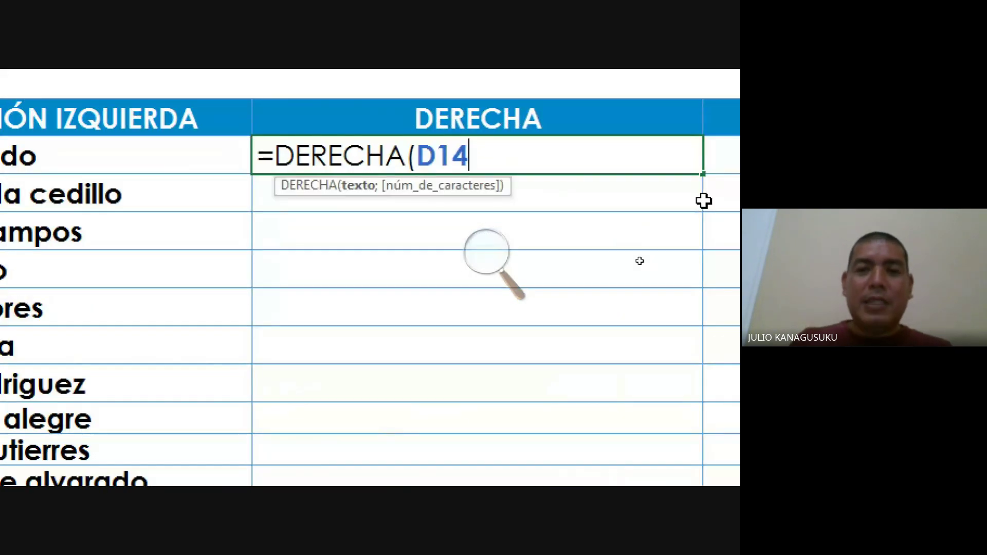
{"action": "type", "text": ";"}
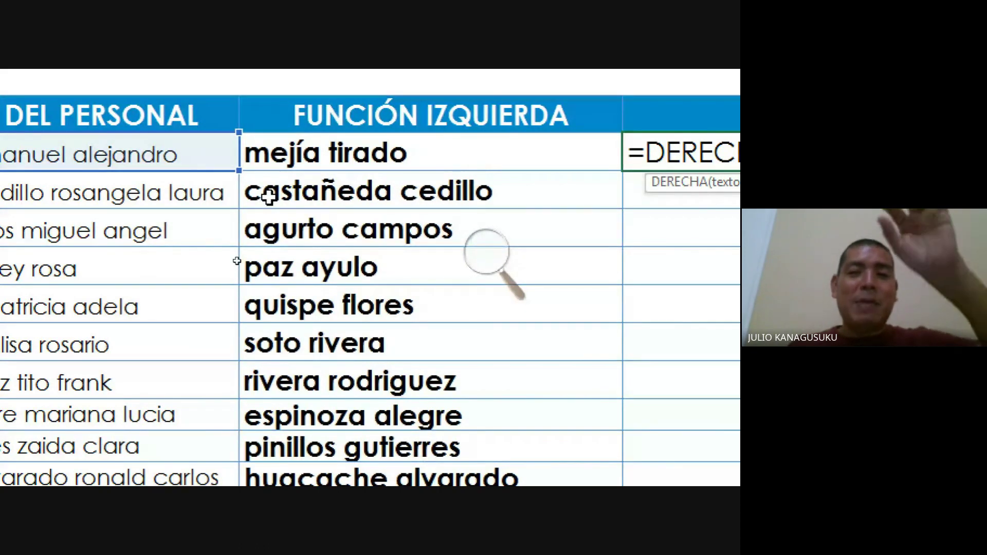
{"action": "type", "text": "9"}
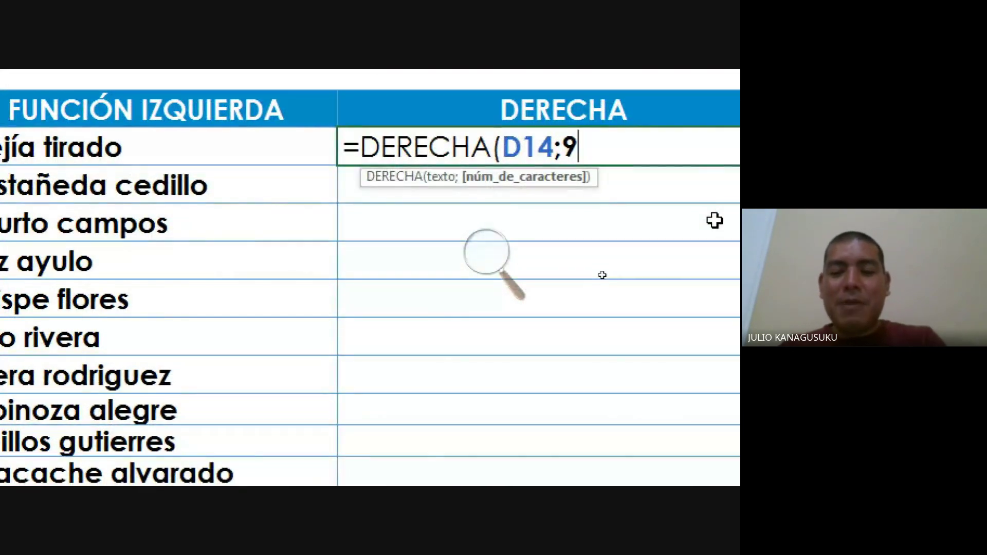
{"action": "type", "text": ")"}
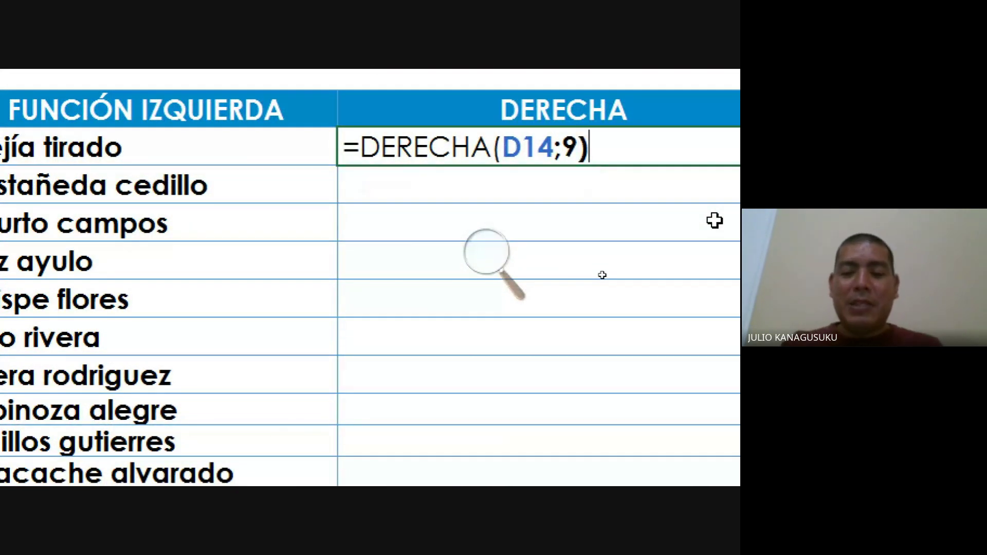
{"action": "key", "text": "ctrl+Return"}
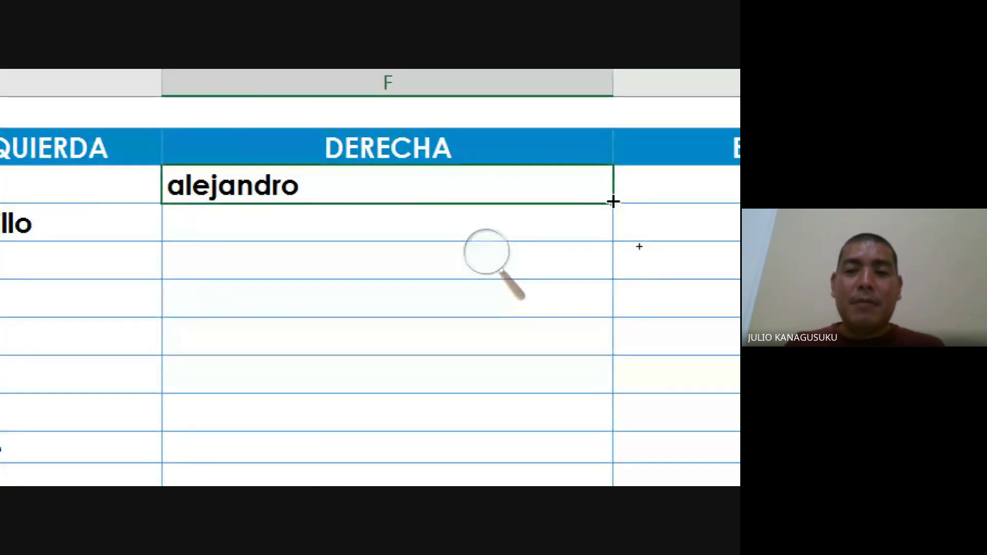
{"action": "double_click", "coordinate": [613, 201]}
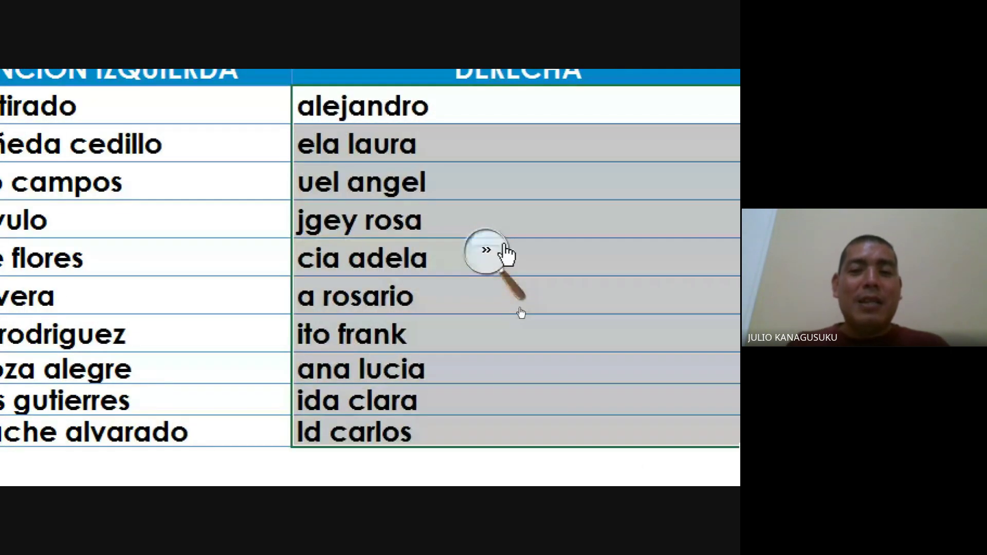
{"action": "left_click", "coordinate": [505, 253]}
{"action": "left_click", "coordinate": [488, 264]}
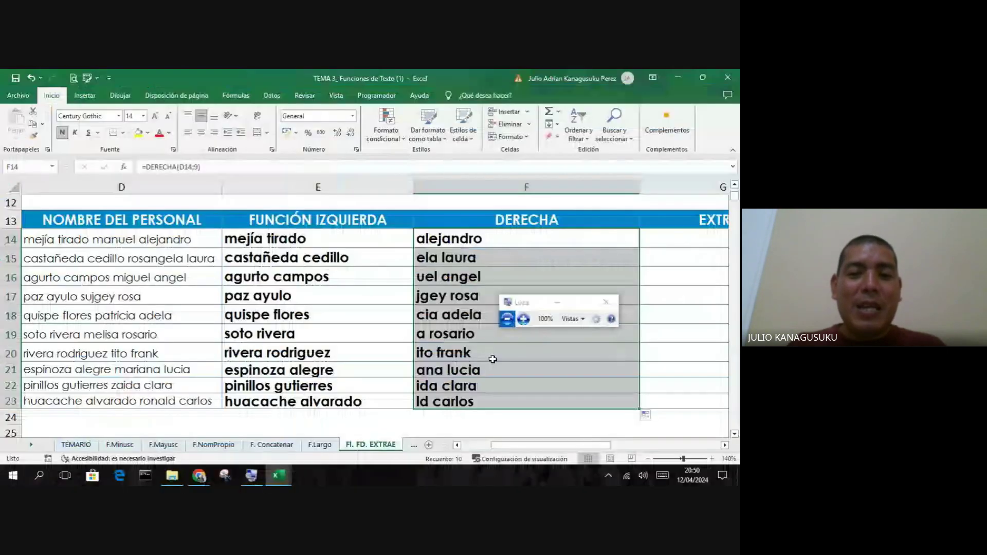
{"action": "left_click", "coordinate": [492, 359]}
{"action": "left_click_drag", "start_coordinate": [529, 302], "coordinate": [568, 134]}
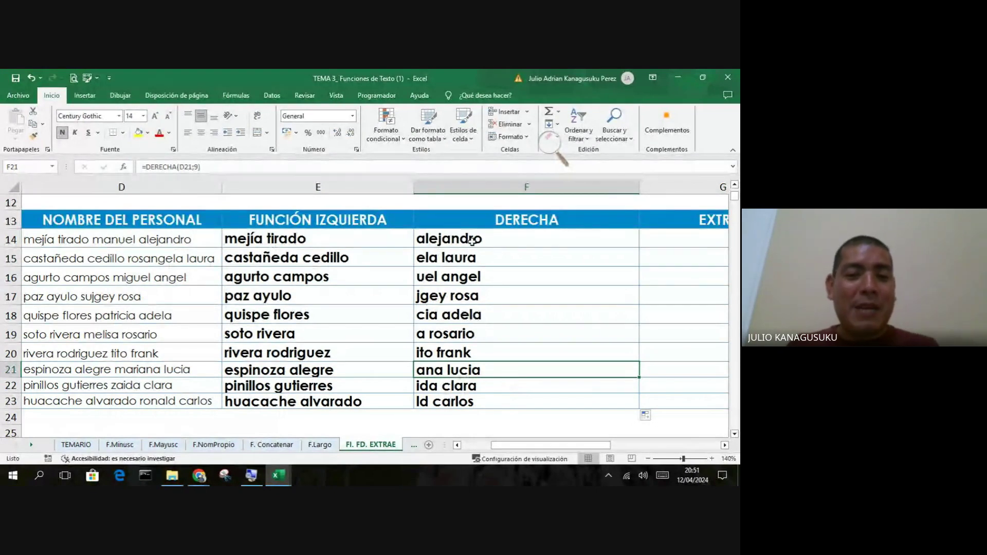
{"action": "left_click_drag", "start_coordinate": [472, 240], "coordinate": [477, 400]}
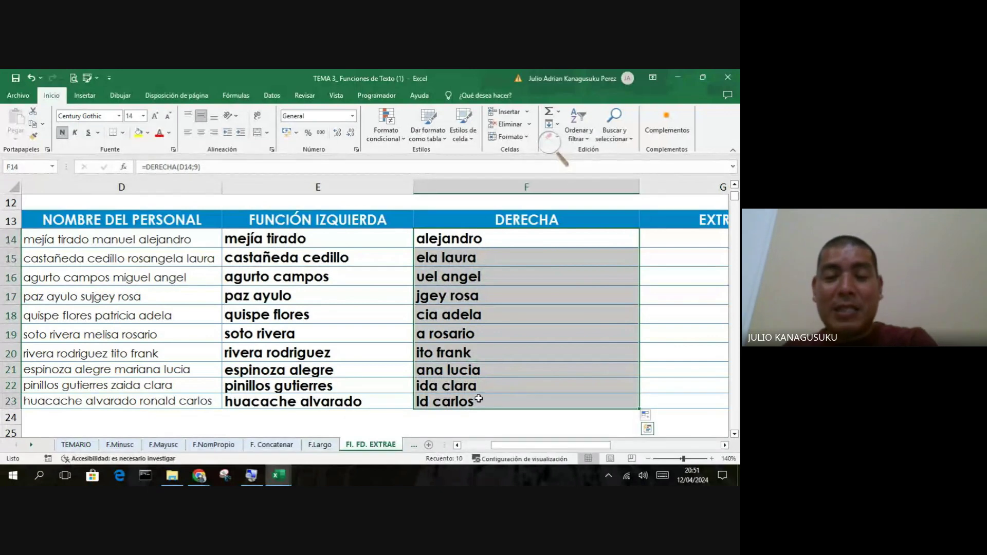
Delete the truncated DERECHA results in F14:F23 and select D14.
{"action": "key", "text": "Delete"}
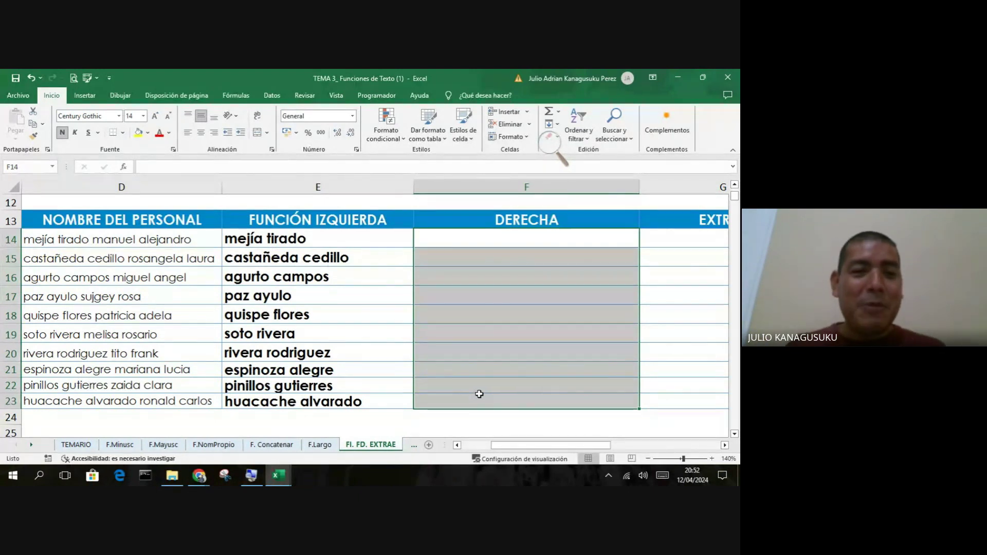
{"action": "left_click", "coordinate": [197, 246]}
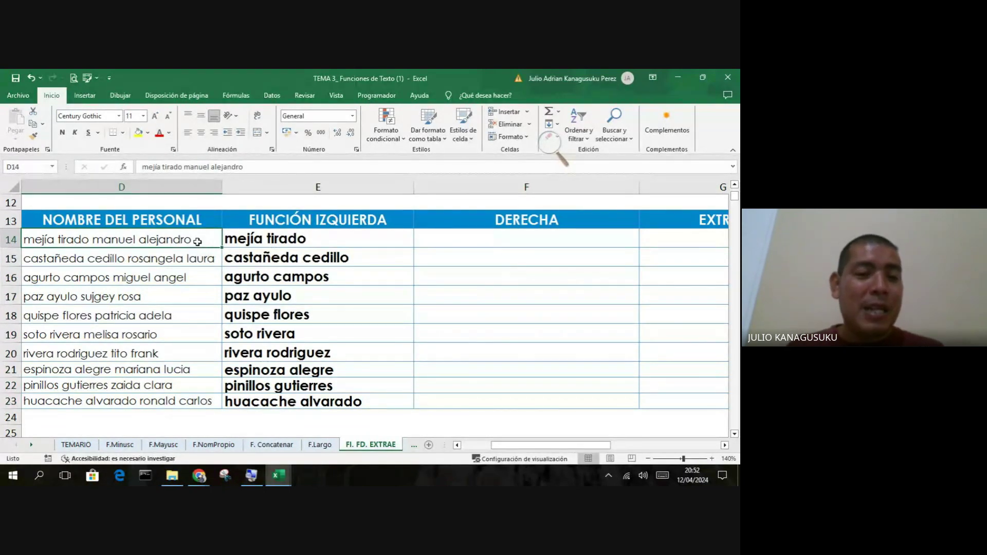
Enter =DERECHA(D14; in F14 via autocomplete, then magnify the screen to 200%.
{"action": "left_click", "coordinate": [457, 244]}
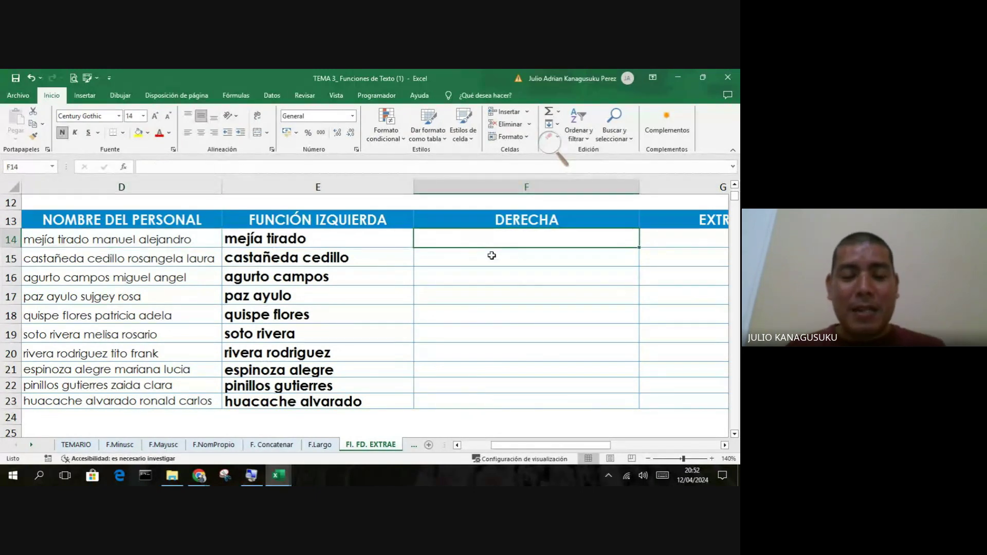
{"action": "type", "text": "=de"}
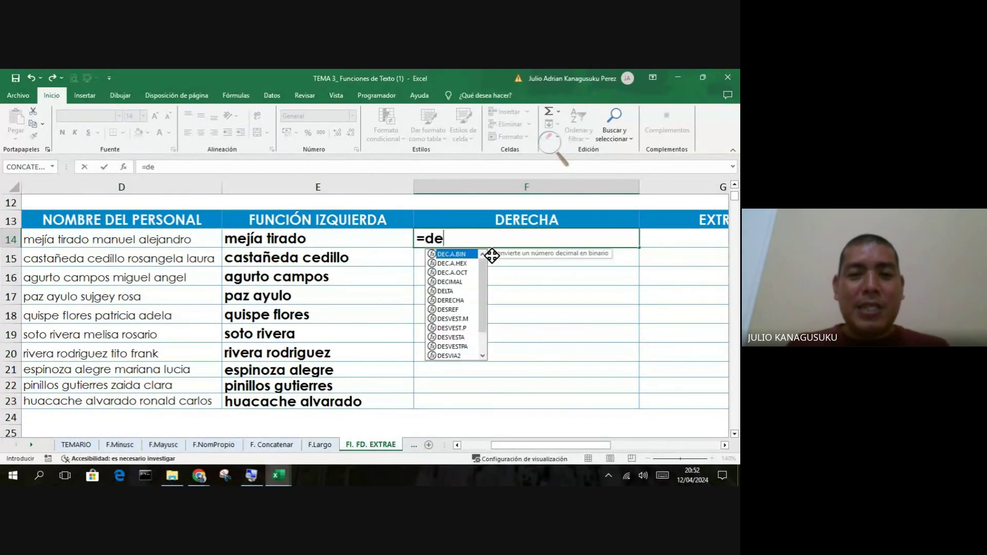
{"action": "type", "text": "re"}
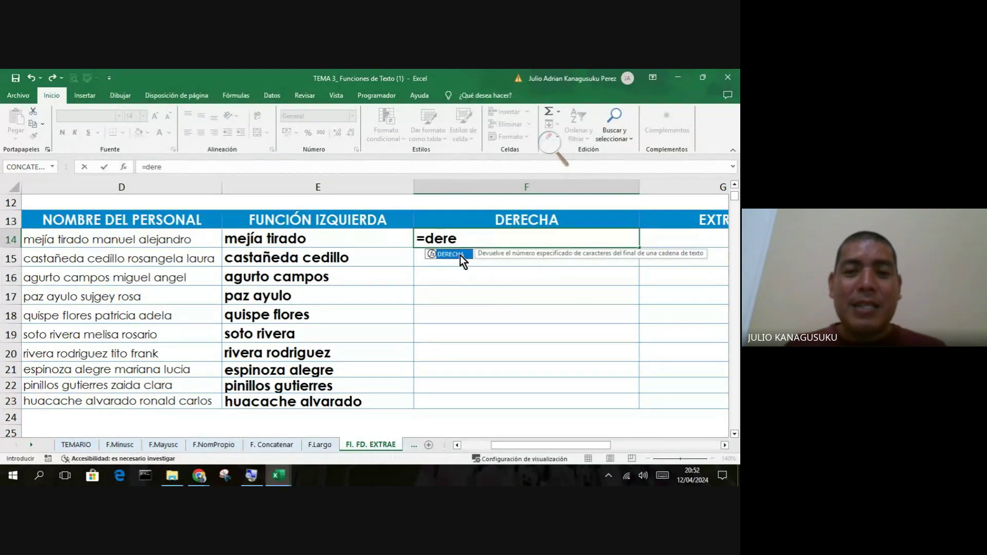
{"action": "double_click", "coordinate": [460, 255]}
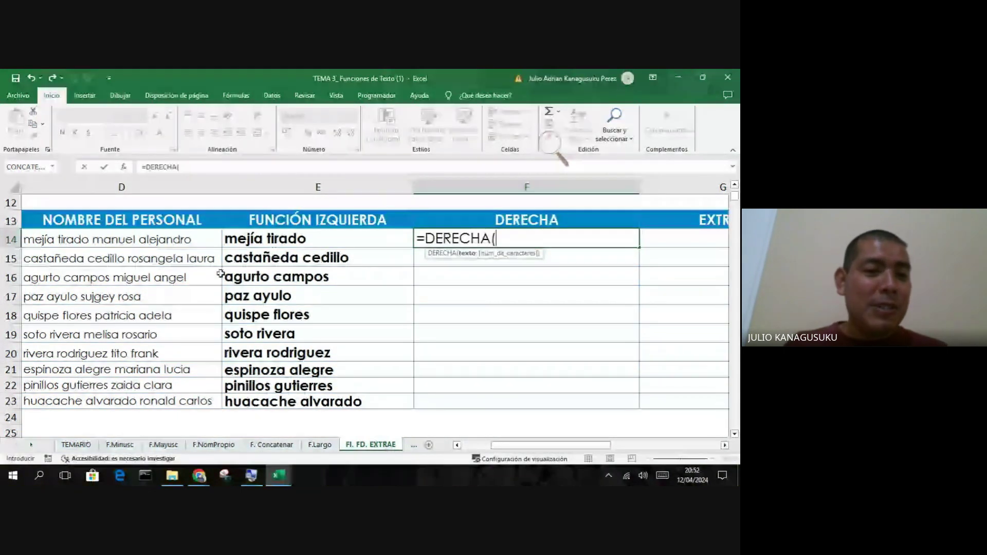
{"action": "left_click", "coordinate": [159, 240]}
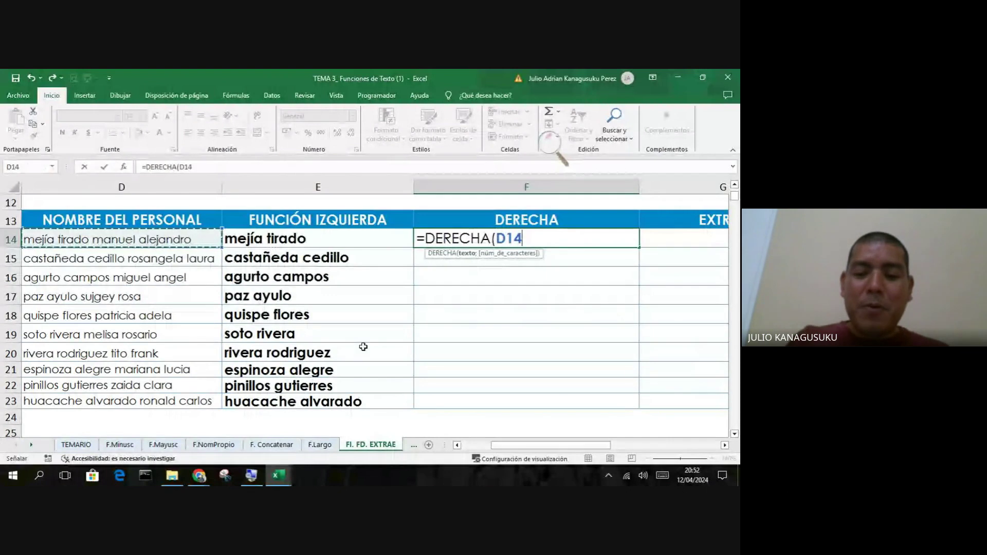
{"action": "type", "text": ";"}
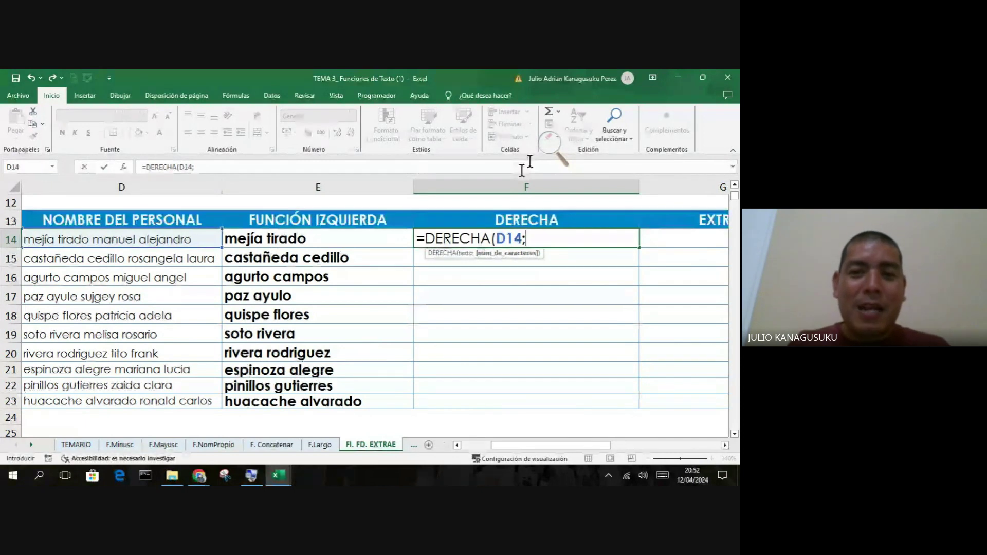
{"action": "left_click", "coordinate": [561, 150]}
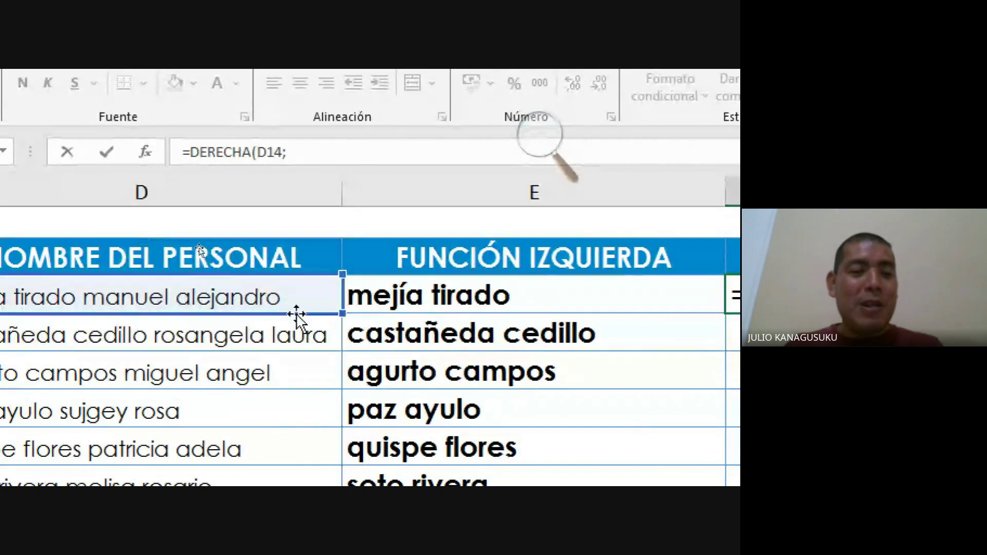
{"action": "left_click", "coordinate": [538, 135]}
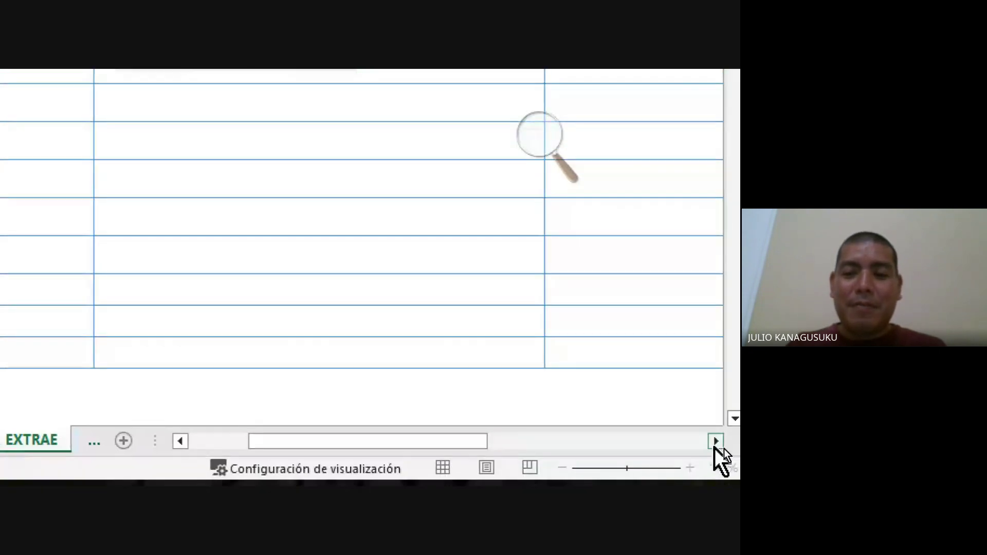
Complete F14 as =DERECHA(D14;L14-K14) so it returns 'alejandro'.
{"action": "left_click", "coordinate": [716, 441]}
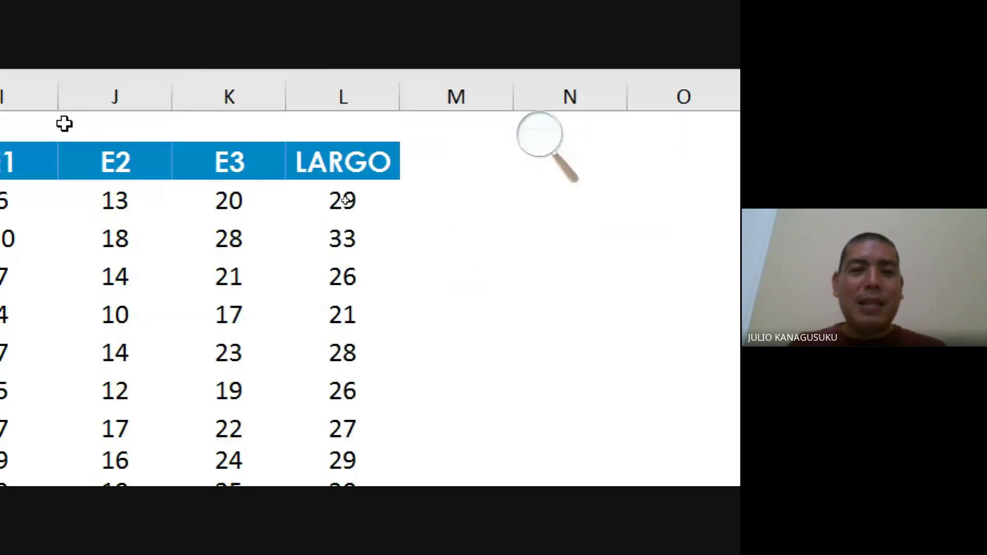
{"action": "left_click", "coordinate": [324, 201]}
{"action": "key", "text": "ctrl+c"}
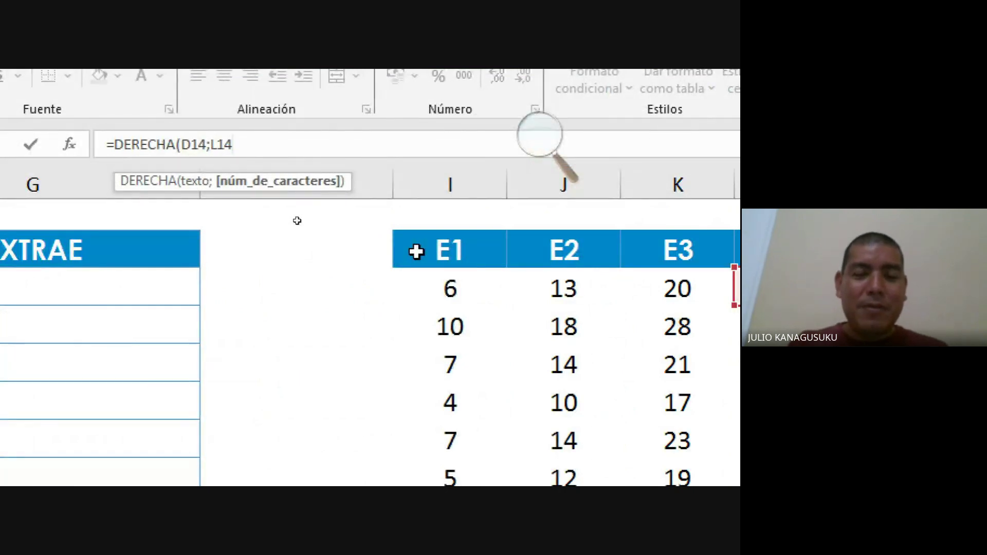
{"action": "type", "text": "-"}
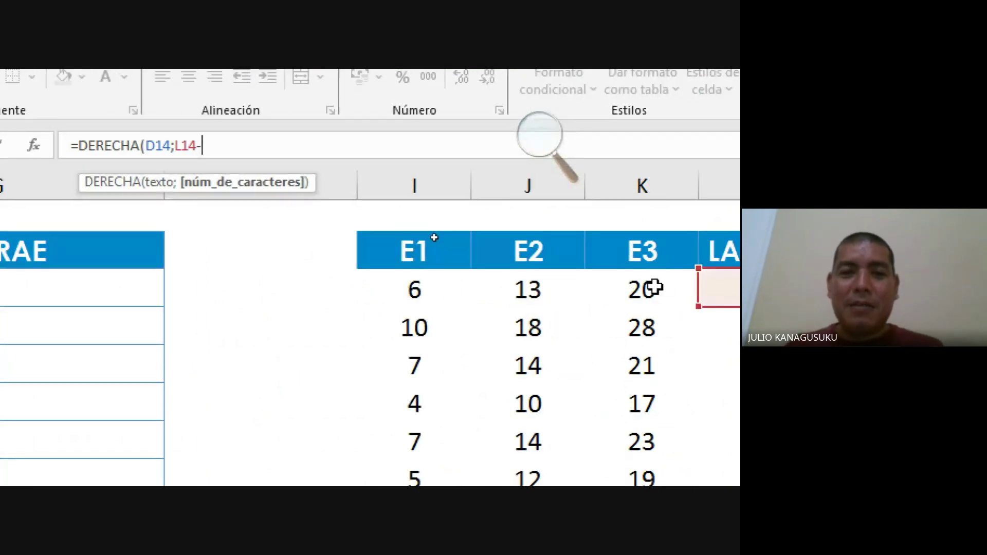
{"action": "left_click", "coordinate": [654, 288]}
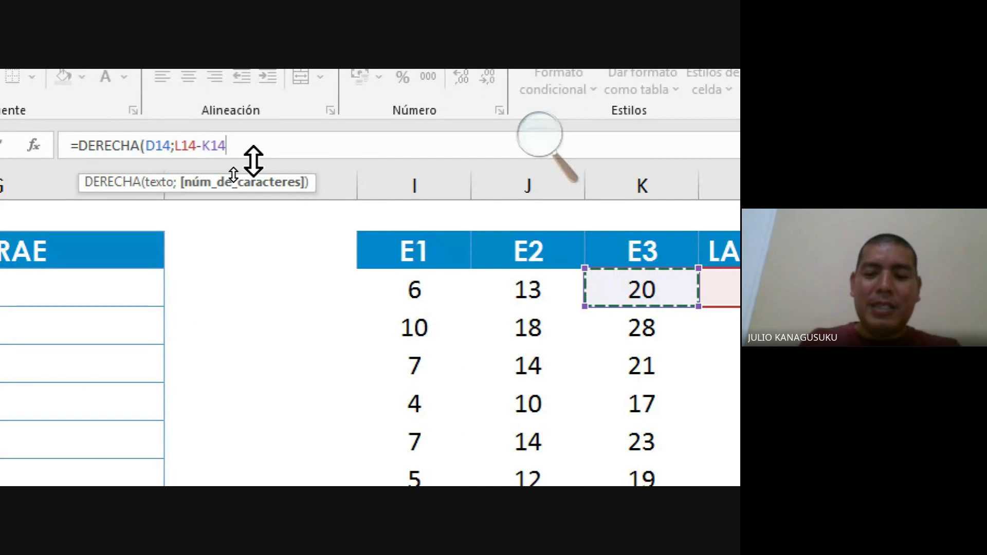
{"action": "type", "text": ")"}
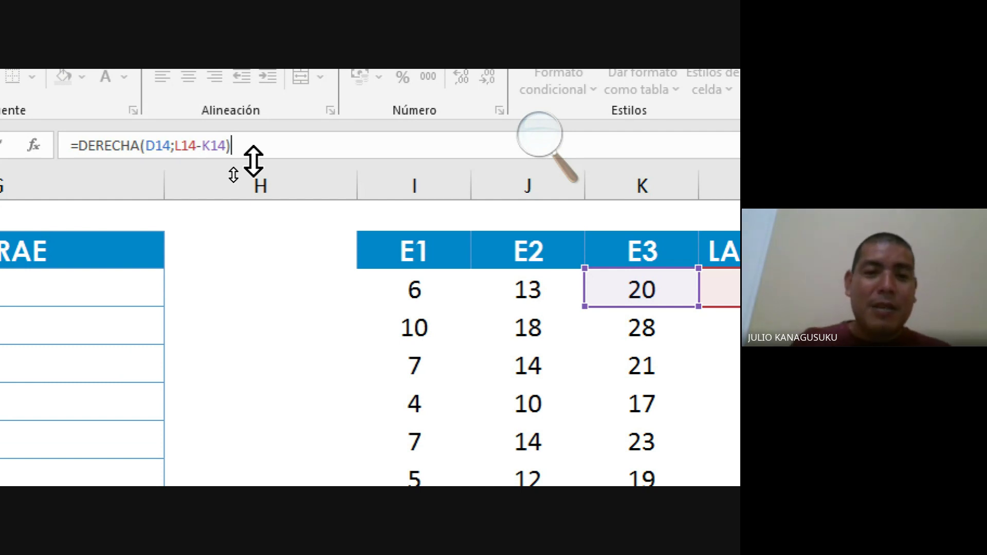
{"action": "key", "text": "Return"}
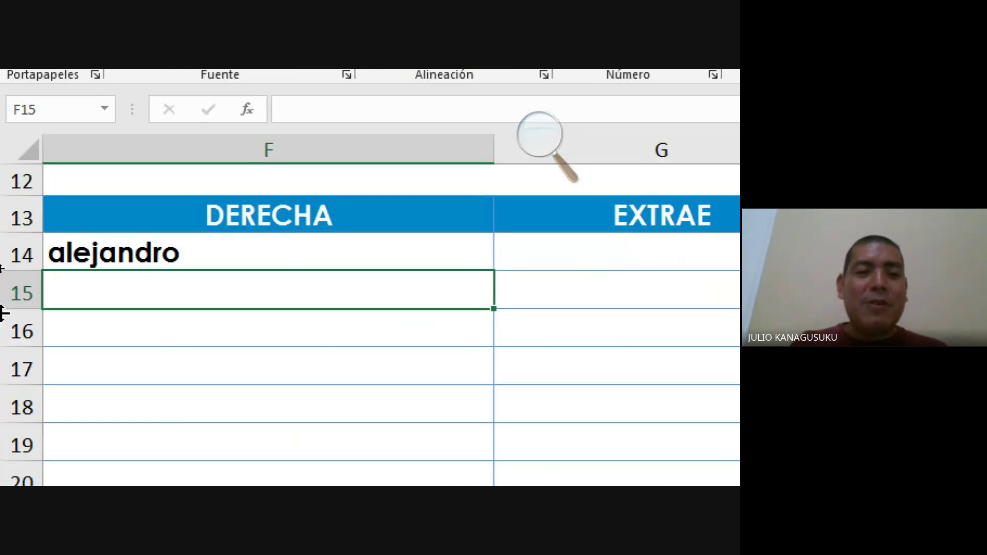
Fill F14's formula down to row 23 and return screen magnification to normal.
{"action": "left_click", "coordinate": [235, 260]}
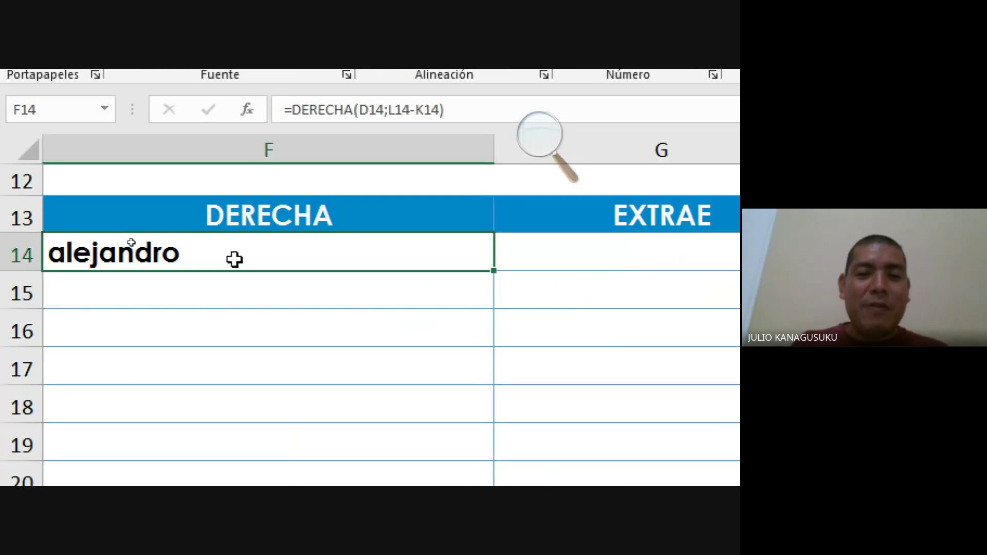
{"action": "double_click", "coordinate": [493, 271]}
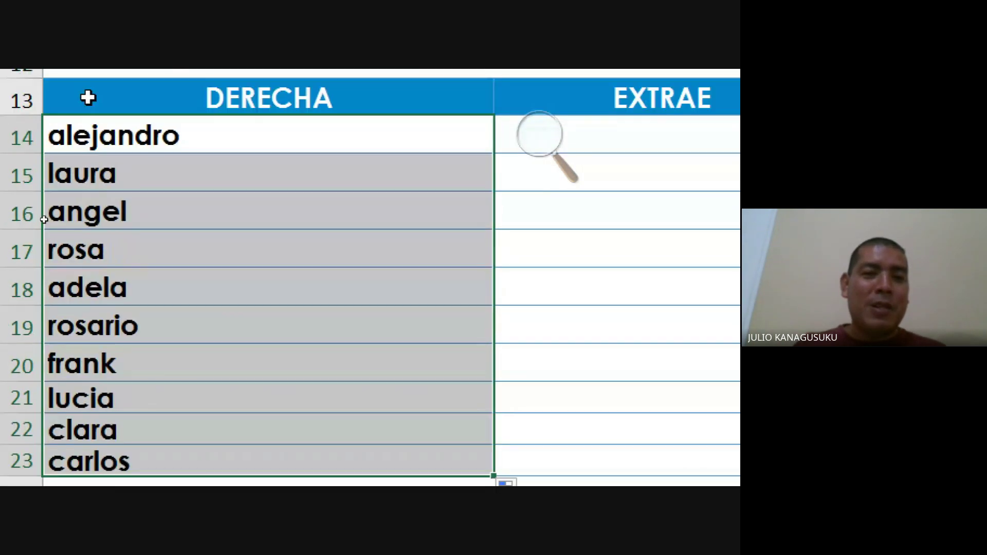
{"action": "left_click", "coordinate": [565, 139]}
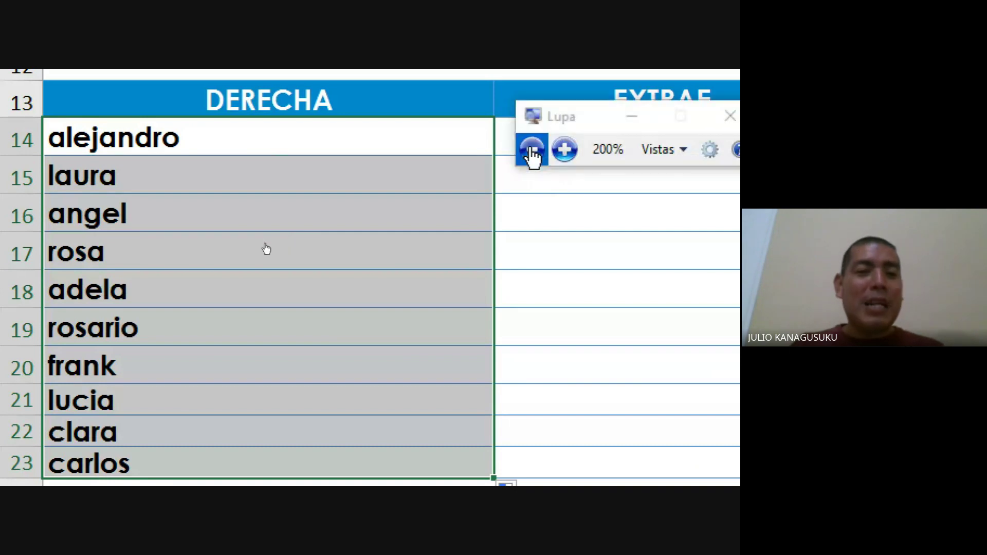
{"action": "left_click", "coordinate": [532, 152]}
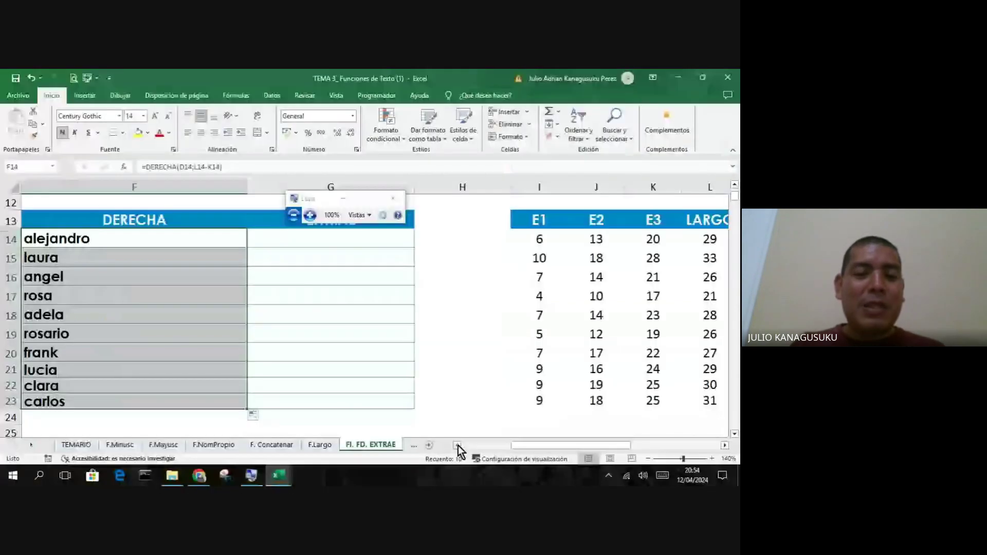
{"action": "scroll", "coordinate": [457, 445], "scroll_direction": "left", "scroll_amount": 2}
{"action": "scroll", "coordinate": [457, 445], "scroll_direction": "left", "scroll_amount": 2}
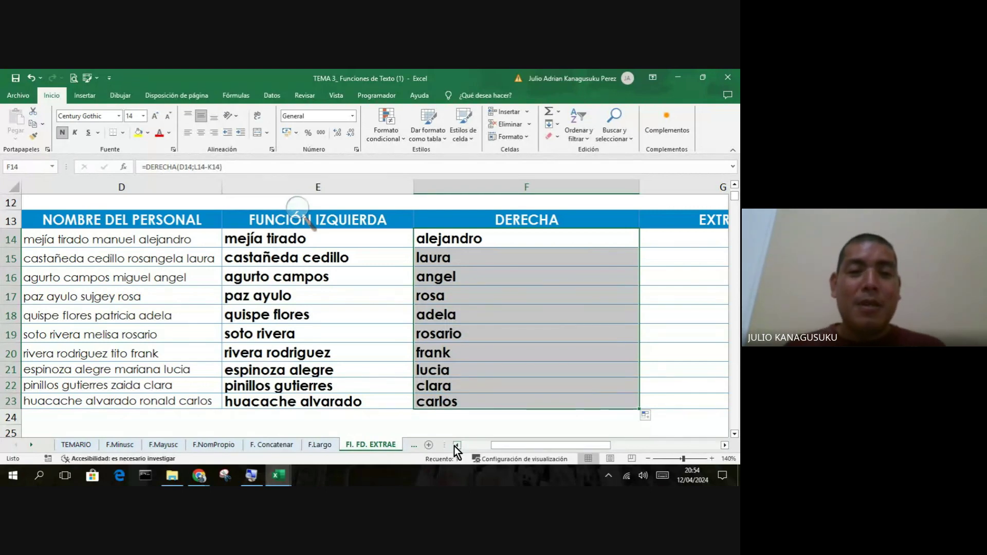
Clear the results in F14:F23, leaving F14 selected.
{"action": "left_click", "coordinate": [521, 244]}
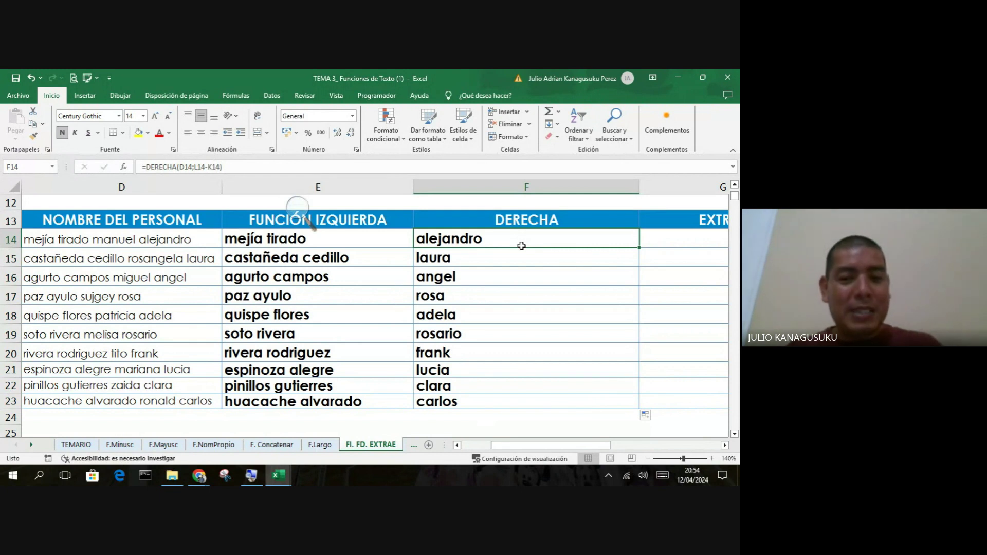
{"action": "left_click_drag", "start_coordinate": [521, 245], "coordinate": [529, 392]}
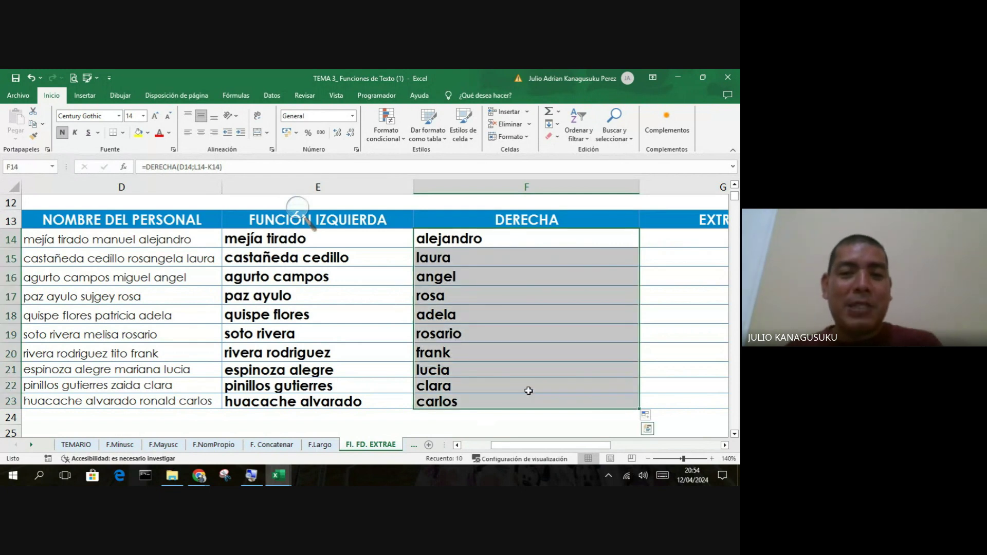
{"action": "key", "text": "Delete"}
{"action": "left_click", "coordinate": [487, 249]}
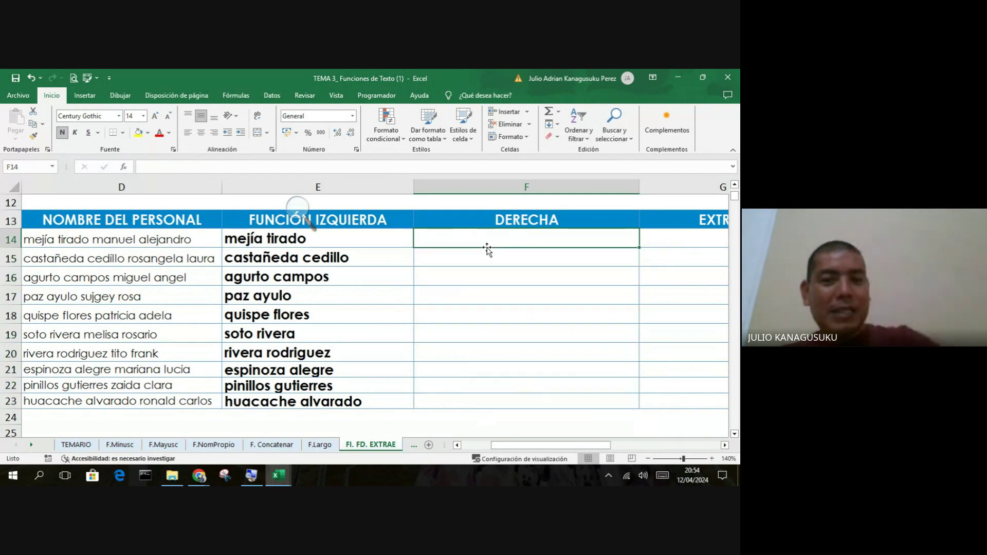
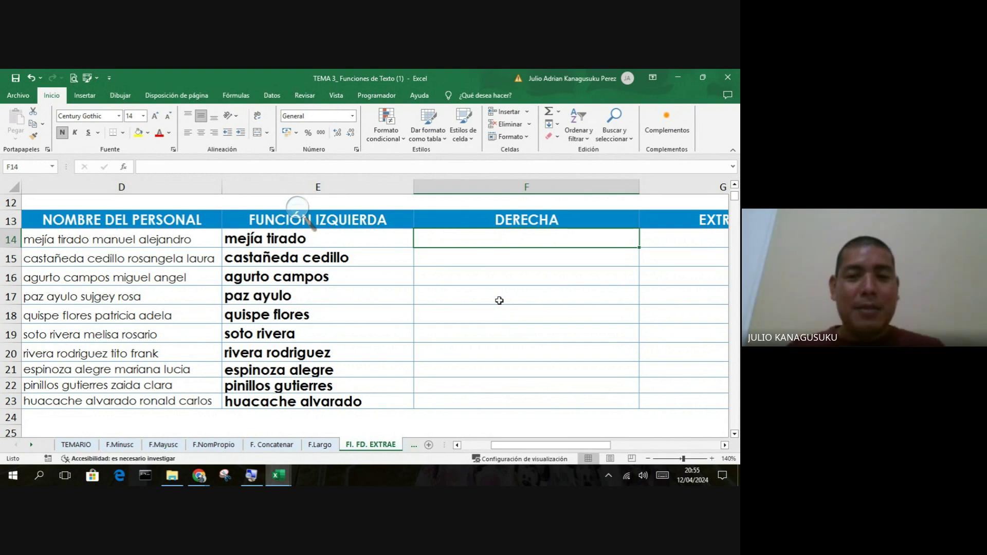
Enter =DERECHA(D14;L14-J14) in F14 and fill it down to F23.
{"action": "type", "text": "="}
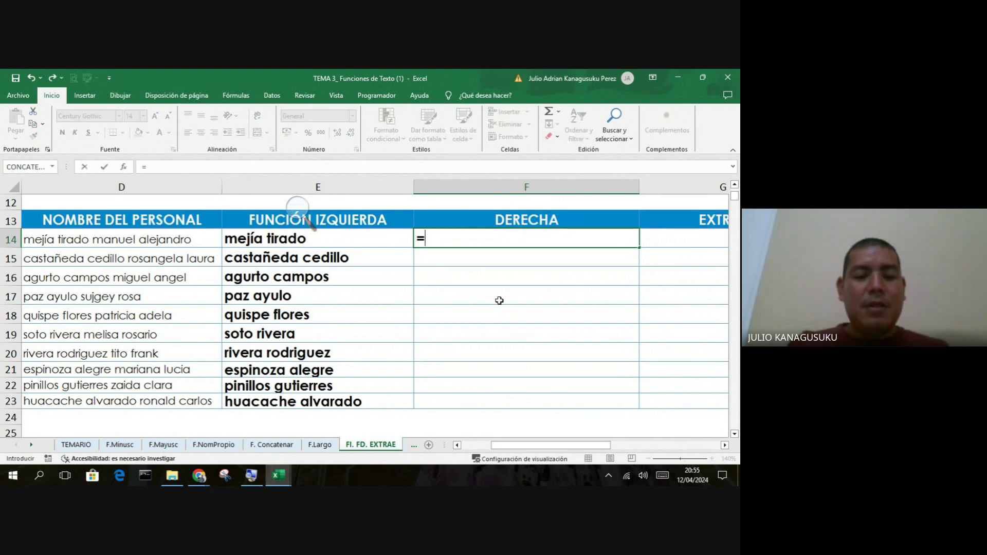
{"action": "type", "text": "derec"}
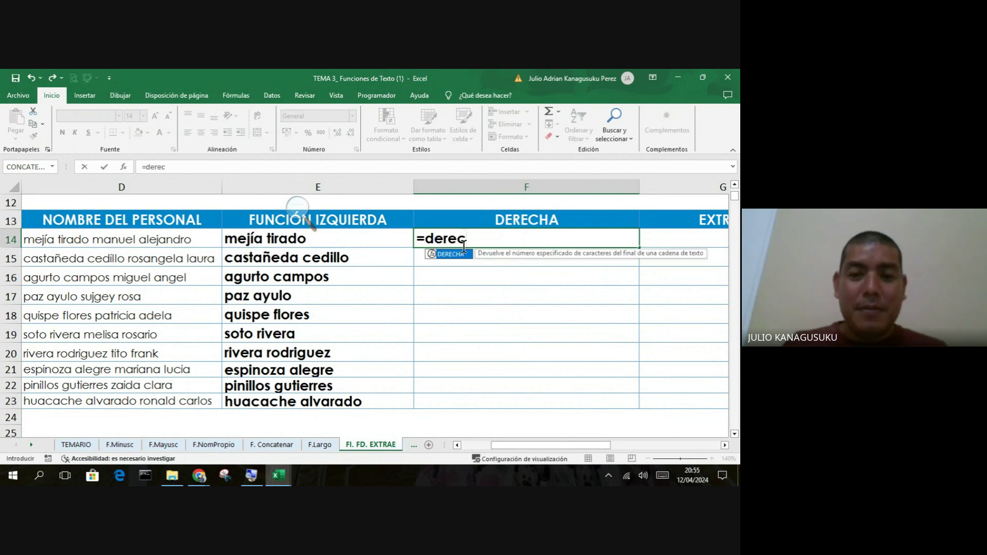
{"action": "double_click", "coordinate": [461, 254]}
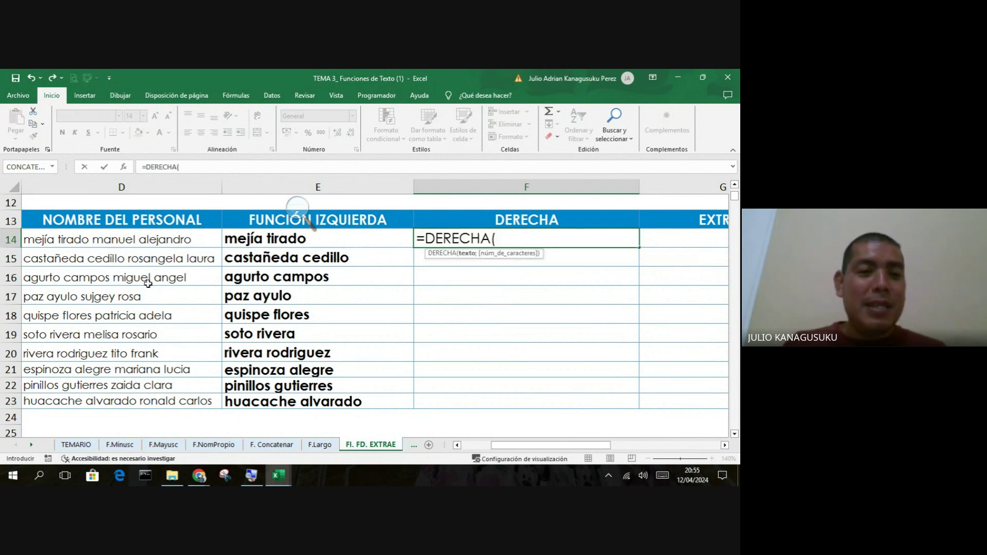
{"action": "left_click", "coordinate": [139, 238]}
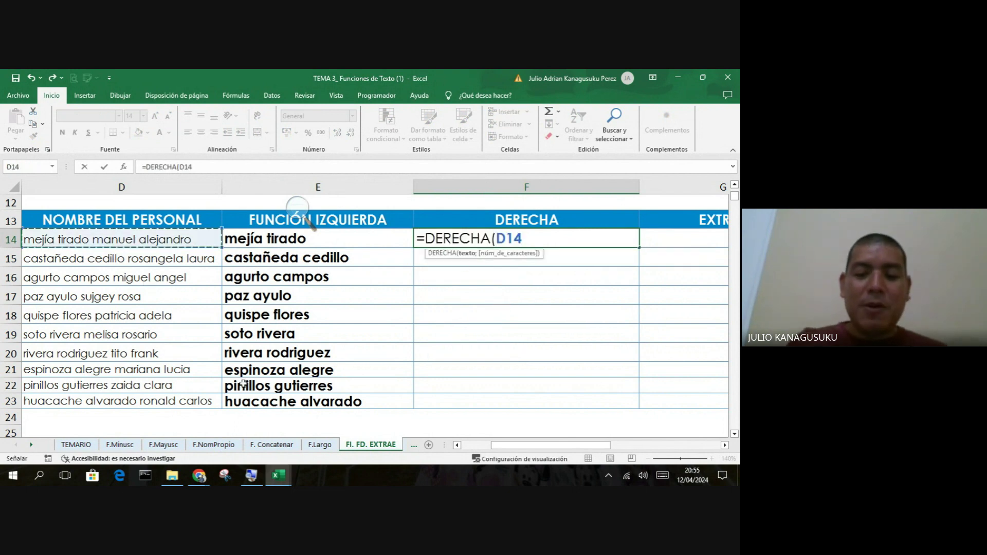
{"action": "type", "text": ";"}
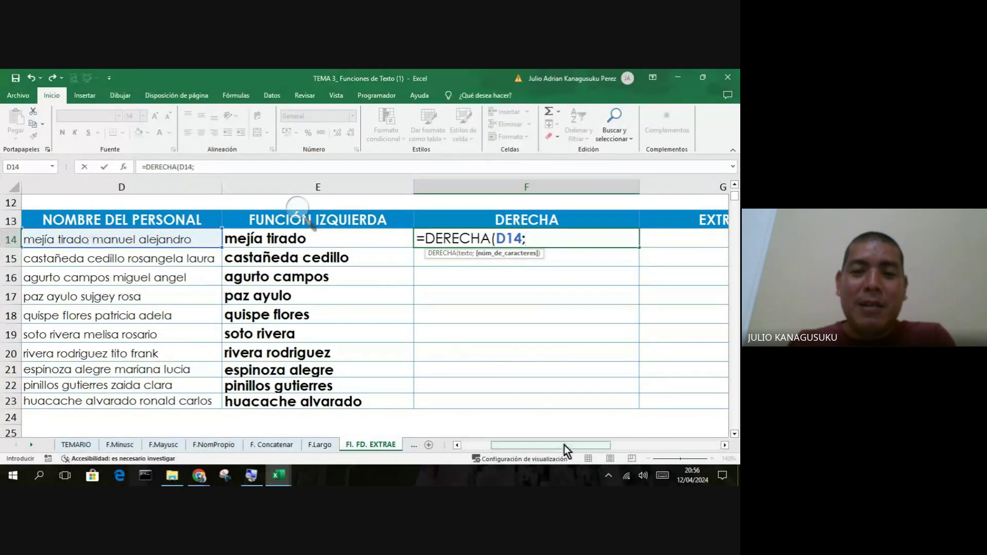
{"action": "mouse_move", "coordinate": [563, 445]}
{"action": "left_mouse_down"}
{"action": "mouse_move", "coordinate": [615, 449]}
{"action": "mouse_move", "coordinate": [591, 450]}
{"action": "left_mouse_up"}
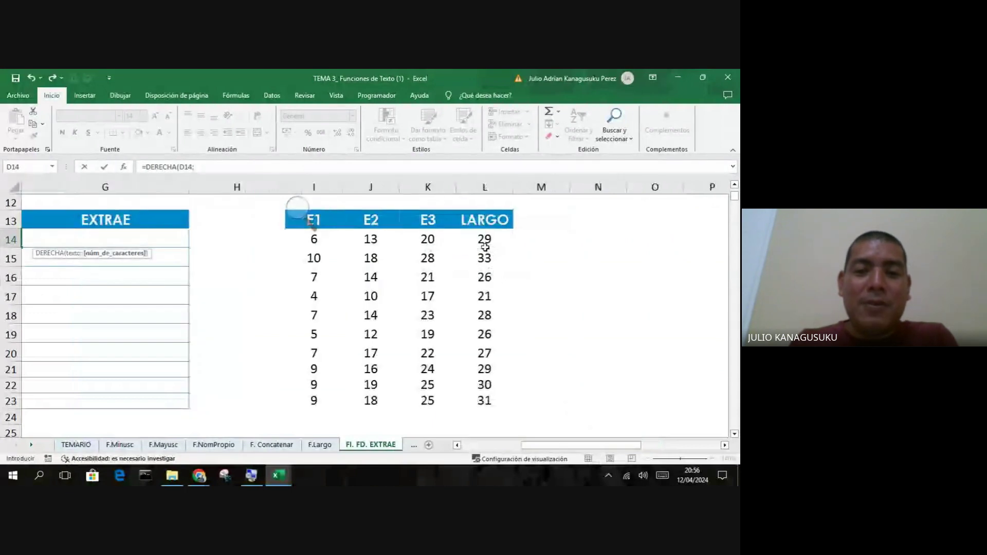
{"action": "left_click", "coordinate": [485, 247]}
{"action": "type", "text": "-"}
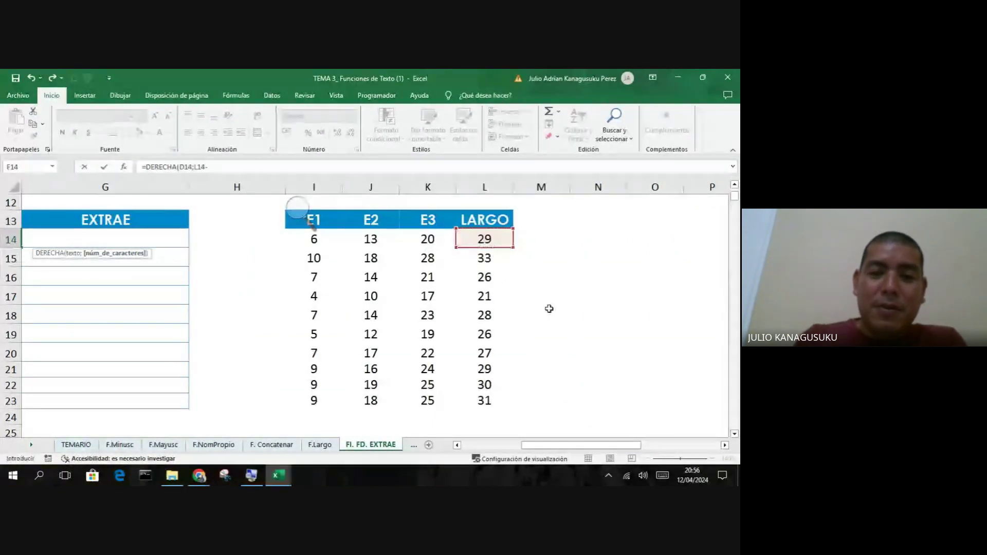
{"action": "left_click", "coordinate": [373, 243]}
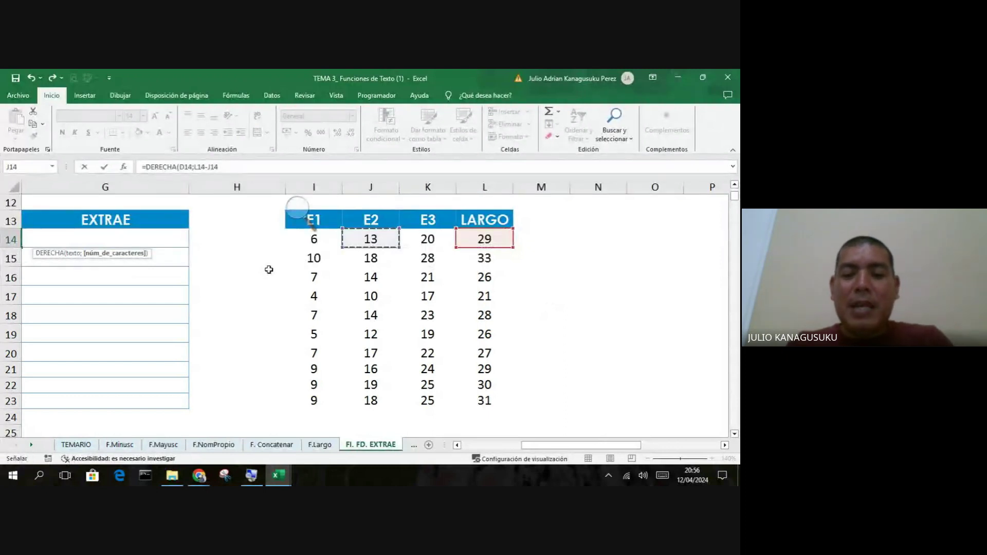
{"action": "type", "text": ")"}
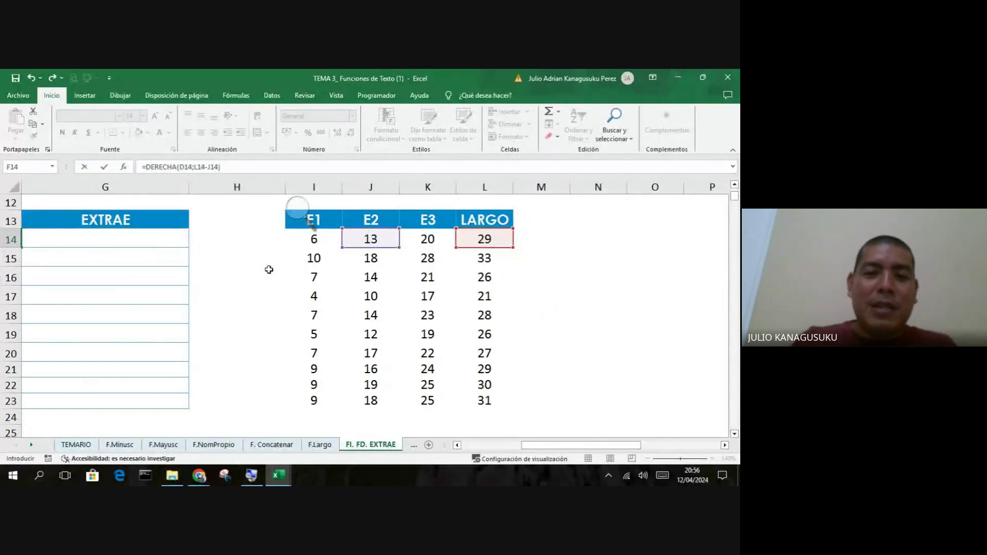
{"action": "key", "text": "Return"}
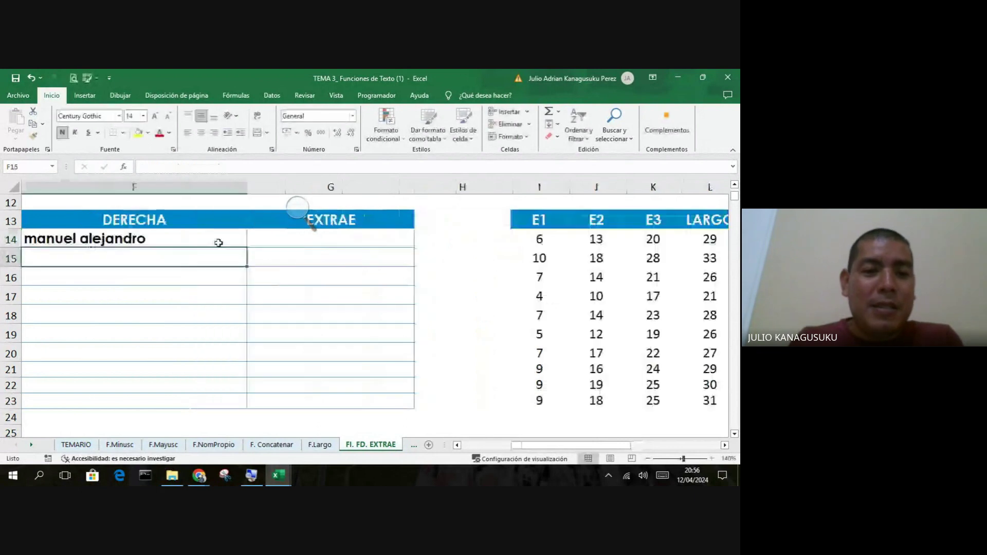
{"action": "left_click", "coordinate": [217, 243]}
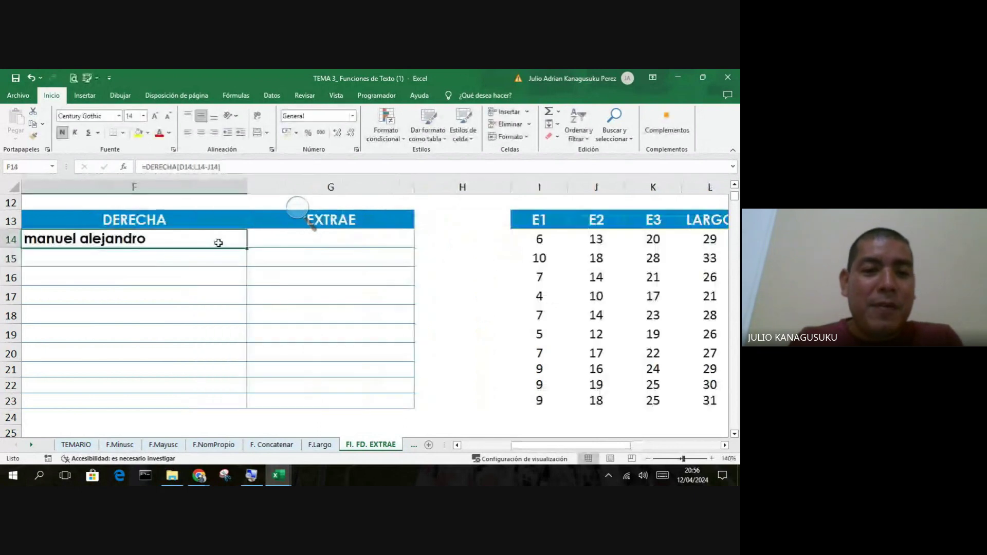
{"action": "double_click", "coordinate": [246, 247]}
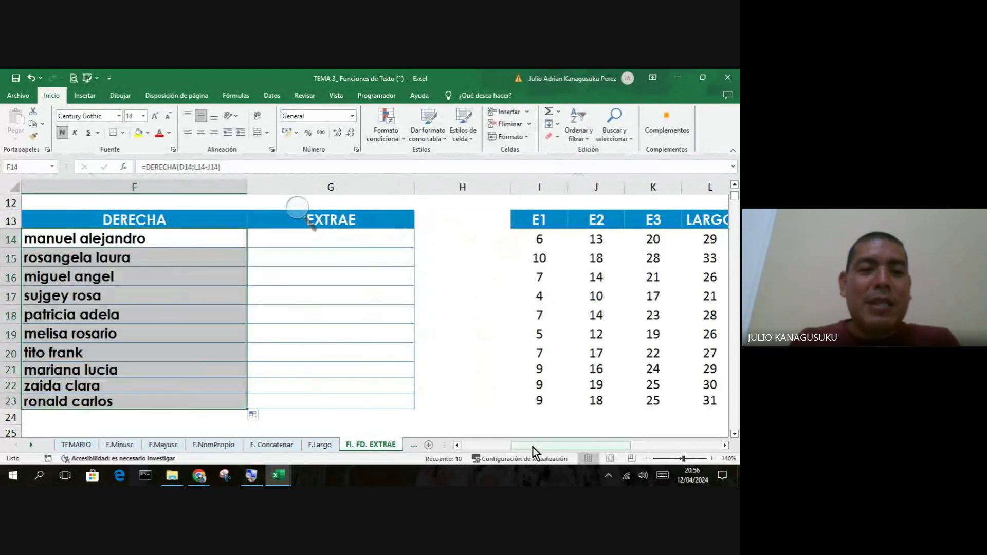
{"action": "left_click_drag", "start_coordinate": [533, 447], "coordinate": [524, 445]}
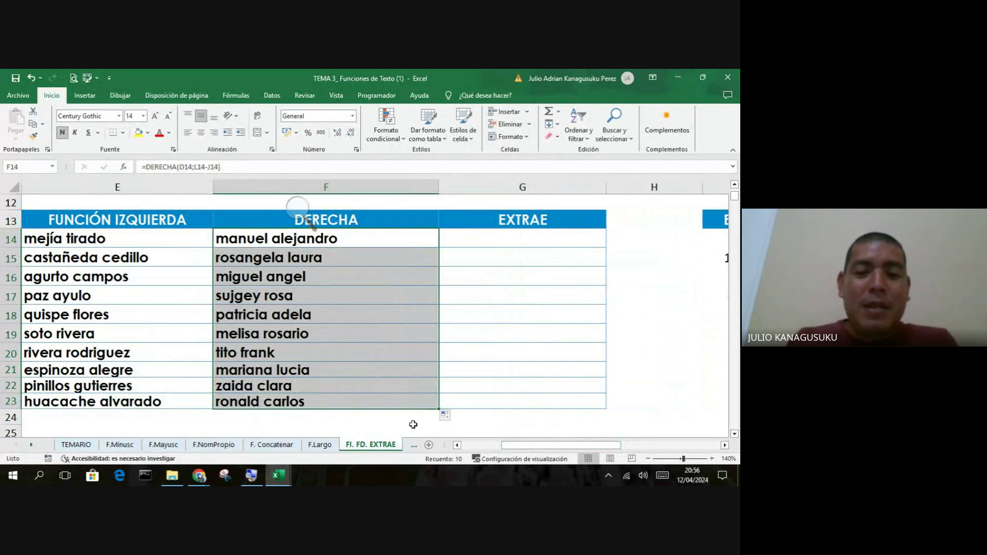
{"action": "left_click", "coordinate": [507, 417]}
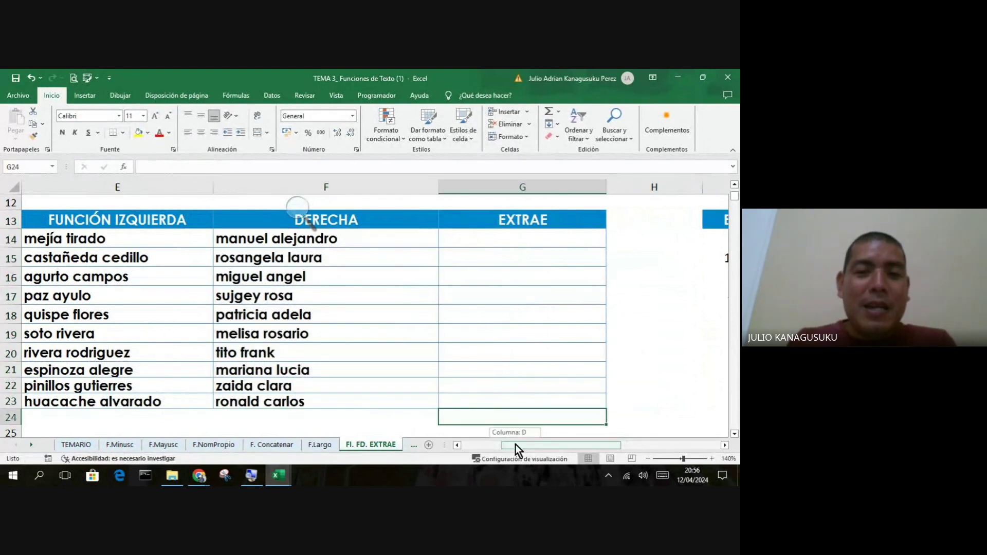
{"action": "left_click_drag", "start_coordinate": [515, 444], "coordinate": [500, 449]}
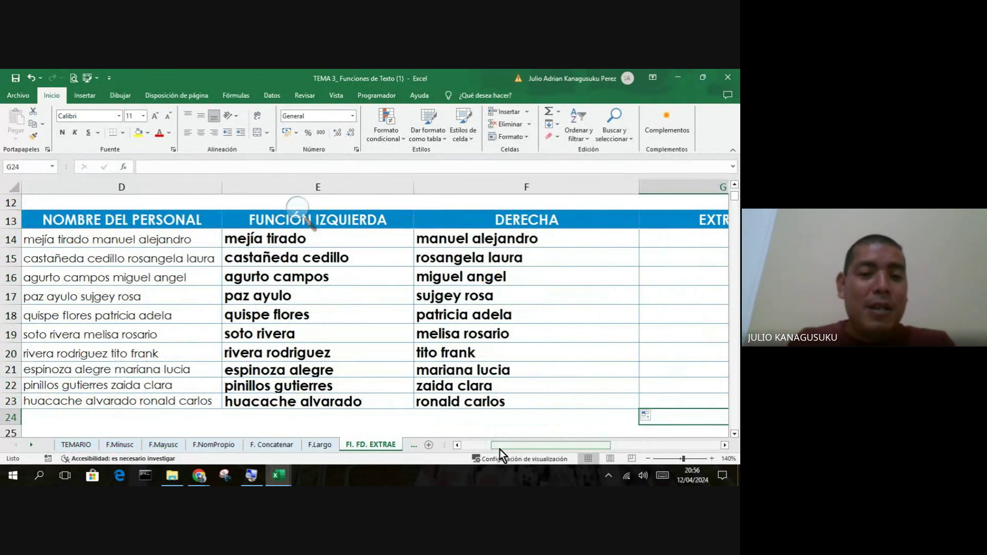
{"action": "scroll", "coordinate": [402, 403], "scroll_direction": "down", "scroll_amount": 3}
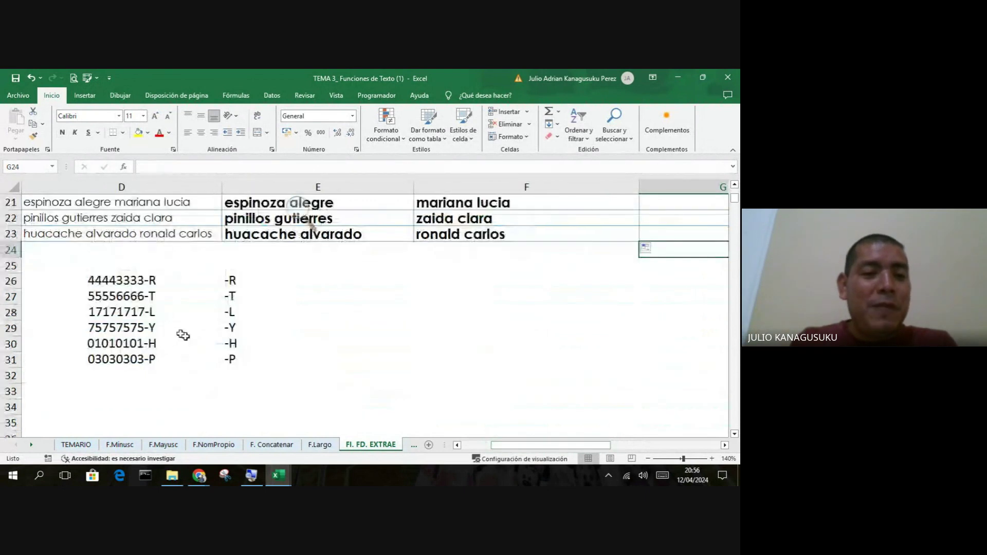
{"action": "left_click_drag", "start_coordinate": [152, 286], "coordinate": [147, 361]}
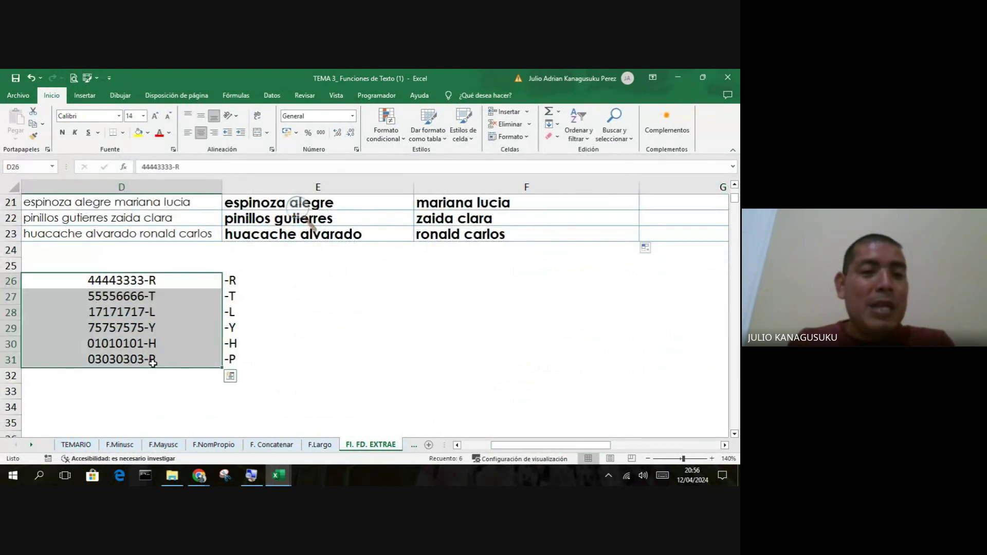
{"action": "scroll", "coordinate": [153, 363], "scroll_direction": "up", "scroll_amount": 3}
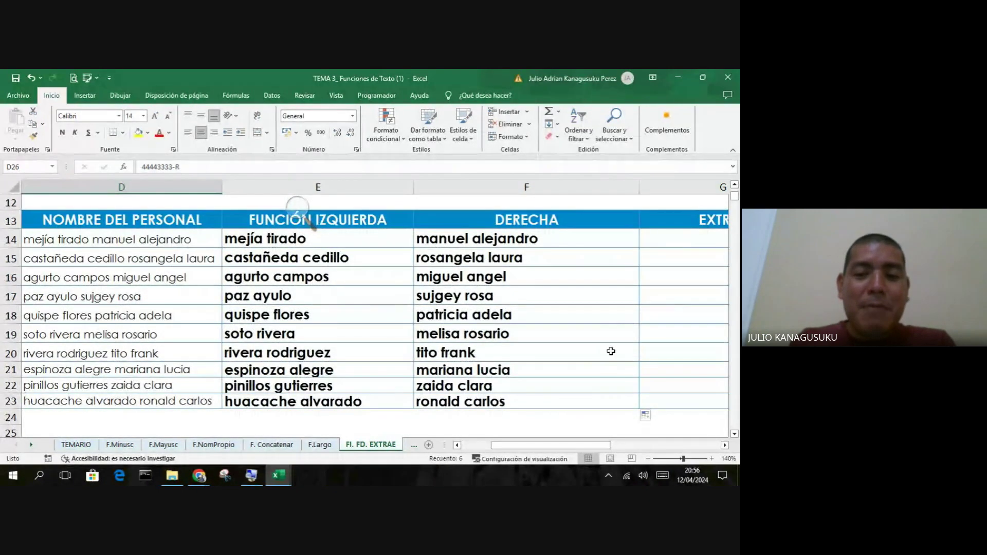
{"action": "mouse_move", "coordinate": [597, 443]}
{"action": "left_mouse_down"}
{"action": "mouse_move", "coordinate": [622, 444]}
{"action": "mouse_move", "coordinate": [593, 448]}
{"action": "left_mouse_up"}
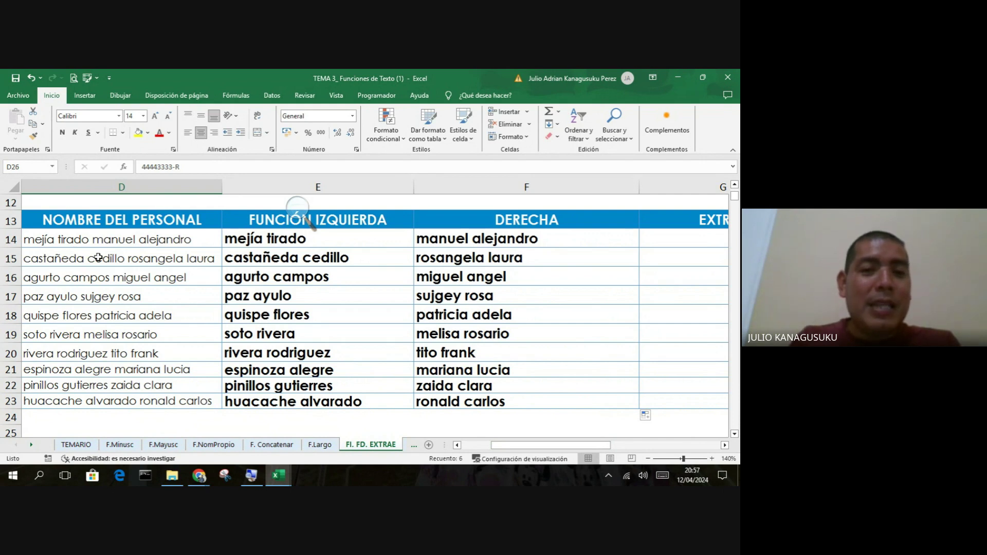
{"action": "left_click", "coordinate": [298, 208]}
{"action": "left_click", "coordinate": [310, 218]}
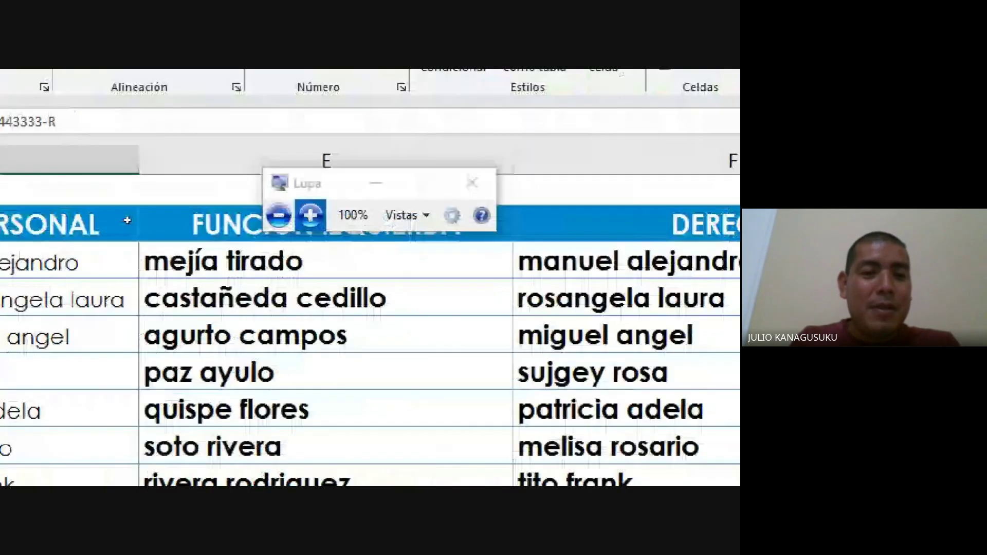
{"action": "left_click", "coordinate": [186, 285]}
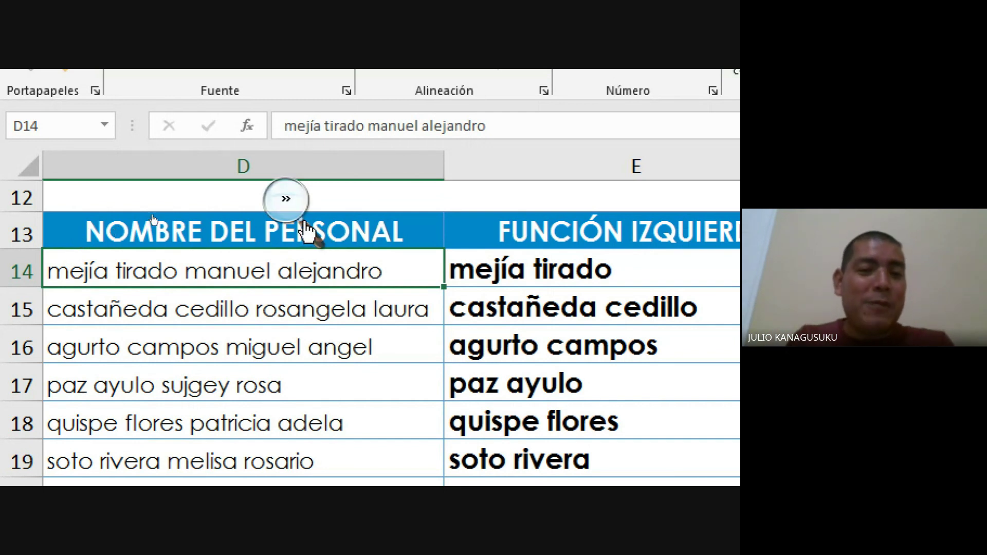
{"action": "left_click", "coordinate": [288, 206]}
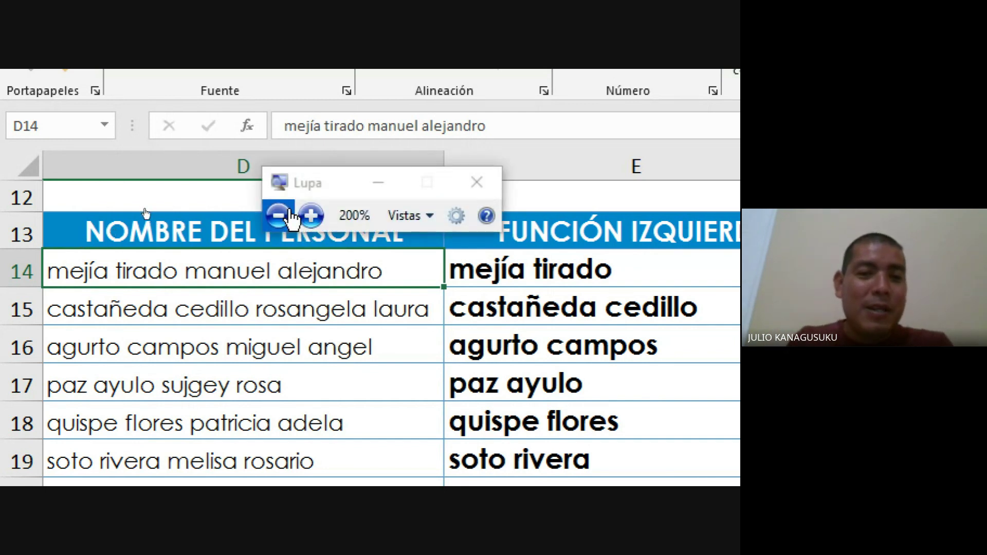
{"action": "left_click", "coordinate": [290, 213]}
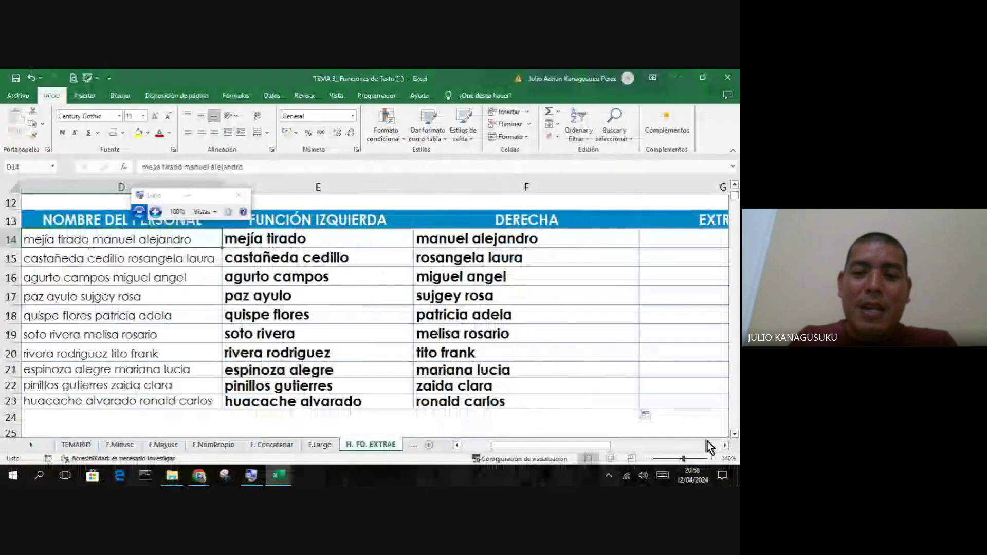
{"action": "left_click", "coordinate": [725, 445]}
{"action": "left_click", "coordinate": [724, 445]}
{"action": "left_click_drag", "start_coordinate": [342, 224], "coordinate": [346, 293]}
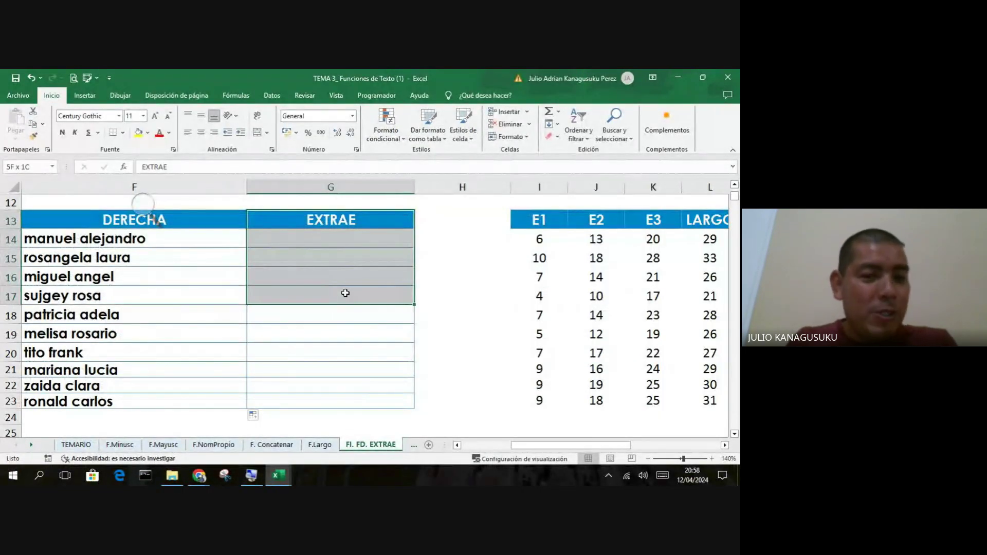
{"action": "left_click", "coordinate": [336, 240]}
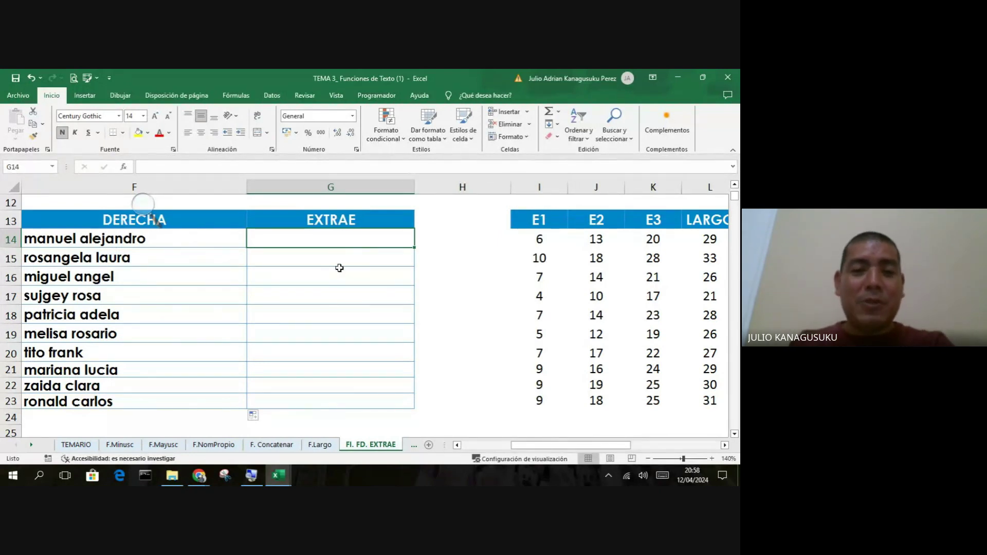
Start =EXTRAE(D14; in G14 and magnify the formula with Windows Magnifier.
{"action": "type", "text": "="}
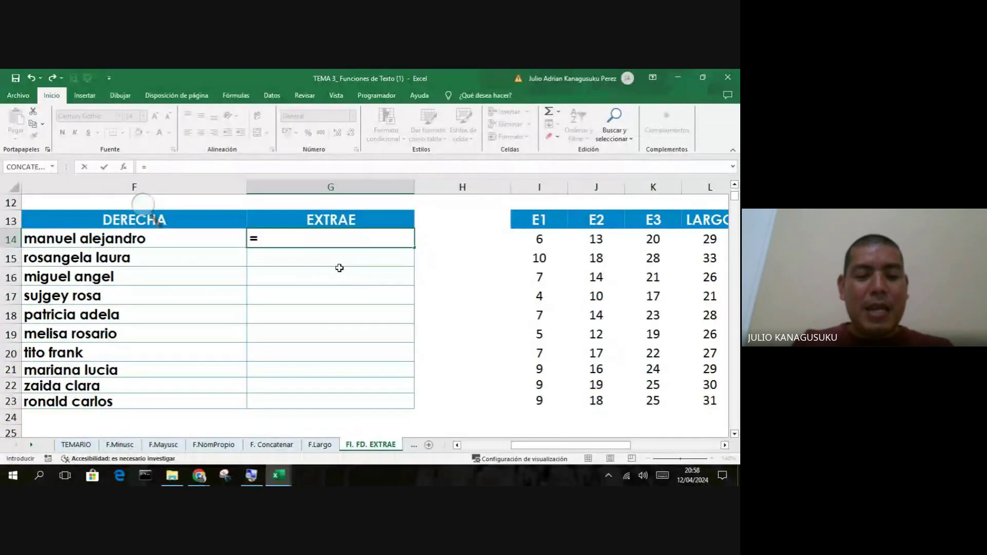
{"action": "type", "text": "extra"}
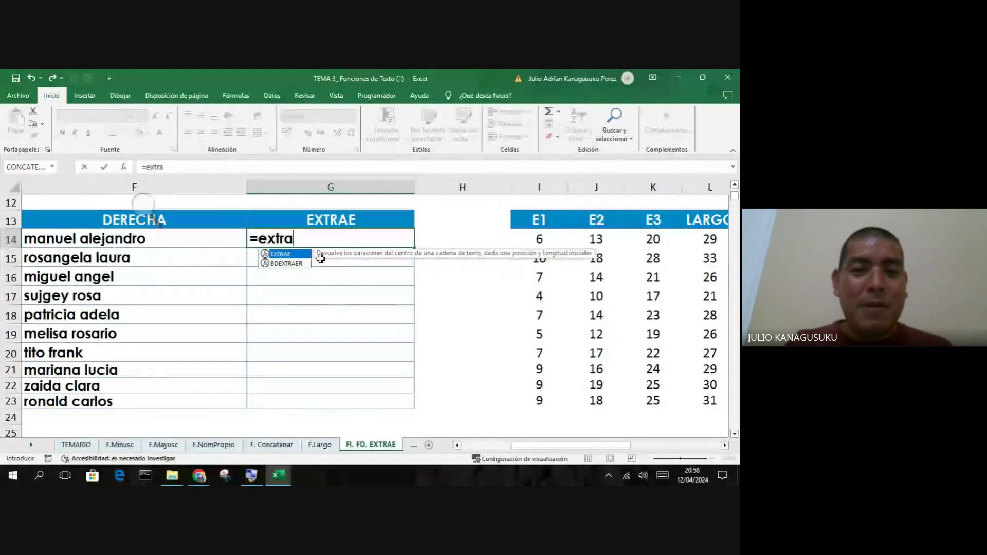
{"action": "double_click", "coordinate": [287, 254]}
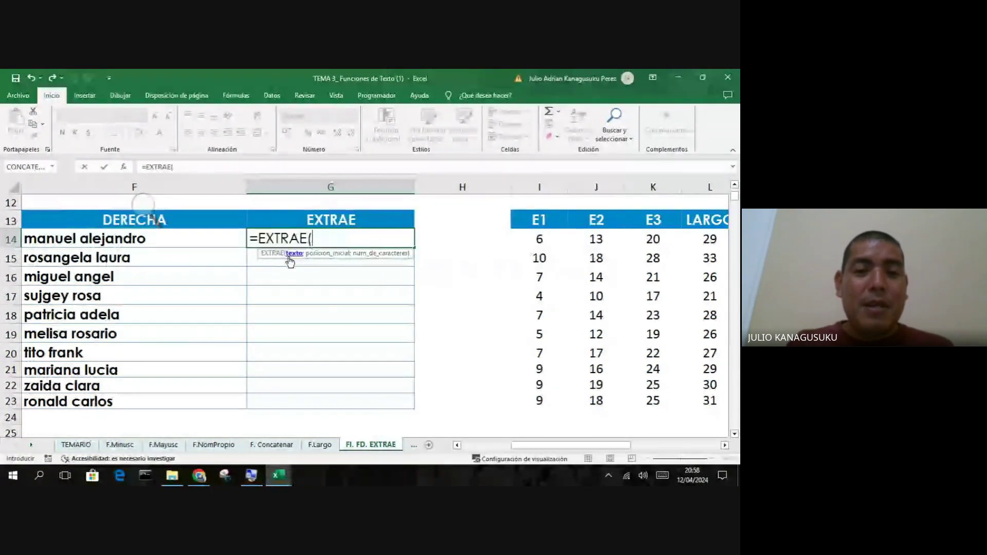
{"action": "left_click", "coordinate": [457, 445]}
{"action": "left_click", "coordinate": [112, 248]}
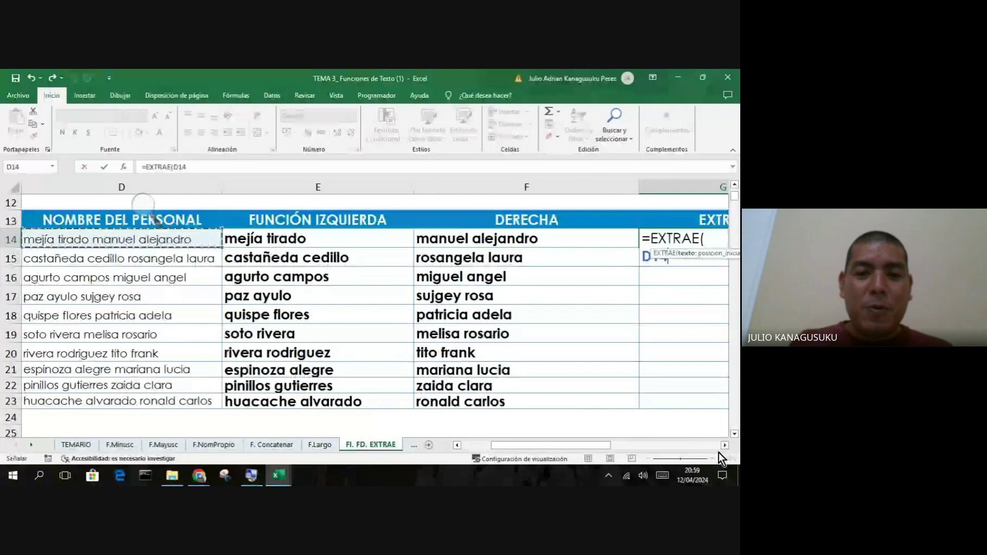
{"action": "type", "text": ";"}
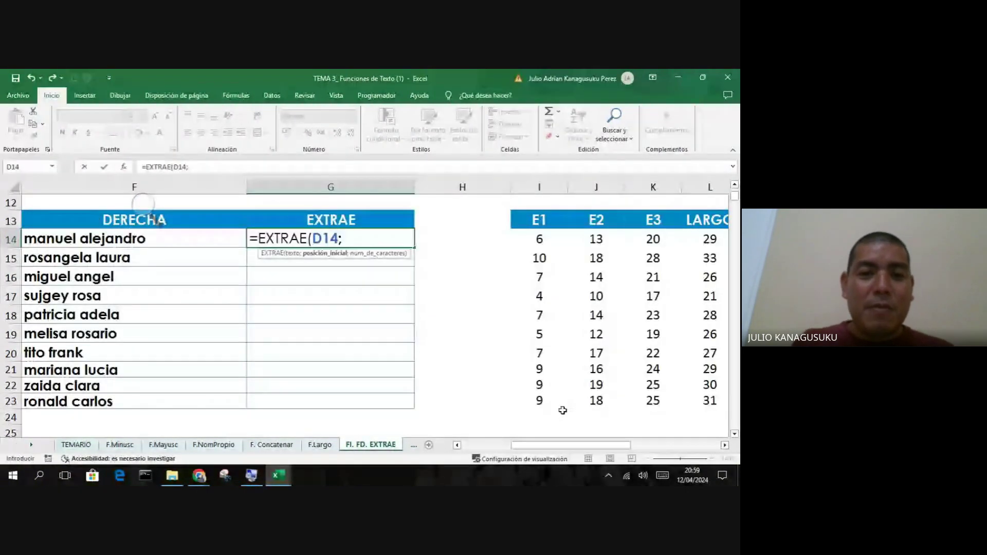
{"action": "key", "text": "super+plus"}
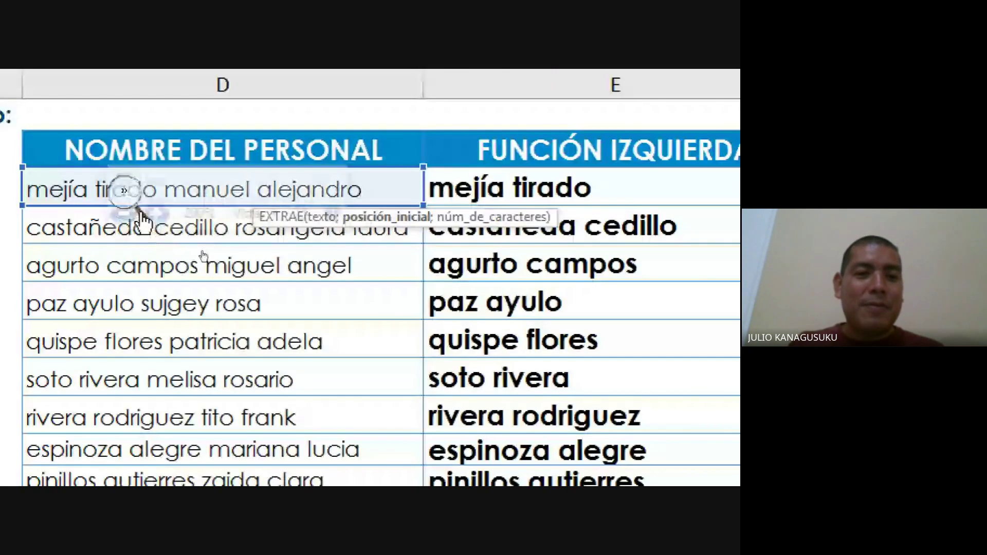
{"action": "left_click", "coordinate": [128, 188]}
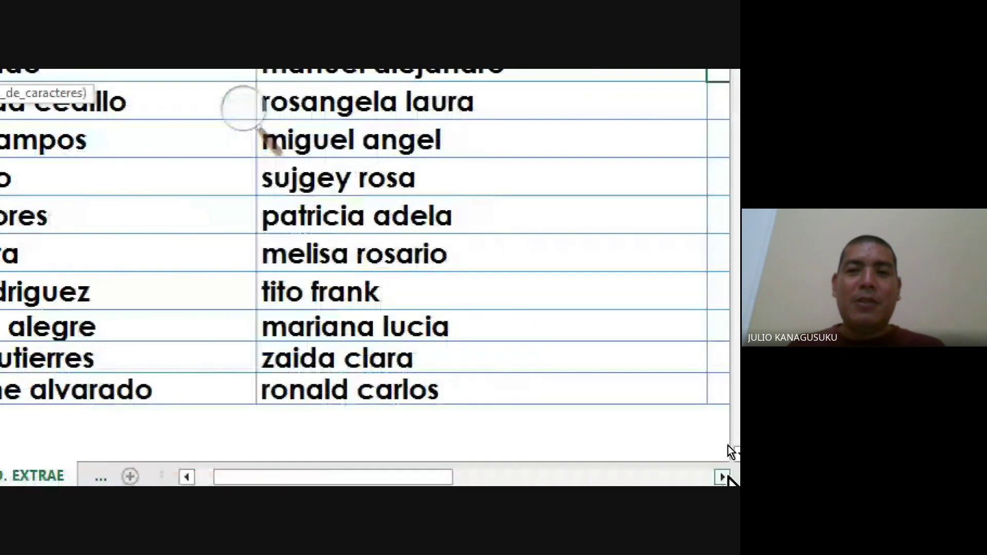
Complete G14 as =EXTRAE(D14;I14+1;J14-I14) after restoring the screen to normal size.
{"action": "left_click", "coordinate": [727, 476]}
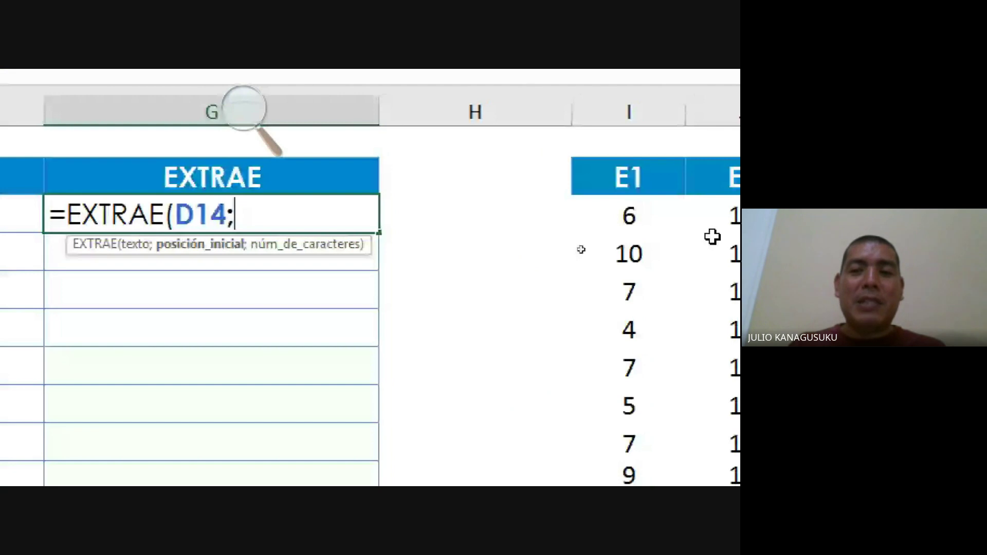
{"action": "left_click", "coordinate": [649, 213]}
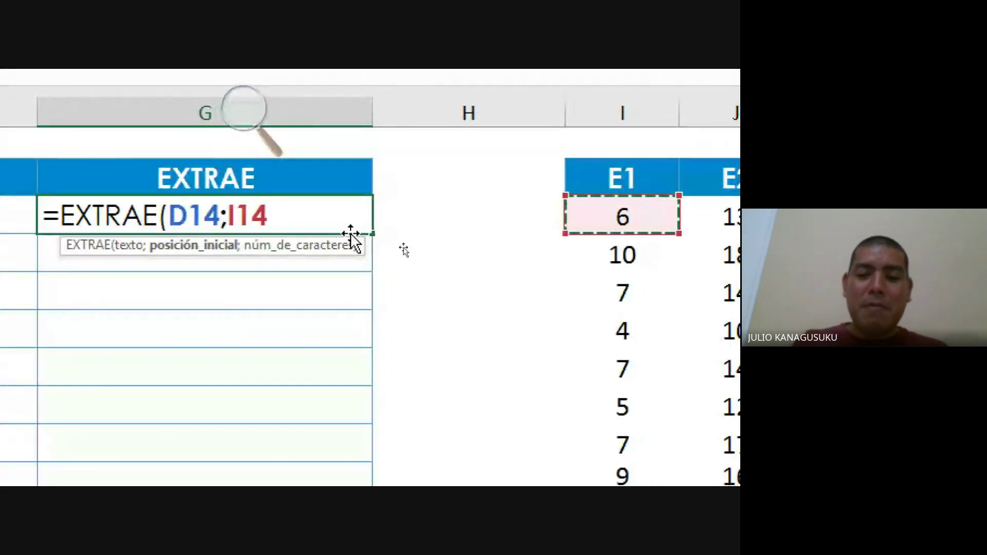
{"action": "type", "text": "+1"}
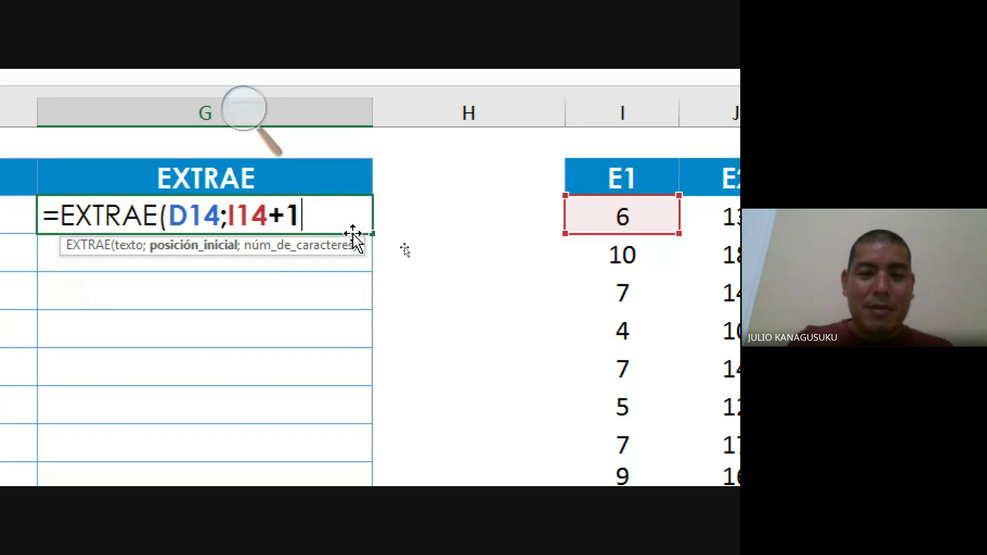
{"action": "type", "text": ";"}
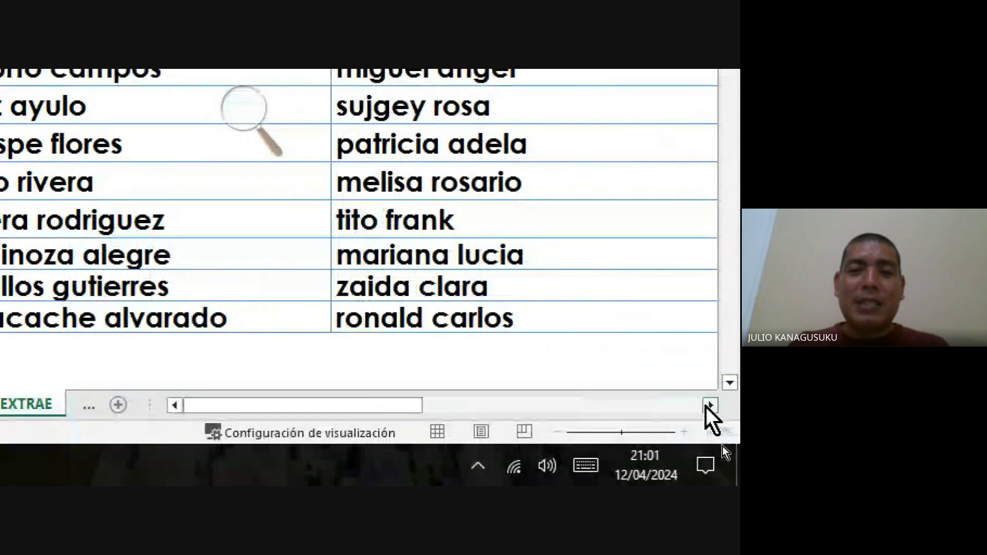
{"action": "left_click", "coordinate": [709, 406]}
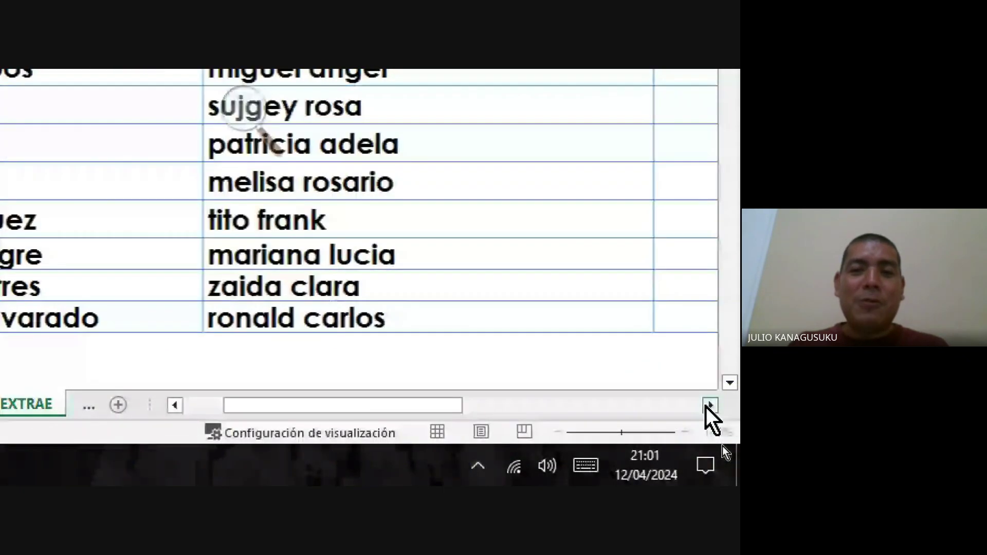
{"action": "left_click", "coordinate": [709, 406]}
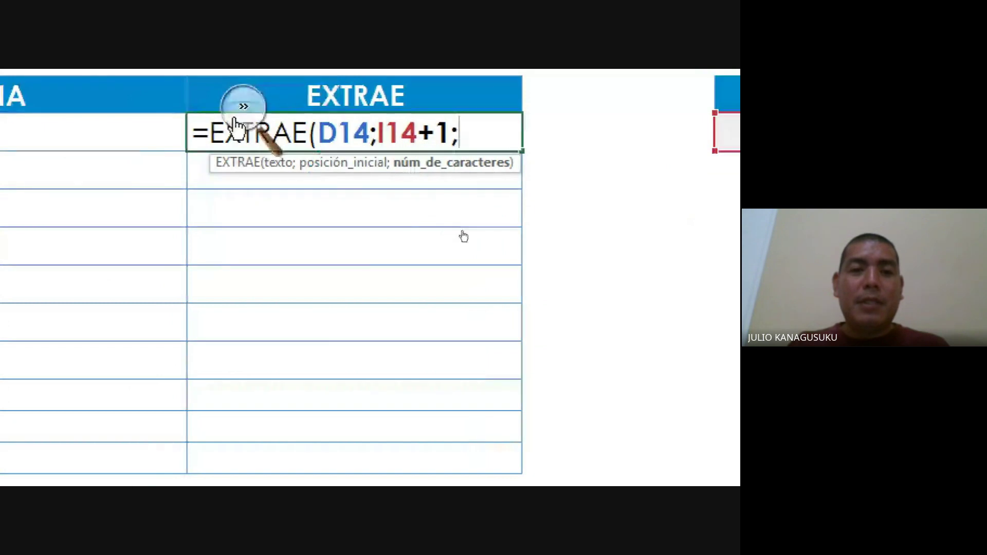
{"action": "left_click", "coordinate": [242, 115]}
{"action": "left_click", "coordinate": [236, 125]}
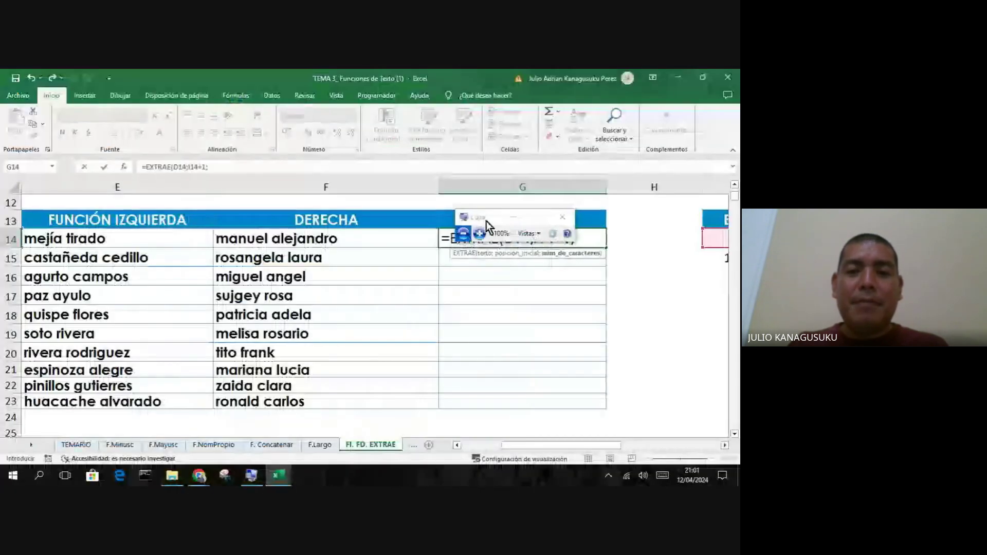
{"action": "left_click", "coordinate": [720, 446]}
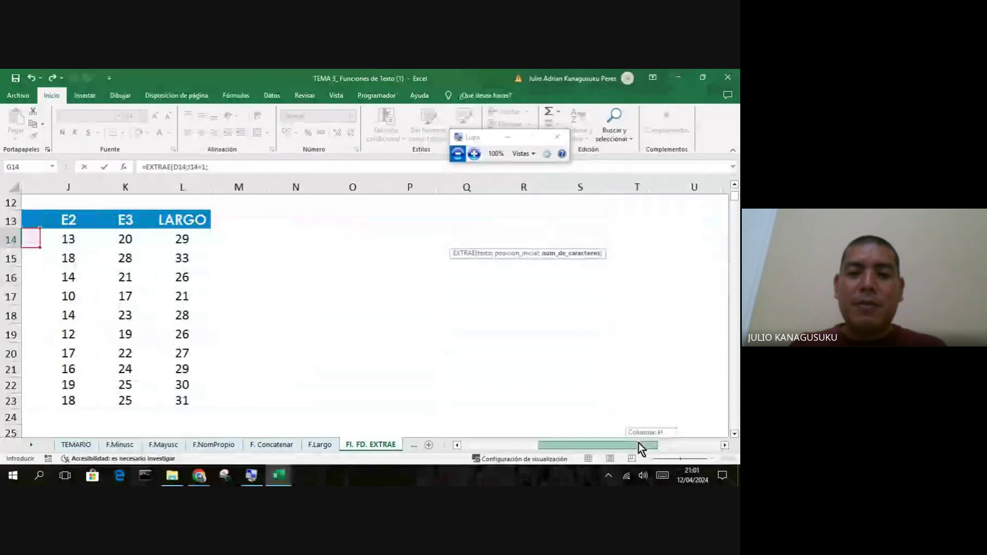
{"action": "left_click_drag", "start_coordinate": [652, 442], "coordinate": [612, 446]}
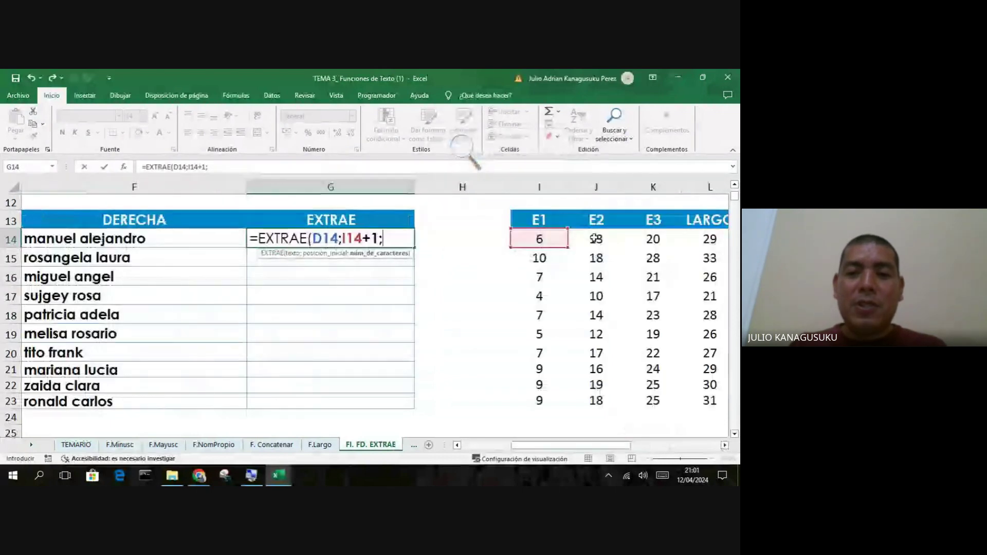
{"action": "left_click", "coordinate": [596, 239]}
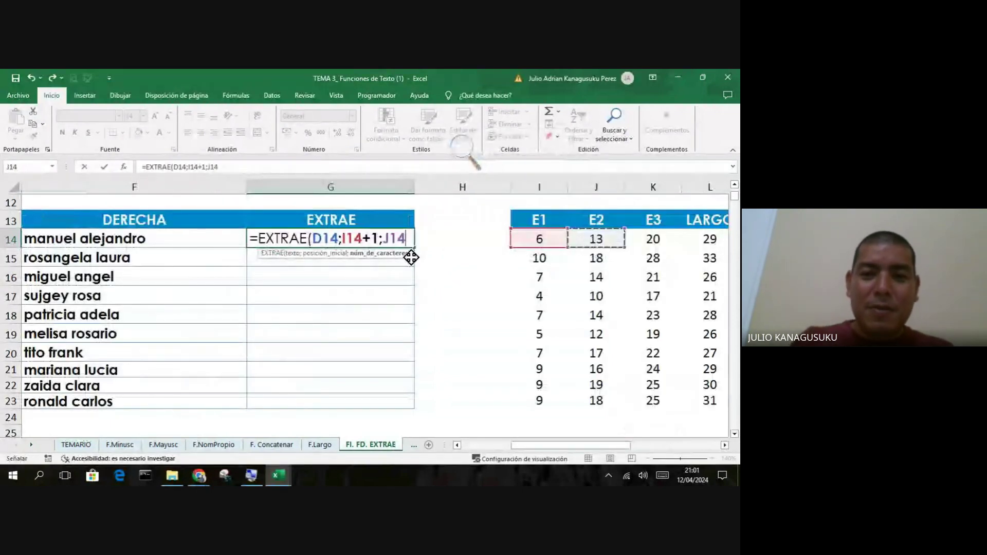
{"action": "type", "text": "-"}
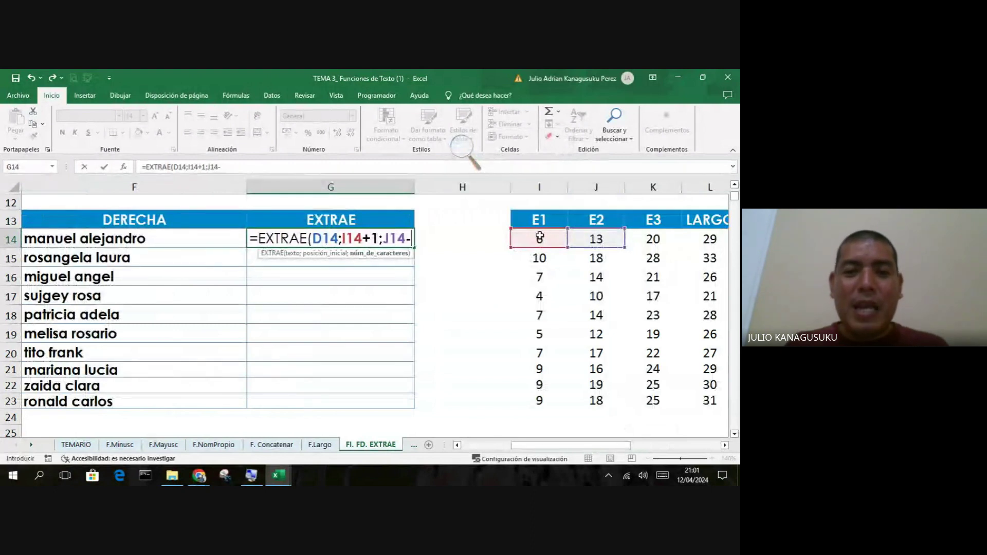
{"action": "left_click", "coordinate": [515, 238]}
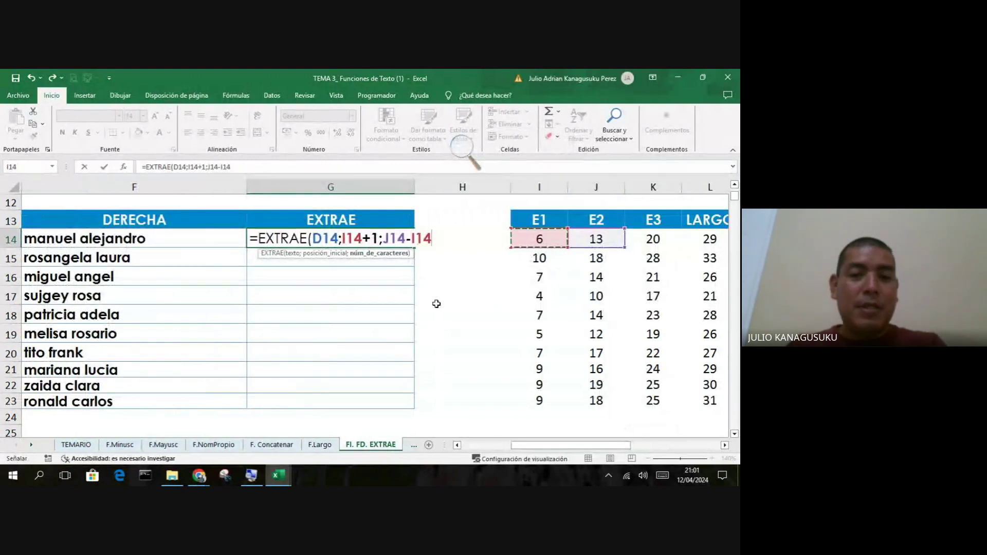
{"action": "type", "text": ")"}
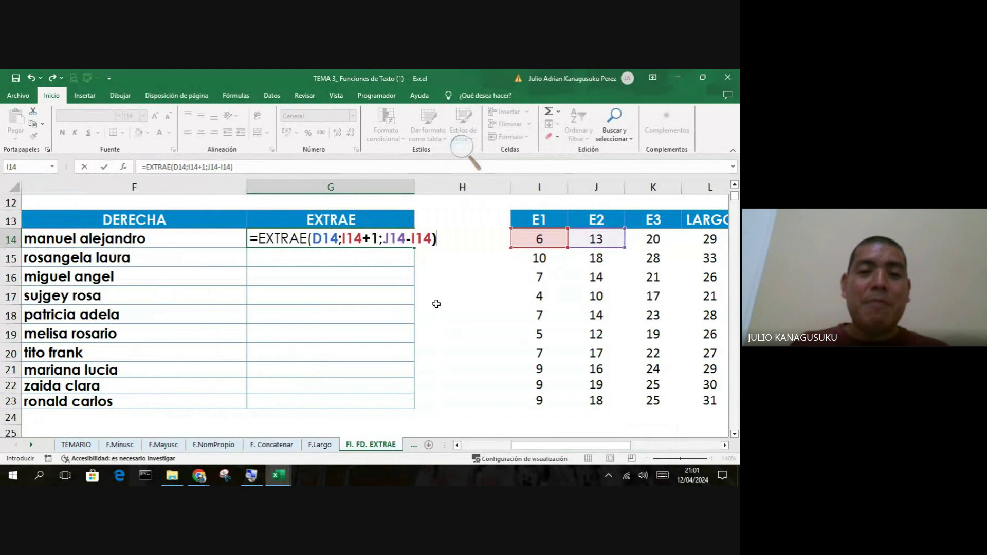
{"action": "key", "text": "ctrl+Return"}
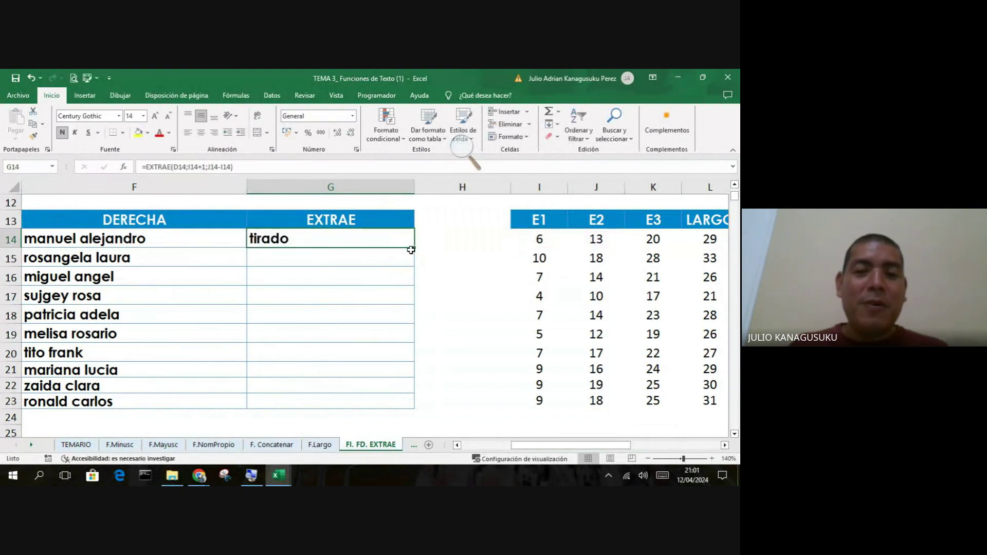
Fill the formula down to G23, check G15, and select the extracted surnames.
{"action": "double_click", "coordinate": [412, 250]}
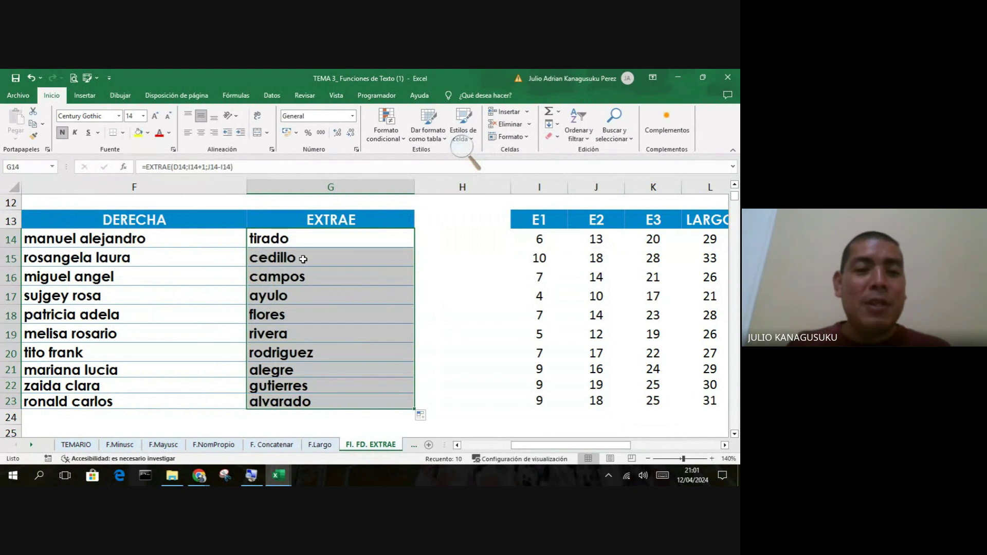
{"action": "left_click", "coordinate": [304, 257]}
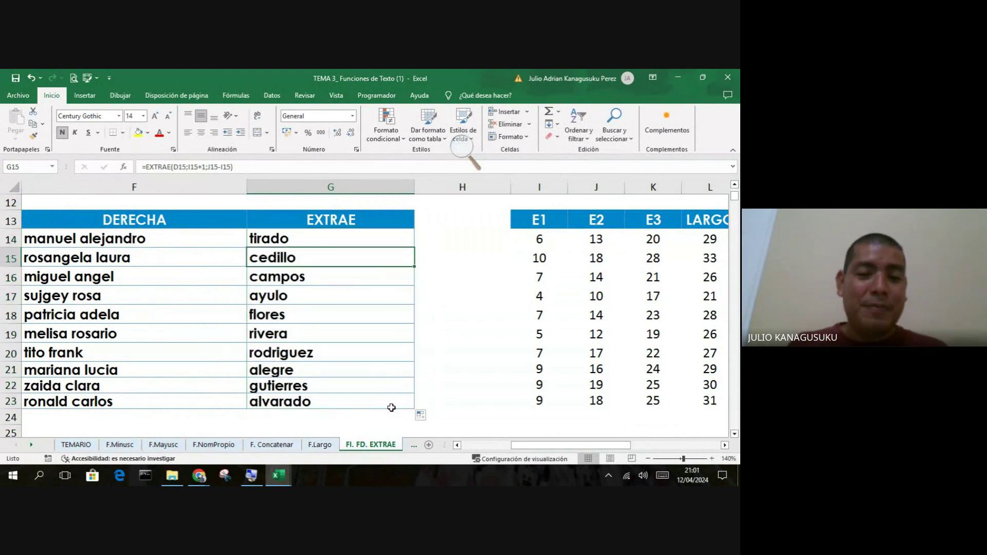
{"action": "left_click", "coordinate": [461, 442]}
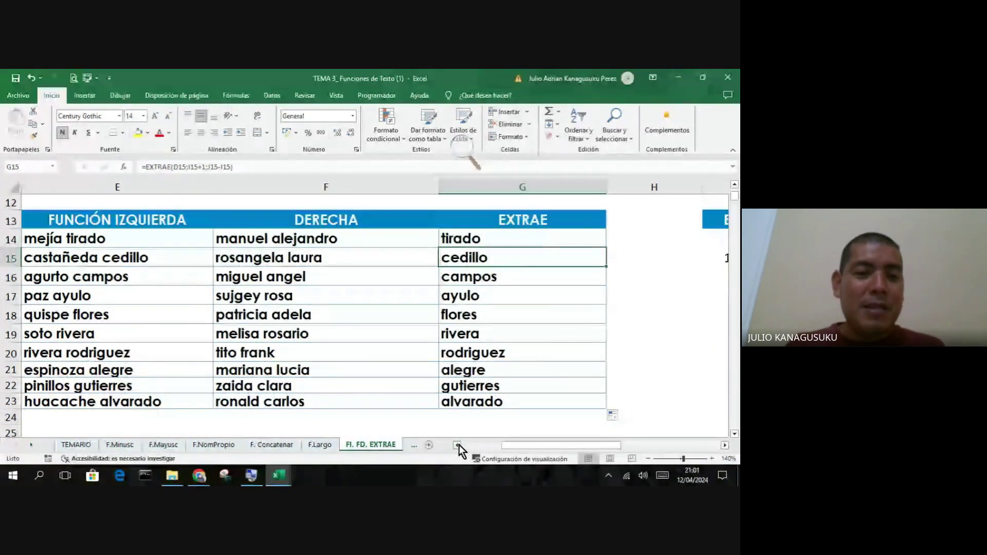
{"action": "double_click", "coordinate": [458, 445]}
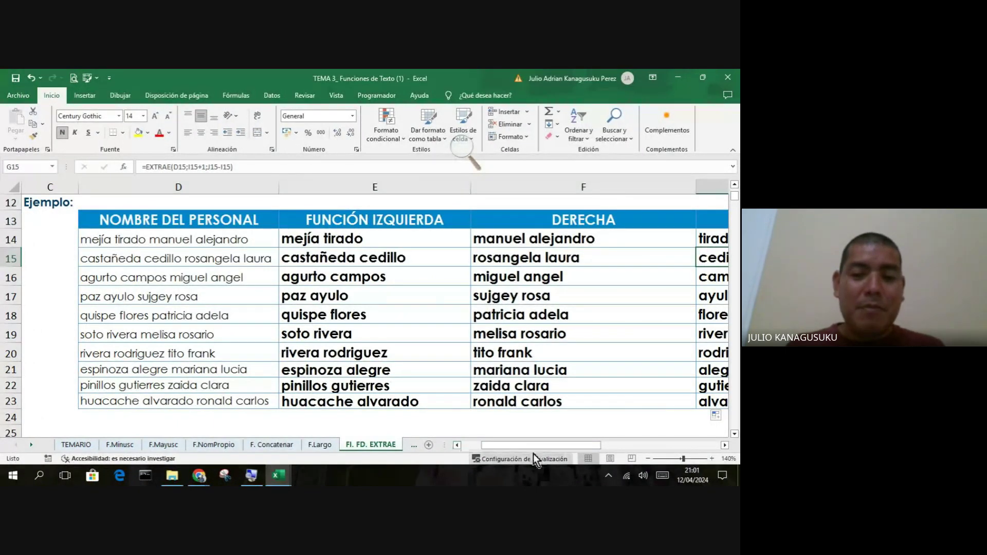
{"action": "left_click_drag", "start_coordinate": [552, 443], "coordinate": [581, 443]}
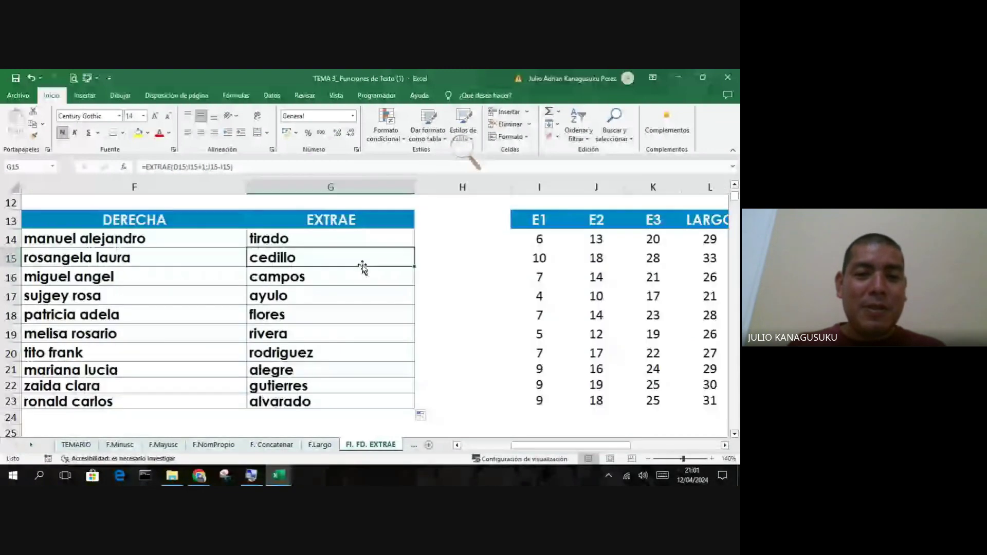
{"action": "left_click_drag", "start_coordinate": [359, 239], "coordinate": [359, 399]}
Delete the extracted surnames in G14:G23 and scroll back toward column D.
{"action": "key", "text": "Delete"}
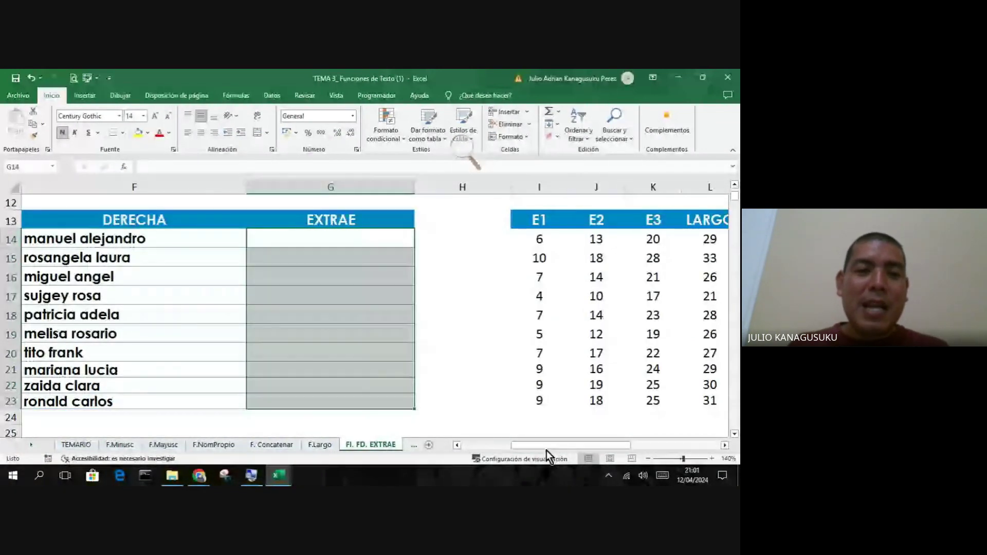
{"action": "left_click_drag", "start_coordinate": [546, 450], "coordinate": [513, 451]}
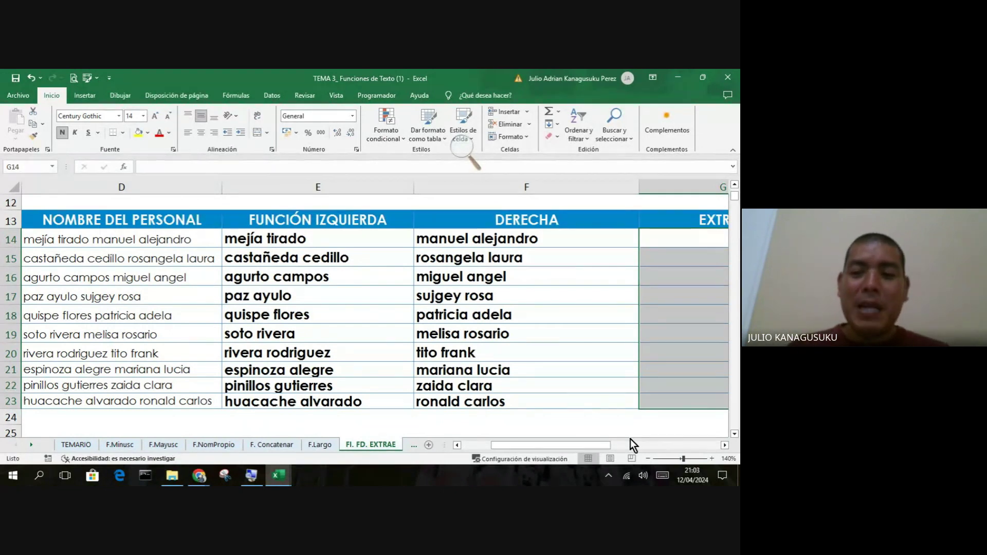
Begin an EXTRAE formula in G14 using D14's full name as the text.
{"action": "left_click", "coordinate": [656, 248]}
{"action": "left_click", "coordinate": [160, 237]}
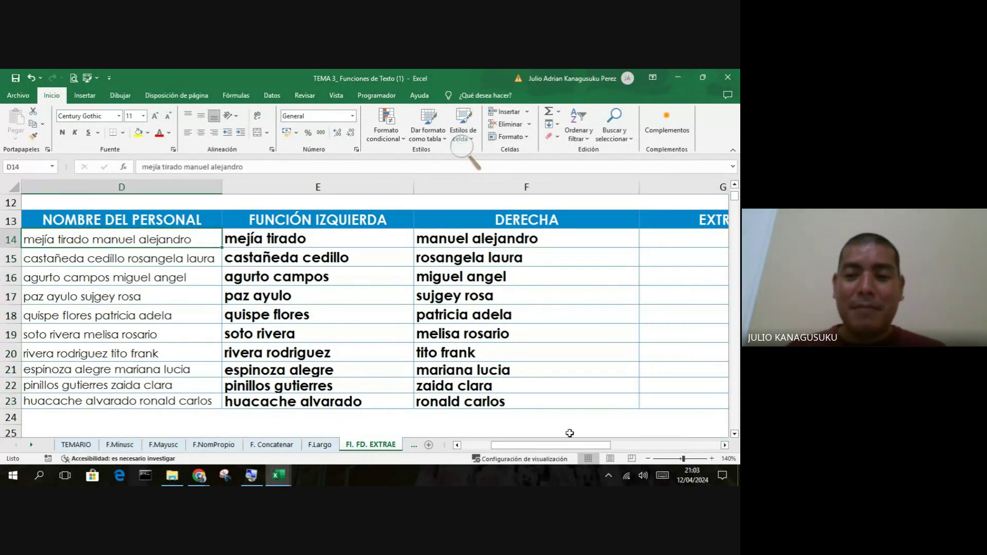
{"action": "left_click", "coordinate": [724, 445]}
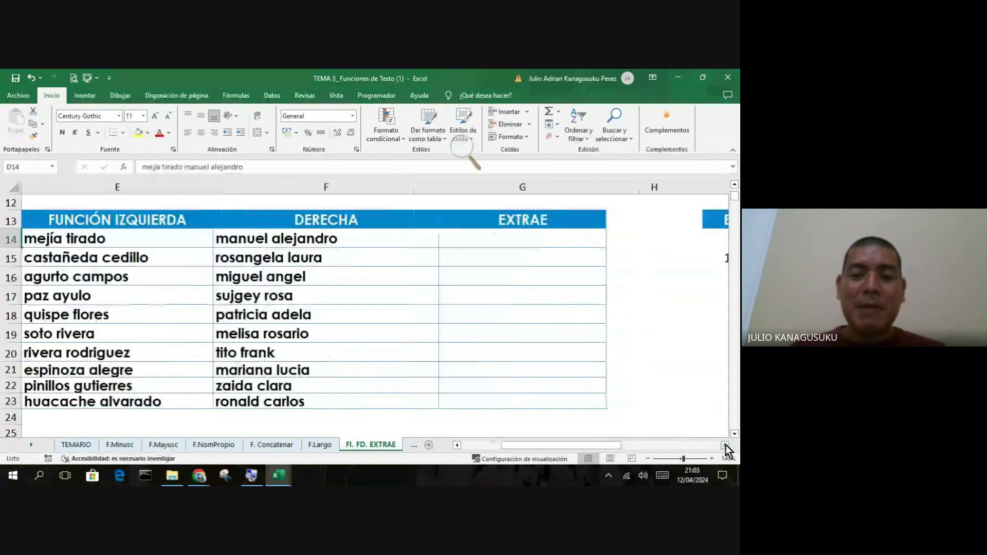
{"action": "left_click", "coordinate": [509, 247]}
{"action": "type", "text": "="}
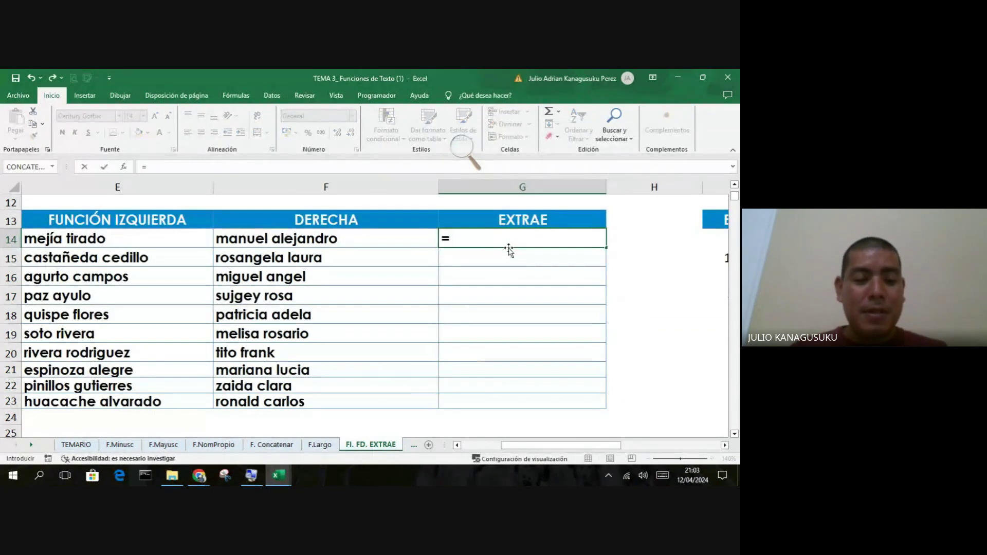
{"action": "type", "text": "ex"}
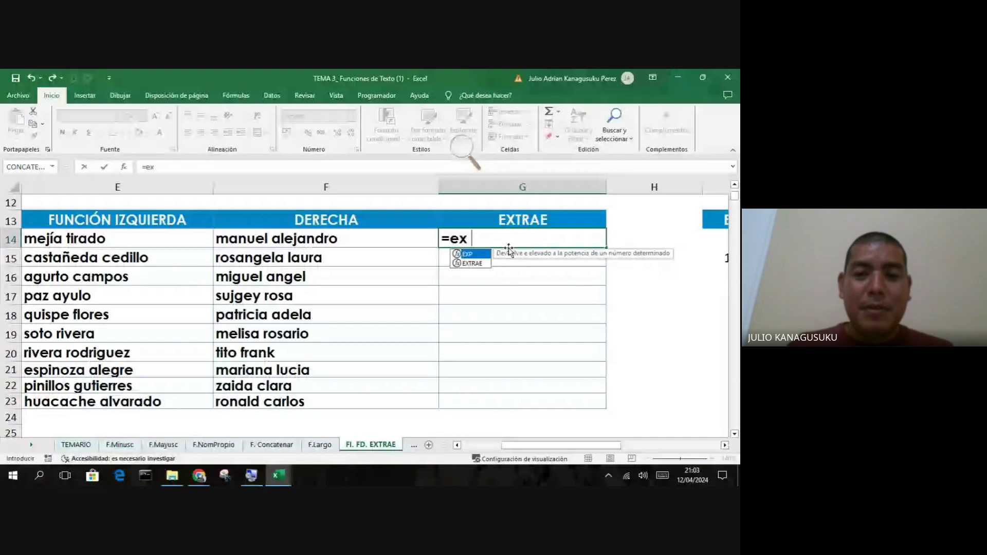
{"action": "type", "text": "tra"}
{"action": "double_click", "coordinate": [470, 263]}
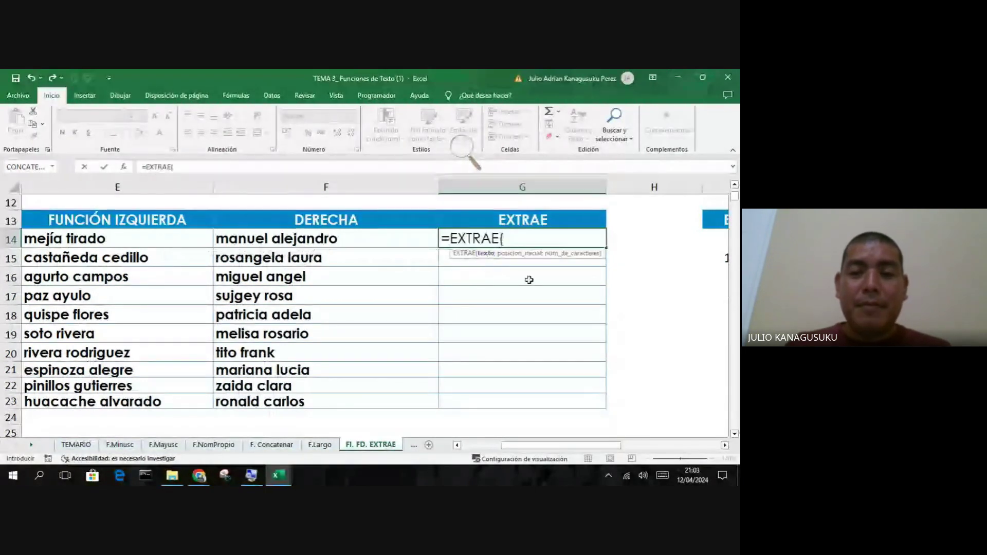
{"action": "left_click_drag", "start_coordinate": [528, 445], "coordinate": [482, 445]}
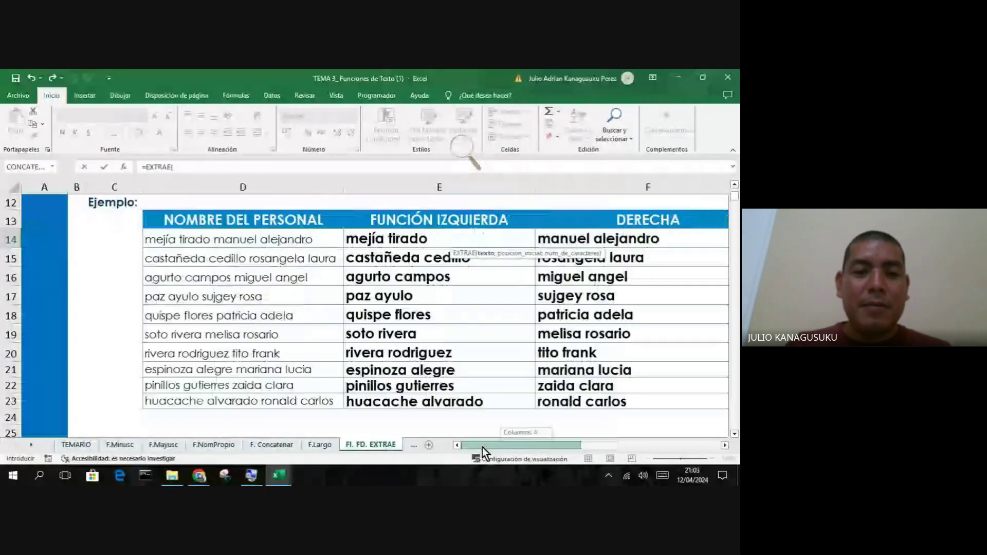
{"action": "left_click", "coordinate": [251, 246]}
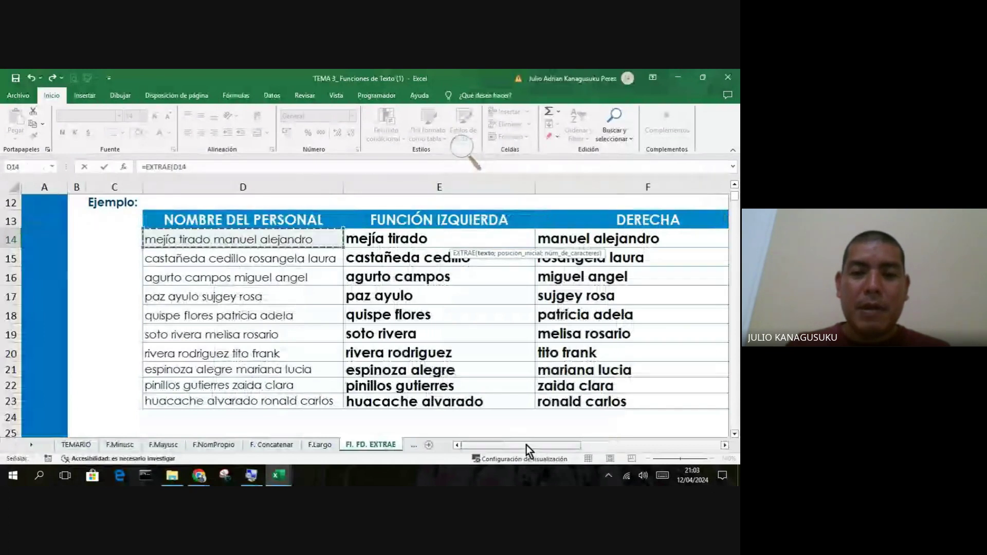
{"action": "left_click_drag", "start_coordinate": [526, 445], "coordinate": [563, 451]}
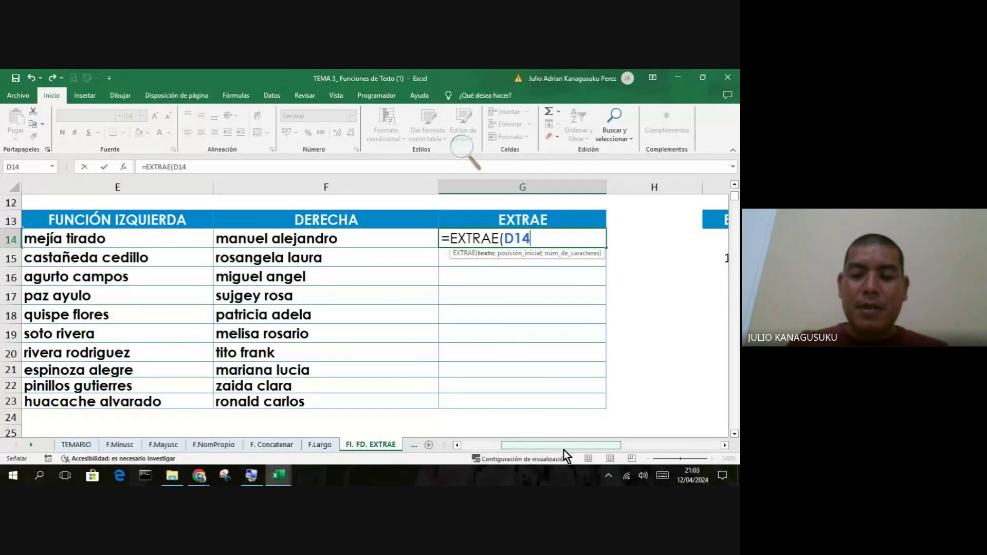
{"action": "type", "text": ";"}
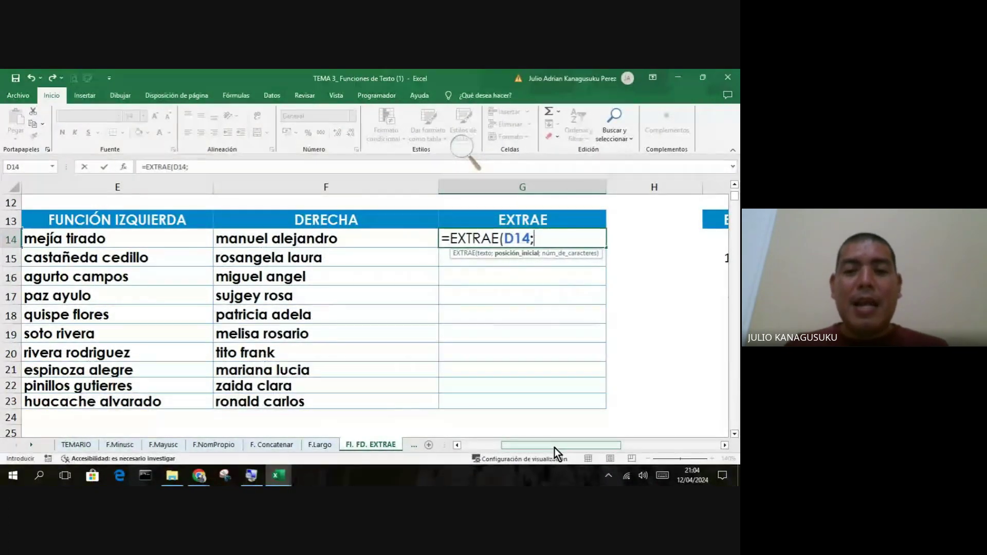
Complete it as =EXTRAE(D14;J14+1;K14-J14) so G14 returns manuel.
{"action": "left_click_drag", "start_coordinate": [557, 449], "coordinate": [533, 449]}
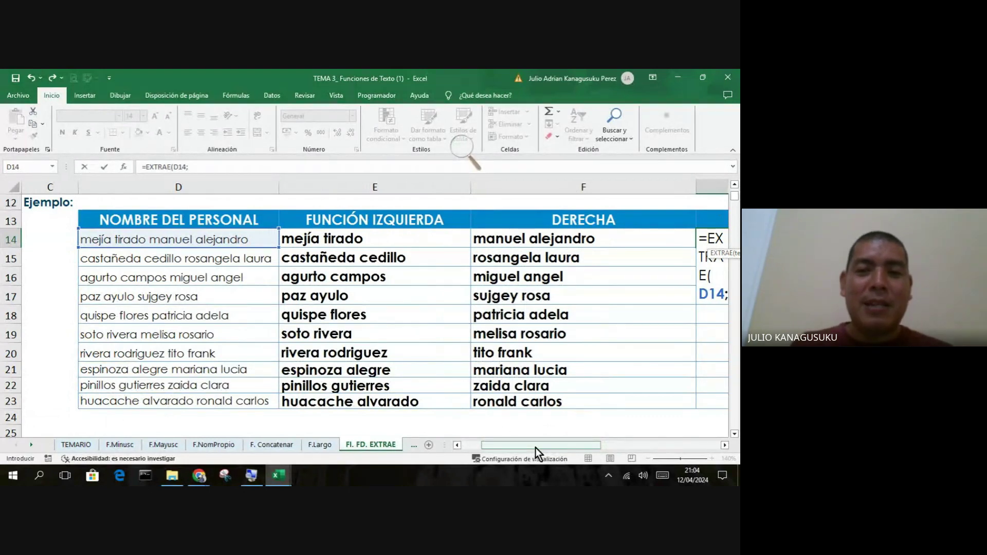
{"action": "left_click_drag", "start_coordinate": [535, 448], "coordinate": [562, 446]}
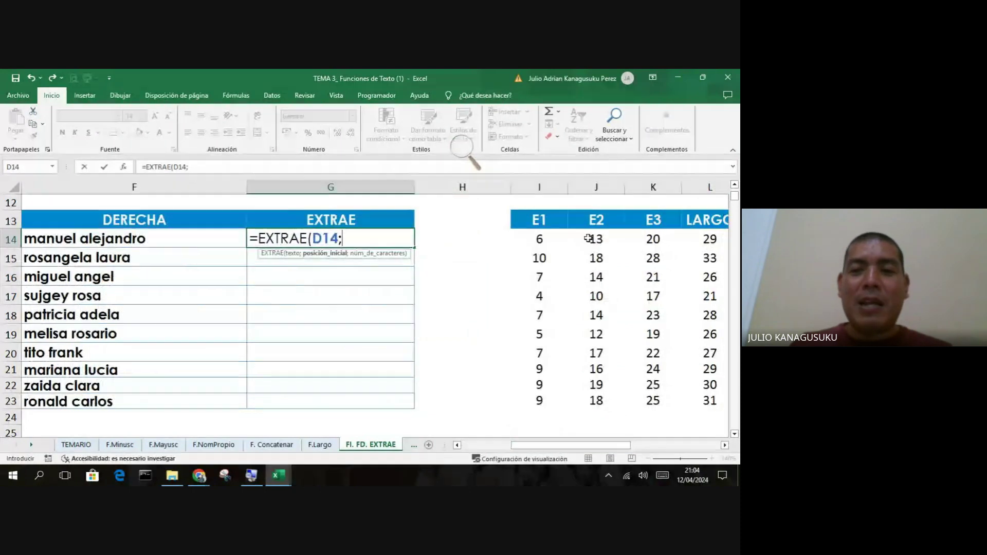
{"action": "left_click", "coordinate": [598, 239]}
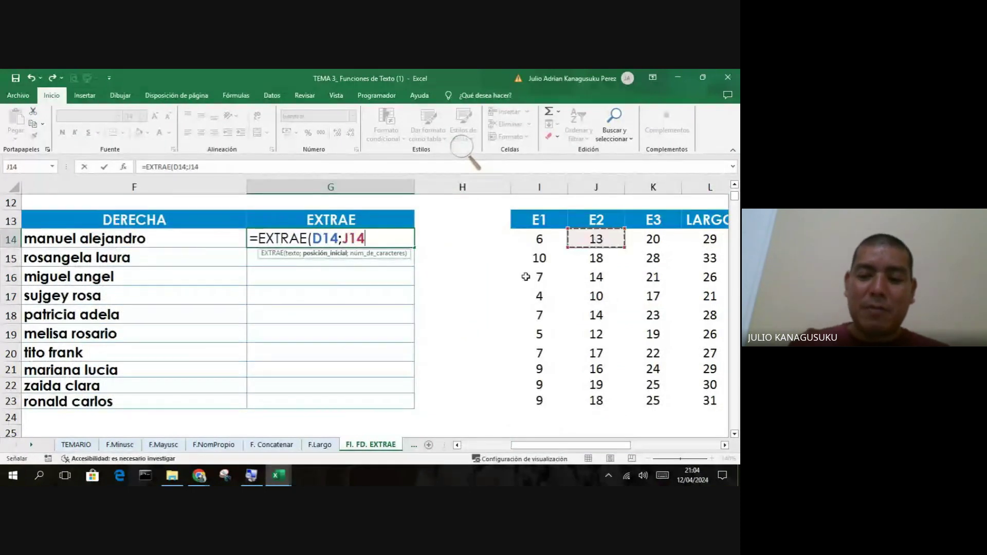
{"action": "type", "text": "+1"}
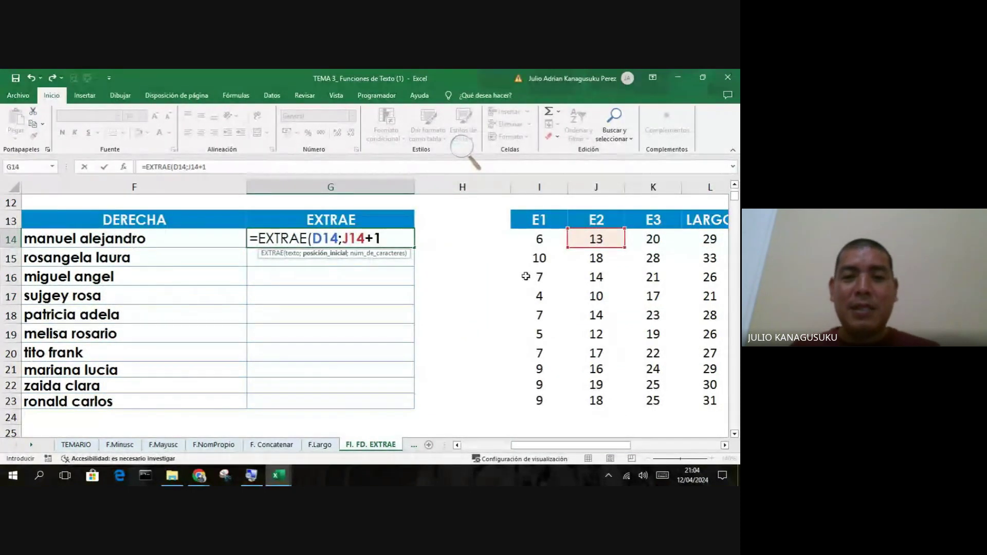
{"action": "type", "text": ";"}
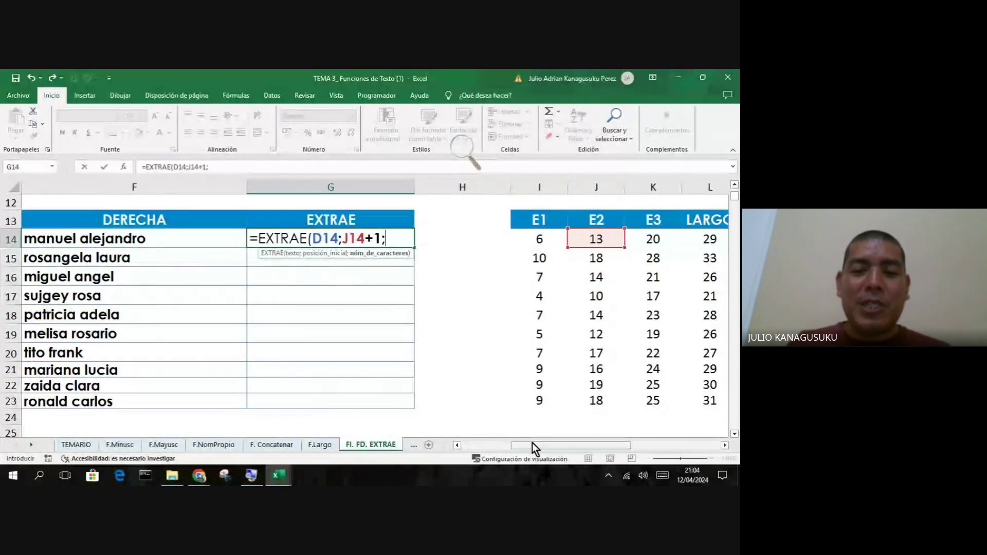
{"action": "left_click_drag", "start_coordinate": [532, 444], "coordinate": [482, 450]}
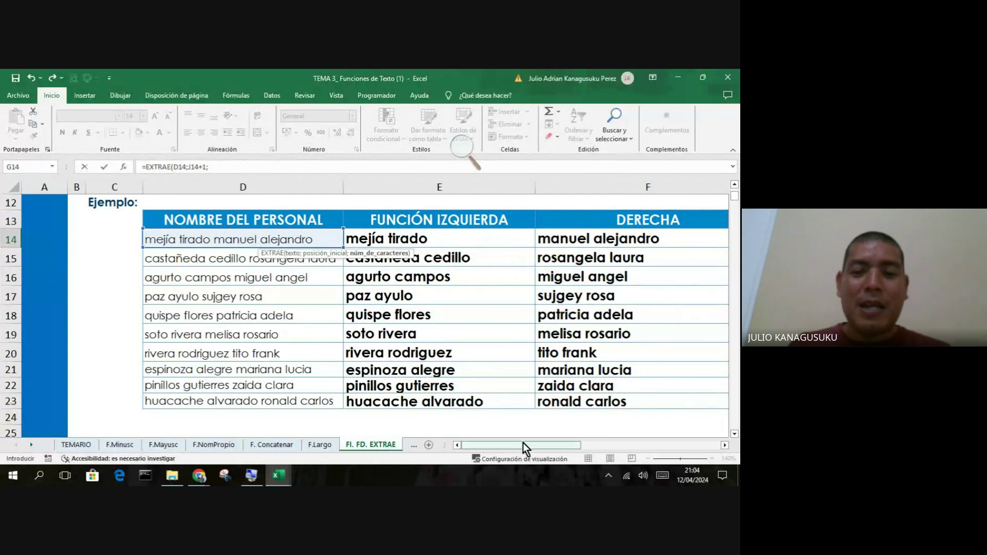
{"action": "left_click_drag", "start_coordinate": [523, 443], "coordinate": [588, 441]}
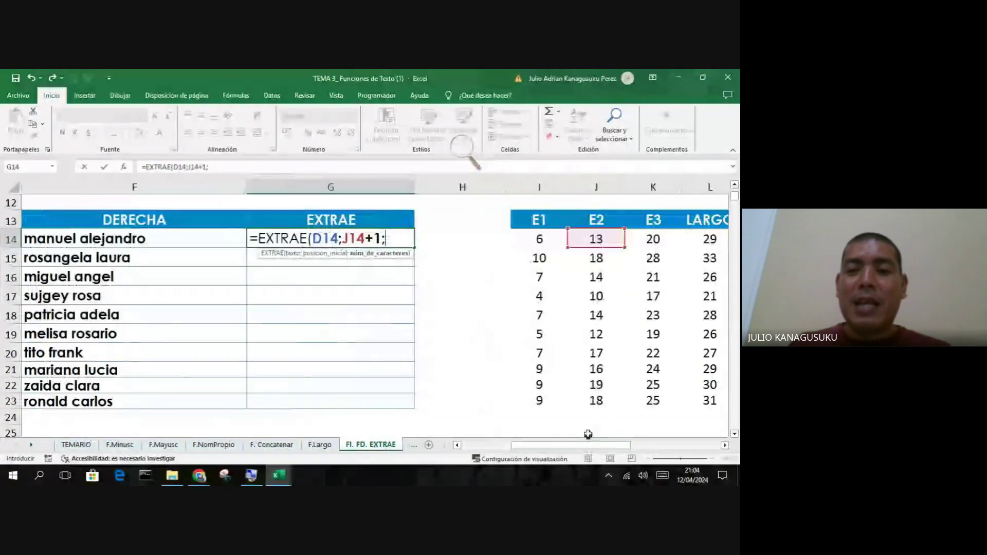
{"action": "left_click", "coordinate": [657, 244]}
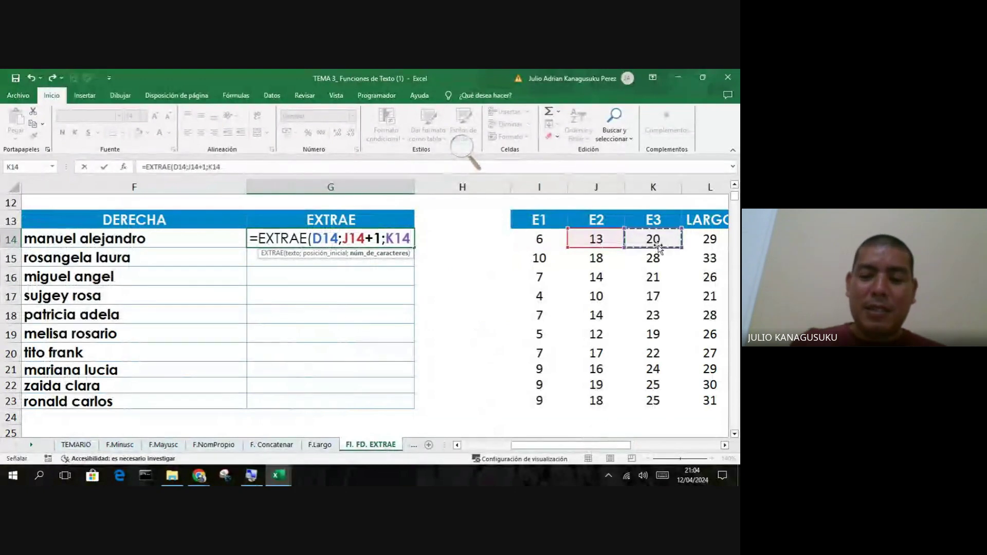
{"action": "type", "text": "-"}
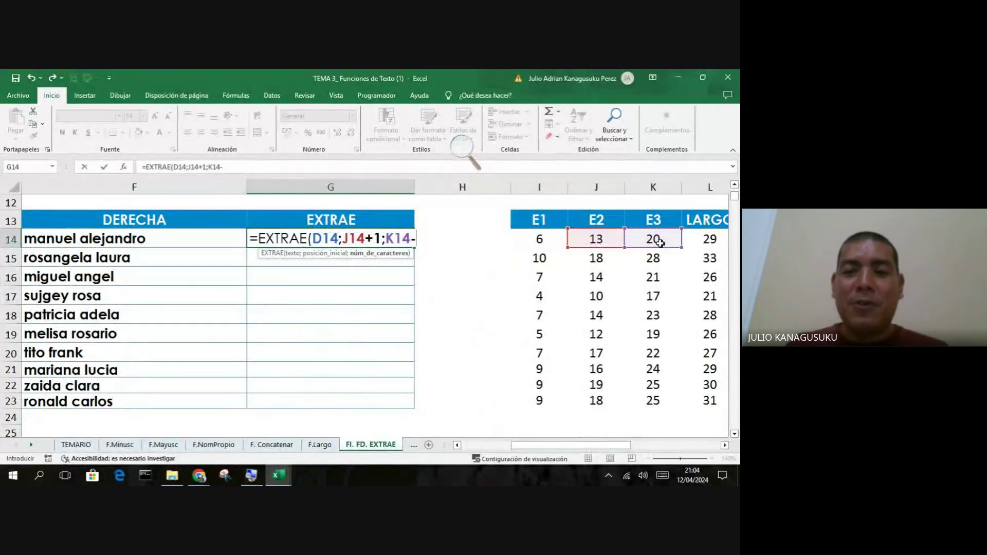
{"action": "left_click", "coordinate": [613, 242]}
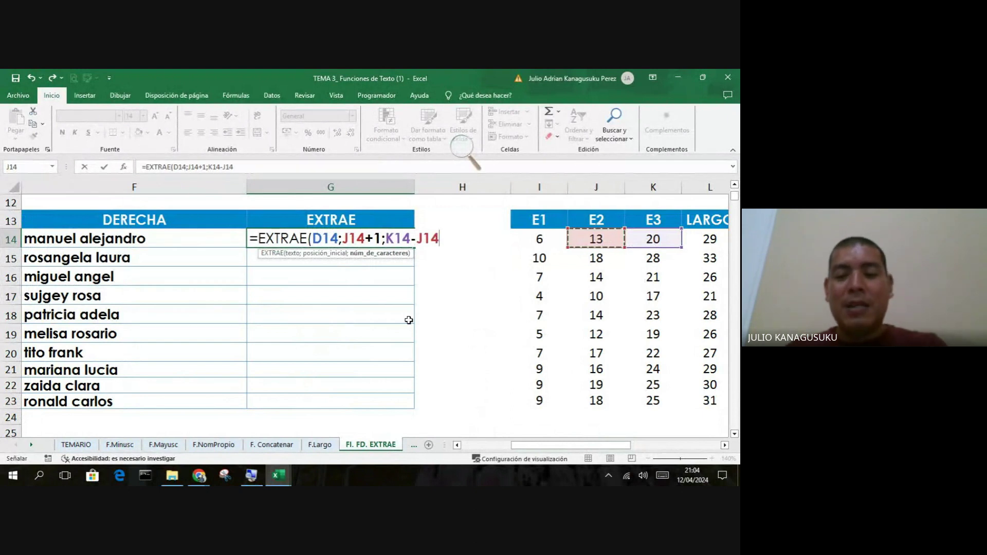
{"action": "type", "text": ")"}
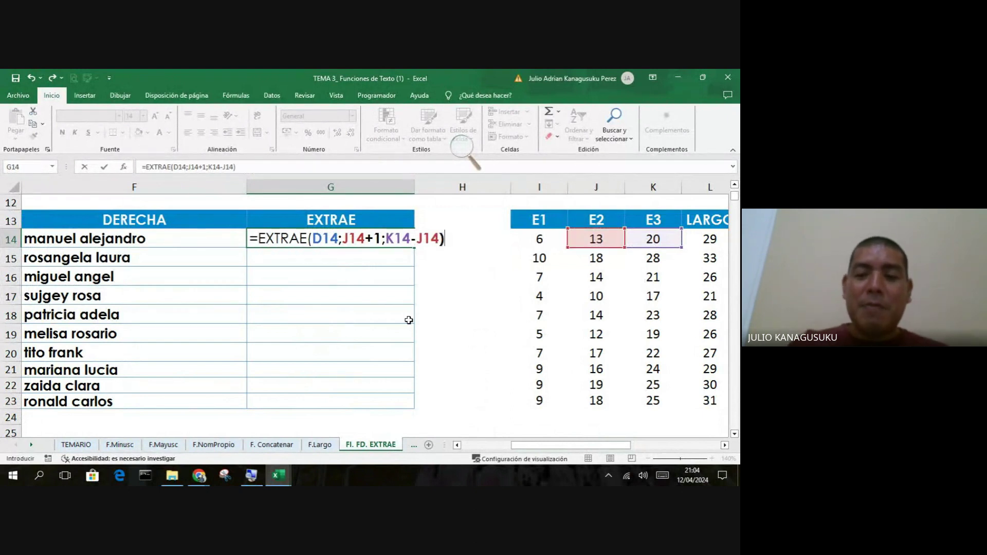
{"action": "key", "text": "ctrl+Return"}
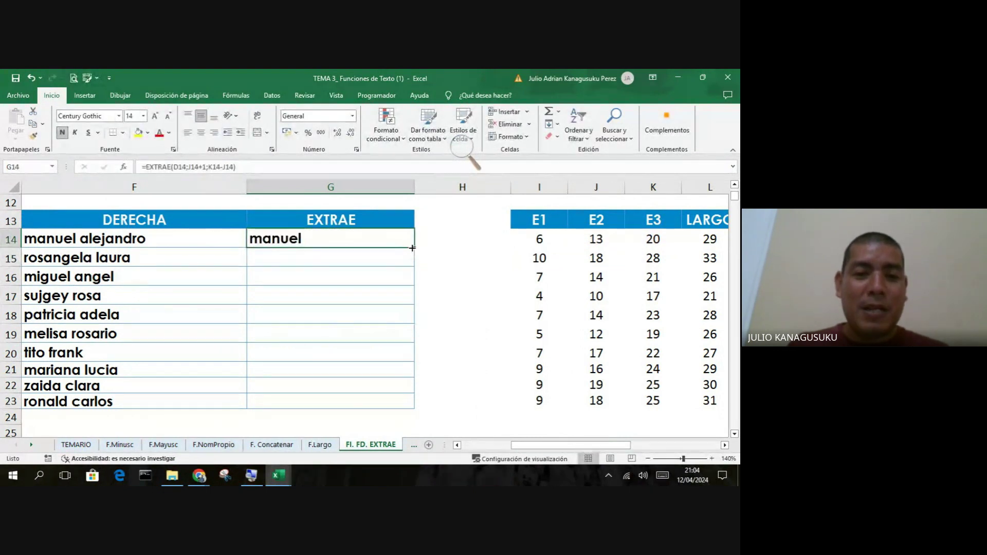
Fill the G14 EXTRAE formula down to G23, showing first names like rosangela and ronald.
{"action": "double_click", "coordinate": [412, 247]}
{"action": "left_click", "coordinate": [443, 280]}
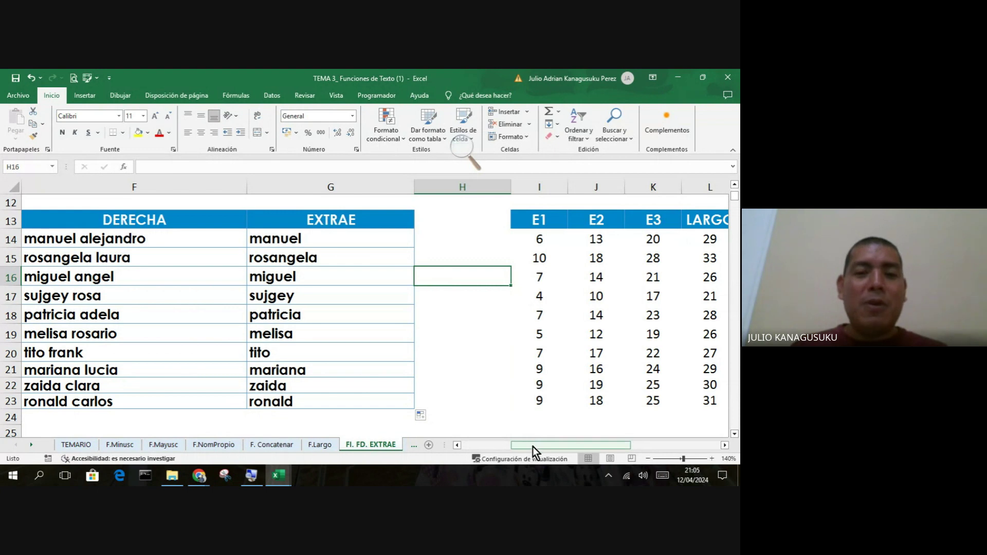
{"action": "left_click_drag", "start_coordinate": [532, 446], "coordinate": [512, 450]}
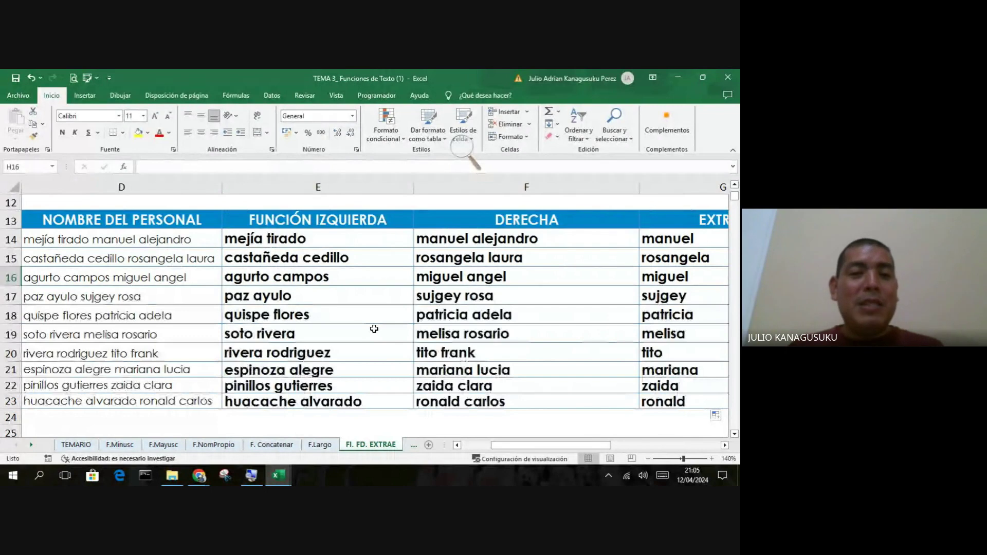
Select the codes in D26:D31, then scroll the sheet tabs toward EJERCICIO1.
{"action": "scroll", "coordinate": [357, 330], "scroll_direction": "down", "scroll_amount": 2}
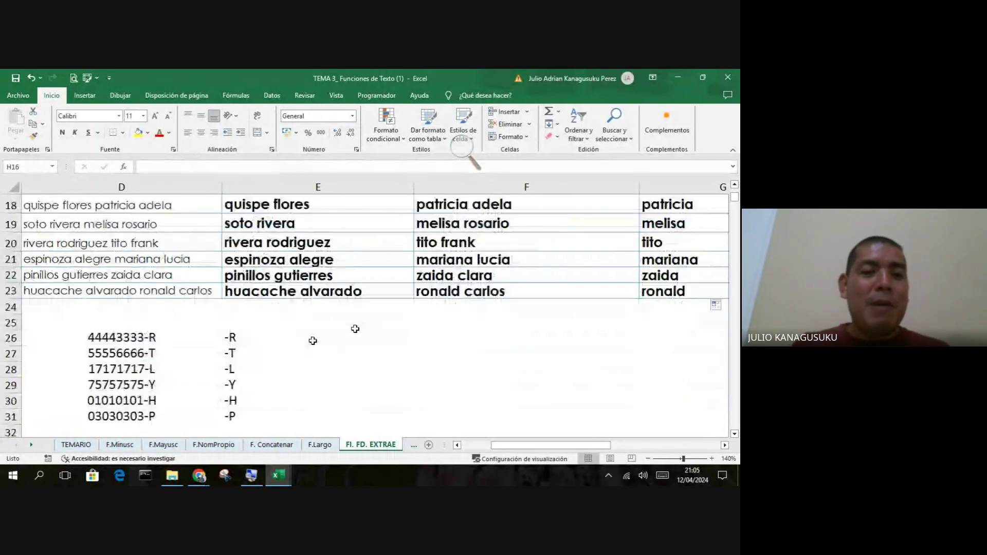
{"action": "left_click_drag", "start_coordinate": [156, 341], "coordinate": [135, 421]}
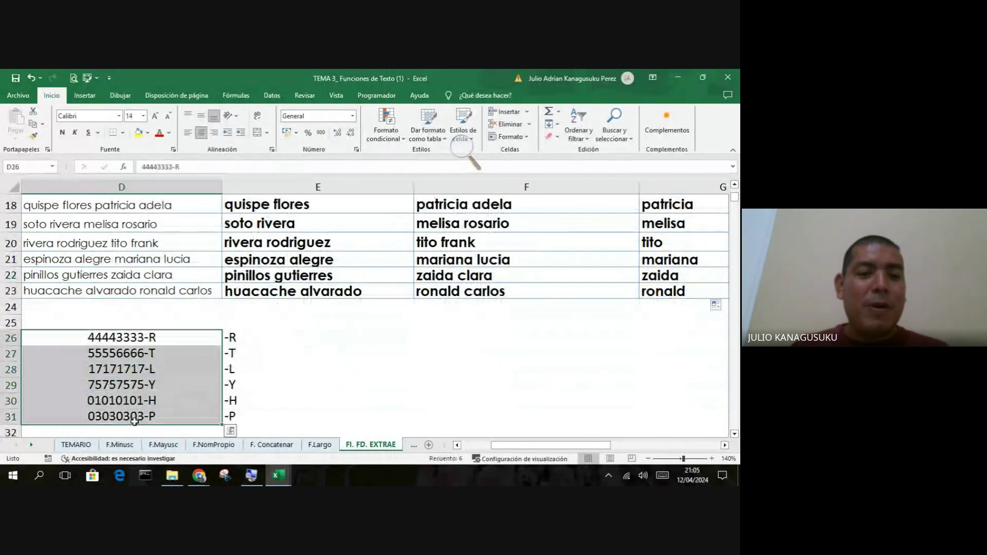
{"action": "scroll", "coordinate": [181, 409], "scroll_direction": "up", "scroll_amount": 1}
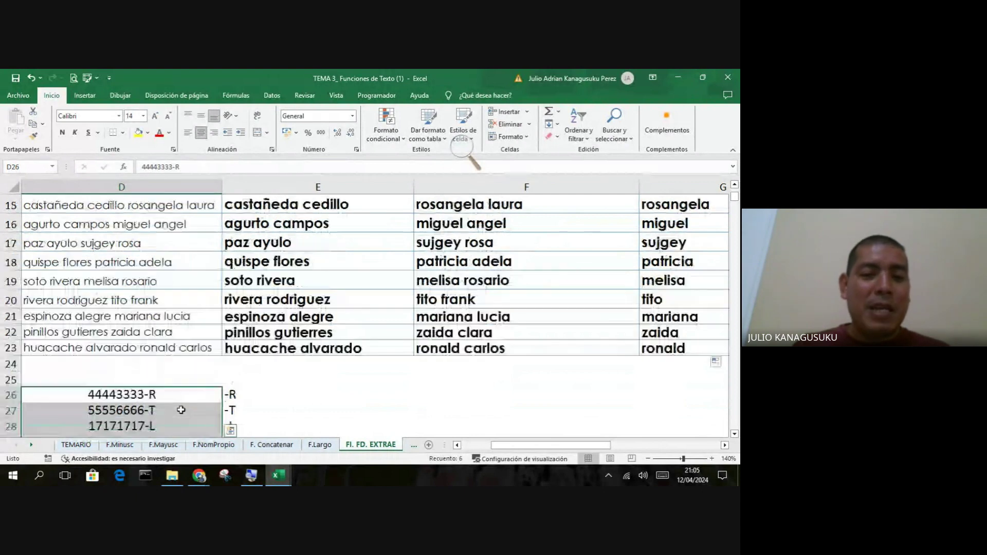
{"action": "scroll", "coordinate": [181, 409], "scroll_direction": "up", "scroll_amount": 1}
{"action": "left_click_drag", "start_coordinate": [536, 445], "coordinate": [565, 445]}
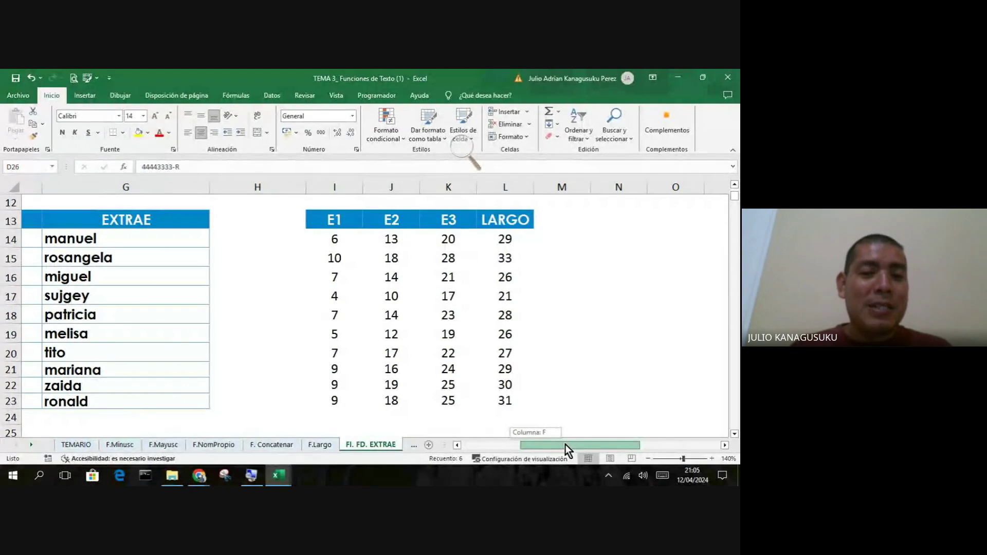
{"action": "left_click_drag", "start_coordinate": [566, 450], "coordinate": [528, 450]}
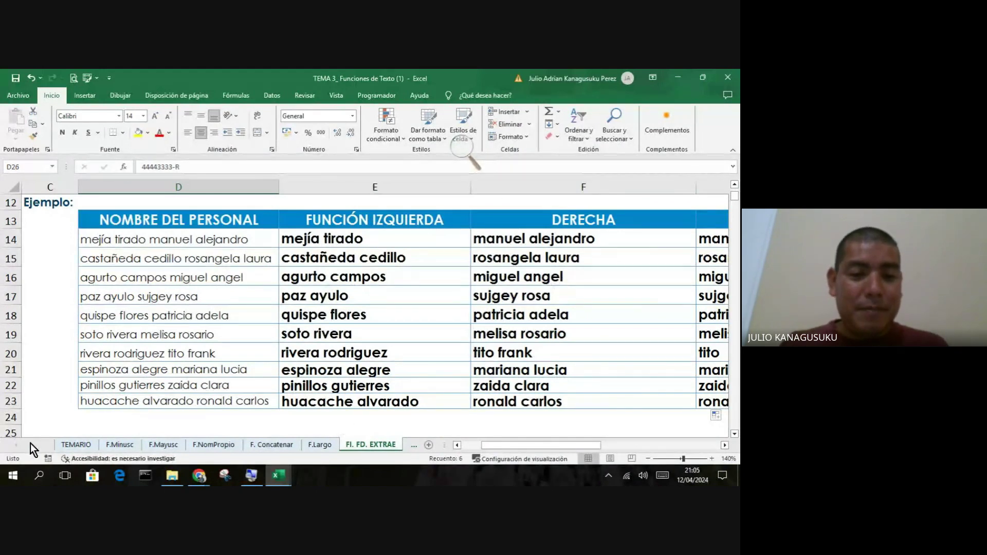
{"action": "left_click", "coordinate": [29, 443]}
{"action": "left_click", "coordinate": [30, 443]}
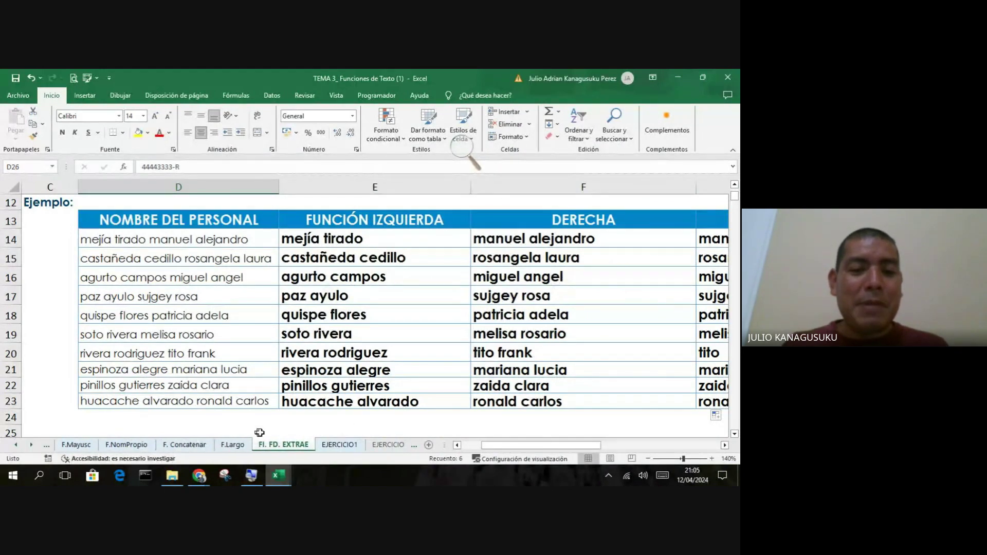
{"action": "left_click", "coordinate": [326, 443]}
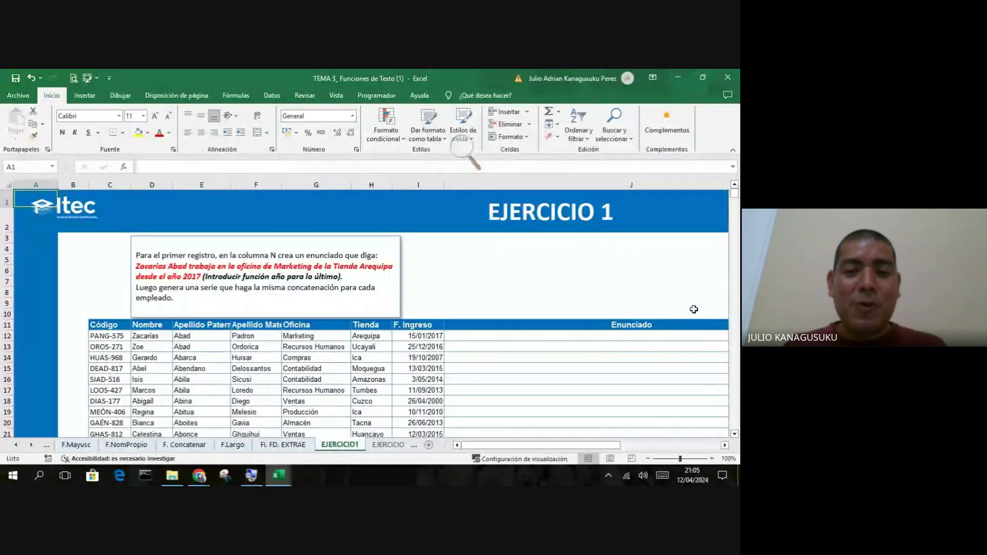
{"action": "scroll", "coordinate": [691, 309], "scroll_direction": "down", "scroll_amount": 2}
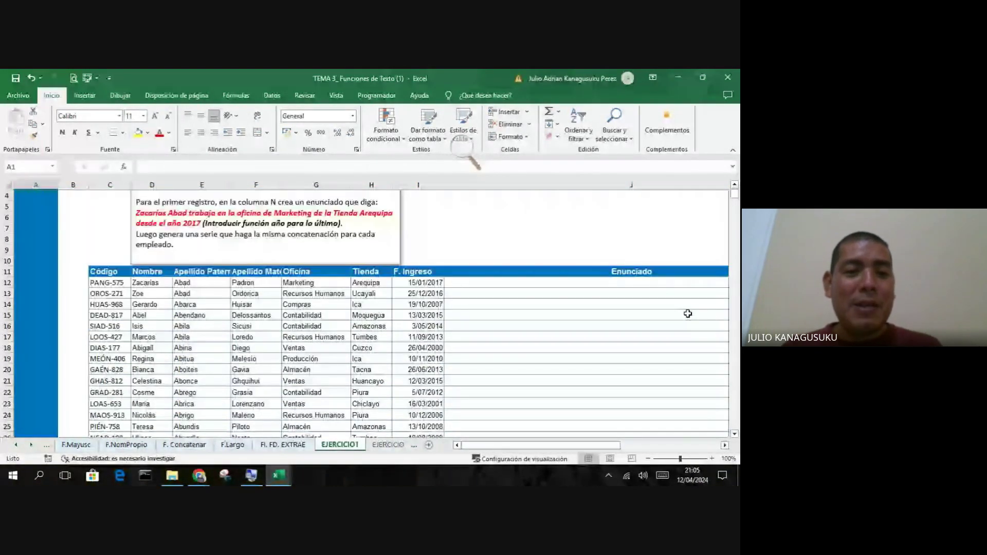
{"action": "scroll", "coordinate": [689, 311], "scroll_direction": "up", "scroll_amount": 2}
{"action": "left_click", "coordinate": [724, 445]}
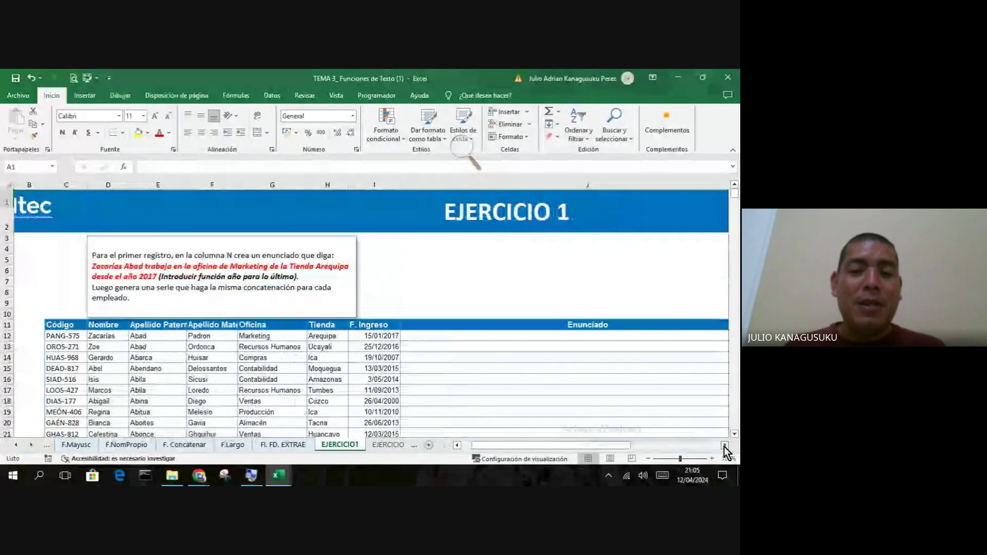
{"action": "left_click", "coordinate": [724, 445]}
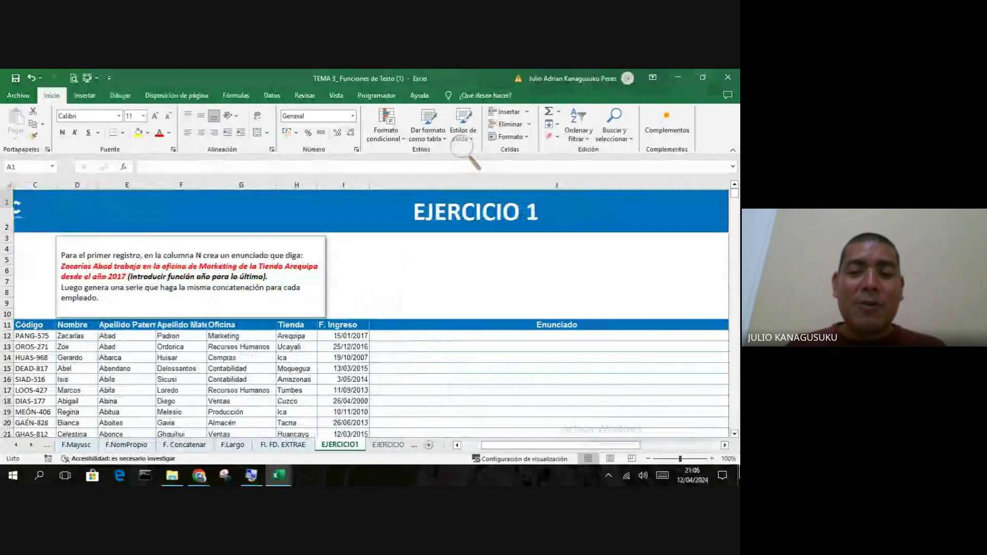
{"action": "left_click", "coordinate": [711, 457]}
{"action": "left_click", "coordinate": [712, 458]}
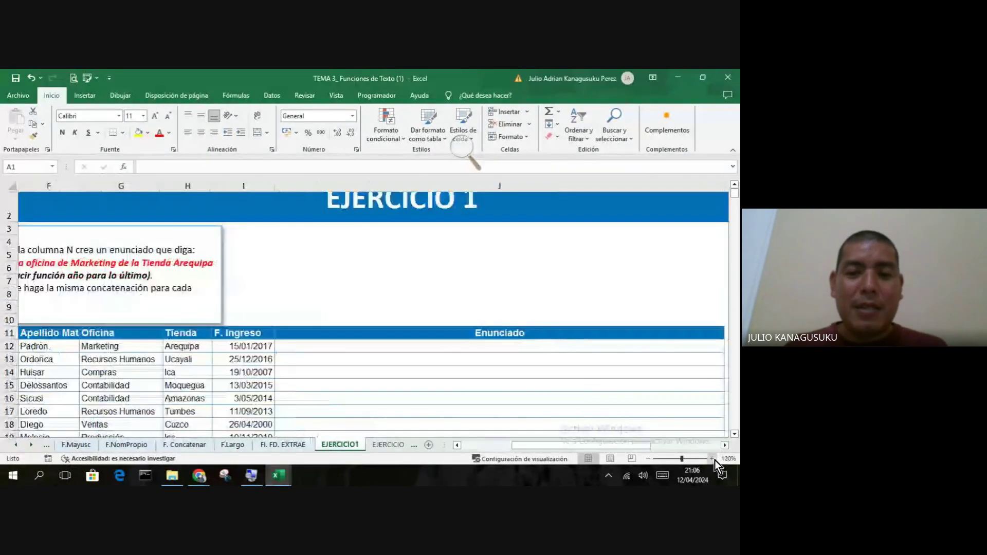
{"action": "left_click", "coordinate": [712, 458]}
{"action": "left_click_drag", "start_coordinate": [614, 447], "coordinate": [570, 461]}
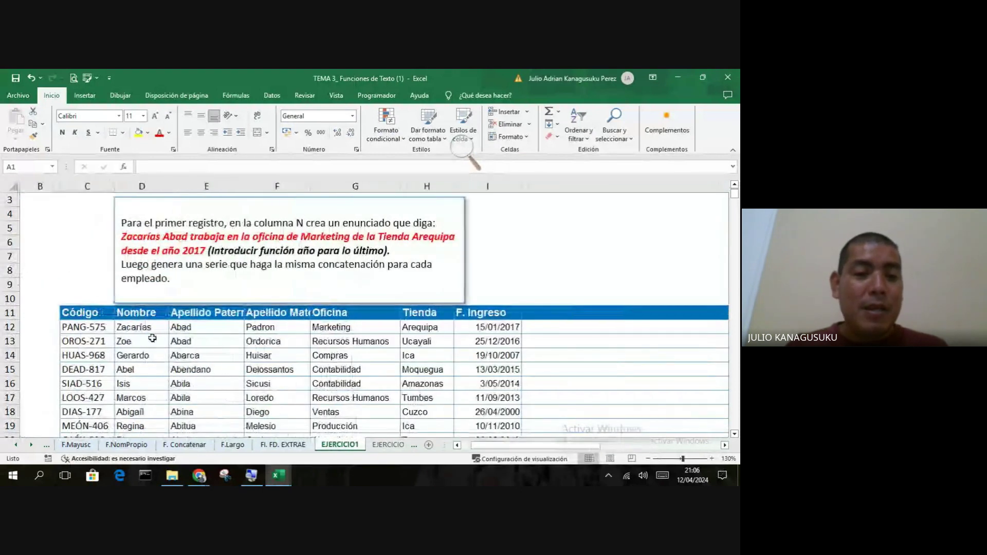
{"action": "left_click", "coordinate": [106, 328]}
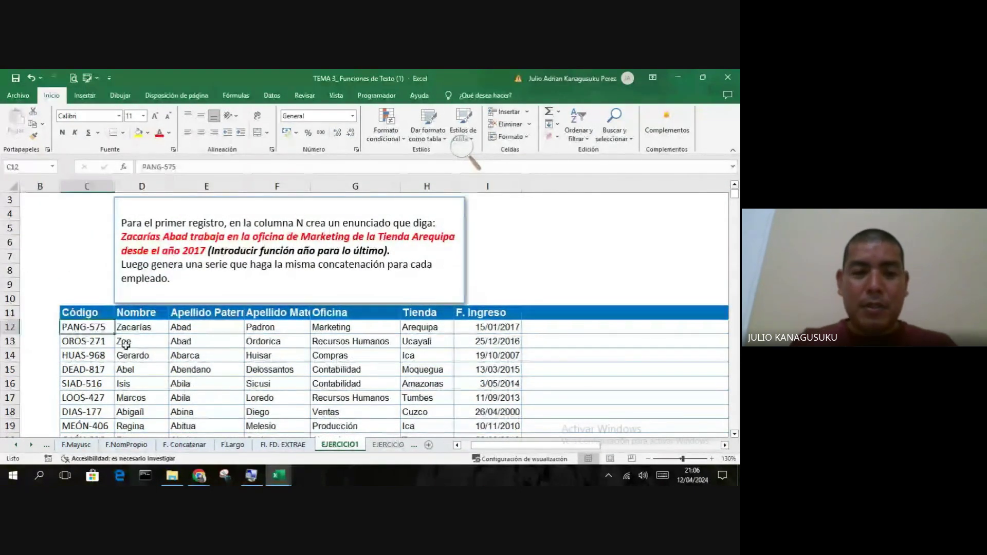
{"action": "key", "text": "ctrl+shift+Down"}
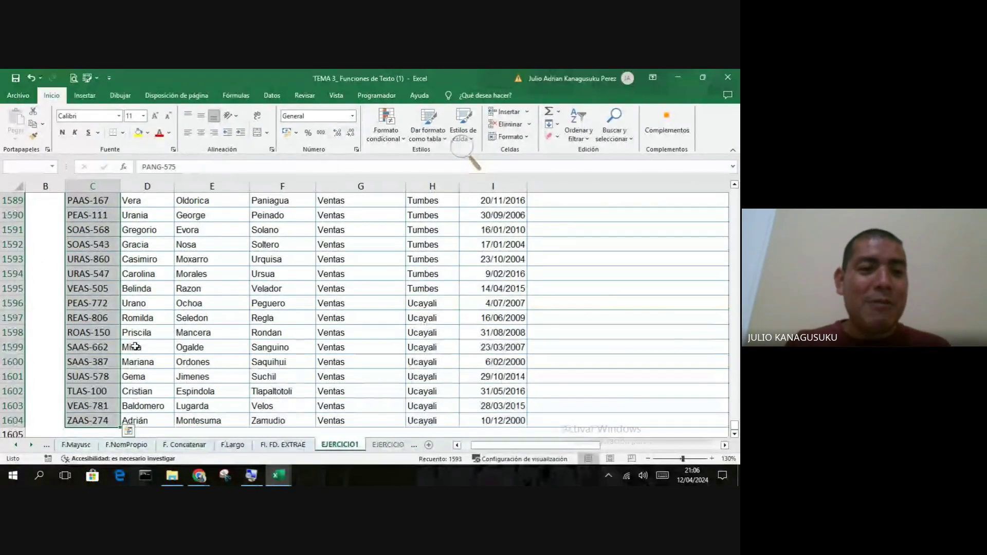
{"action": "key", "text": "Right"}
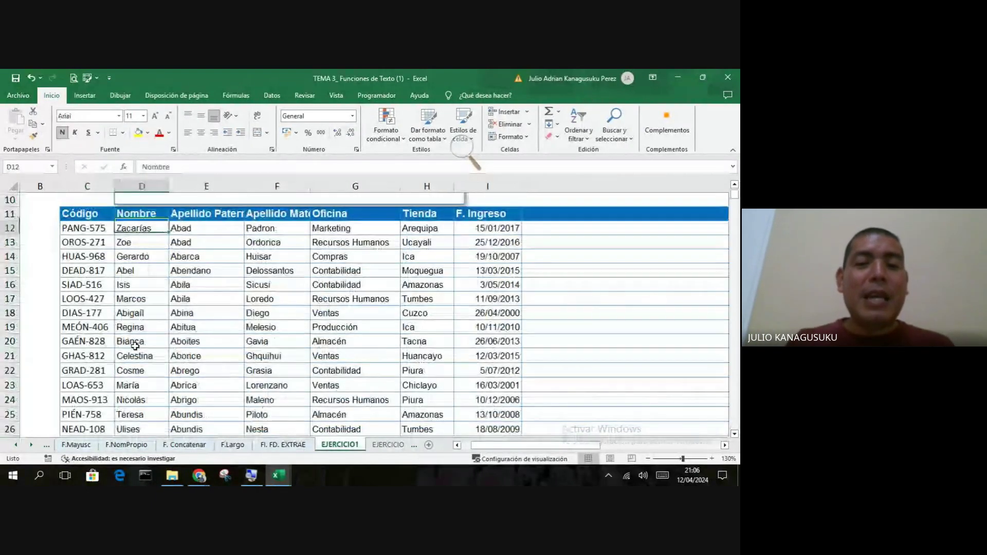
{"action": "key", "text": "Right"}
{"action": "key", "text": "Right"}
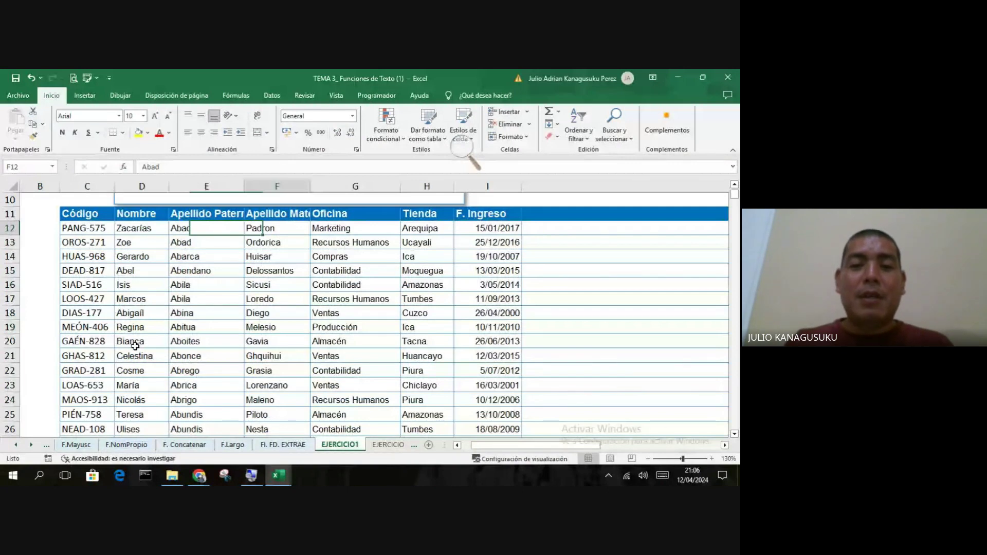
{"action": "key", "text": "Right"}
{"action": "key", "text": "Right"}
{"action": "key", "text": "Right"}
{"action": "key", "text": "Left"}
{"action": "key", "text": "Left"}
{"action": "key", "text": "Left"}
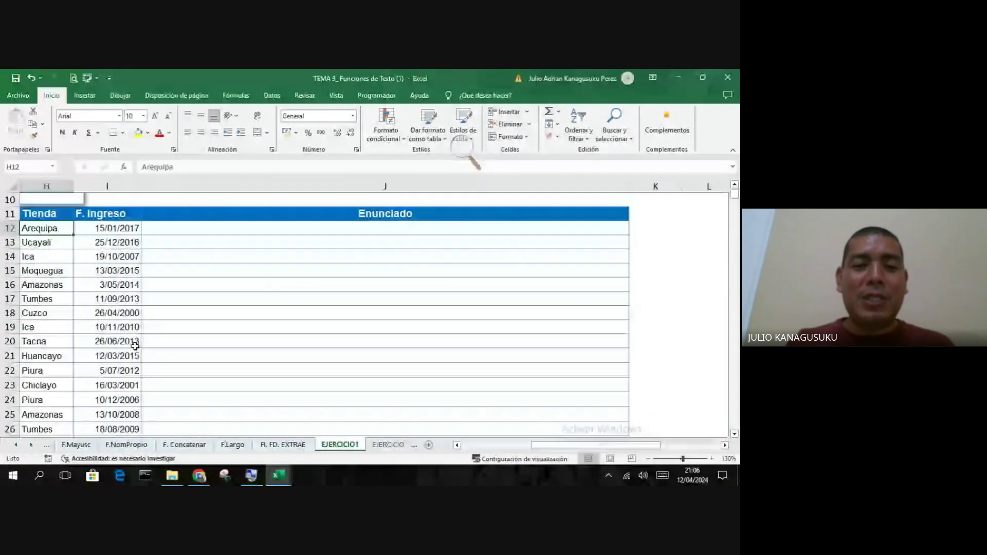
{"action": "key", "text": "Left"}
{"action": "key", "text": "Right"}
{"action": "key", "text": "Right"}
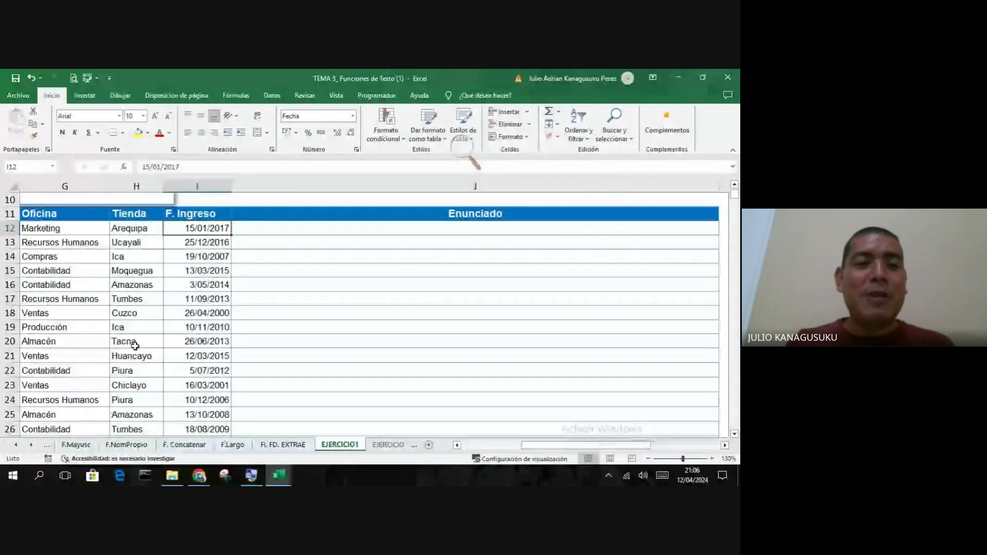
{"action": "key", "text": "ctrl+Left"}
{"action": "key", "text": "Right"}
{"action": "key", "text": "Right"}
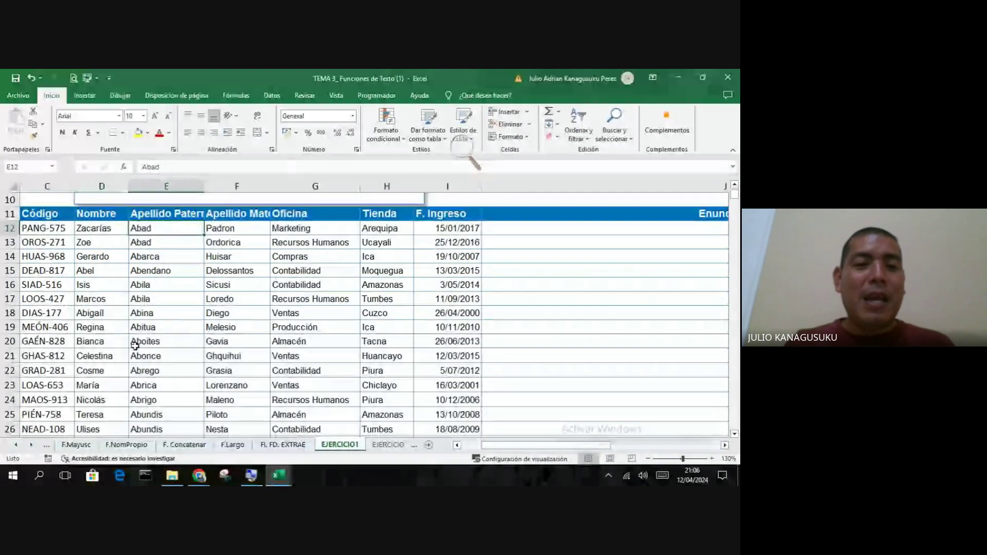
{"action": "key", "text": "Right"}
{"action": "key", "text": "Down"}
{"action": "key", "text": "Right"}
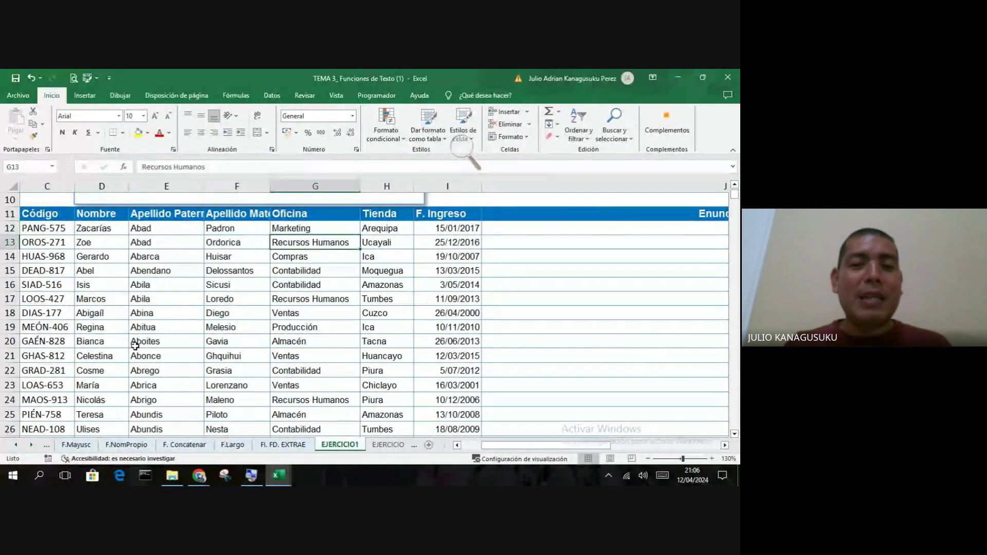
{"action": "key", "text": "Right"}
{"action": "key", "text": "Right"}
{"action": "key", "text": "Right"}
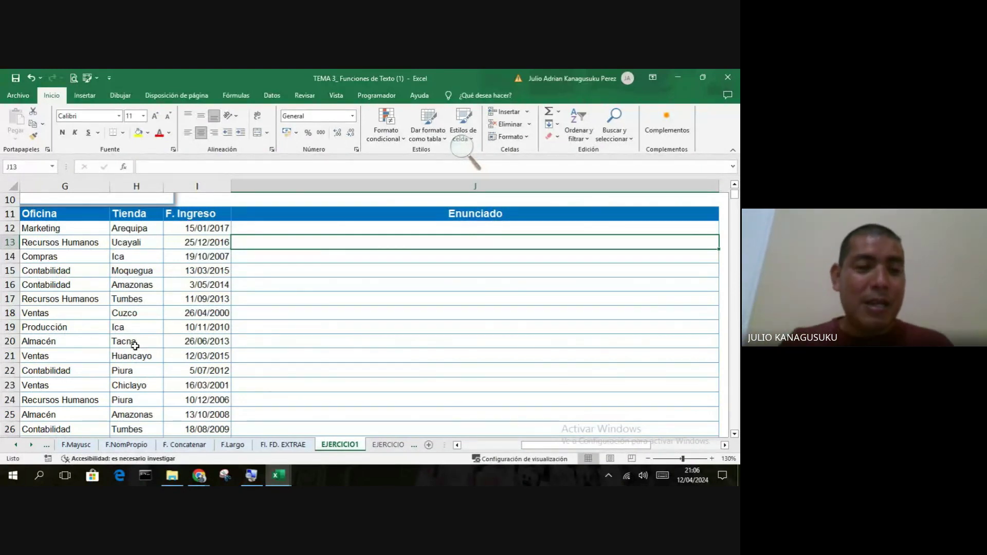
{"action": "key", "text": "Left"}
{"action": "key", "text": "Left"}
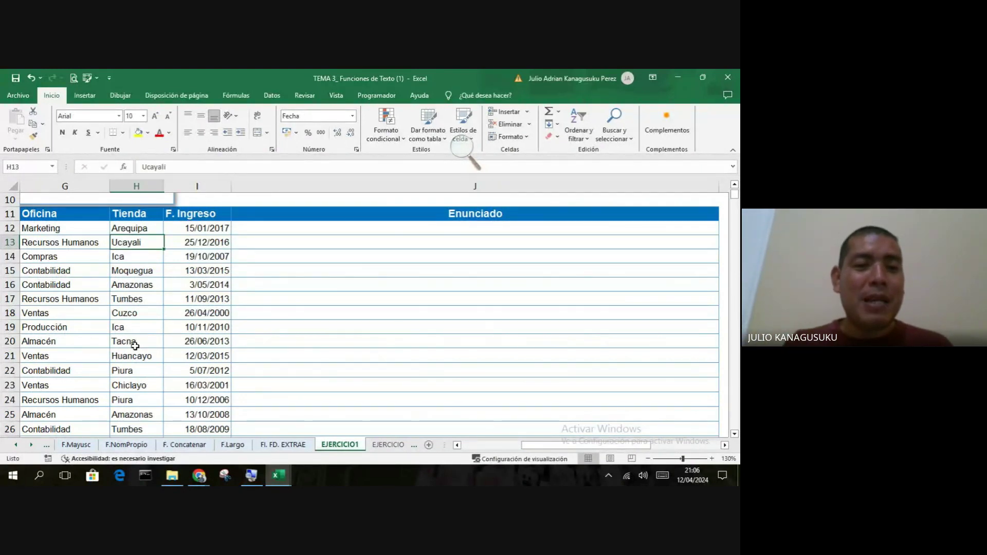
{"action": "key", "text": "Left"}
{"action": "key", "text": "Left"}
{"action": "key", "text": "Right"}
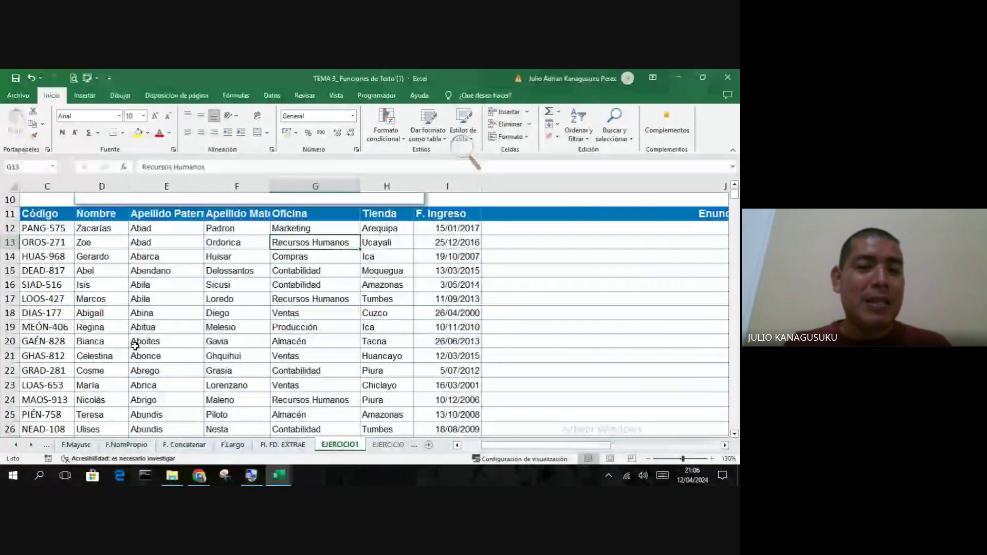
{"action": "key", "text": "Right"}
{"action": "key", "text": "Right"}
{"action": "key", "text": "Right"}
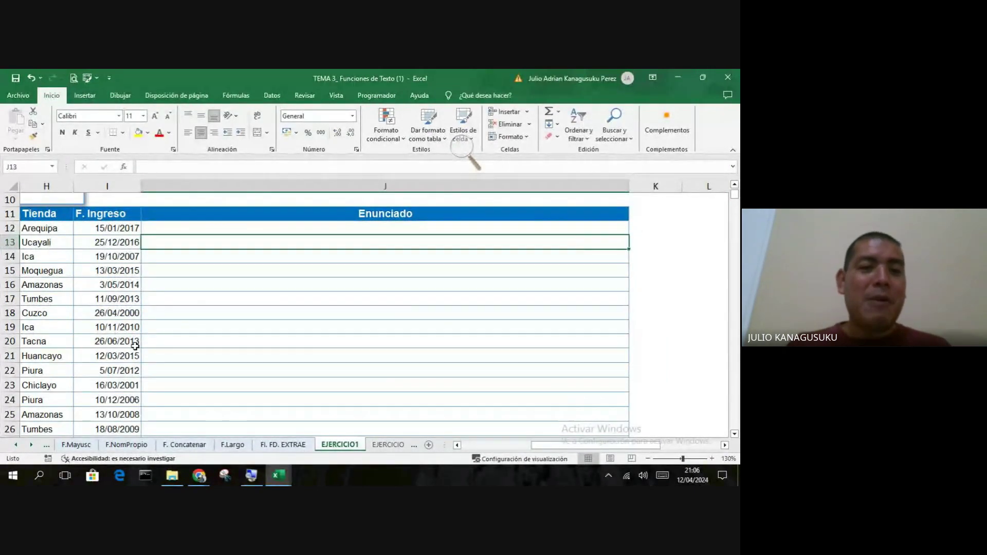
{"action": "scroll", "coordinate": [175, 281], "scroll_direction": "up", "scroll_amount": 1}
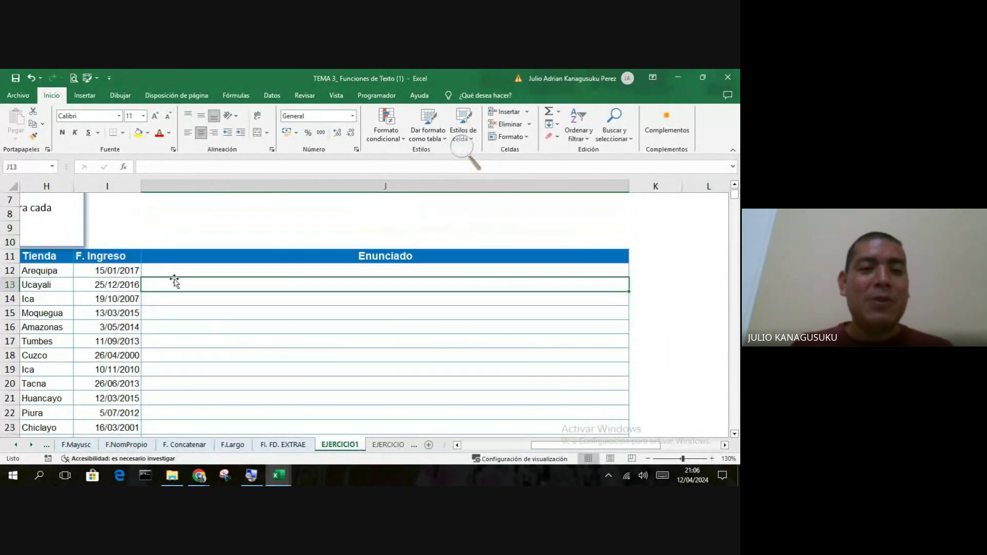
{"action": "scroll", "coordinate": [175, 282], "scroll_direction": "up", "scroll_amount": 1}
{"action": "scroll", "coordinate": [260, 346], "scroll_direction": "up", "scroll_amount": 1}
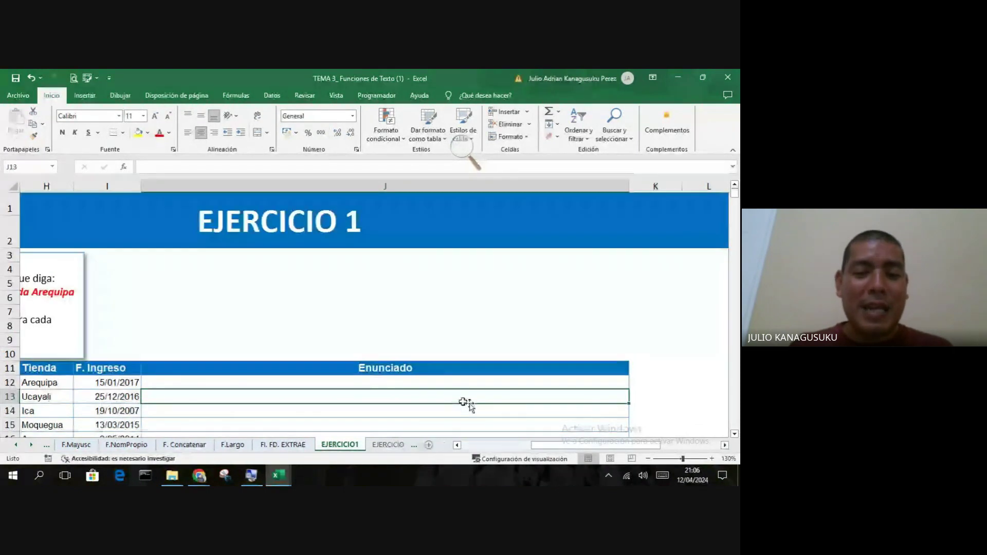
{"action": "left_click_drag", "start_coordinate": [560, 445], "coordinate": [497, 448]}
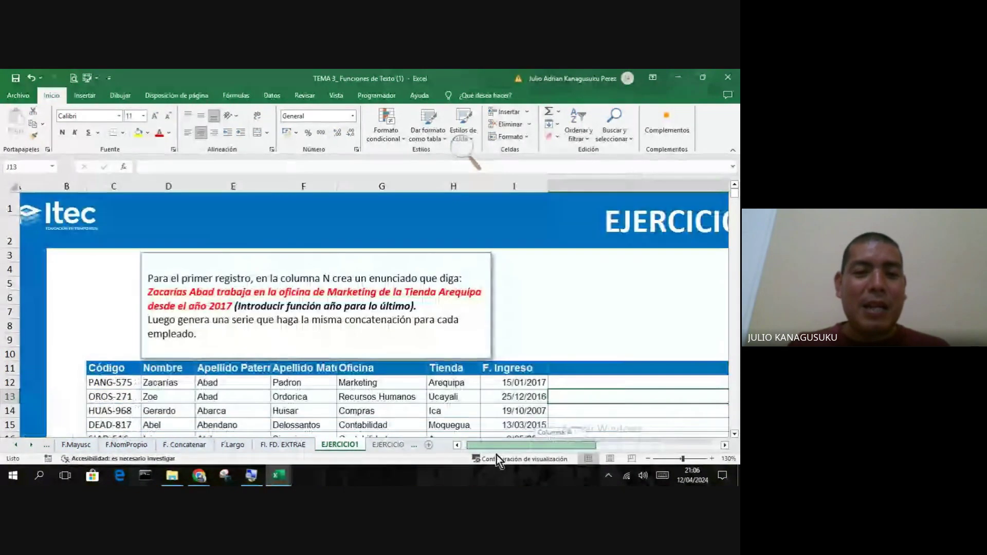
{"action": "scroll", "coordinate": [371, 385], "scroll_direction": "down", "scroll_amount": 1}
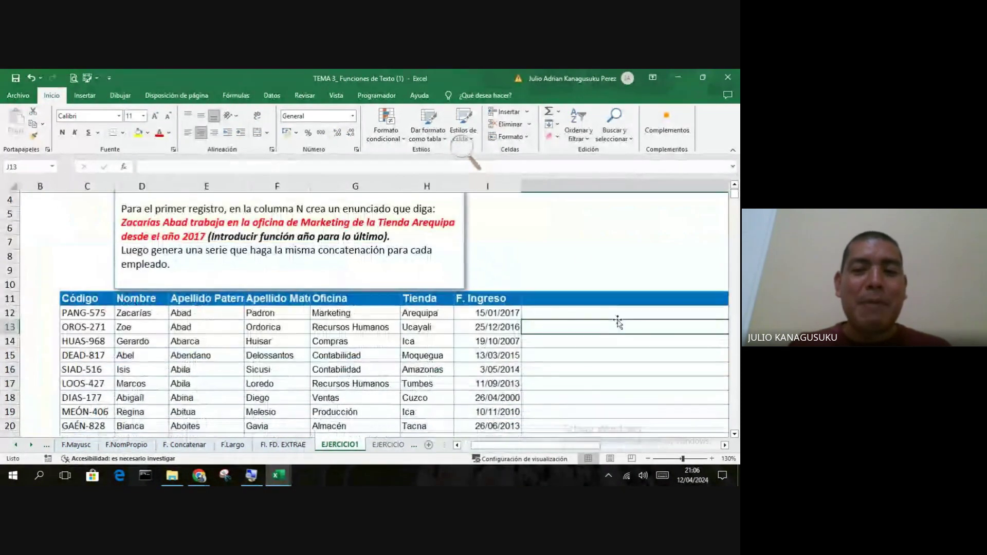
{"action": "left_click", "coordinate": [619, 313]}
{"action": "scroll", "coordinate": [464, 372], "scroll_direction": "up", "scroll_amount": 1}
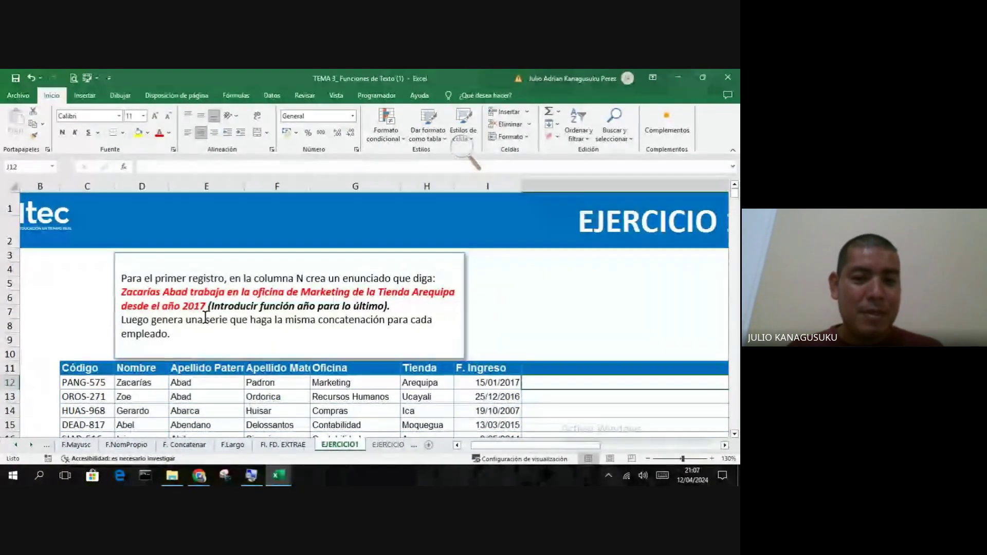
{"action": "scroll", "coordinate": [205, 317], "scroll_direction": "down", "scroll_amount": 1}
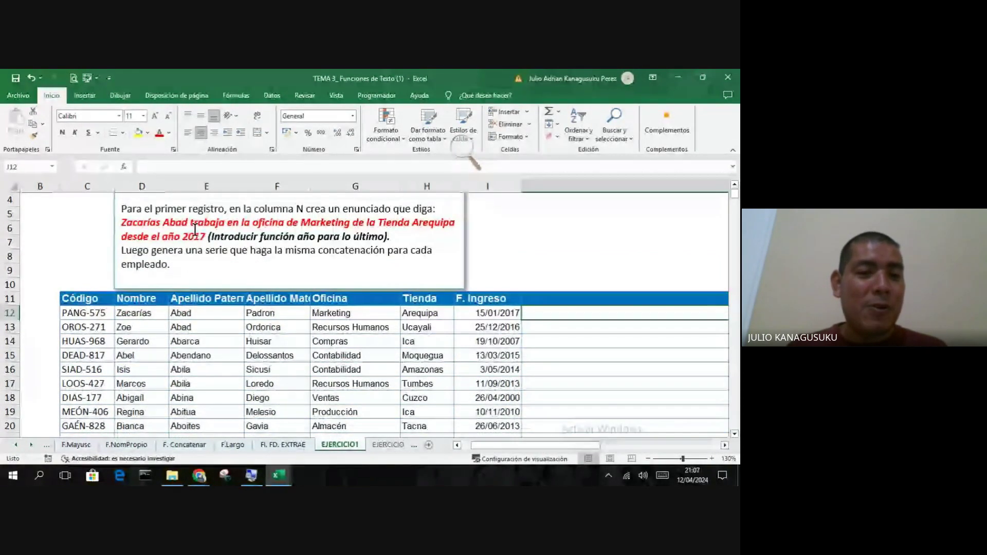
{"action": "left_click", "coordinate": [153, 316]}
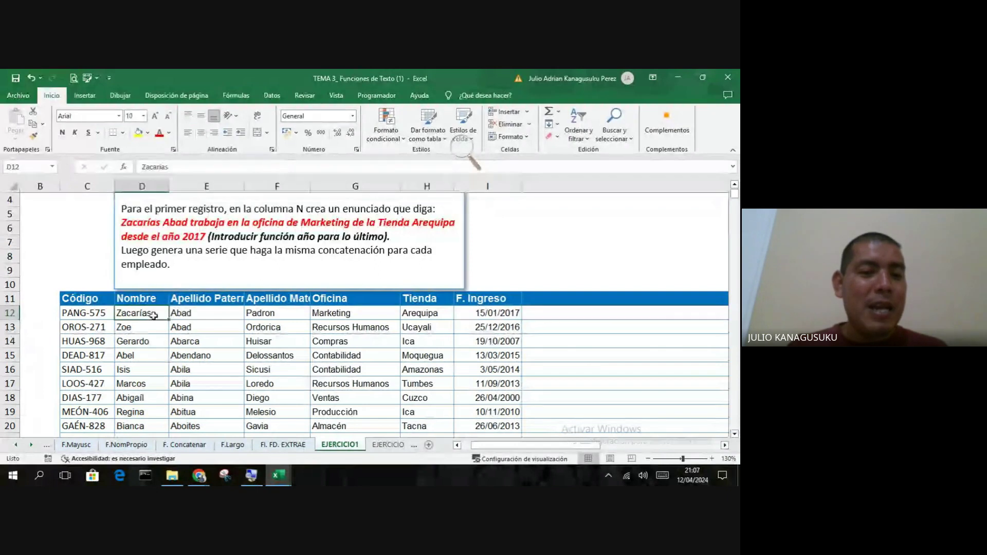
{"action": "left_click", "coordinate": [188, 314]}
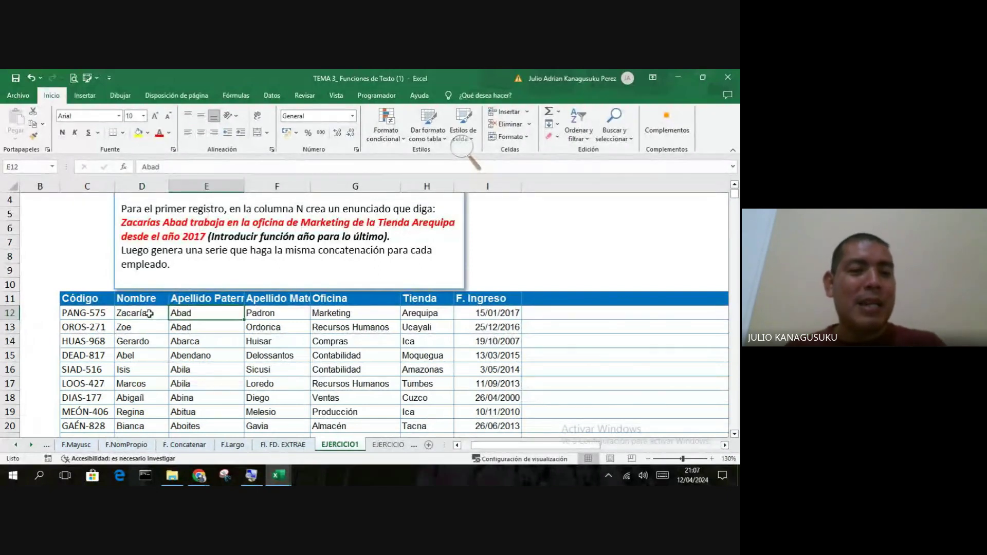
{"action": "key", "text": "Left"}
{"action": "left_click", "coordinate": [193, 315]}
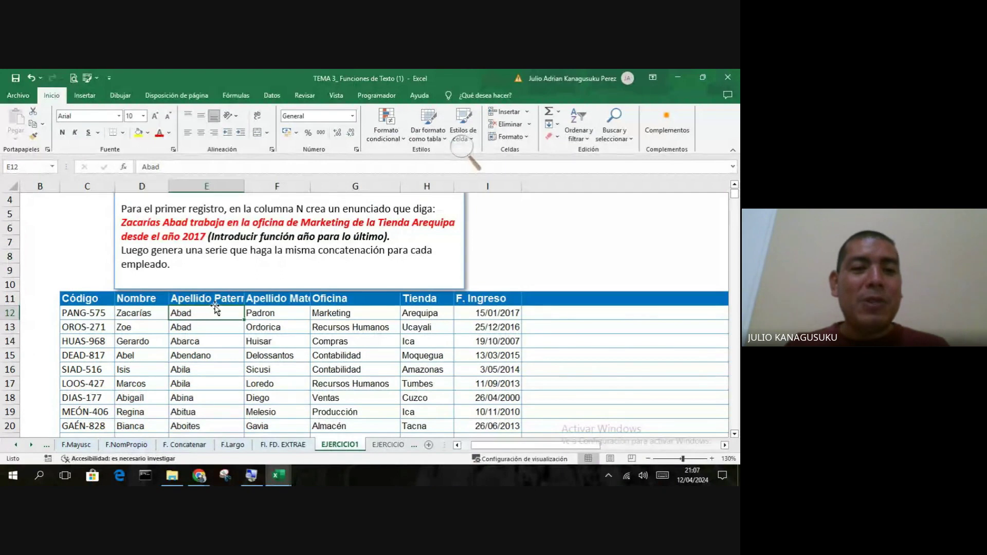
{"action": "left_click", "coordinate": [189, 226]}
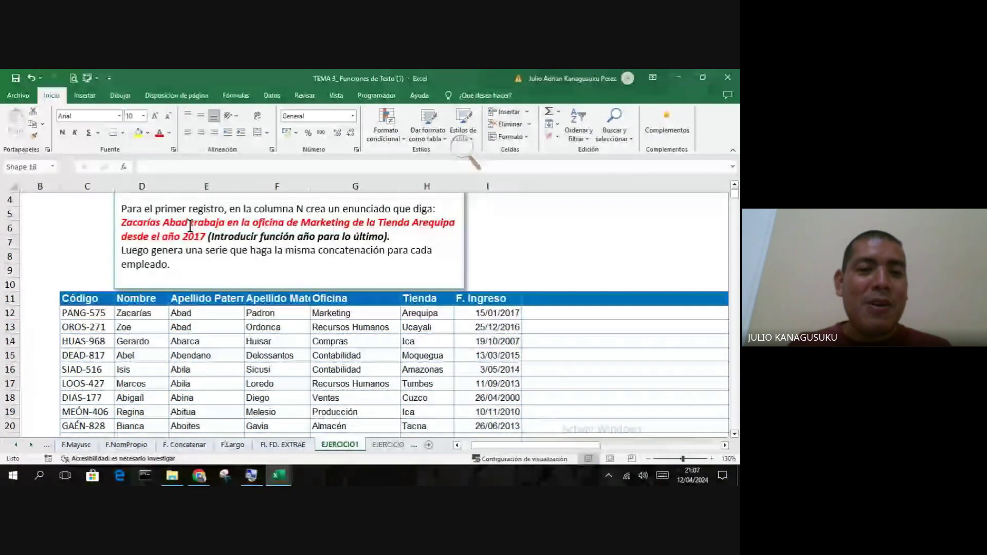
Highlight the instruction phrases and their matching cells: Marketing, Arequipa and hire date 15/01/2017.
{"action": "left_click_drag", "start_coordinate": [190, 226], "coordinate": [299, 225]}
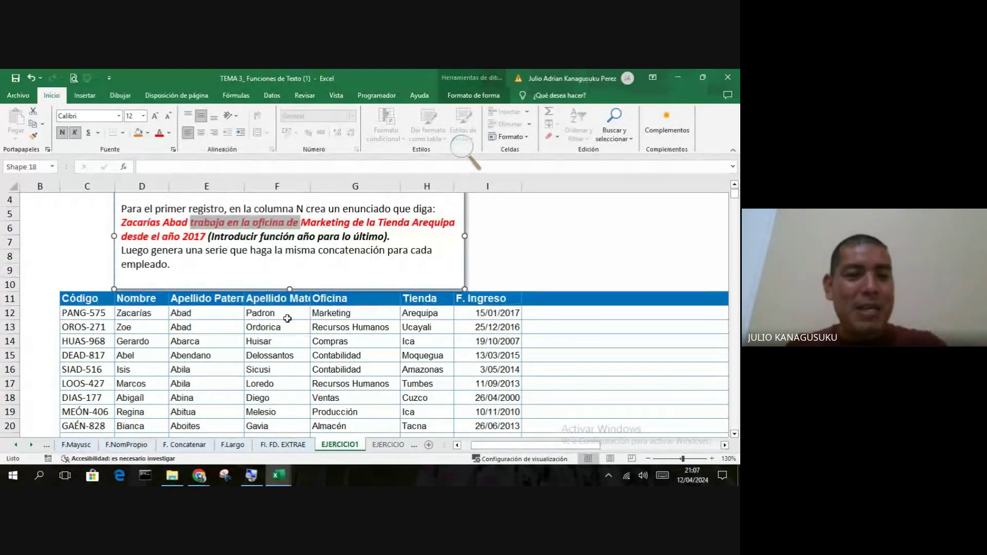
{"action": "left_click", "coordinate": [359, 312]}
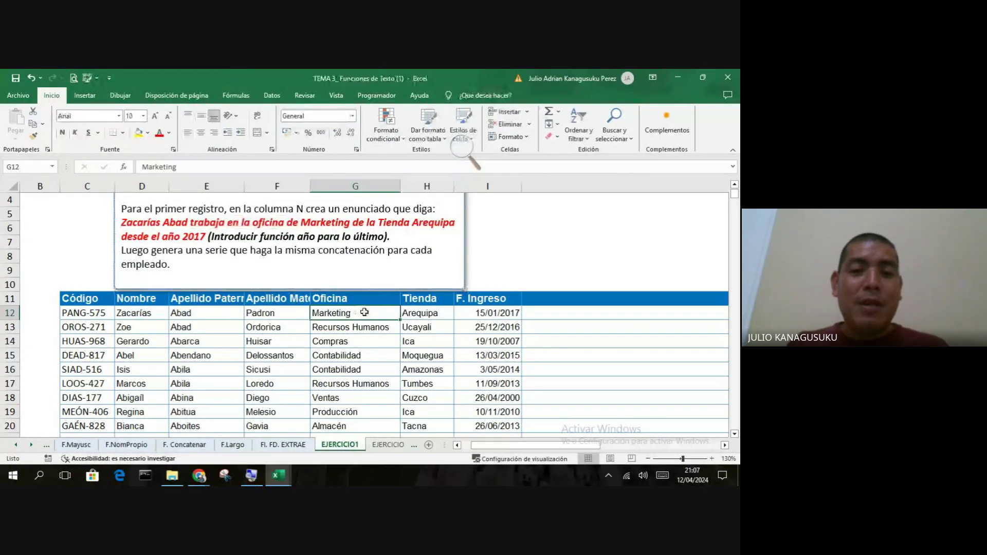
{"action": "left_click_drag", "start_coordinate": [352, 220], "coordinate": [409, 225]}
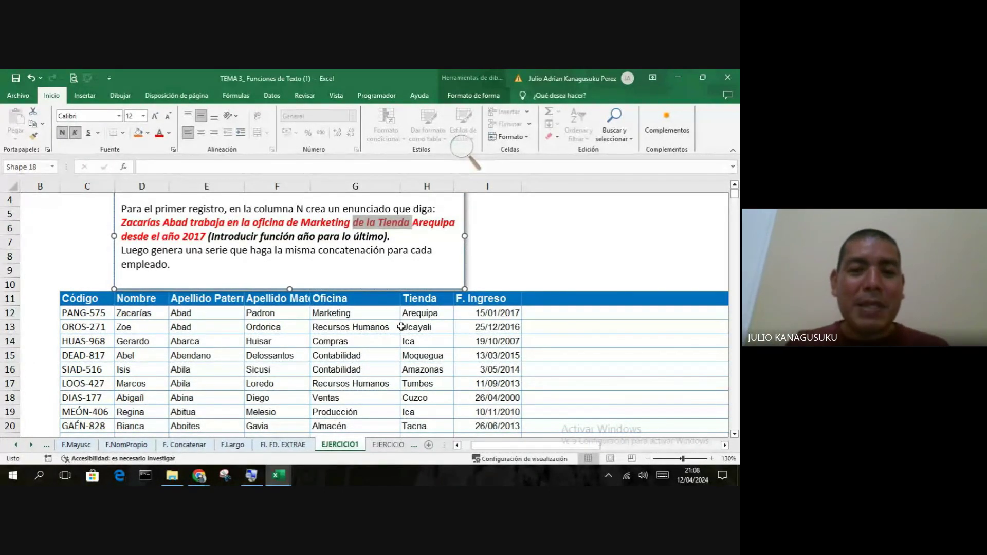
{"action": "left_click", "coordinate": [435, 312]}
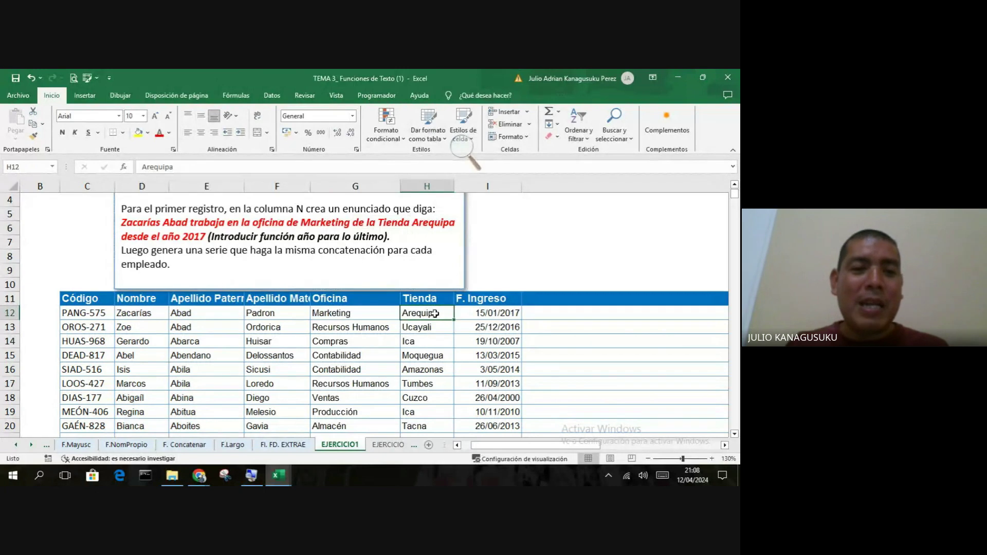
{"action": "left_click", "coordinate": [130, 240]}
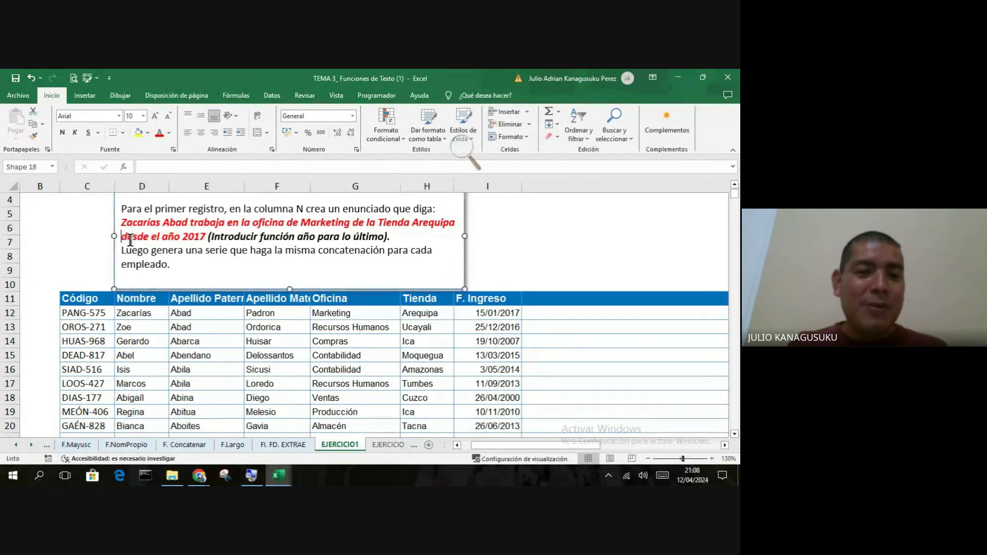
{"action": "left_click_drag", "start_coordinate": [130, 240], "coordinate": [180, 238]}
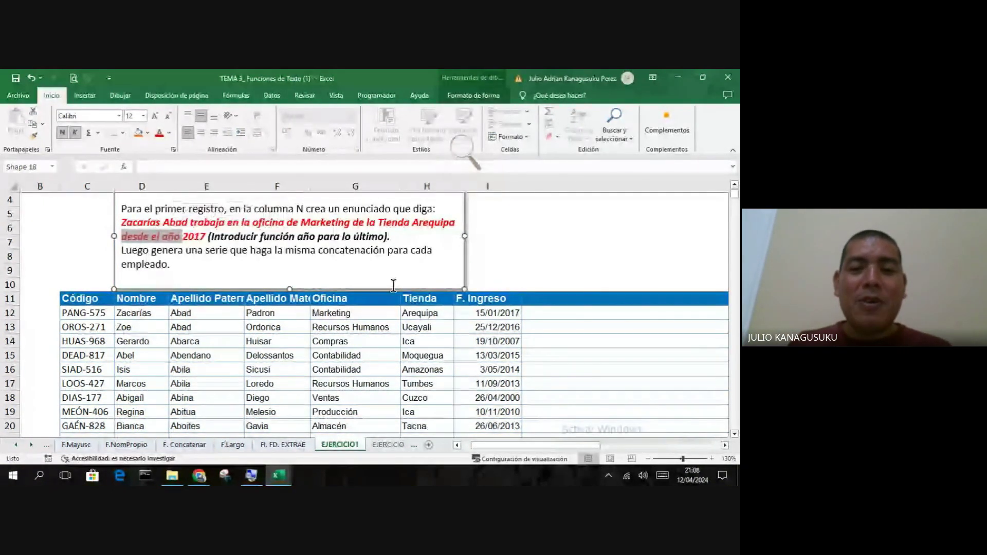
{"action": "left_click", "coordinate": [508, 316]}
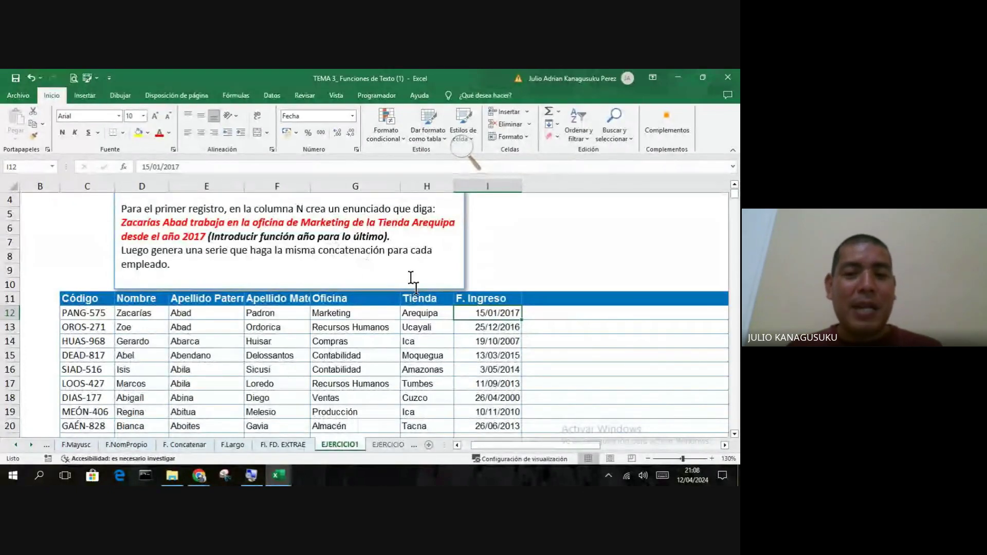
Scroll right to the empty Enunciado column and select its first cell.
{"action": "left_click", "coordinate": [725, 445]}
{"action": "left_click", "coordinate": [726, 445]}
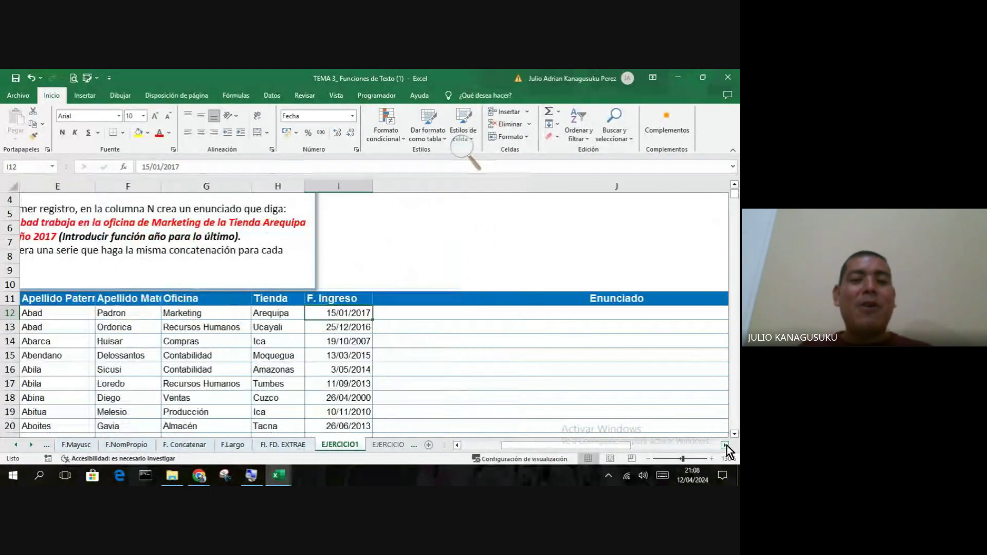
{"action": "left_click", "coordinate": [726, 445]}
{"action": "left_click", "coordinate": [483, 315]}
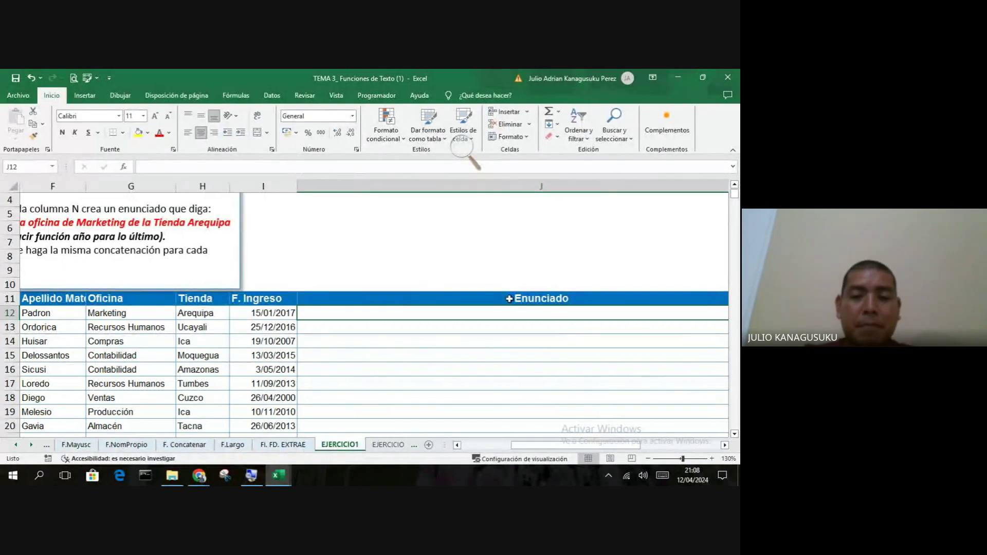
Copy the first six hire dates I12:I17 and paste them starting at P11.
{"action": "left_click", "coordinate": [273, 313]}
{"action": "left_click_drag", "start_coordinate": [273, 313], "coordinate": [270, 368]}
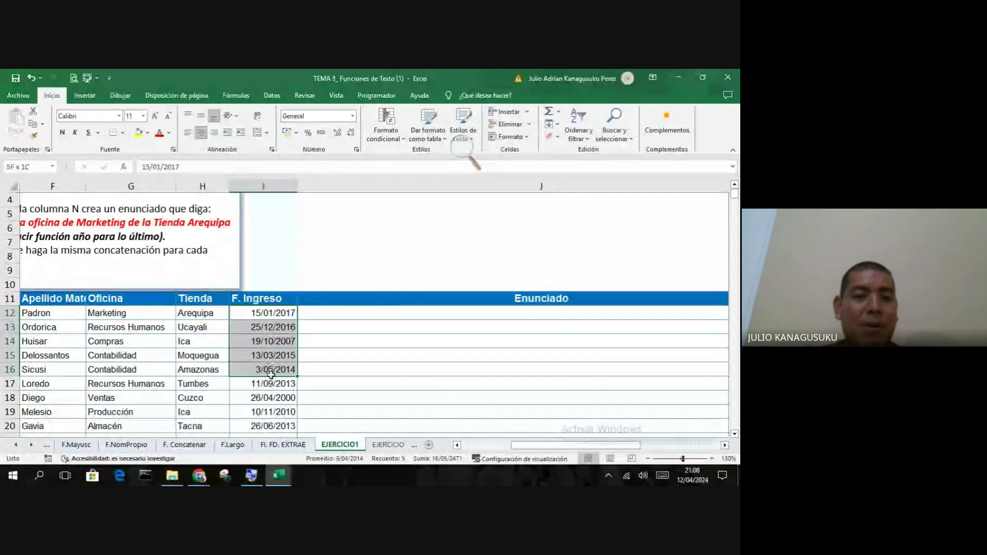
{"action": "left_click_drag", "start_coordinate": [270, 368], "coordinate": [272, 379]}
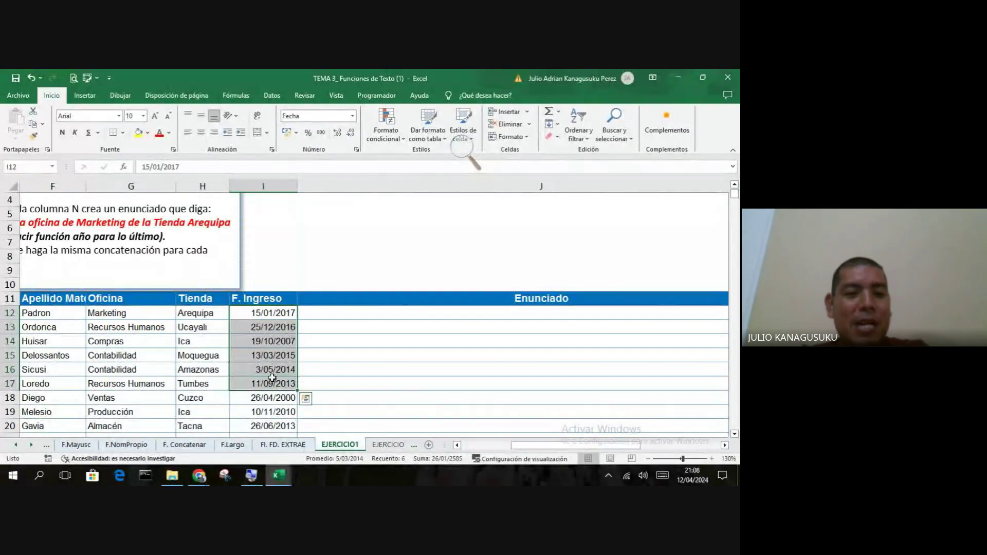
{"action": "key", "text": "ctrl+c"}
{"action": "left_click", "coordinate": [727, 448]}
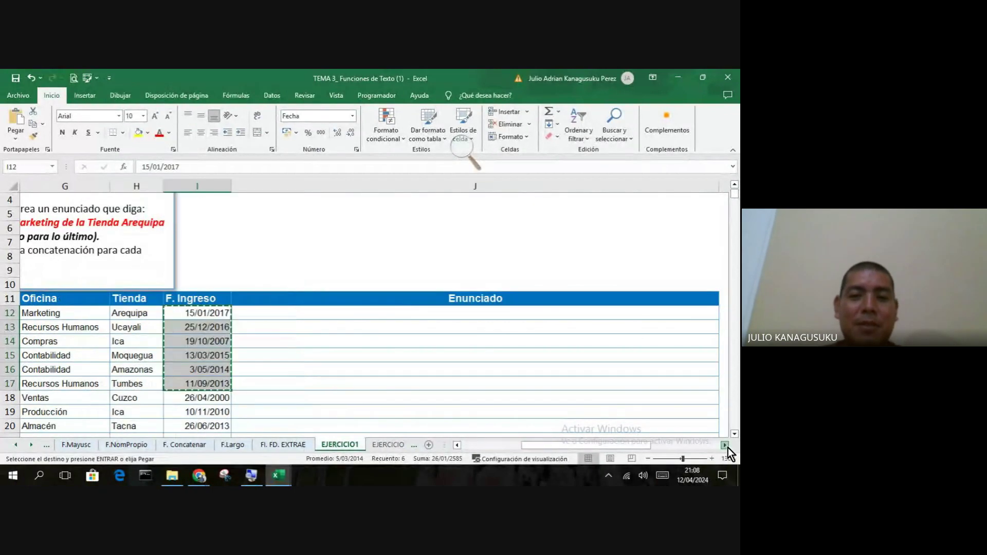
{"action": "left_click", "coordinate": [728, 449]}
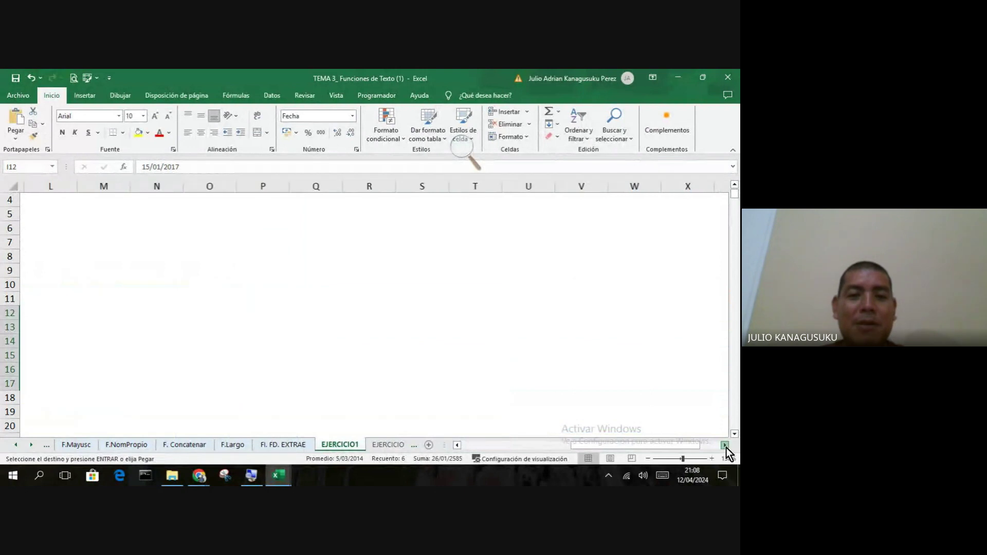
{"action": "left_click", "coordinate": [269, 308]}
{"action": "key", "text": "ctrl+v"}
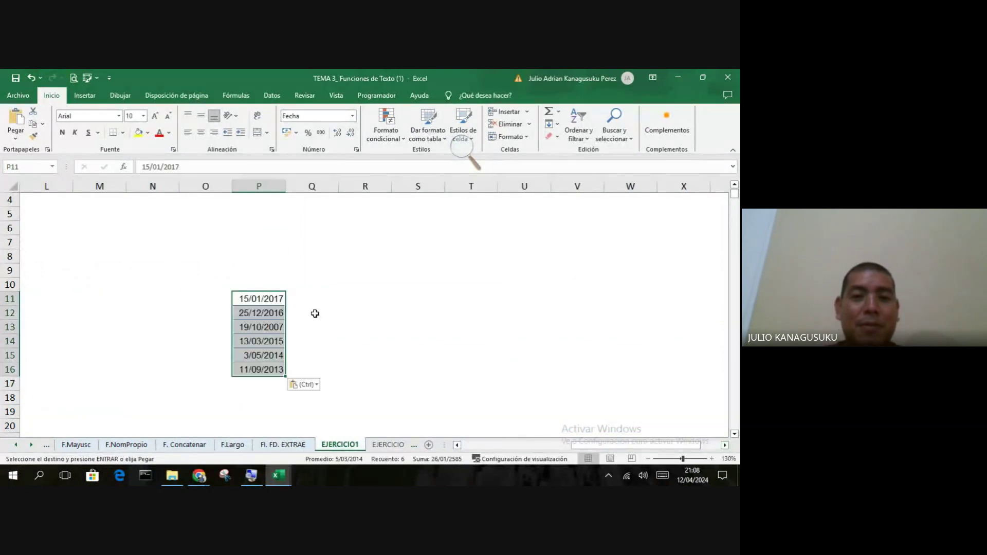
Type the label 'dia' in an empty cell right of the pasted dates.
{"action": "left_click", "coordinate": [460, 154]}
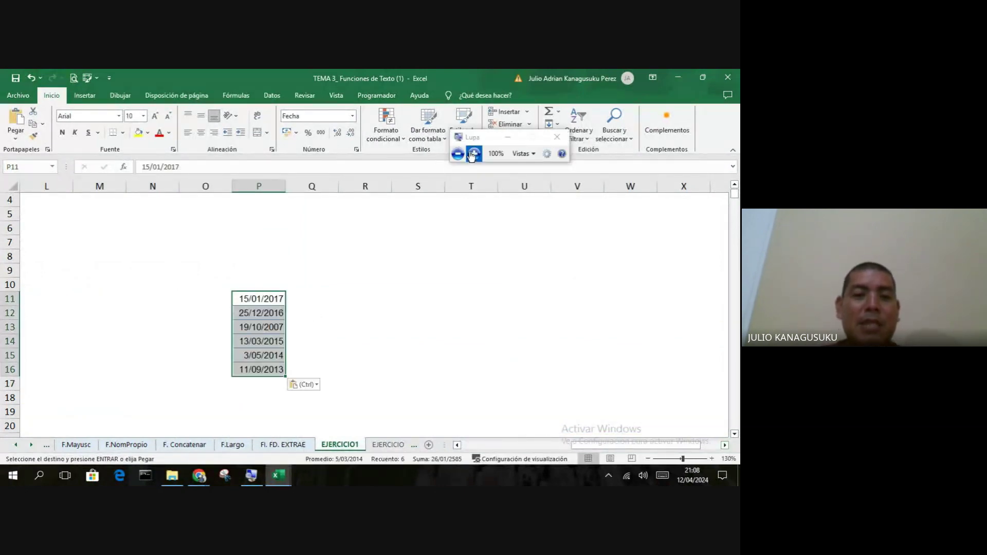
{"action": "left_click", "coordinate": [473, 154]}
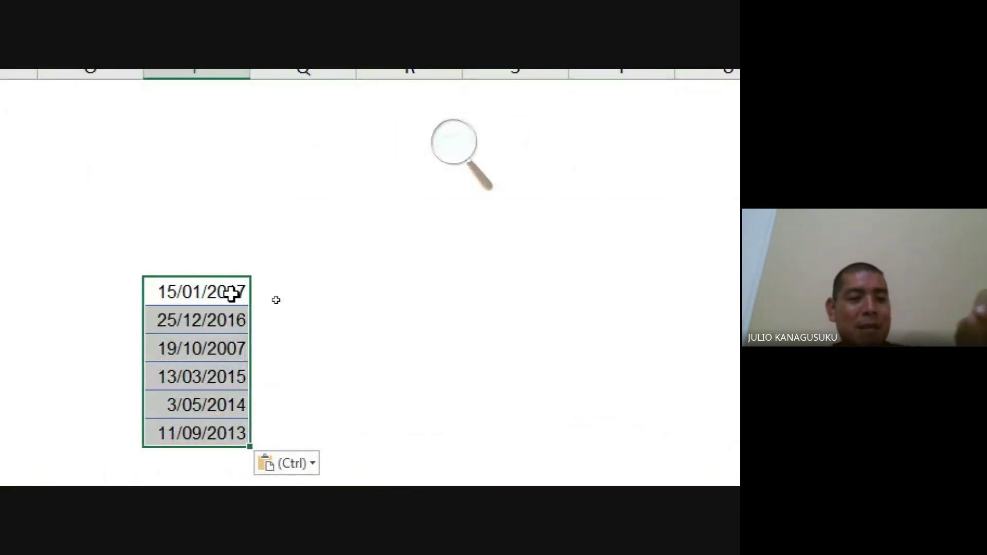
{"action": "left_click", "coordinate": [366, 293]}
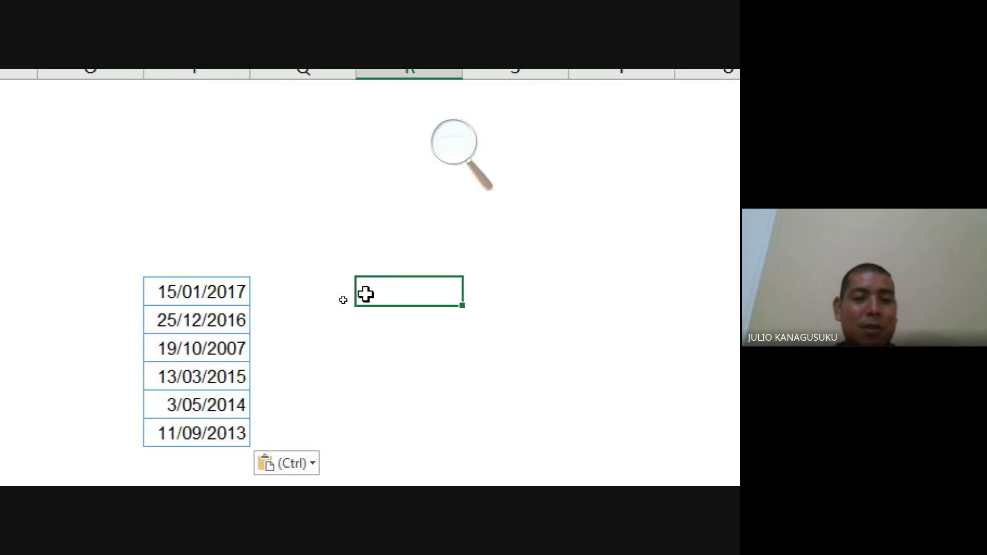
{"action": "left_click", "coordinate": [360, 175]}
{"action": "type", "text": "dia"}
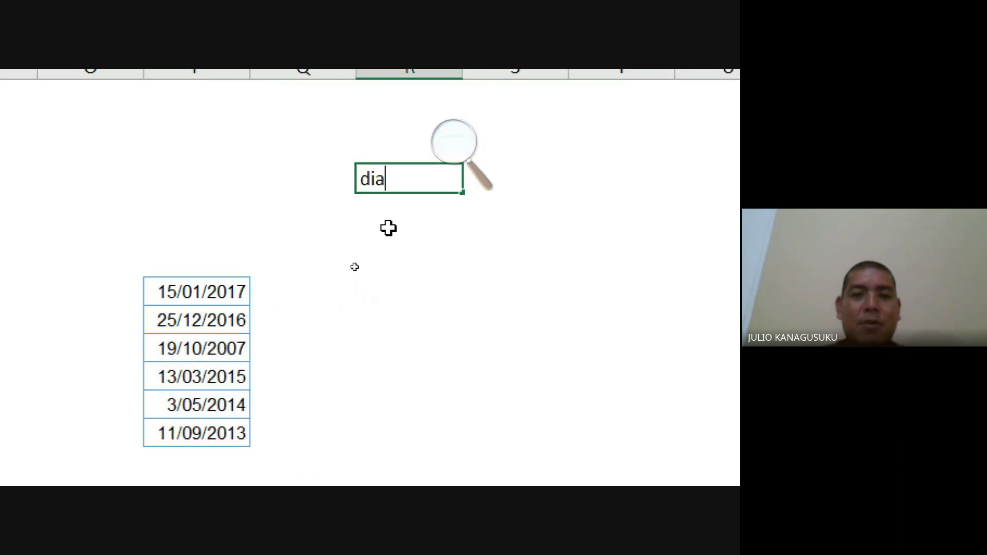
{"action": "key", "text": "Tab"}
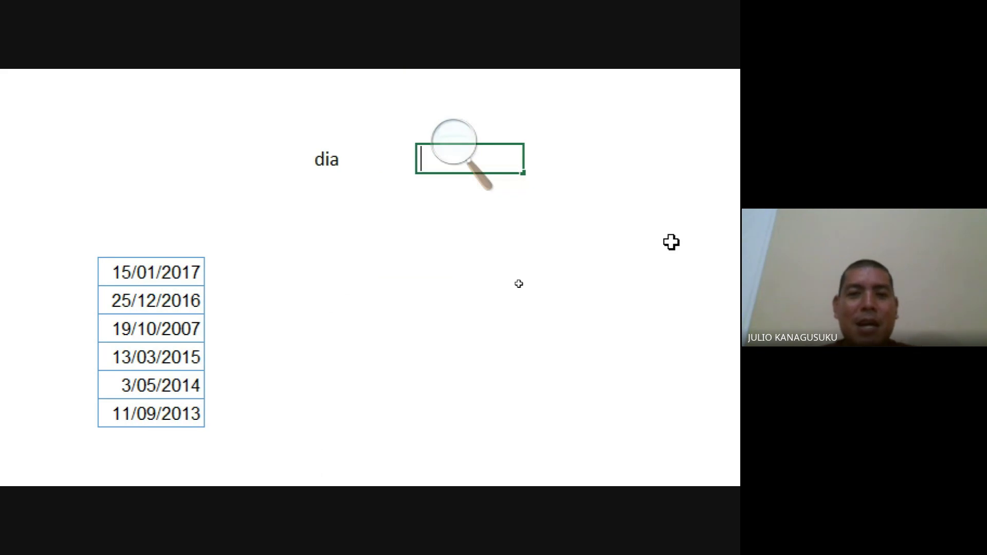
Enter =DIA() of the 15/01/2017 date beside the dia label, showing 15.
{"action": "type", "text": "=dia"}
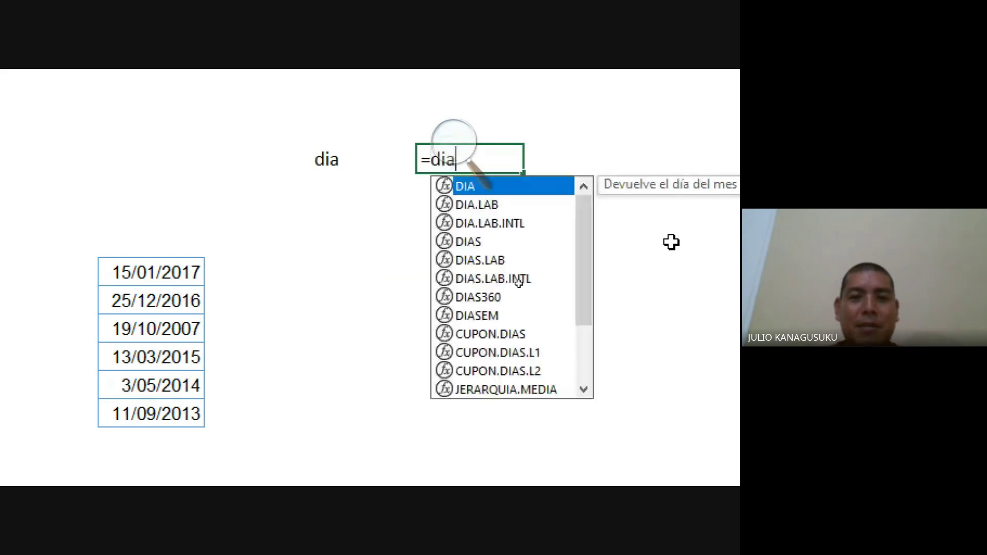
{"action": "double_click", "coordinate": [468, 186]}
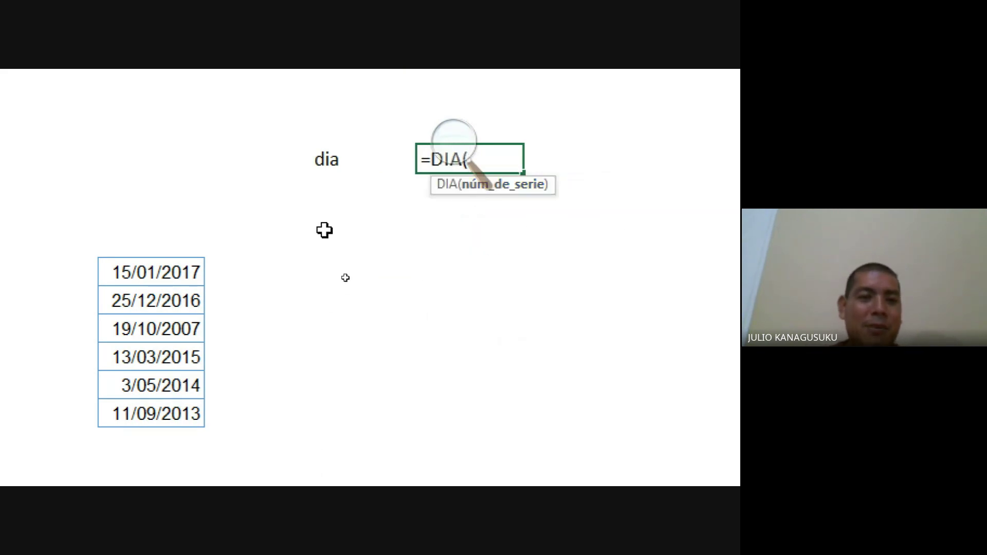
{"action": "left_click", "coordinate": [172, 280]}
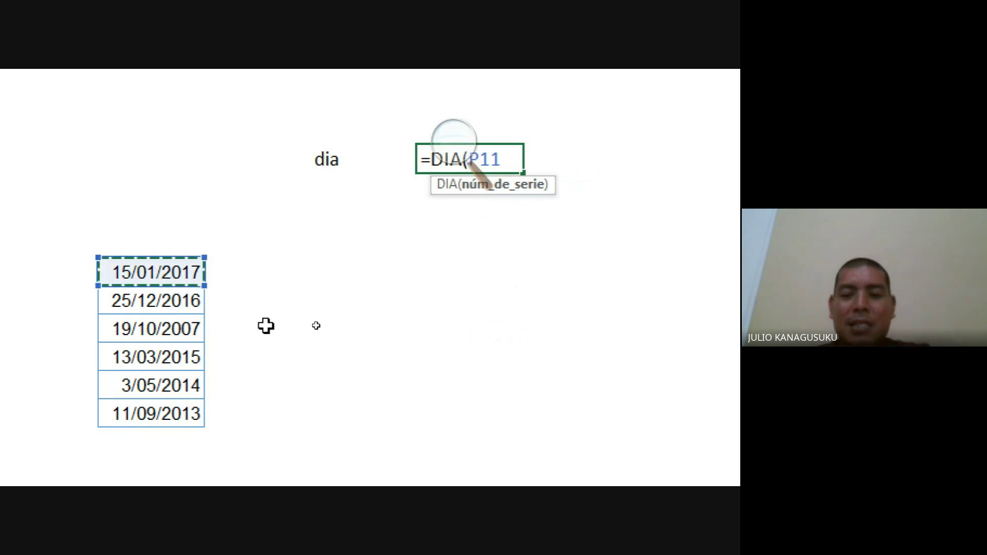
{"action": "type", "text": ")"}
{"action": "key", "text": "Return"}
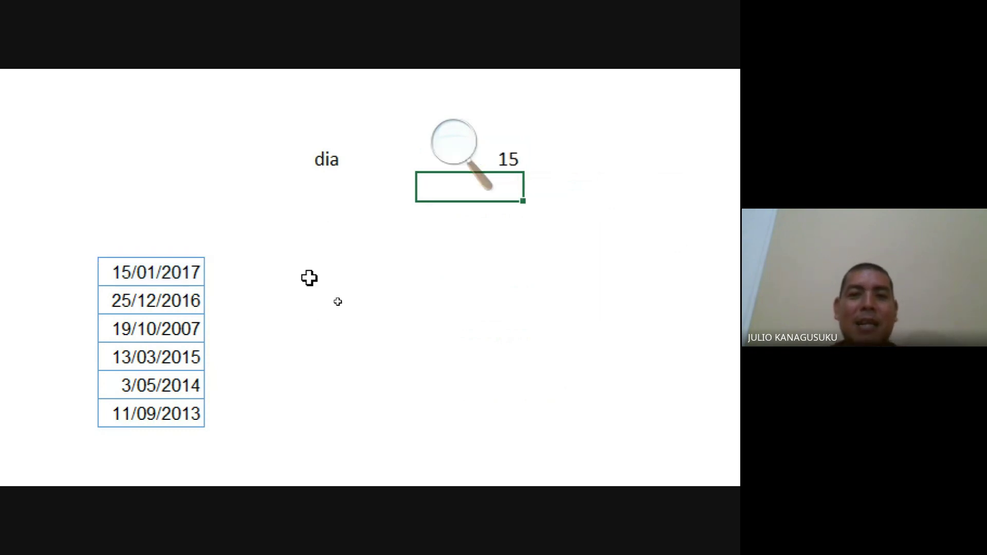
{"action": "left_click", "coordinate": [512, 161]}
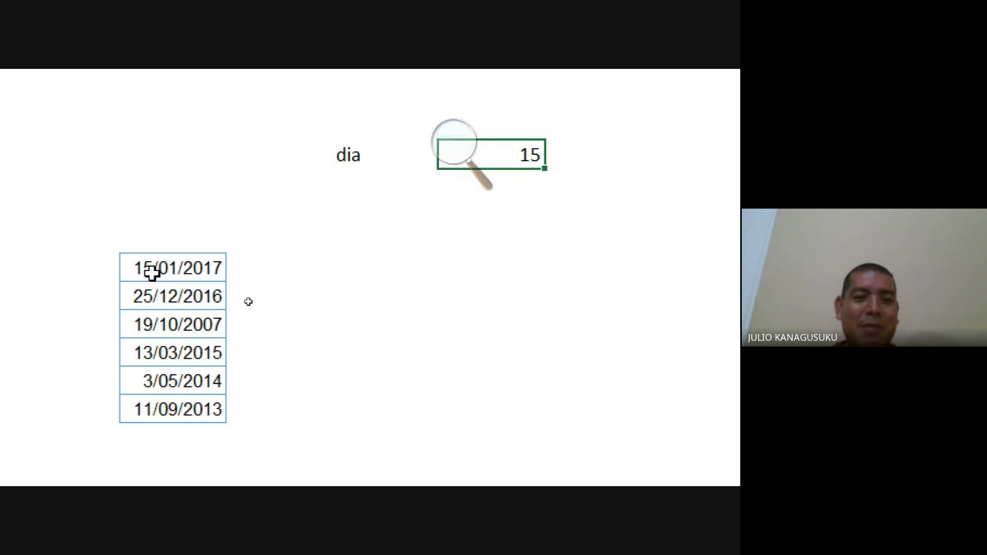
{"action": "left_click", "coordinate": [167, 278]}
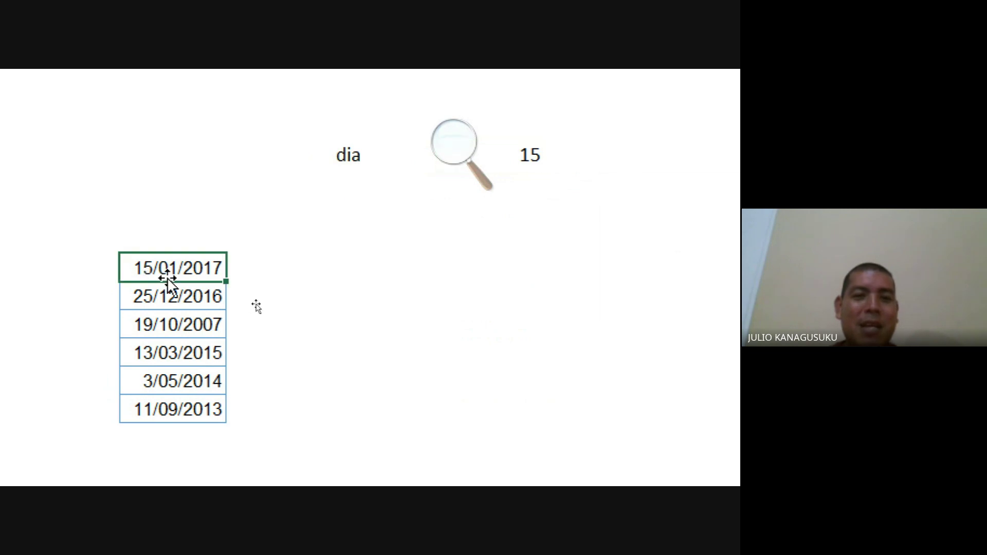
Add a 'mes' label with =MES() of the same date, showing 1.
{"action": "left_click", "coordinate": [355, 191]}
{"action": "type", "text": "mes"}
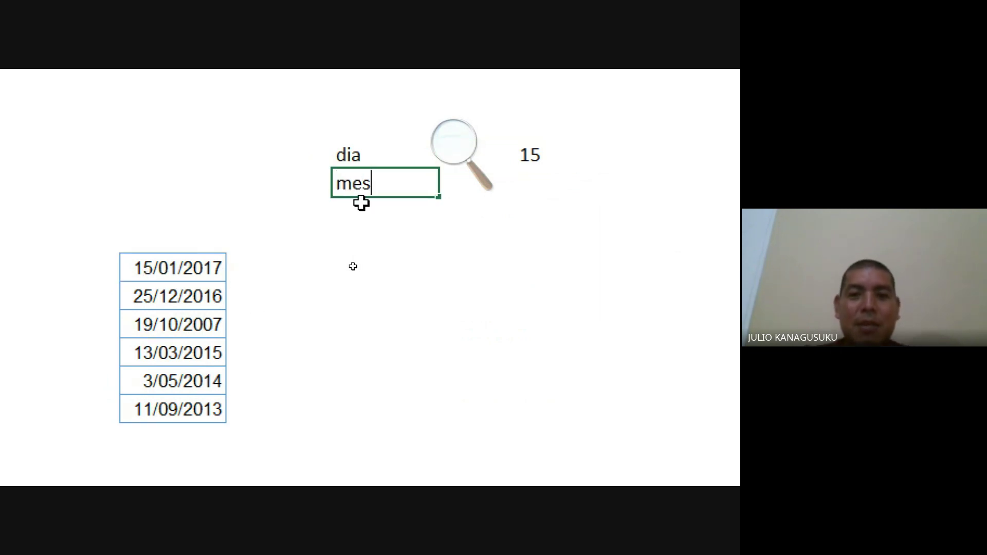
{"action": "key", "text": "Tab"}
{"action": "type", "text": "="}
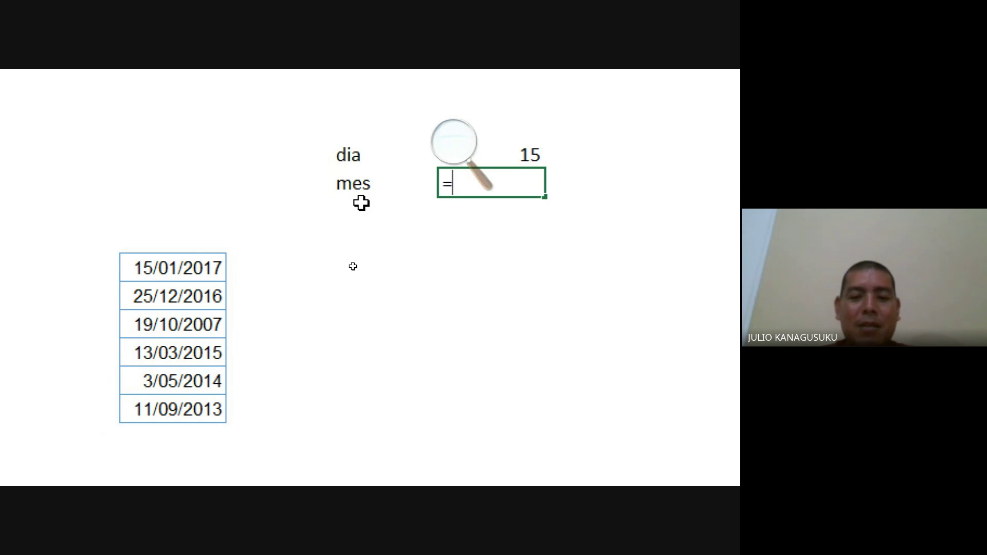
{"action": "type", "text": "mes"}
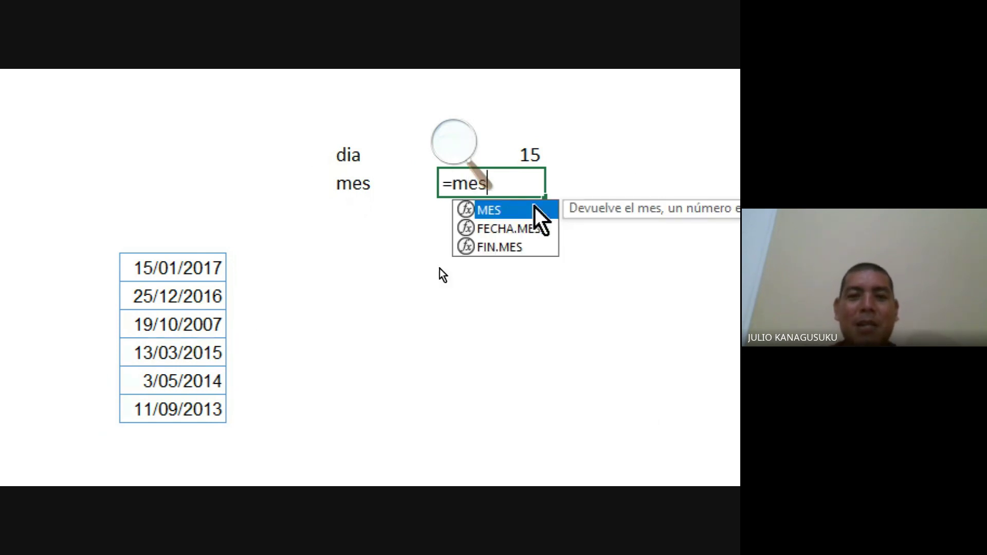
{"action": "double_click", "coordinate": [536, 210]}
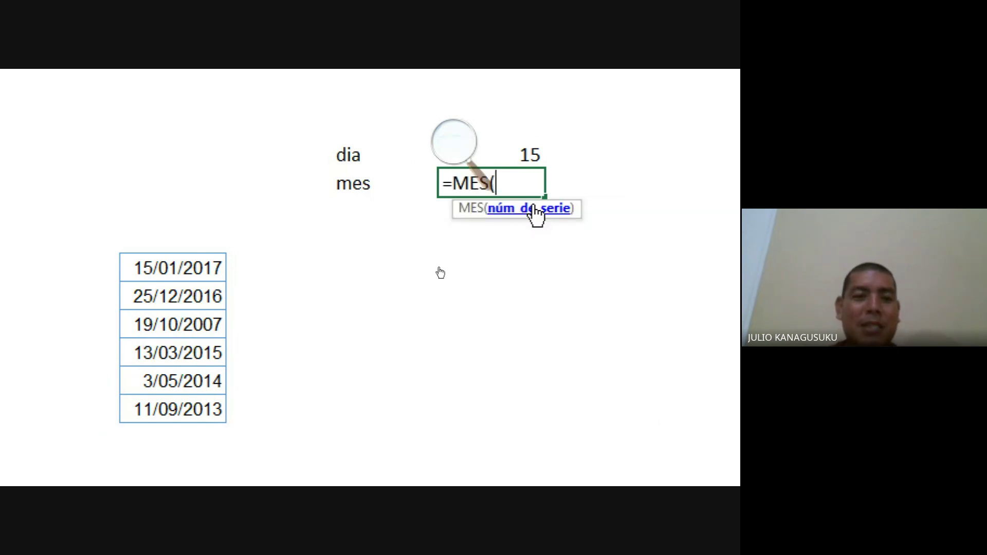
{"action": "left_click", "coordinate": [189, 264]}
{"action": "type", "text": ")"}
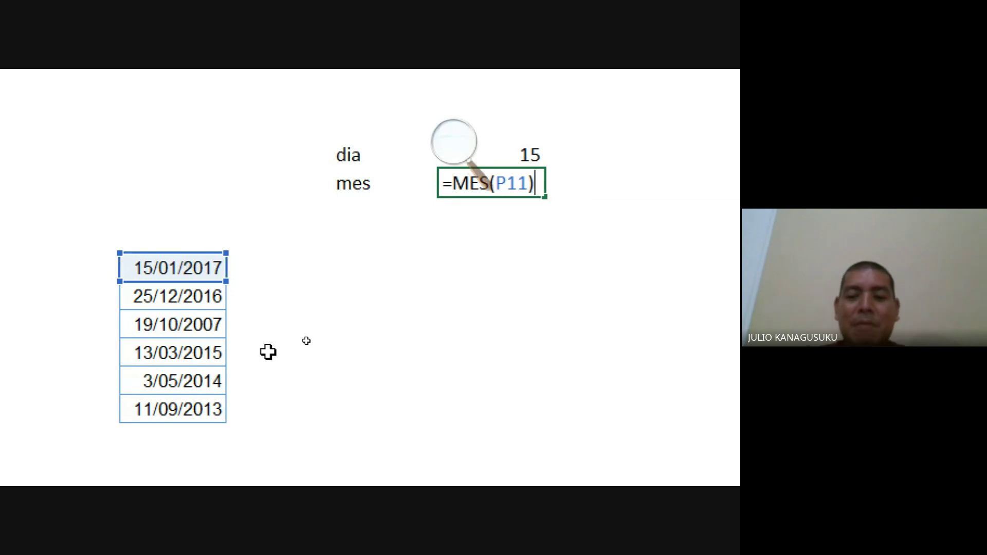
{"action": "key", "text": "Return"}
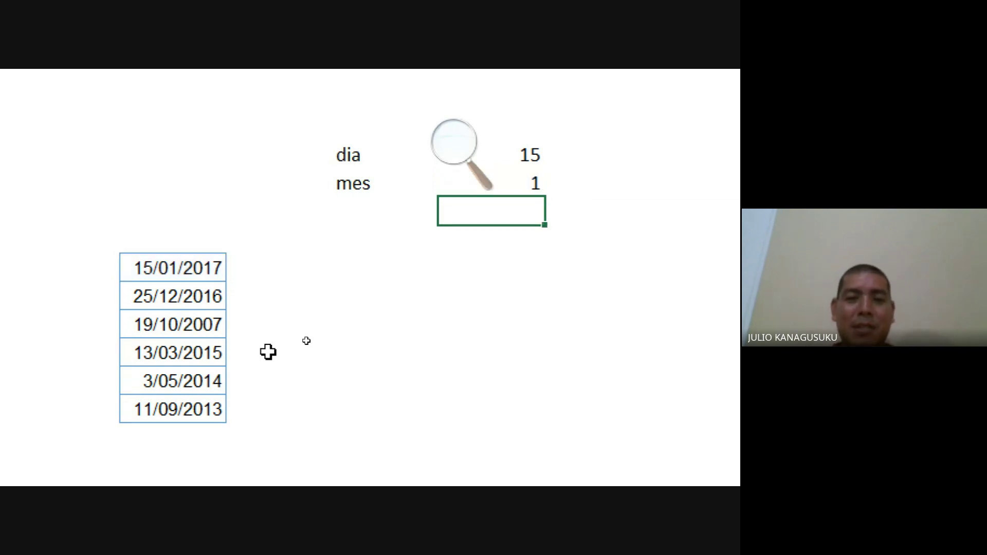
Add an 'año' label with =AÑO() of the date, showing 2017.
{"action": "left_click", "coordinate": [342, 221]}
{"action": "type", "text": "año"}
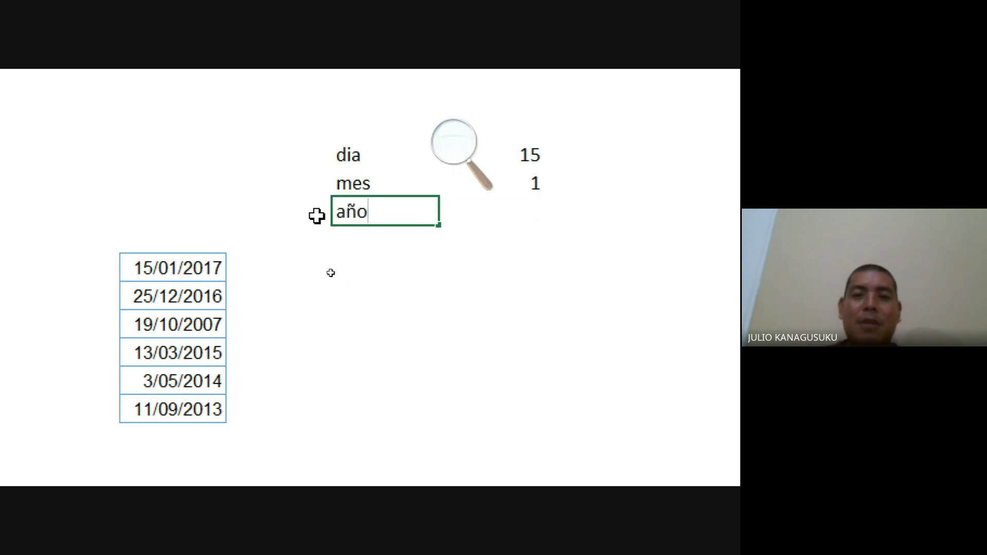
{"action": "key", "text": "Tab"}
{"action": "type", "text": "="}
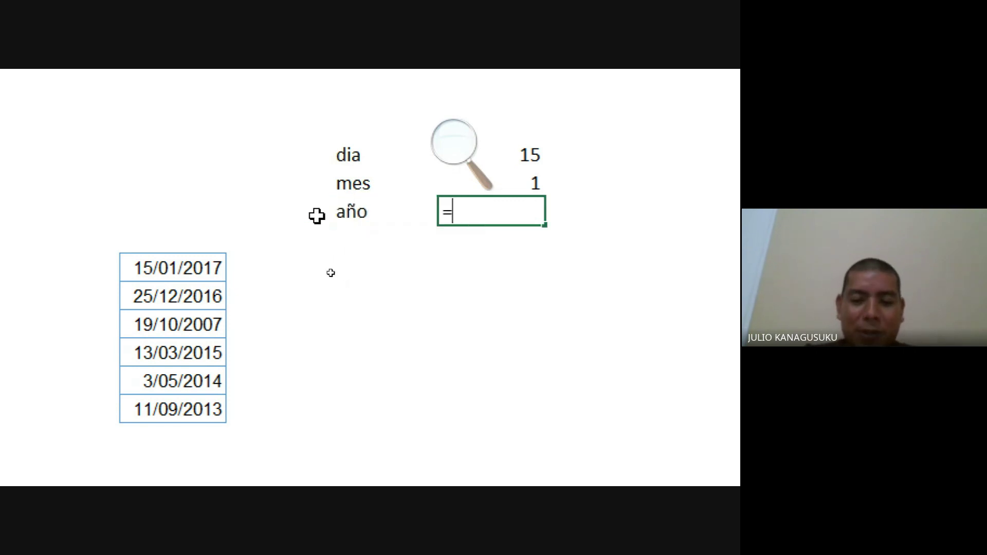
{"action": "type", "text": "año"}
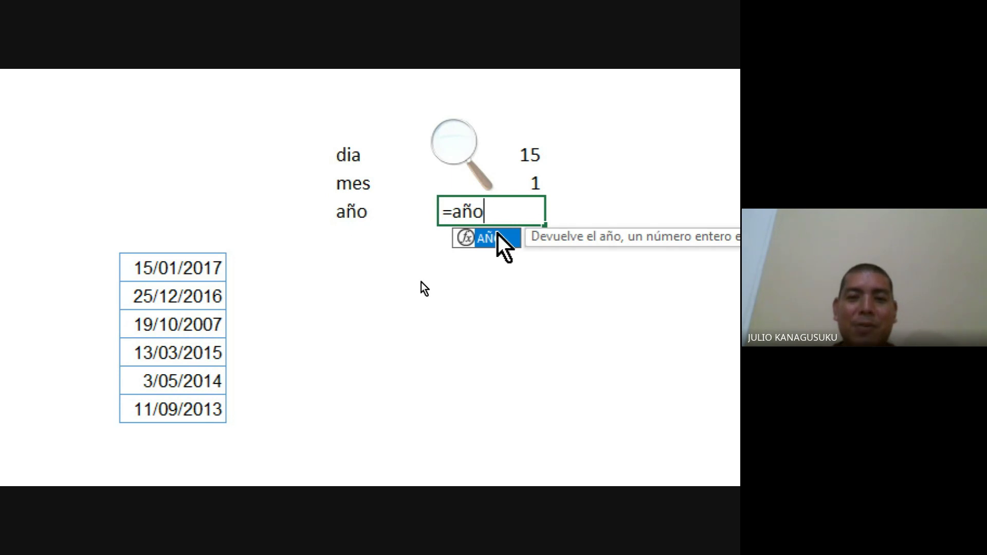
{"action": "double_click", "coordinate": [497, 238]}
{"action": "left_click", "coordinate": [195, 274]}
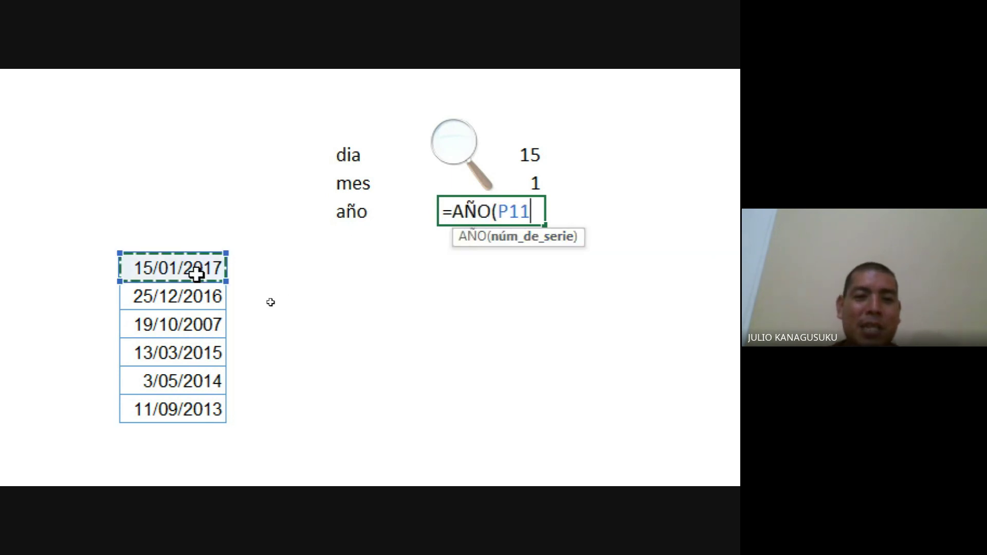
{"action": "type", "text": ")"}
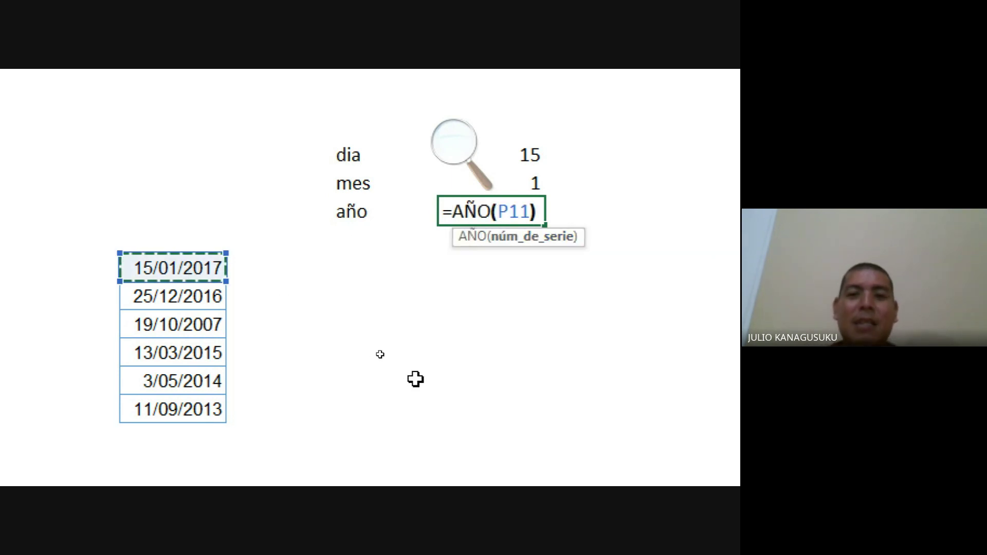
{"action": "key", "text": "Return"}
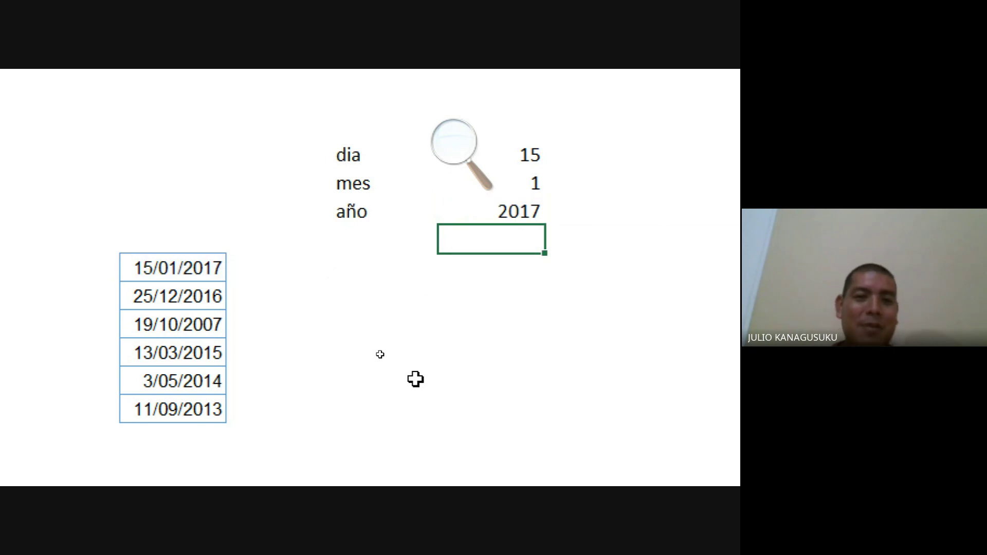
Reset the Magnifier to 100% and select the first hire-date cell in the EJERCICIO1 table.
{"action": "left_click_drag", "start_coordinate": [366, 216], "coordinate": [468, 212]}
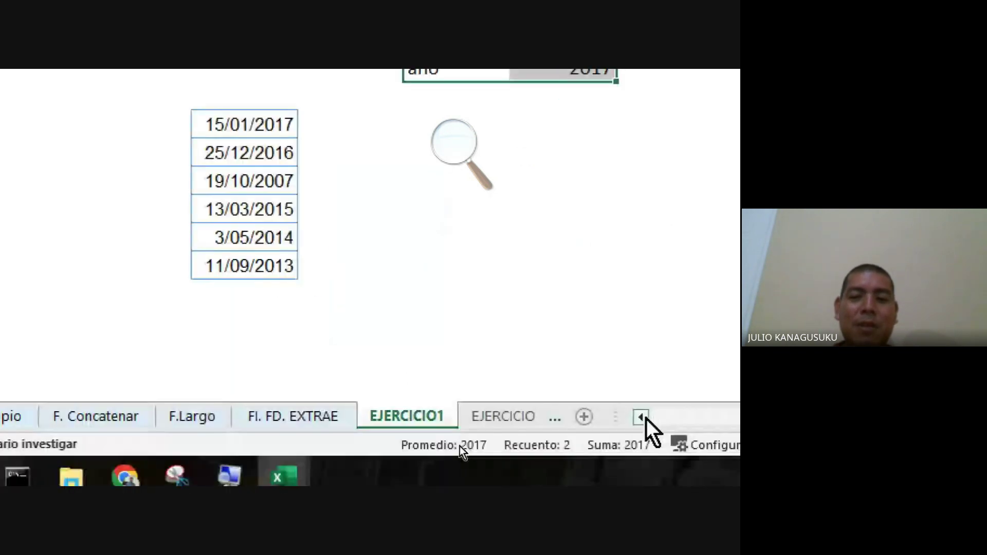
{"action": "left_click", "coordinate": [455, 141]}
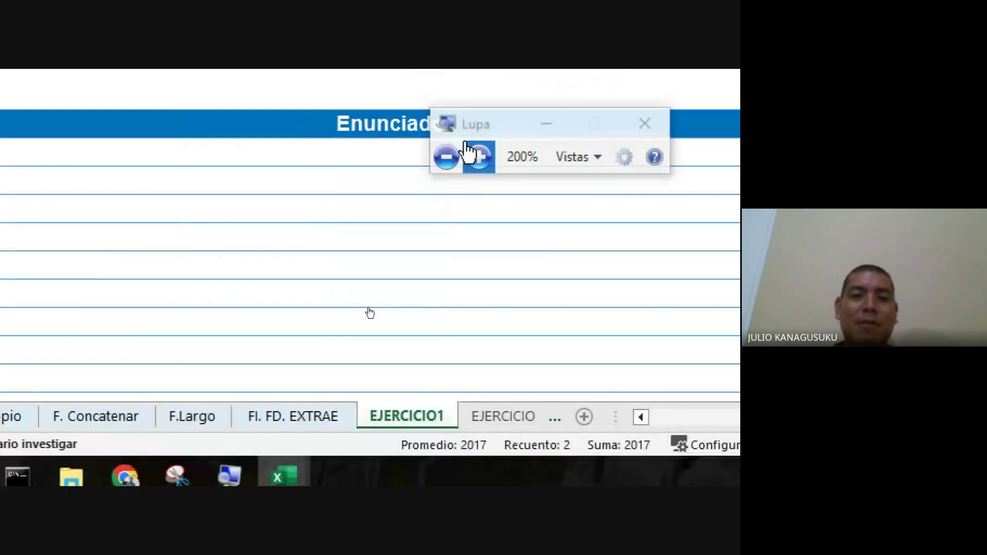
{"action": "left_click", "coordinate": [455, 156]}
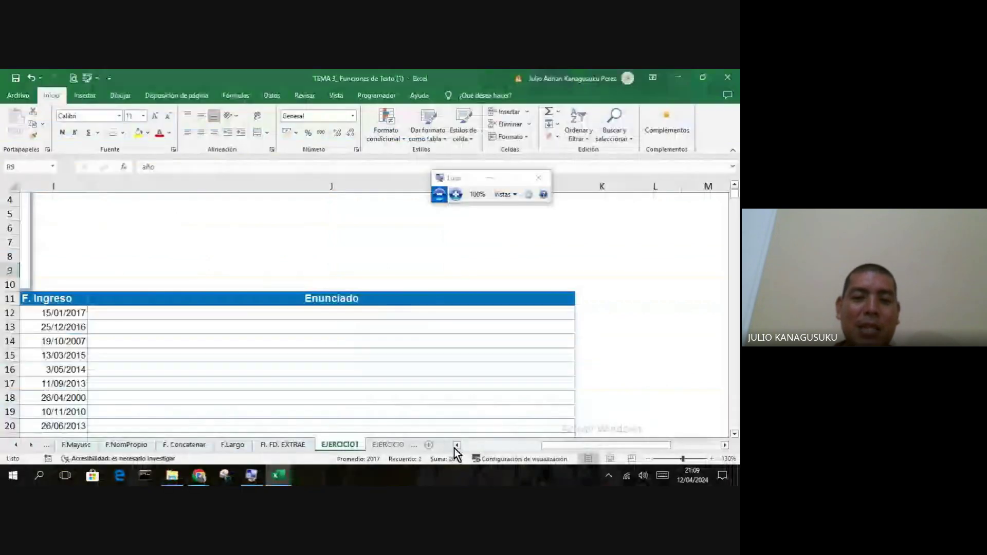
{"action": "left_click", "coordinate": [456, 445]}
{"action": "left_click", "coordinate": [456, 445]}
{"action": "left_click", "coordinate": [211, 314]}
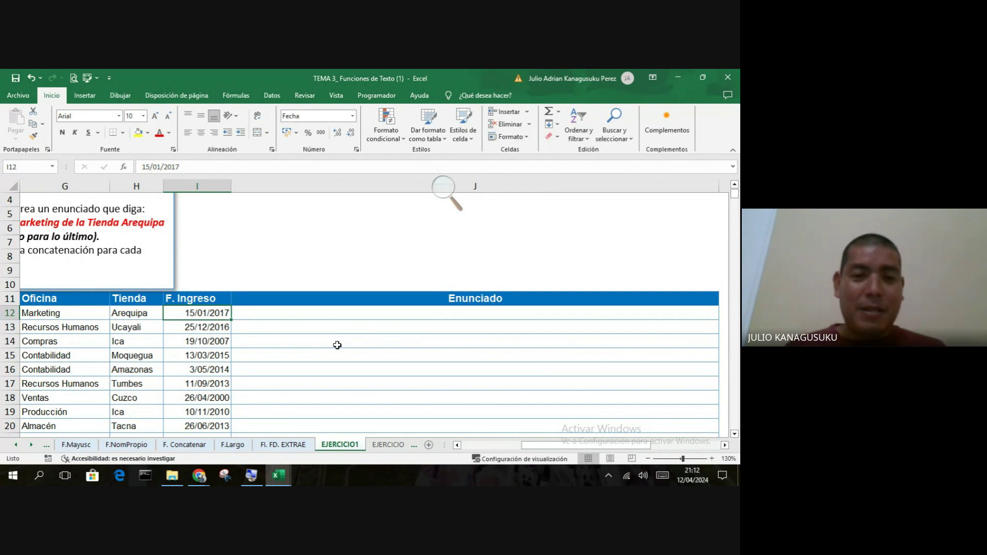
Start a CONCATENAR formula in the first Enunciado cell with the first name D12.
{"action": "left_click", "coordinate": [365, 320]}
{"action": "type", "text": "="}
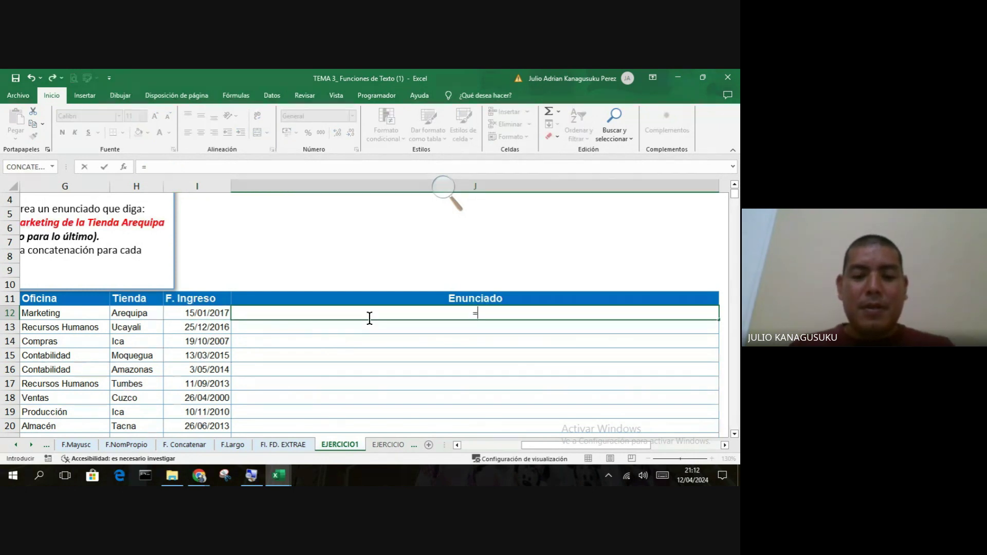
{"action": "type", "text": "con"}
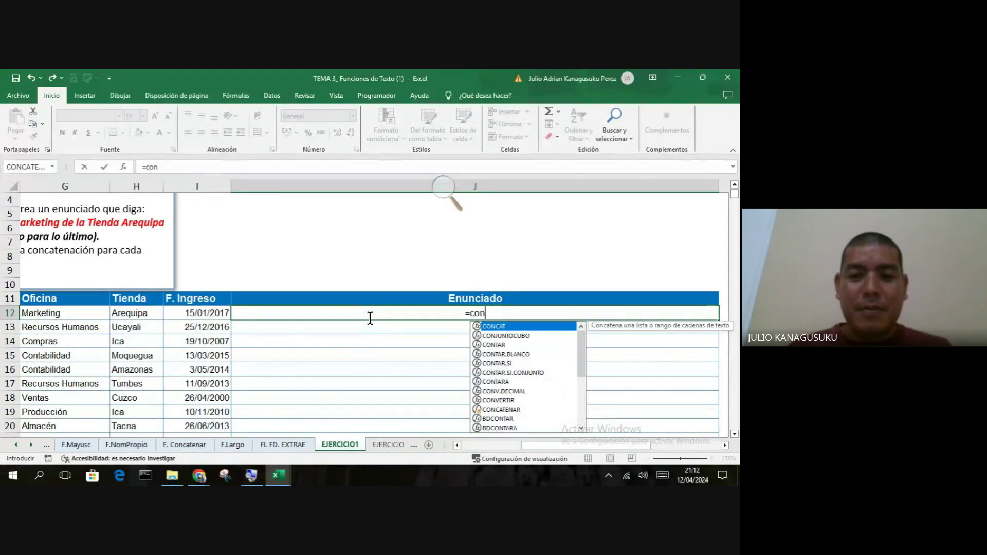
{"action": "type", "text": "cate"}
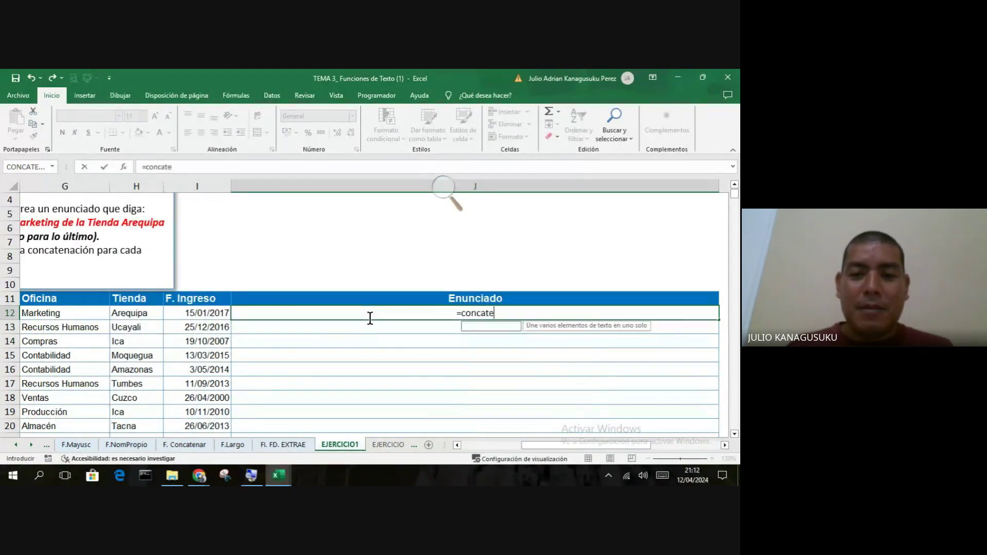
{"action": "double_click", "coordinate": [488, 327]}
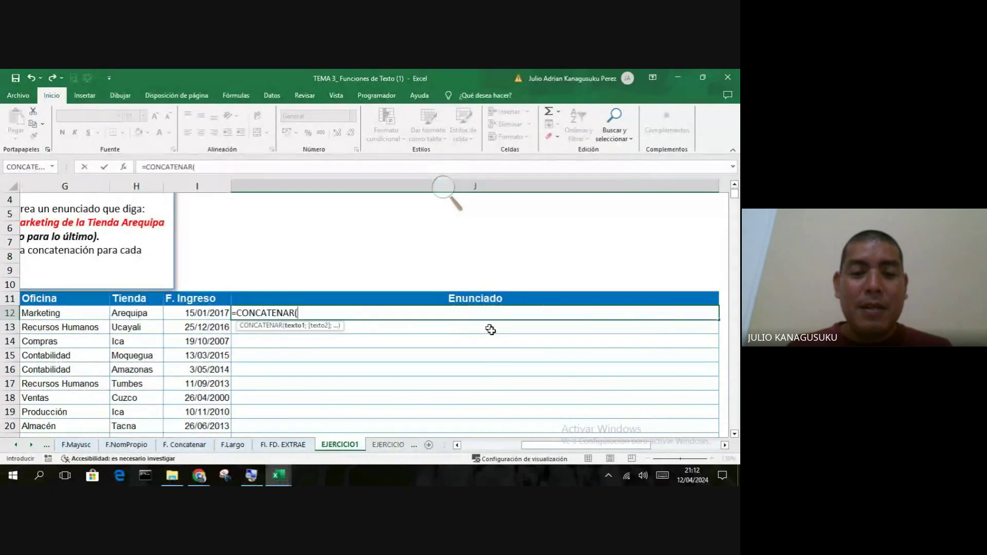
{"action": "left_click_drag", "start_coordinate": [524, 445], "coordinate": [470, 446]}
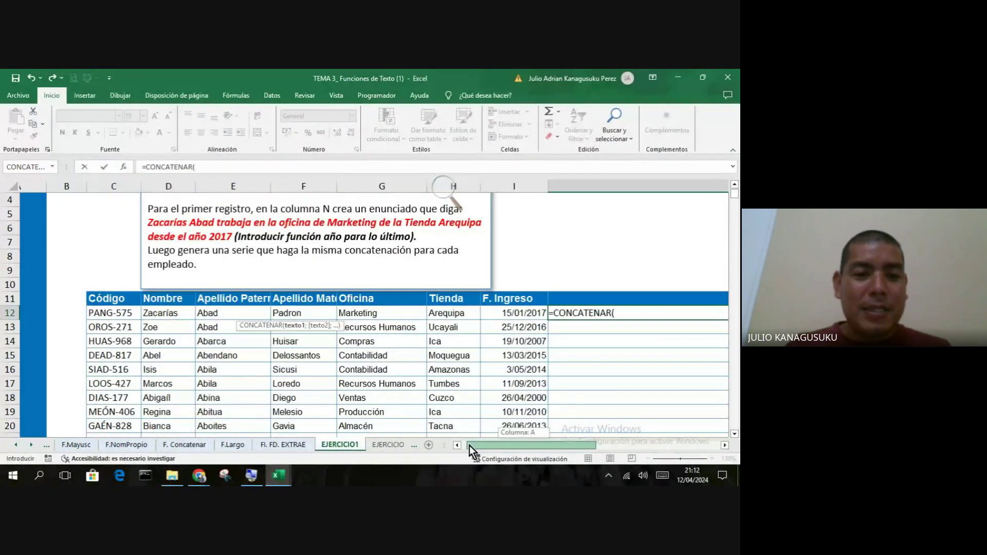
{"action": "left_click", "coordinate": [126, 312]}
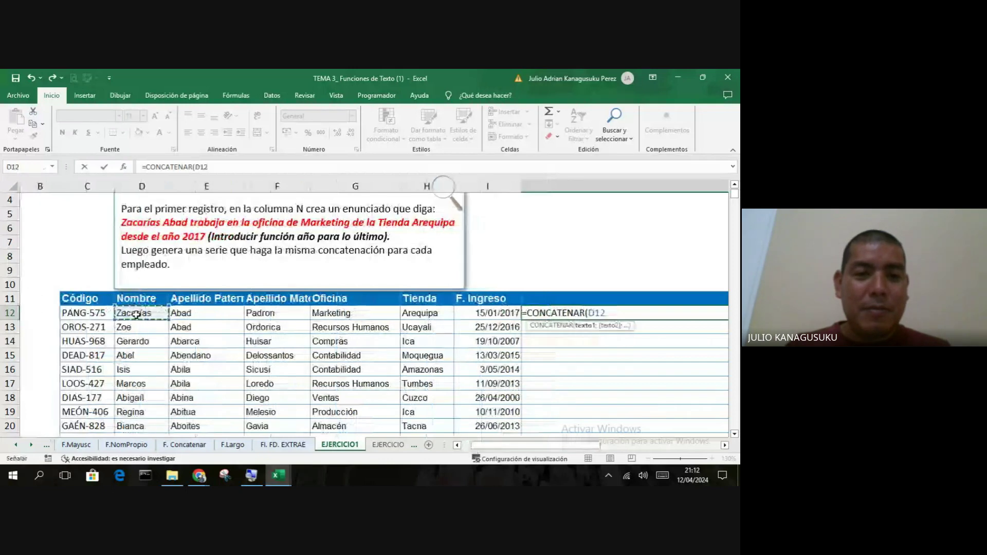
Zoom to 200% and append " ", surname E12 and " trabaja en la oficina de " to the formula.
{"action": "left_click", "coordinate": [453, 198]}
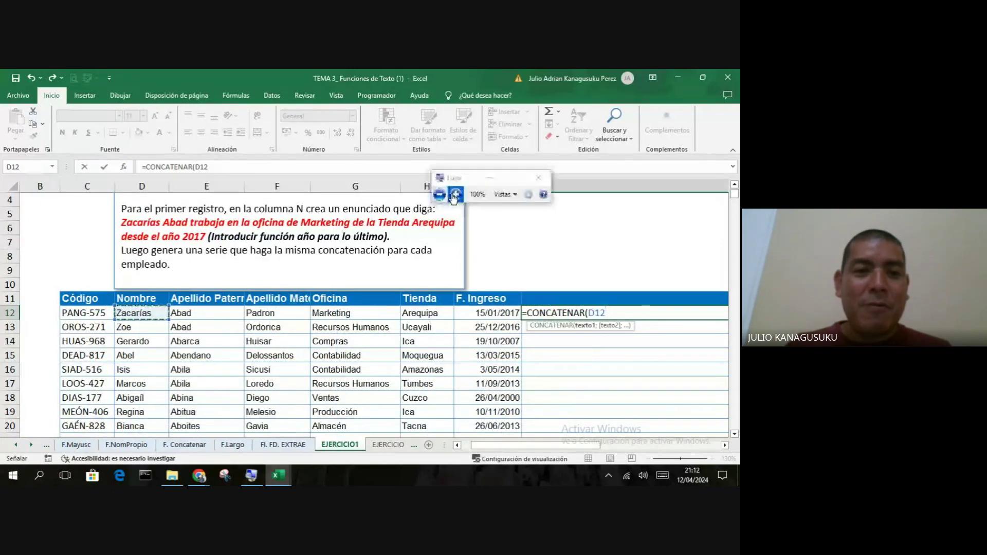
{"action": "left_click", "coordinate": [454, 198]}
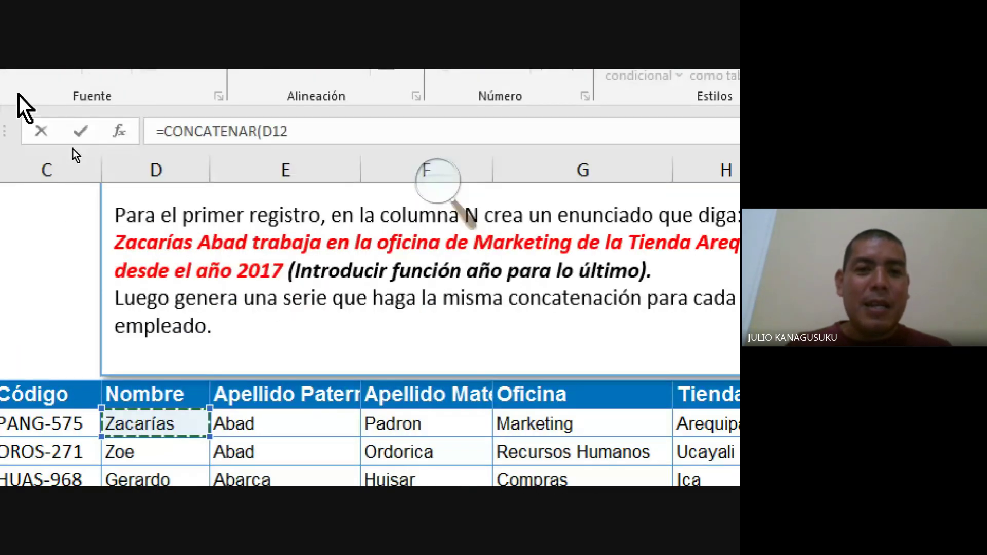
{"action": "left_click", "coordinate": [314, 132]}
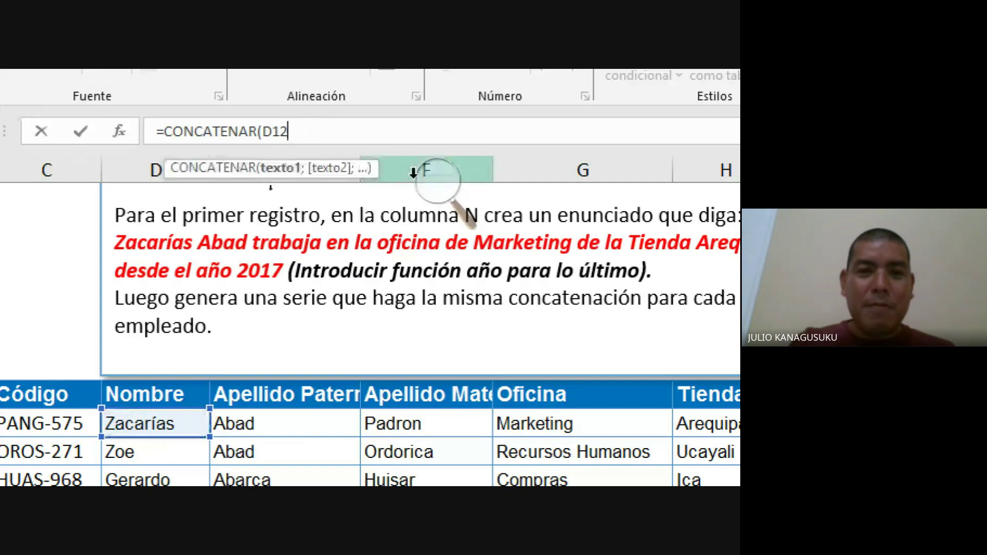
{"action": "type", "text": ";"}
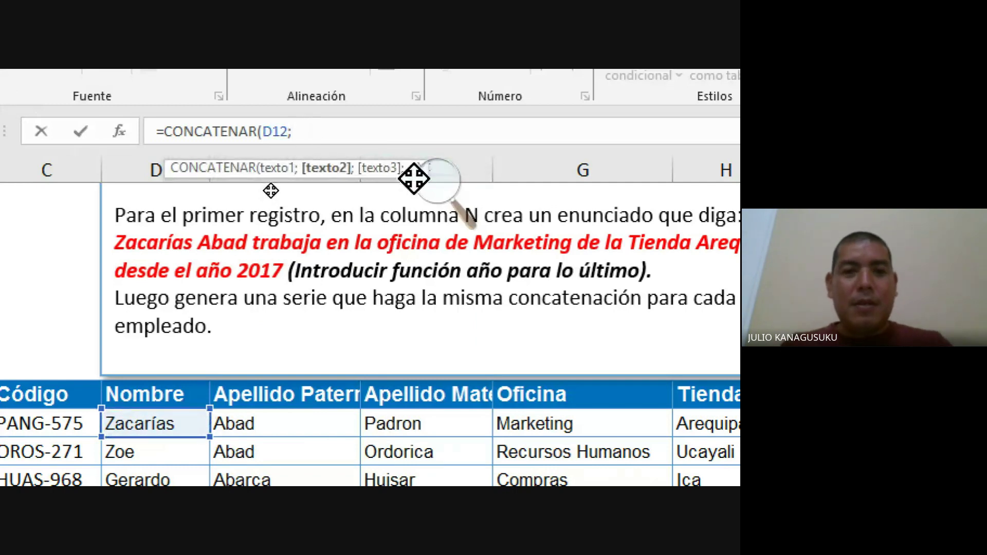
{"action": "type", "text": "\""}
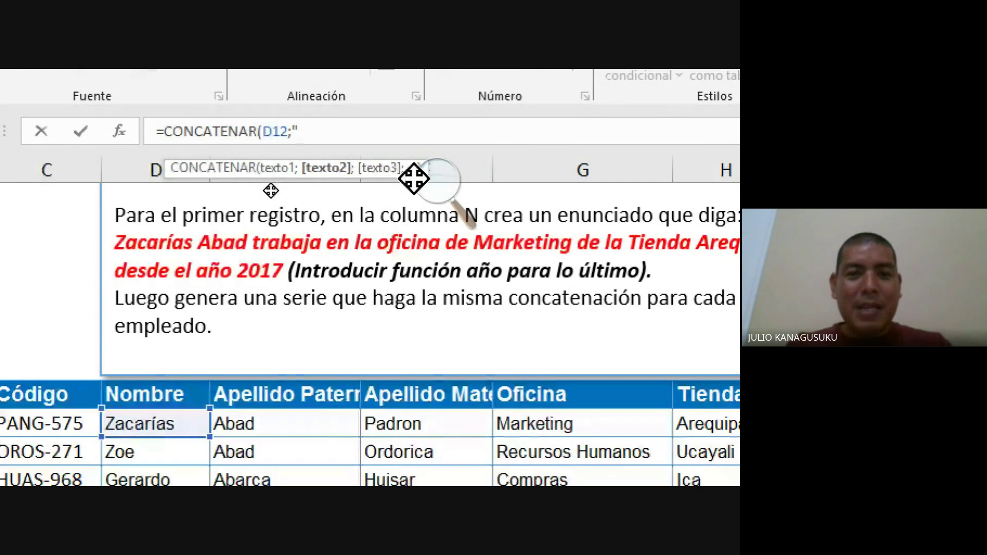
{"action": "type", "text": " \""}
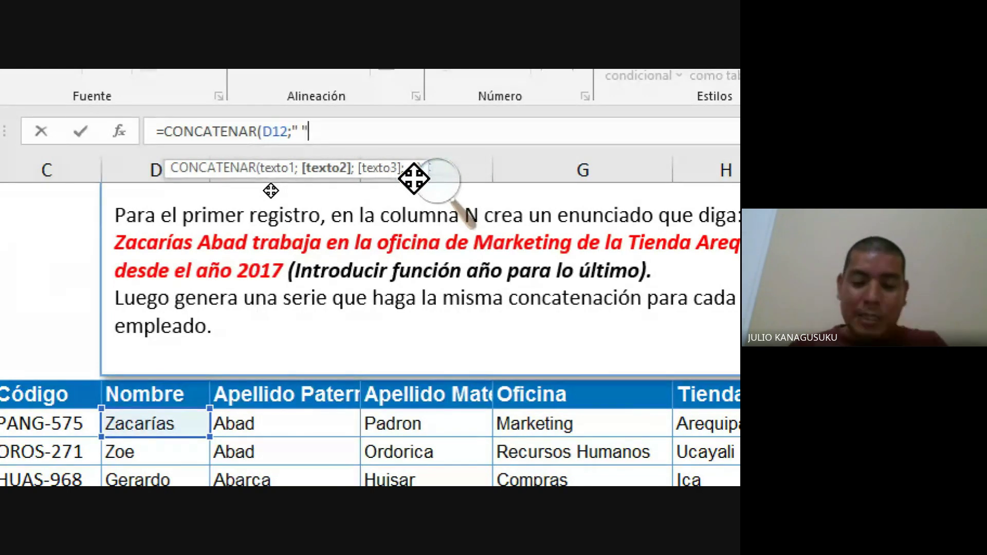
{"action": "type", "text": ";"}
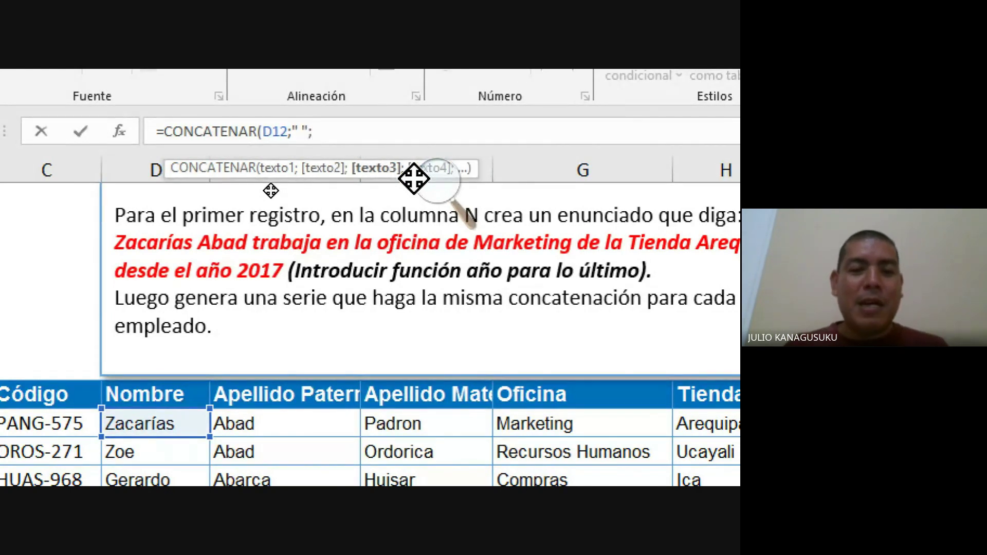
{"action": "left_click", "coordinate": [237, 422]}
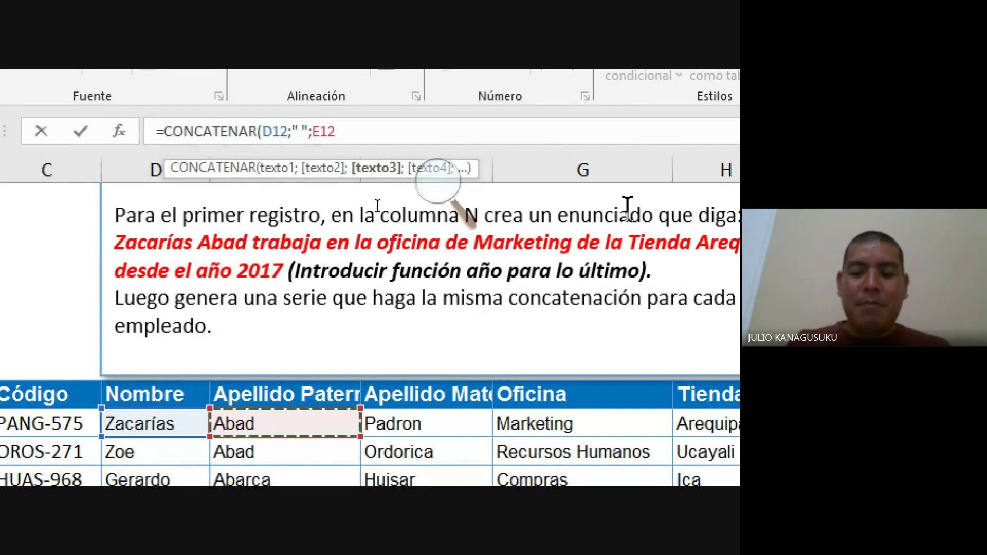
{"action": "type", "text": ";"}
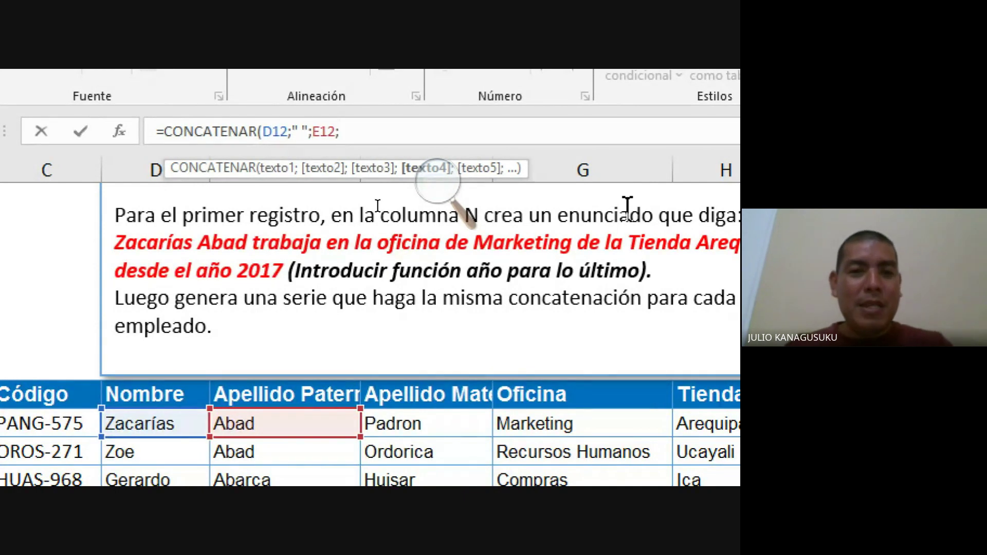
{"action": "type", "text": "\""}
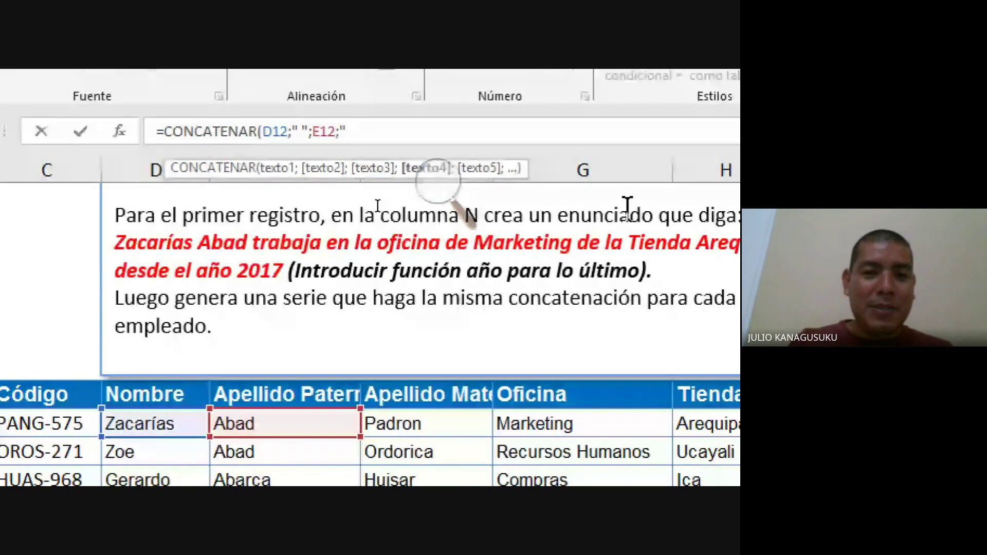
{"action": "type", "text": " trab"}
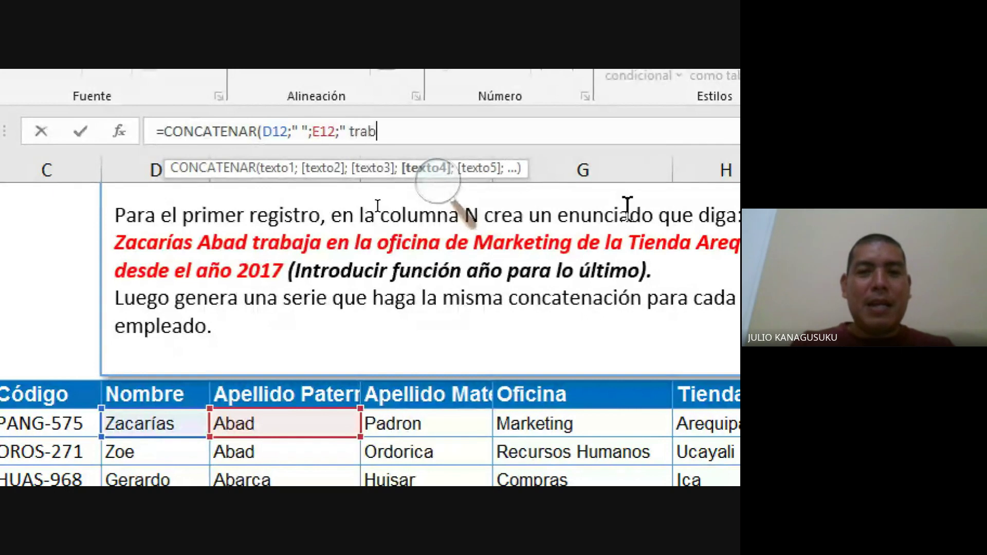
{"action": "type", "text": "aja en"}
{"action": "key", "text": "BackSpace"}
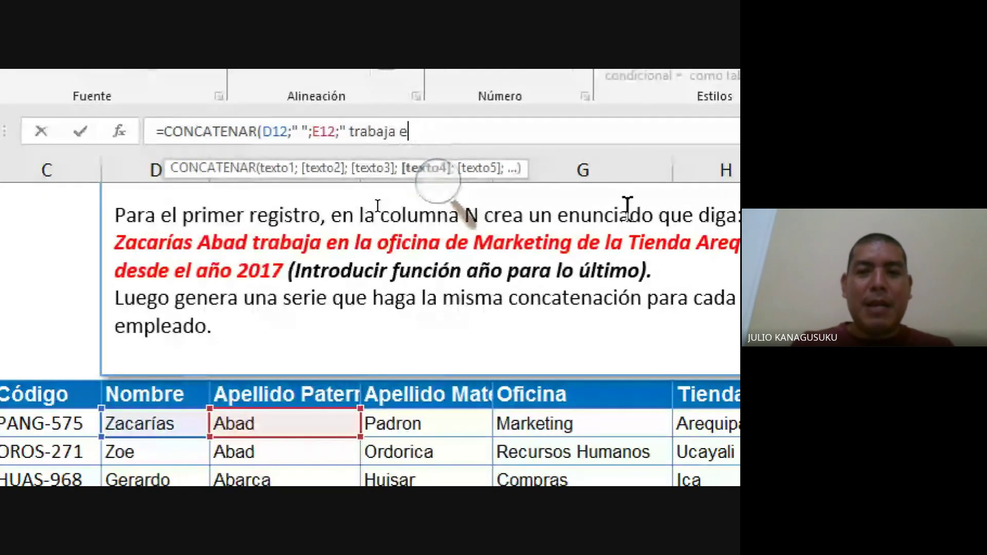
{"action": "type", "text": "n la "}
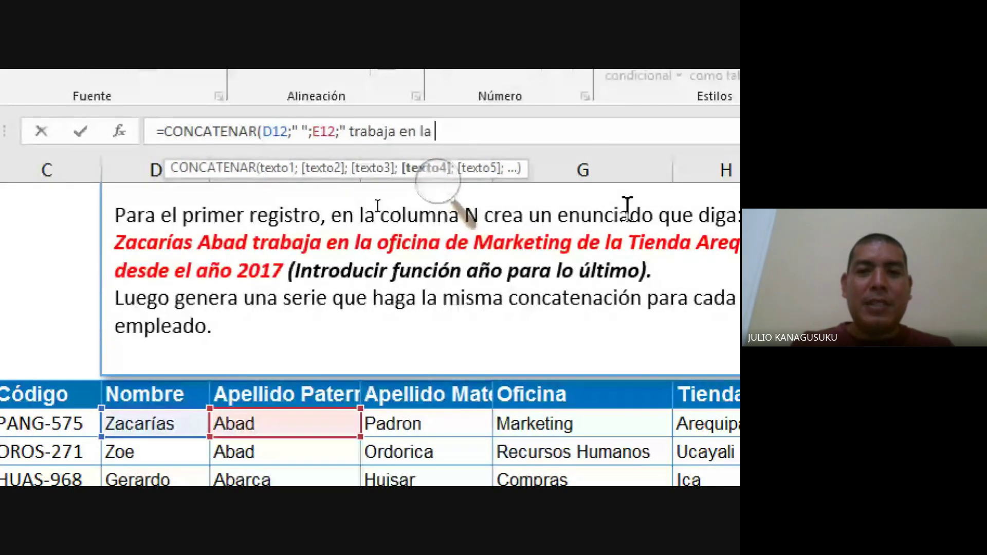
{"action": "type", "text": "oficina d"}
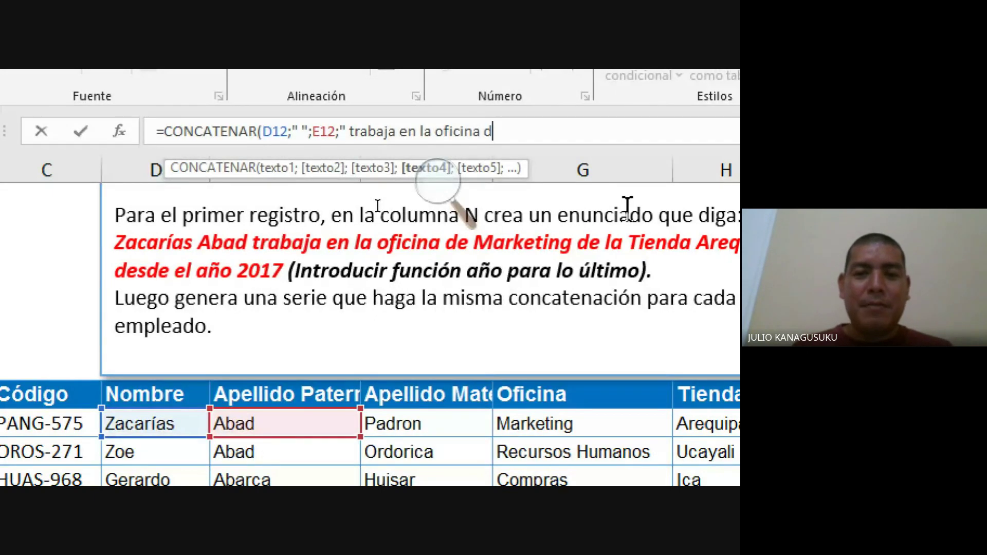
{"action": "type", "text": "e"}
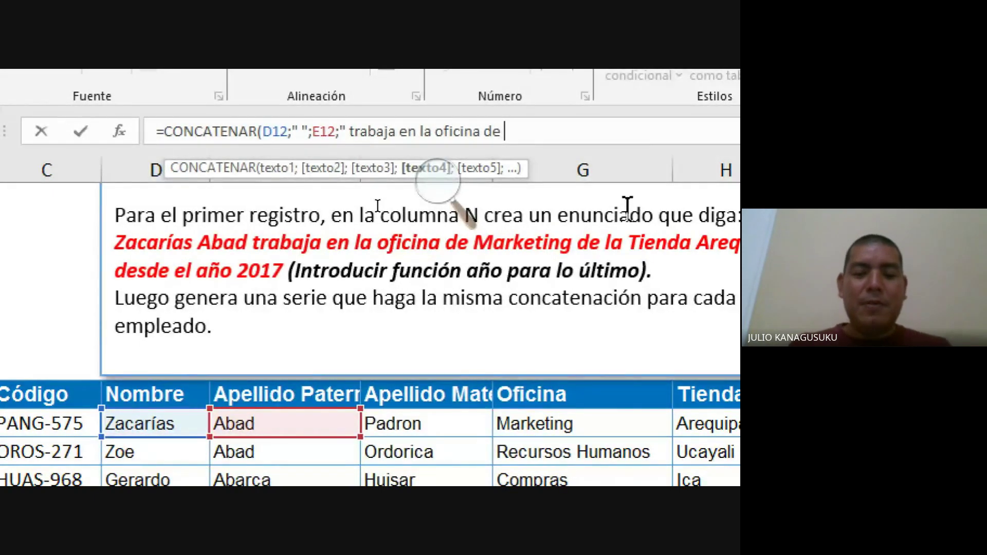
{"action": "type", "text": " \""}
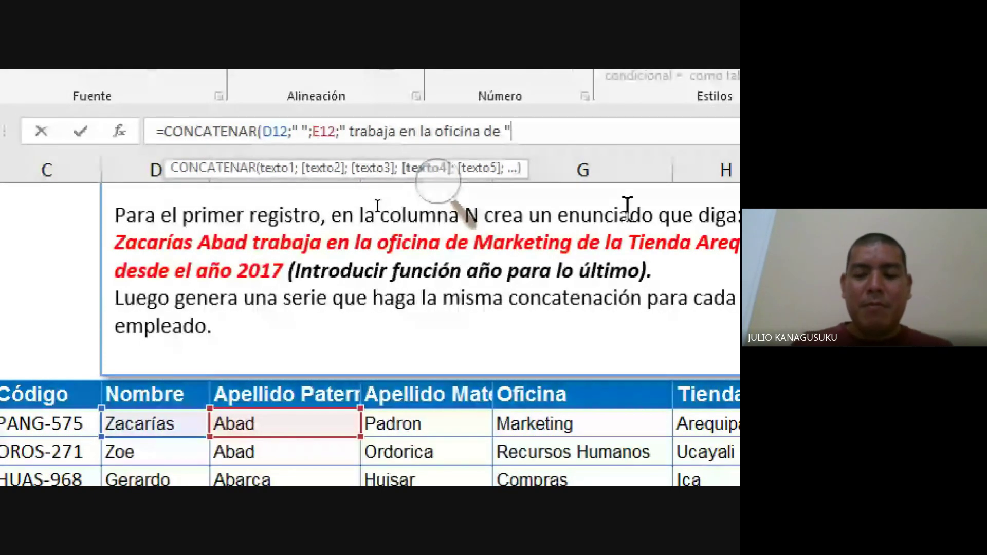
{"action": "type", "text": ";"}
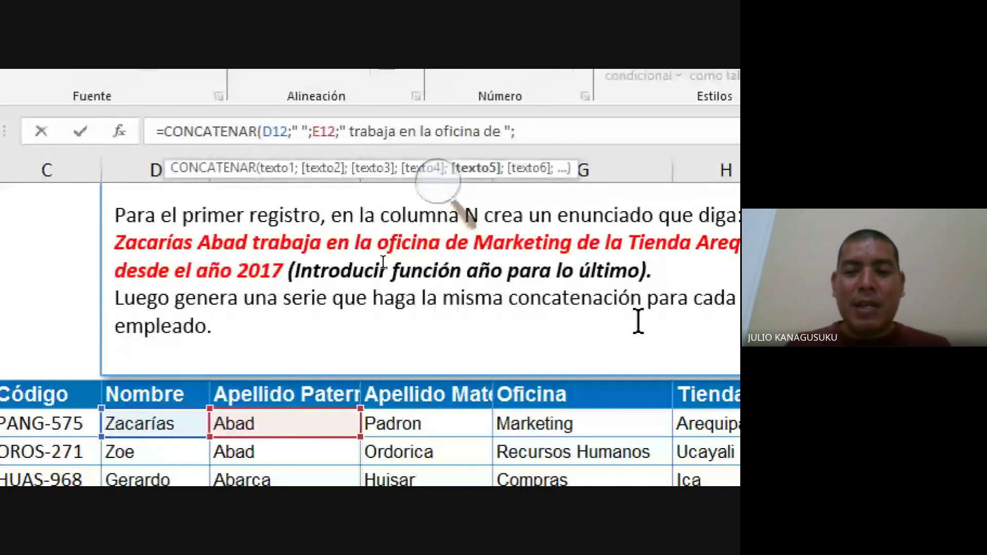
Append office G12, " de la tienda ", store H12 and " desde el año " to the formula.
{"action": "left_click", "coordinate": [577, 422]}
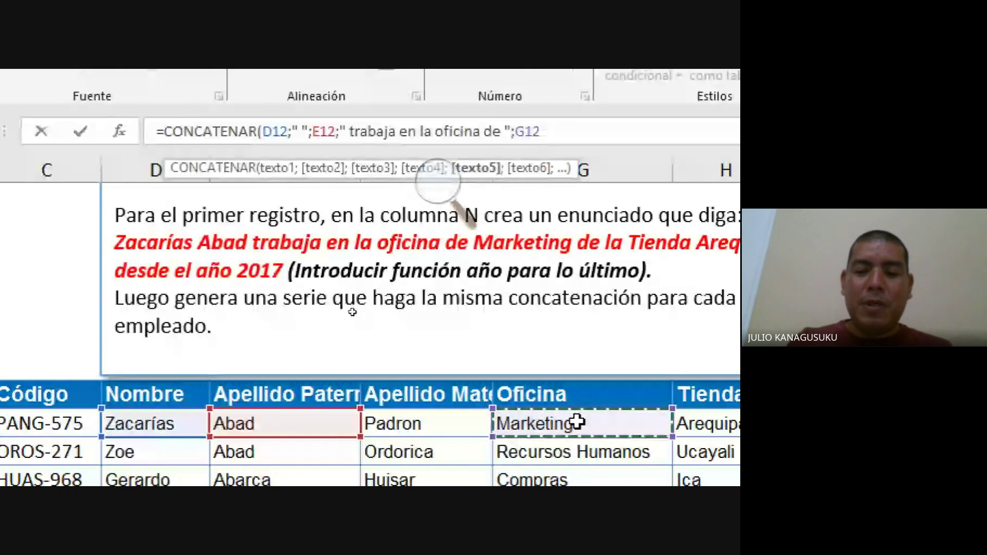
{"action": "type", "text": ";"}
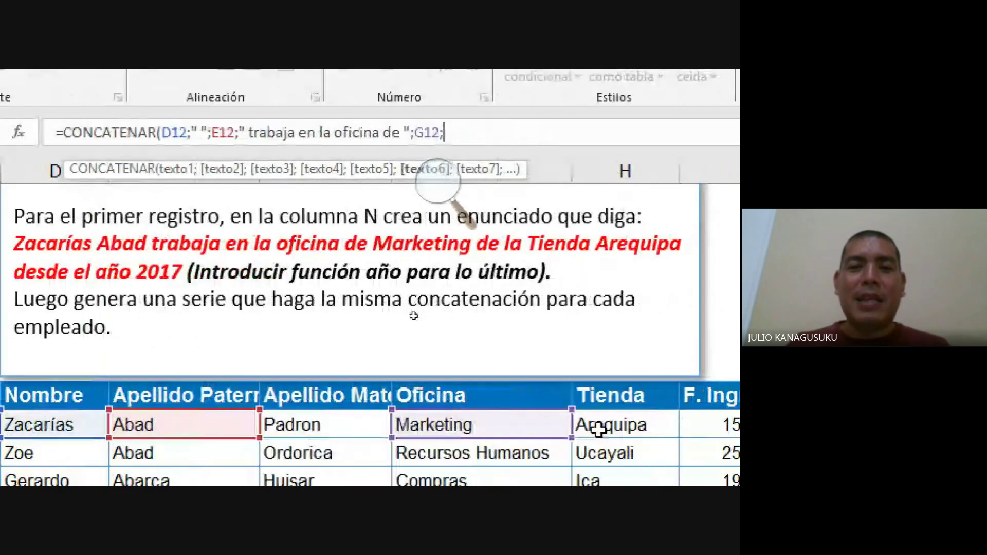
{"action": "type", "text": "\""}
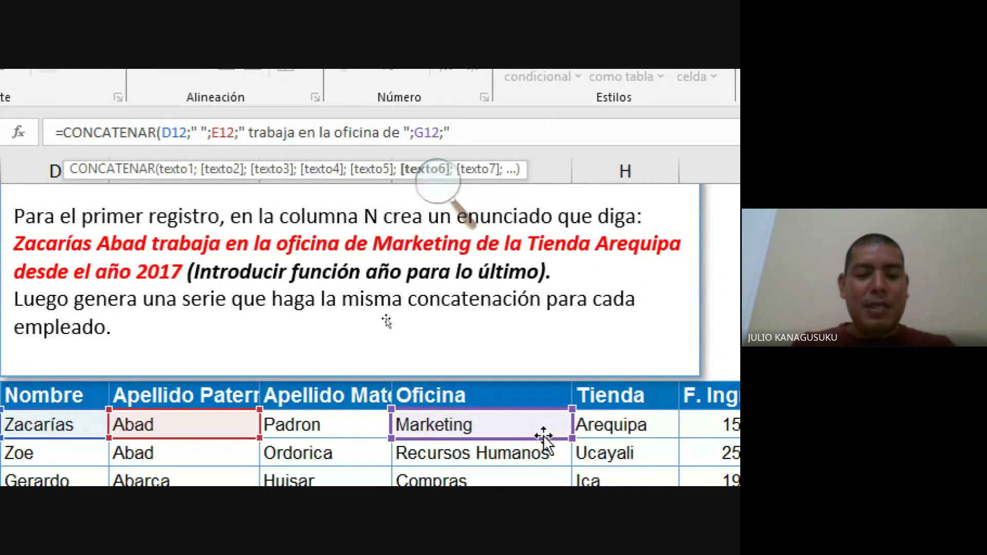
{"action": "type", "text": " de la ti"}
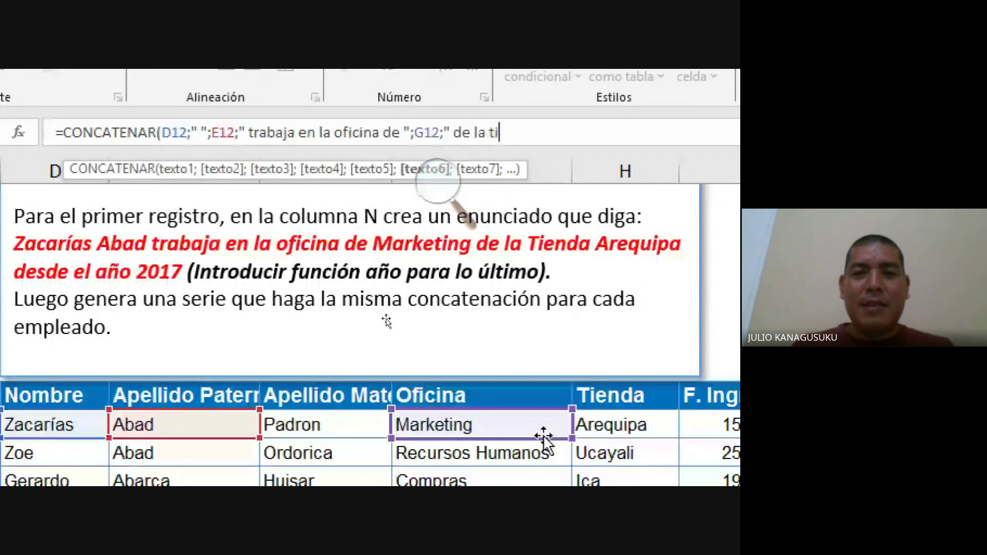
{"action": "type", "text": "enda"}
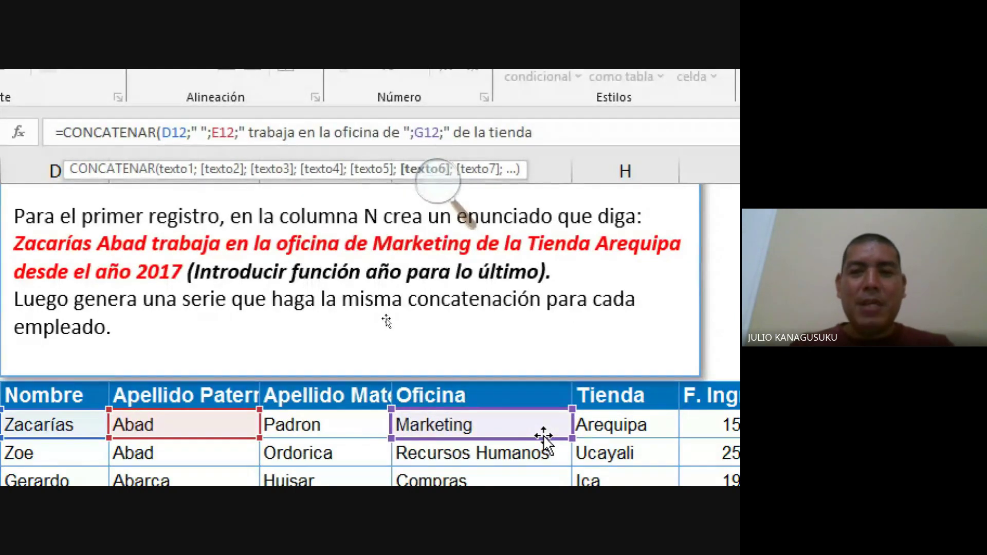
{"action": "type", "text": " \""}
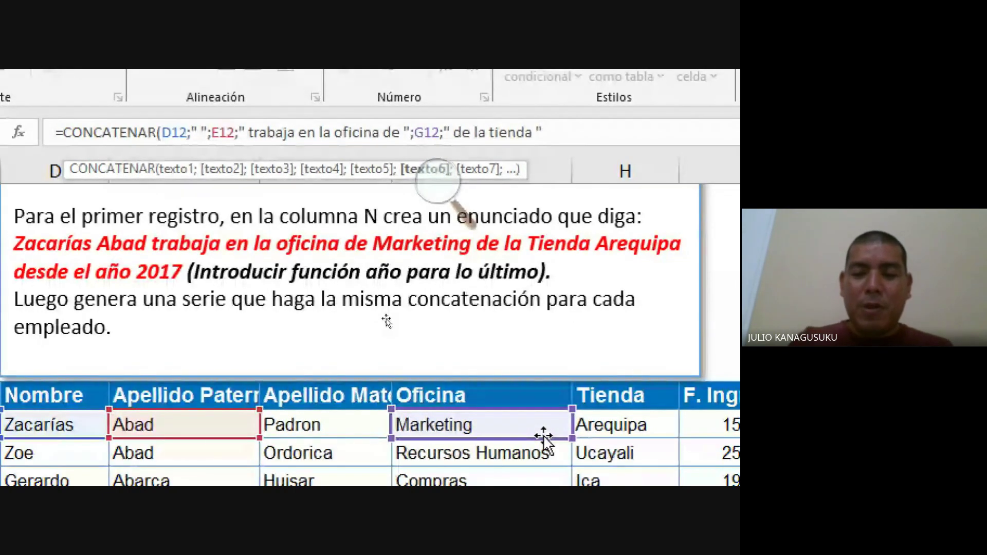
{"action": "type", "text": ";"}
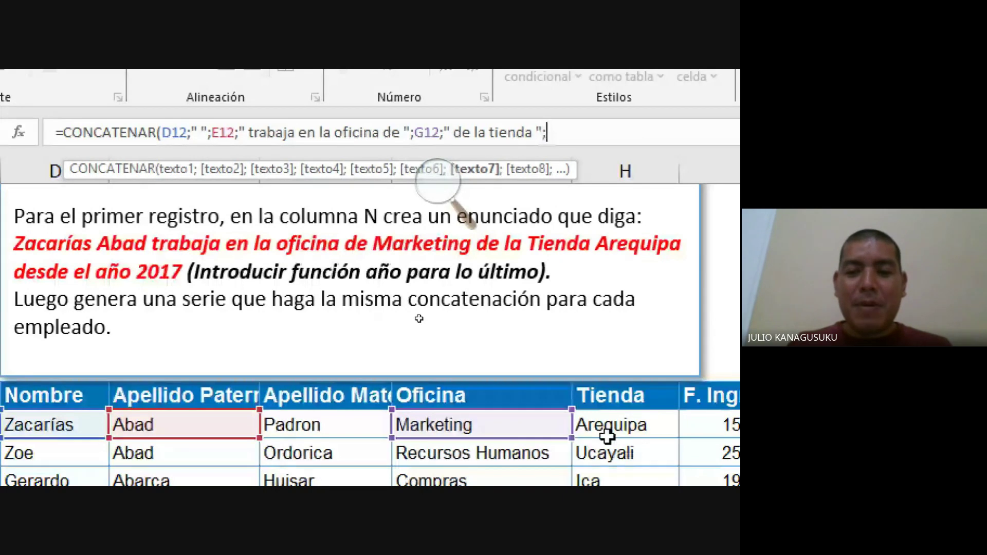
{"action": "left_click", "coordinate": [612, 431]}
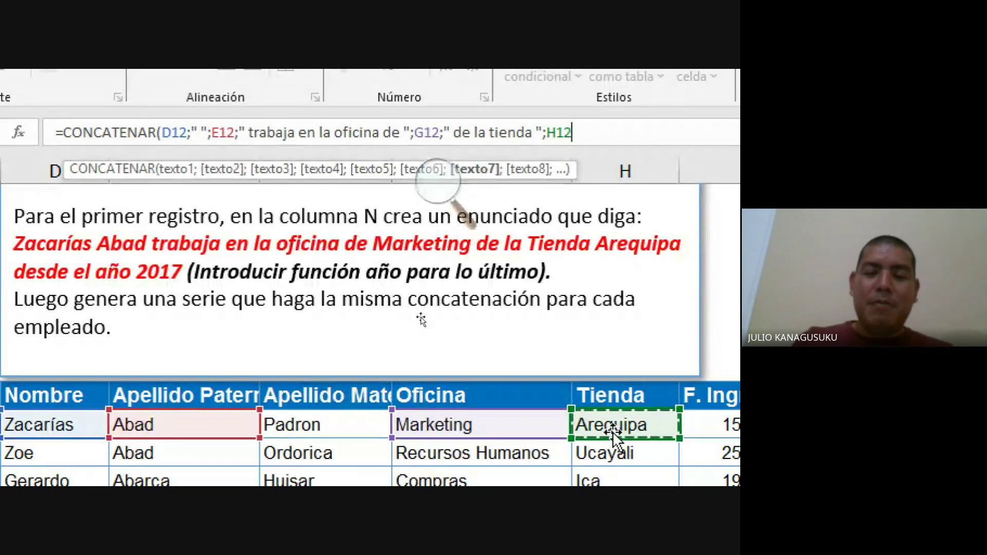
{"action": "type", "text": ";"}
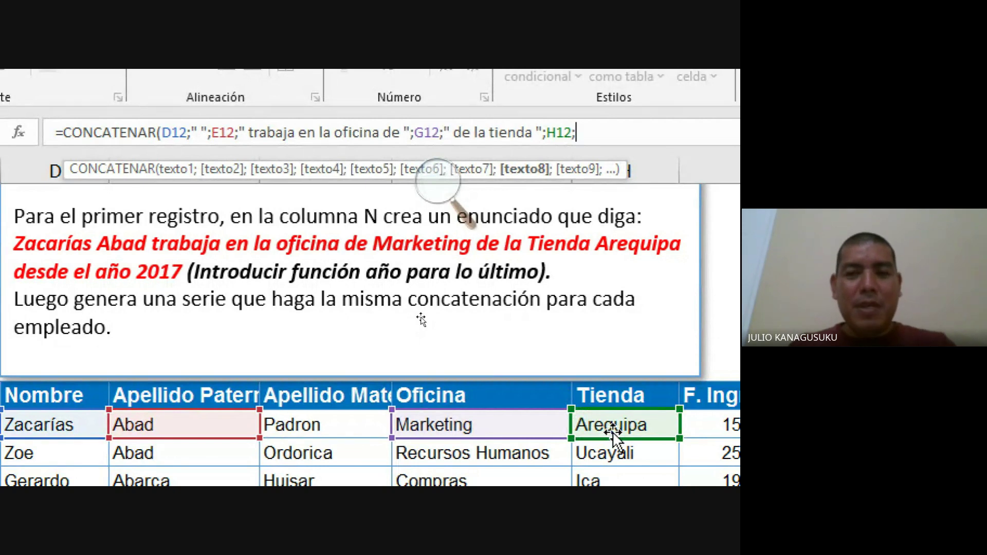
{"action": "type", "text": "\" "}
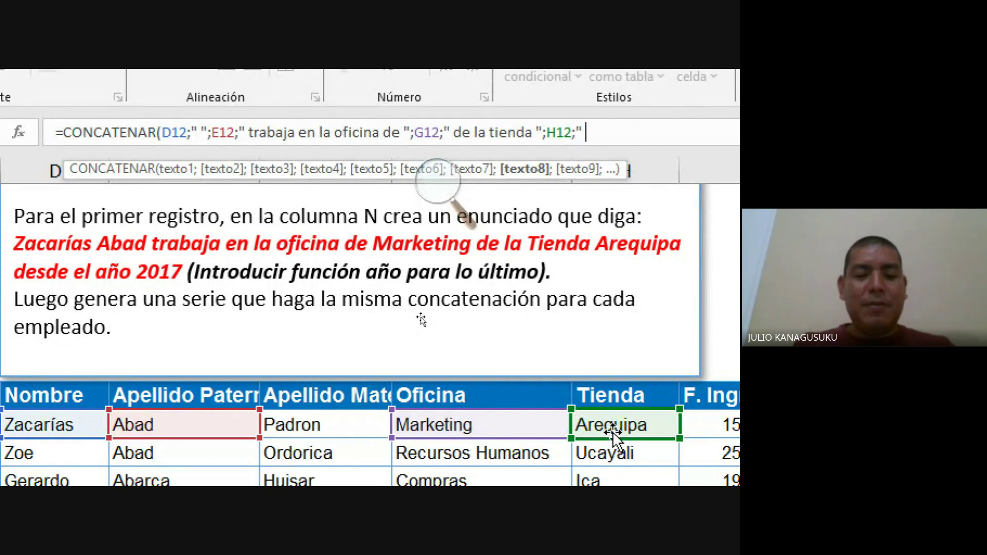
{"action": "type", "text": "desde el "}
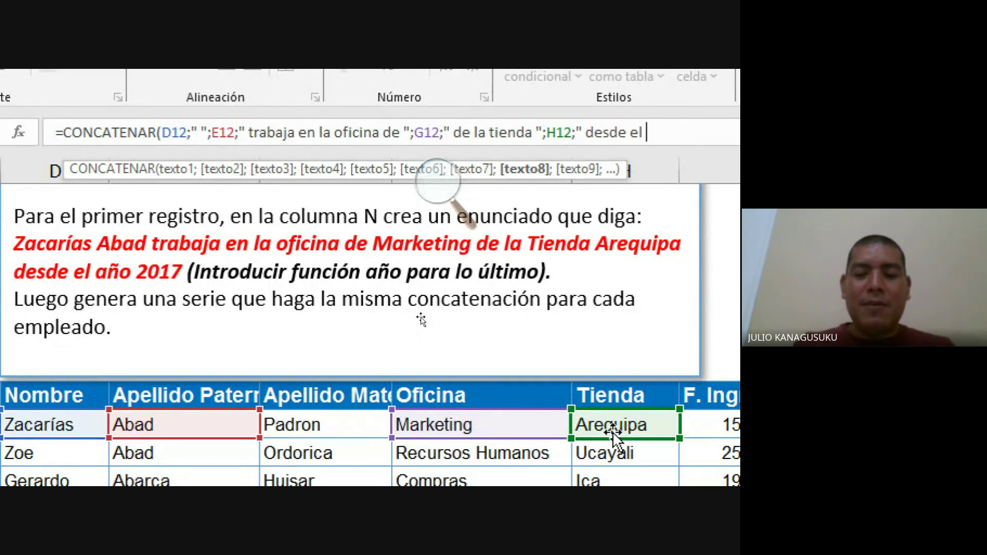
{"action": "type", "text": "año"}
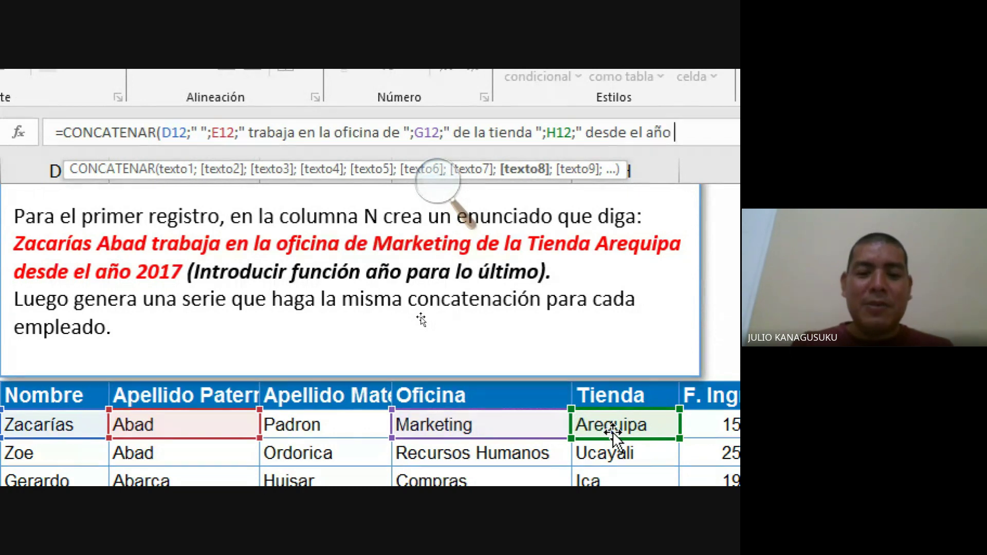
{"action": "type", "text": " \""}
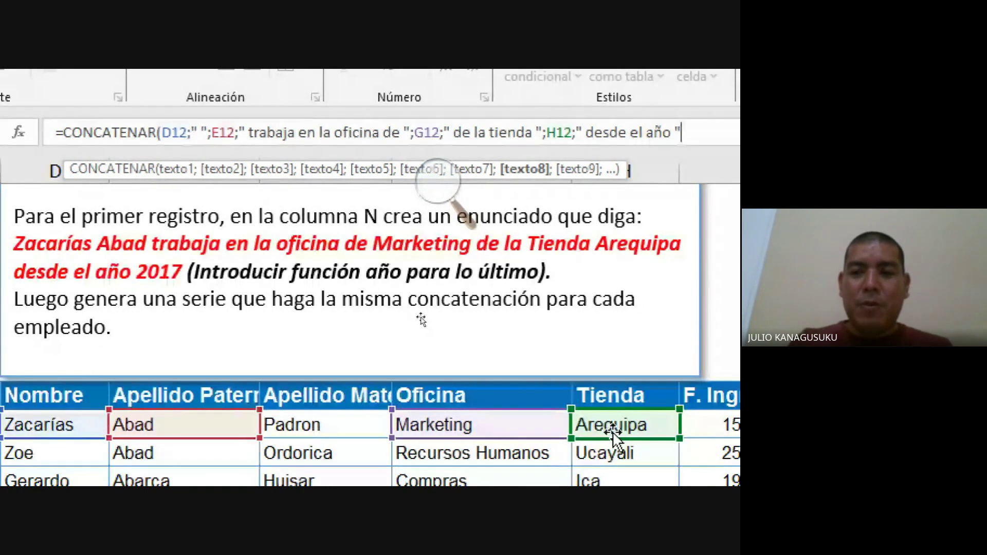
{"action": "type", "text": ";"}
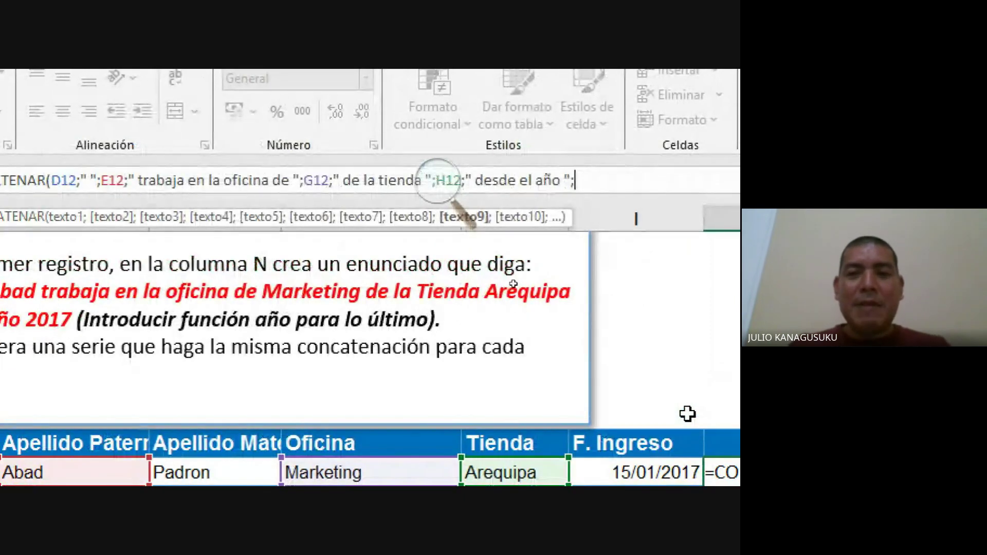
{"action": "type", "text": "año"}
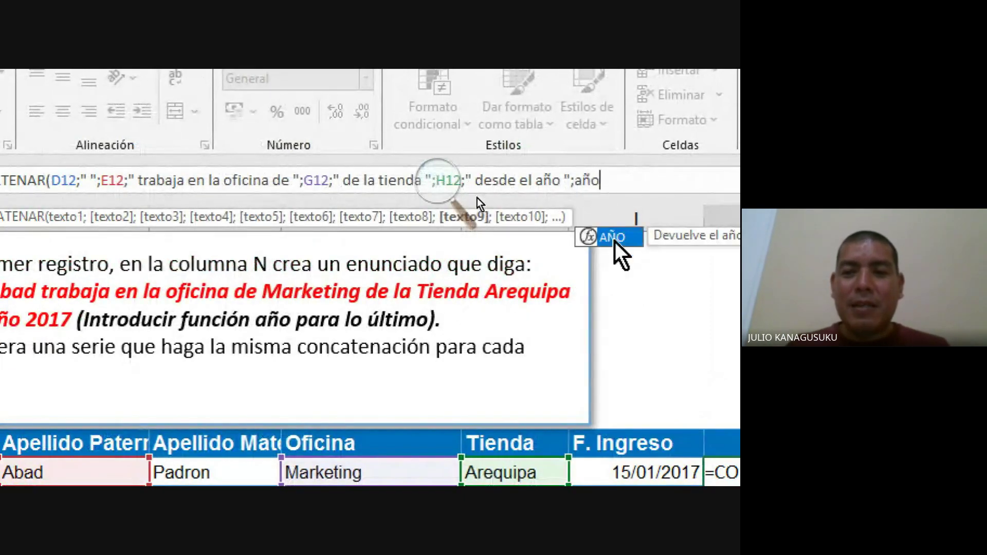
Finish the formula with AÑO(I12), close both parentheses and commit it.
{"action": "double_click", "coordinate": [613, 238]}
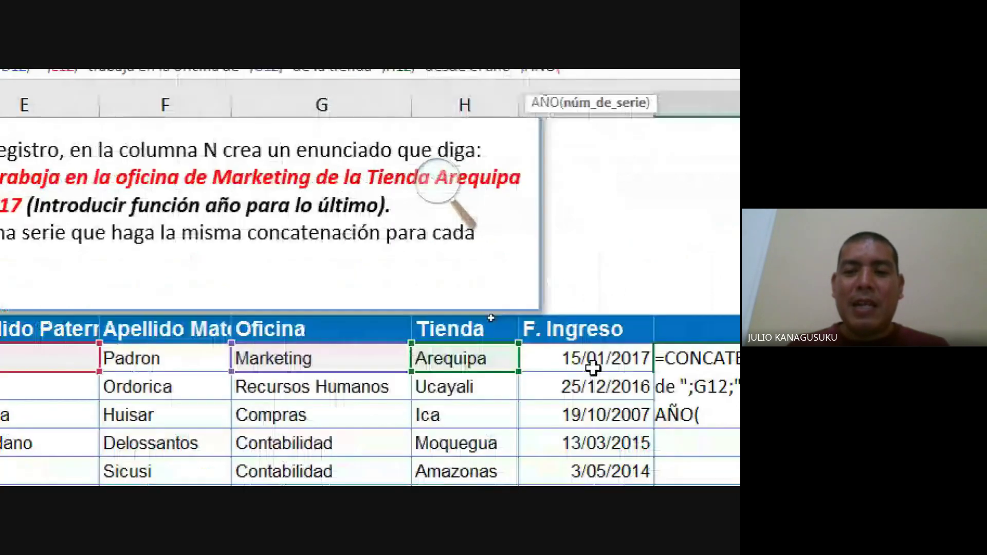
{"action": "left_click", "coordinate": [591, 355]}
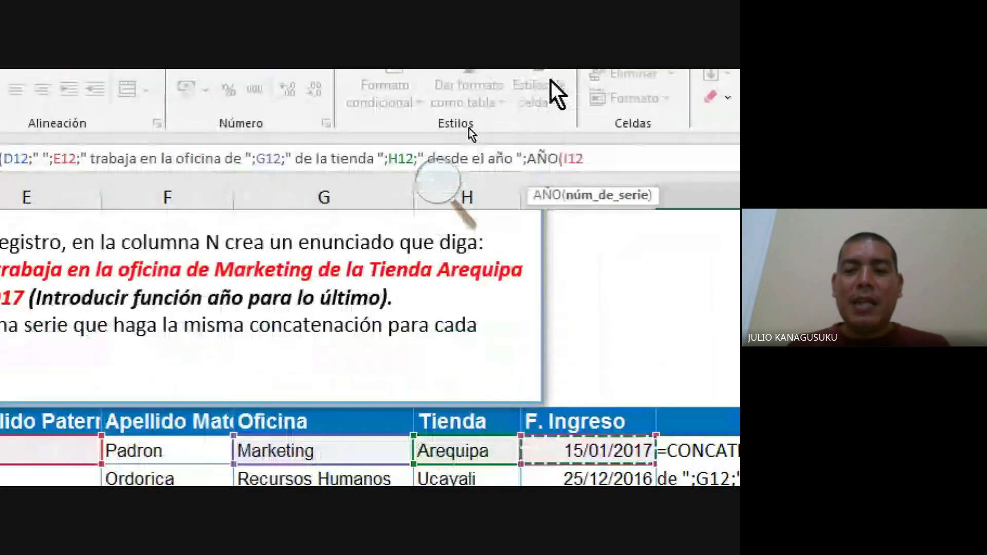
{"action": "type", "text": ")"}
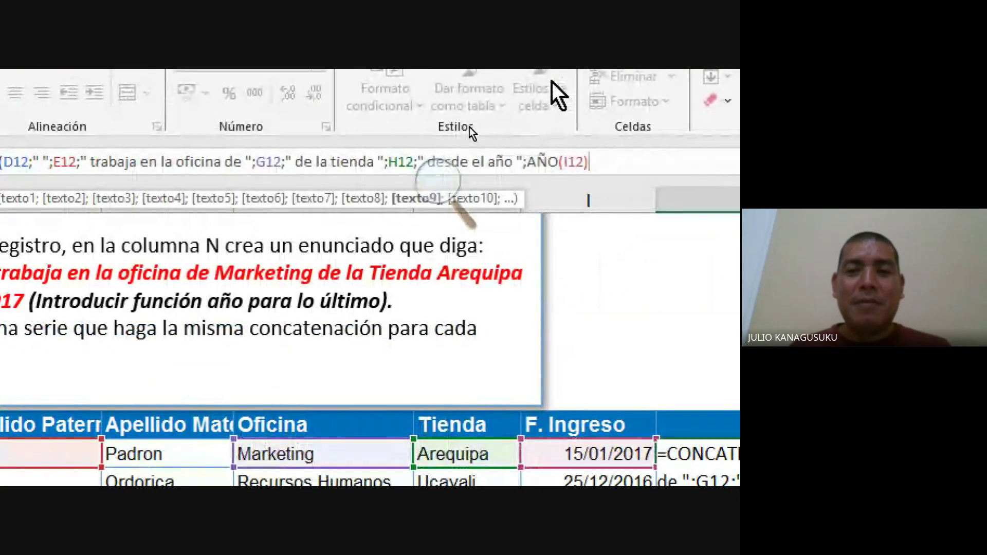
{"action": "type", "text": ")"}
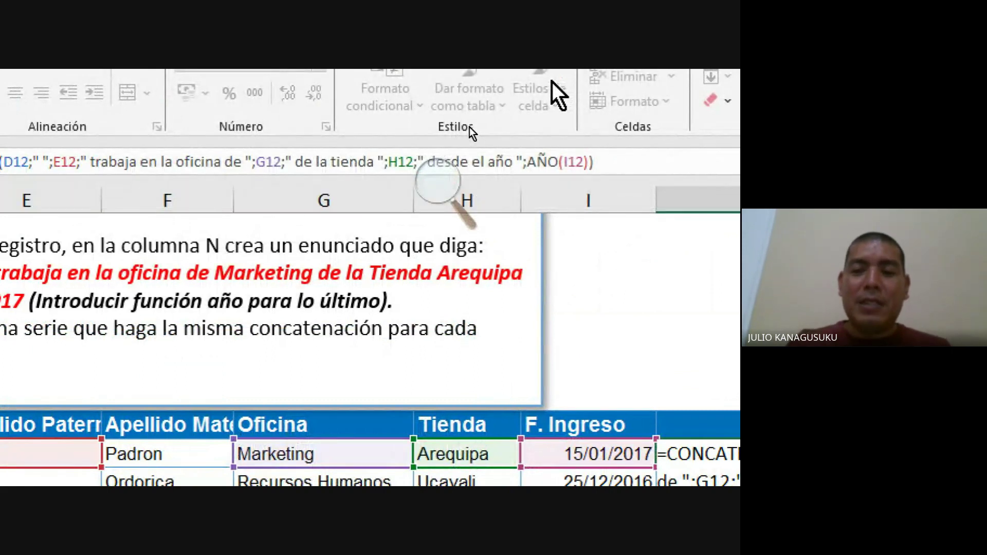
{"action": "key", "text": "Return"}
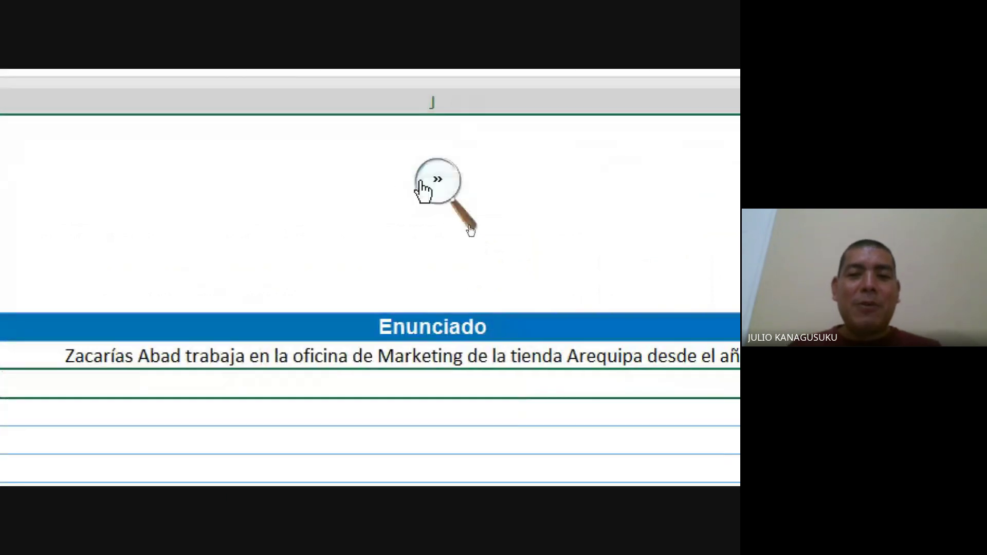
Fill the J12 sentence formula down the Enunciado column for every employee.
{"action": "left_click", "coordinate": [422, 185]}
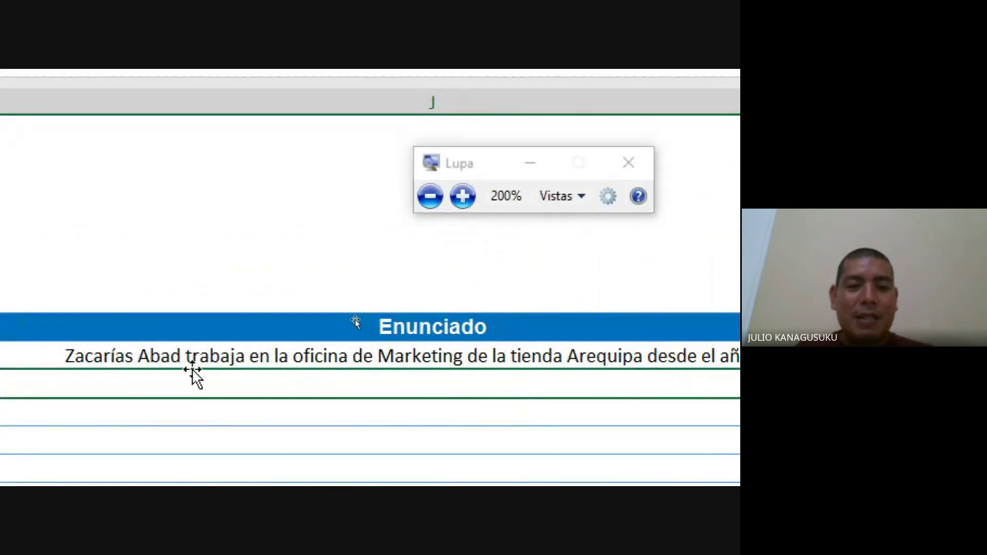
{"action": "left_click", "coordinate": [243, 358]}
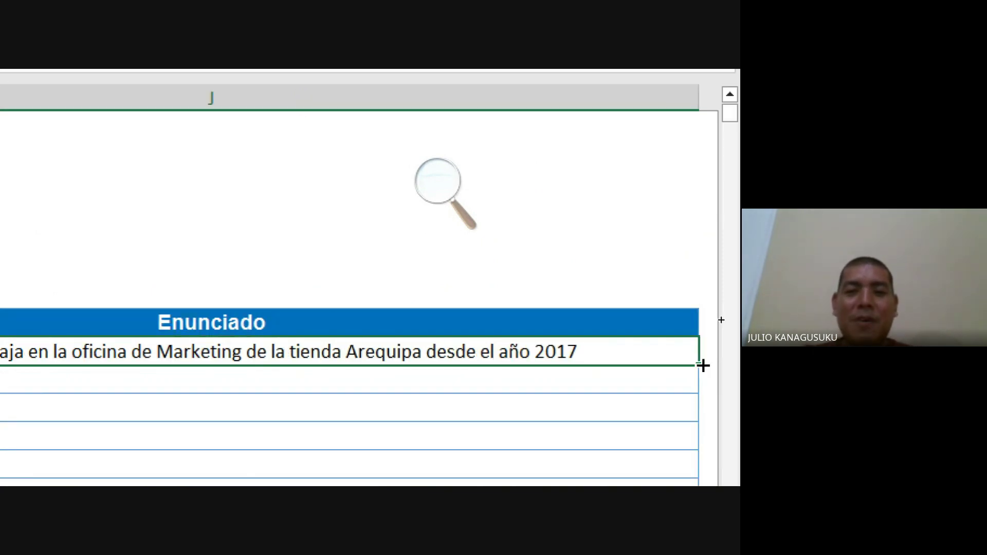
{"action": "double_click", "coordinate": [702, 365]}
{"action": "left_click", "coordinate": [427, 194]}
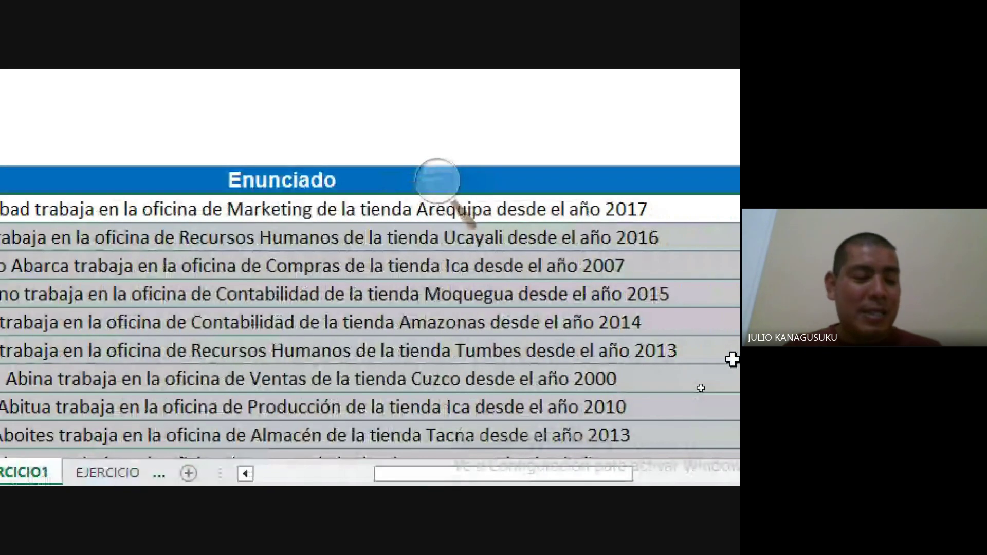
{"action": "left_click", "coordinate": [456, 190]}
{"action": "left_click", "coordinate": [434, 194]}
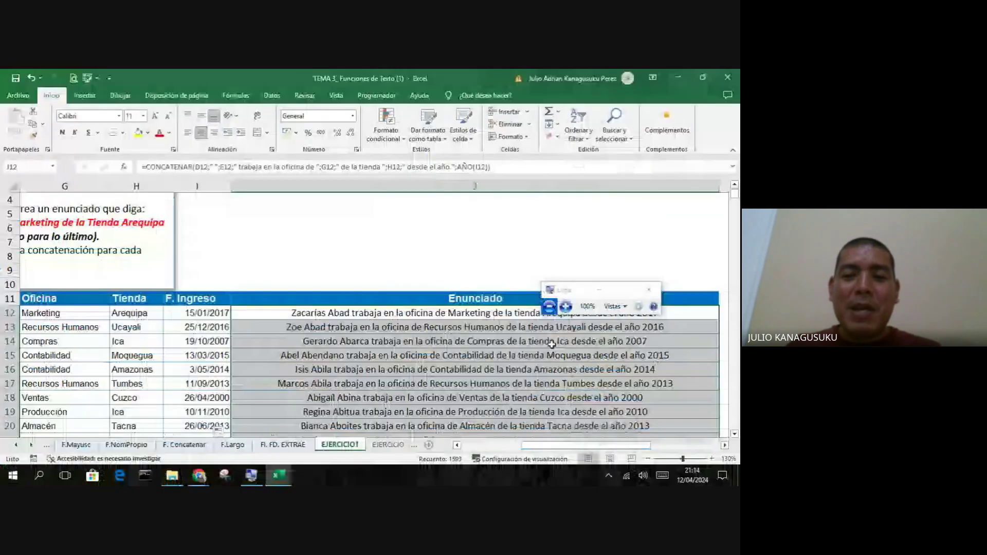
{"action": "left_click", "coordinate": [551, 344]}
{"action": "left_click_drag", "start_coordinate": [566, 294], "coordinate": [557, 216]}
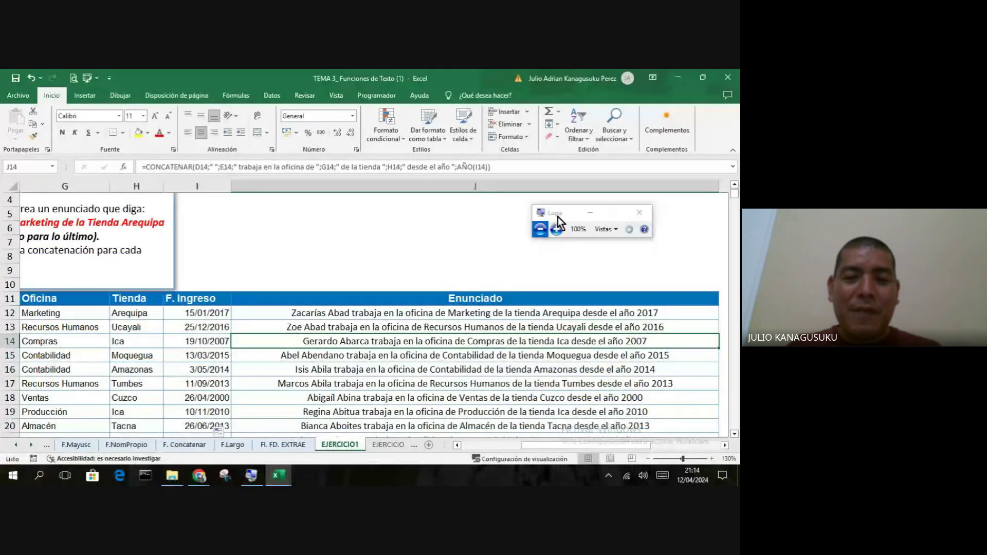
{"action": "left_click", "coordinate": [543, 309]}
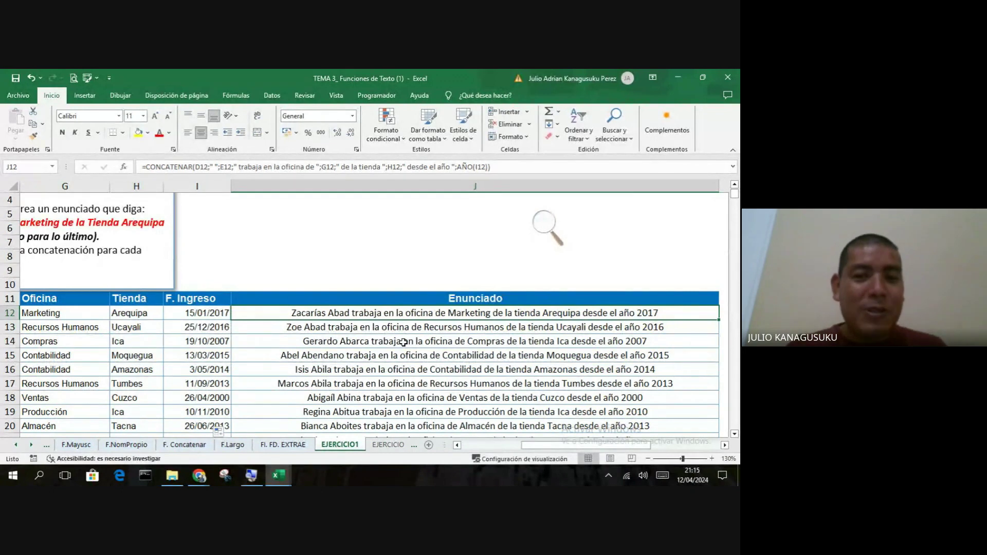
{"action": "left_click", "coordinate": [547, 228]}
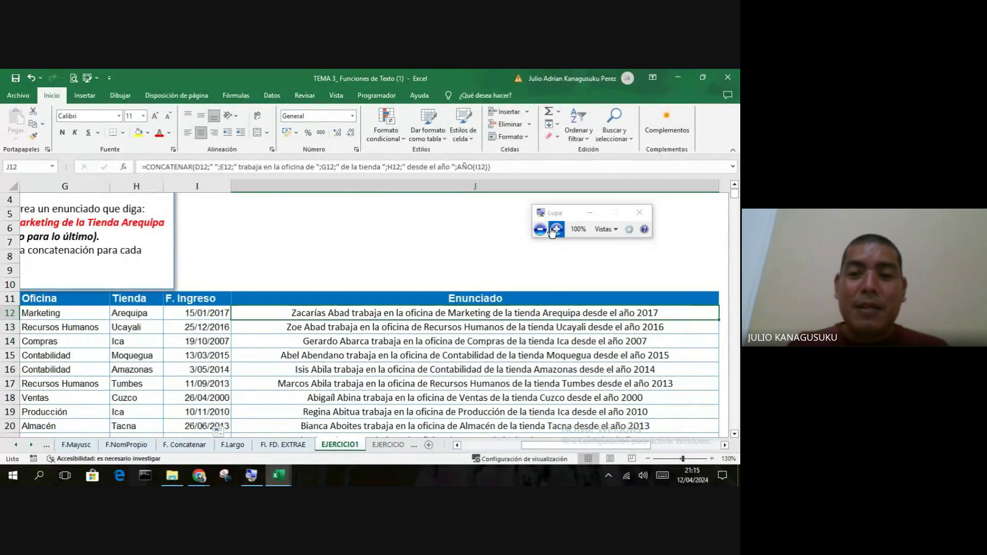
{"action": "left_click", "coordinate": [555, 229]}
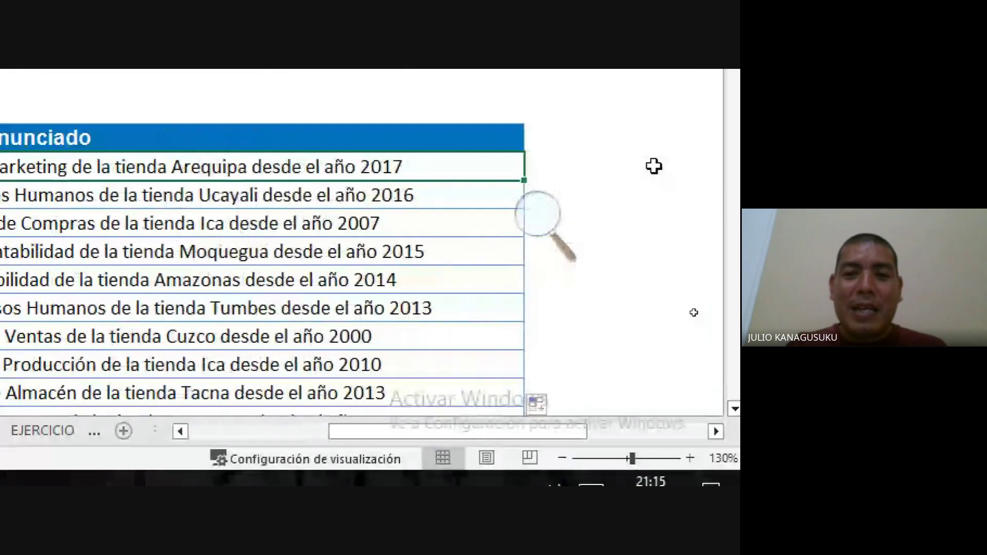
{"action": "left_click", "coordinate": [564, 224]}
{"action": "left_click", "coordinate": [553, 232]}
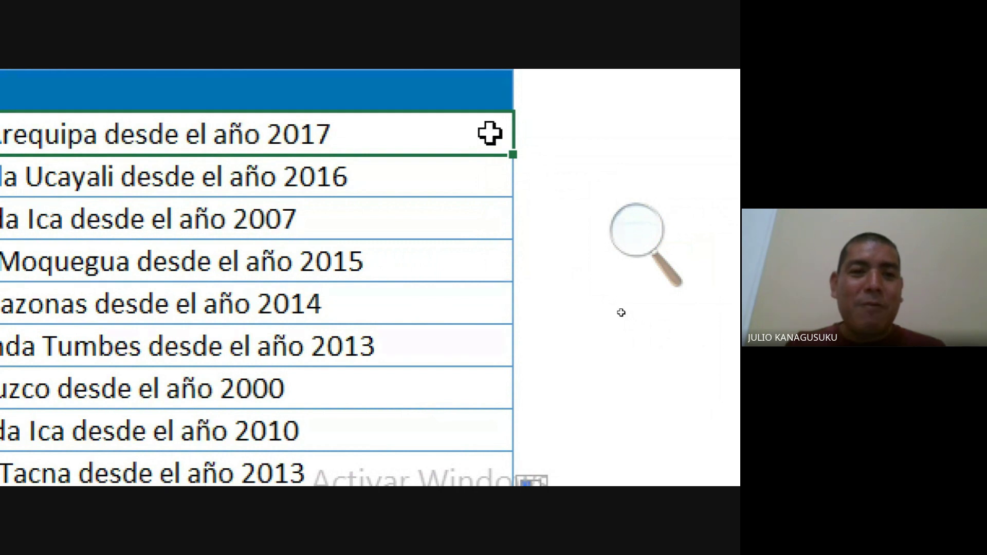
{"action": "double_click", "coordinate": [489, 134]}
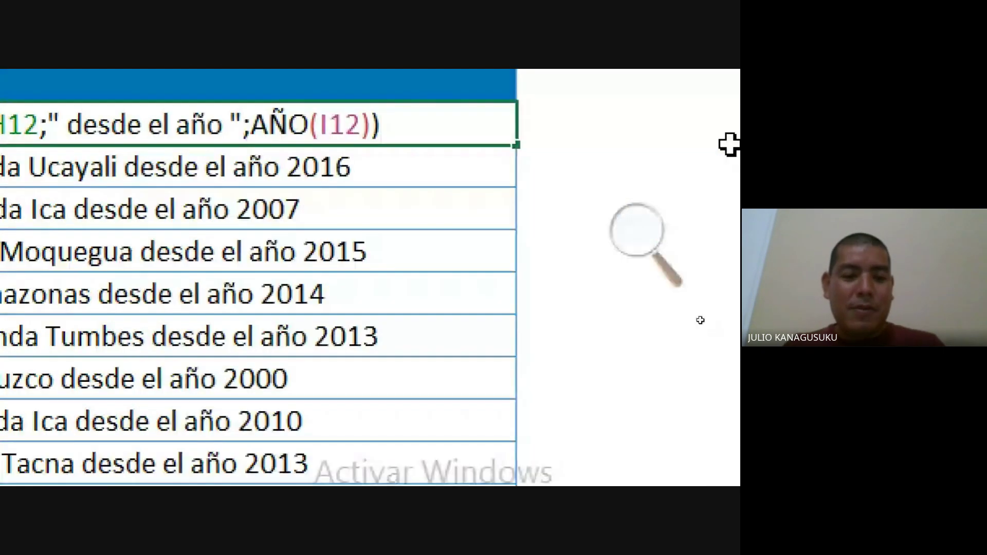
{"action": "key", "text": "Return"}
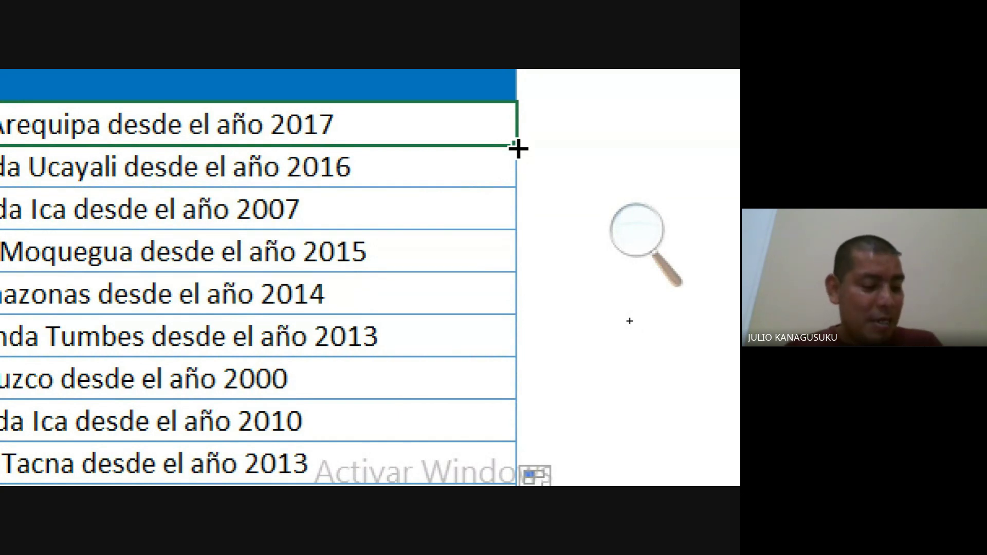
{"action": "left_click", "coordinate": [638, 237]}
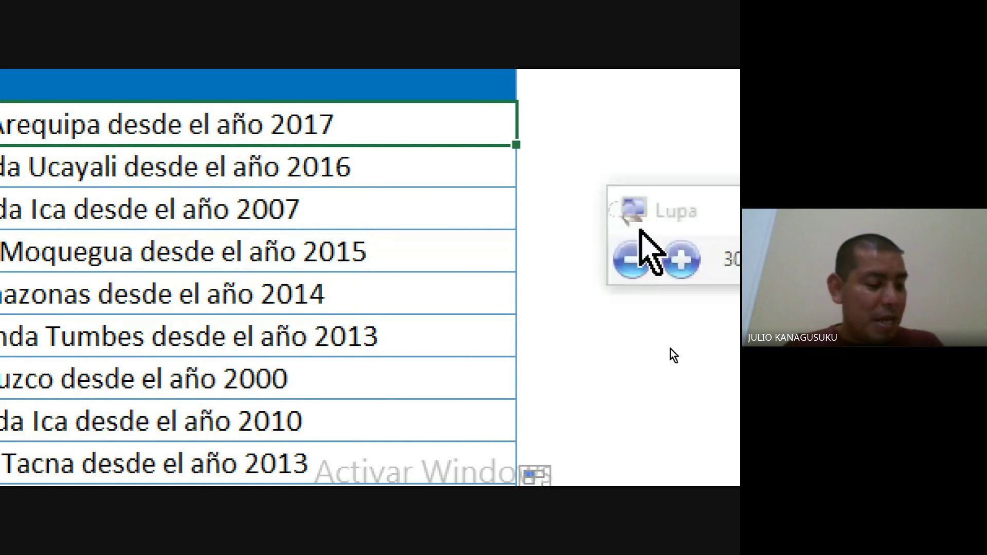
{"action": "left_click", "coordinate": [631, 256]}
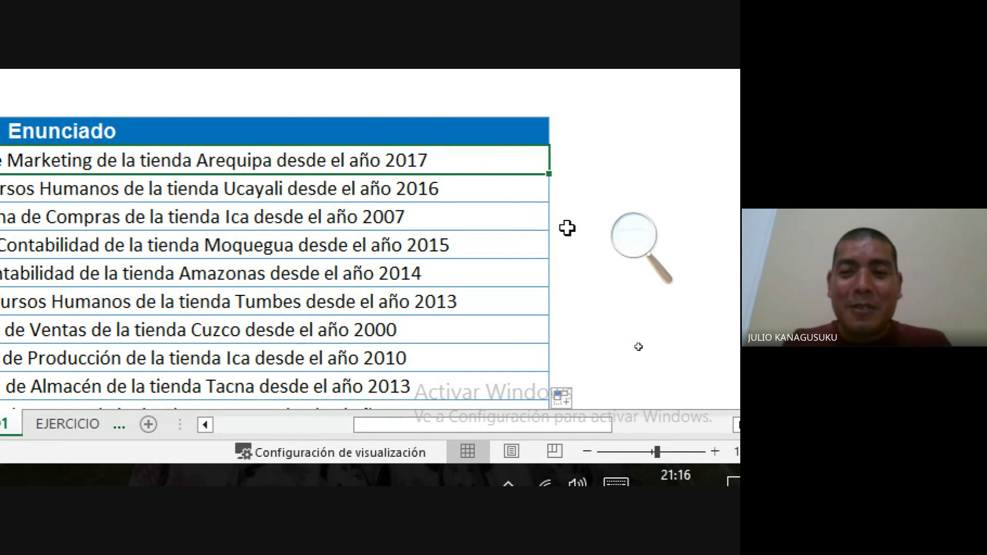
{"action": "left_click", "coordinate": [633, 244]}
{"action": "left_click", "coordinate": [628, 247]}
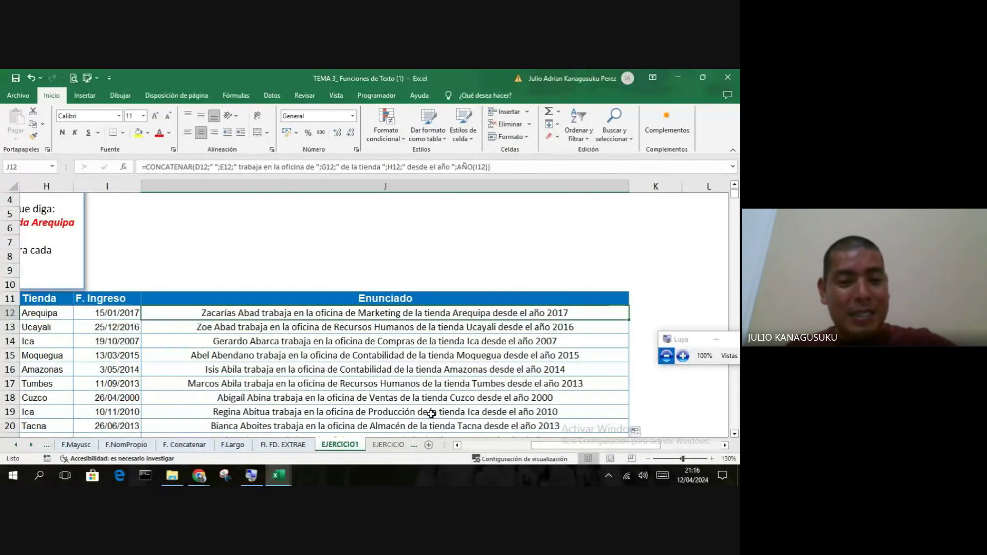
Switch to the EJERCICIO 2 sheet and look over its employee table.
{"action": "left_click", "coordinate": [385, 445]}
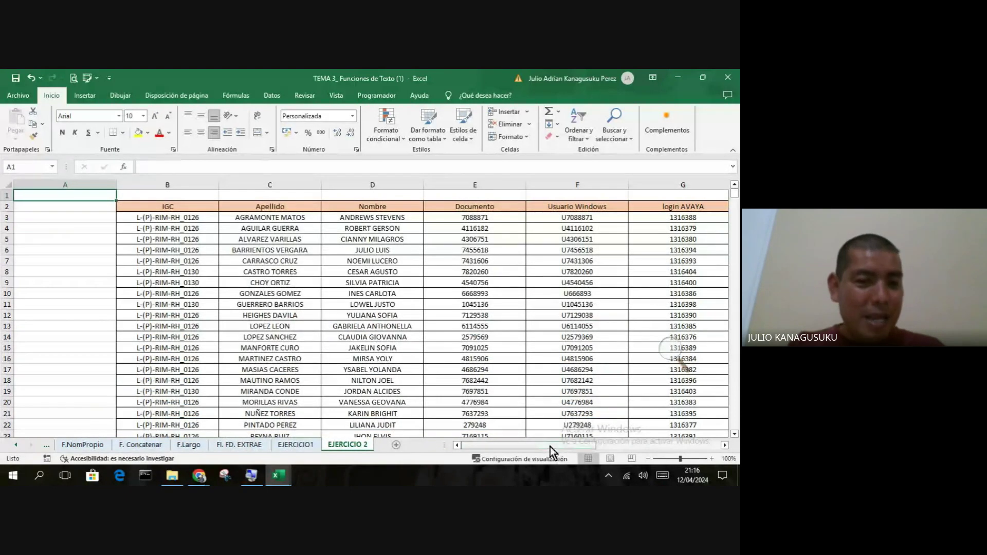
{"action": "left_click_drag", "start_coordinate": [550, 446], "coordinate": [562, 445]}
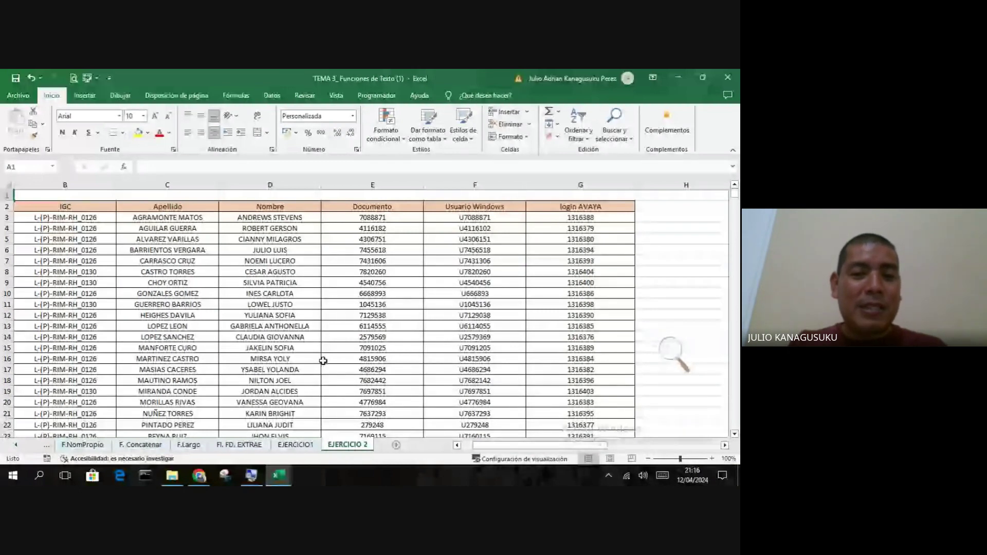
{"action": "scroll", "coordinate": [323, 360], "scroll_direction": "down", "scroll_amount": 10}
{"action": "scroll", "coordinate": [323, 359], "scroll_direction": "up", "scroll_amount": 2}
{"action": "scroll", "coordinate": [324, 359], "scroll_direction": "up", "scroll_amount": 6}
{"action": "scroll", "coordinate": [325, 358], "scroll_direction": "up", "scroll_amount": 2}
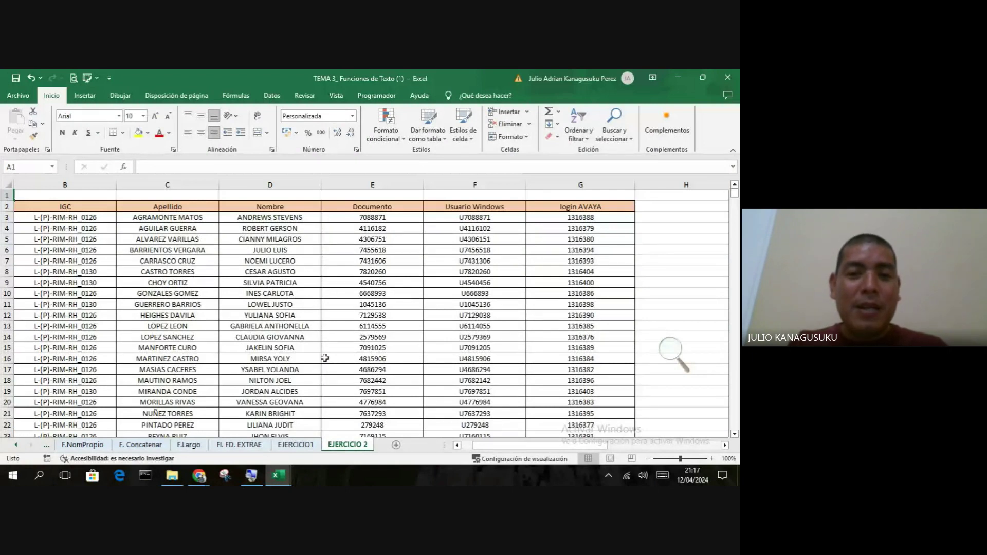
{"action": "left_click_drag", "start_coordinate": [494, 447], "coordinate": [488, 452]}
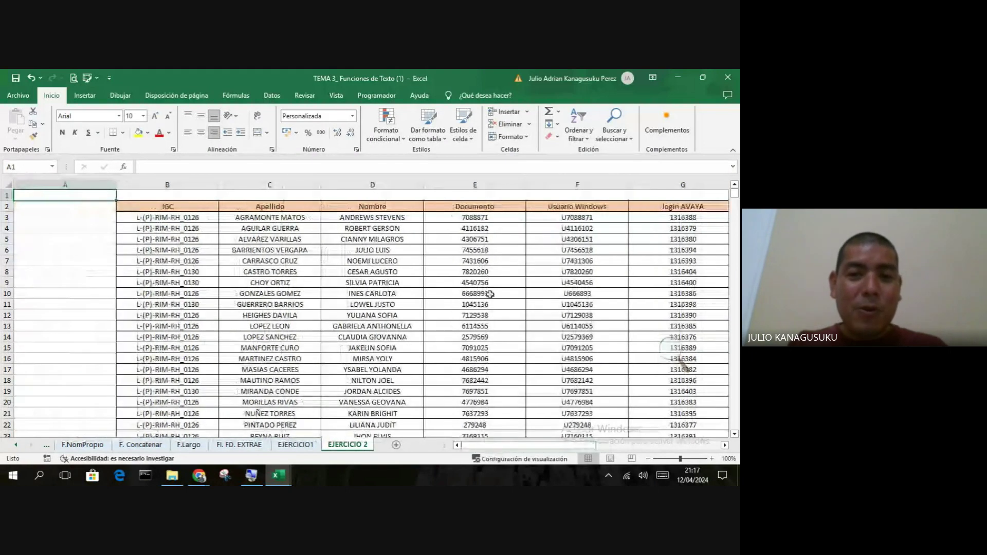
{"action": "left_click_drag", "start_coordinate": [542, 445], "coordinate": [548, 445]}
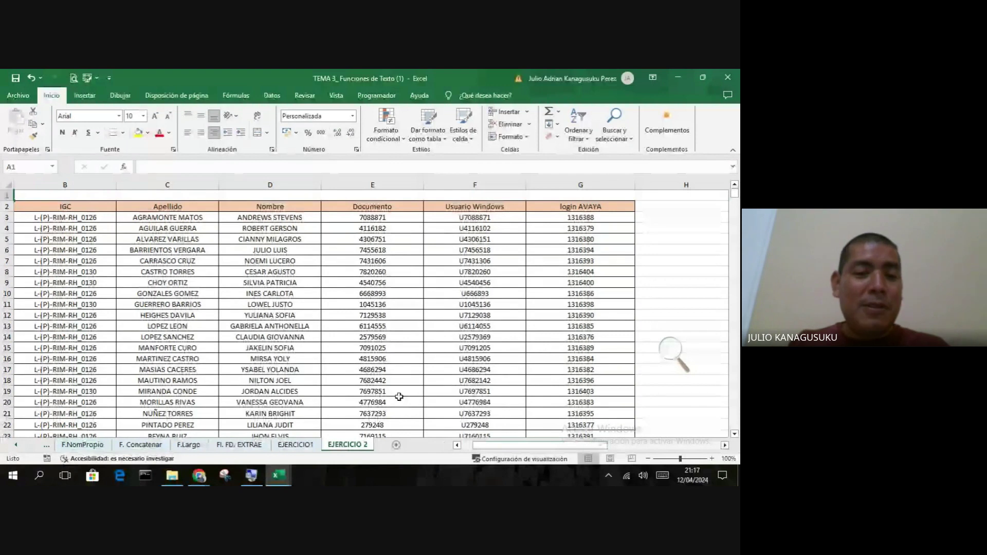
{"action": "left_click_drag", "start_coordinate": [480, 444], "coordinate": [477, 444]}
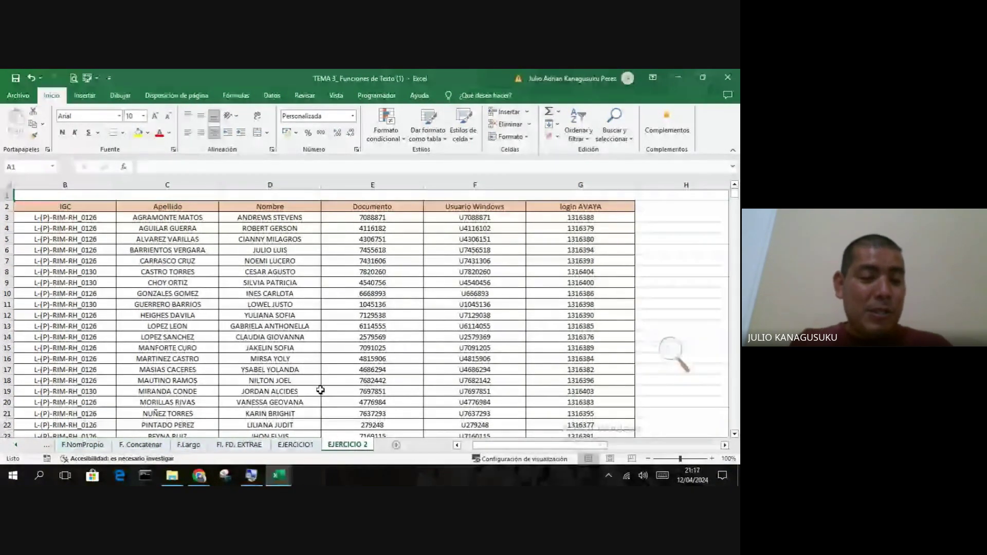
{"action": "scroll", "coordinate": [320, 390], "scroll_direction": "down", "scroll_amount": 2}
{"action": "scroll", "coordinate": [321, 388], "scroll_direction": "down", "scroll_amount": 1}
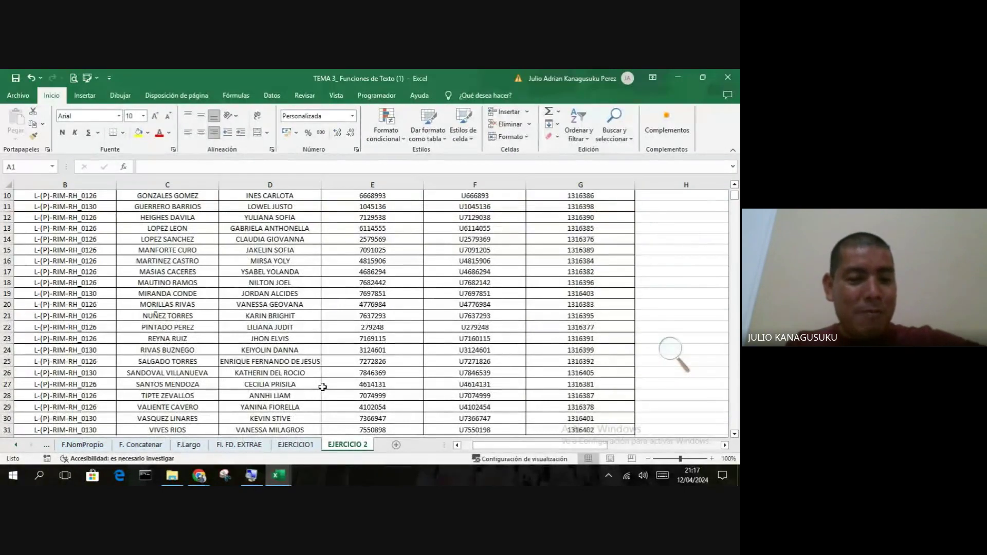
{"action": "scroll", "coordinate": [322, 387], "scroll_direction": "up", "scroll_amount": 1}
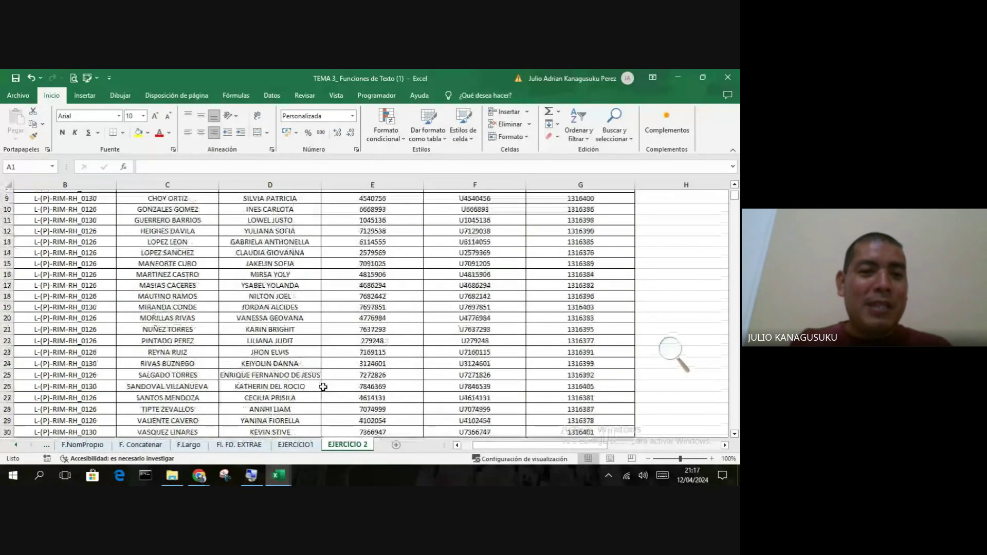
{"action": "scroll", "coordinate": [322, 387], "scroll_direction": "up", "scroll_amount": 3}
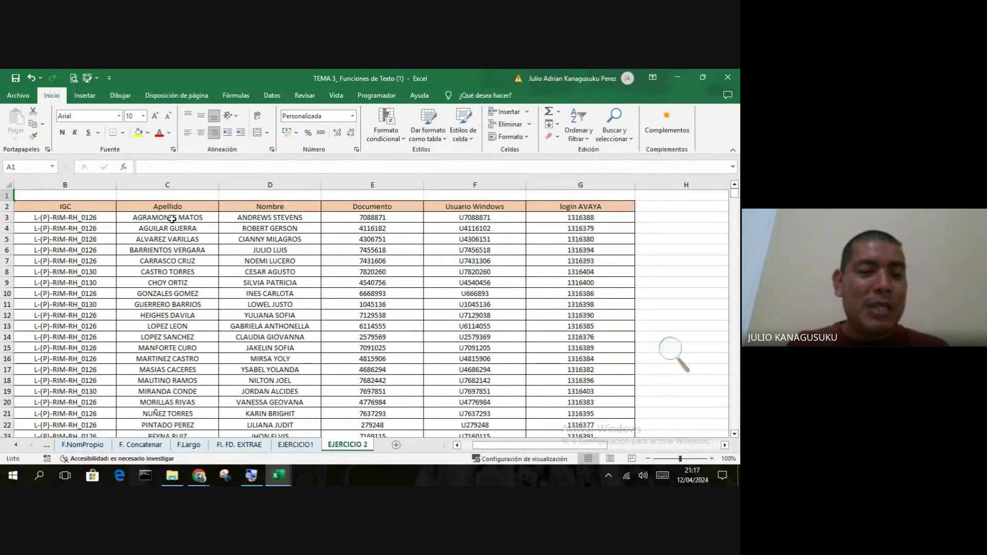
Highlight the Apellido and Nombre columns, then move down to the empty AP.PATERNO table.
{"action": "left_click_drag", "start_coordinate": [172, 219], "coordinate": [168, 413]}
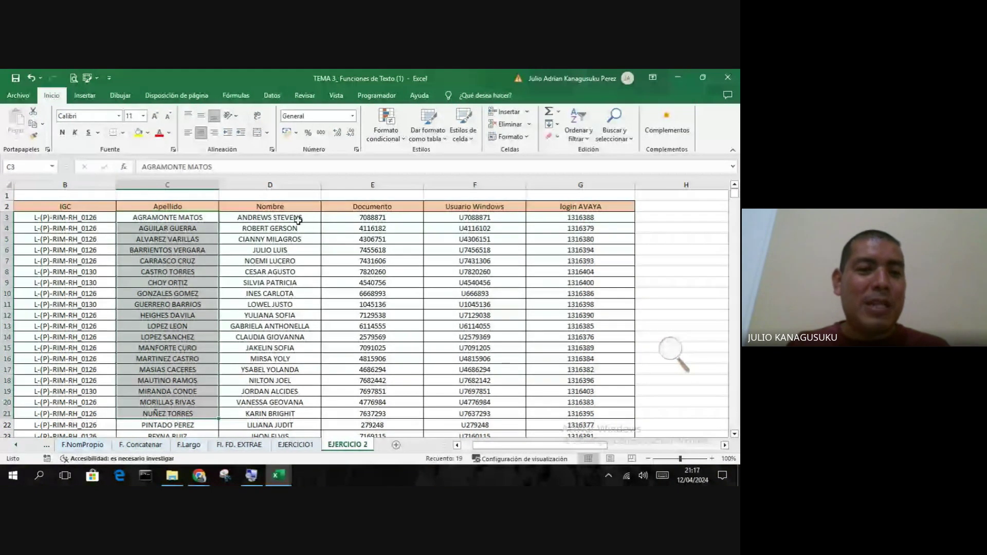
{"action": "left_click_drag", "start_coordinate": [298, 220], "coordinate": [301, 378]}
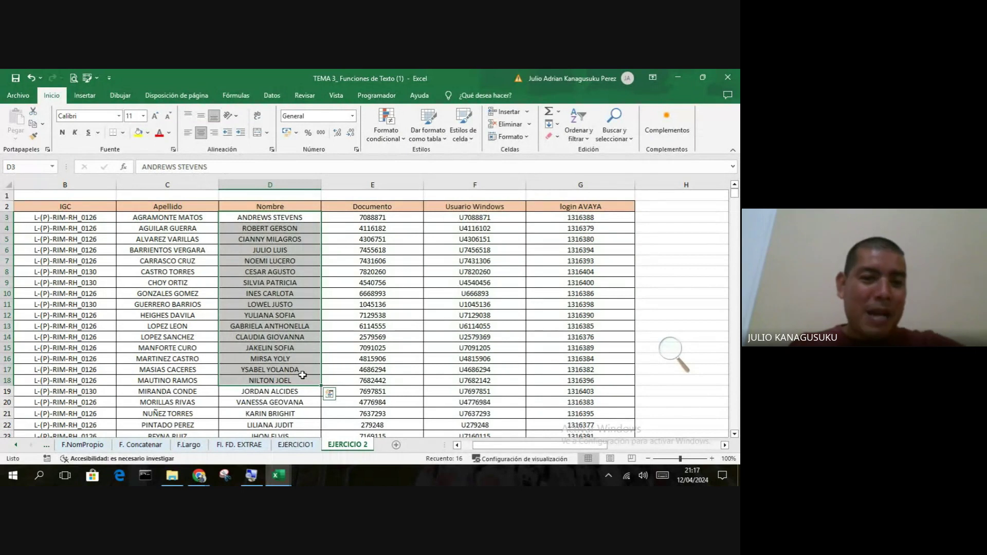
{"action": "scroll", "coordinate": [302, 375], "scroll_direction": "down", "scroll_amount": 2}
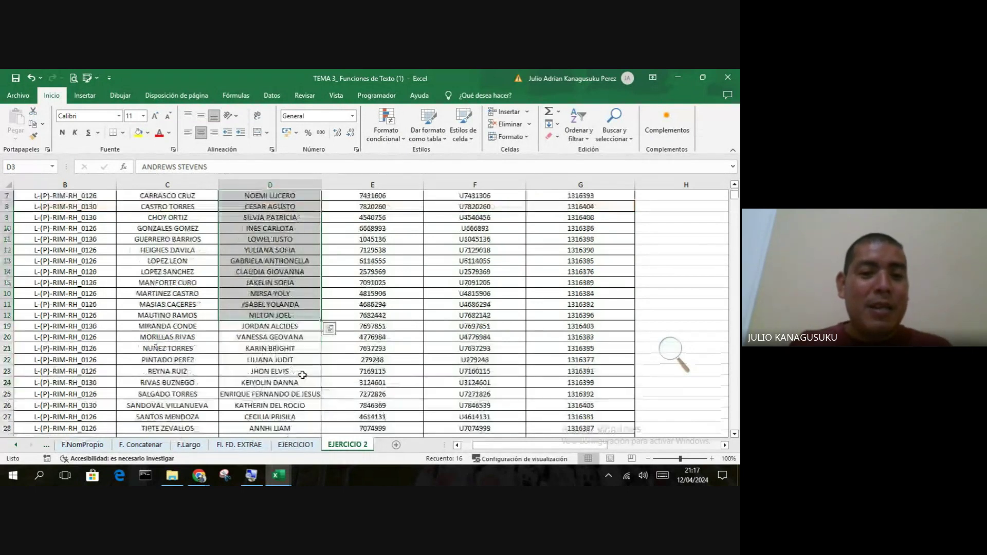
{"action": "scroll", "coordinate": [302, 374], "scroll_direction": "down", "scroll_amount": 4}
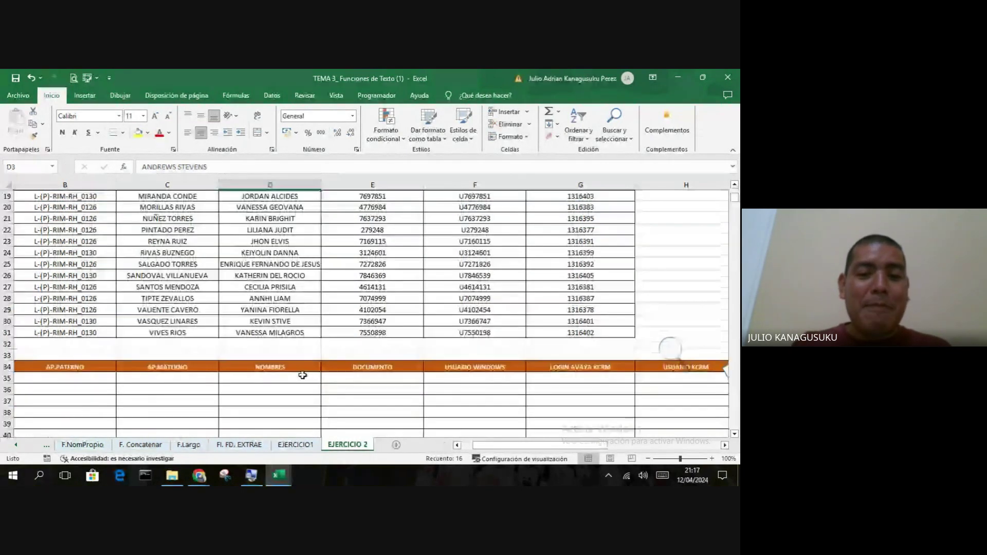
{"action": "scroll", "coordinate": [302, 375], "scroll_direction": "down", "scroll_amount": 2}
{"action": "left_click", "coordinate": [456, 445]}
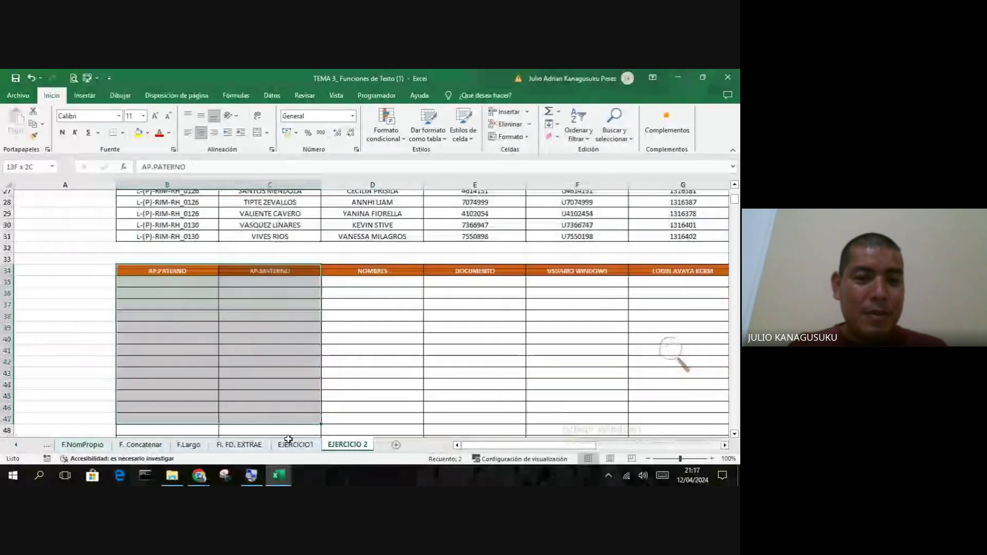
{"action": "left_click_drag", "start_coordinate": [172, 299], "coordinate": [270, 413]}
{"action": "scroll", "coordinate": [363, 365], "scroll_direction": "up", "scroll_amount": 1}
{"action": "scroll", "coordinate": [363, 365], "scroll_direction": "up", "scroll_amount": 1}
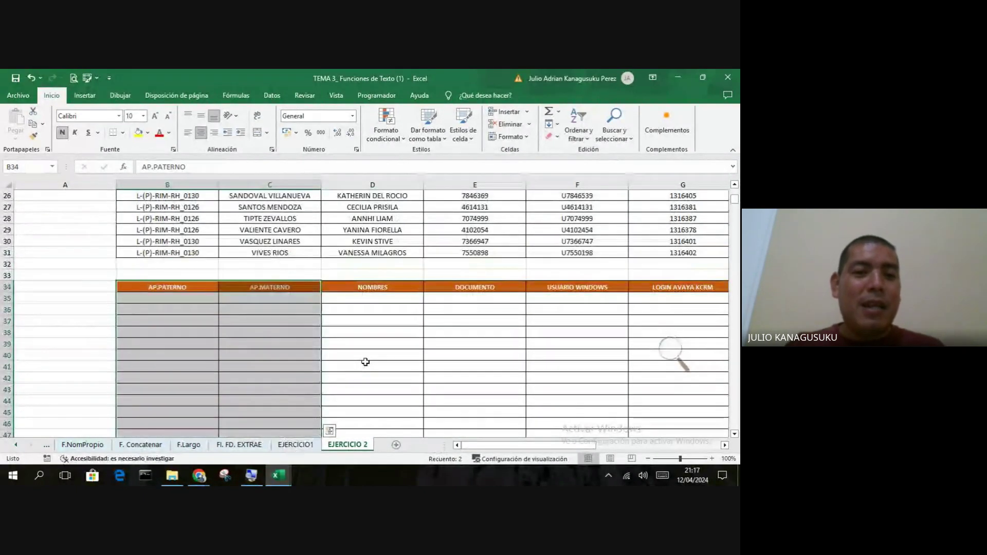
{"action": "scroll", "coordinate": [364, 364], "scroll_direction": "up", "scroll_amount": 5}
{"action": "scroll", "coordinate": [364, 363], "scroll_direction": "up", "scroll_amount": 1}
{"action": "scroll", "coordinate": [365, 362], "scroll_direction": "up", "scroll_amount": 2}
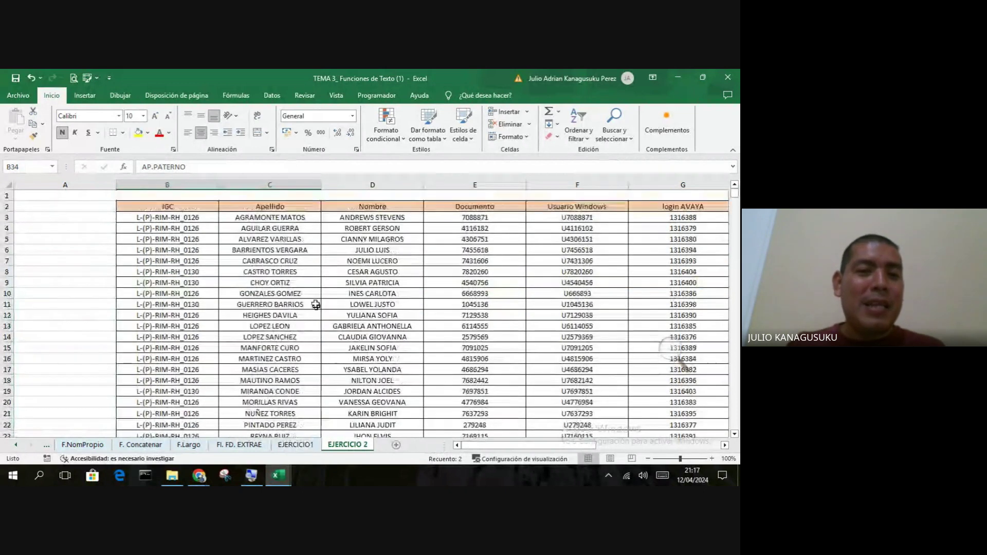
{"action": "left_click_drag", "start_coordinate": [285, 216], "coordinate": [283, 383]}
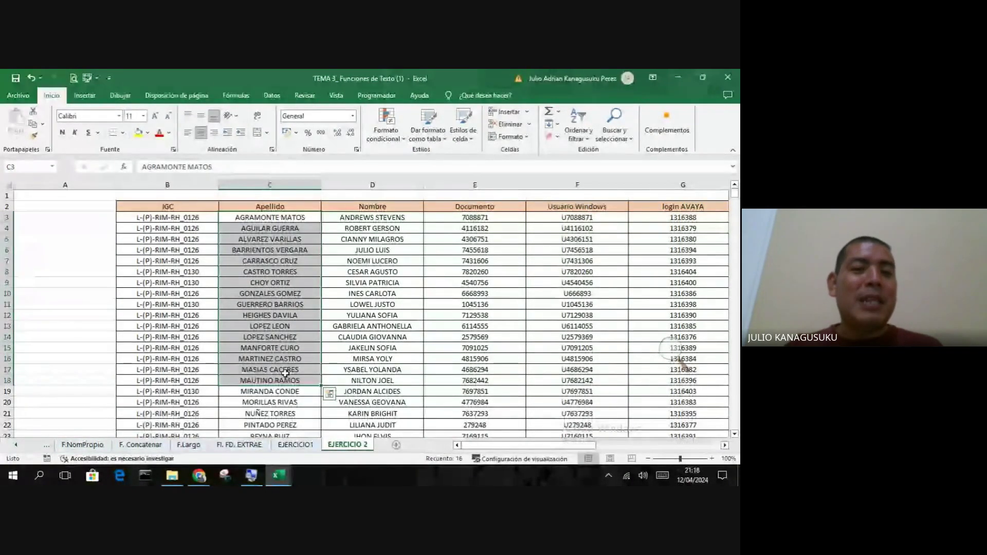
{"action": "left_click", "coordinate": [309, 248]}
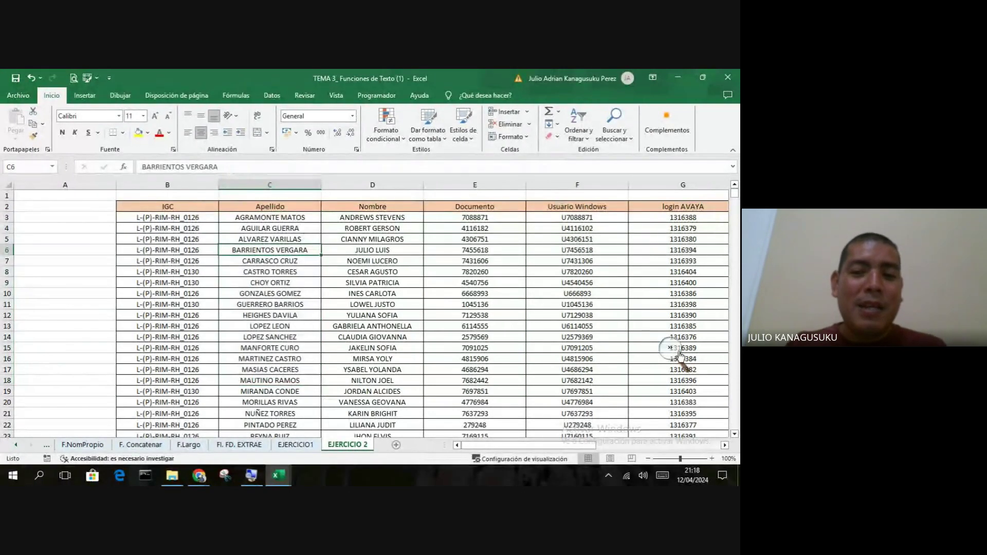
{"action": "left_click", "coordinate": [671, 349]}
{"action": "left_click", "coordinate": [683, 358]}
{"action": "left_click", "coordinate": [683, 359]}
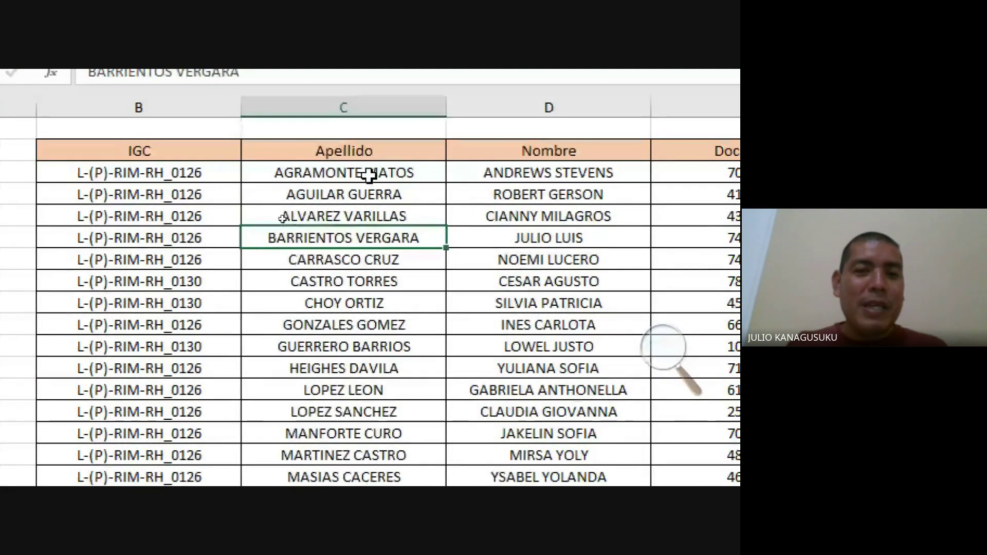
{"action": "left_click", "coordinate": [368, 175]}
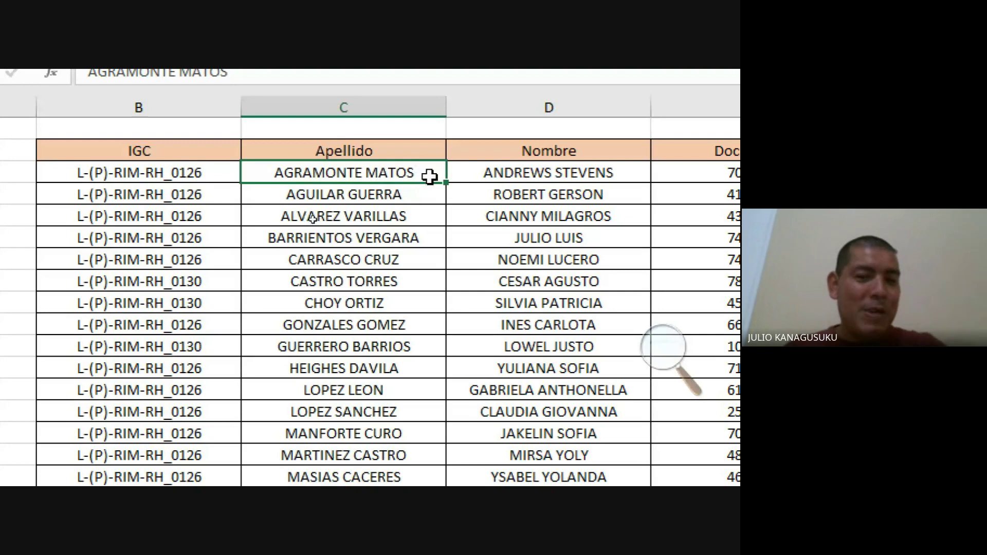
{"action": "left_click", "coordinate": [655, 341]}
{"action": "left_click", "coordinate": [655, 362]}
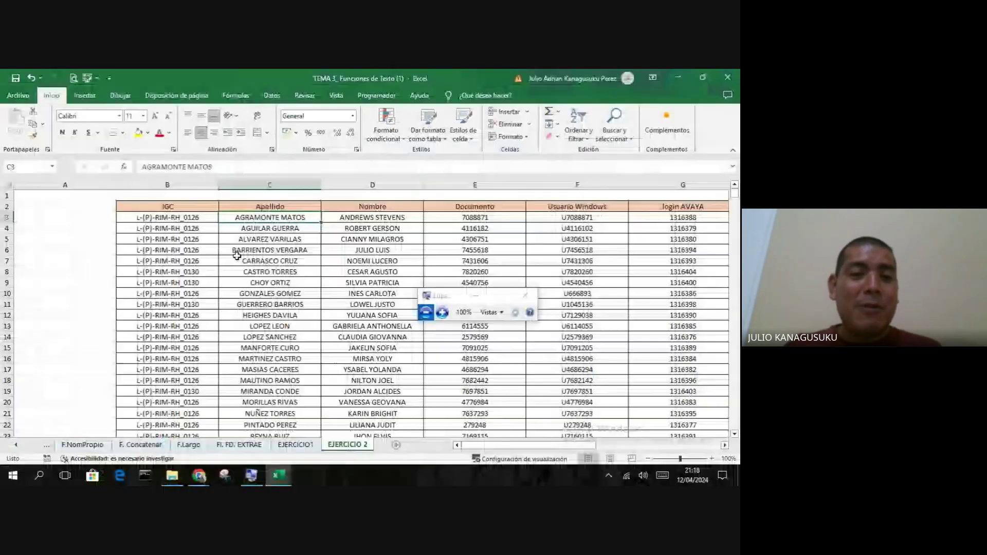
{"action": "scroll", "coordinate": [237, 255], "scroll_direction": "down", "scroll_amount": 2}
{"action": "scroll", "coordinate": [233, 256], "scroll_direction": "down", "scroll_amount": 4}
{"action": "scroll", "coordinate": [229, 260], "scroll_direction": "down", "scroll_amount": 2}
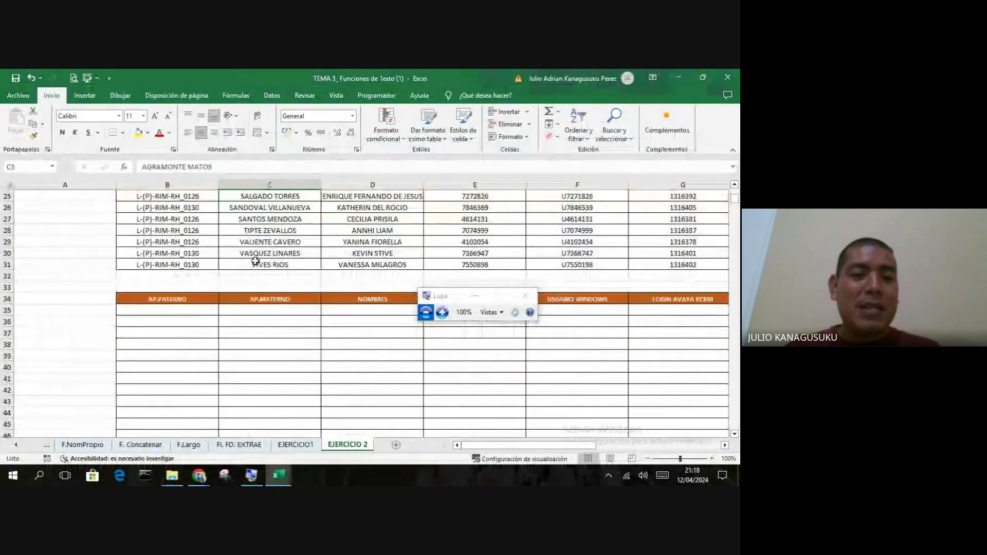
{"action": "scroll", "coordinate": [225, 262], "scroll_direction": "down", "scroll_amount": 2}
{"action": "left_click_drag", "start_coordinate": [200, 242], "coordinate": [181, 423]}
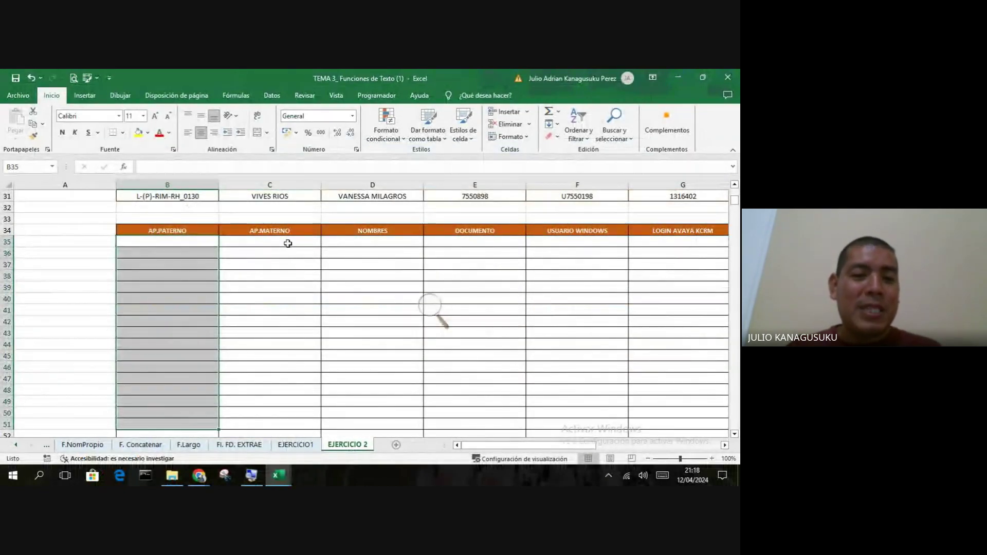
{"action": "left_click_drag", "start_coordinate": [287, 242], "coordinate": [288, 403]}
{"action": "scroll", "coordinate": [373, 342], "scroll_direction": "up", "scroll_amount": 5}
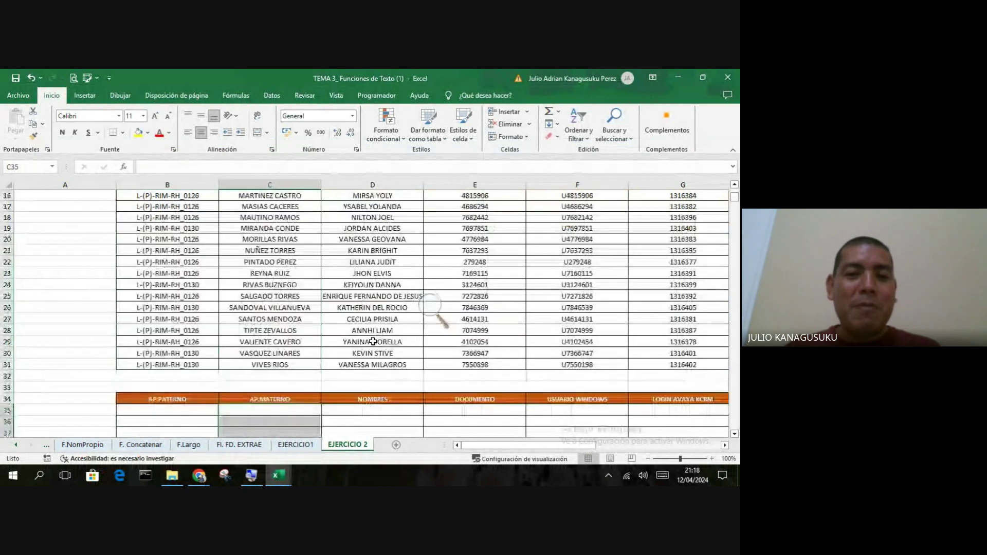
{"action": "scroll", "coordinate": [373, 342], "scroll_direction": "up", "scroll_amount": 3}
{"action": "scroll", "coordinate": [373, 341], "scroll_direction": "up", "scroll_amount": 2}
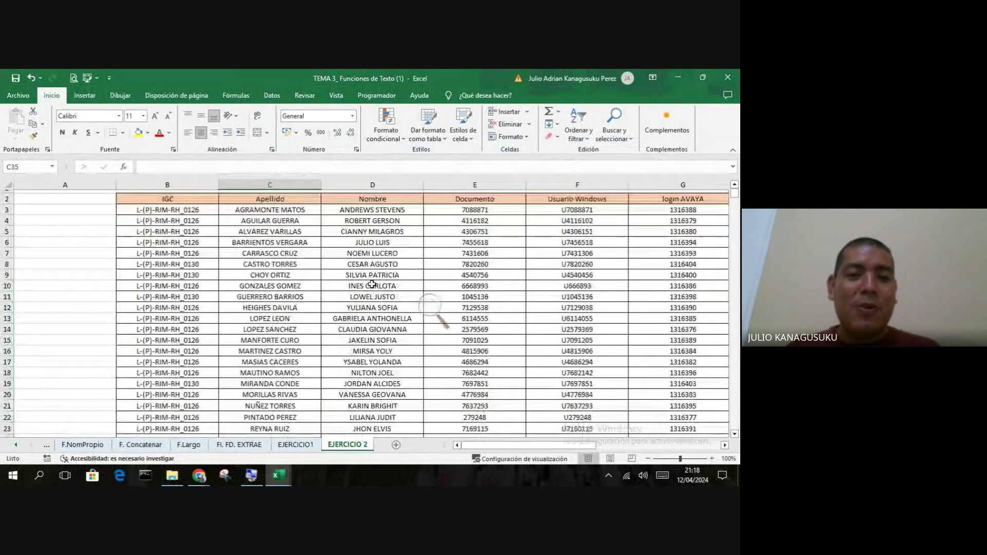
{"action": "scroll", "coordinate": [373, 288], "scroll_direction": "down", "scroll_amount": 8}
{"action": "scroll", "coordinate": [372, 283], "scroll_direction": "down", "scroll_amount": 2}
{"action": "left_click", "coordinate": [386, 248]}
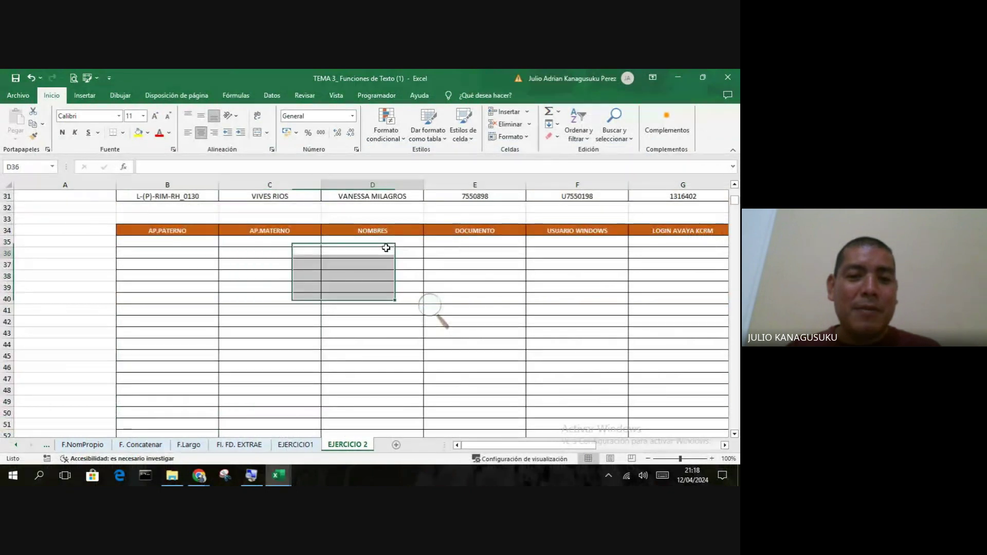
{"action": "scroll", "coordinate": [506, 325], "scroll_direction": "up", "scroll_amount": 6}
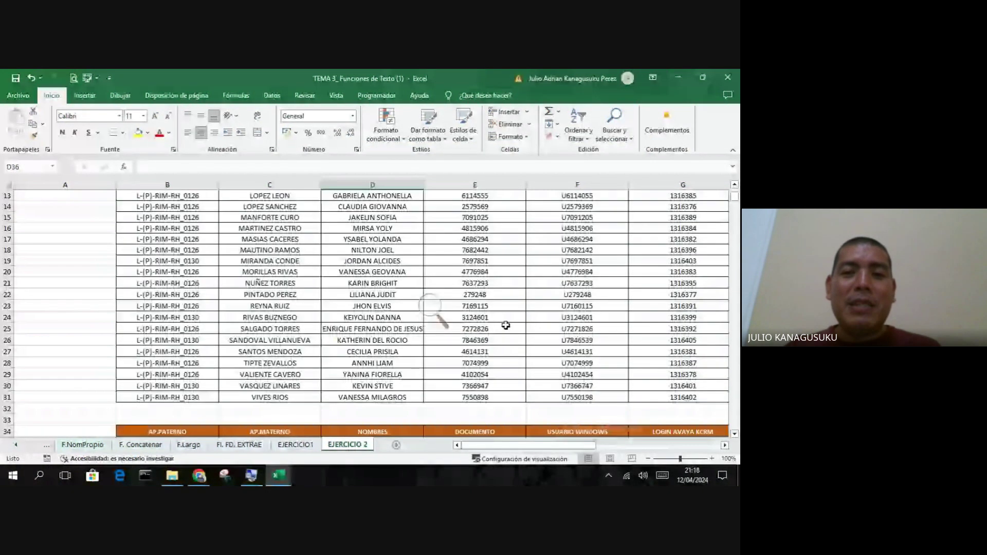
{"action": "scroll", "coordinate": [506, 325], "scroll_direction": "up", "scroll_amount": 2}
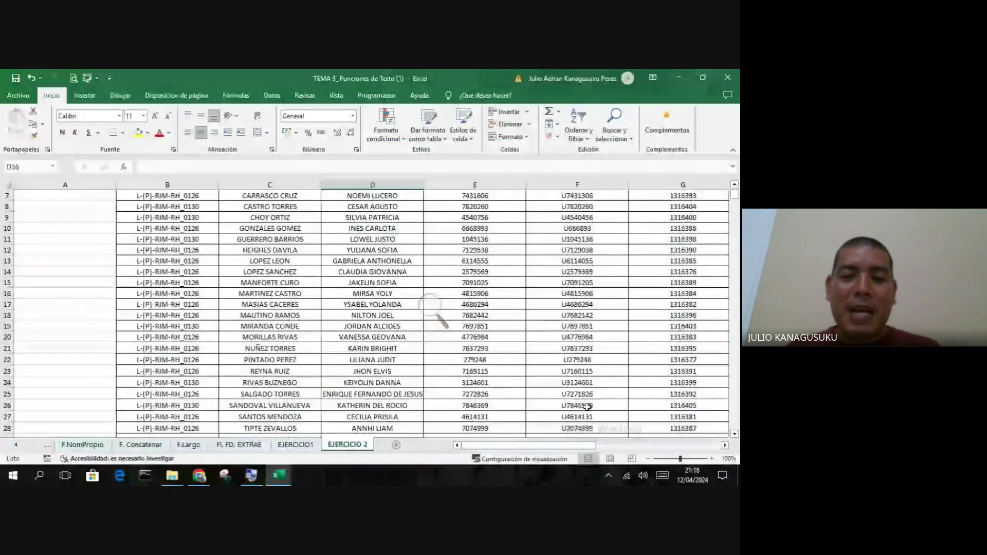
{"action": "scroll", "coordinate": [586, 406], "scroll_direction": "down", "scroll_amount": 5}
{"action": "left_click_drag", "start_coordinate": [474, 344], "coordinate": [711, 445]}
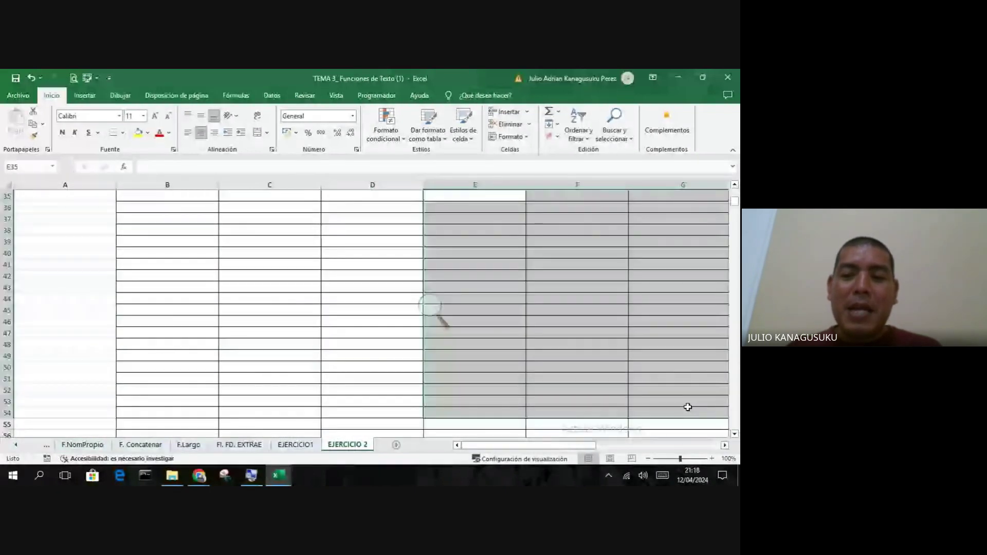
{"action": "left_click", "coordinate": [724, 445]}
{"action": "scroll", "coordinate": [150, 293], "scroll_direction": "up", "scroll_amount": 1}
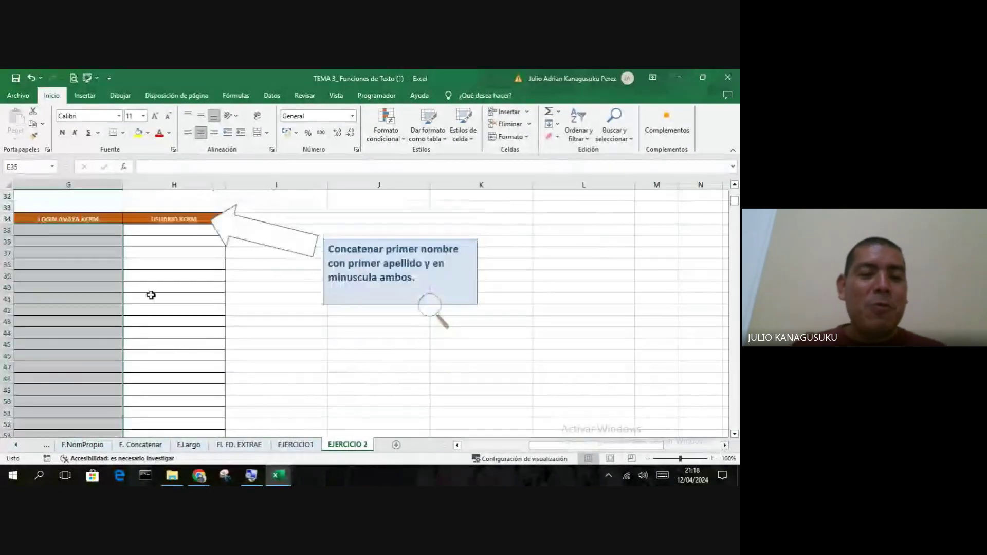
{"action": "left_click", "coordinate": [167, 233]}
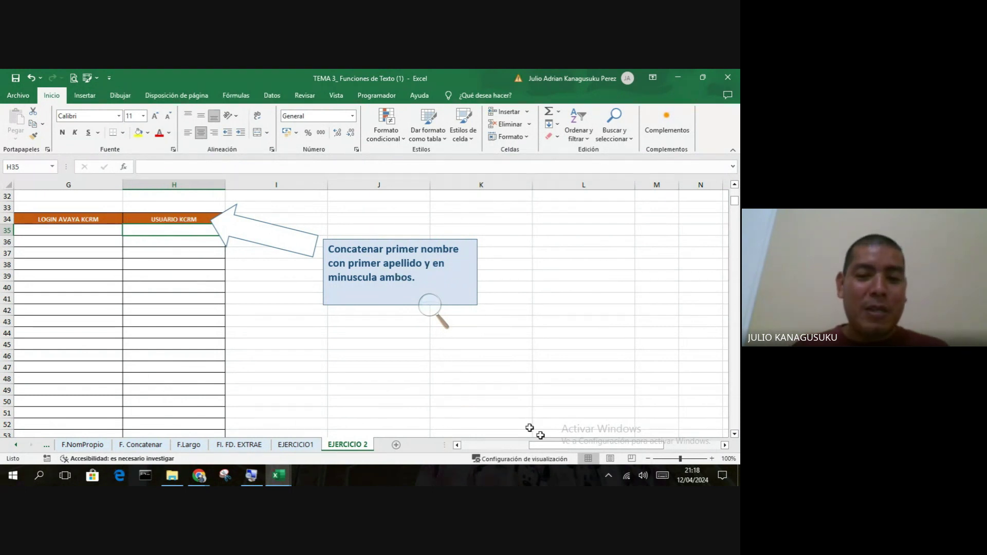
{"action": "left_click_drag", "start_coordinate": [544, 442], "coordinate": [476, 443]}
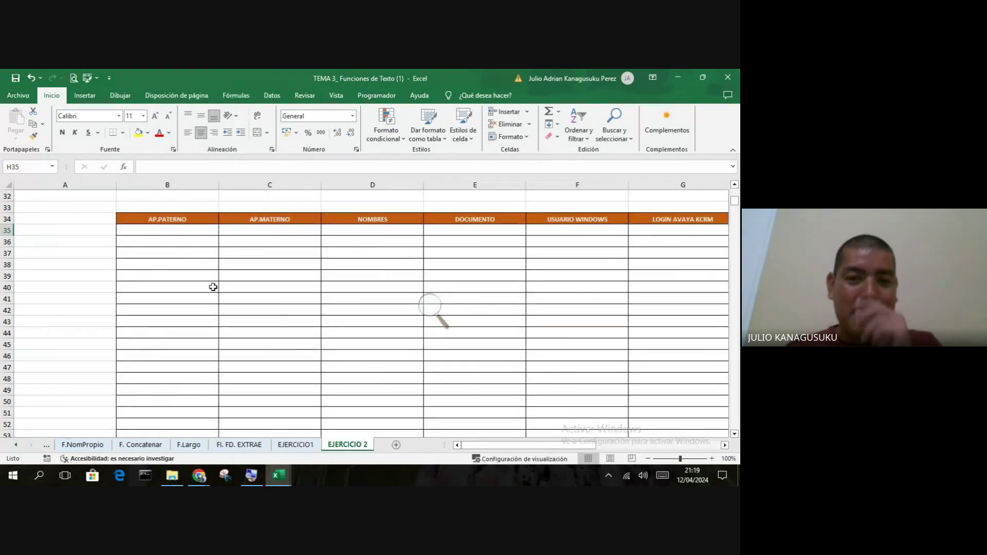
{"action": "scroll", "coordinate": [213, 287], "scroll_direction": "up", "scroll_amount": 9}
{"action": "scroll", "coordinate": [387, 303], "scroll_direction": "up", "scroll_amount": 2}
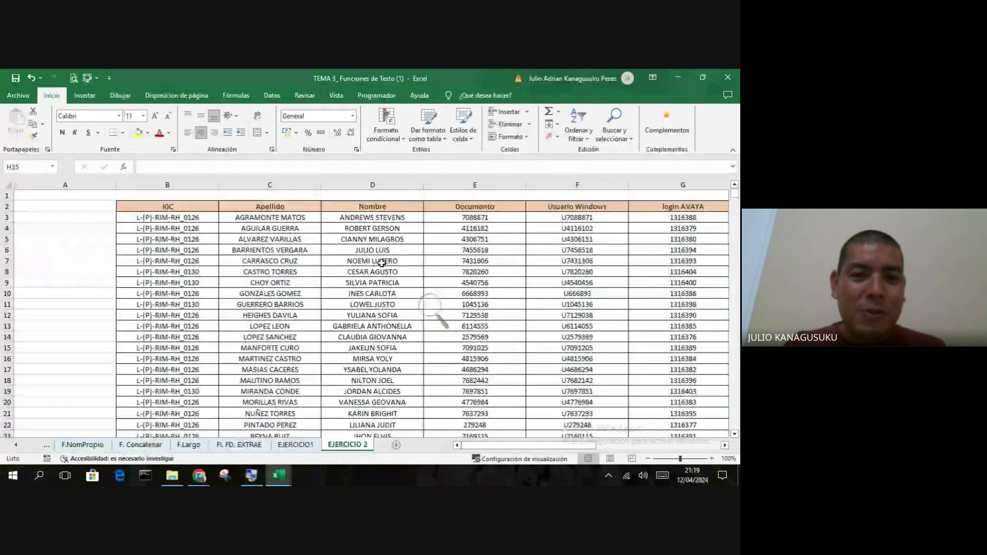
{"action": "scroll", "coordinate": [513, 352], "scroll_direction": "down", "scroll_amount": 3}
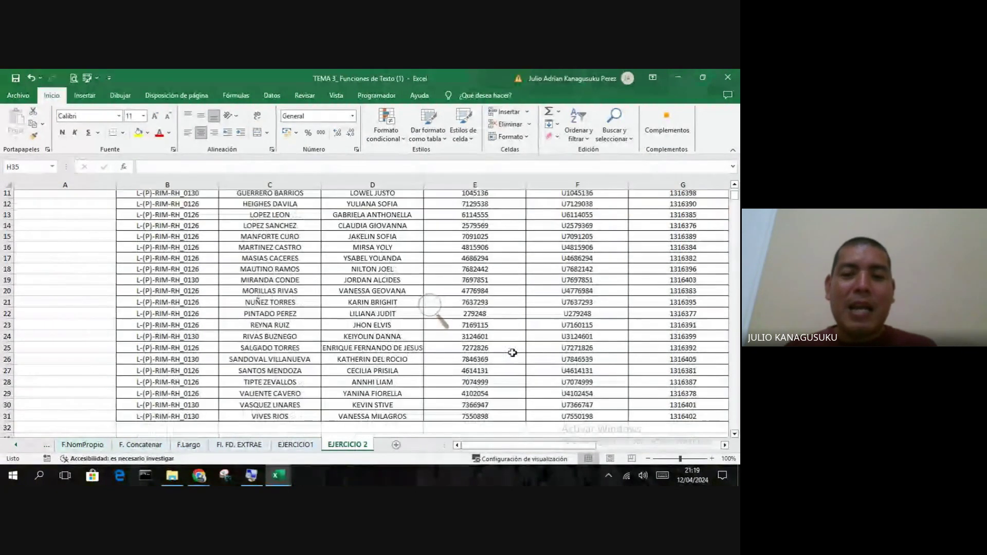
{"action": "scroll", "coordinate": [513, 352], "scroll_direction": "down", "scroll_amount": 3}
{"action": "left_click_drag", "start_coordinate": [545, 445], "coordinate": [603, 449]}
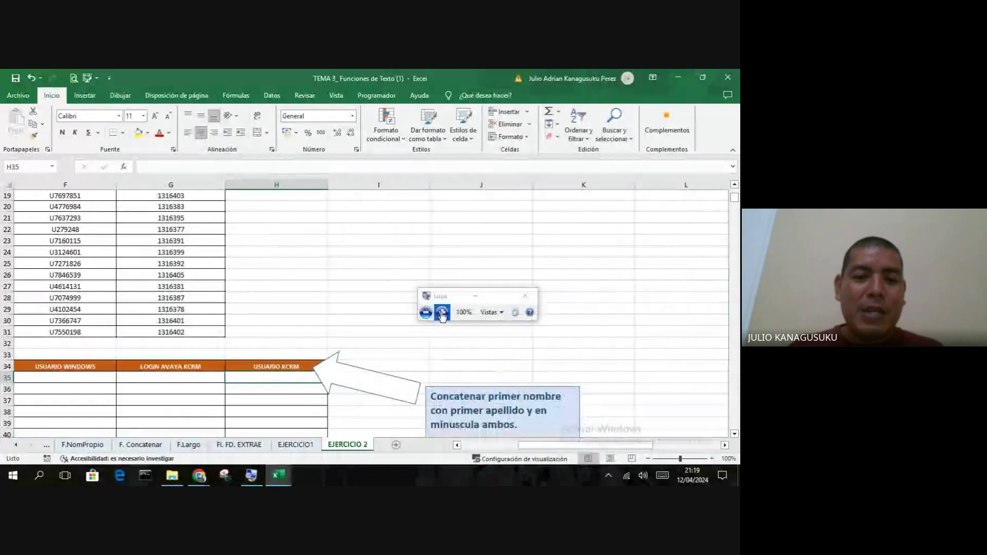
Enter a sample lowercase username (first name plus first surname) in the first USUARIO KCRM cell.
{"action": "left_click", "coordinate": [443, 315]}
{"action": "left_click", "coordinate": [443, 315]}
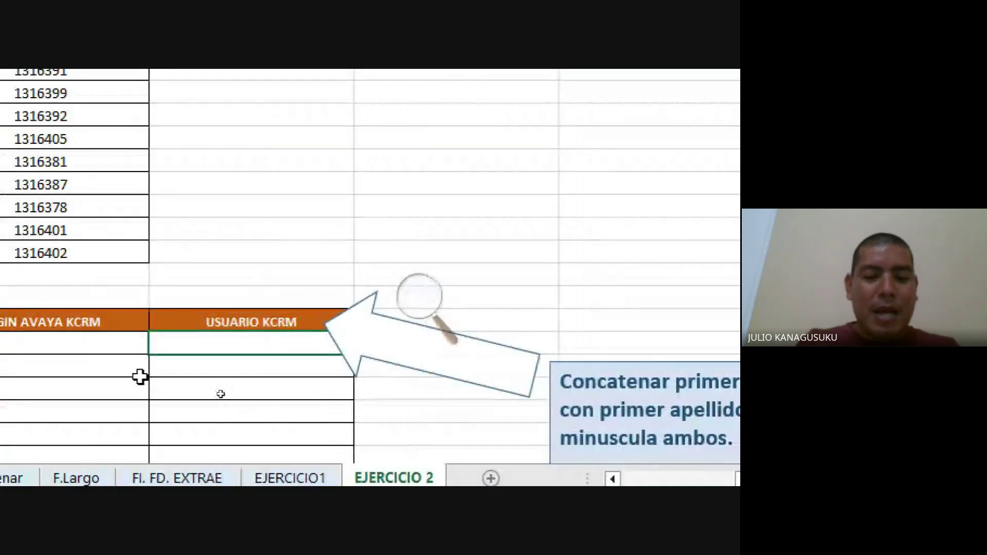
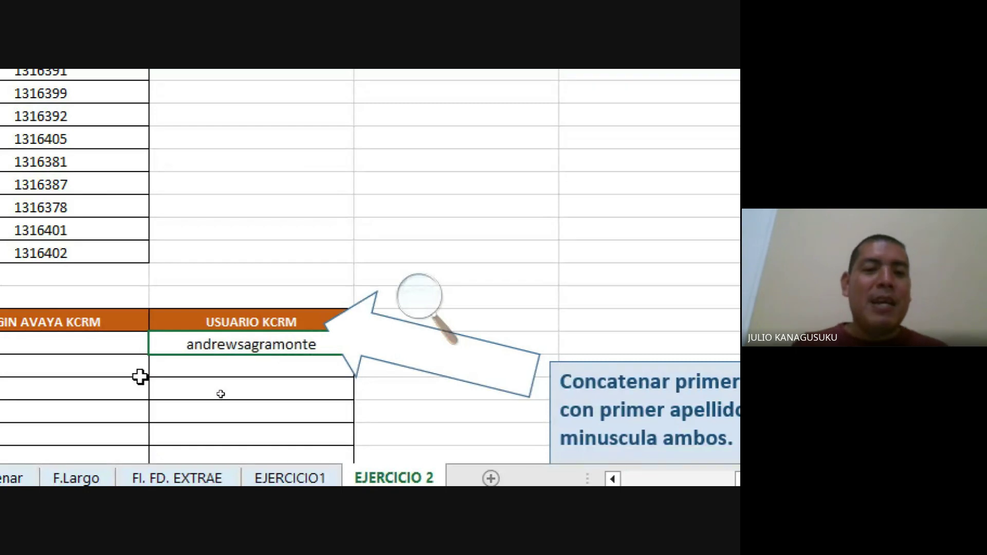
{"action": "key", "text": "Return"}
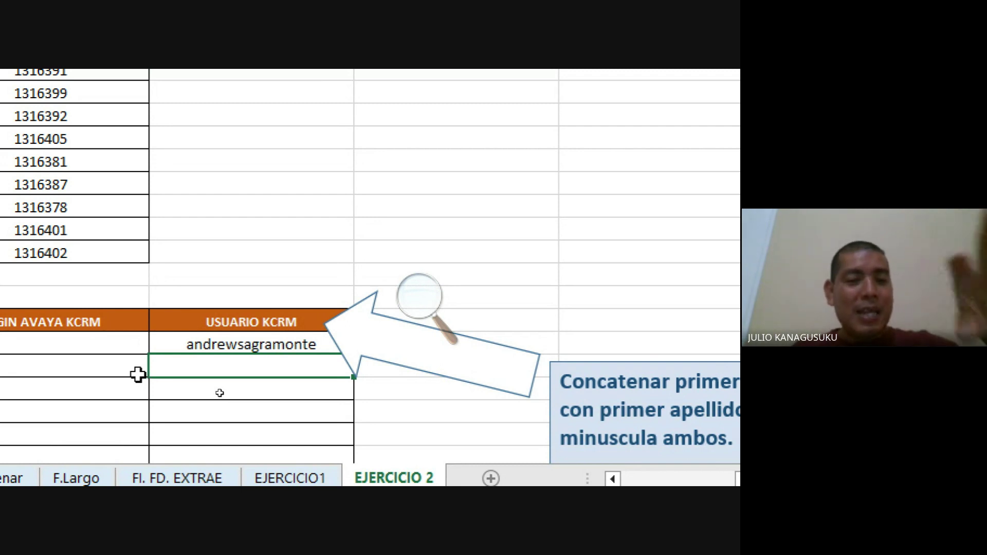
Return the Magnifier to normal size and move back up to the staff list.
{"action": "left_click", "coordinate": [414, 311]}
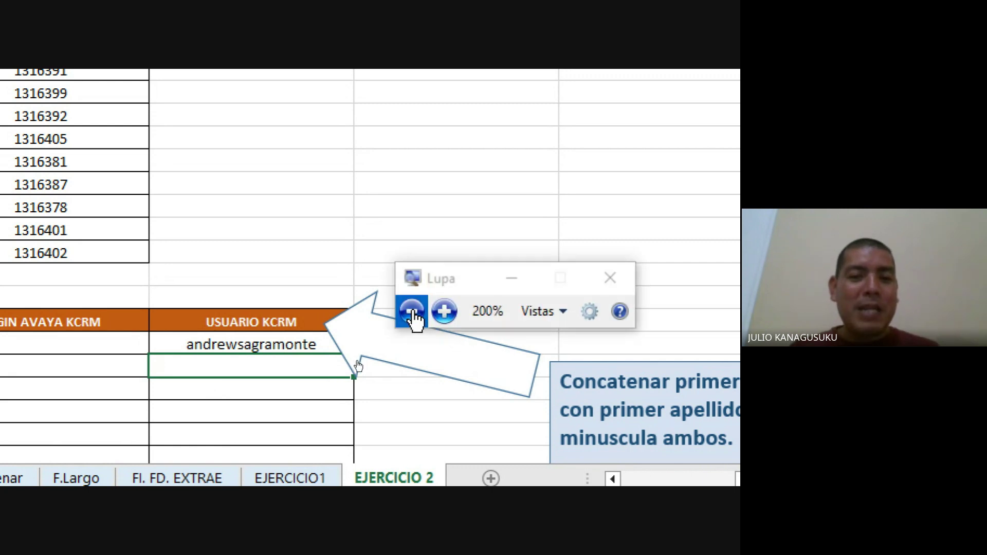
{"action": "left_click", "coordinate": [413, 312]}
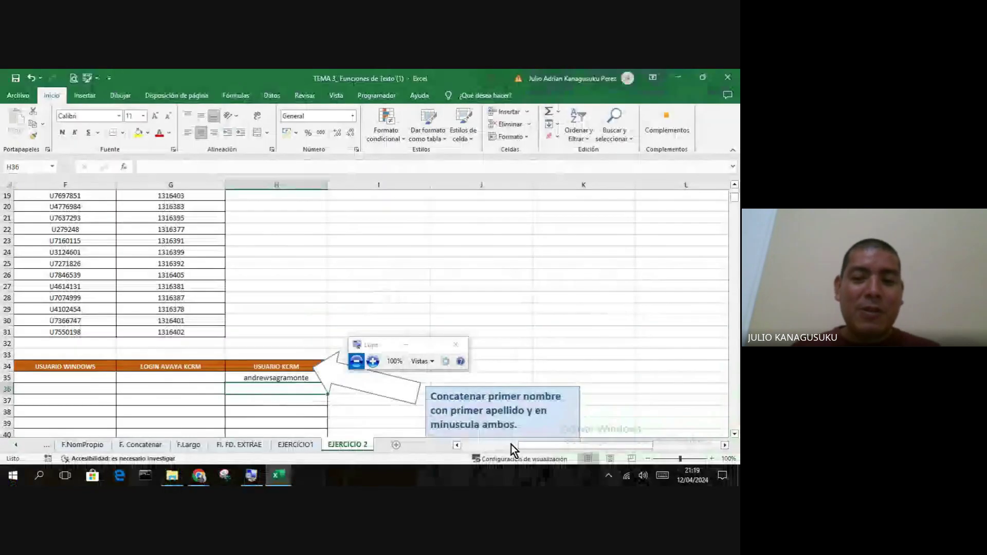
{"action": "left_click_drag", "start_coordinate": [522, 445], "coordinate": [462, 447]}
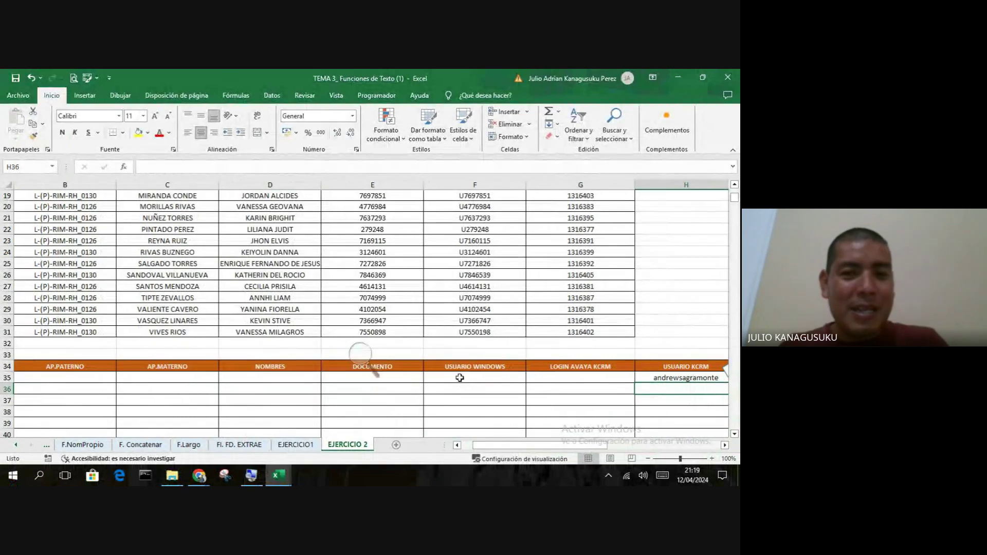
{"action": "scroll", "coordinate": [460, 378], "scroll_direction": "up", "scroll_amount": 1}
{"action": "scroll", "coordinate": [459, 378], "scroll_direction": "up", "scroll_amount": 4}
{"action": "scroll", "coordinate": [460, 377], "scroll_direction": "up", "scroll_amount": 2}
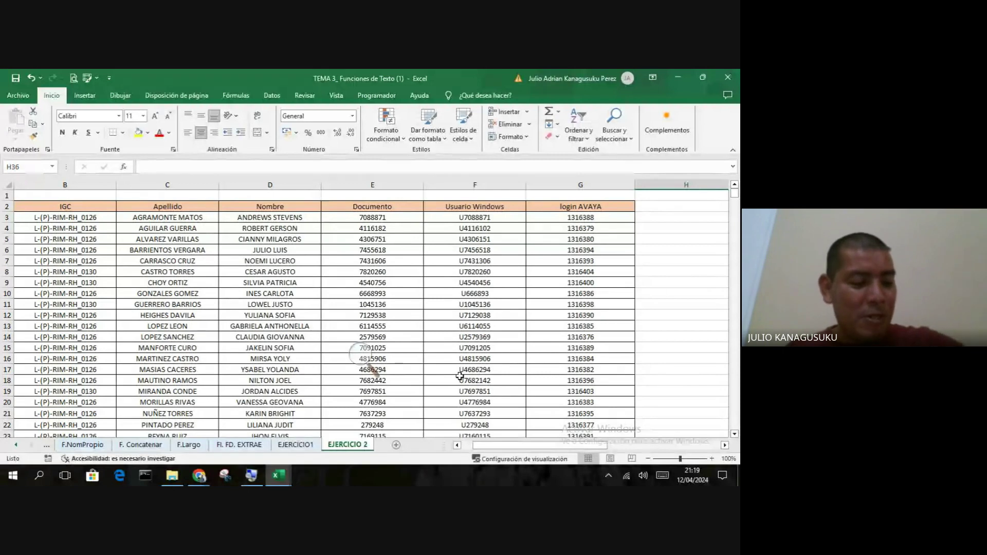
{"action": "scroll", "coordinate": [460, 376], "scroll_direction": "down", "scroll_amount": 3}
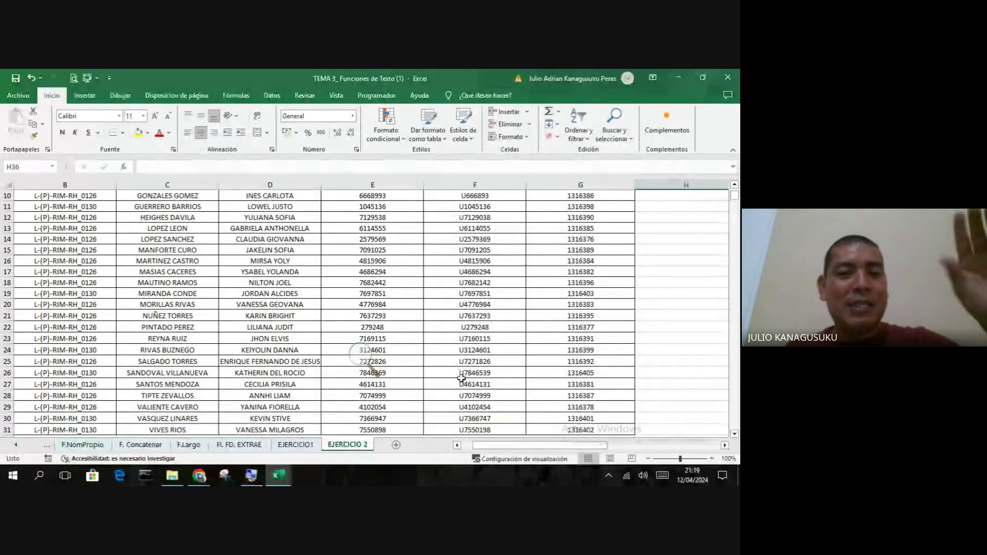
{"action": "scroll", "coordinate": [460, 375], "scroll_direction": "up", "scroll_amount": 1}
{"action": "scroll", "coordinate": [461, 377], "scroll_direction": "up", "scroll_amount": 1}
{"action": "scroll", "coordinate": [461, 379], "scroll_direction": "up", "scroll_amount": 1}
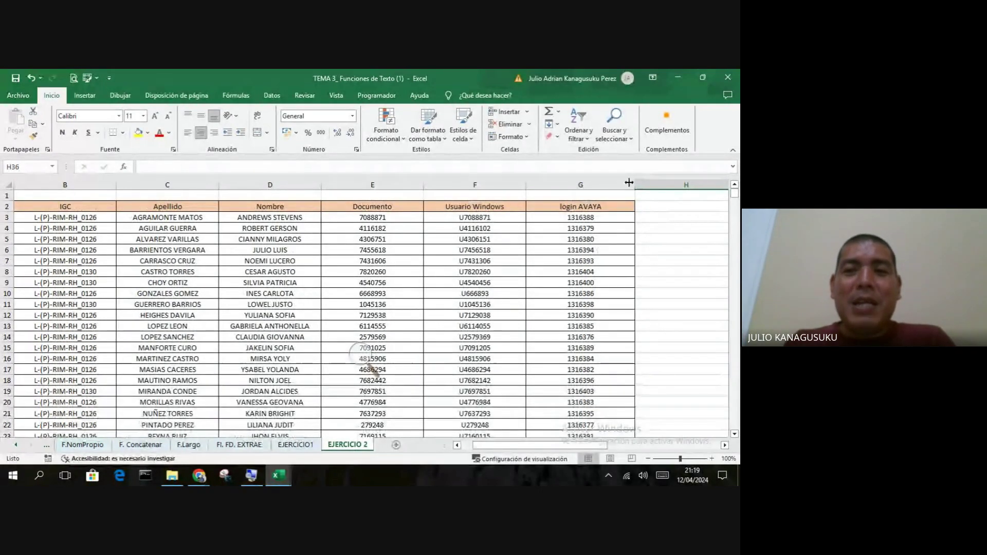
Minimize the Funciones de Texto and Función SI workbooks and the file folder.
{"action": "left_click", "coordinate": [672, 79]}
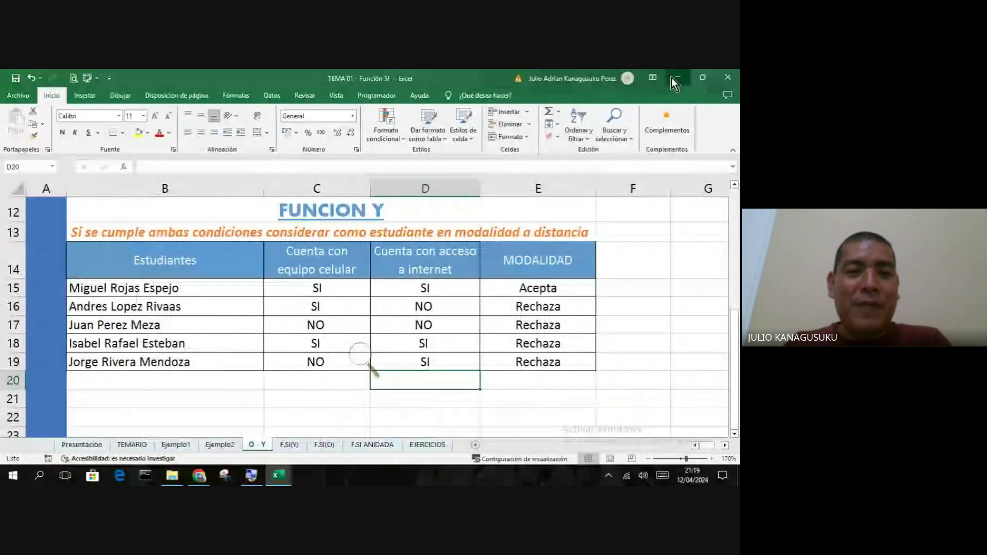
{"action": "left_click", "coordinate": [671, 78]}
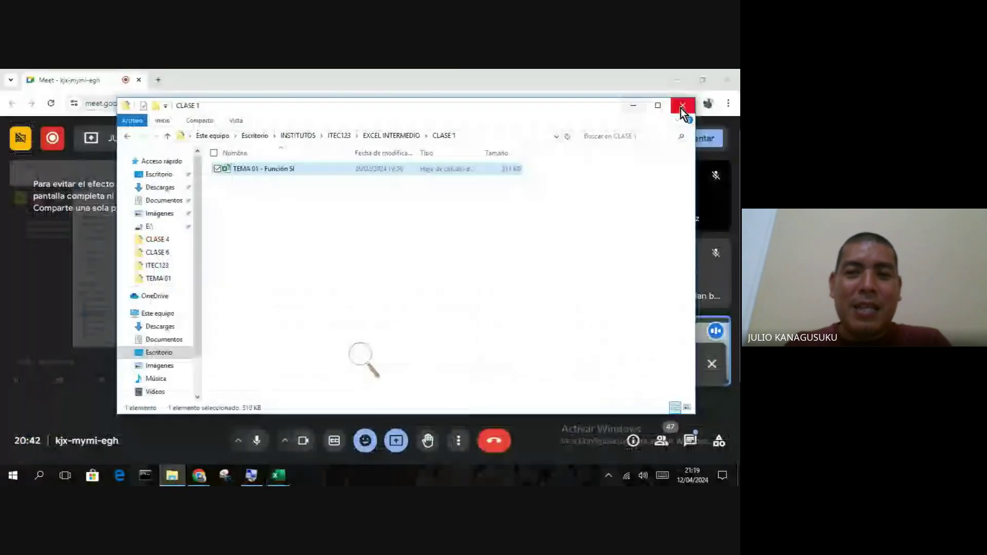
{"action": "left_click", "coordinate": [637, 109]}
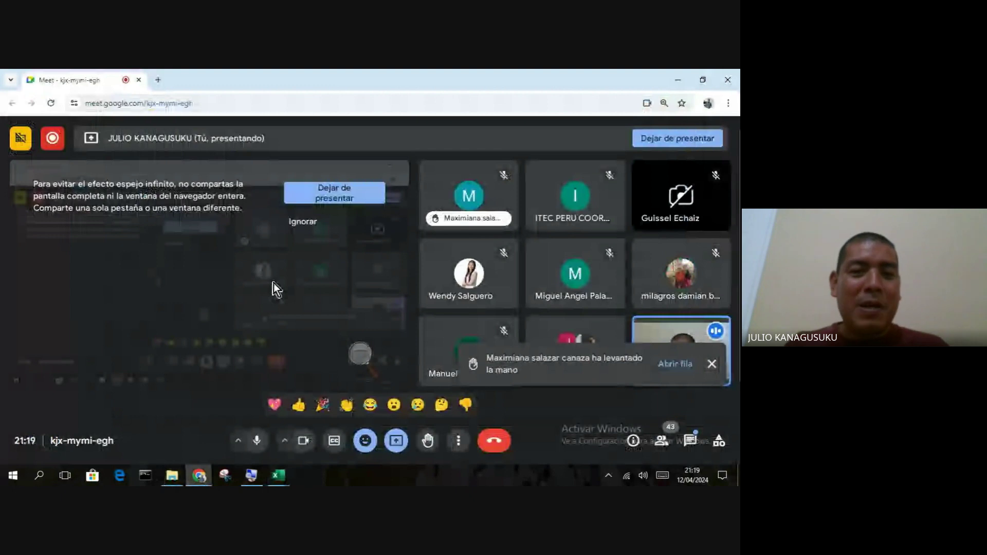